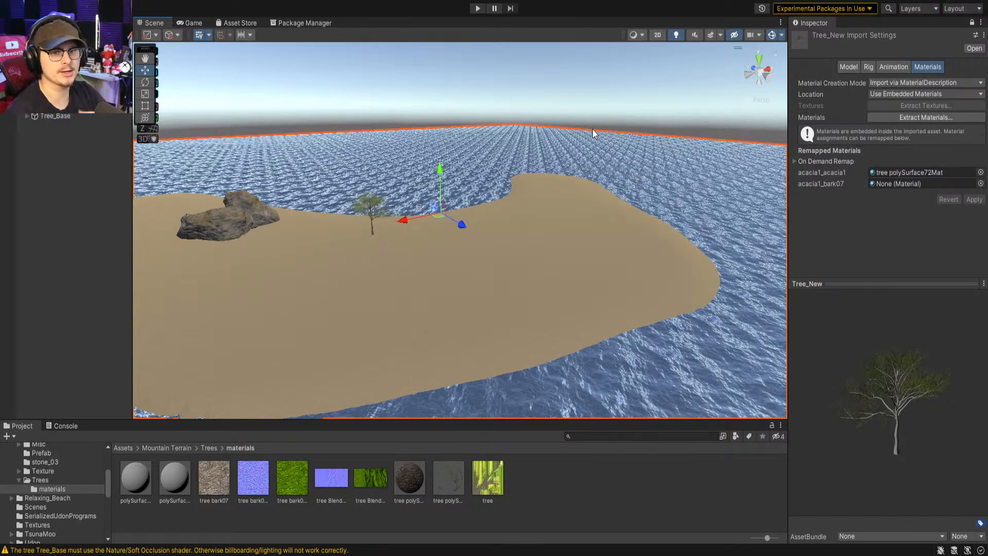
pyautogui.moveTo(533, 197); pyautogui.dragTo(570, 245, button='right')
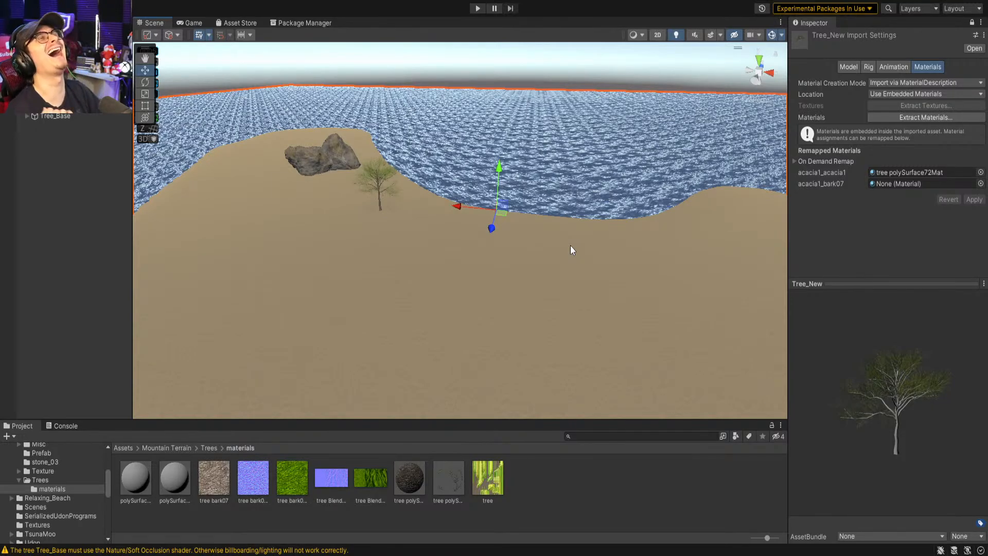
pyautogui.moveTo(545, 223); pyautogui.dragTo(597, 291, button='right')
pyautogui.press('w')
pyautogui.press('w')
pyautogui.press('s')
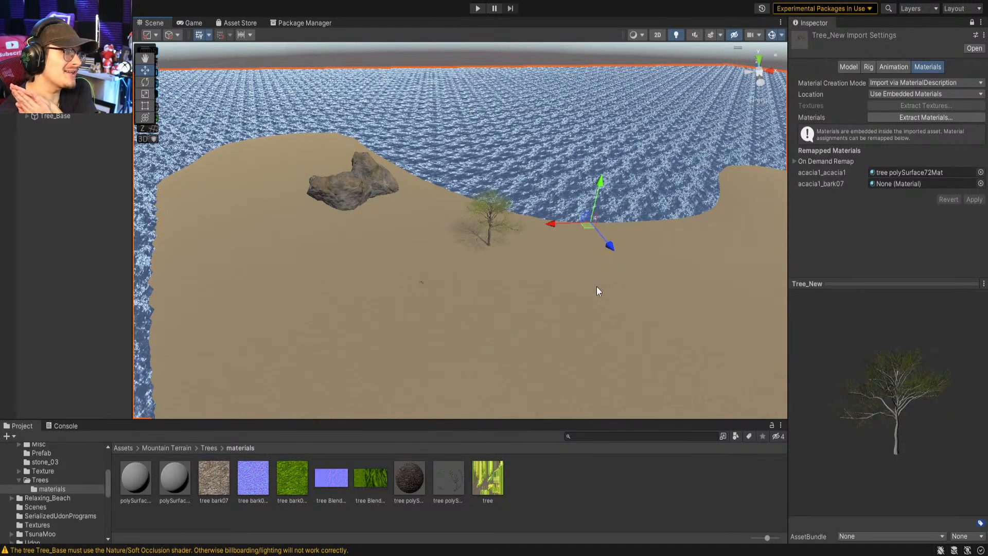
pyautogui.moveTo(701, 262); pyautogui.dragTo(599, 221, button='right')
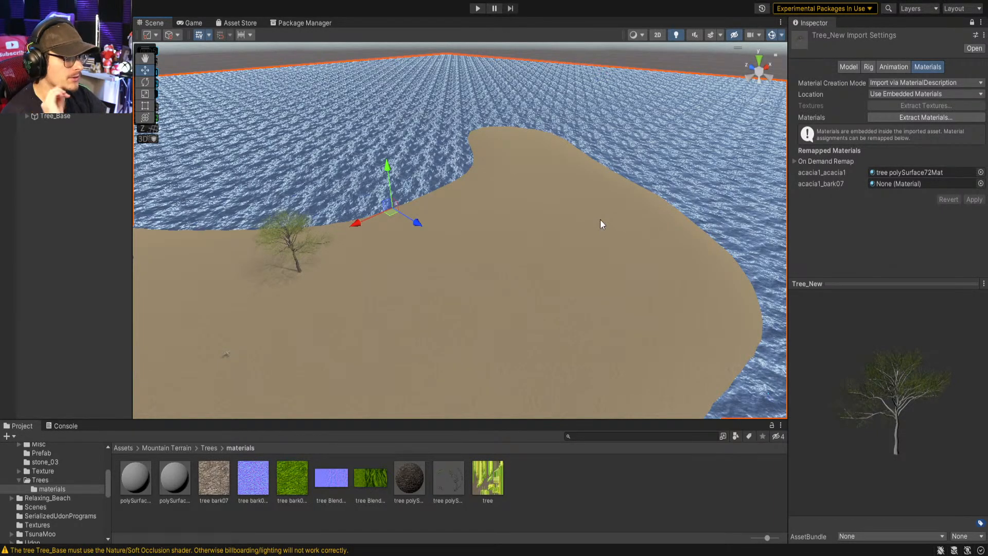
pyautogui.moveTo(600, 221); pyautogui.dragTo(529, 228, button='right')
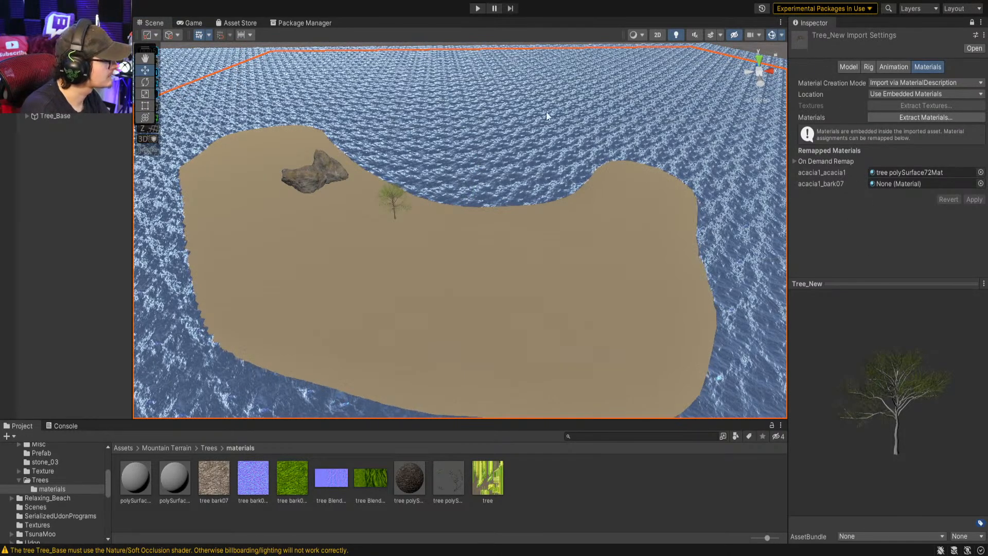
# Unlock the Inspector to show the Terrain's settings and switch its paint tool to Stamp Terrain
pyautogui.click(848, 67)
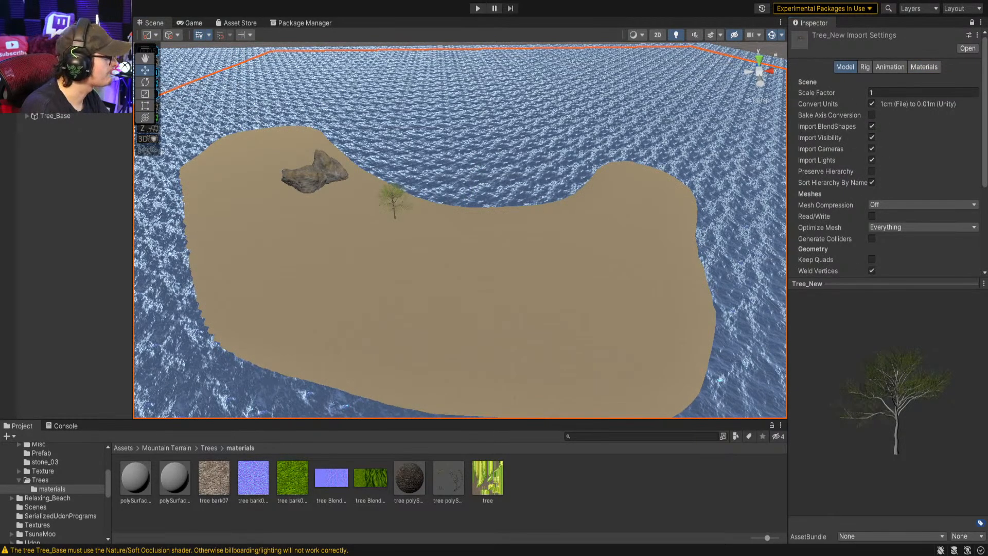
pyautogui.click(972, 22)
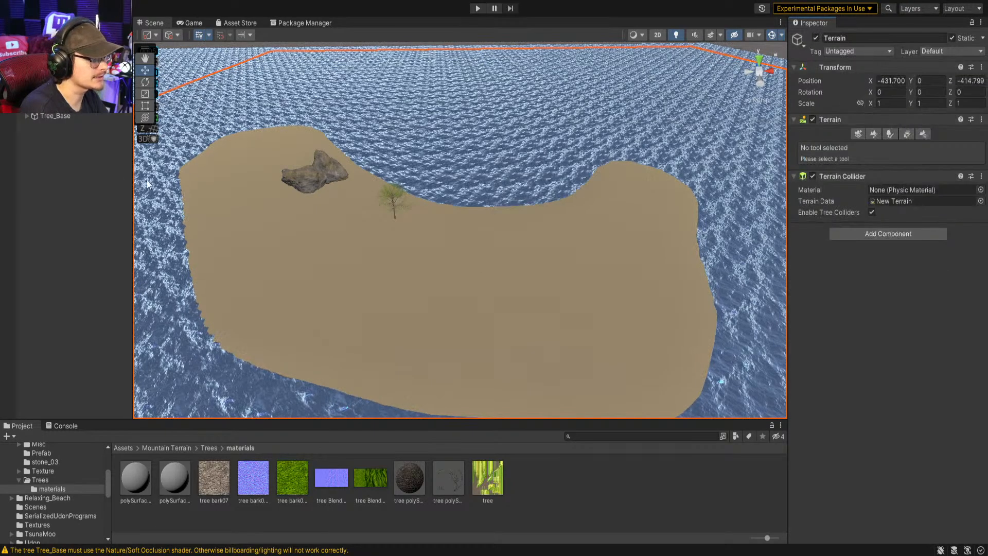
pyautogui.click(873, 134)
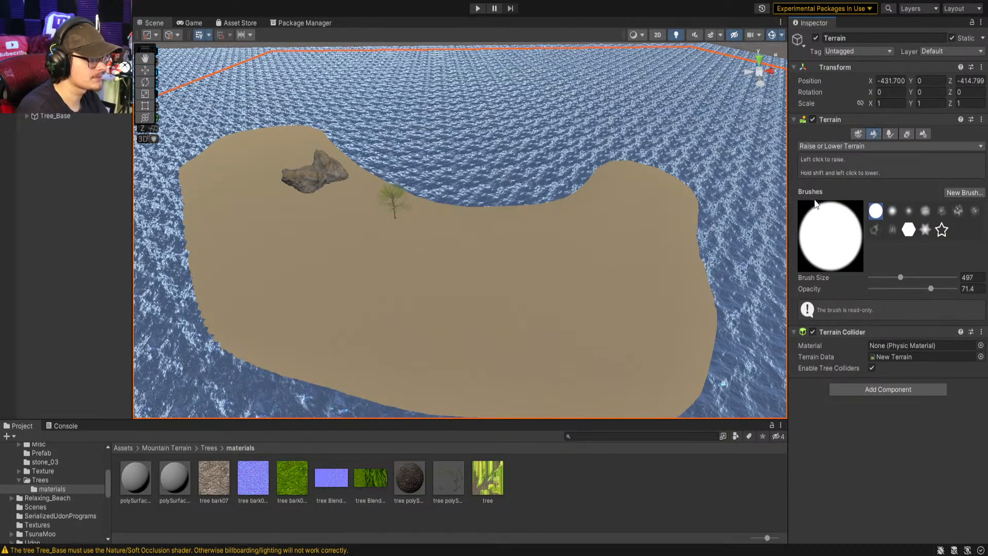
pyautogui.click(892, 211)
pyautogui.click(908, 211)
pyautogui.click(925, 211)
pyautogui.click(942, 211)
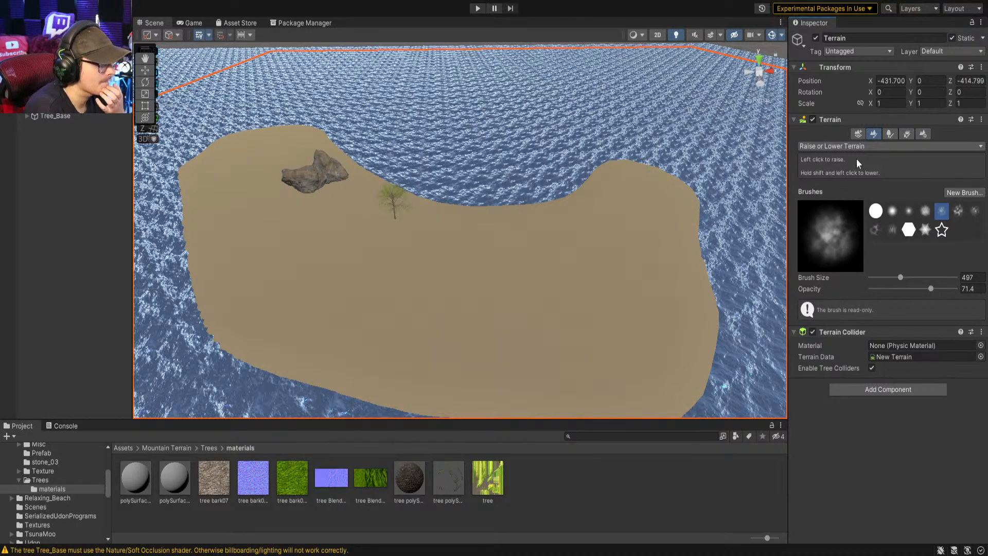
pyautogui.click(851, 220)
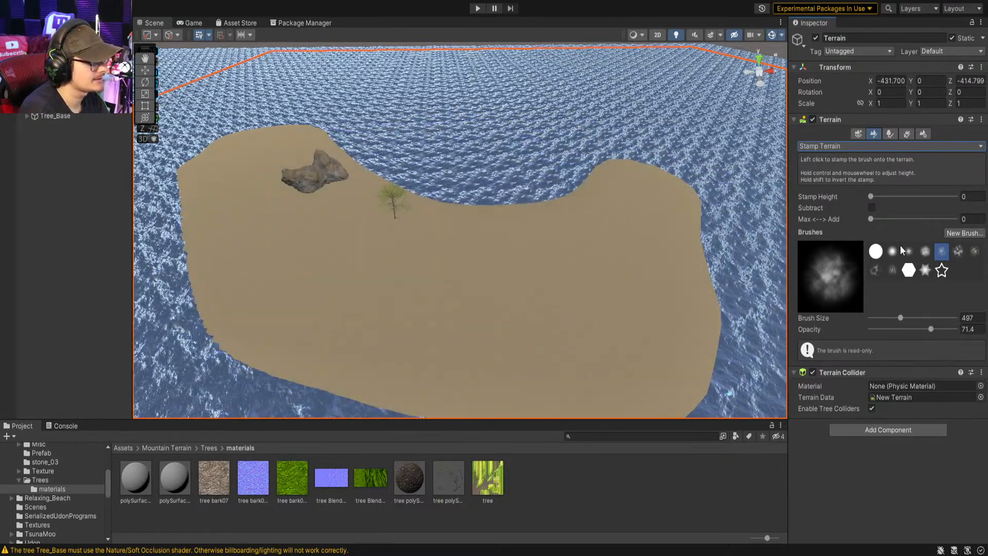
# Reduce the stamp brush size to 8 and choose the irregular cloud-shaped brush
pyautogui.click(891, 251)
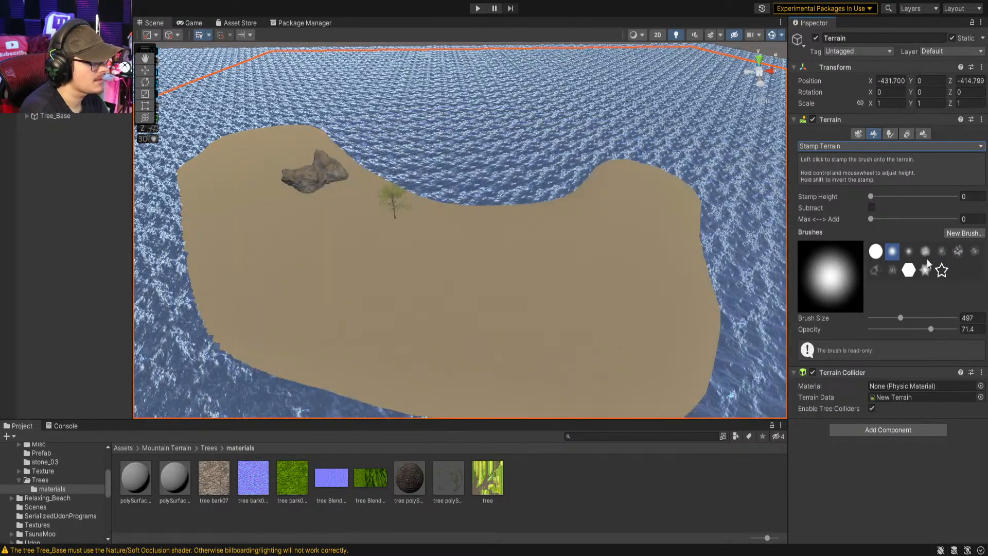
pyautogui.click(924, 269)
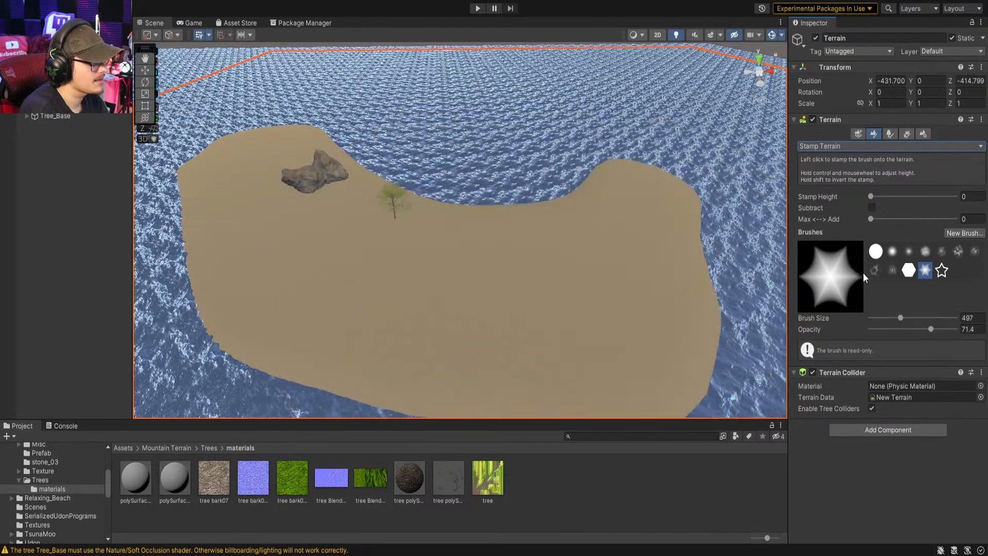
pyautogui.moveTo(900, 318); pyautogui.dragTo(874, 317)
pyautogui.click(941, 251)
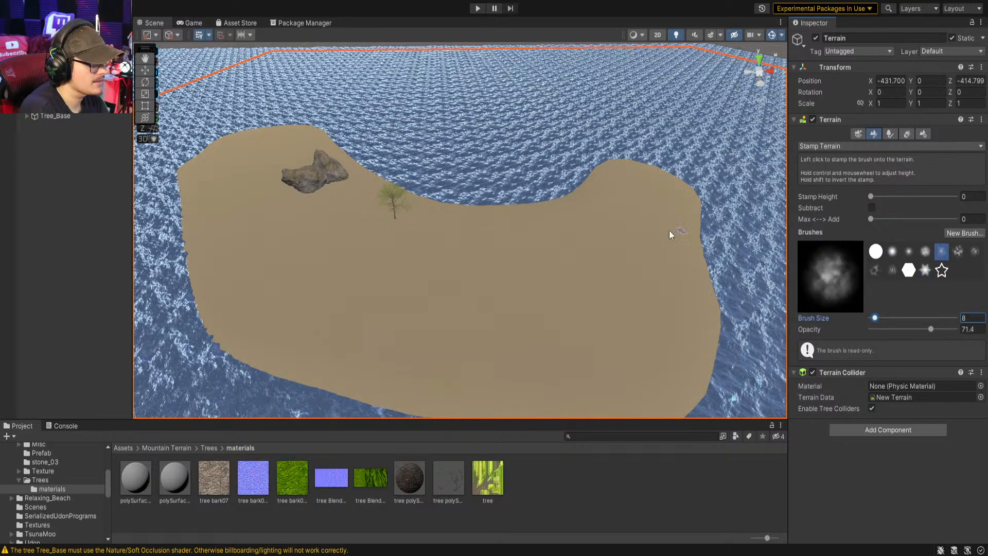
# Set the stamp height to 10 and Max-Add to 0.683, and stamp three test peaks on the sand near the tree
pyautogui.moveTo(476, 236)
pyautogui.keyDown('alt'); pyautogui.mouseDown()
pyautogui.moveTo(504, 280)
pyautogui.moveTo(501, 321)
pyautogui.moveTo(502, 289)
pyautogui.moveTo(531, 286)
pyautogui.moveTo(511, 258)
pyautogui.mouseUp(); pyautogui.keyUp('alt')
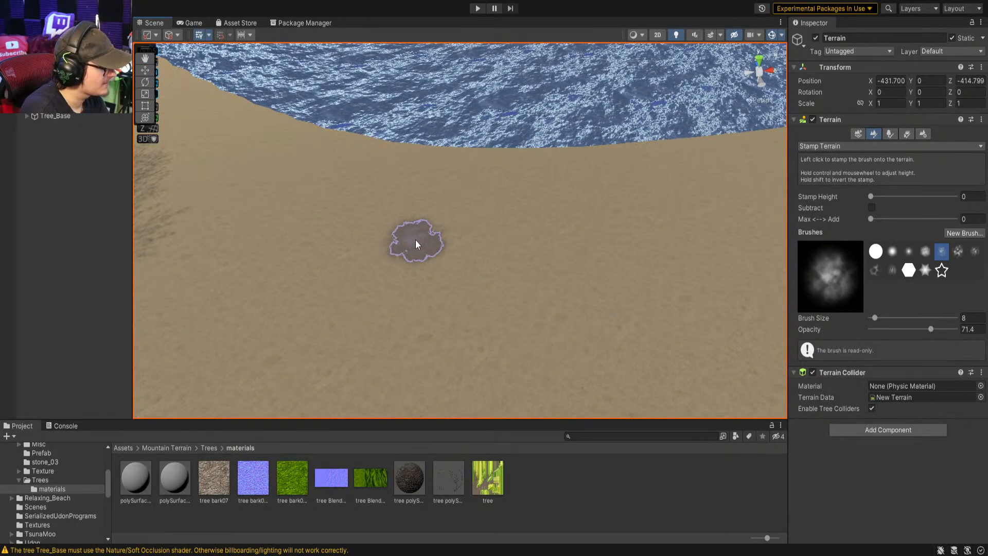
pyautogui.moveTo(434, 248)
pyautogui.keyDown('alt'); pyautogui.mouseDown()
pyautogui.moveTo(575, 286)
pyautogui.moveTo(585, 265)
pyautogui.moveTo(542, 187)
pyautogui.mouseUp(); pyautogui.keyUp('alt')
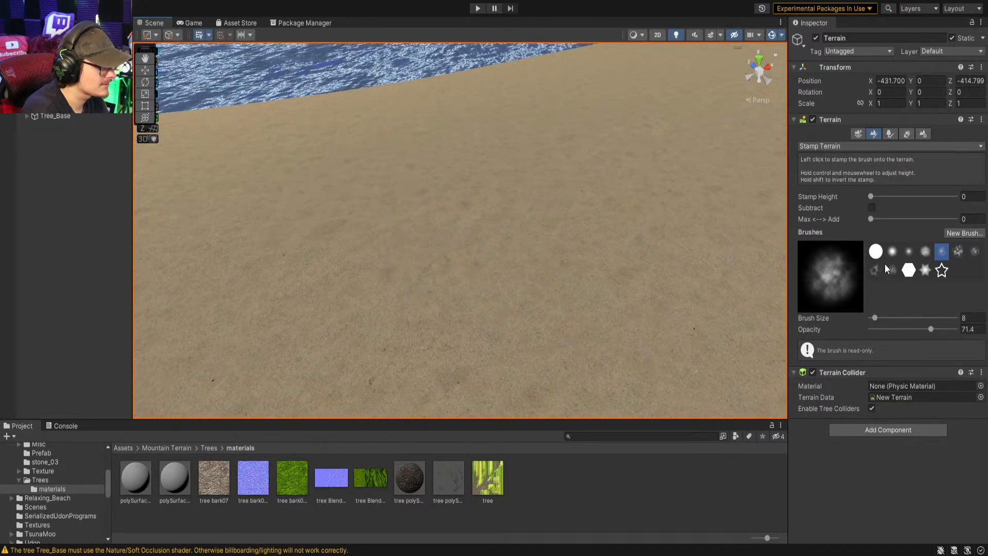
pyautogui.moveTo(871, 219)
pyautogui.mouseDown()
pyautogui.moveTo(898, 219)
pyautogui.moveTo(875, 220)
pyautogui.mouseUp()
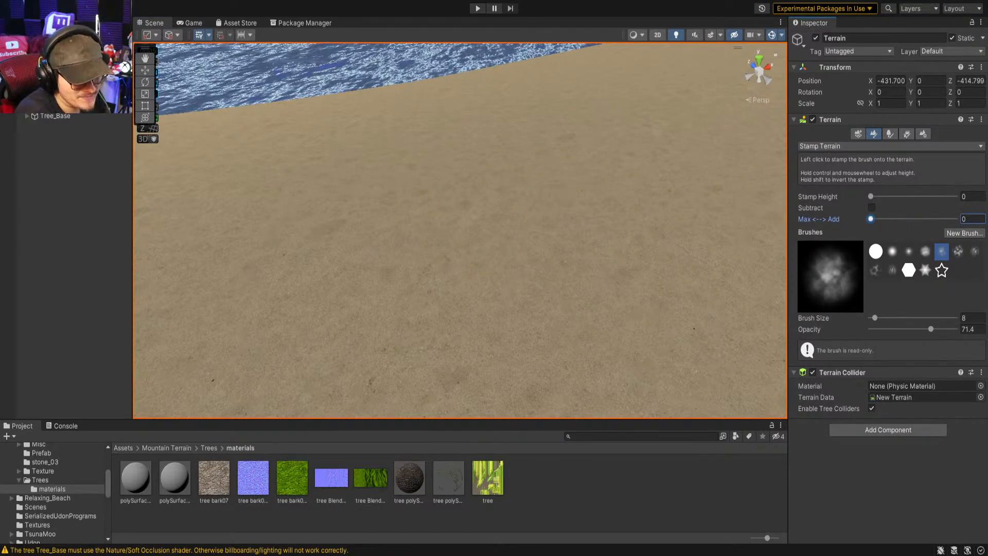
pyautogui.keyDown('alt'); pyautogui.moveTo(633, 232); pyautogui.dragTo(648, 209); pyautogui.keyUp('alt')
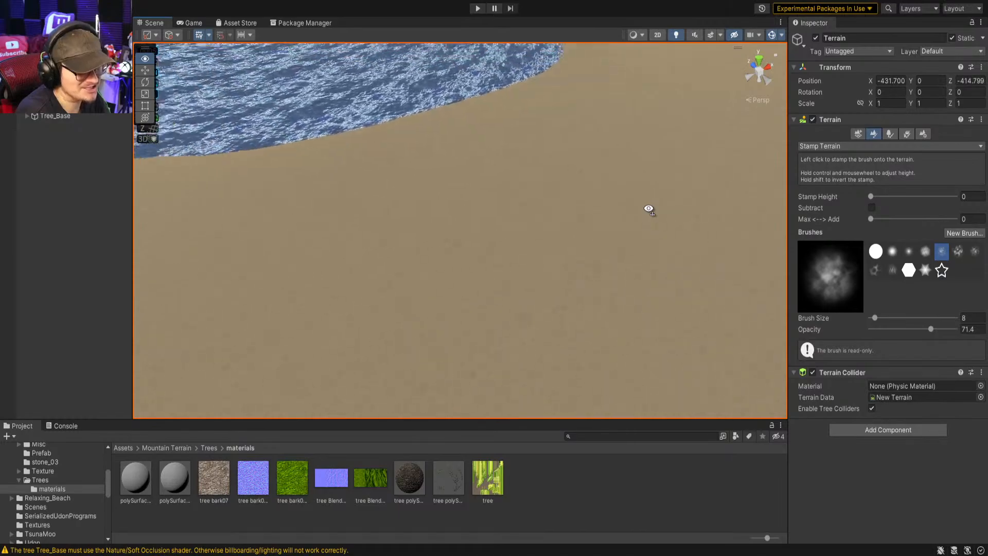
pyautogui.press('a')
pyautogui.moveTo(524, 188)
pyautogui.mouseDown(button='right')
pyautogui.moveTo(623, 176)
pyautogui.moveTo(746, 126)
pyautogui.moveTo(564, 169)
pyautogui.mouseUp(button='right')
pyautogui.press('w')
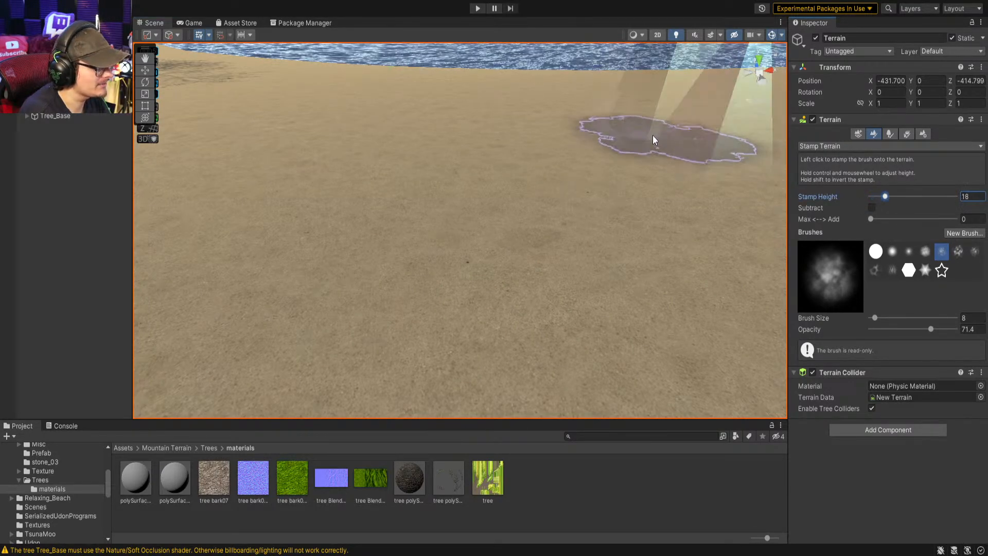
pyautogui.moveTo(525, 170); pyautogui.dragTo(533, 186, button='right')
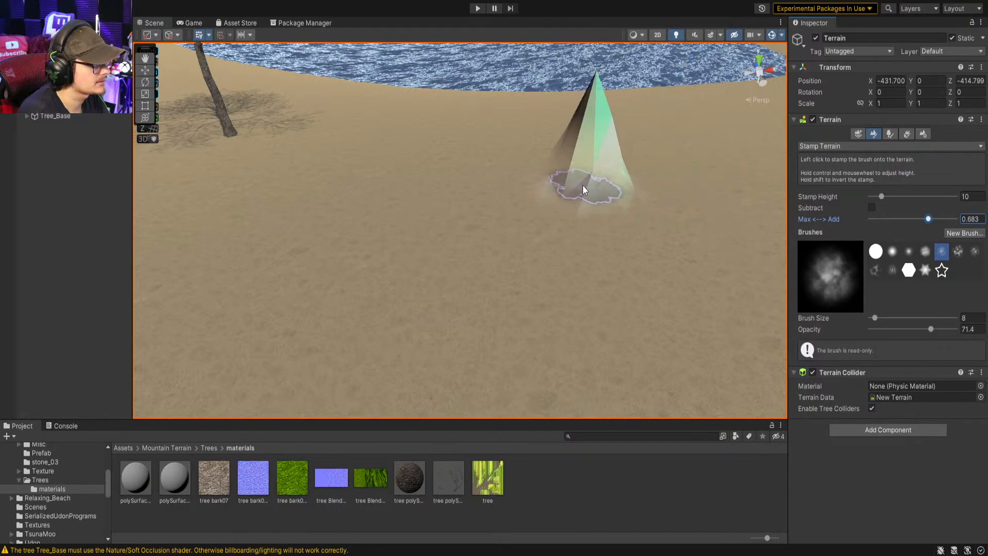
pyautogui.scroll(-5, 643, 230)
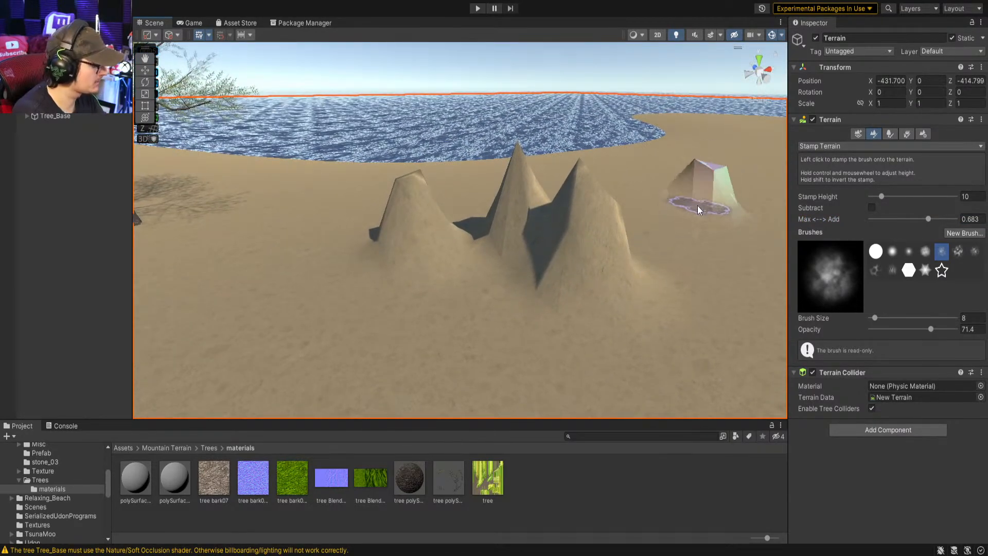
# Undo the three test peaks stamped on the sand
pyautogui.hotkey('ctrl', 'z')
pyautogui.hotkey('ctrl', 'z')
pyautogui.hotkey('ctrl', 'z')
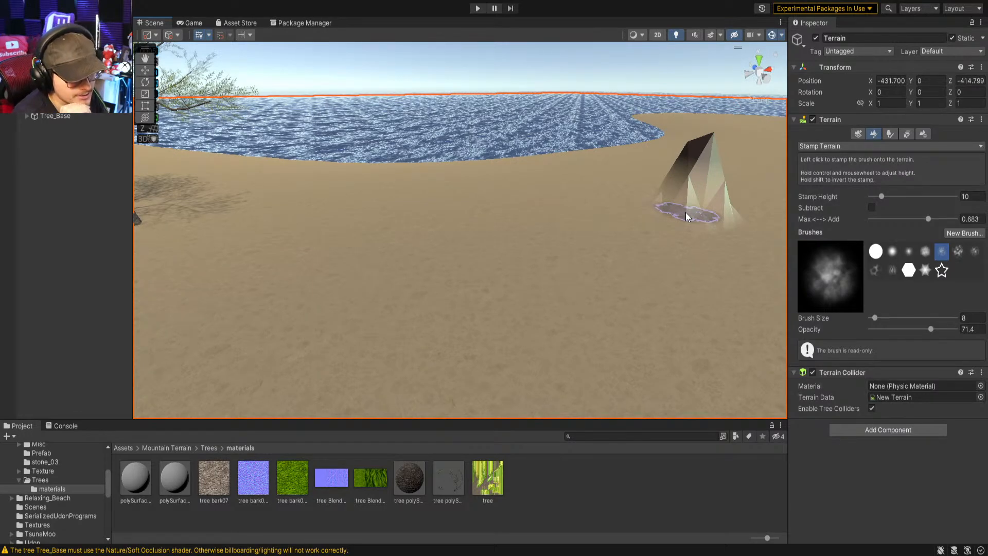
# Enlarge the stamp brush to size 226 and set the stamp height to 10
pyautogui.moveTo(526, 238); pyautogui.dragTo(547, 228, button='right')
pyautogui.press('w')
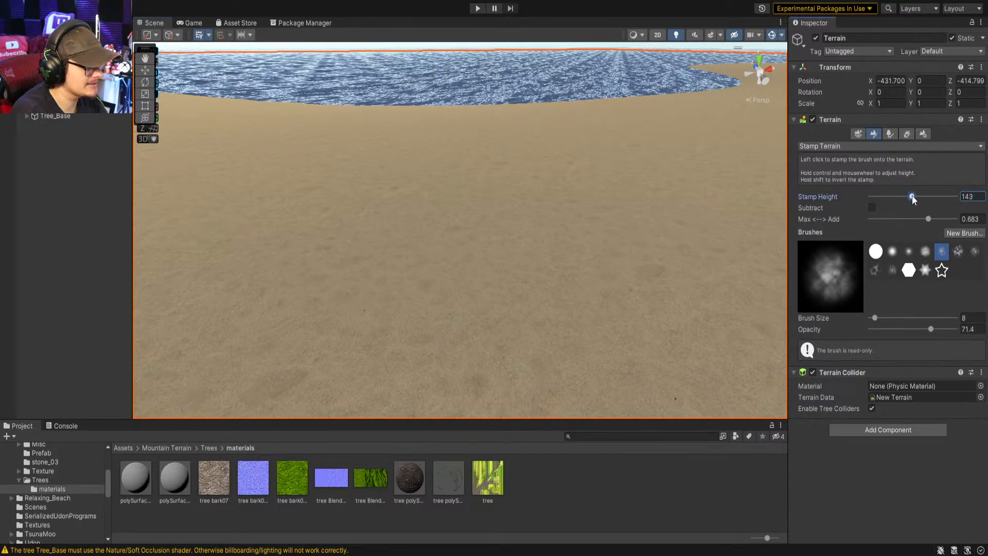
pyautogui.moveTo(911, 196); pyautogui.dragTo(914, 196)
pyautogui.press('s')
pyautogui.moveTo(520, 177); pyautogui.dragTo(664, 169, button='right')
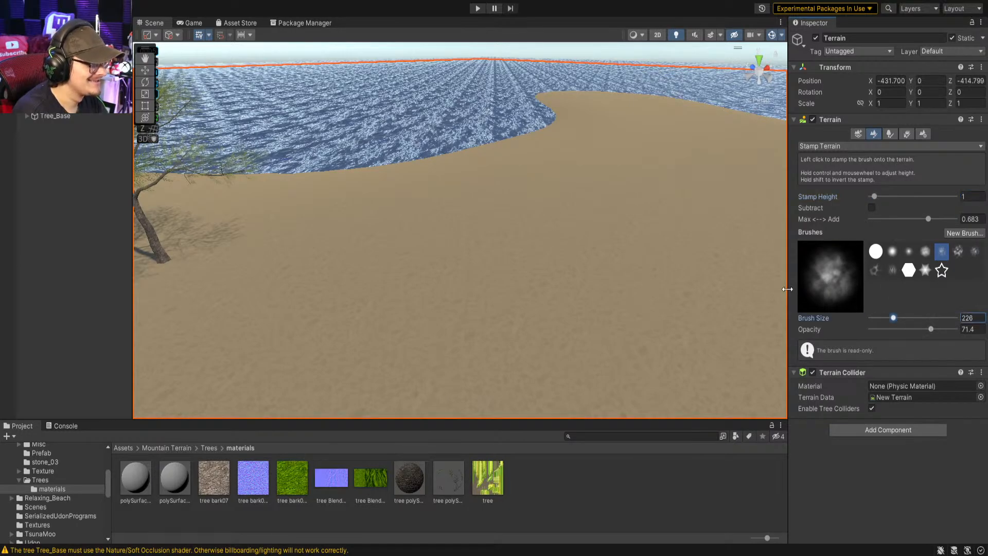
pyautogui.moveTo(626, 186); pyautogui.dragTo(690, 216, button='right')
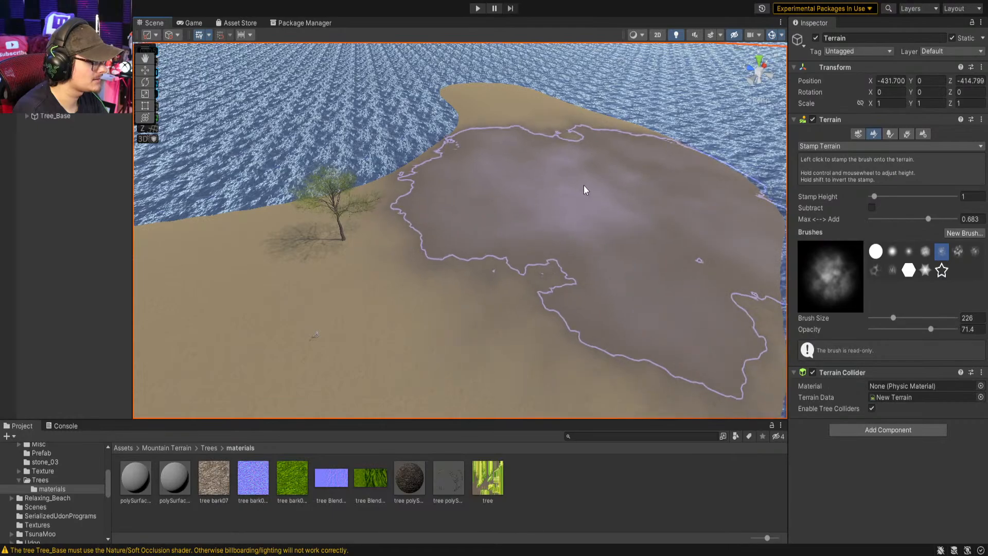
pyautogui.click(882, 195)
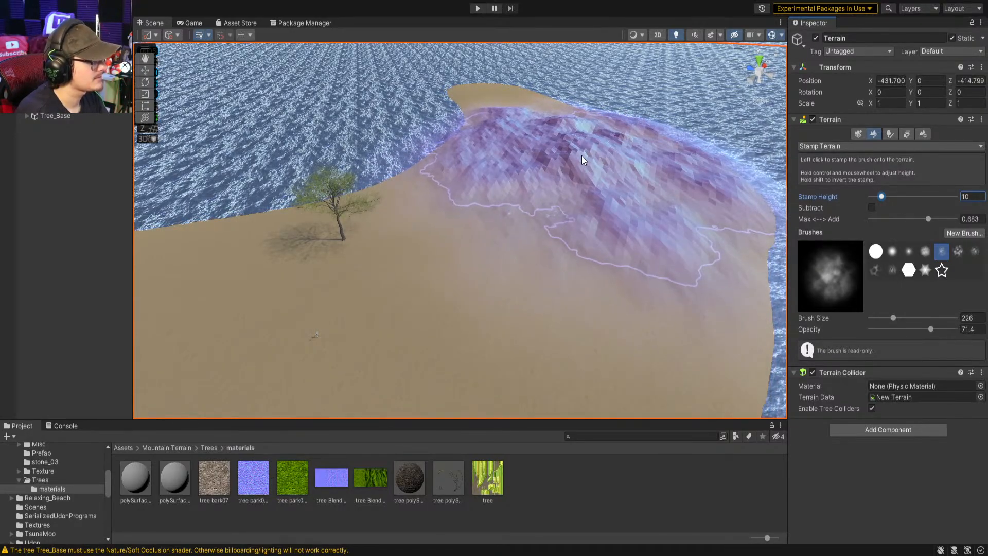
# Try a large hill stamp on the sand beyond the tree and judge its scale in the maximized Scene view
pyautogui.click(581, 172)
pyautogui.moveTo(597, 247)
pyautogui.mouseDown(button='right')
pyautogui.moveTo(659, 332)
pyautogui.moveTo(668, 278)
pyautogui.moveTo(618, 156)
pyautogui.moveTo(371, 171)
pyautogui.mouseUp(button='right')
pyautogui.moveTo(267, 171); pyautogui.dragTo(108, 196, button='right')
pyautogui.hotkey('shift', 'space')
pyautogui.moveTo(443, 227)
pyautogui.mouseDown(button='right')
pyautogui.moveTo(375, 187)
pyautogui.moveTo(295, 222)
pyautogui.moveTo(165, 214)
pyautogui.moveTo(31, 239)
pyautogui.moveTo(900, 241)
pyautogui.moveTo(783, 267)
pyautogui.moveTo(855, 250)
pyautogui.moveTo(856, 231)
pyautogui.moveTo(895, 218)
pyautogui.moveTo(831, 245)
pyautogui.mouseUp(button='right')
pyautogui.press('w')
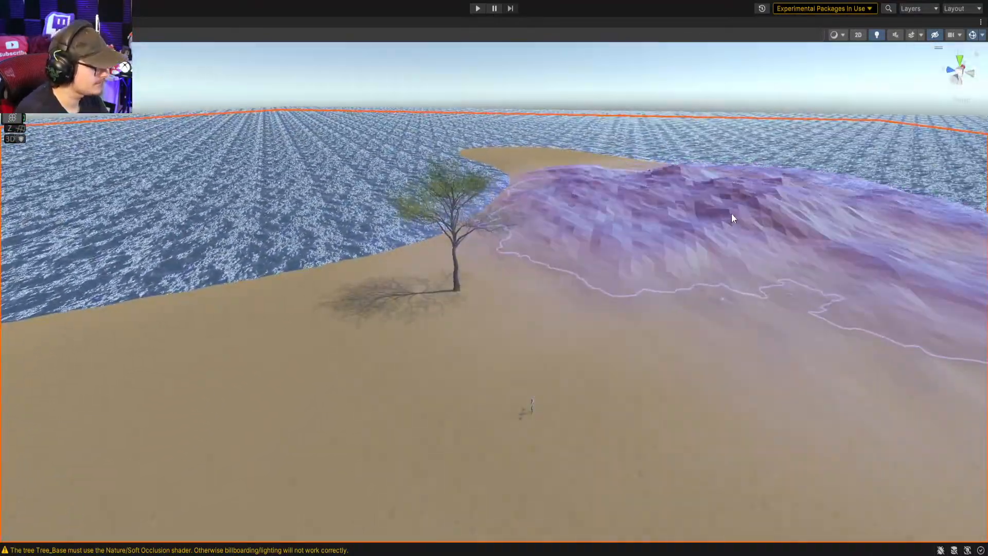
pyautogui.hotkey('shift', 'space')
pyautogui.moveTo(684, 222); pyautogui.dragTo(618, 207, button='right')
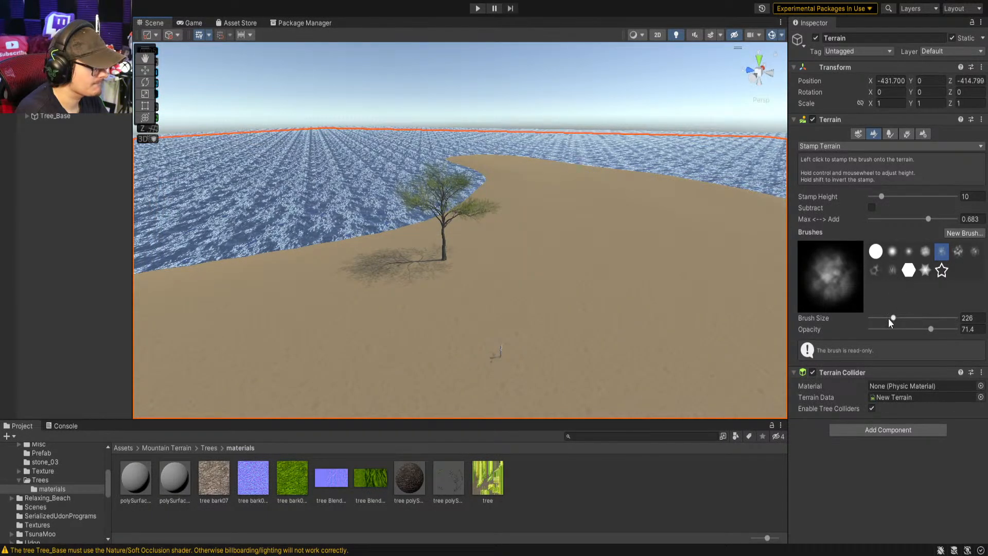
# Set the stamp height to 8 and stamp new land into the water off the island's shoreline
pyautogui.moveTo(622, 174); pyautogui.dragTo(631, 241, button='right')
pyautogui.scroll(-8, 620, 216)
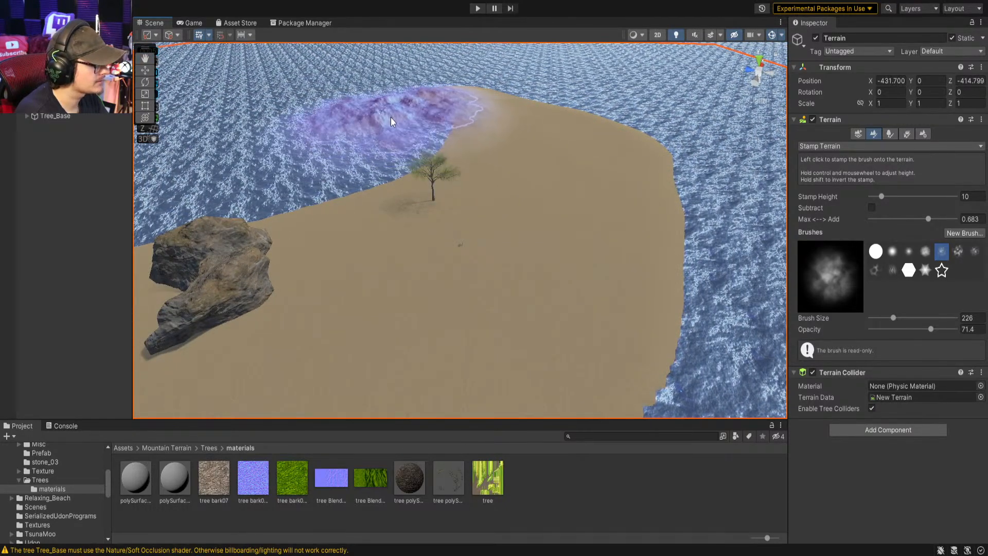
pyautogui.moveTo(385, 115)
pyautogui.mouseDown(button='right')
pyautogui.moveTo(408, 227)
pyautogui.moveTo(483, 218)
pyautogui.moveTo(575, 149)
pyautogui.moveTo(568, 131)
pyautogui.moveTo(578, 118)
pyautogui.moveTo(572, 162)
pyautogui.moveTo(550, 181)
pyautogui.mouseUp(button='right')
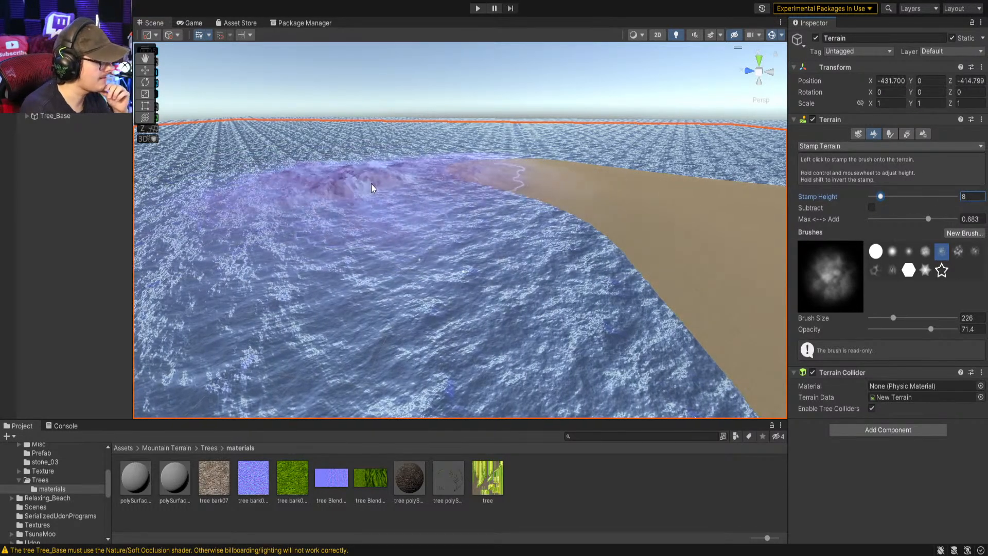
pyautogui.click(335, 189)
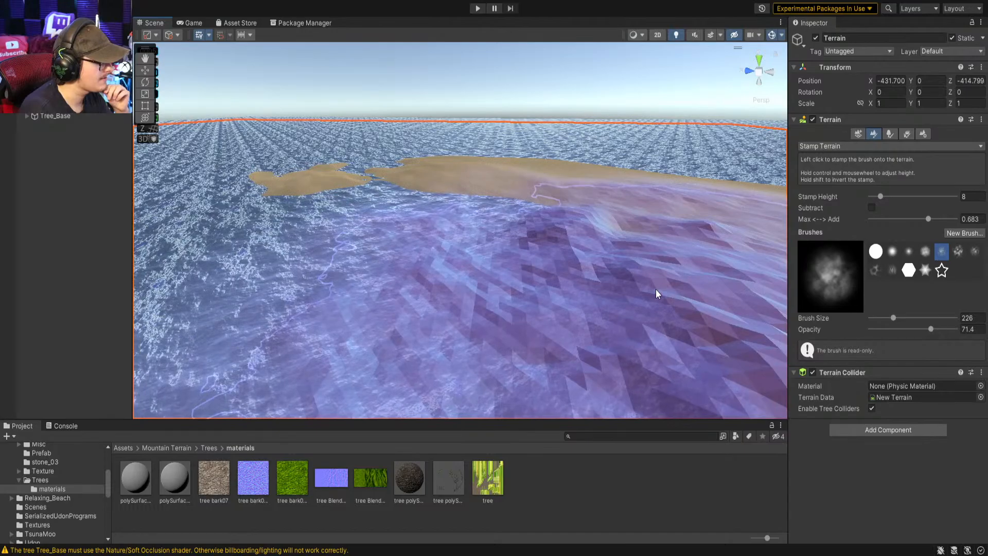
# Try another stamp on the end of the island beyond the rock and undo it
pyautogui.press('e')
pyautogui.moveTo(538, 224)
pyautogui.mouseDown(button='right')
pyautogui.moveTo(562, 190)
pyautogui.moveTo(526, 187)
pyautogui.moveTo(471, 214)
pyautogui.moveTo(283, 211)
pyautogui.moveTo(388, 216)
pyautogui.moveTo(397, 243)
pyautogui.moveTo(415, 247)
pyautogui.moveTo(419, 221)
pyautogui.moveTo(455, 240)
pyautogui.moveTo(608, 263)
pyautogui.moveTo(458, 282)
pyautogui.moveTo(419, 257)
pyautogui.moveTo(396, 221)
pyautogui.mouseUp(button='right')
pyautogui.press('w')
pyautogui.press('s')
pyautogui.press('w')
pyautogui.click(446, 200)
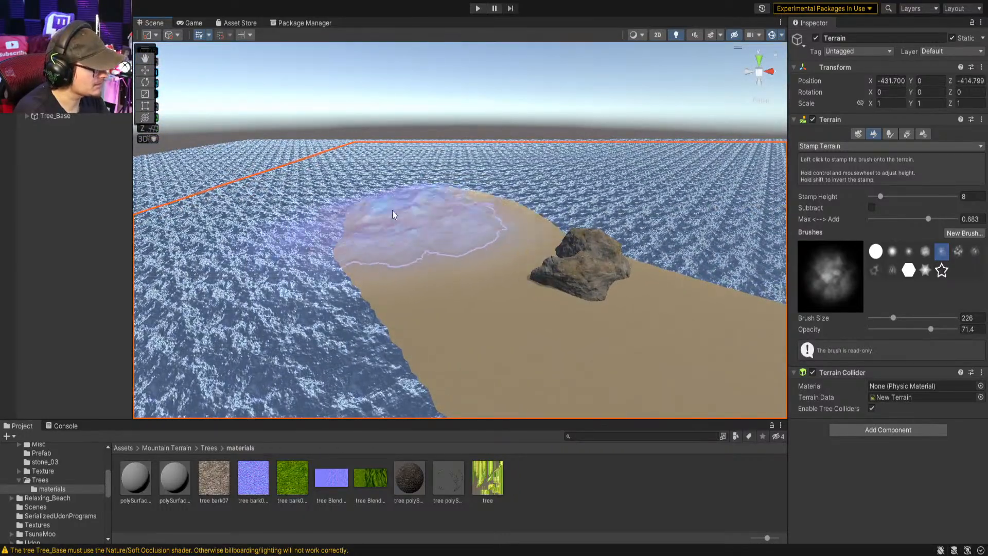
pyautogui.moveTo(596, 291)
pyautogui.mouseDown(button='right')
pyautogui.moveTo(628, 295)
pyautogui.moveTo(609, 221)
pyautogui.moveTo(630, 251)
pyautogui.moveTo(535, 215)
pyautogui.moveTo(831, 319)
pyautogui.moveTo(804, 280)
pyautogui.moveTo(613, 243)
pyautogui.moveTo(560, 263)
pyautogui.moveTo(436, 220)
pyautogui.moveTo(436, 199)
pyautogui.moveTo(470, 214)
pyautogui.moveTo(549, 194)
pyautogui.moveTo(564, 167)
pyautogui.moveTo(464, 199)
pyautogui.moveTo(606, 240)
pyautogui.moveTo(563, 227)
pyautogui.moveTo(322, 252)
pyautogui.moveTo(353, 255)
pyautogui.mouseUp(button='right')
pyautogui.press('w')
pyautogui.hotkey('ctrl', 'z')
# Stamp an irregular shoreline extension near the rock and uneven hills on the opposite end of the island
pyautogui.press('w')
pyautogui.click(554, 209)
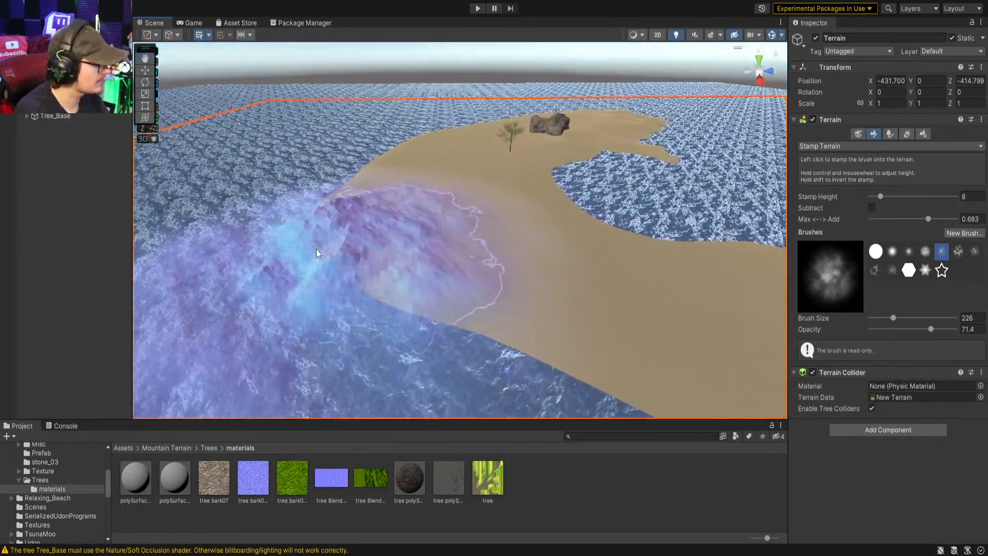
pyautogui.click(363, 197)
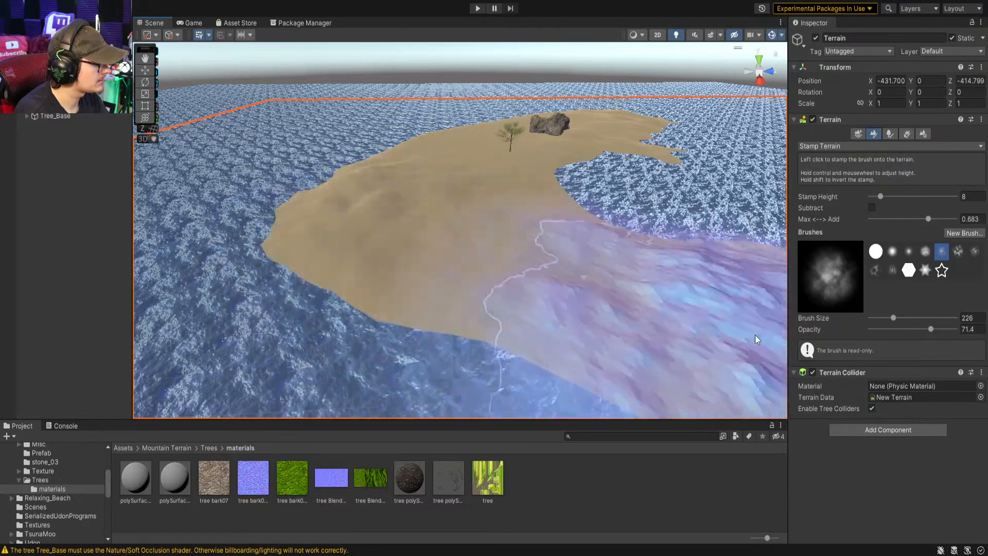
pyautogui.moveTo(649, 278)
pyautogui.mouseDown(button='right')
pyautogui.moveTo(652, 251)
pyautogui.moveTo(664, 264)
pyautogui.mouseUp(button='right')
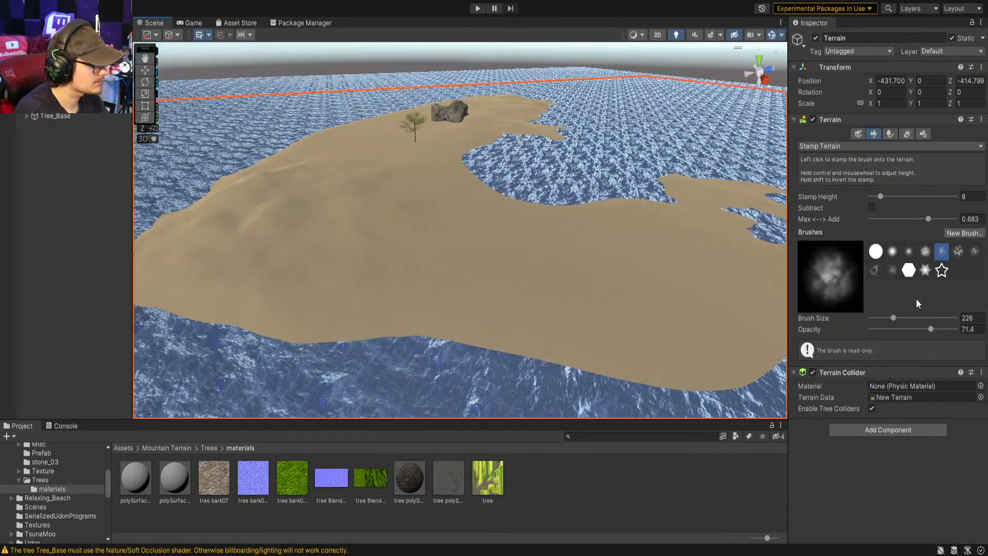
# Reduce the stamp brush size to 90 and set the stamp height to 10 for smaller hills on the island
pyautogui.moveTo(892, 318); pyautogui.dragTo(886, 318)
pyautogui.moveTo(674, 362)
pyautogui.mouseDown(button='right')
pyautogui.moveTo(452, 265)
pyautogui.moveTo(421, 226)
pyautogui.moveTo(504, 222)
pyautogui.moveTo(493, 194)
pyautogui.moveTo(379, 221)
pyautogui.moveTo(334, 264)
pyautogui.moveTo(494, 242)
pyautogui.mouseUp(button='right')
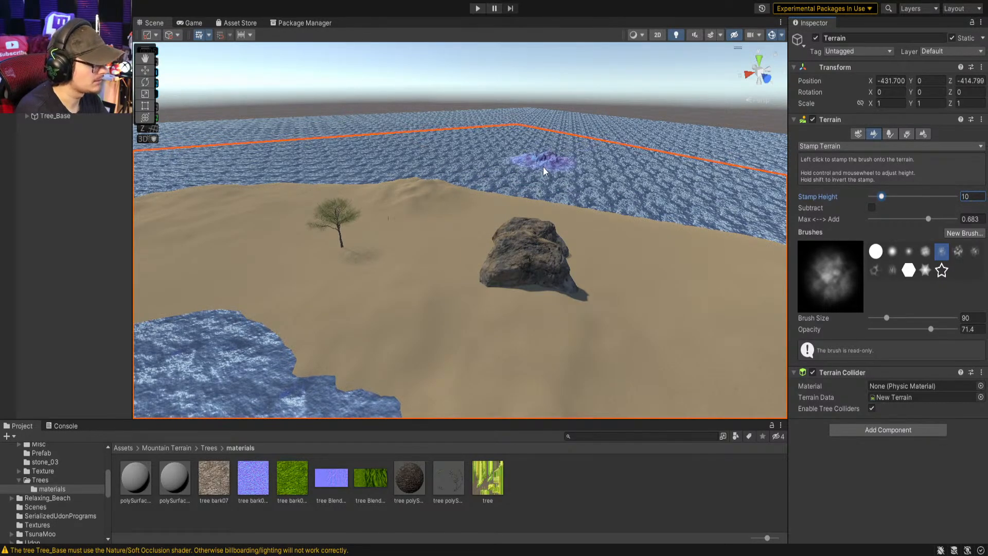
pyautogui.moveTo(610, 252); pyautogui.dragTo(544, 199, button='right')
pyautogui.press('s')
pyautogui.moveTo(511, 170)
pyautogui.mouseDown(button='right')
pyautogui.moveTo(571, 201)
pyautogui.moveTo(541, 199)
pyautogui.mouseUp(button='right')
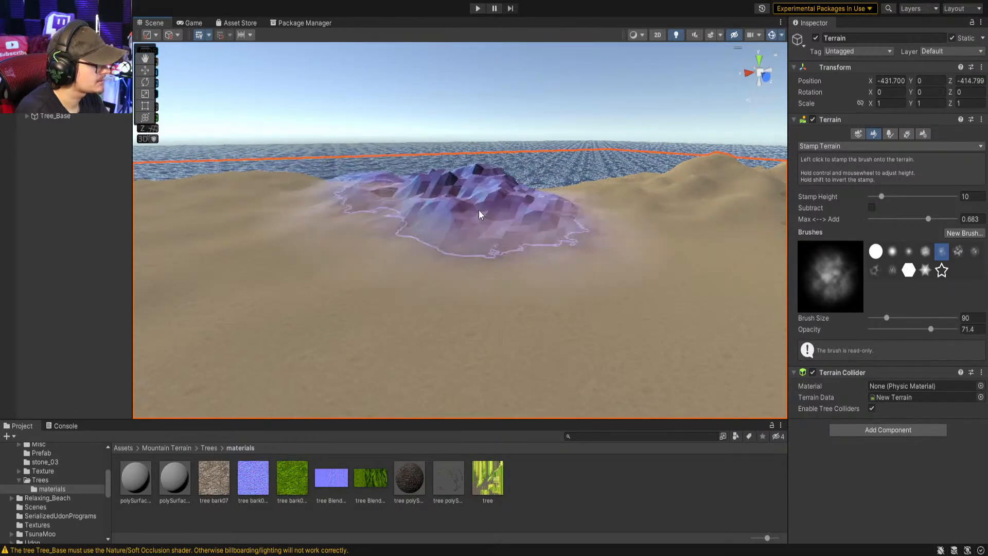
# Set the brush size to 174, pick the spotted blob brush and stamp two groups of hills along the island's far shoreline
pyautogui.moveTo(889, 318); pyautogui.dragTo(891, 317)
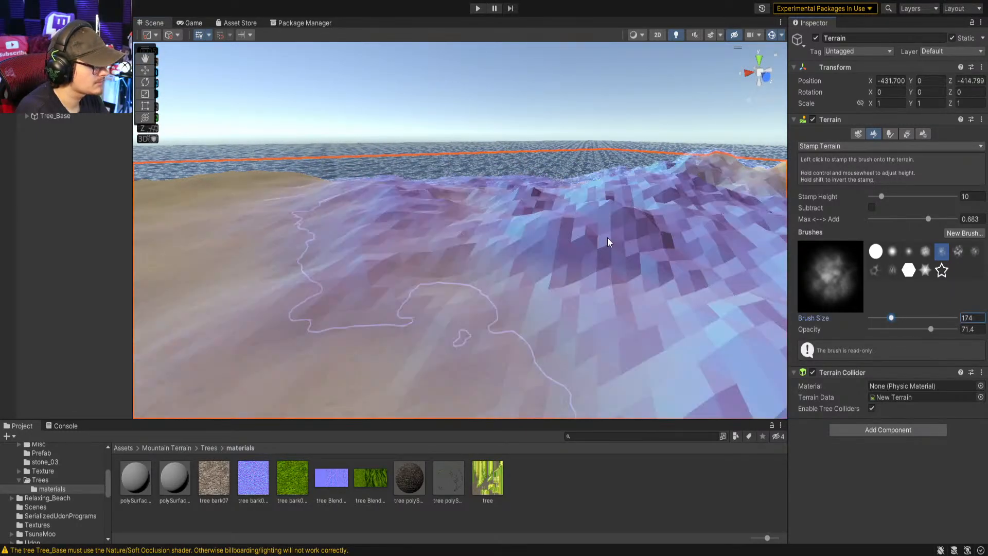
pyautogui.moveTo(613, 243); pyautogui.dragTo(656, 284, button='right')
pyautogui.click(953, 253)
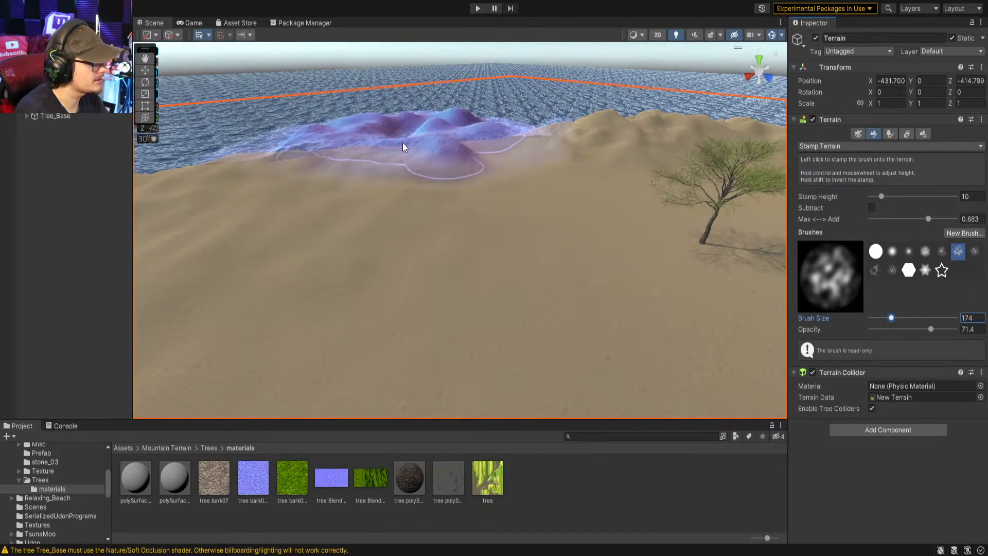
pyautogui.click(402, 143)
pyautogui.moveTo(549, 180); pyautogui.dragTo(424, 165, button='right')
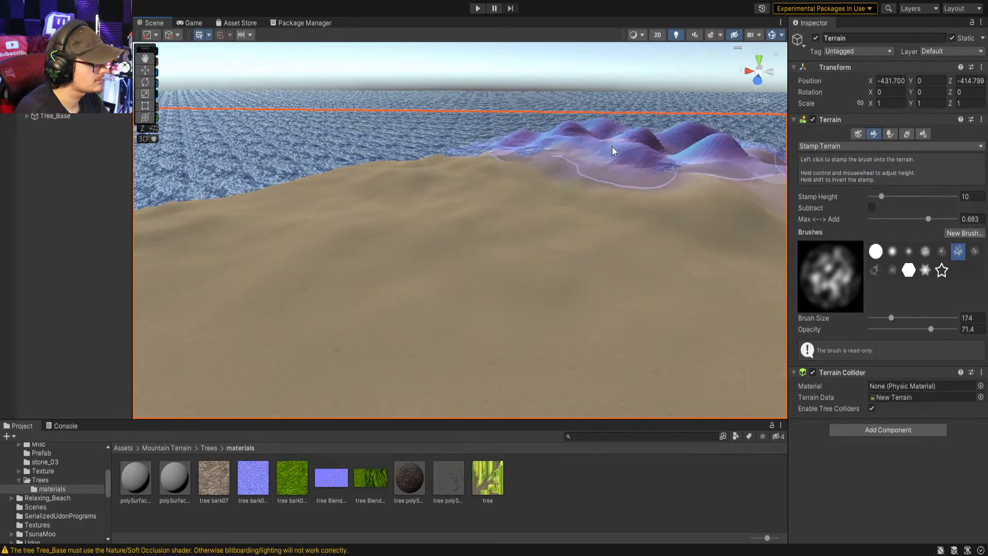
pyautogui.click(622, 152)
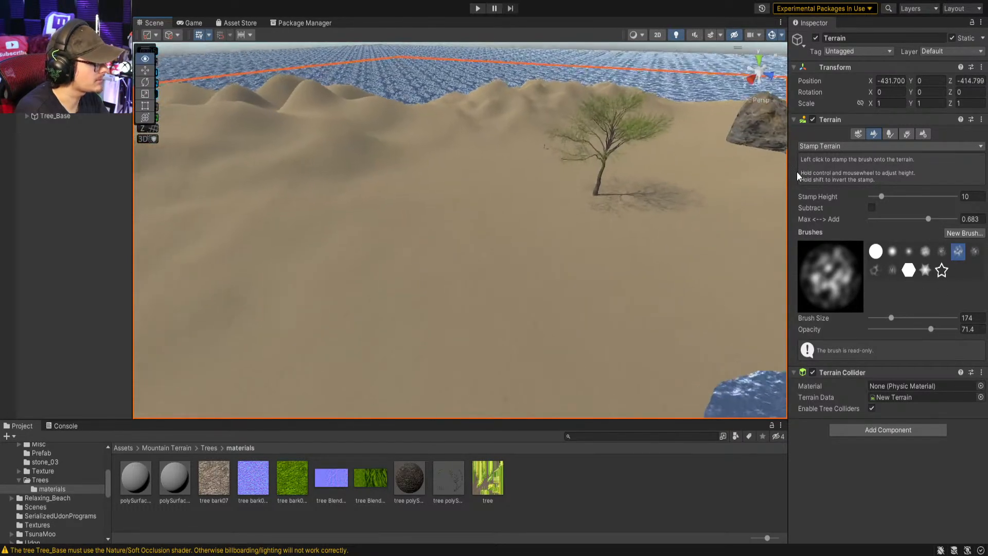
# Return to the cloudy noise brush and stamp uneven ground near the shoreline beyond the tree
pyautogui.press('w')
pyautogui.moveTo(796, 171)
pyautogui.mouseDown(button='right')
pyautogui.moveTo(669, 126)
pyautogui.moveTo(609, 143)
pyautogui.moveTo(610, 178)
pyautogui.moveTo(722, 200)
pyautogui.mouseUp(button='right')
pyautogui.press('s')
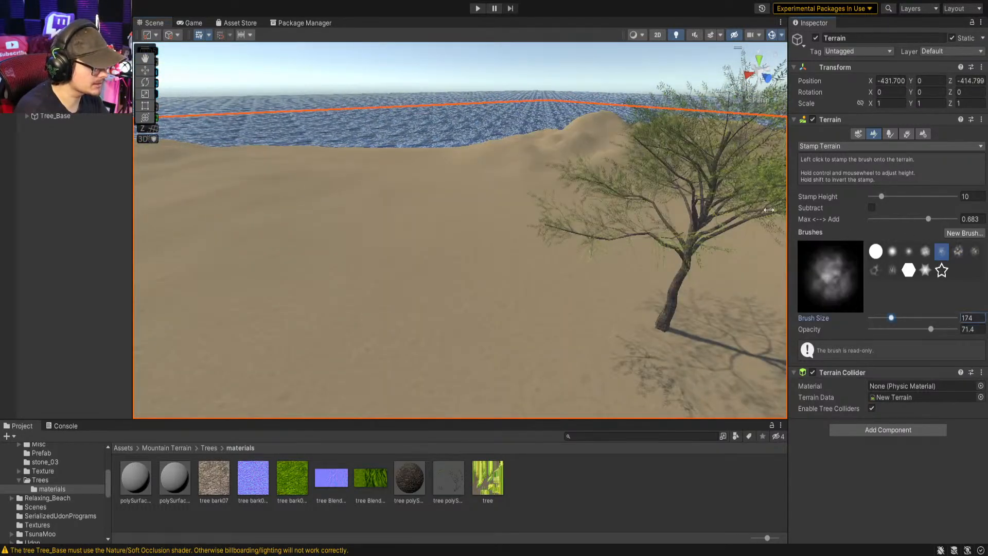
pyautogui.moveTo(366, 154); pyautogui.dragTo(504, 192, button='right')
pyautogui.press('s')
pyautogui.click(333, 153)
pyautogui.moveTo(633, 221); pyautogui.dragTo(409, 122, button='right')
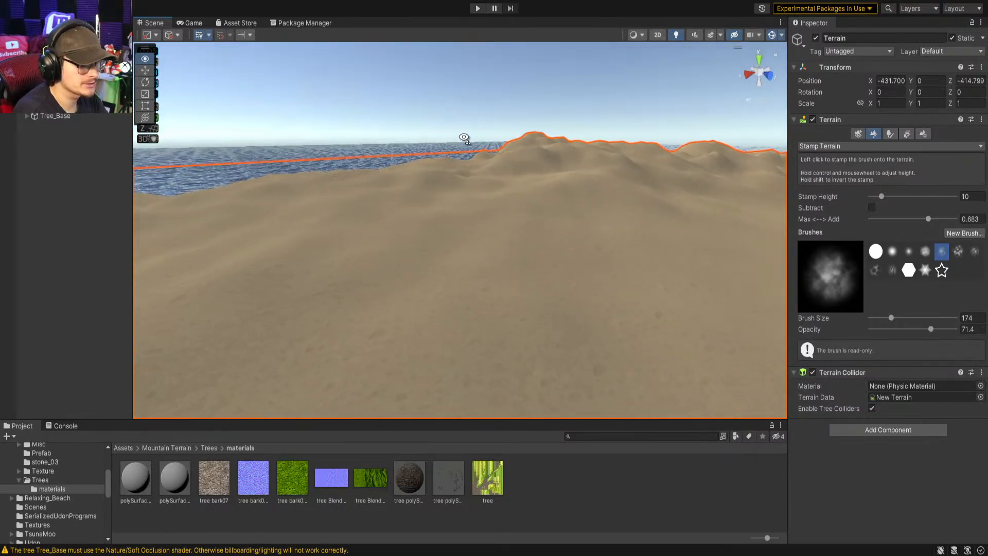
# Stamp the terrain inverted with the cloudy brush to carve a water inlet into the sand
pyautogui.moveTo(465, 138)
pyautogui.mouseDown(button='right')
pyautogui.moveTo(466, 153)
pyautogui.moveTo(393, 201)
pyautogui.moveTo(316, 161)
pyautogui.moveTo(254, 169)
pyautogui.moveTo(269, 185)
pyautogui.moveTo(248, 185)
pyautogui.mouseUp(button='right')
pyautogui.moveTo(616, 319); pyautogui.dragTo(445, 183, button='right')
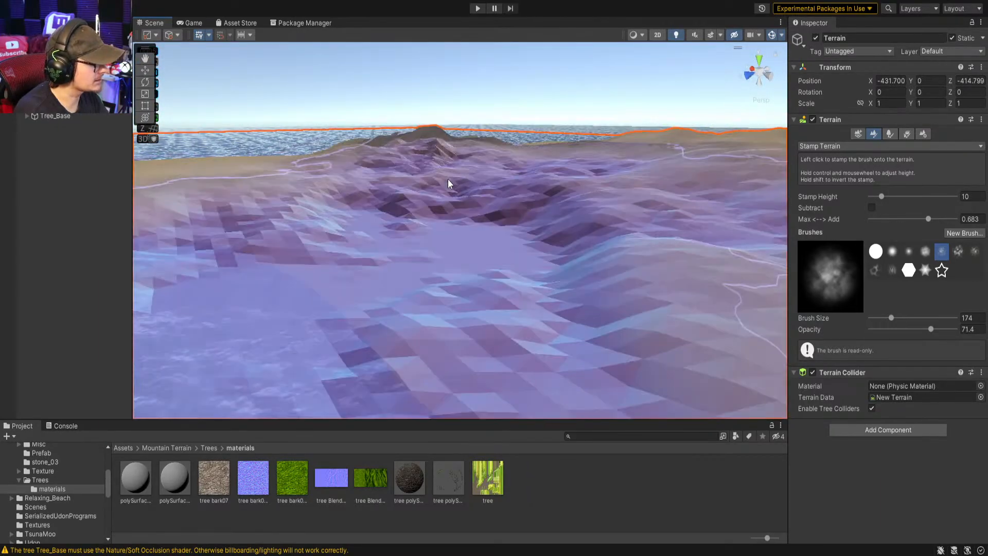
pyautogui.keyDown('shift'); pyautogui.click(452, 165); pyautogui.keyUp('shift')
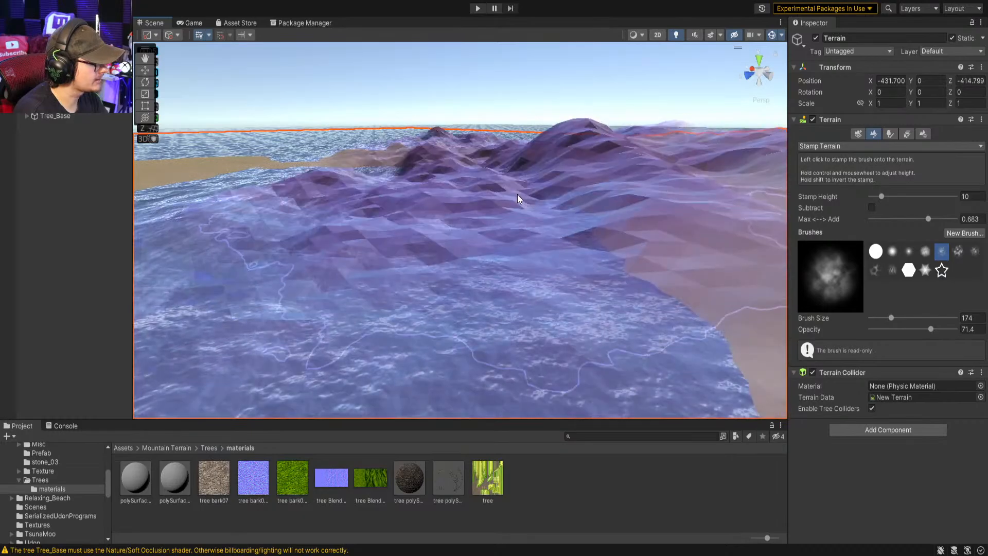
pyautogui.moveTo(535, 174); pyautogui.dragTo(576, 203, button='right')
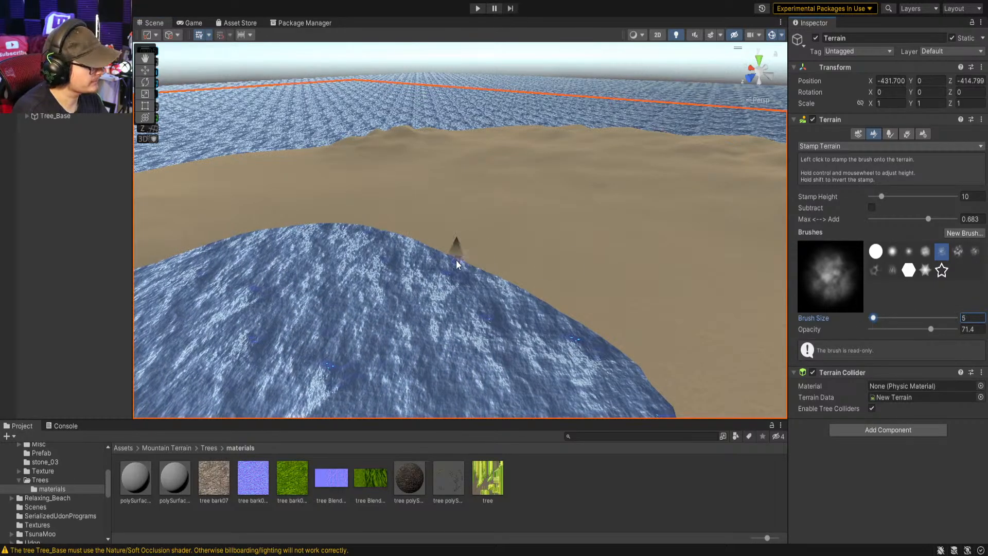
# Set the brush size to 24 and the stamp height to 2, and stamp the water's edge at the inlet
pyautogui.press('w')
pyautogui.moveTo(504, 267)
pyautogui.mouseDown(button='right')
pyautogui.moveTo(474, 269)
pyautogui.moveTo(691, 293)
pyautogui.mouseUp(button='right')
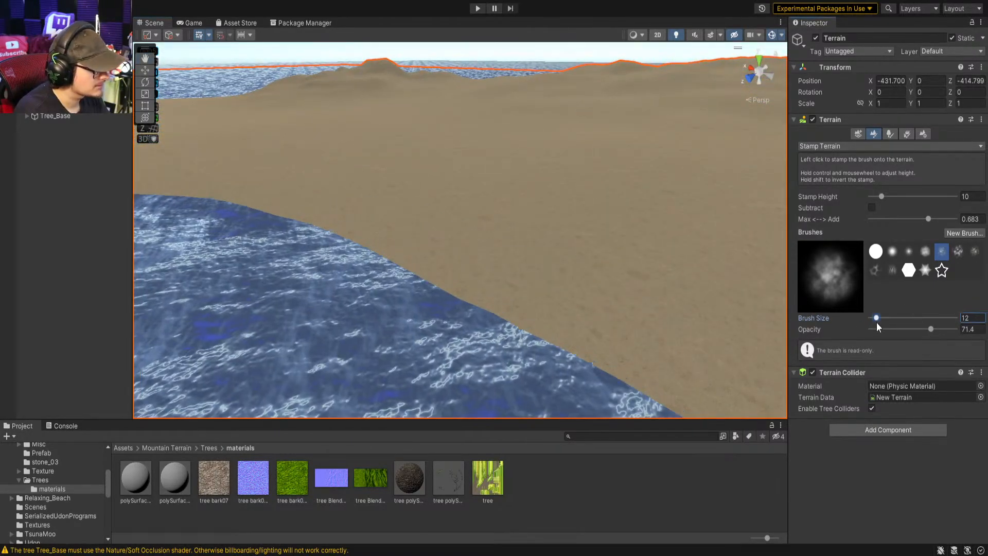
pyautogui.moveTo(877, 321); pyautogui.dragTo(879, 319)
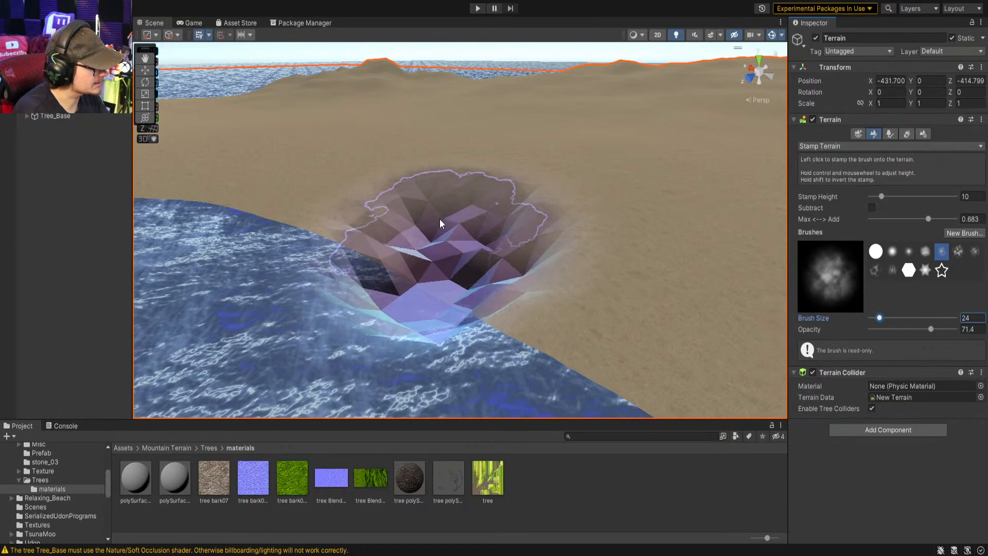
pyautogui.moveTo(878, 196); pyautogui.dragTo(875, 198)
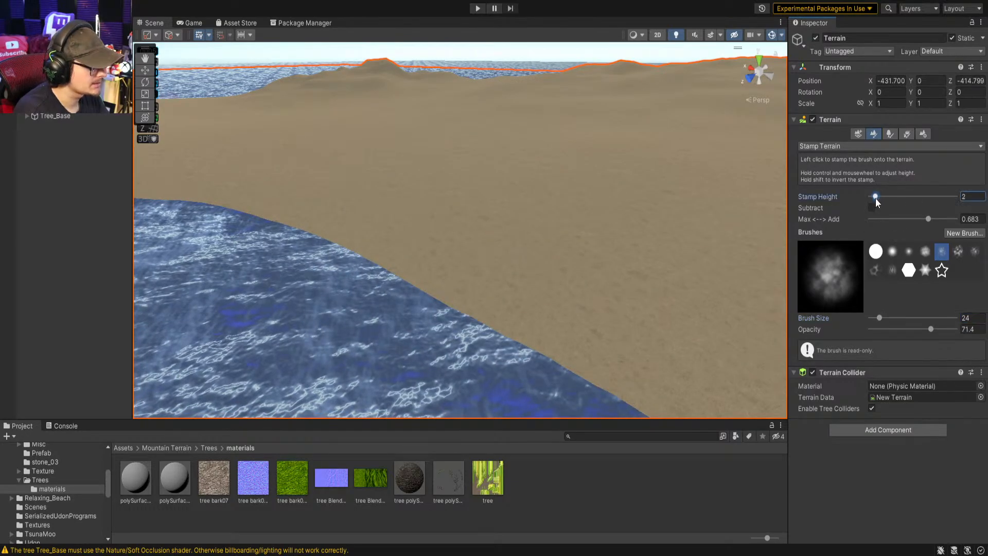
pyautogui.click(402, 237)
pyautogui.moveTo(696, 321)
pyautogui.mouseDown(button='right')
pyautogui.moveTo(589, 260)
pyautogui.moveTo(677, 218)
pyautogui.moveTo(675, 179)
pyautogui.moveTo(517, 289)
pyautogui.moveTo(512, 242)
pyautogui.mouseUp(button='right')
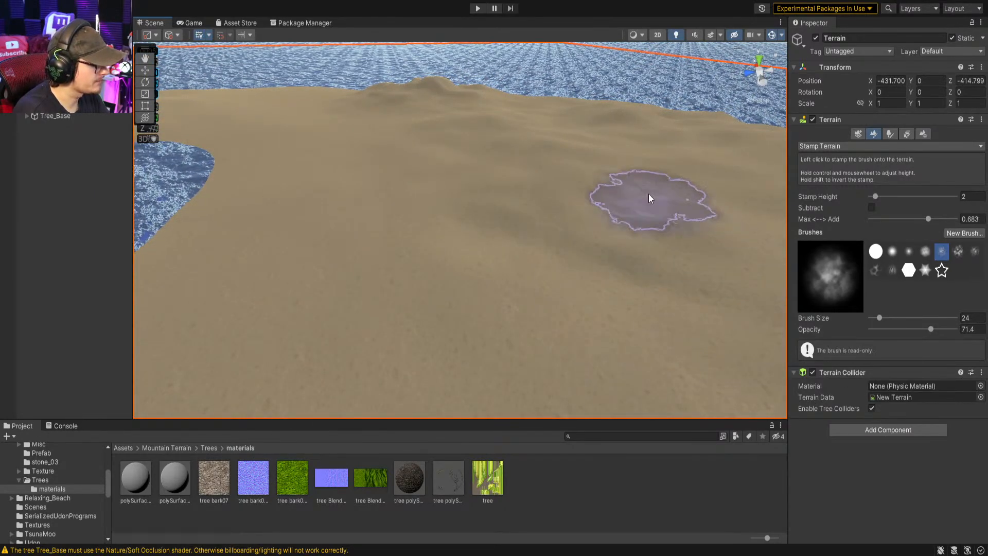
# Set the brush size to 226 and the stamp height to 14, and stamp the shoreline beyond the rock
pyautogui.moveTo(632, 186); pyautogui.dragTo(760, 199, button='right')
pyautogui.moveTo(671, 162); pyautogui.dragTo(673, 165, button='right')
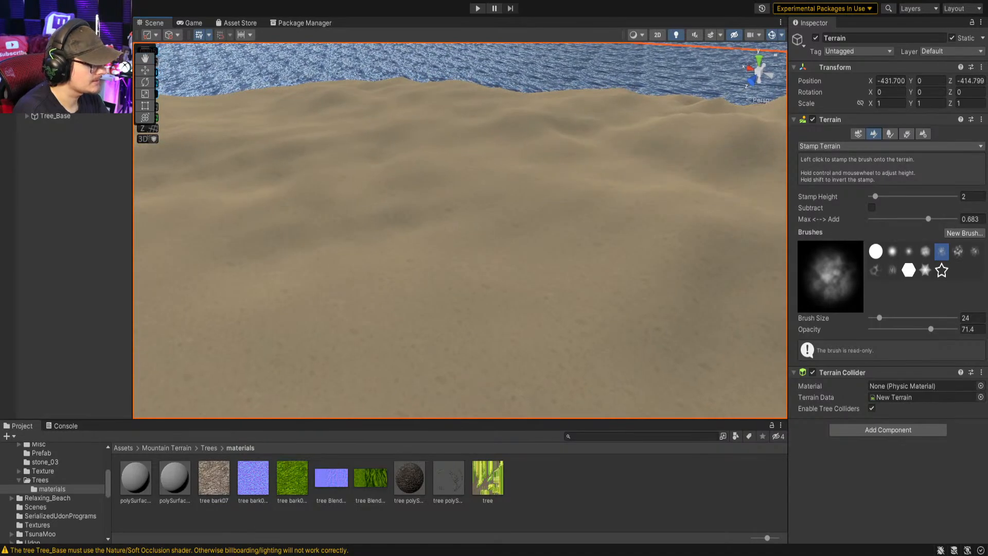
pyautogui.click(893, 317)
pyautogui.moveTo(560, 148)
pyautogui.mouseDown(button='right')
pyautogui.moveTo(595, 97)
pyautogui.moveTo(714, 84)
pyautogui.mouseUp(button='right')
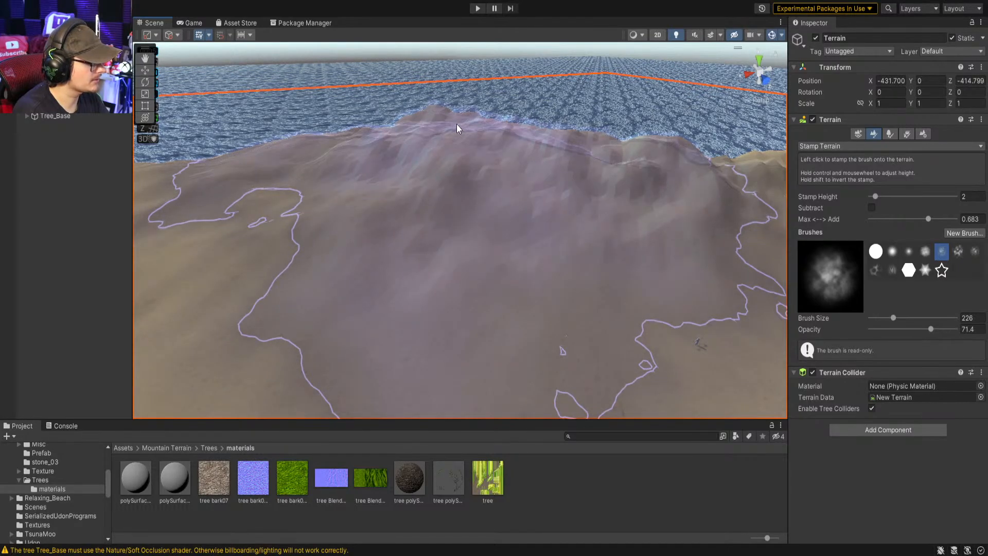
pyautogui.moveTo(456, 125)
pyautogui.mouseDown(button='right')
pyautogui.moveTo(674, 74)
pyautogui.moveTo(567, 157)
pyautogui.moveTo(554, 132)
pyautogui.moveTo(649, 147)
pyautogui.mouseUp(button='right')
pyautogui.press('w')
pyautogui.moveTo(540, 170); pyautogui.dragTo(752, 143, button='right')
pyautogui.moveTo(463, 205); pyautogui.dragTo(247, 206, button='right')
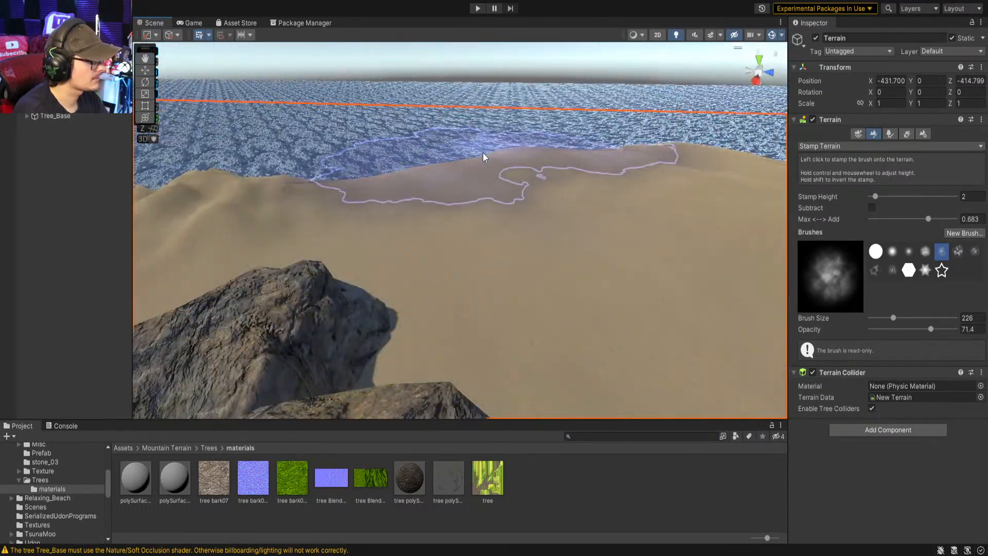
pyautogui.moveTo(551, 160); pyautogui.dragTo(488, 153, button='right')
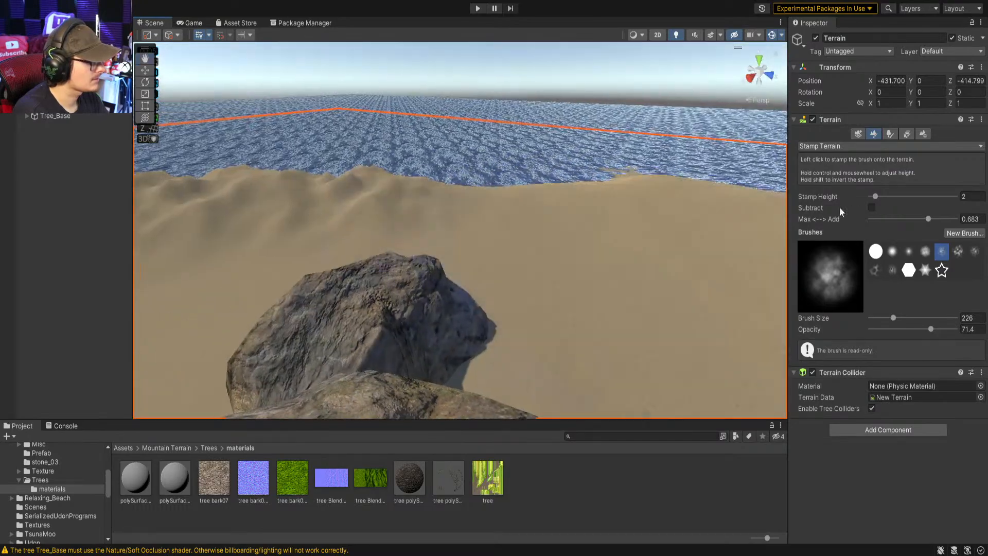
pyautogui.click(884, 196)
pyautogui.click(595, 171)
pyautogui.moveTo(648, 206); pyautogui.dragTo(32, 191, button='right')
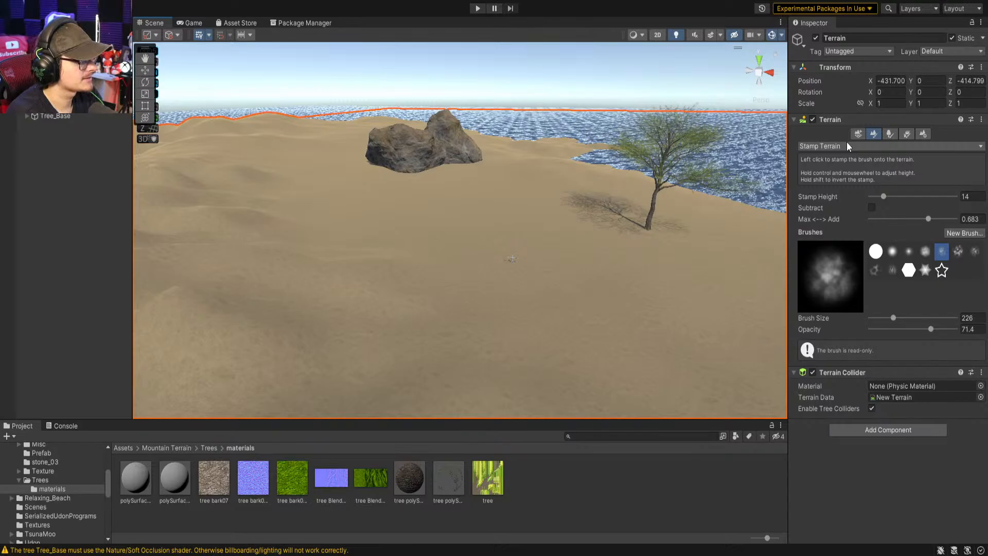
pyautogui.click(854, 172)
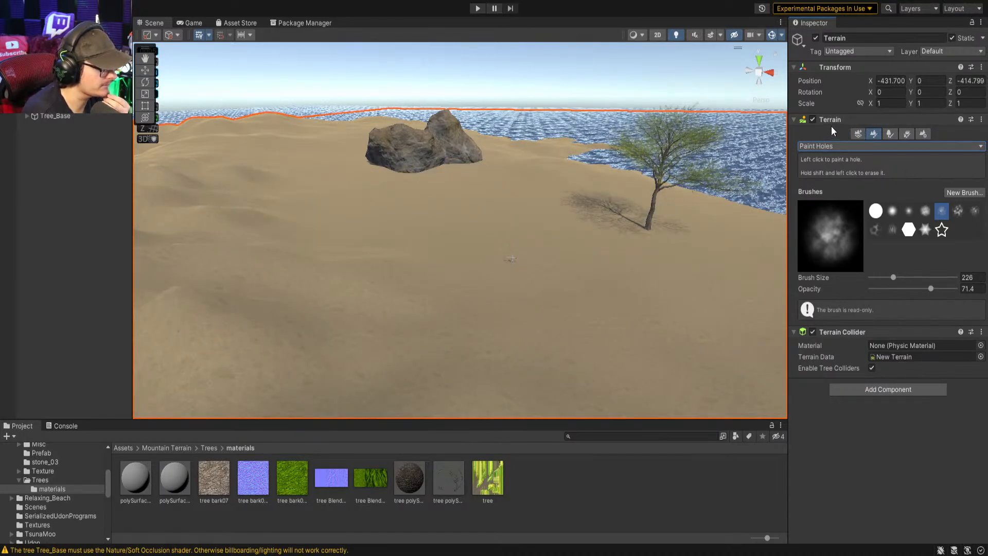
pyautogui.click(850, 181)
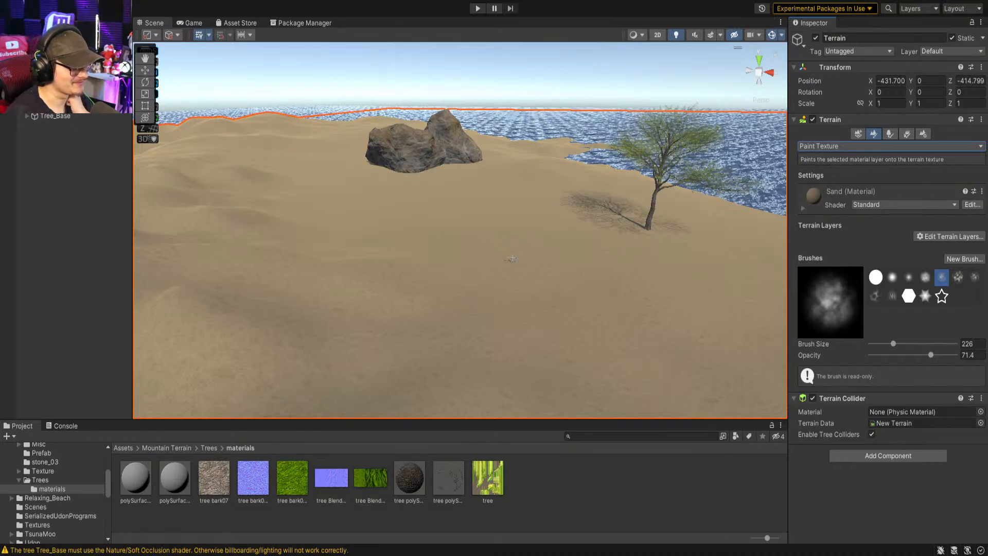
pyautogui.click(972, 205)
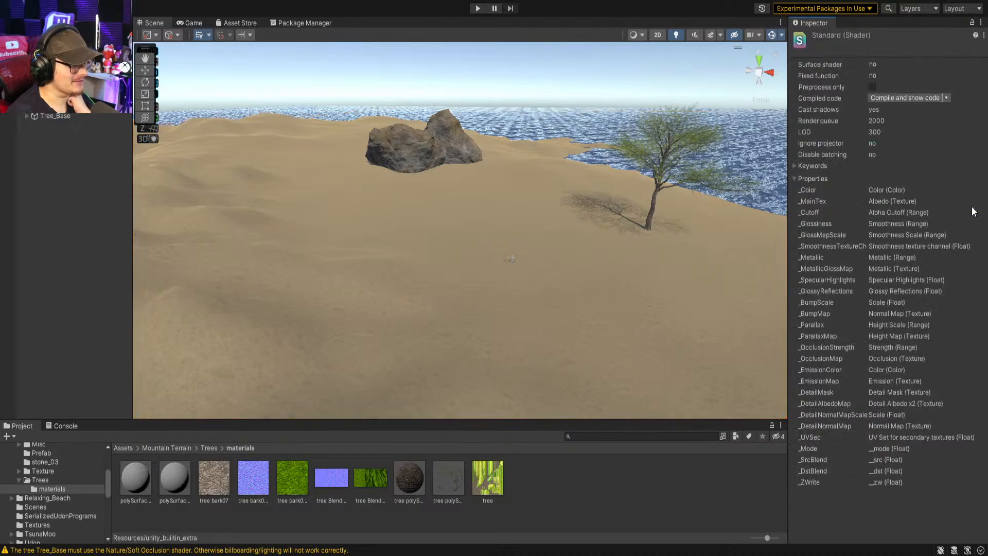
pyautogui.click(742, 502)
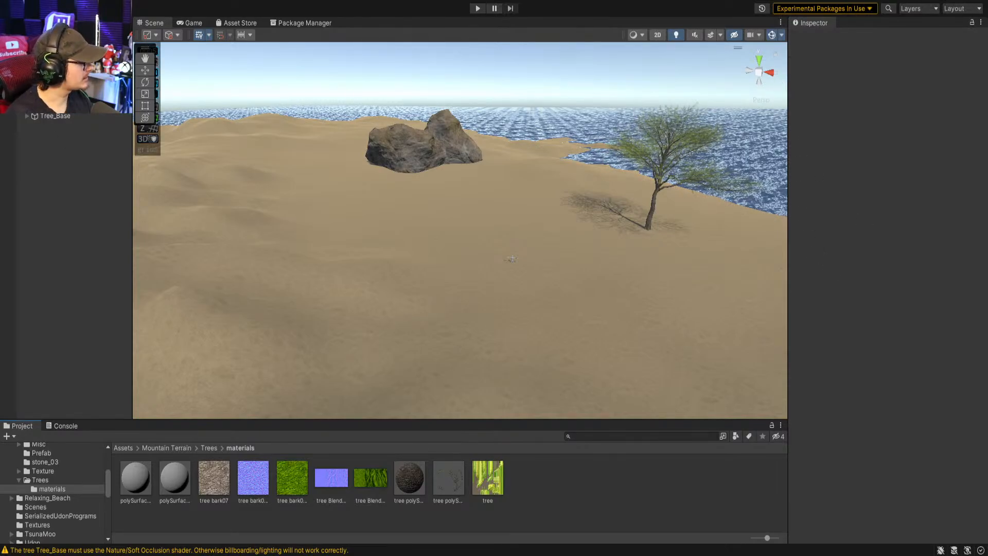
pyautogui.click(55, 97)
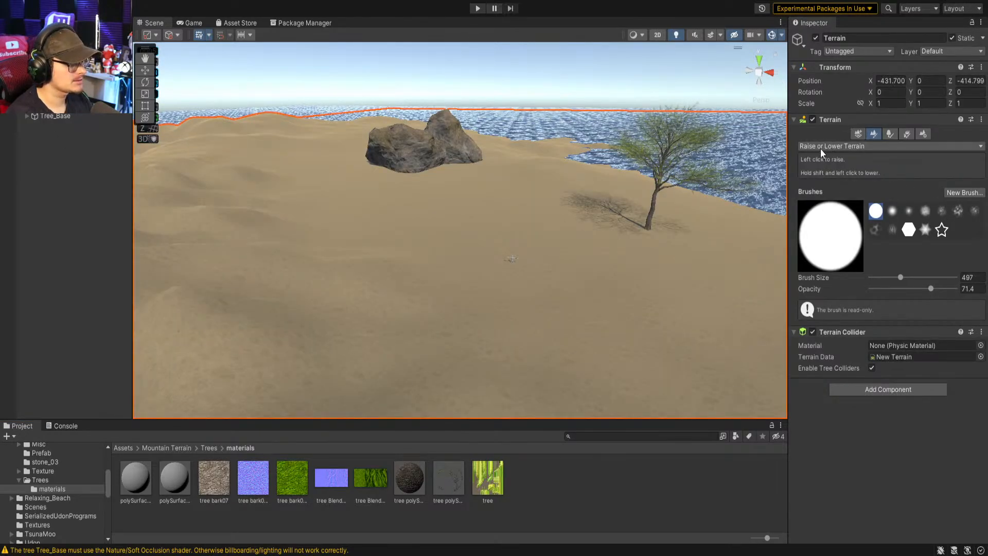
# Switch the terrain tool to Paint Texture and expand the Sand material's settings
pyautogui.click(844, 146)
pyautogui.click(872, 166)
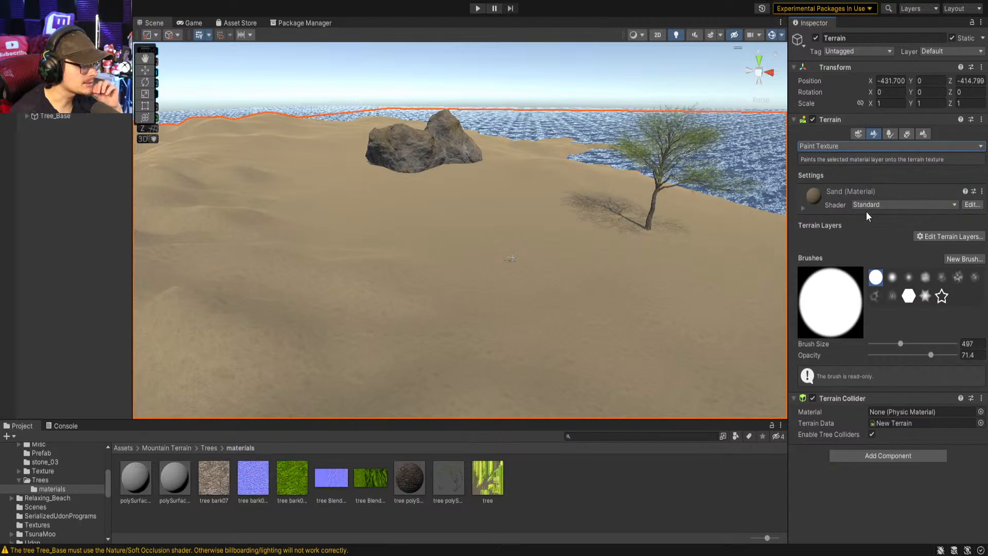
pyautogui.click(807, 206)
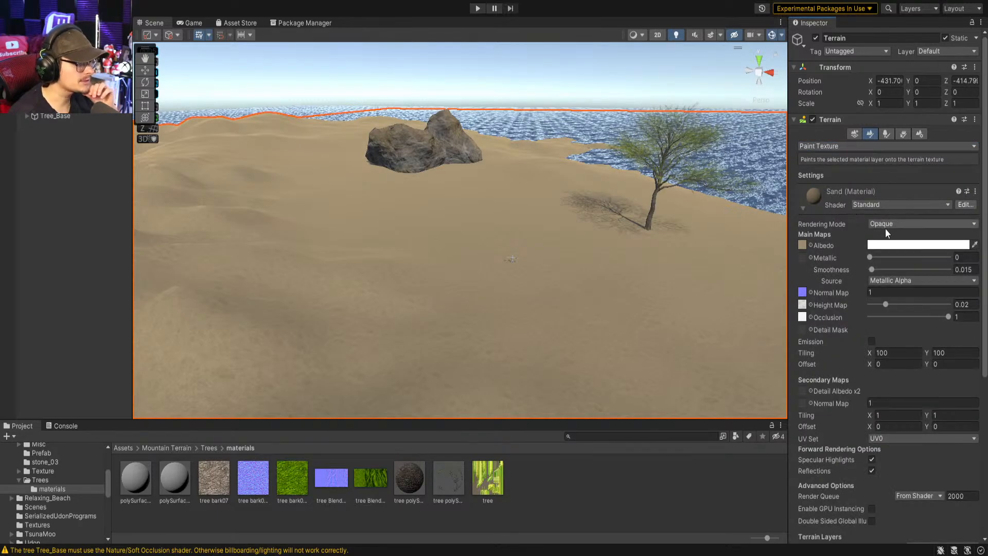
pyautogui.click(803, 208)
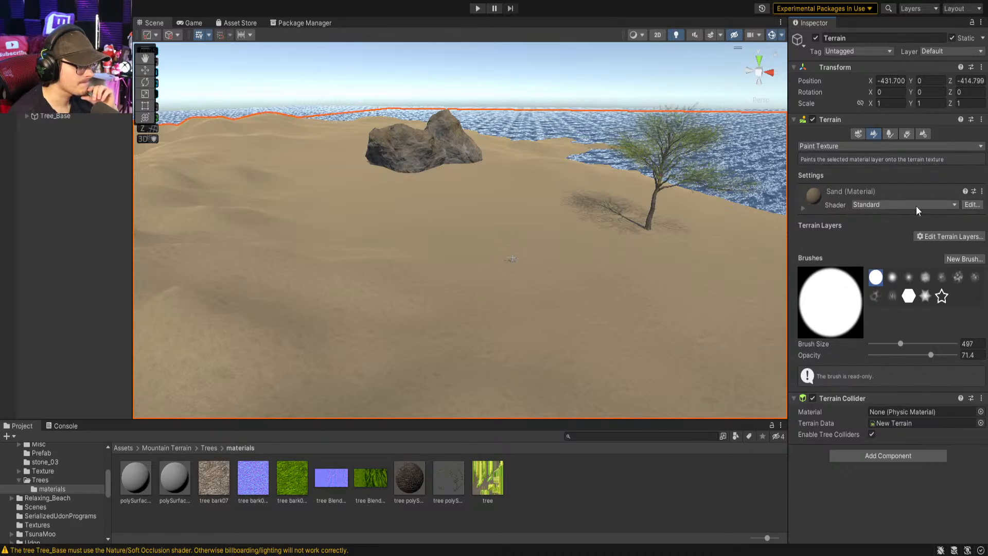
pyautogui.click(803, 207)
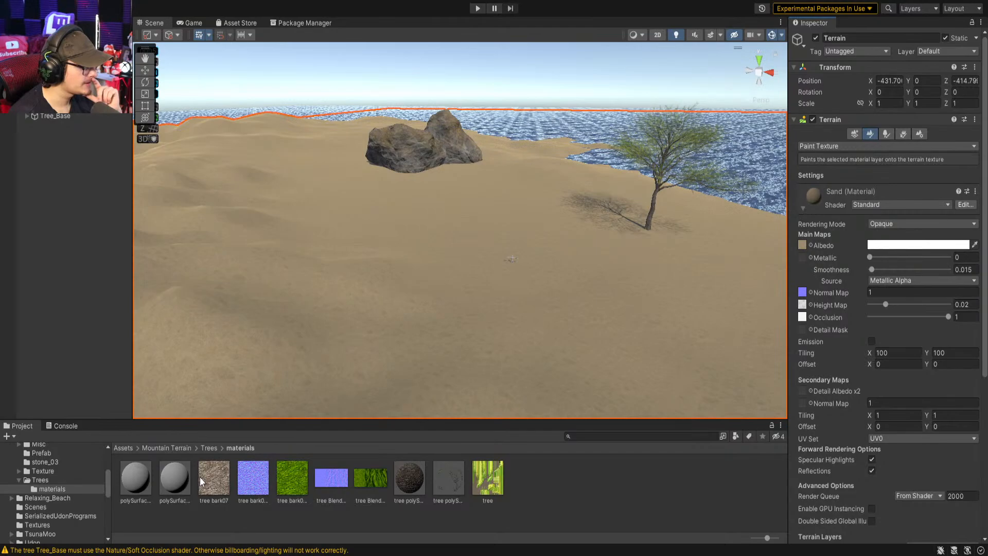
# Try to assign the second polySurface material from the Trees materials folder to the terrain's Sand material
pyautogui.moveTo(178, 487); pyautogui.dragTo(813, 198)
pyautogui.scroll(-4, 904, 302)
pyautogui.scroll(-4, 885, 360)
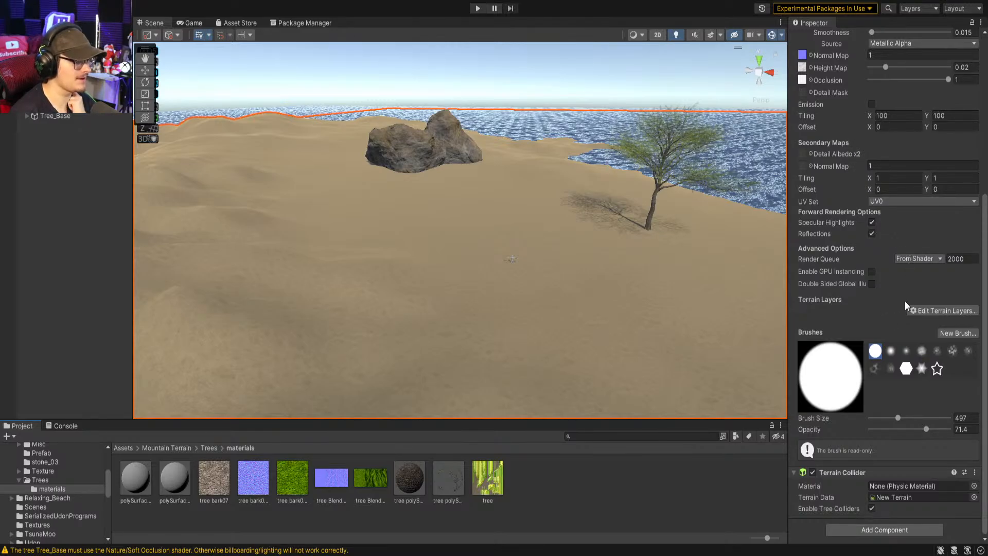
# Open the terrain layer editing options and review the Sand material's maps, tiling and the brush settings for painting textures
pyautogui.click(948, 312)
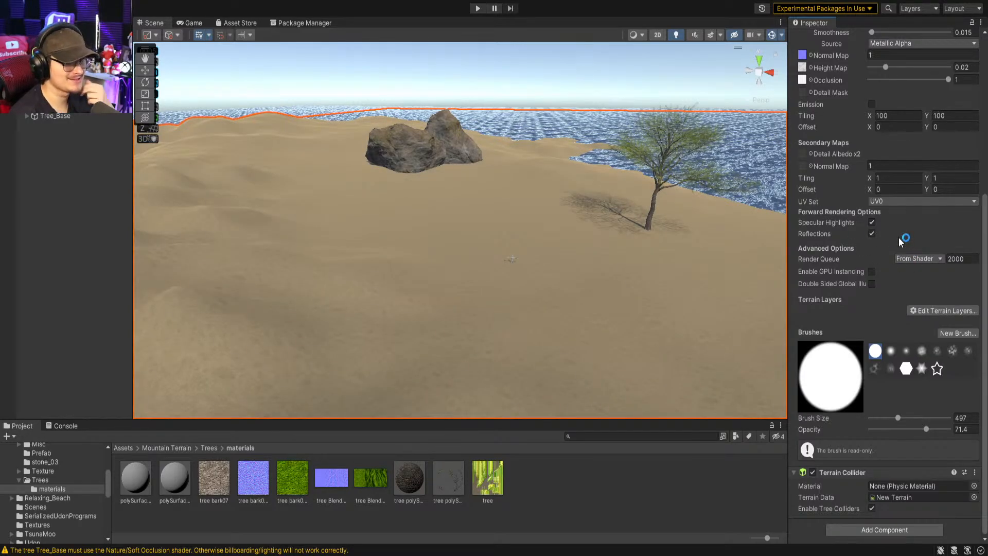
pyautogui.scroll(8, 897, 239)
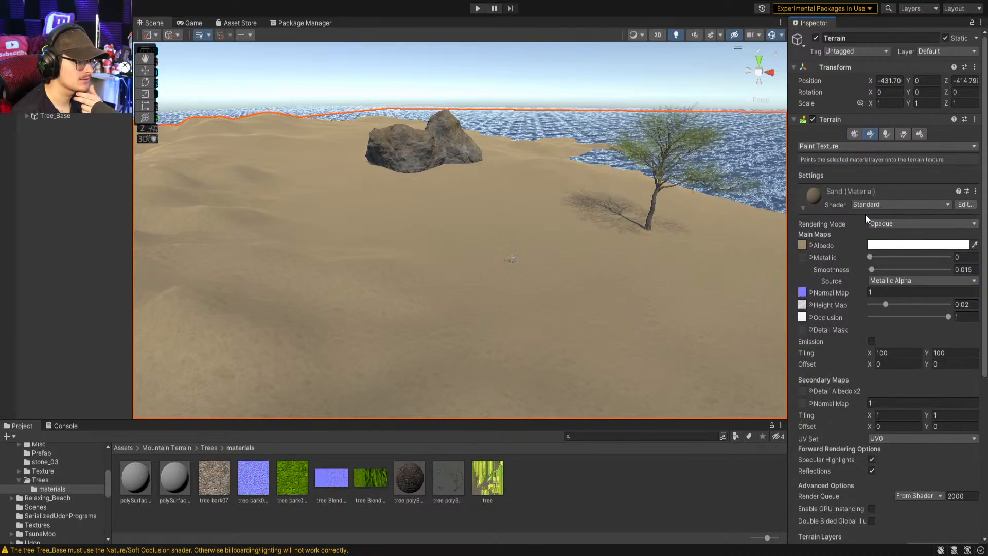
pyautogui.scroll(-5, 865, 214)
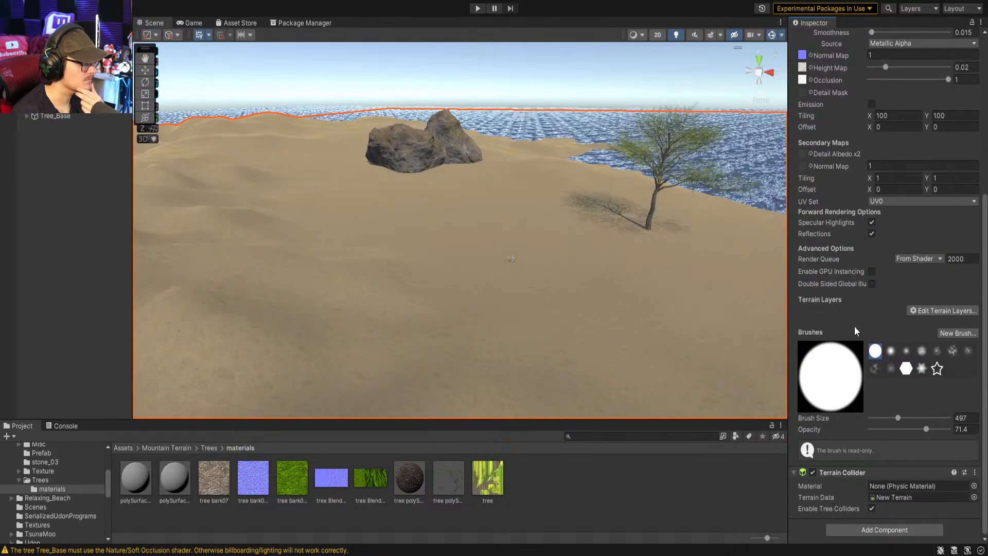
pyautogui.scroll(5, 856, 321)
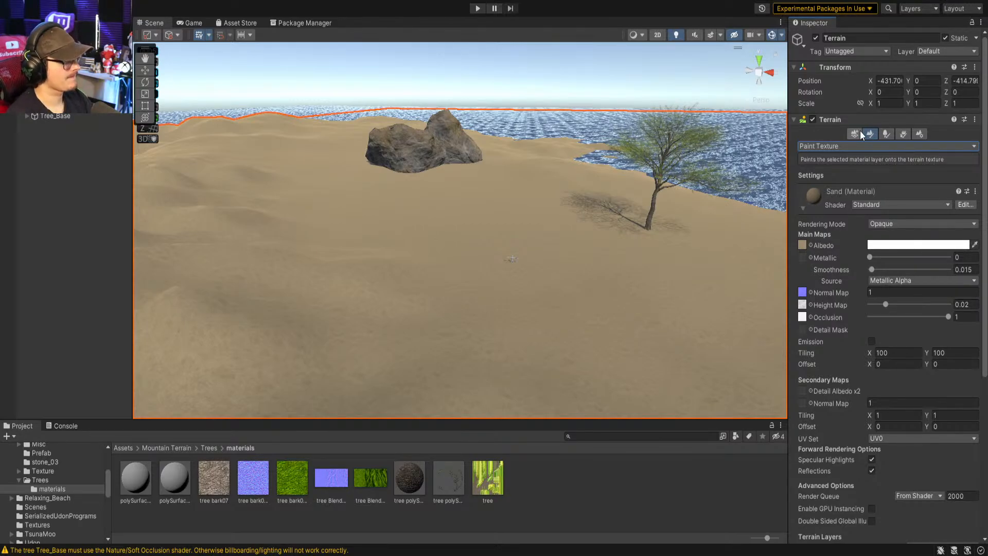
pyautogui.scroll(-5, 919, 291)
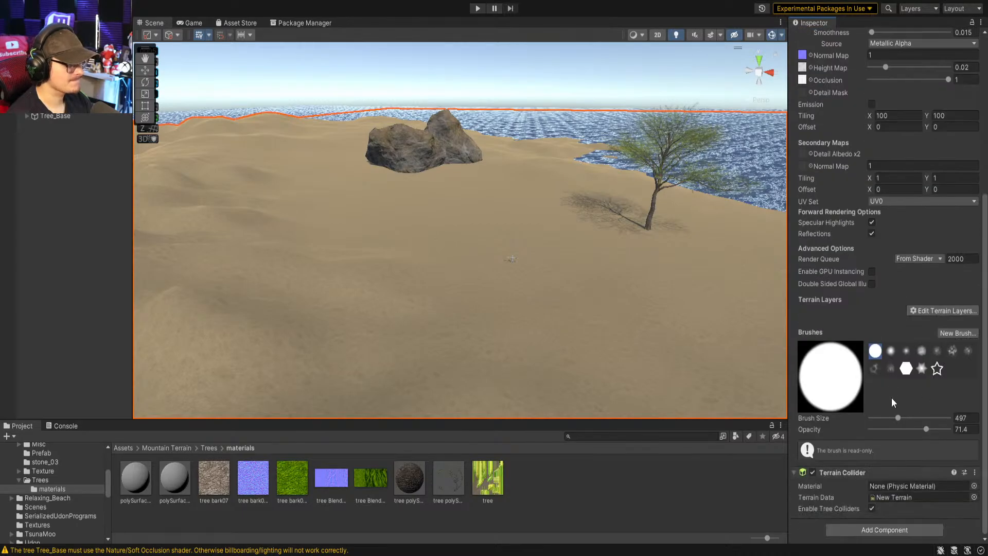
pyautogui.scroll(5, 846, 379)
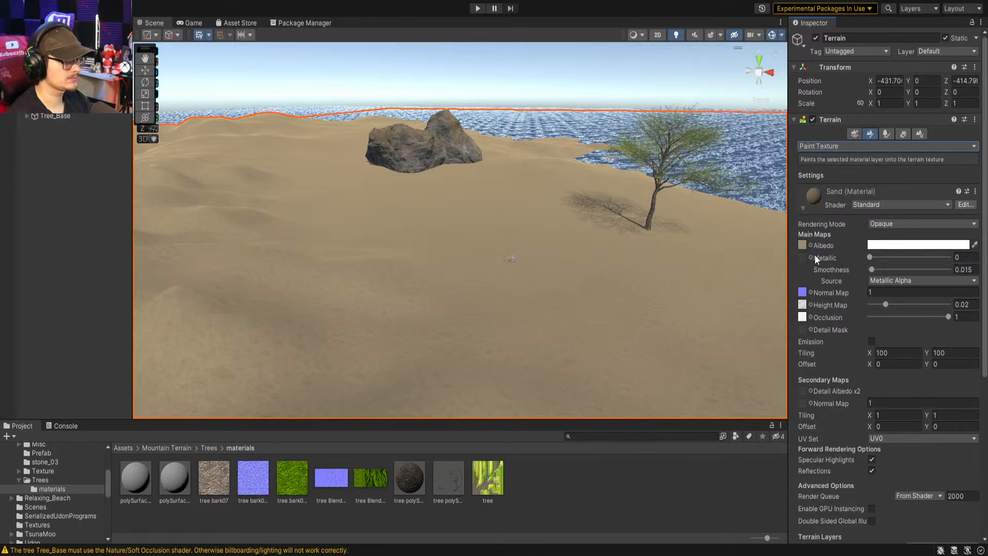
pyautogui.scroll(-10, 820, 248)
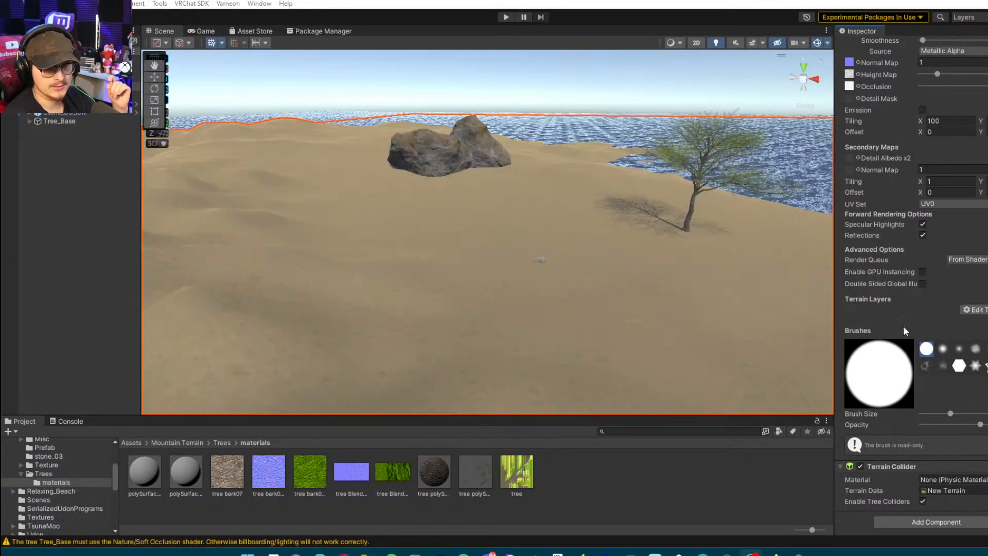
# Check the terrain's Paint Trees options and return to the Paint Texture tool
pyautogui.scroll(5, 864, 206)
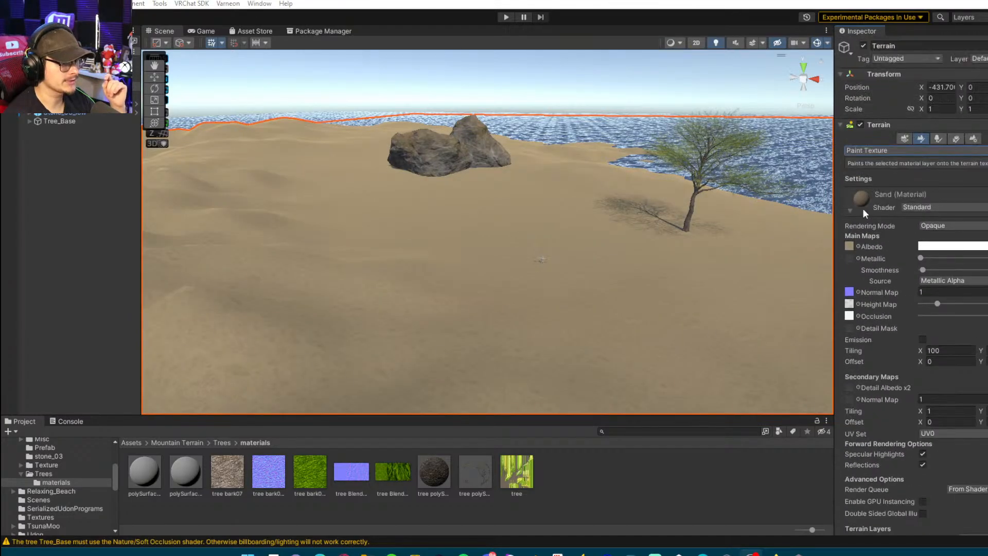
pyautogui.click(939, 139)
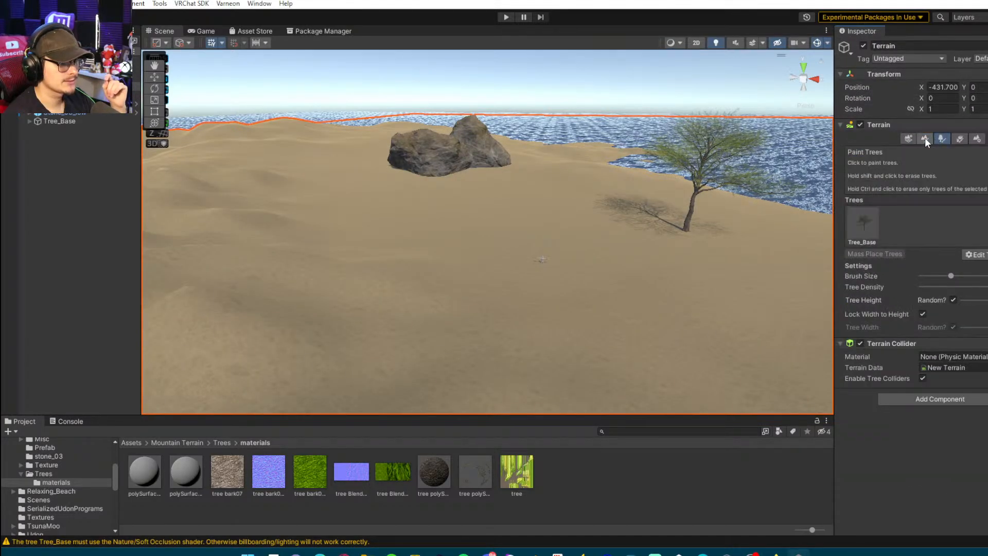
pyautogui.click(925, 137)
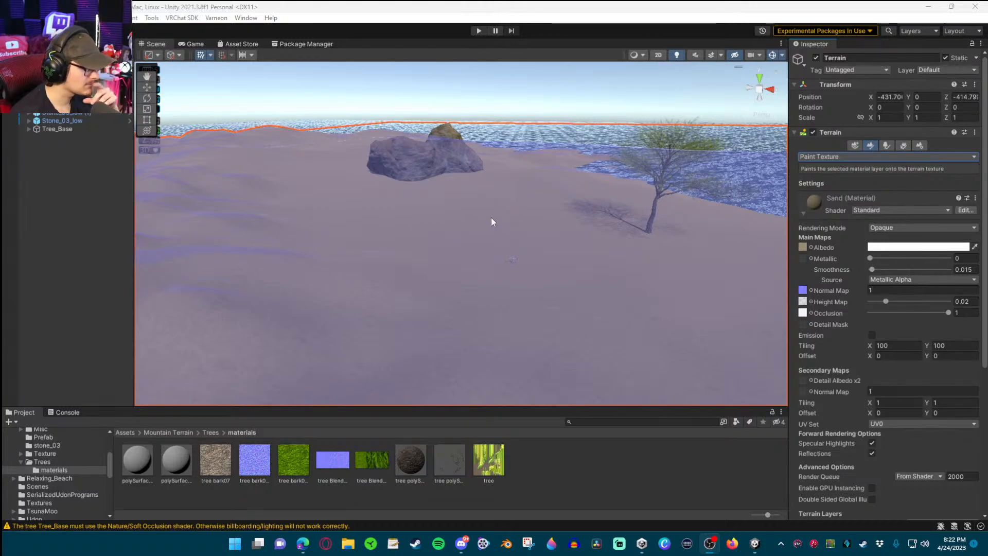
# Check which physic materials are available for the Terrain Collider, leaving the current choice in place
pyautogui.moveTo(444, 200); pyautogui.dragTo(483, 203, button='right')
pyautogui.scroll(-8, 854, 312)
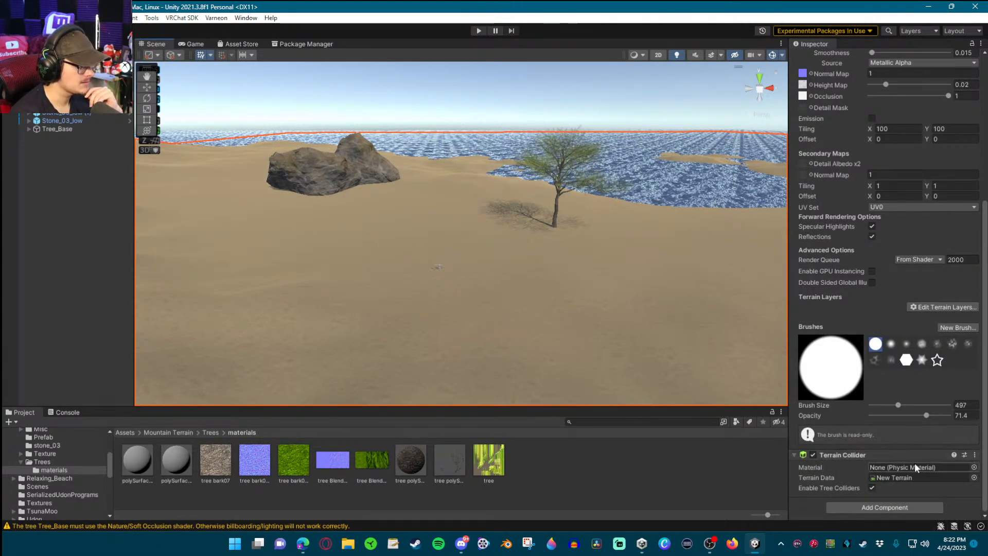
pyautogui.click(974, 466)
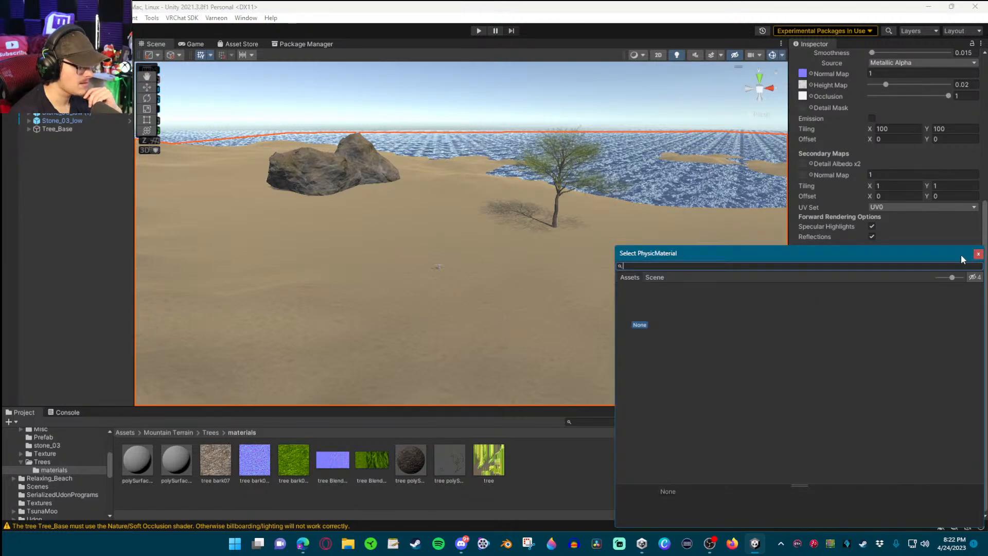
pyautogui.click(980, 256)
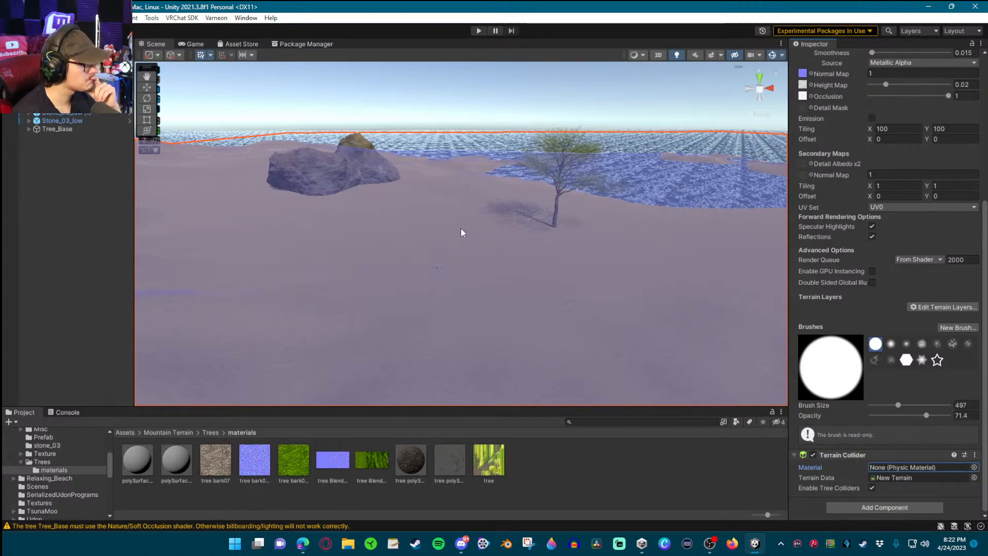
pyautogui.scroll(5, 893, 118)
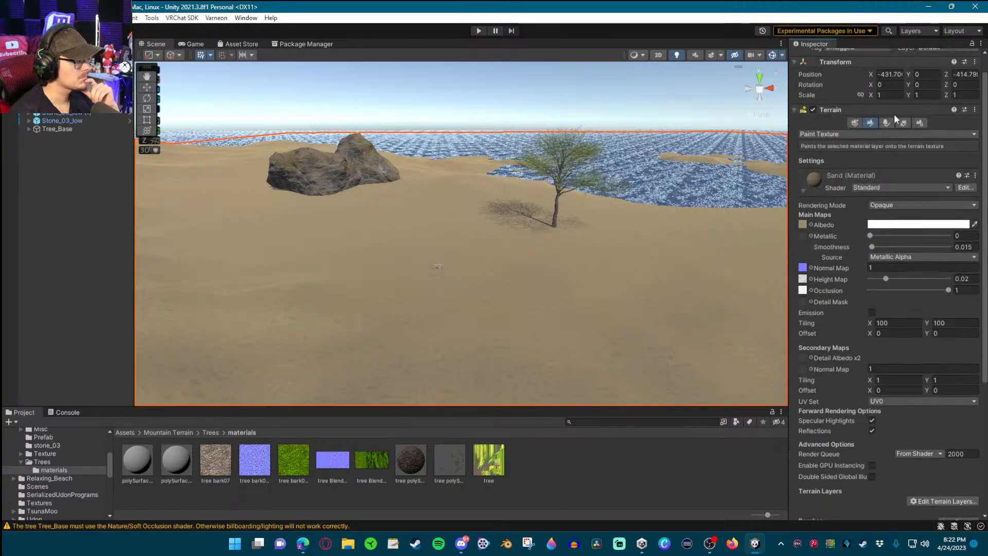
pyautogui.scroll(1, 893, 114)
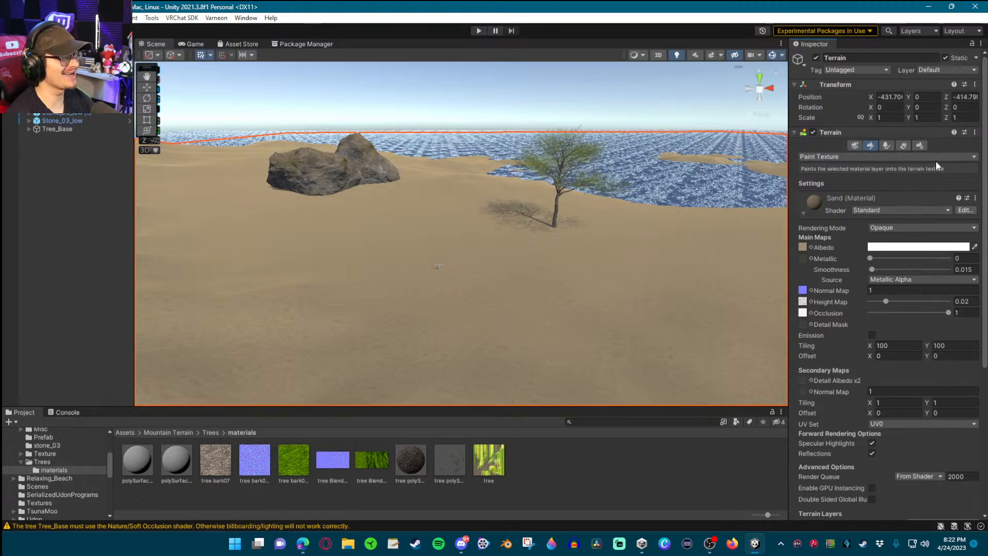
# Review the Terrain Settings from the Basic Terrain options and material through texture resolutions and lightmapping
pyautogui.click(924, 146)
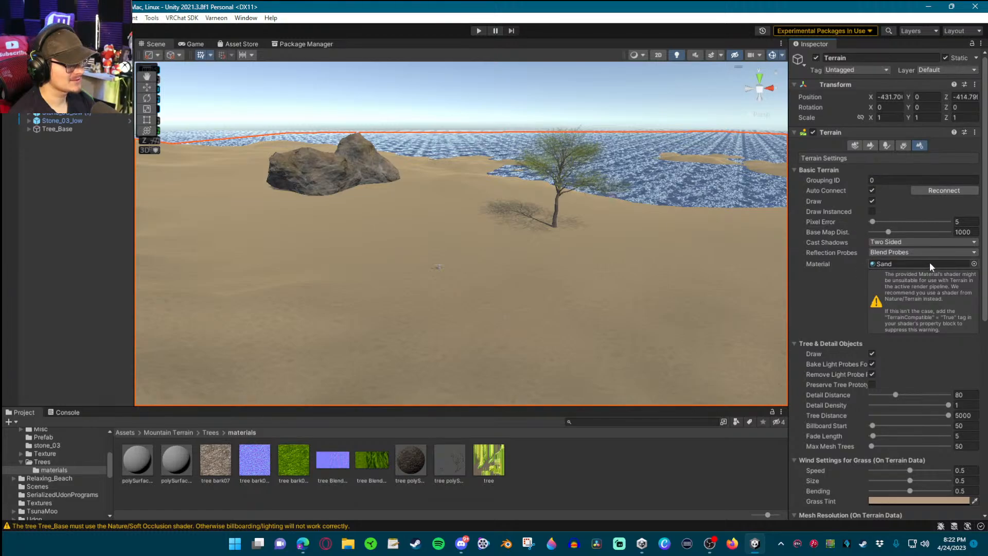
pyautogui.scroll(-3, 912, 268)
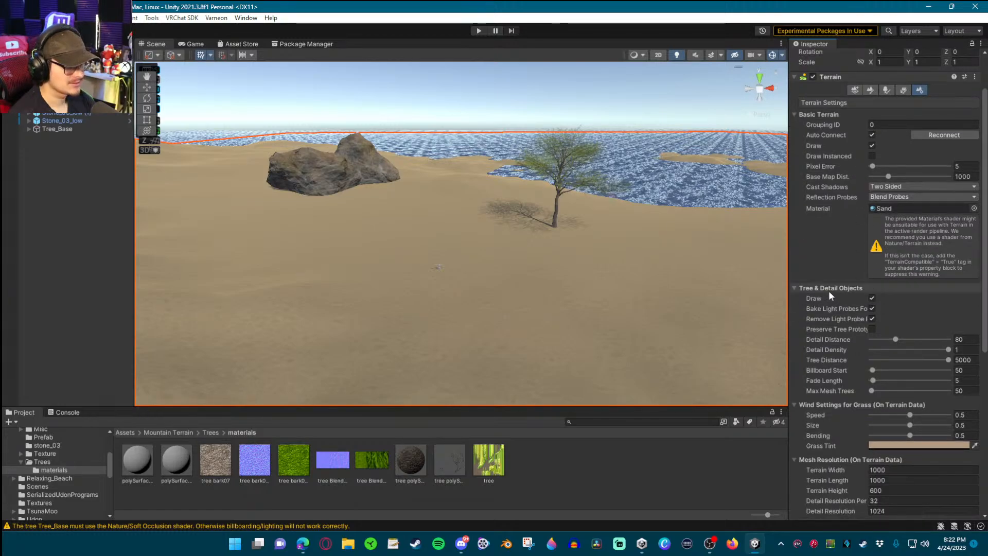
pyautogui.scroll(-9, 835, 288)
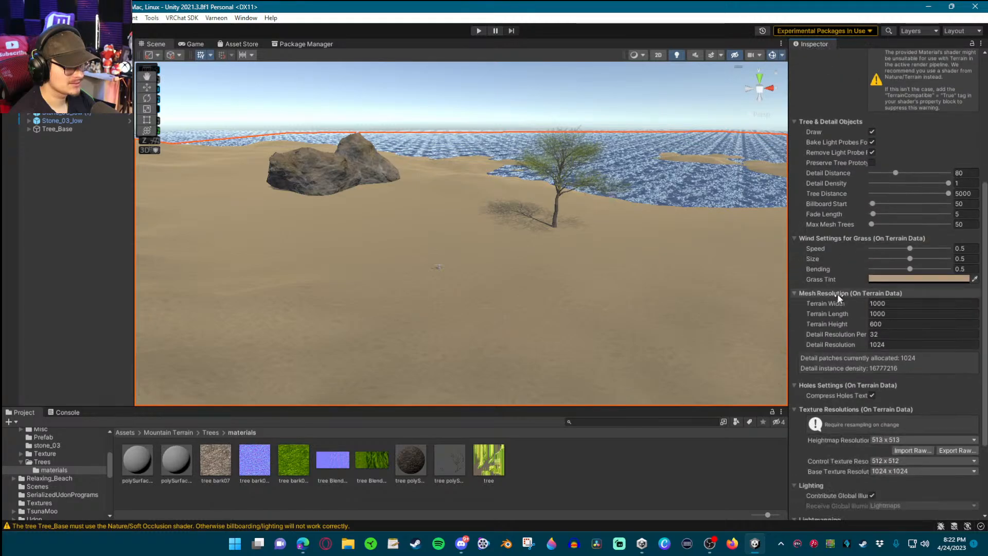
pyautogui.scroll(-3, 837, 293)
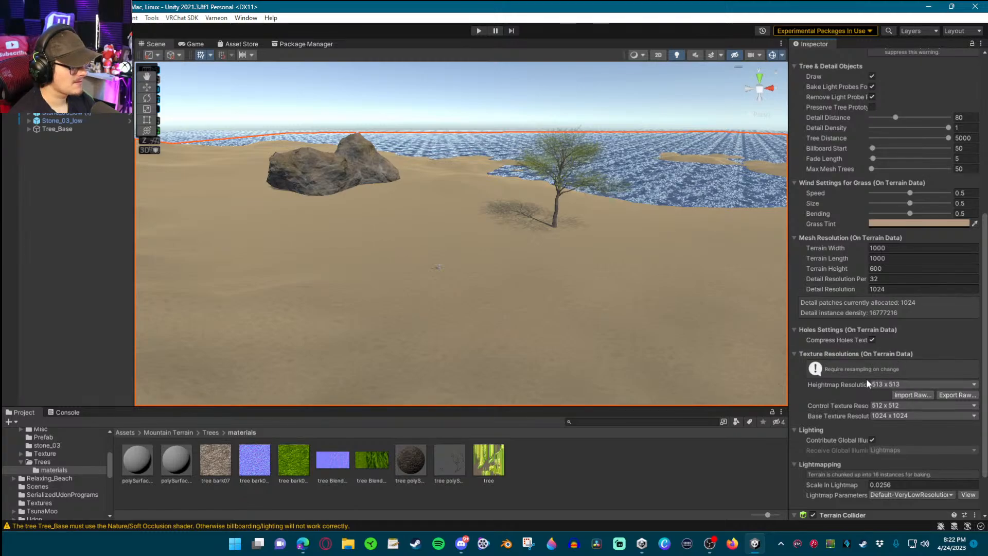
pyautogui.scroll(-3, 864, 379)
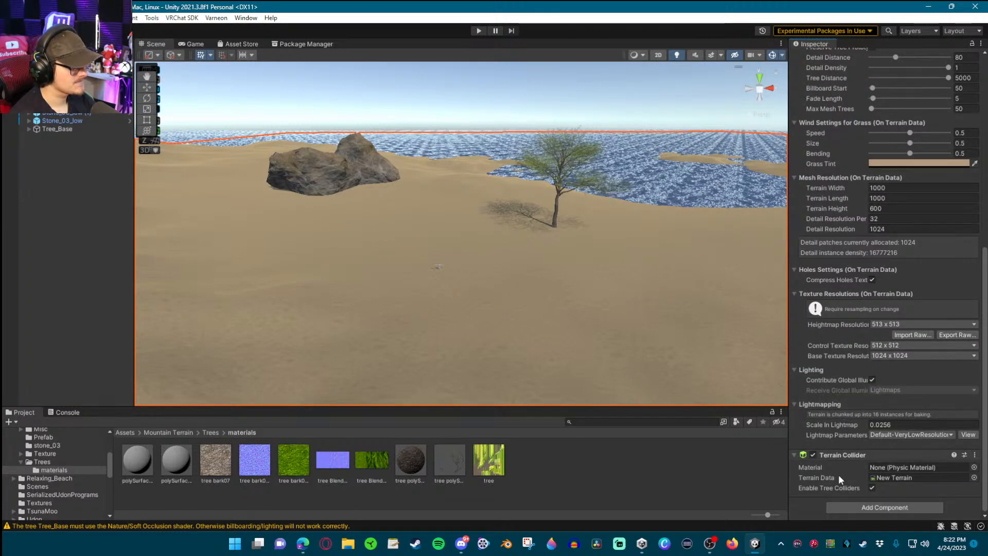
pyautogui.scroll(15, 844, 339)
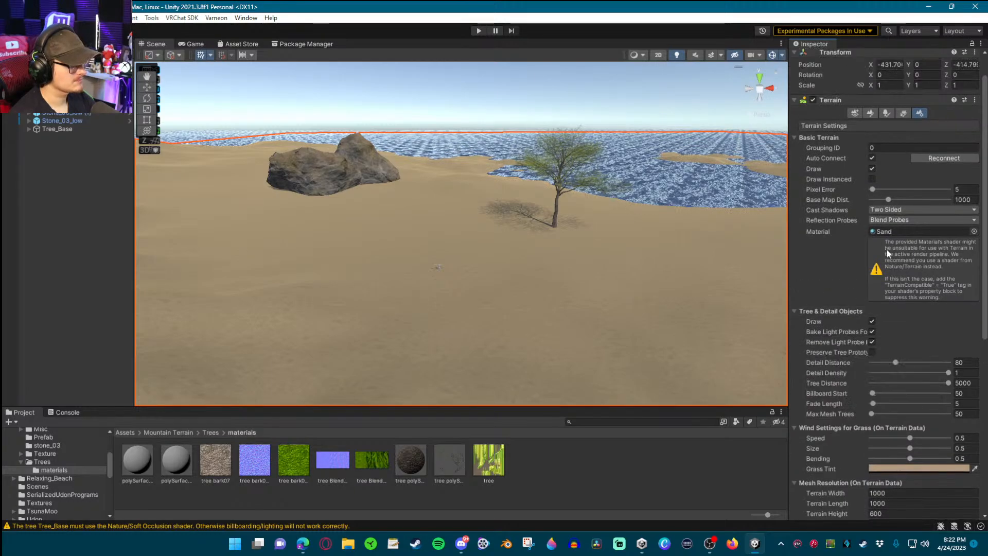
# Return to Paint Texture and view the terrain layer editing options without choosing one
pyautogui.click(871, 111)
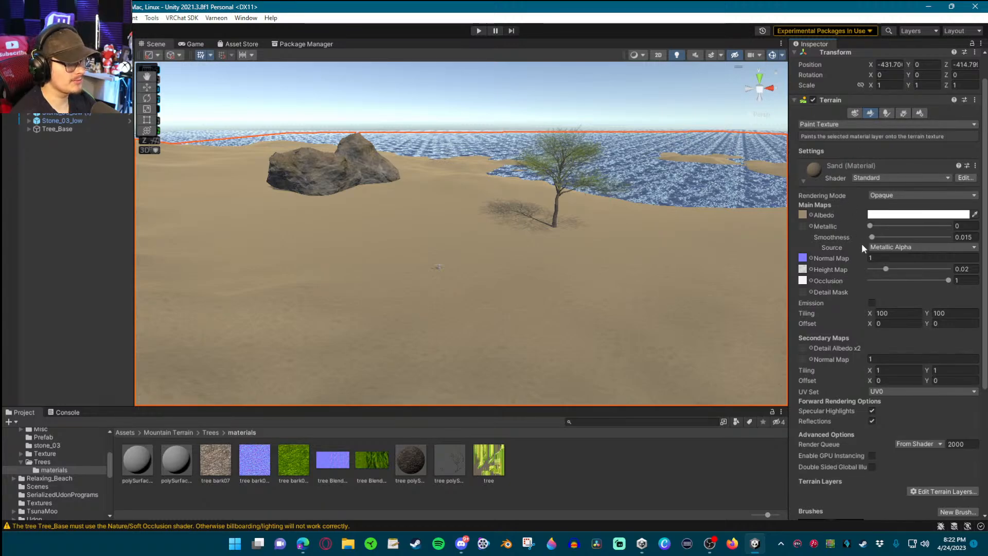
pyautogui.scroll(-3, 853, 268)
pyautogui.scroll(-5, 855, 273)
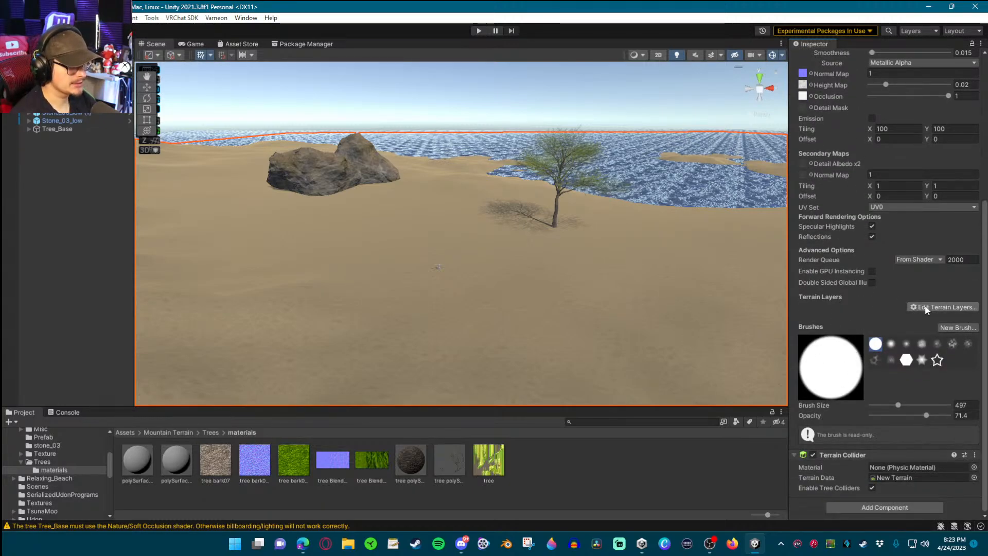
pyautogui.click(938, 306)
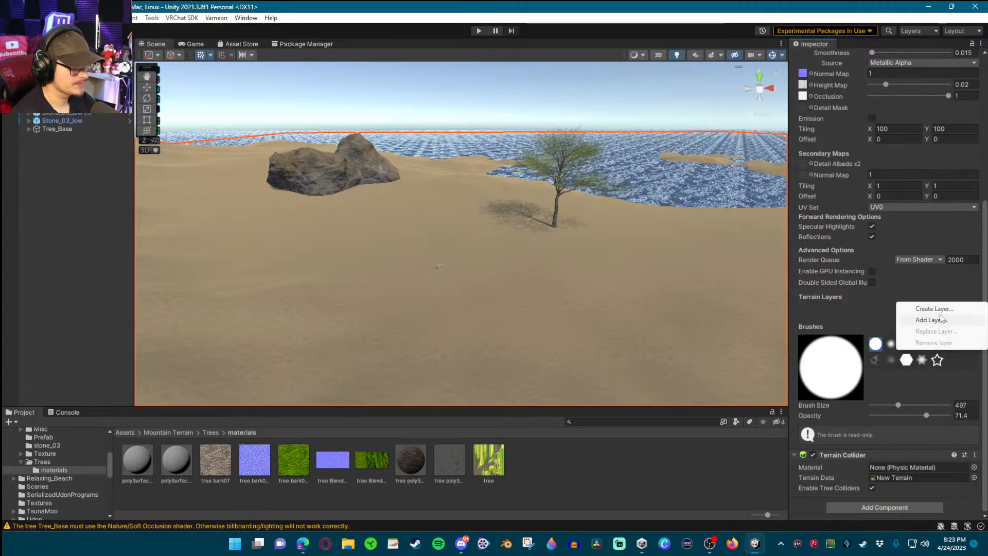
pyautogui.click(899, 274)
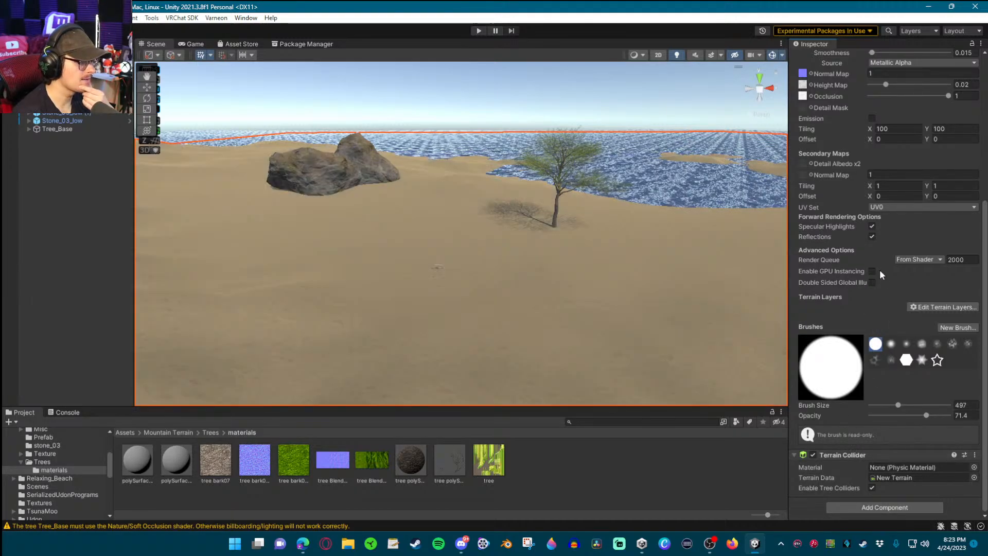
# Reopen the Terrain Settings and examine the material, tree and detail, wind and mesh resolution options
pyautogui.scroll(10, 866, 214)
pyautogui.click(921, 145)
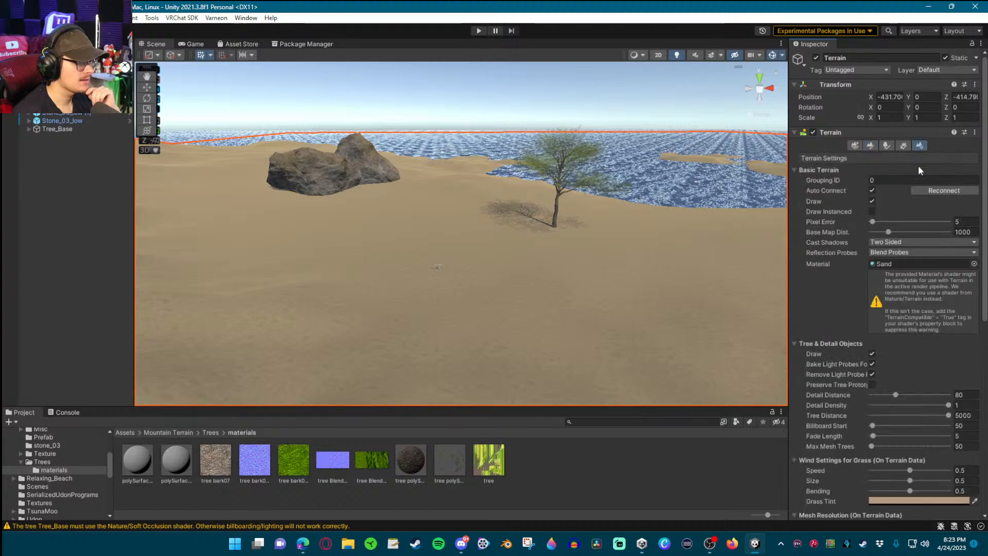
pyautogui.scroll(-5, 854, 301)
pyautogui.scroll(4, 858, 232)
pyautogui.scroll(-10, 869, 260)
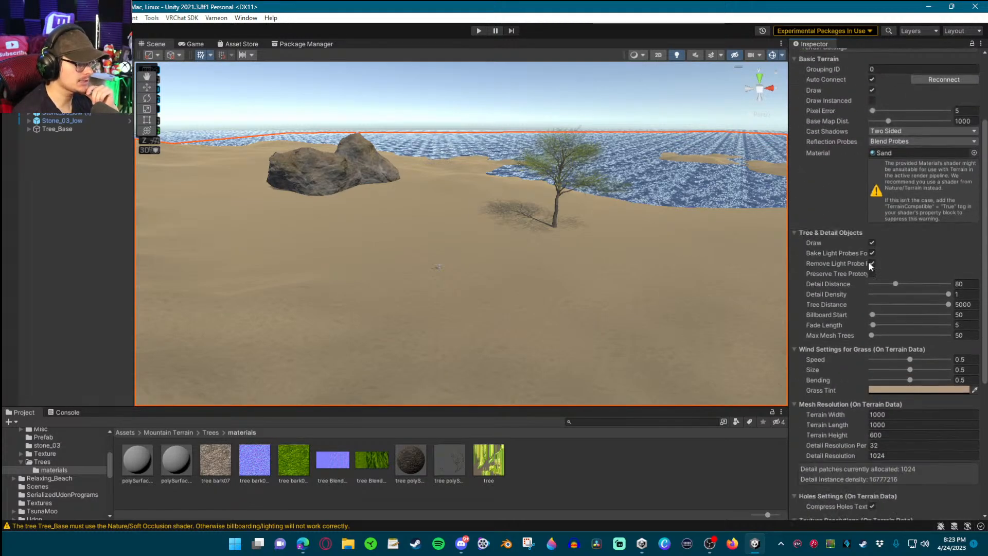
pyautogui.scroll(10, 917, 306)
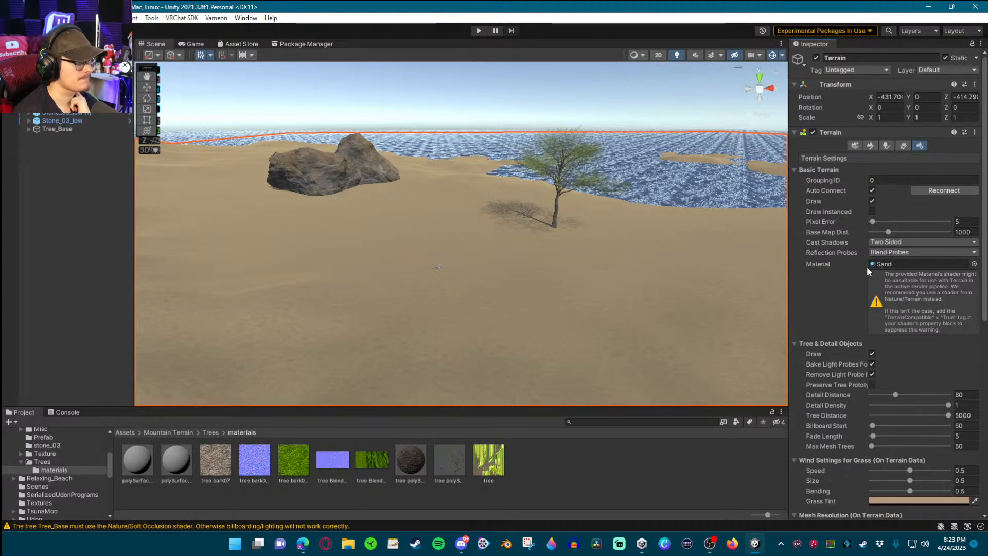
# Inspect the tree polySurface1Mat material's properties and reselect the terrain in the scene
pyautogui.click(411, 462)
pyautogui.moveTo(836, 419); pyautogui.dragTo(749, 412)
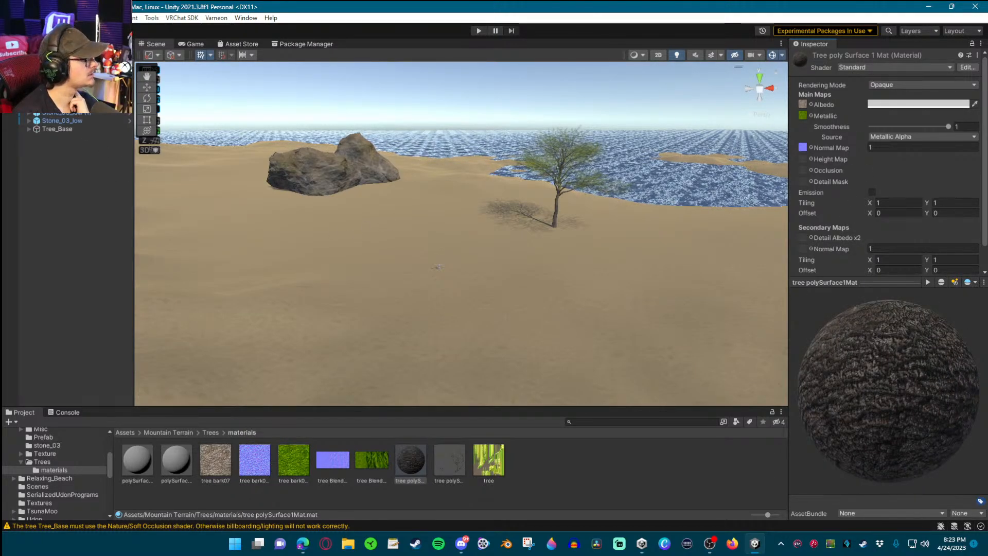
pyautogui.click(358, 232)
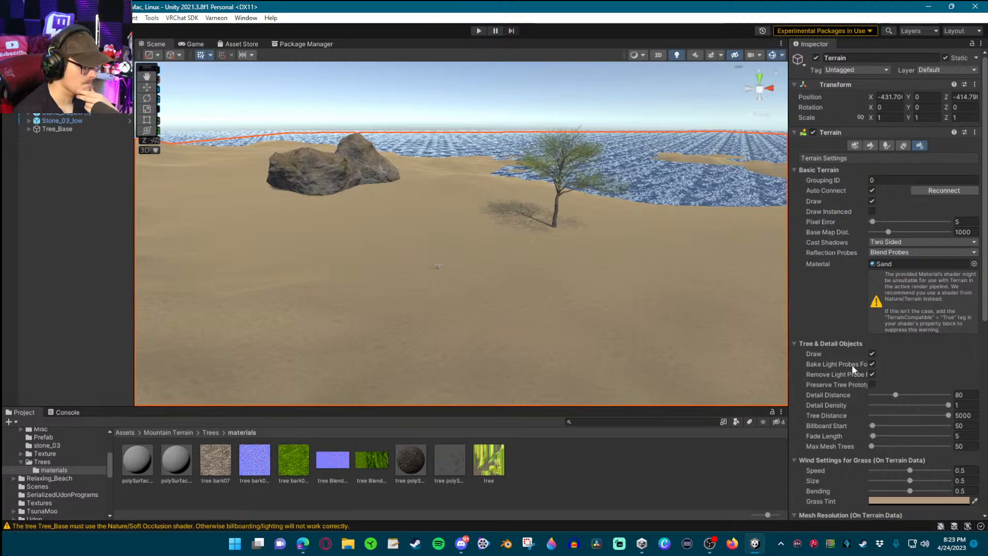
pyautogui.scroll(-1, 936, 377)
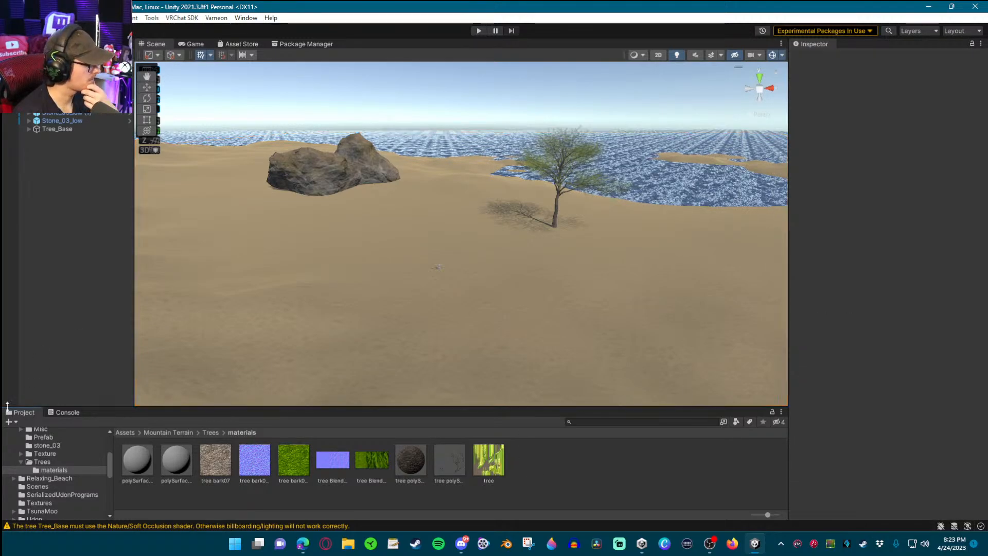
# Collapse the Mountain Terrain folder and open the Materials folder inside Relaxing_Beach
pyautogui.scroll(5, 51, 464)
pyautogui.scroll(-4, 50, 471)
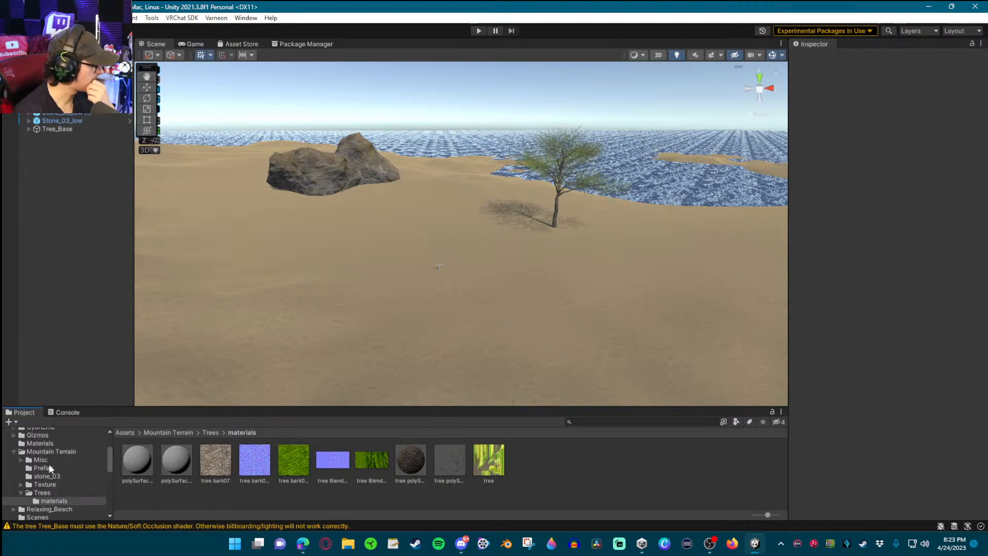
pyautogui.click(41, 451)
pyautogui.click(14, 452)
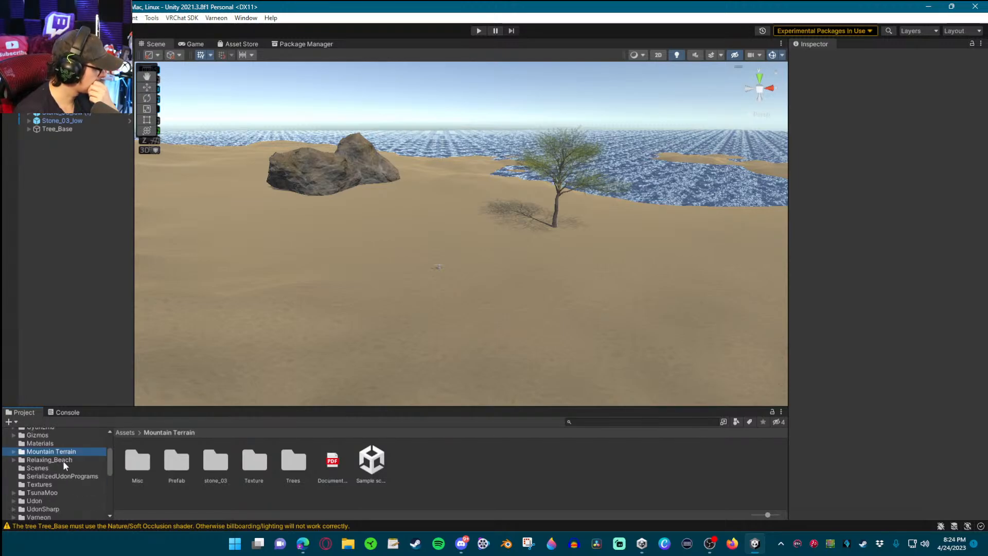
pyautogui.click(49, 459)
pyautogui.click(178, 459)
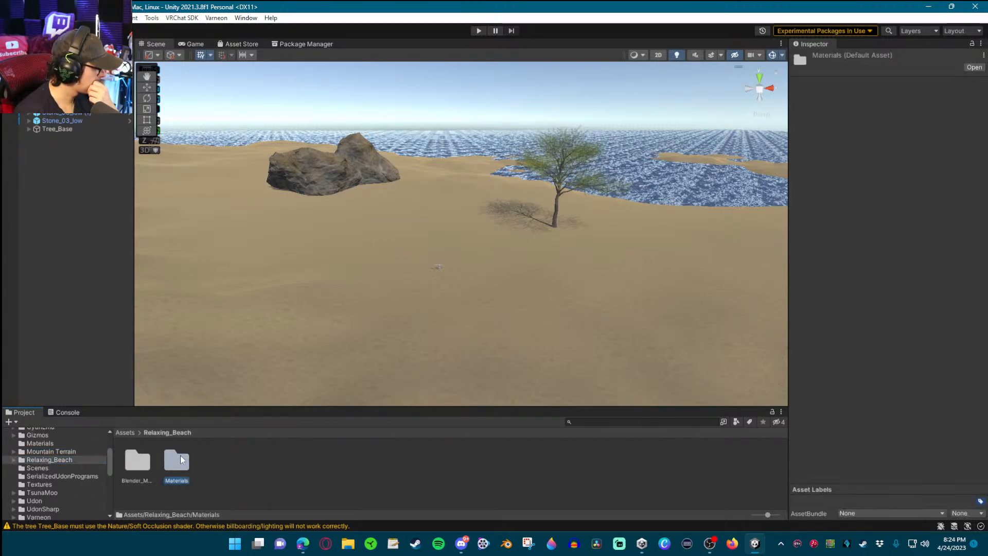
pyautogui.doubleClick(178, 459)
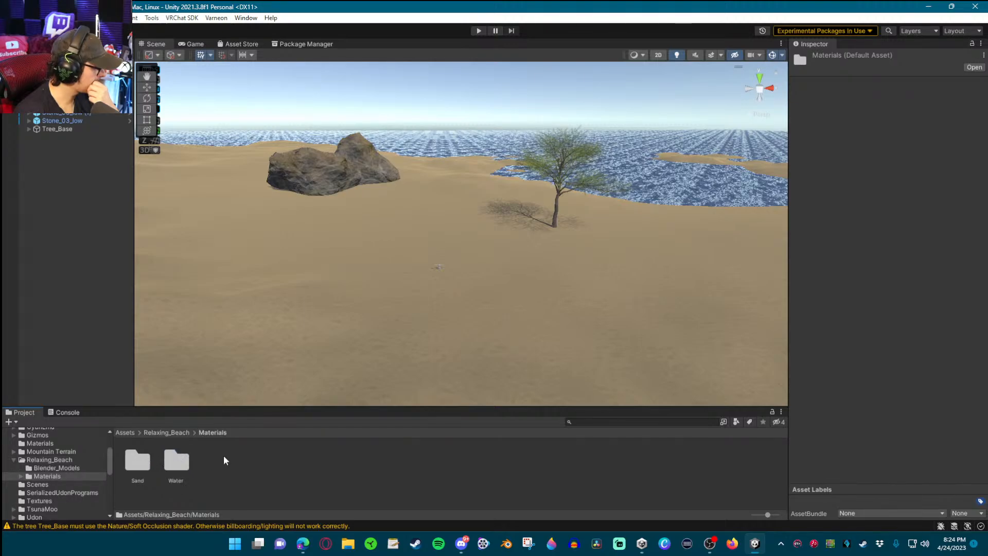
# Create a new material in the Relaxing_Beach Materials folder
pyautogui.rightClick(224, 456)
pyautogui.moveTo(316, 180)
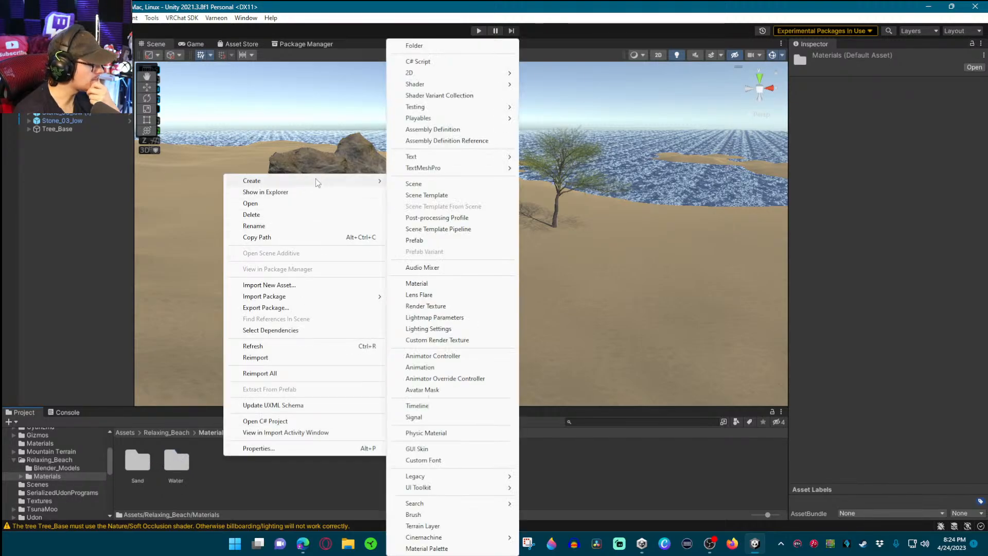
pyautogui.click(417, 283)
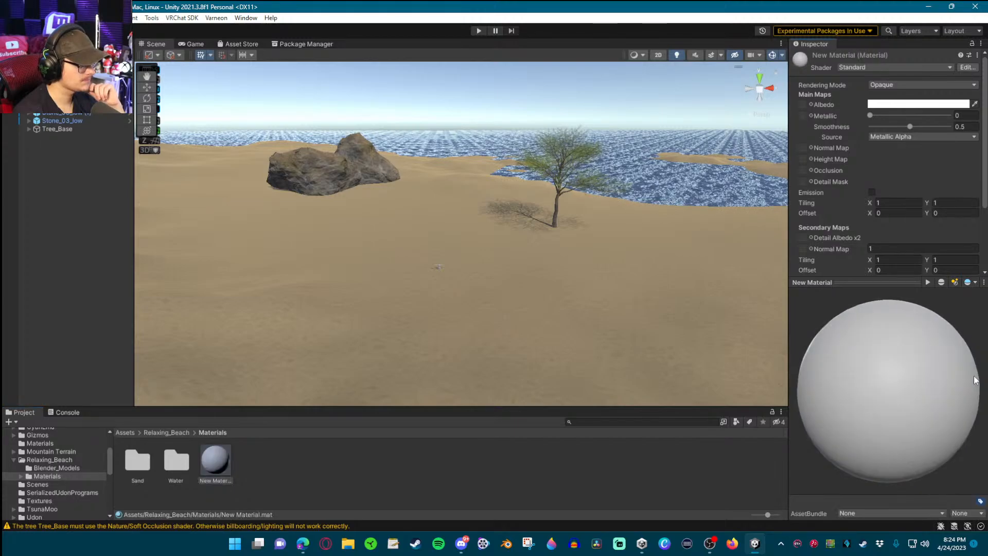
# Set the new material's albedo color to bright pink, FF00AE
pyautogui.click(877, 105)
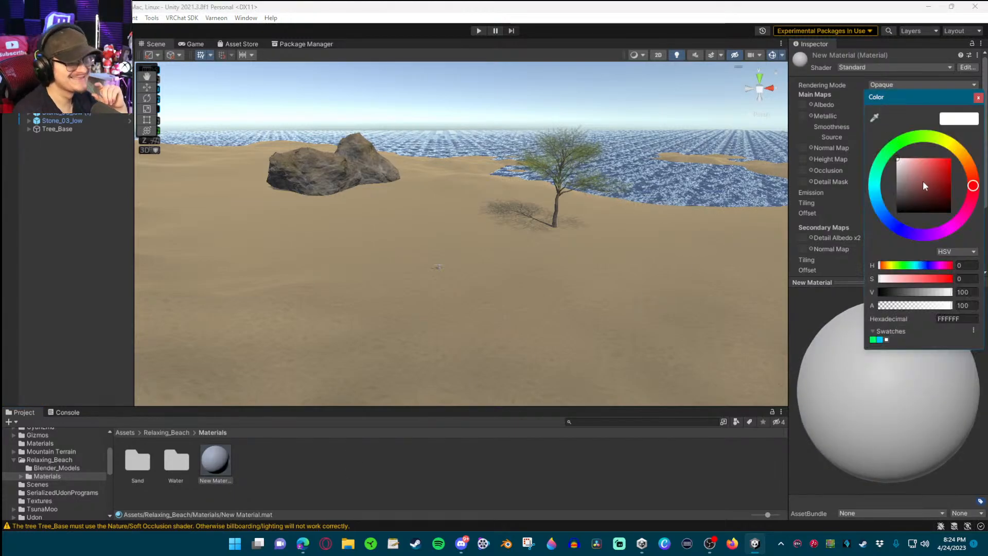
pyautogui.moveTo(956, 227); pyautogui.dragTo(961, 218)
pyautogui.click(949, 162)
pyautogui.moveTo(953, 162); pyautogui.dragTo(967, 153)
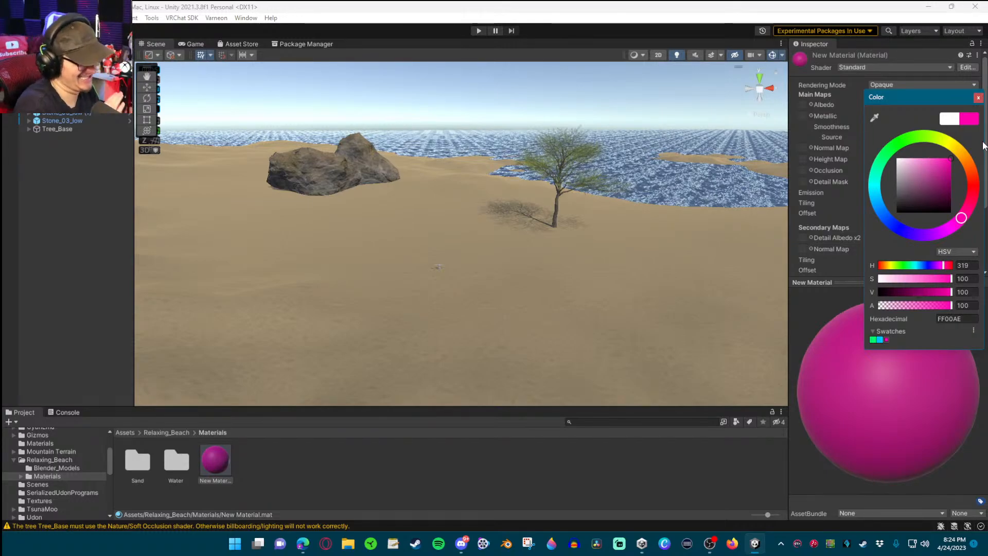
pyautogui.click(977, 99)
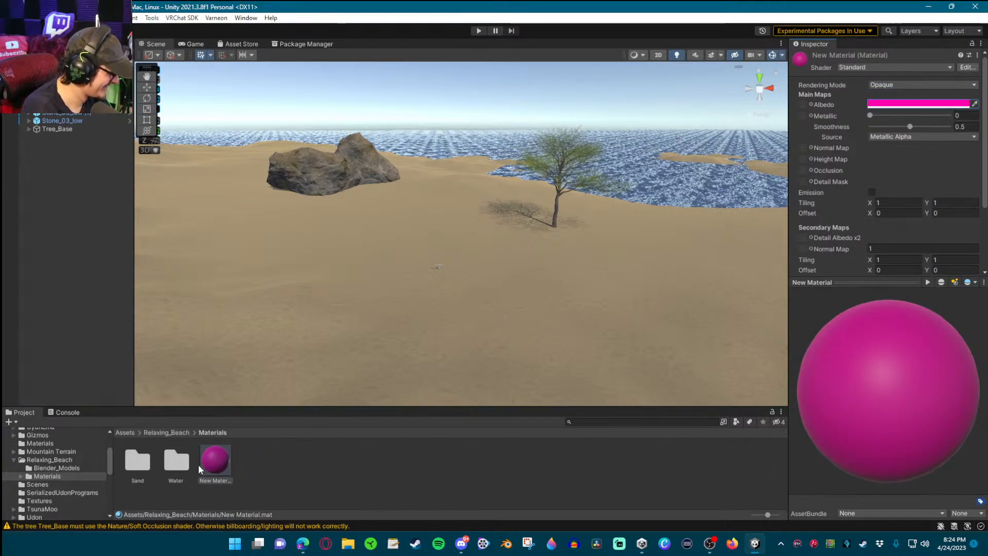
# Rename the new material in the Materials folder as Pink
pyautogui.rightClick(213, 461)
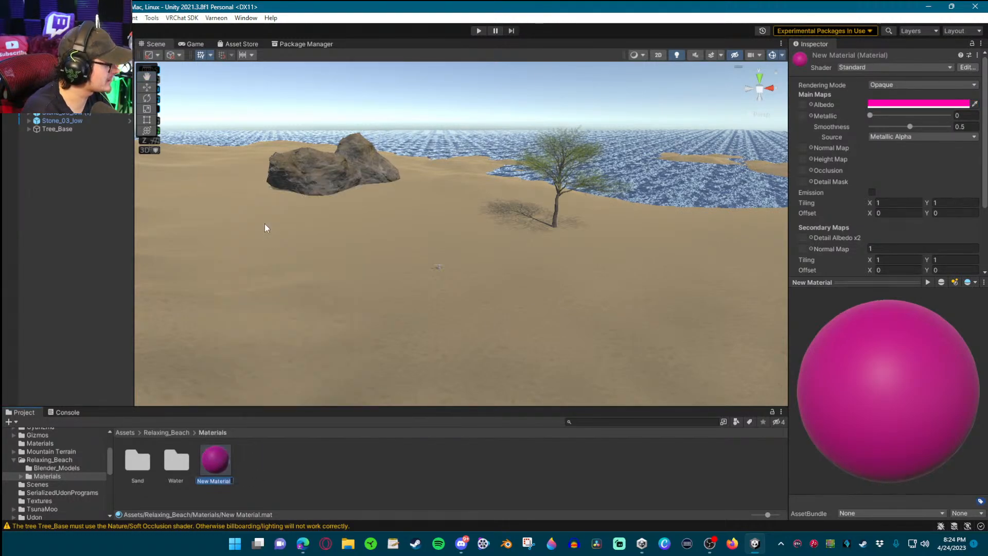
pyautogui.click(264, 225)
pyautogui.write('Pink')
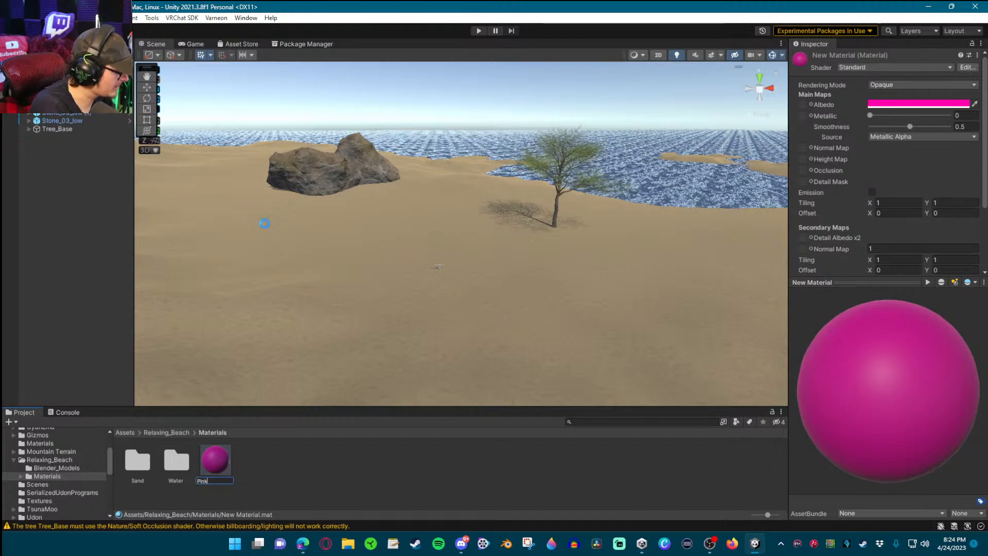
pyautogui.press('Return')
# Select the terrain and set its paint tool to Paint Texture
pyautogui.click(57, 96)
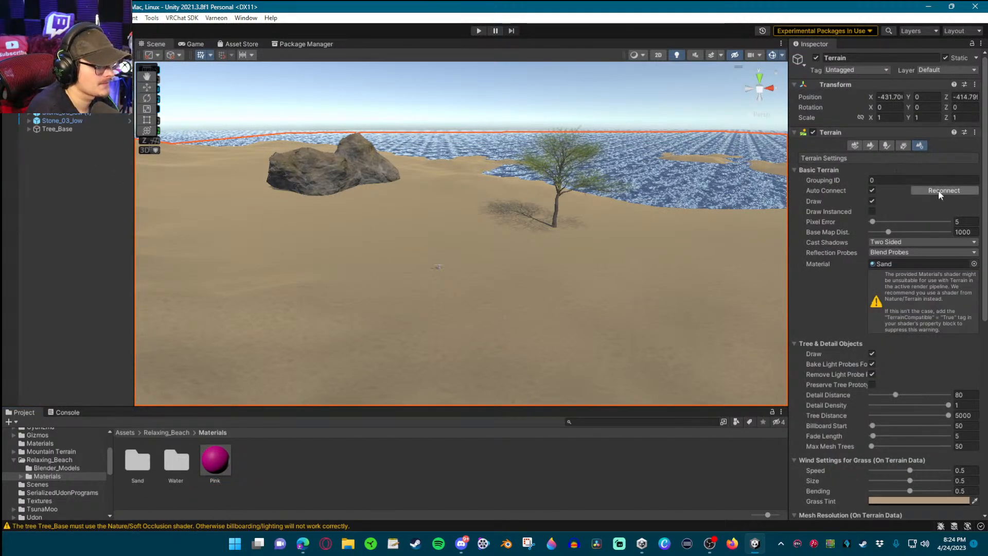
pyautogui.click(870, 146)
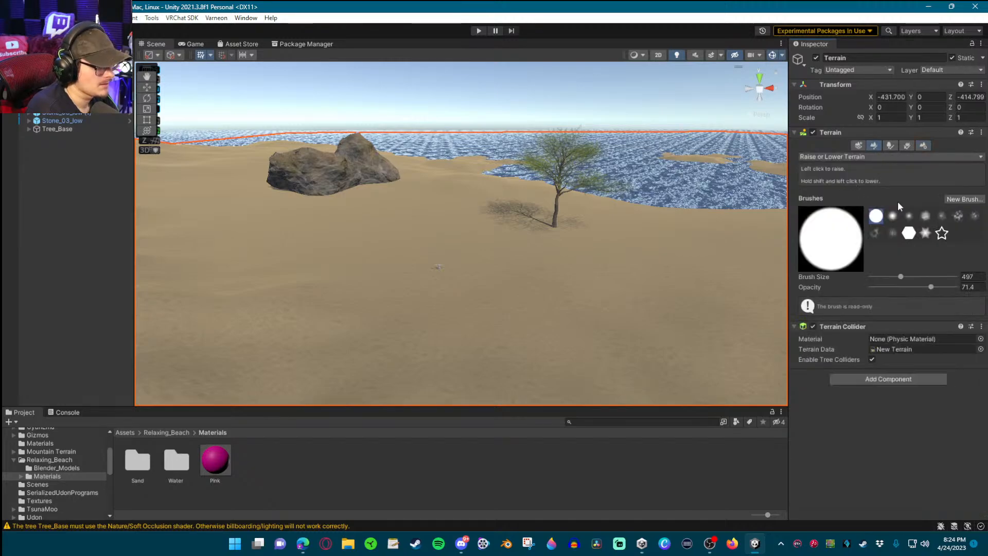
pyautogui.click(848, 157)
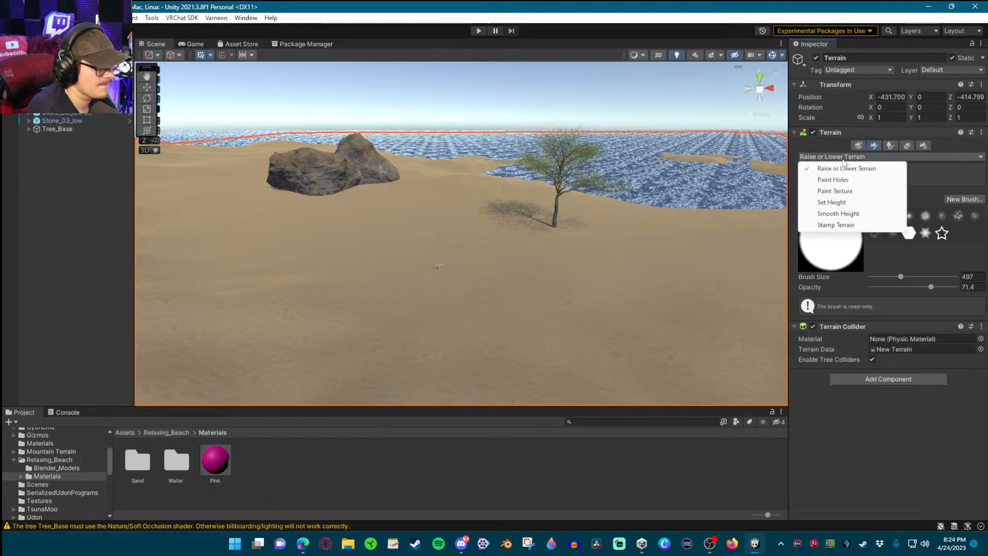
pyautogui.click(847, 192)
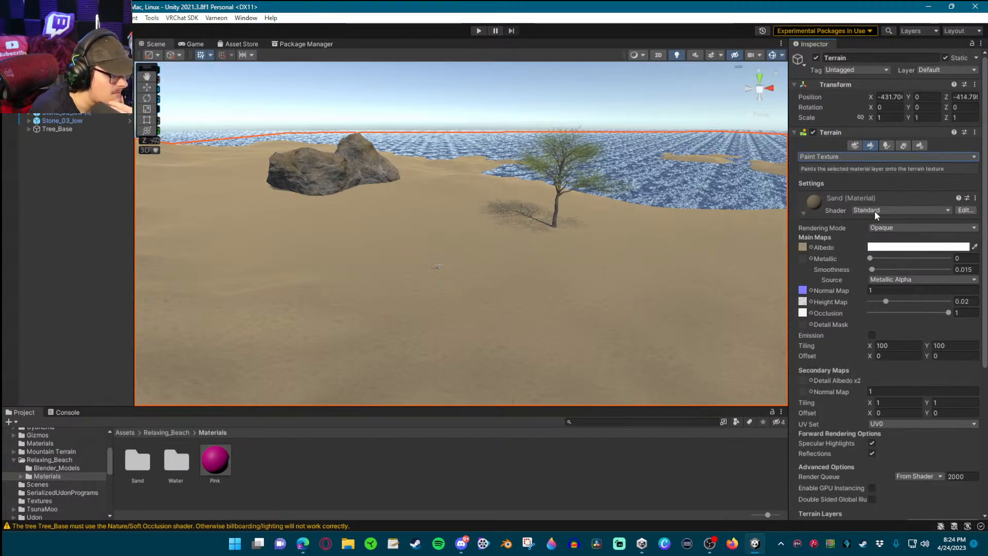
# Start creating a terrain layer and search the available textures for pink
pyautogui.scroll(-3, 858, 231)
pyautogui.scroll(-7, 860, 230)
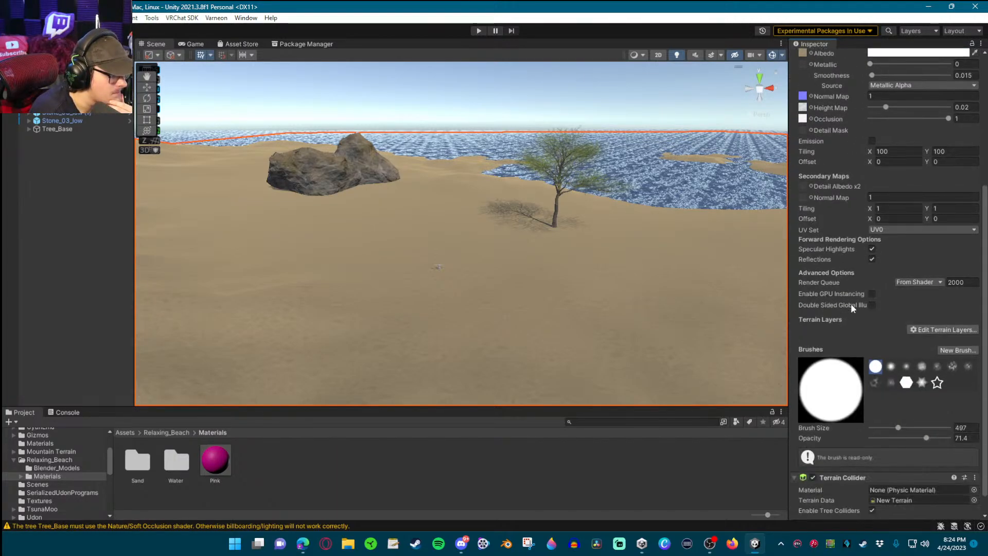
pyautogui.scroll(-1, 864, 457)
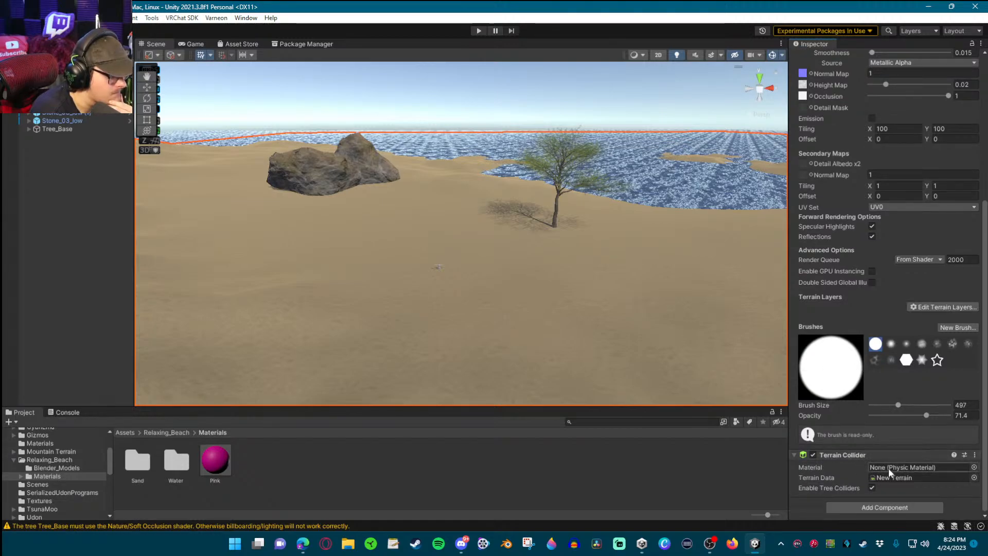
pyautogui.click(931, 307)
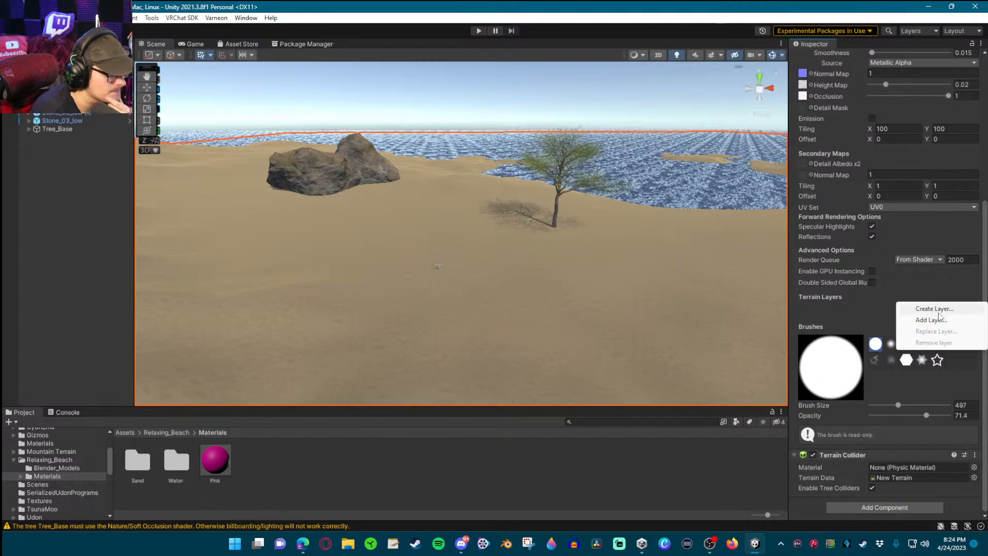
pyautogui.click(942, 309)
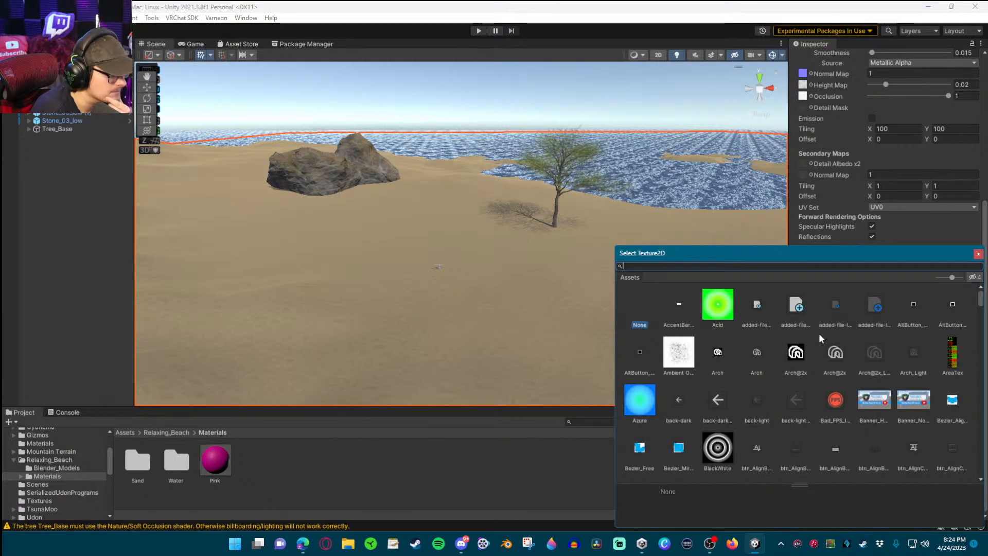
pyautogui.scroll(-3, 833, 345)
pyautogui.scroll(-10, 844, 366)
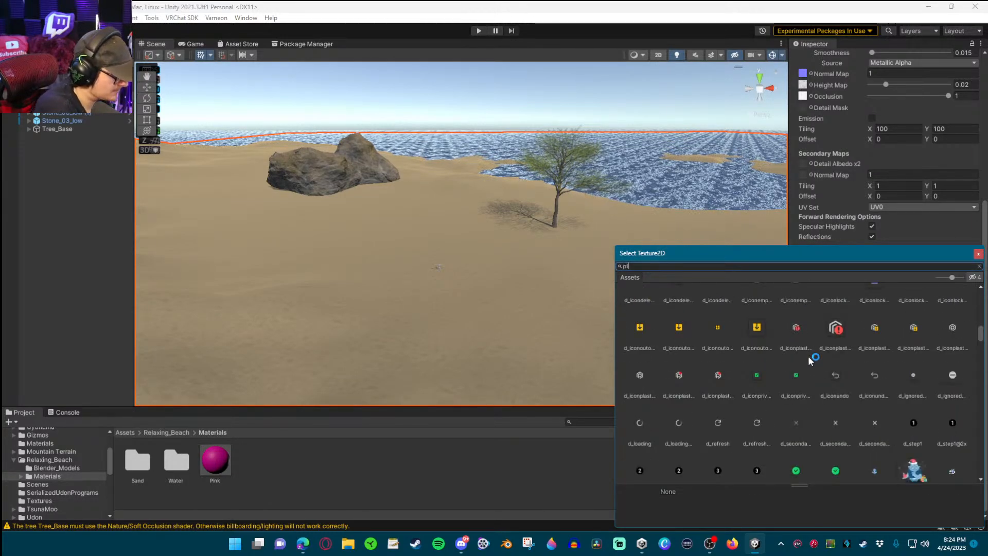
pyautogui.write('pink')
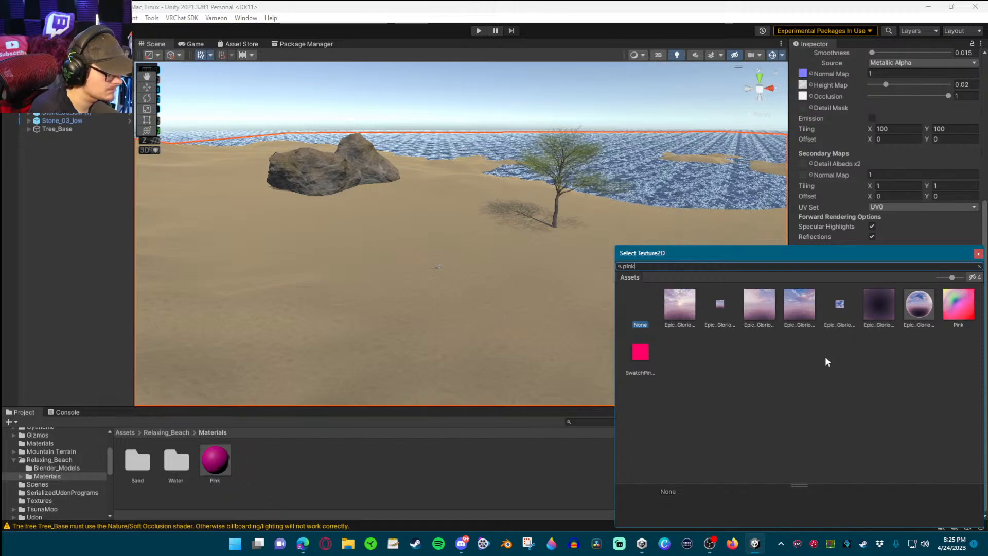
# Search the textures for tree instead and create the terrain layer from the tree bark07 texture
pyautogui.press('BackSpace')
pyautogui.press('BackSpace')
pyautogui.press('BackSpace')
pyautogui.press('BackSpace')
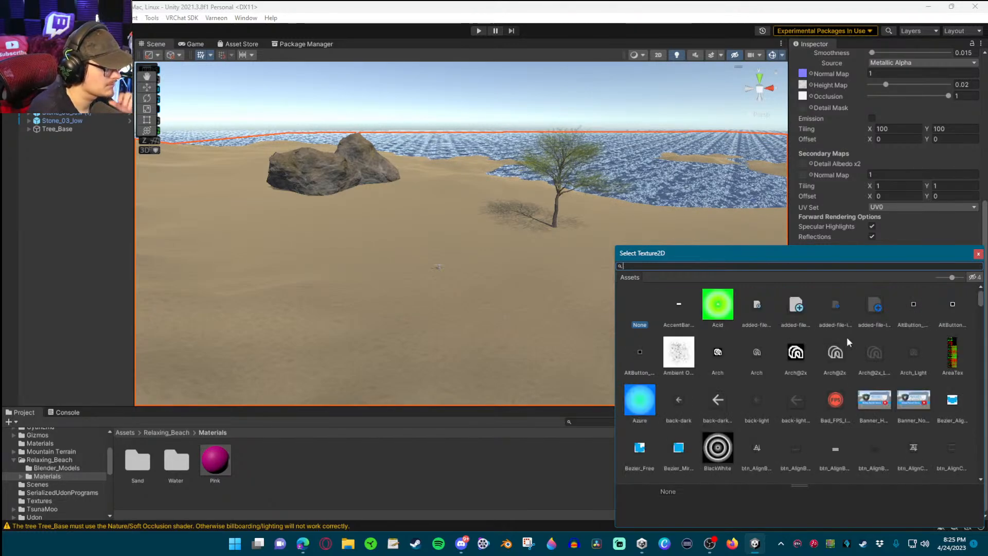
pyautogui.scroll(-10, 812, 341)
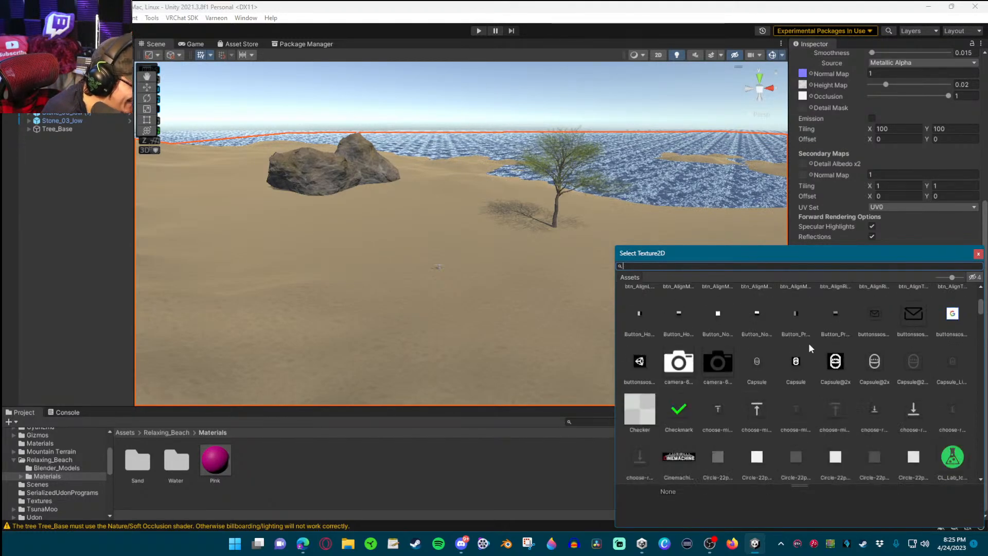
pyautogui.scroll(-8, 806, 346)
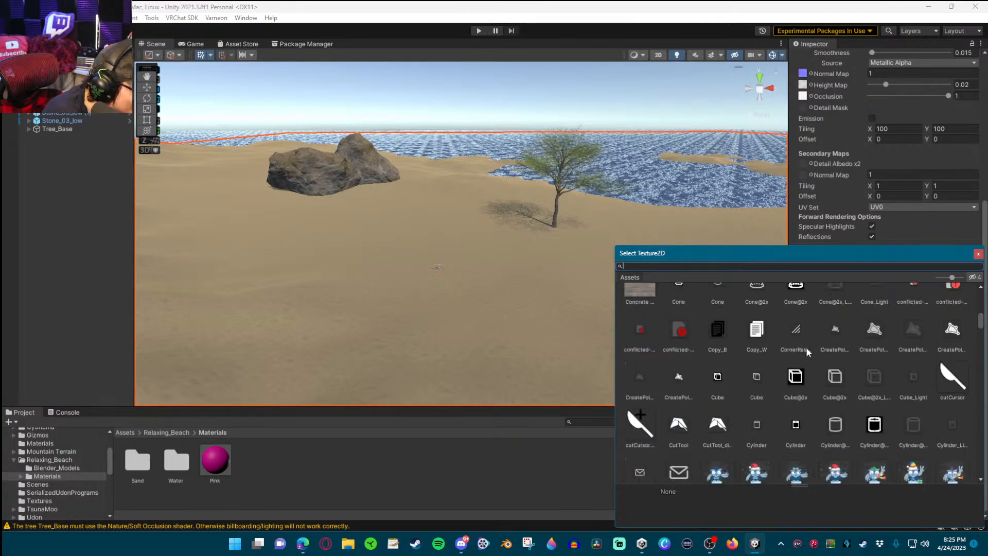
pyautogui.write('tree')
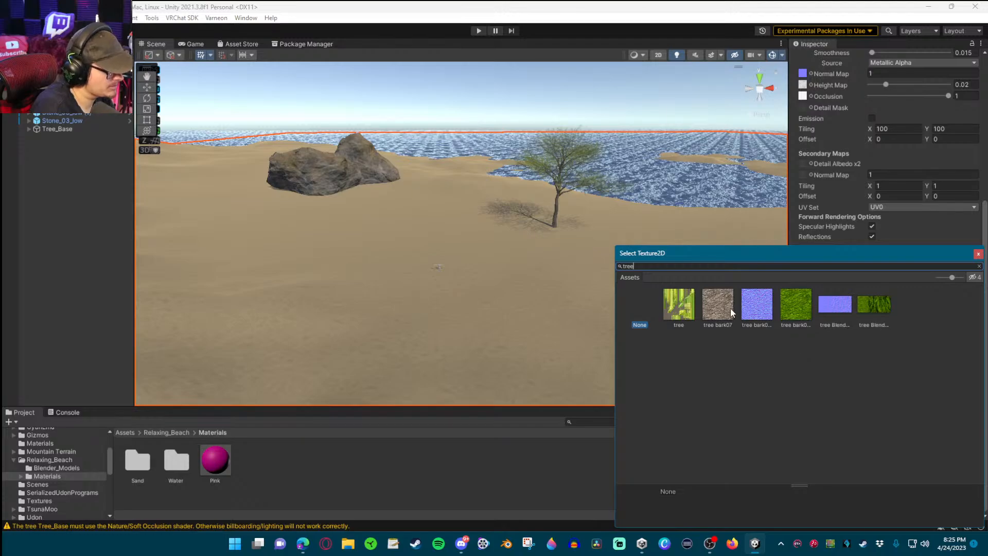
pyautogui.click(719, 307)
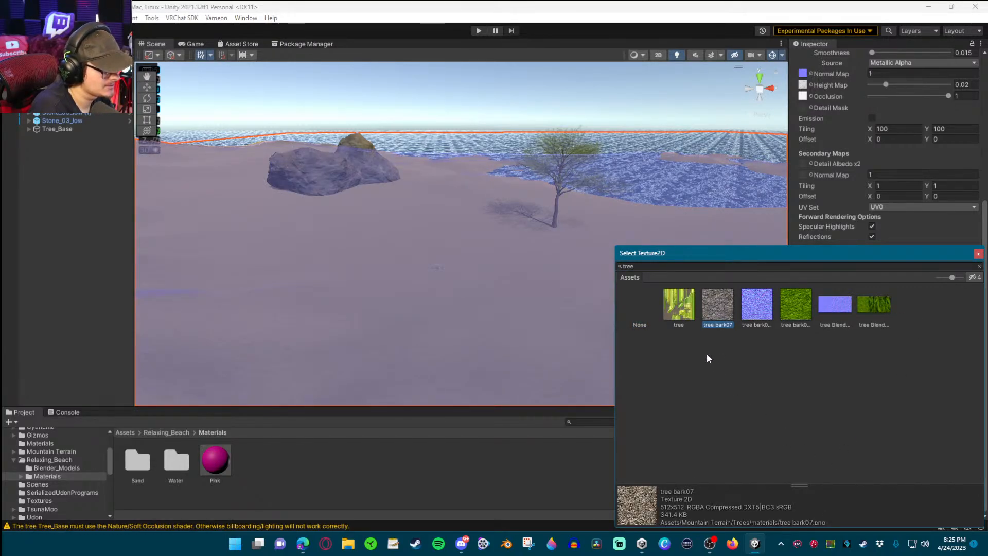
pyautogui.doubleClick(721, 298)
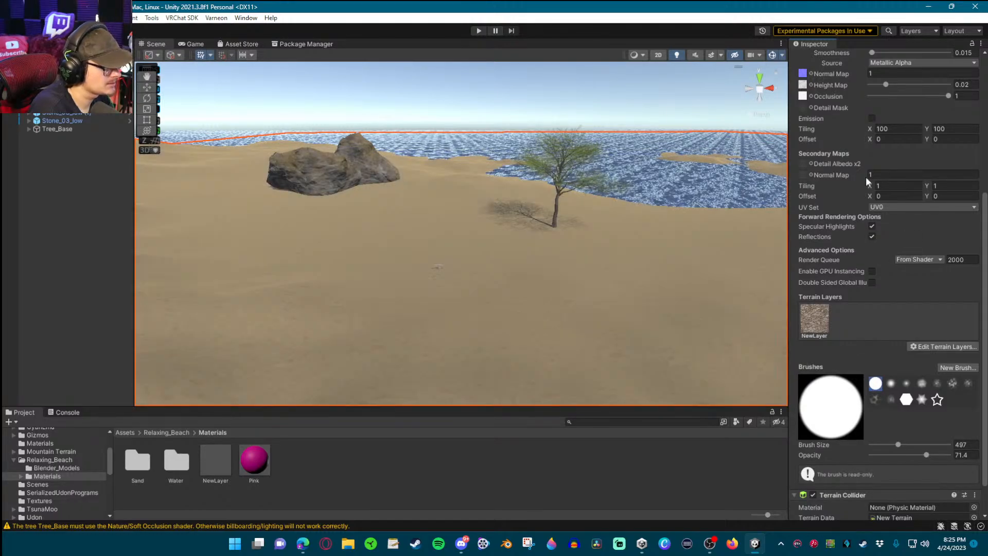
# Set up the solid round brush for texture painting with size 7 and opacity 76.9
pyautogui.scroll(4, 854, 165)
pyautogui.scroll(1, 835, 177)
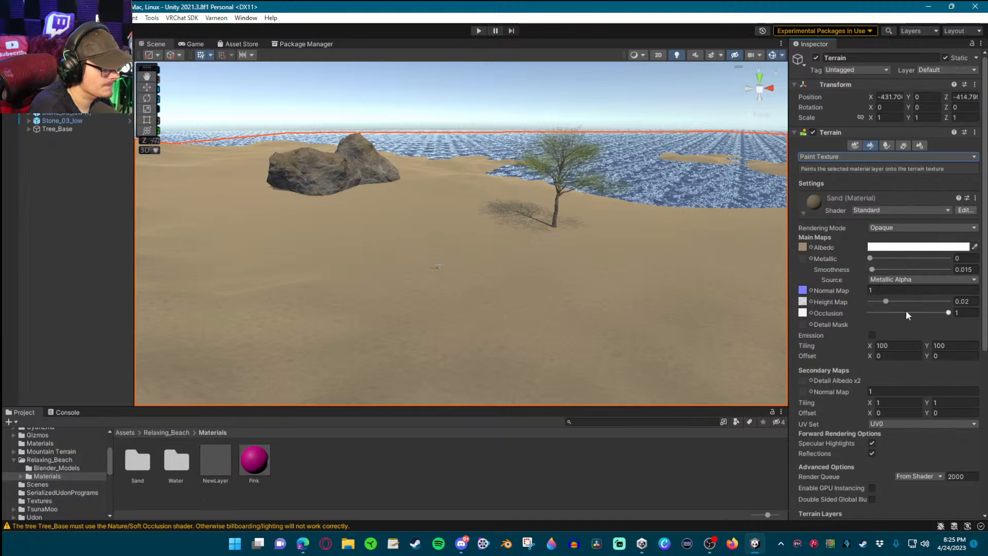
pyautogui.scroll(-5, 910, 340)
pyautogui.scroll(-4, 915, 383)
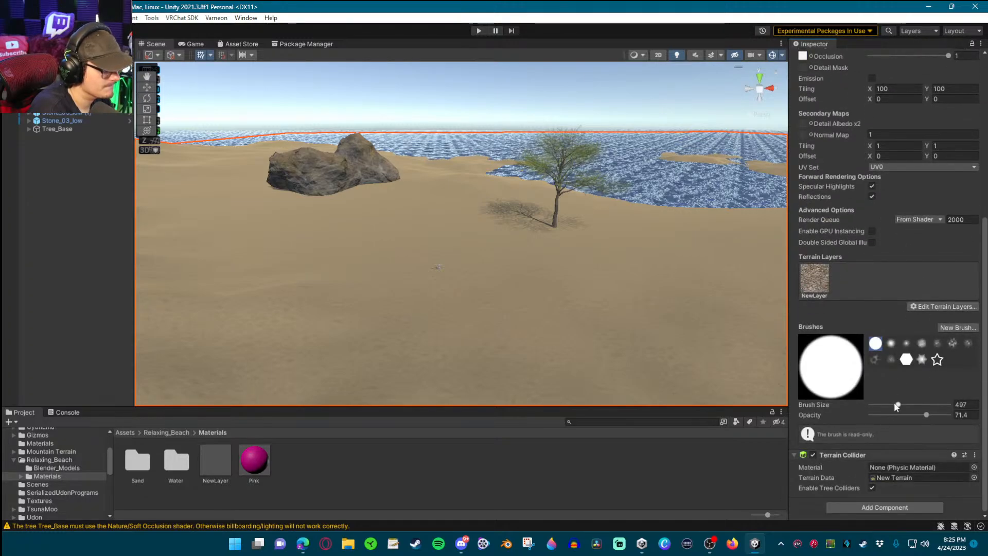
pyautogui.moveTo(873, 409); pyautogui.dragTo(874, 409)
pyautogui.scroll(2, 576, 311)
pyautogui.moveTo(576, 311)
pyautogui.mouseDown(button='right')
pyautogui.moveTo(624, 287)
pyautogui.moveTo(630, 304)
pyautogui.moveTo(648, 296)
pyautogui.mouseUp(button='right')
pyautogui.press('w')
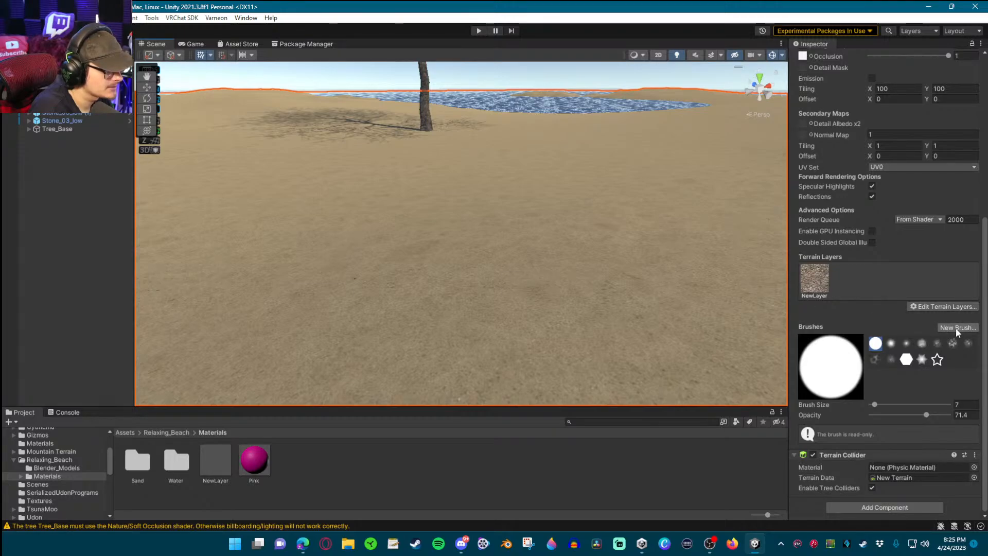
pyautogui.click(889, 343)
pyautogui.click(874, 343)
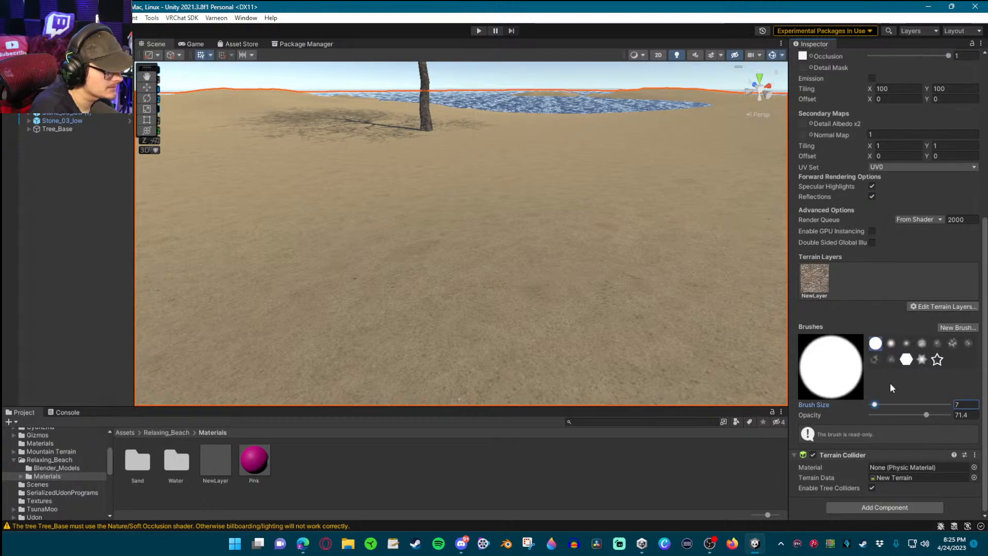
pyautogui.moveTo(926, 415); pyautogui.dragTo(930, 414)
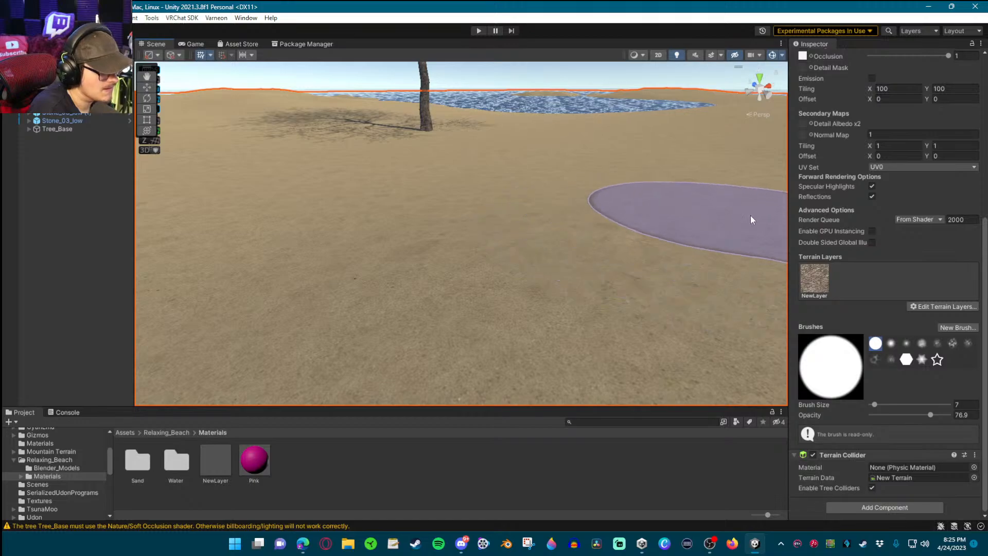
# Select the bark terrain layer, examine its texture, tiling and brush settings, and open the layer asset
pyautogui.click(926, 306)
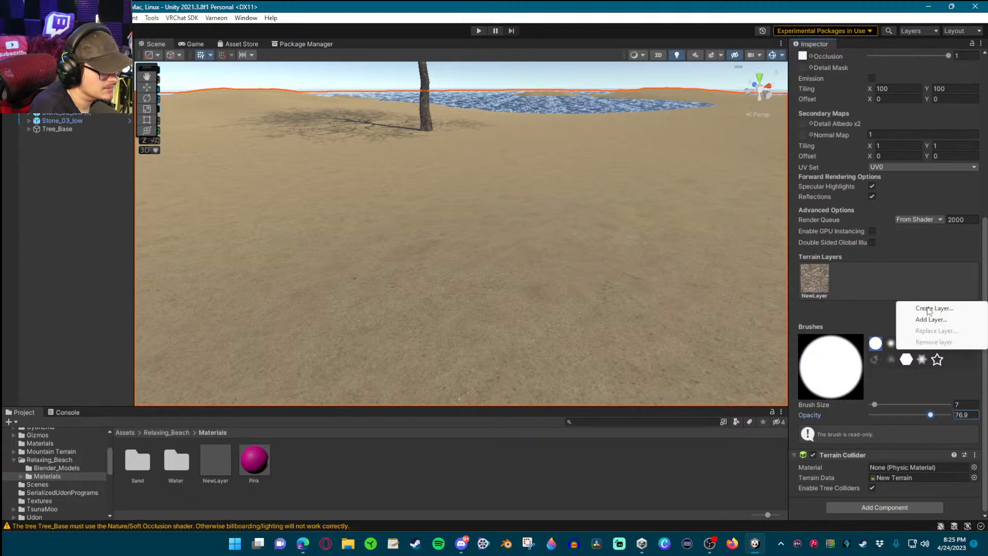
pyautogui.click(830, 309)
pyautogui.click(827, 292)
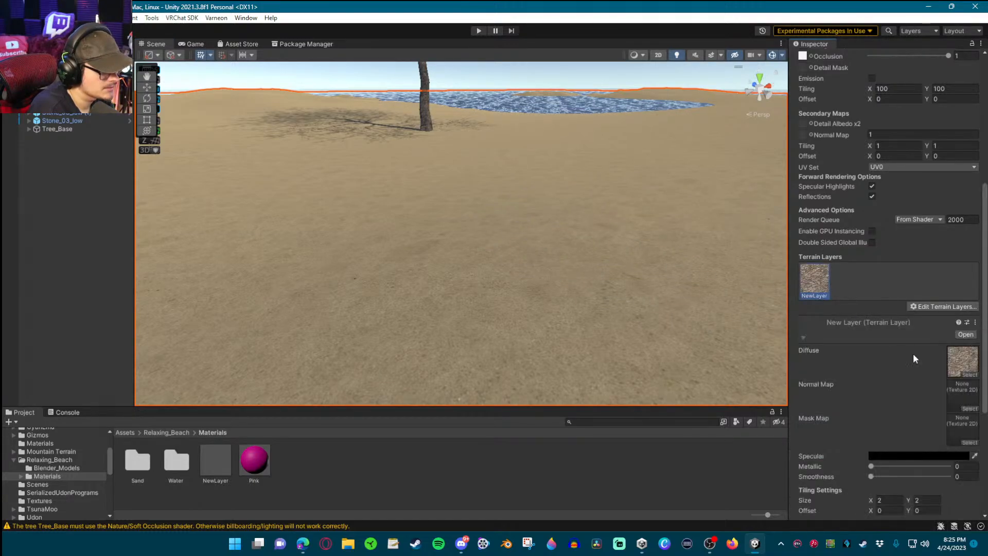
pyautogui.scroll(-2, 838, 376)
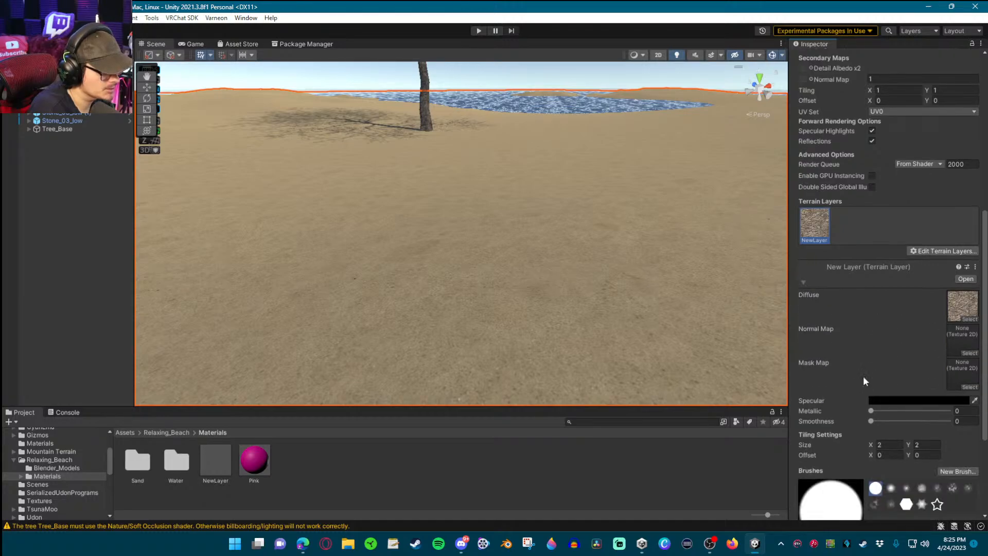
pyautogui.scroll(-1, 849, 390)
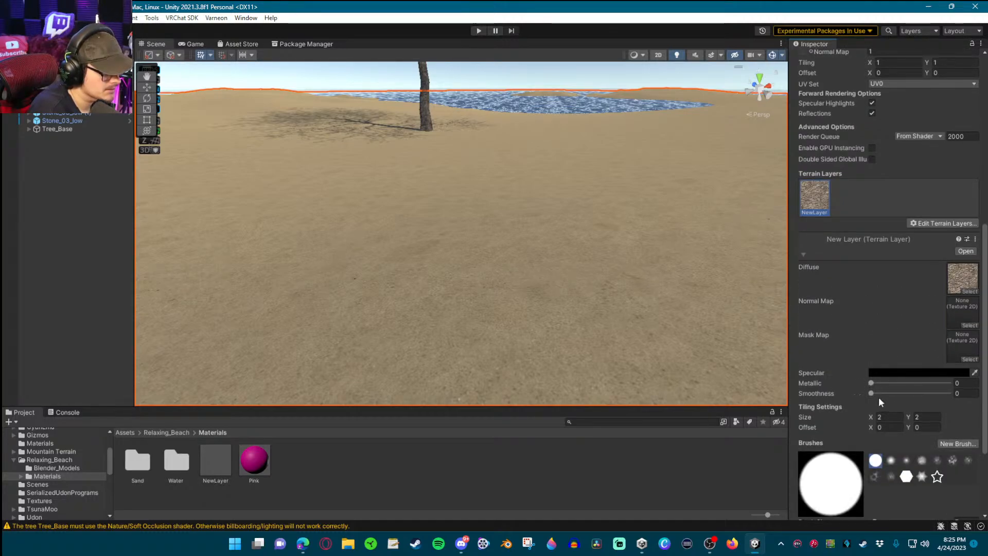
pyautogui.scroll(-2, 877, 391)
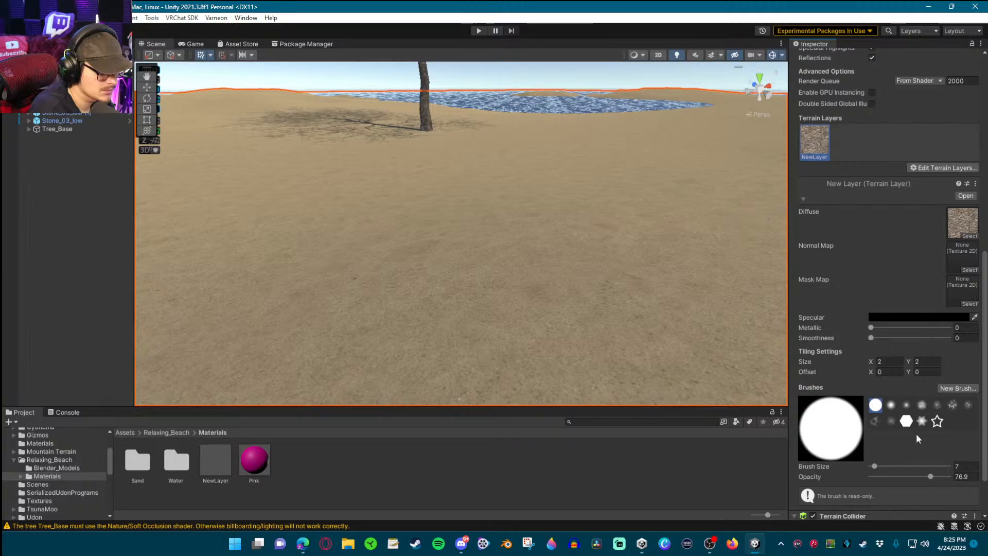
pyautogui.scroll(-2, 916, 436)
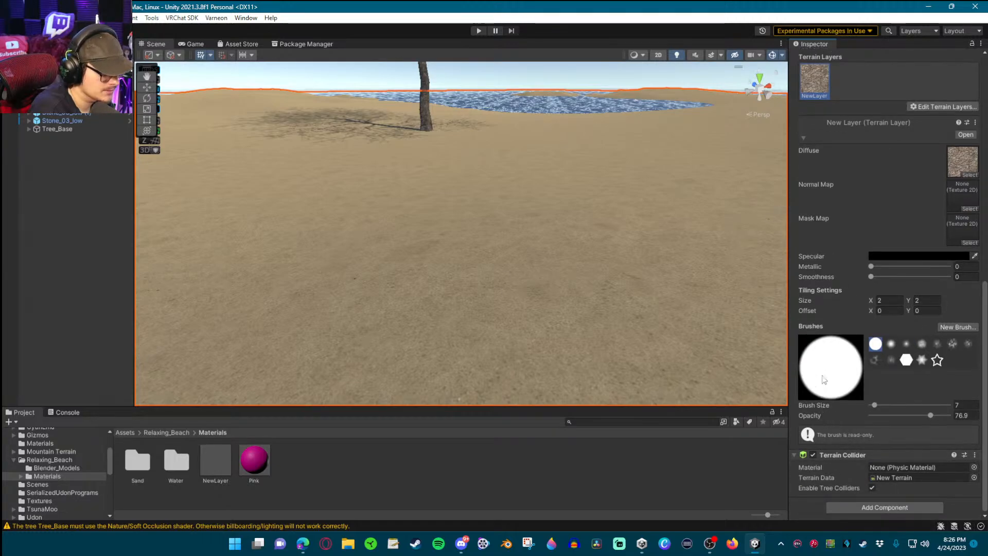
pyautogui.scroll(1, 915, 234)
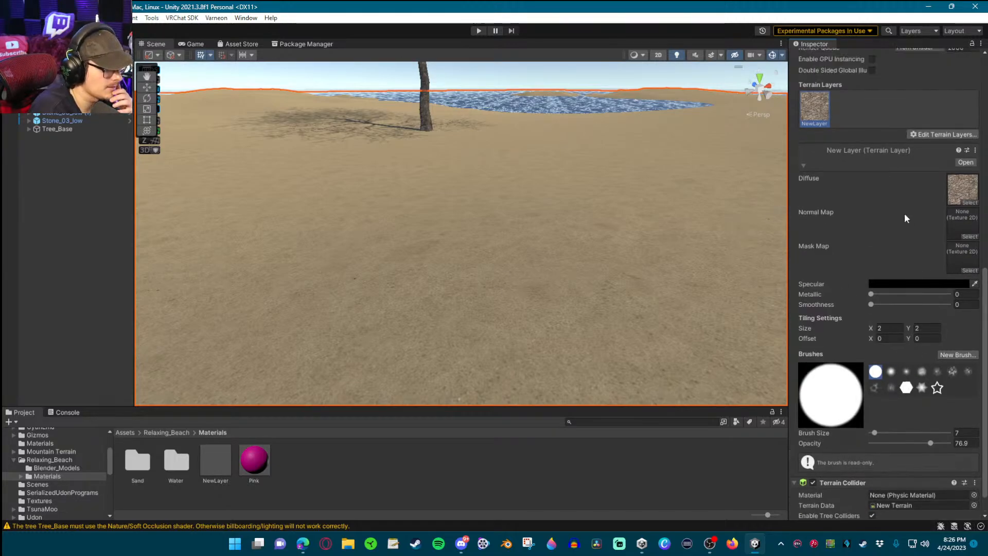
pyautogui.click(960, 161)
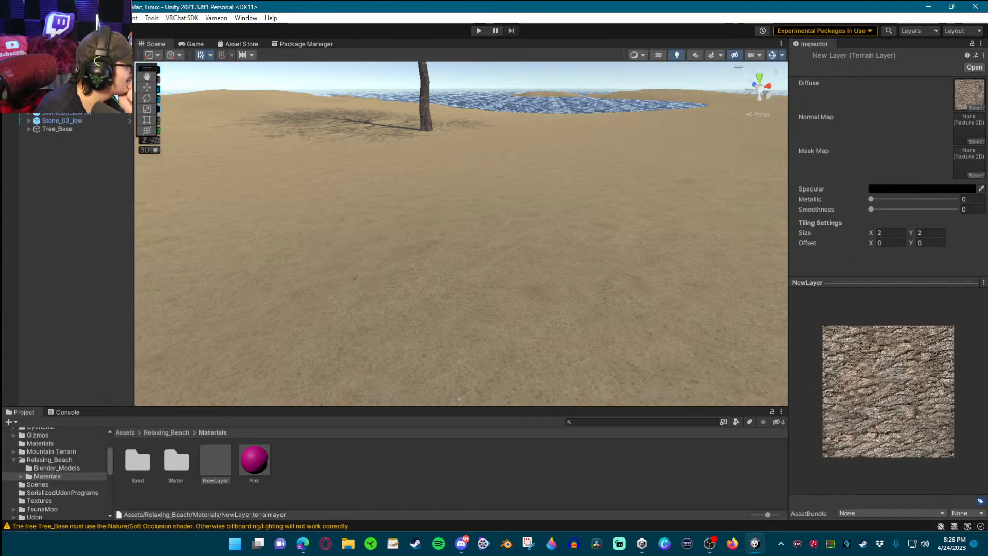
# Reselect the terrain and return it to Paint Texture with the bark layer active
pyautogui.click(77, 95)
pyautogui.click(848, 157)
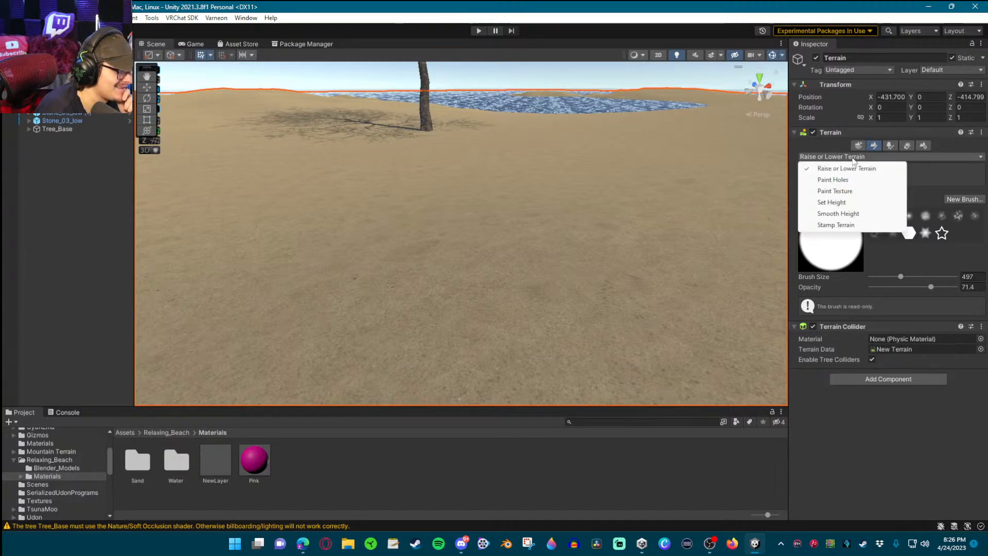
pyautogui.click(835, 191)
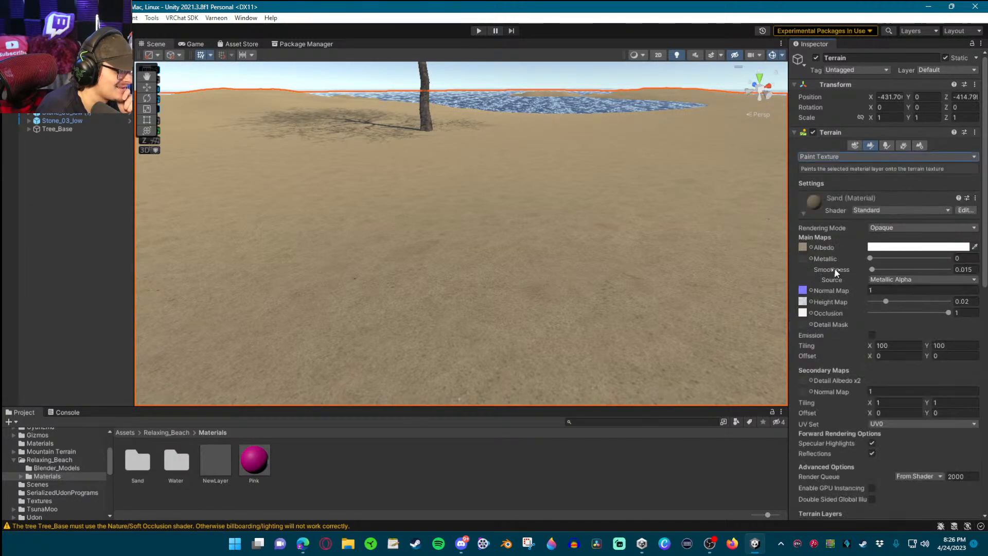
pyautogui.scroll(-5, 853, 304)
pyautogui.scroll(-3, 853, 305)
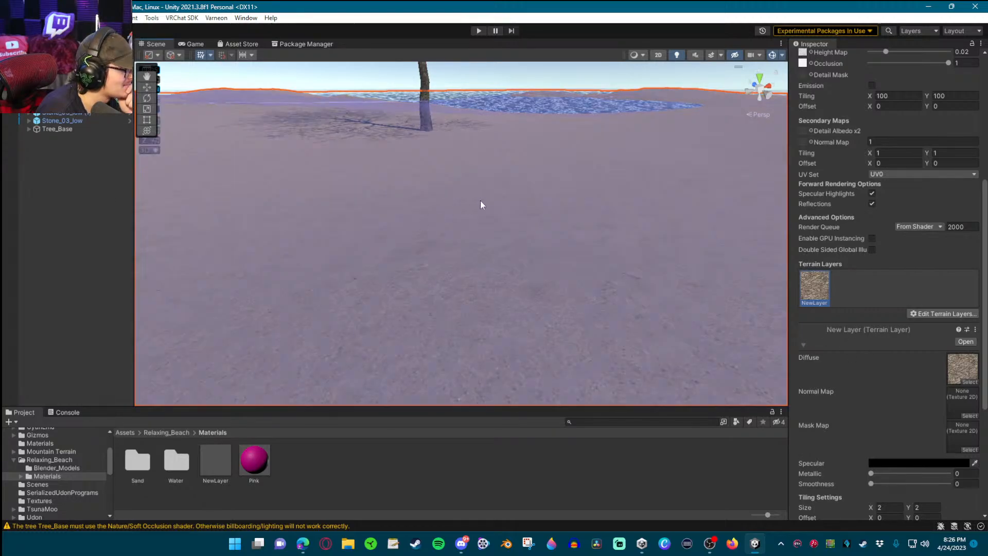
pyautogui.scroll(-5, 887, 455)
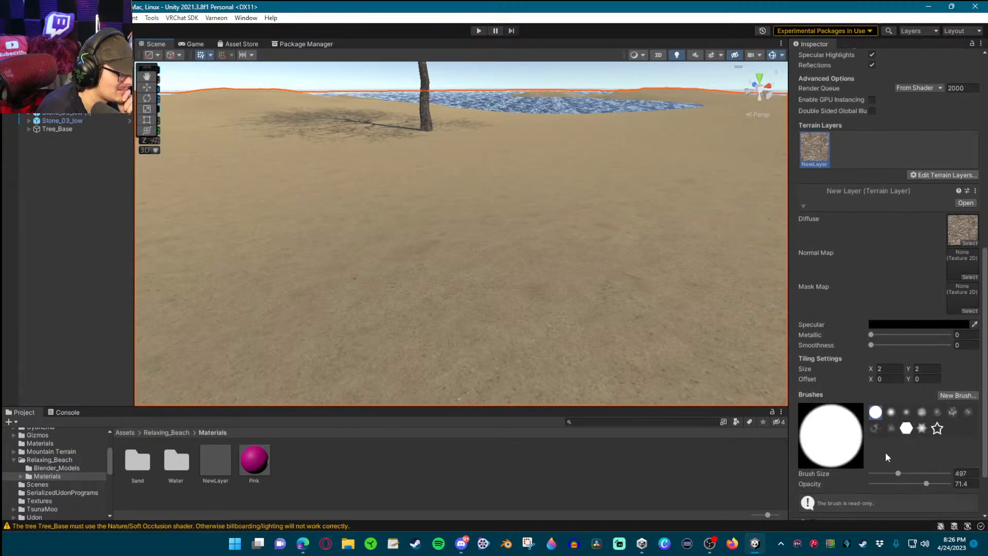
# Set the brush size to 40 and create a new brush from the tree bark07 texture
pyautogui.moveTo(896, 472); pyautogui.dragTo(881, 472)
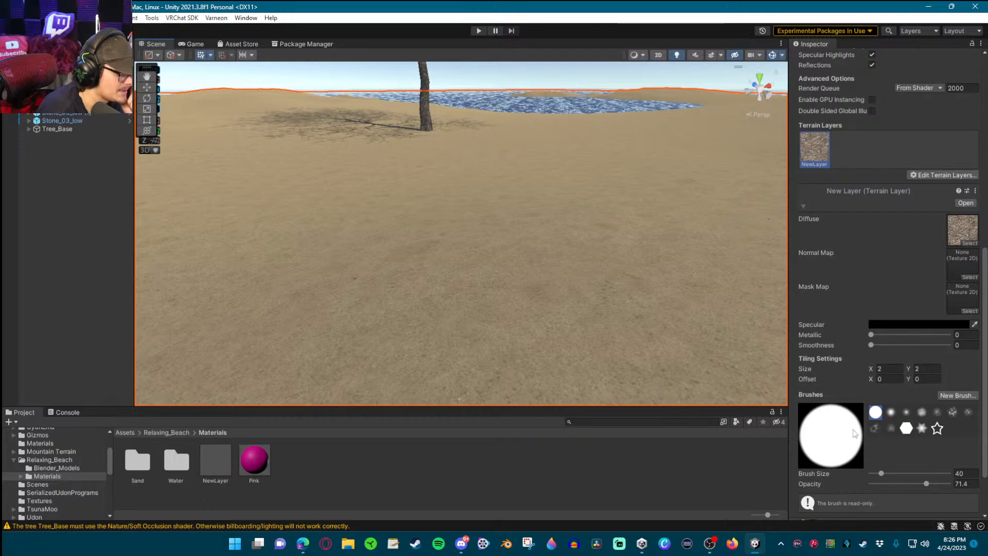
pyautogui.click(953, 395)
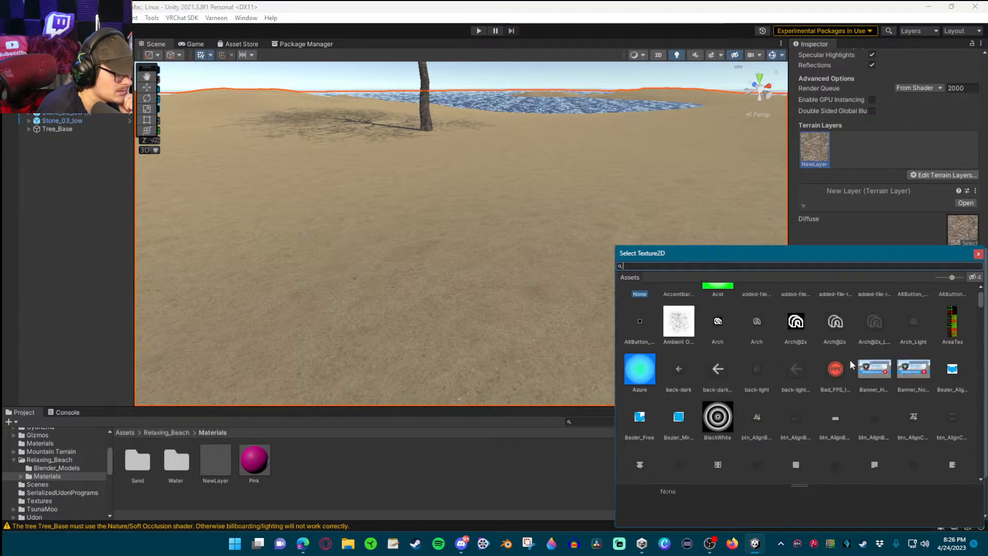
pyautogui.write('t')
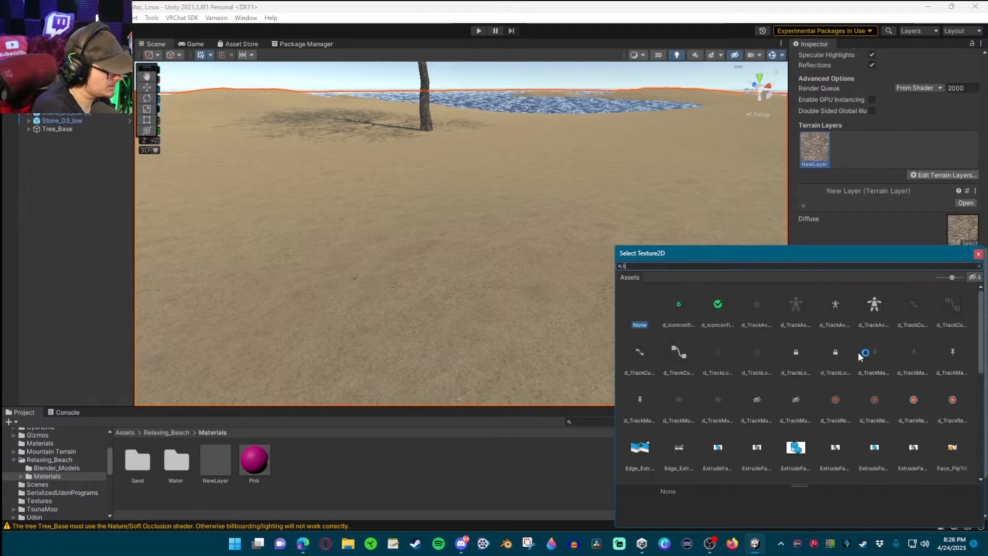
pyautogui.write('ree')
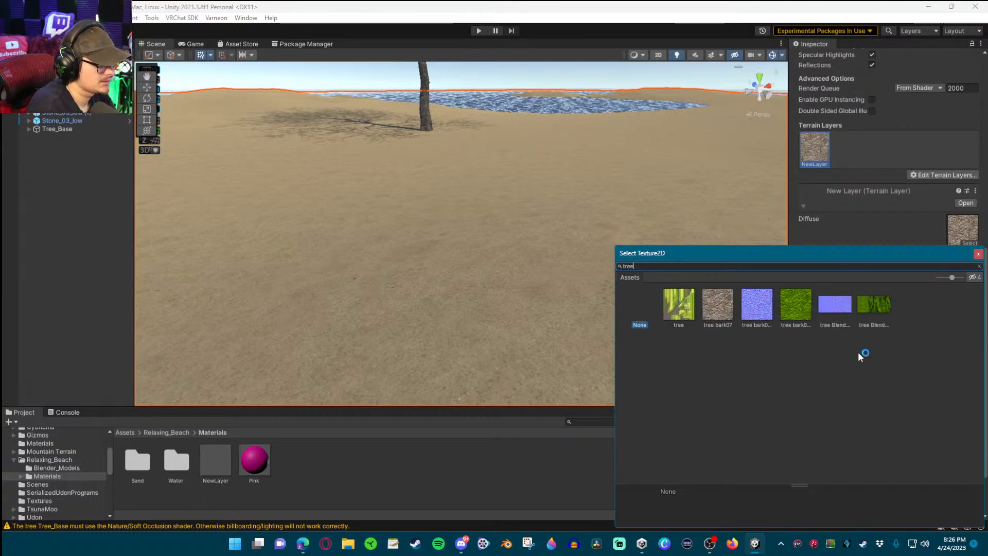
pyautogui.click(732, 299)
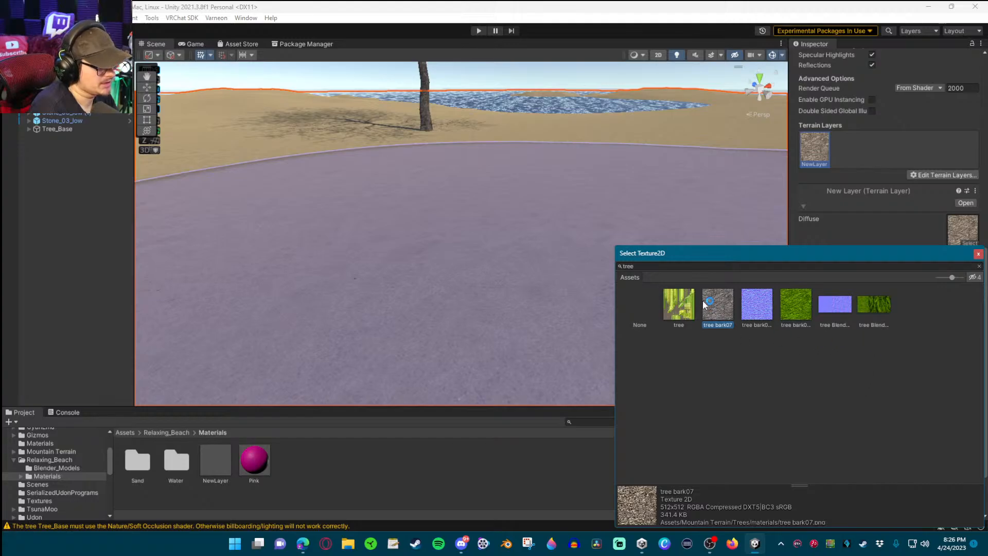
pyautogui.doubleClick(723, 309)
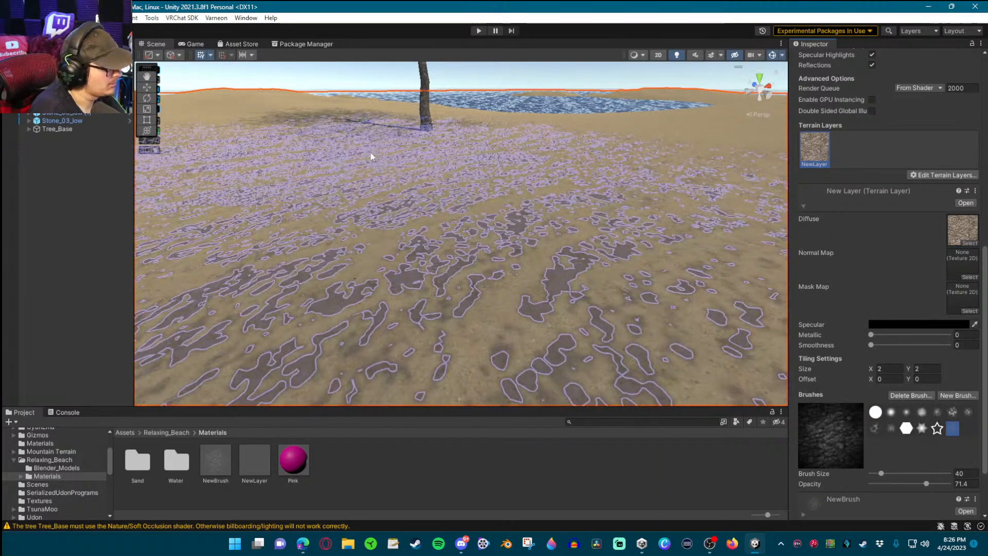
# Preview the bark-patterned brush over the sand near the tree and switch back to the solid round brush
pyautogui.moveTo(516, 187)
pyautogui.mouseDown(button='right')
pyautogui.moveTo(452, 234)
pyautogui.moveTo(499, 215)
pyautogui.mouseUp(button='right')
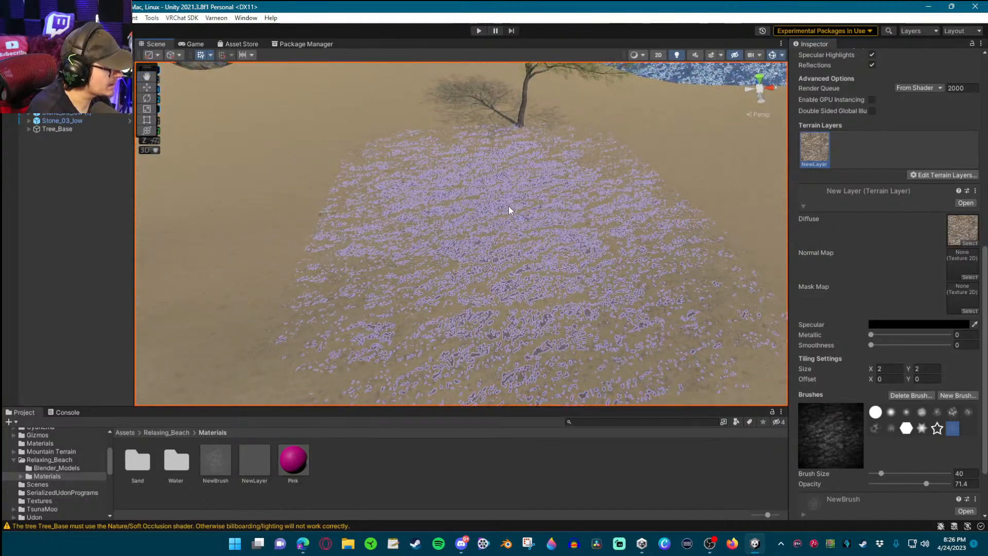
pyautogui.press('w')
pyautogui.moveTo(508, 206); pyautogui.dragTo(512, 198, button='right')
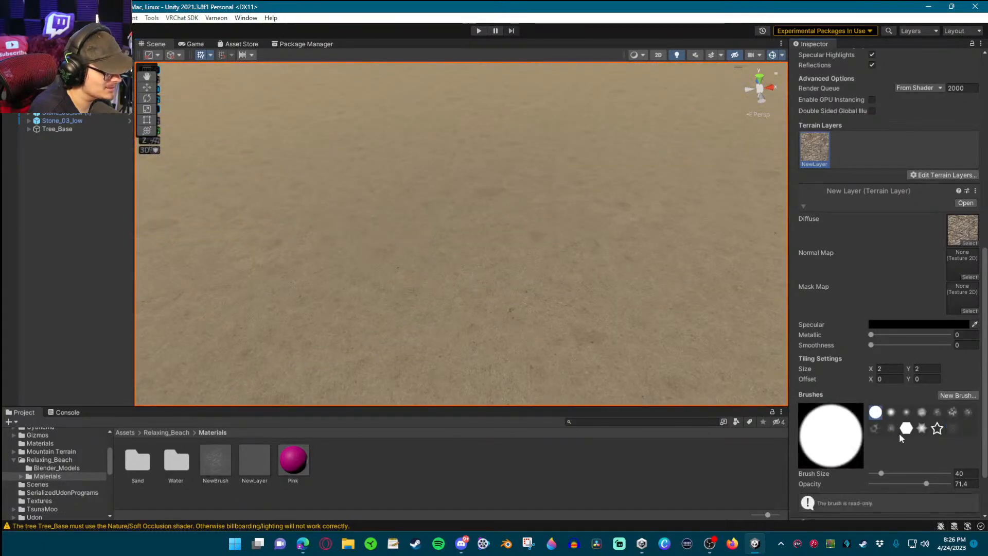
pyautogui.click(875, 411)
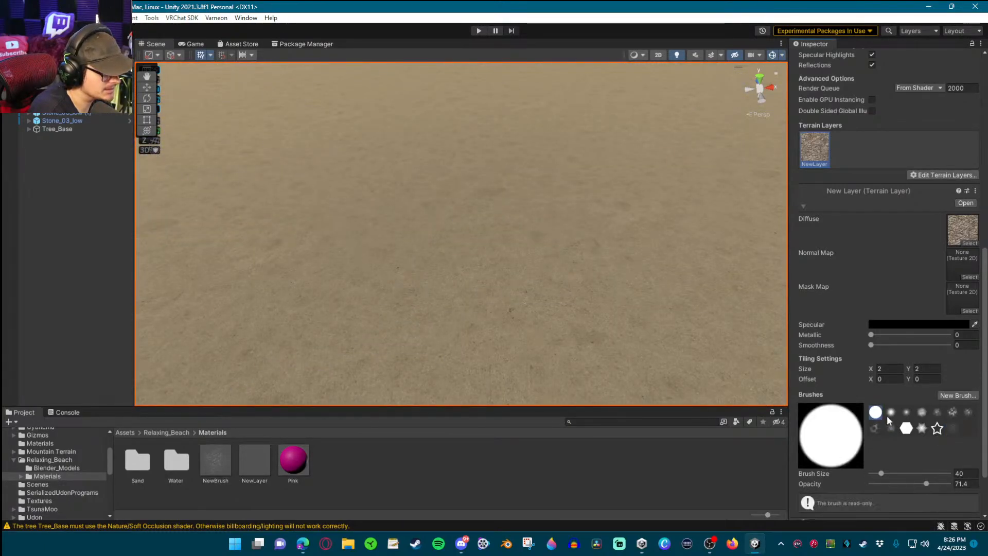
# Examine the terrain's brush, collider and Sand material settings, and open the material's Standard shader
pyautogui.scroll(-3, 922, 390)
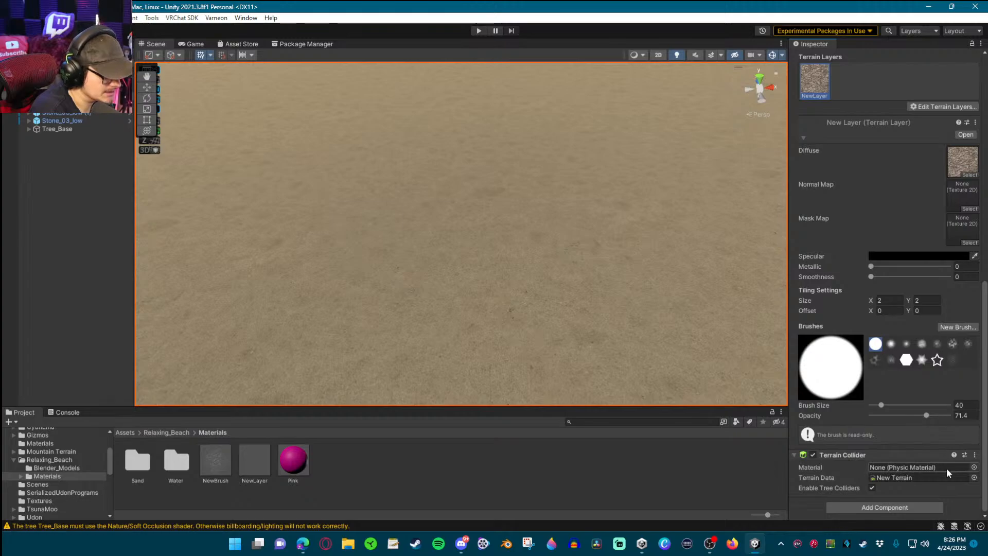
pyautogui.click(834, 477)
pyautogui.scroll(4, 838, 378)
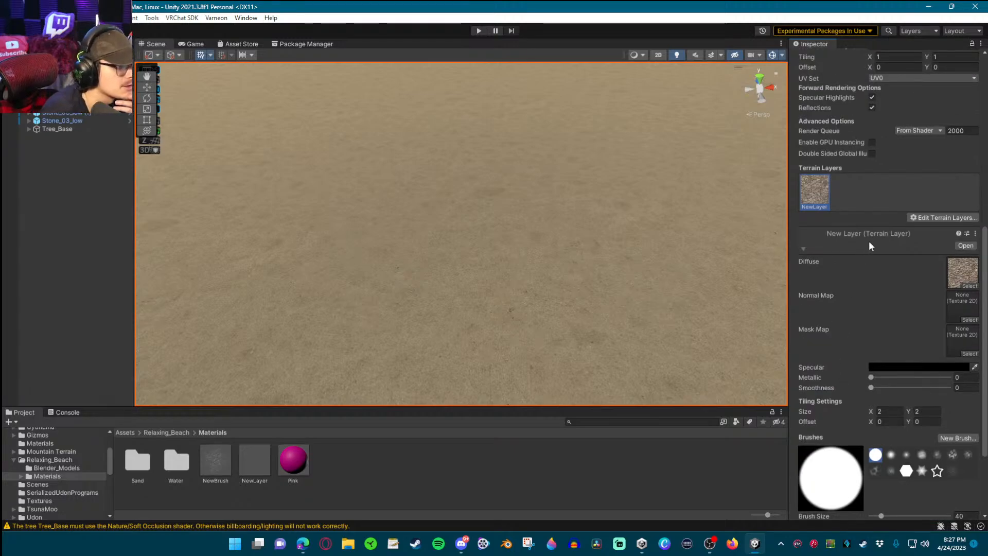
pyautogui.scroll(8, 868, 241)
pyautogui.scroll(4, 869, 241)
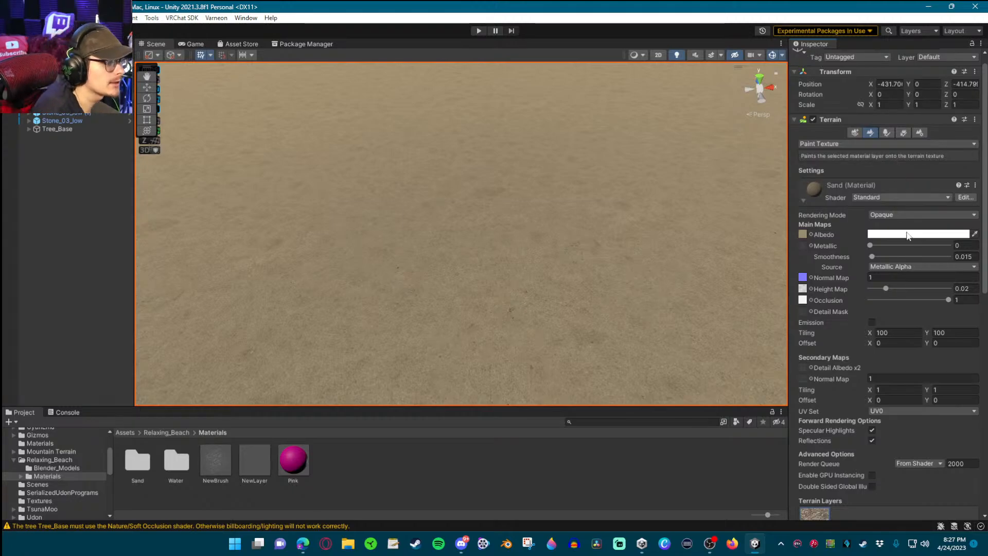
pyautogui.scroll(-5, 857, 381)
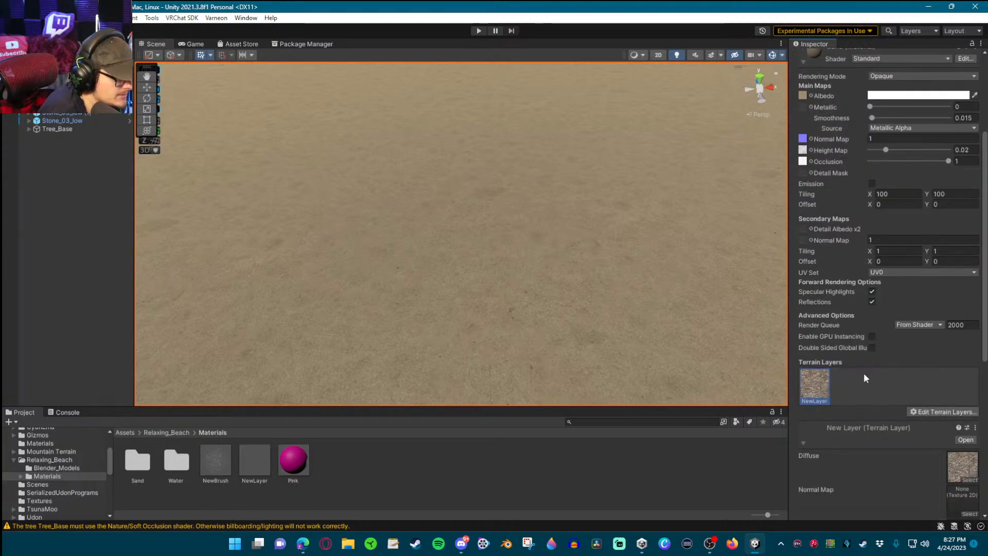
pyautogui.scroll(5, 863, 373)
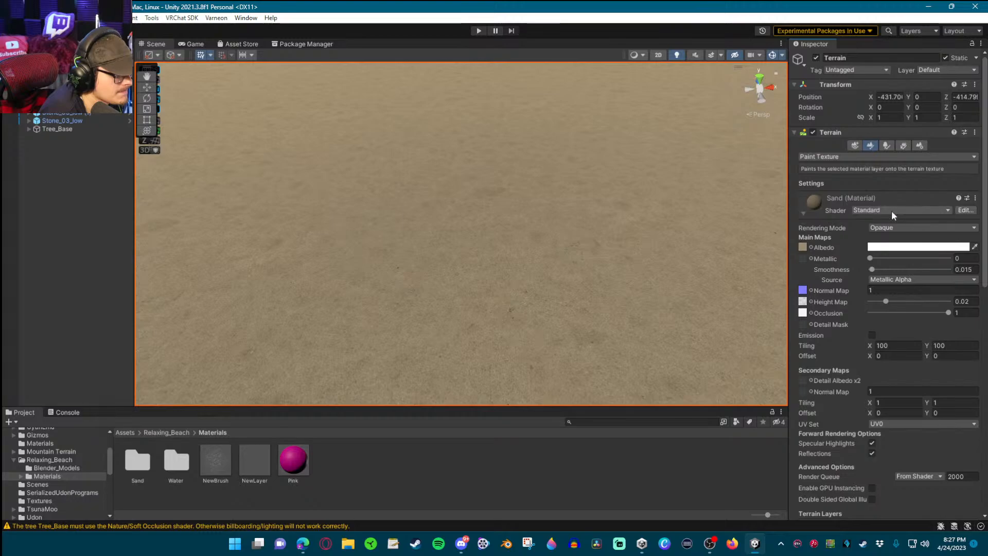
pyautogui.click(803, 213)
pyautogui.click(805, 212)
pyautogui.click(800, 212)
pyautogui.click(800, 213)
pyautogui.click(965, 211)
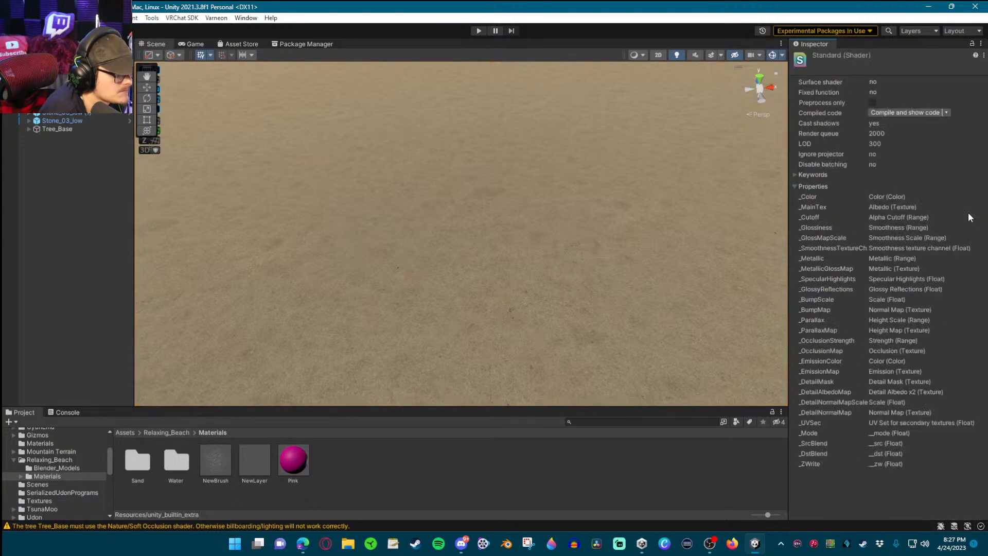
# Reselect the terrain, switch it from Raise or Lower Terrain to Paint Texture, and collapse the Sand material settings
pyautogui.click(61, 96)
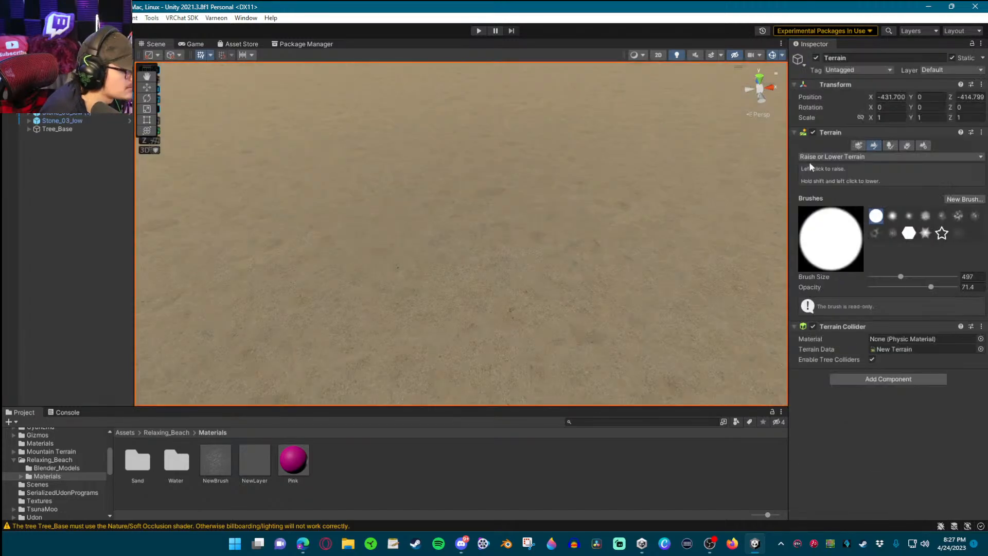
pyautogui.click(873, 146)
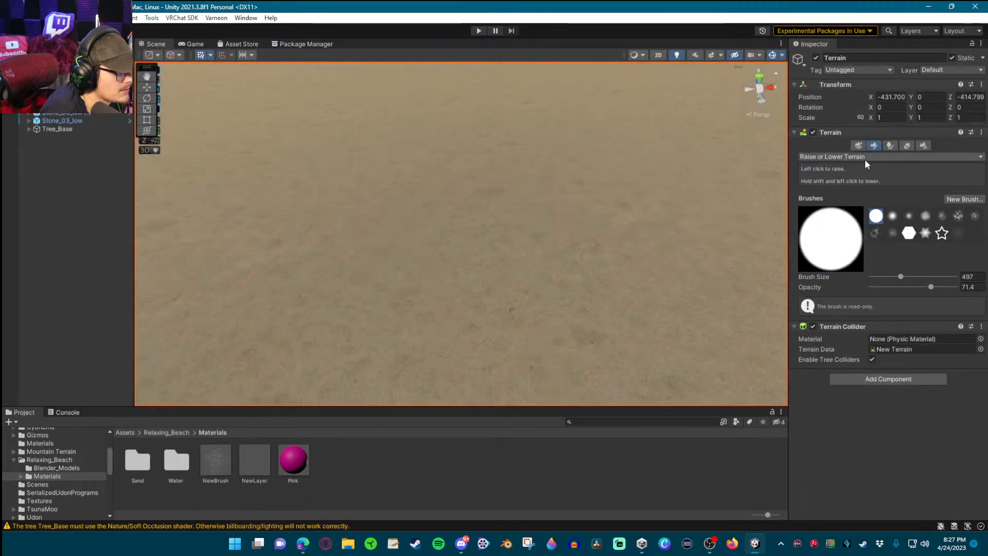
pyautogui.click(864, 157)
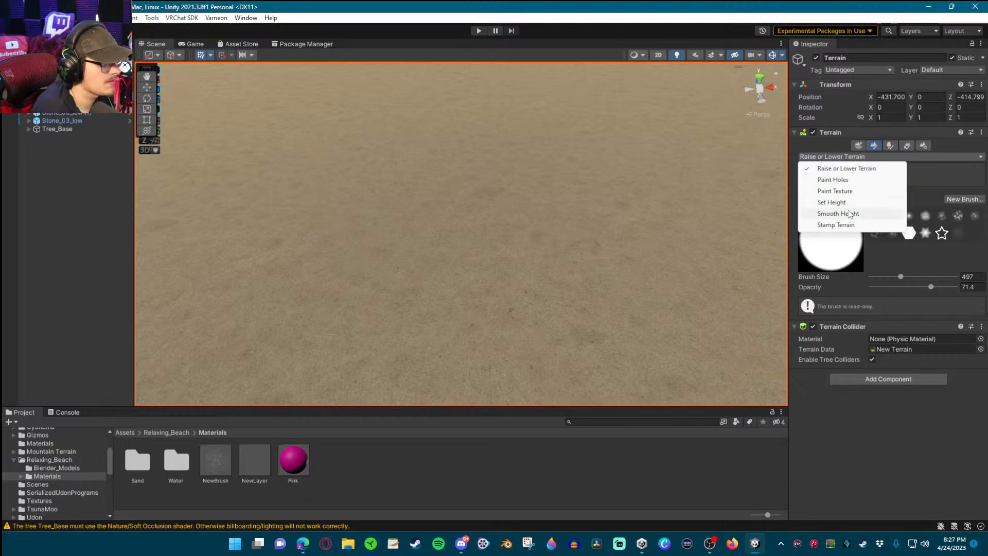
pyautogui.click(848, 191)
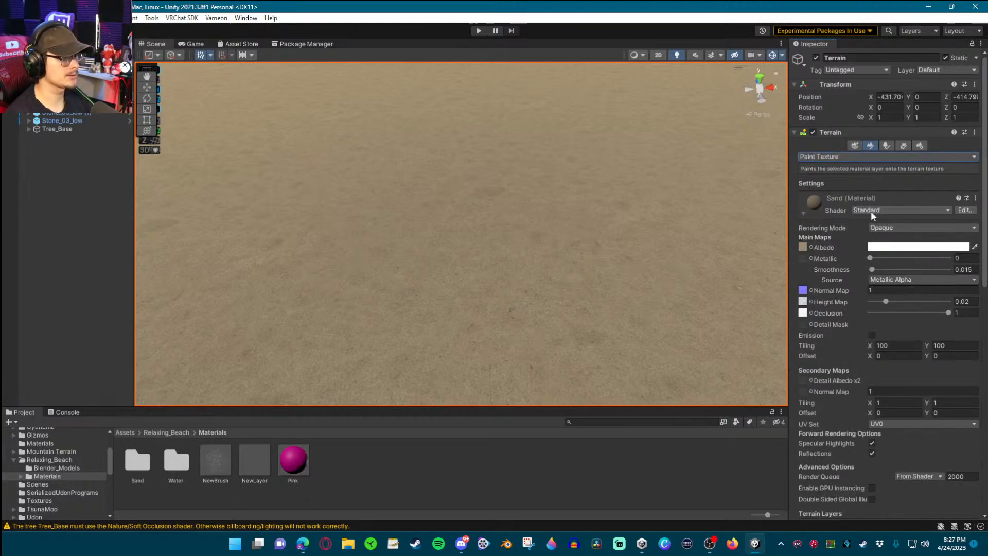
pyautogui.click(801, 213)
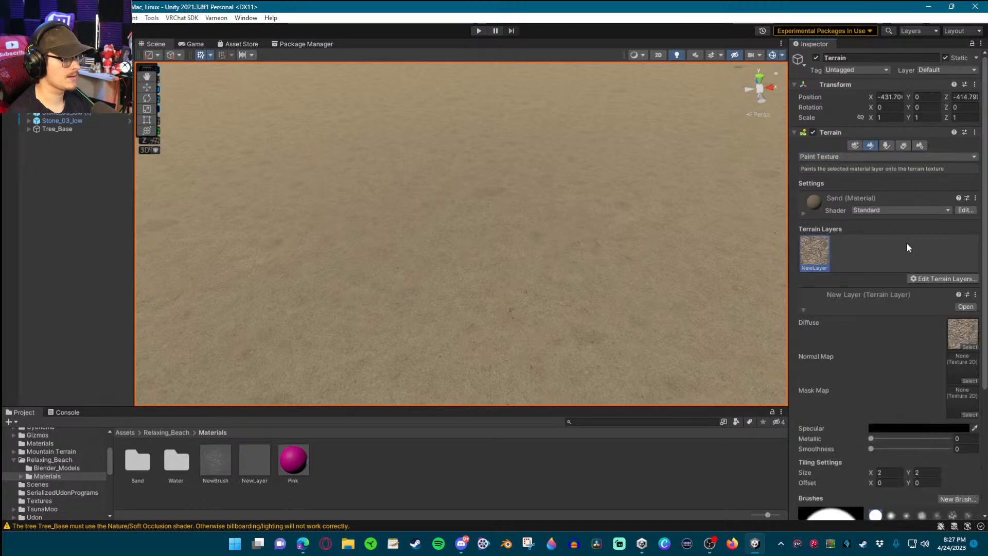
pyautogui.click(802, 214)
pyautogui.click(802, 214)
# Check the bark layer's maps, tiling and brush settings, and open the layer asset
pyautogui.scroll(-5, 882, 259)
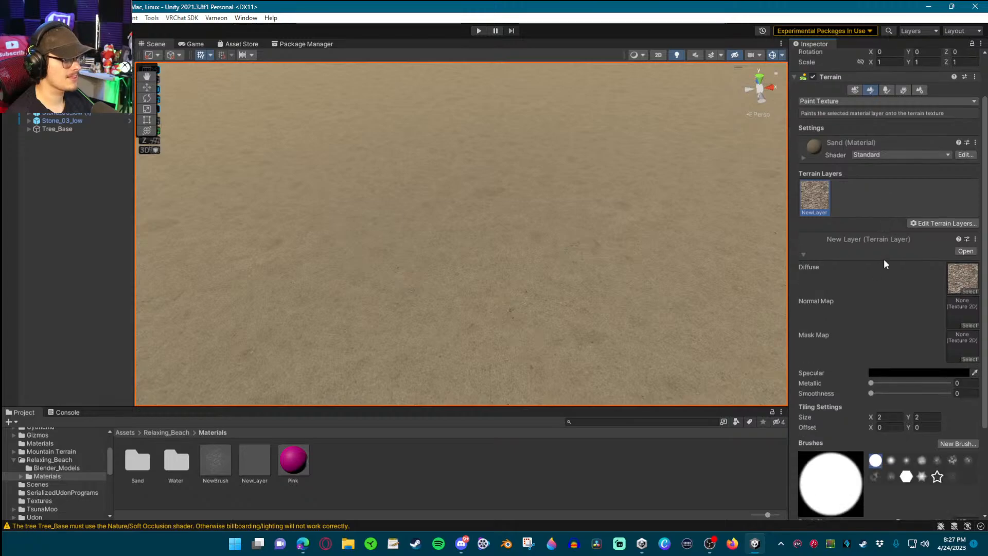
pyautogui.scroll(2, 881, 256)
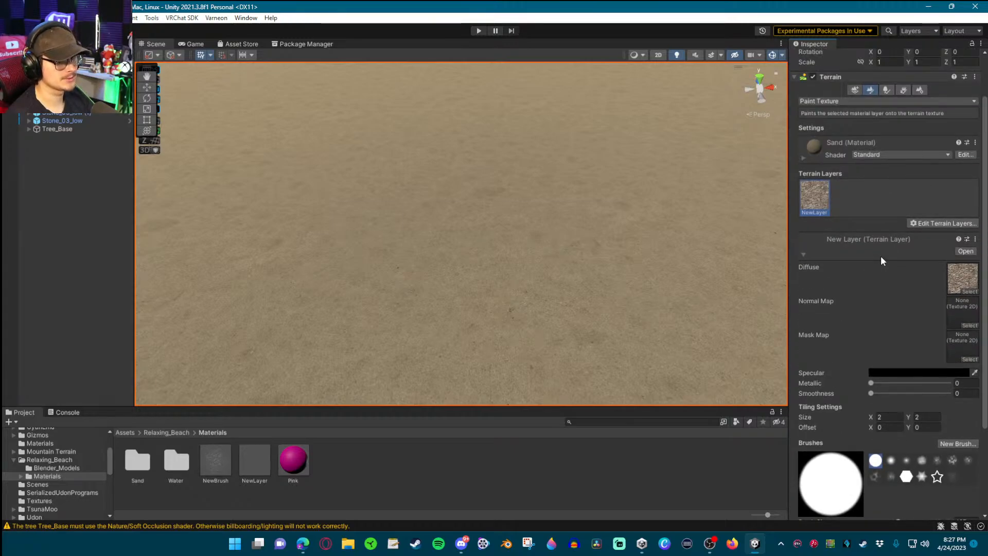
pyautogui.scroll(-5, 880, 256)
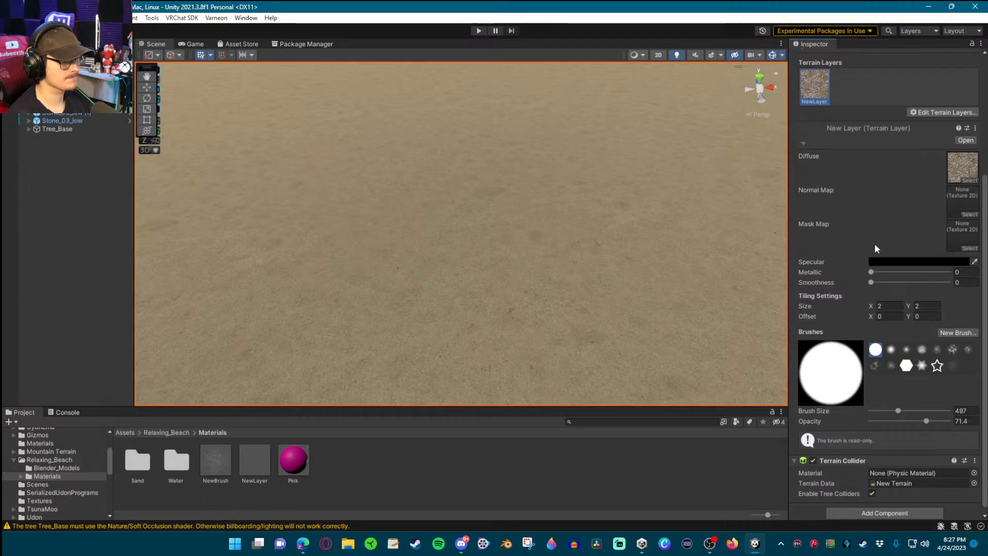
pyautogui.scroll(-1, 878, 249)
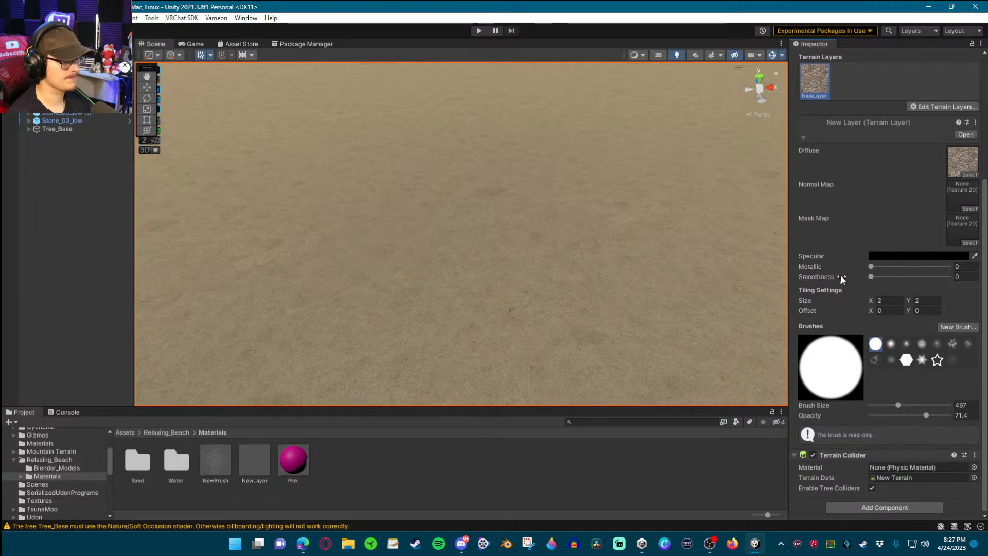
pyautogui.click(966, 134)
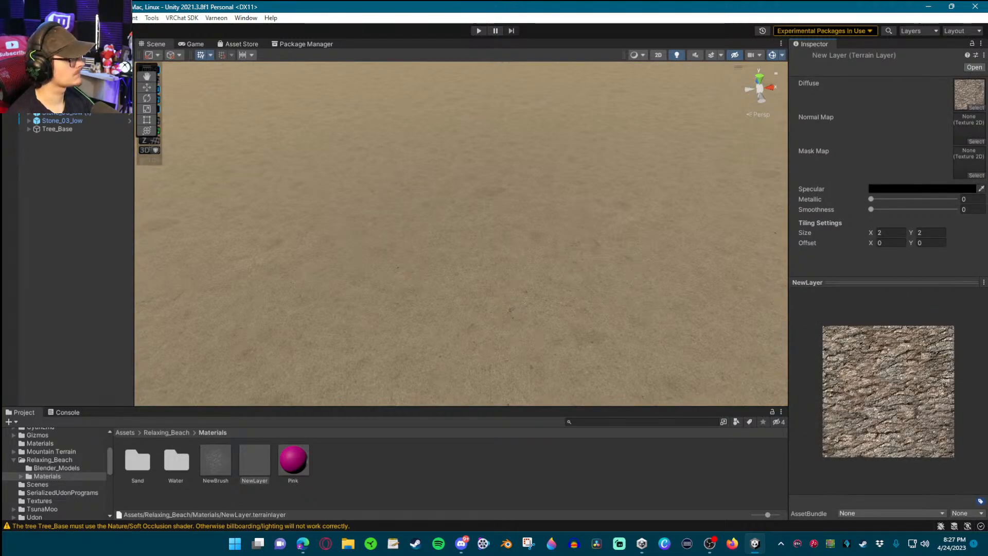
# Select the terrain again and set its tool back to Paint Texture
pyautogui.click(290, 114)
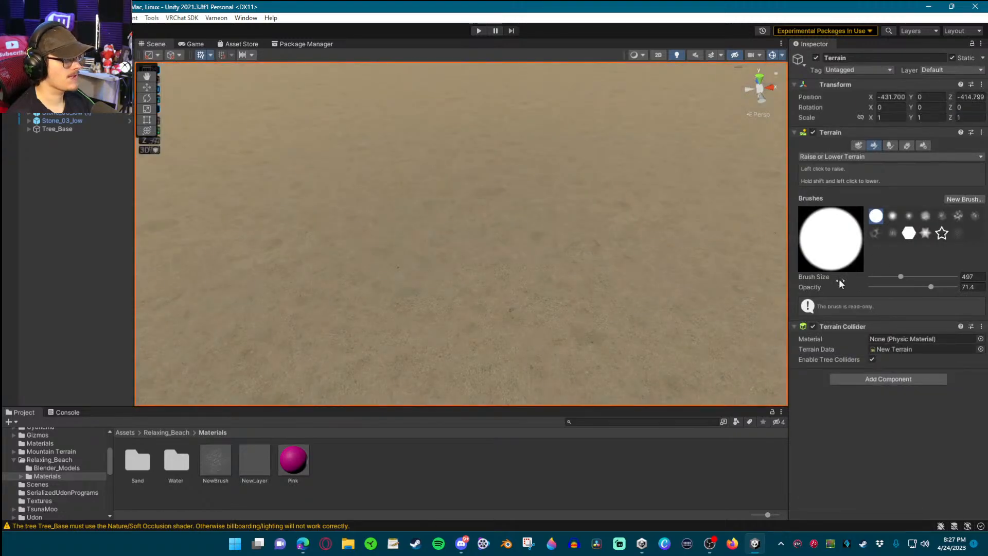
pyautogui.click(846, 157)
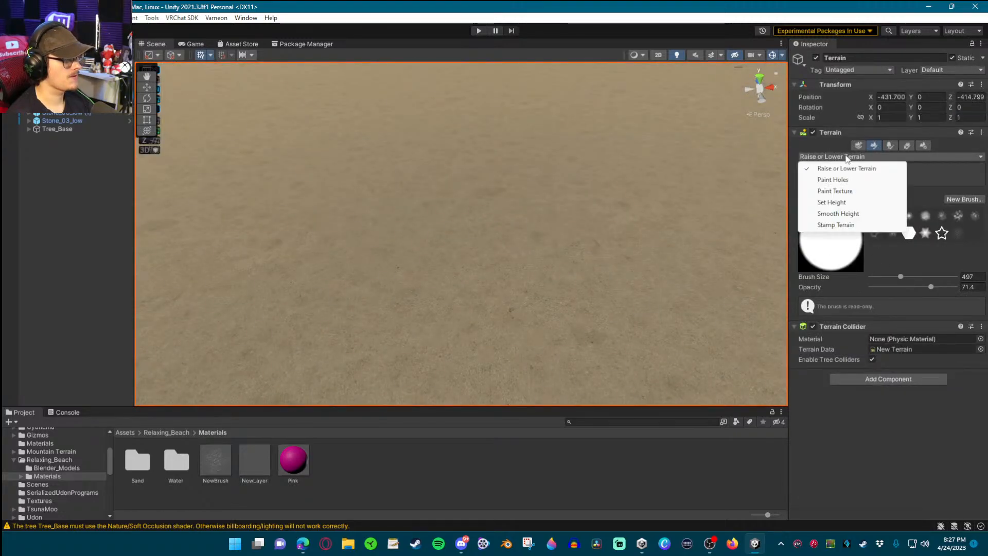
pyautogui.click(837, 191)
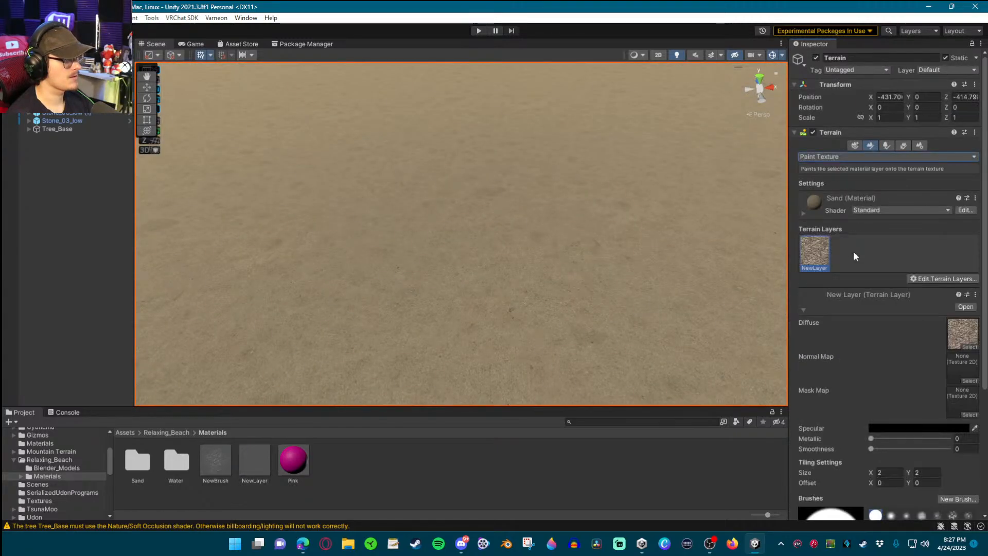
# Switch the terrain to Raise or Lower Terrain, test the large brush on the island, and set the brush size to 13
pyautogui.click(824, 157)
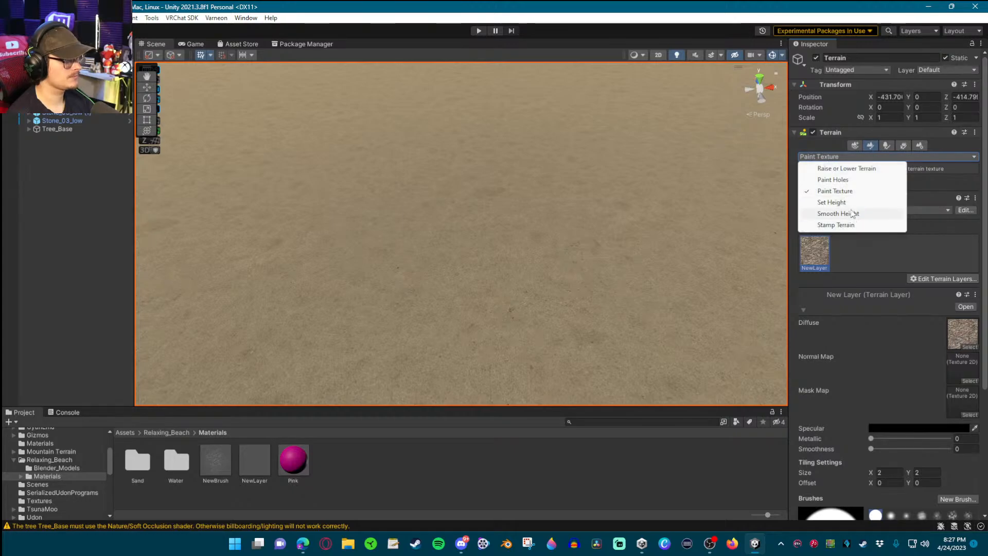
pyautogui.click(846, 168)
pyautogui.moveTo(586, 178)
pyautogui.mouseDown(button='right')
pyautogui.moveTo(569, 168)
pyautogui.moveTo(579, 155)
pyautogui.moveTo(600, 210)
pyautogui.moveTo(669, 146)
pyautogui.moveTo(705, 156)
pyautogui.moveTo(671, 153)
pyautogui.mouseUp(button='right')
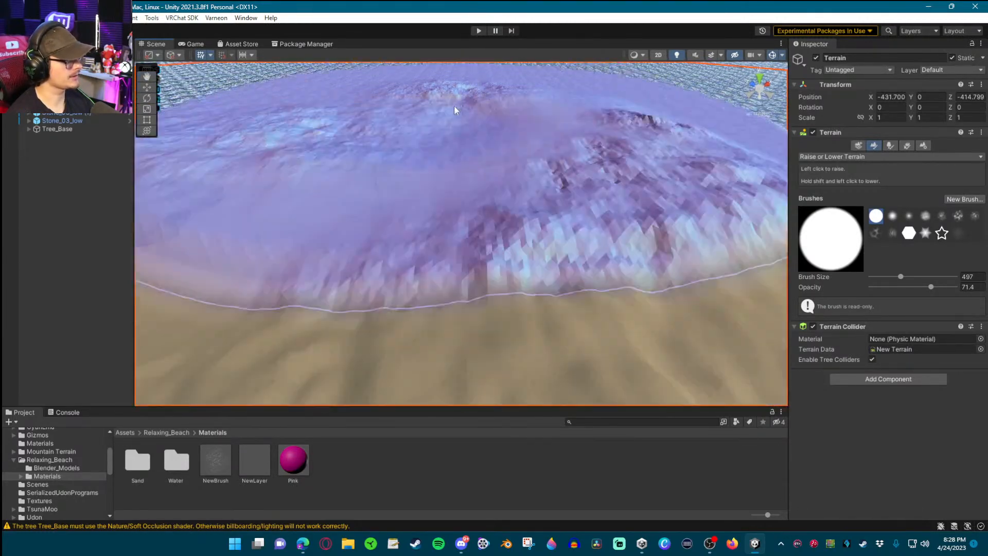
pyautogui.click(453, 95)
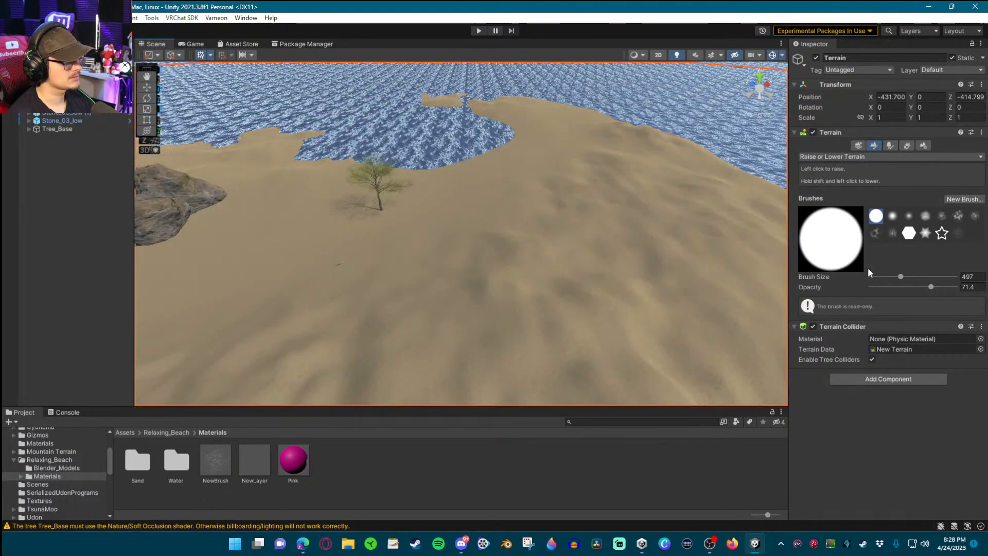
pyautogui.moveTo(892, 276); pyautogui.dragTo(875, 281)
# Try raising the sand near the tree with the small brush and undo the change
pyautogui.moveTo(570, 178)
pyautogui.mouseDown(button='right')
pyautogui.moveTo(485, 204)
pyautogui.moveTo(622, 117)
pyautogui.moveTo(593, 146)
pyautogui.moveTo(597, 139)
pyautogui.moveTo(613, 176)
pyautogui.moveTo(643, 201)
pyautogui.mouseUp(button='right')
pyautogui.press('w')
pyautogui.click(511, 163)
pyautogui.press('s')
pyautogui.press('w')
pyautogui.press('s')
pyautogui.press('e')
pyautogui.hotkey('ctrl', 'z')
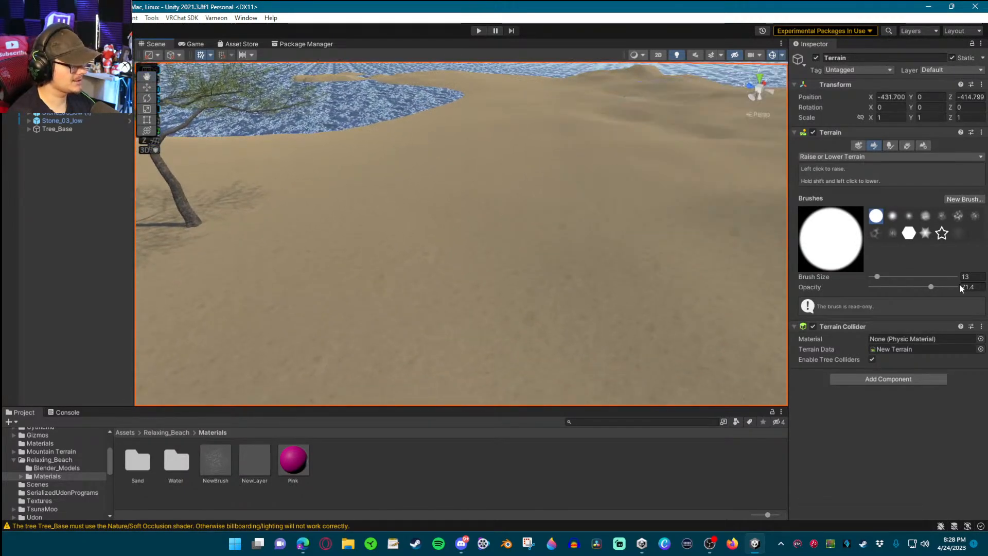
# Return the terrain to Paint Texture and check the bark layer and brush settings
pyautogui.click(829, 156)
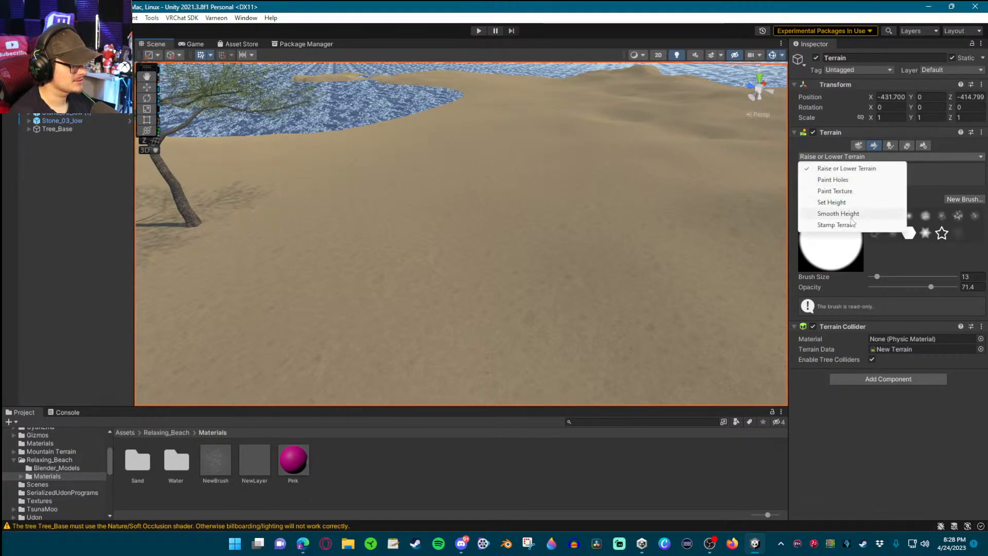
pyautogui.click(835, 192)
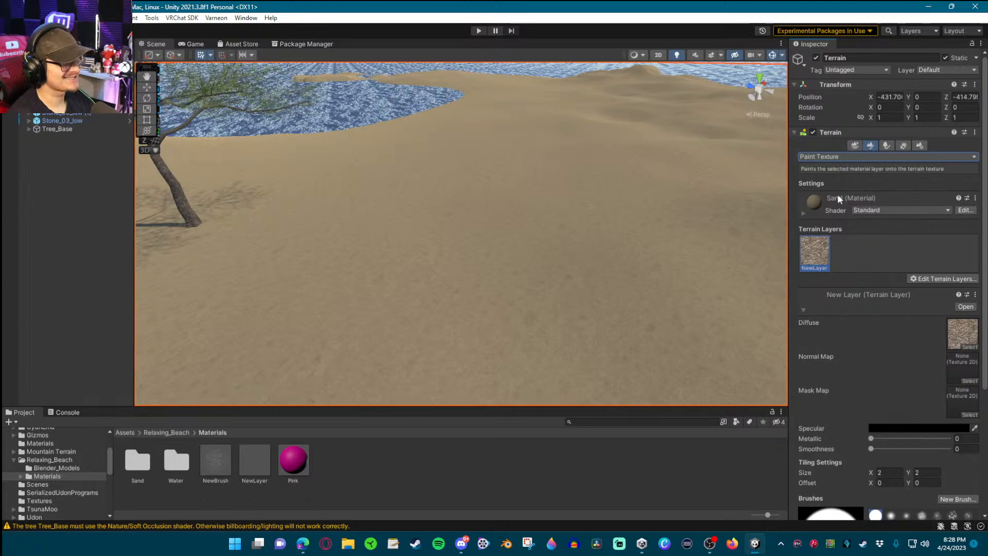
pyautogui.scroll(-5, 858, 343)
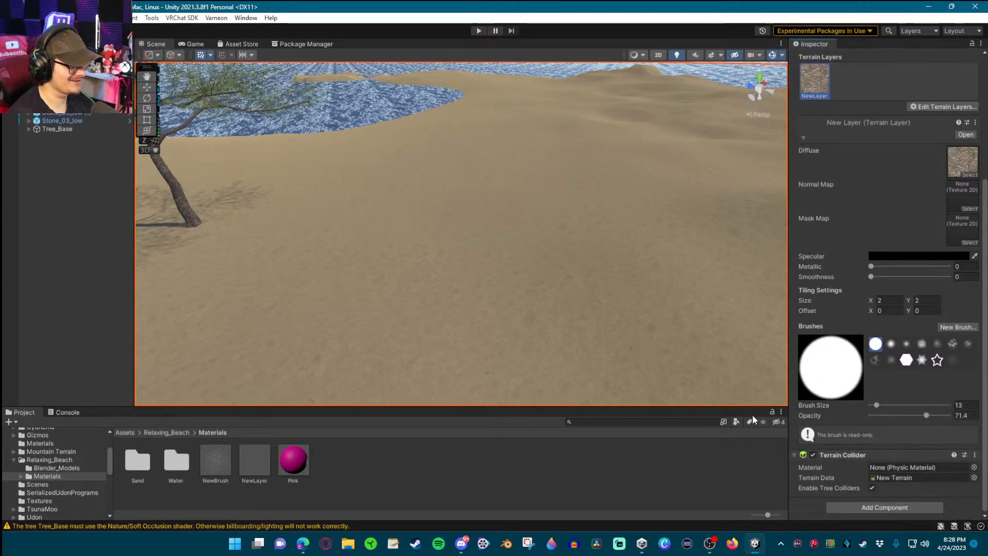
# Review the bark layer's Paint Texture options and brush settings, and inspect the terrain's other tool modes and its general Terrain Settings
pyautogui.scroll(2, 848, 438)
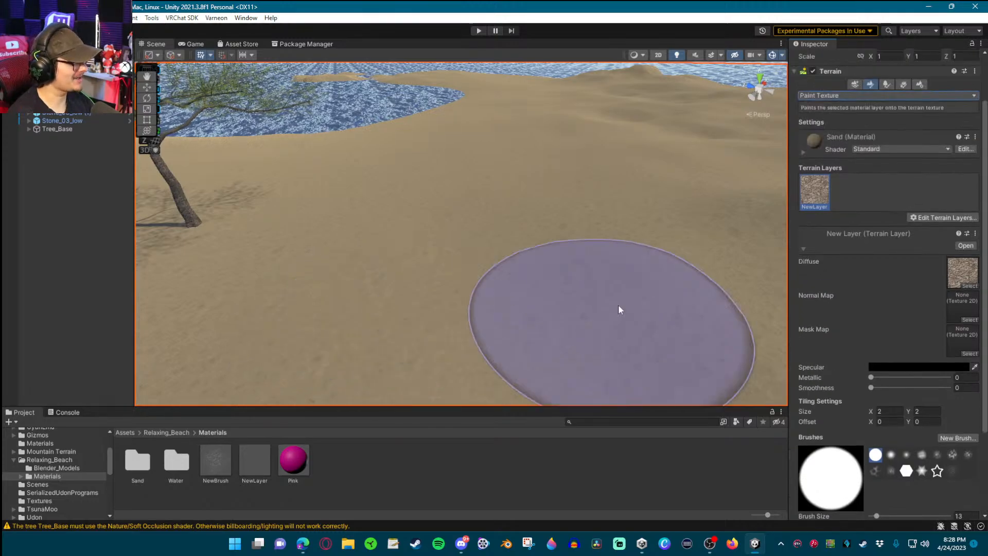
pyautogui.scroll(2, 878, 297)
pyautogui.scroll(-5, 879, 297)
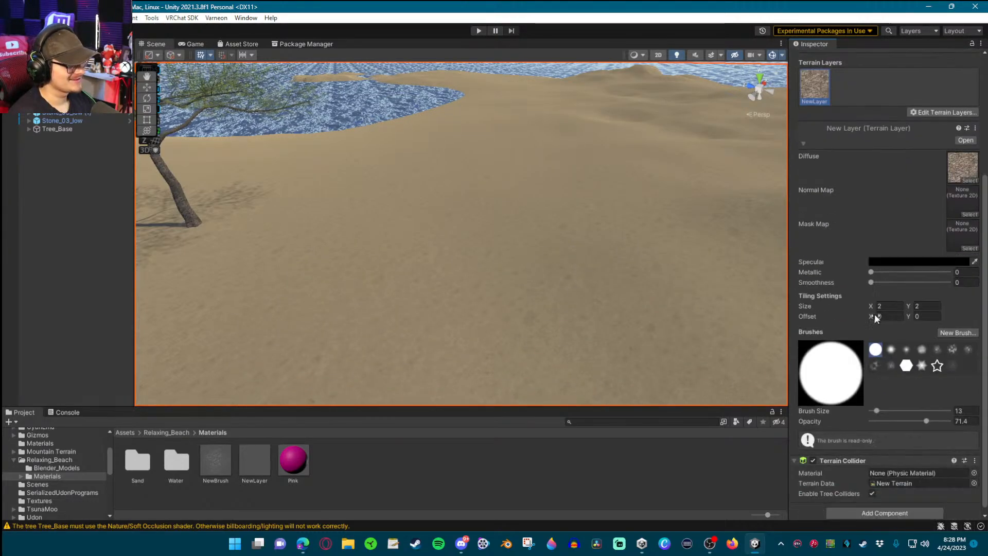
pyautogui.scroll(5, 869, 329)
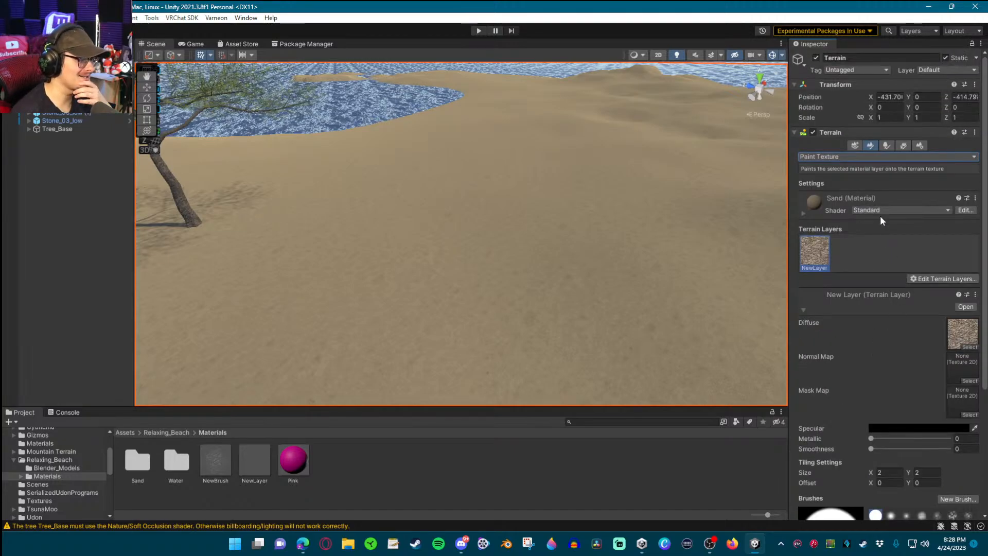
pyautogui.click(887, 146)
pyautogui.click(905, 146)
pyautogui.click(920, 146)
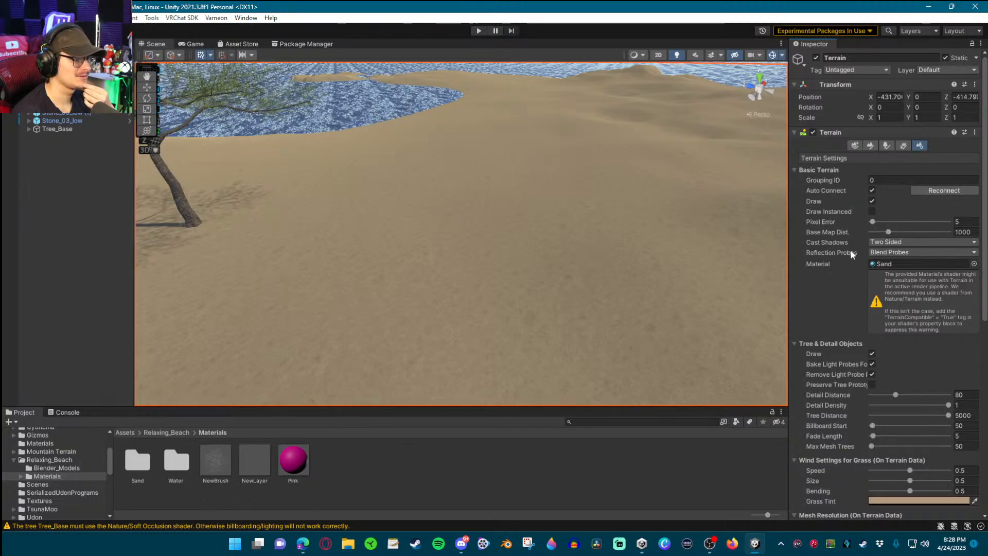
pyautogui.scroll(-3, 846, 278)
pyautogui.scroll(3, 847, 279)
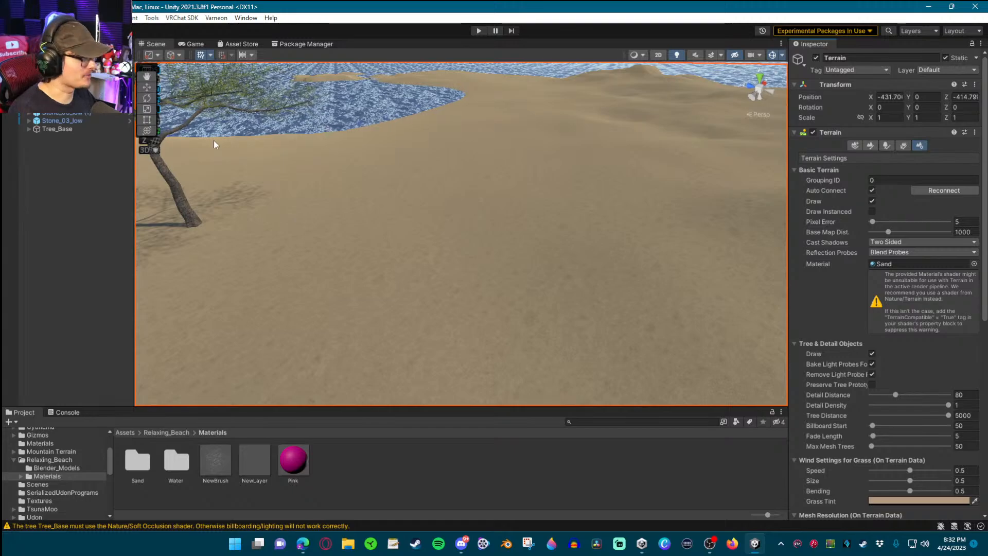
# Switch to Discord to view the shared Terrain Sample Asset Pack link, and return to Unity
pyautogui.moveTo(436, 190); pyautogui.dragTo(550, 263, button='right')
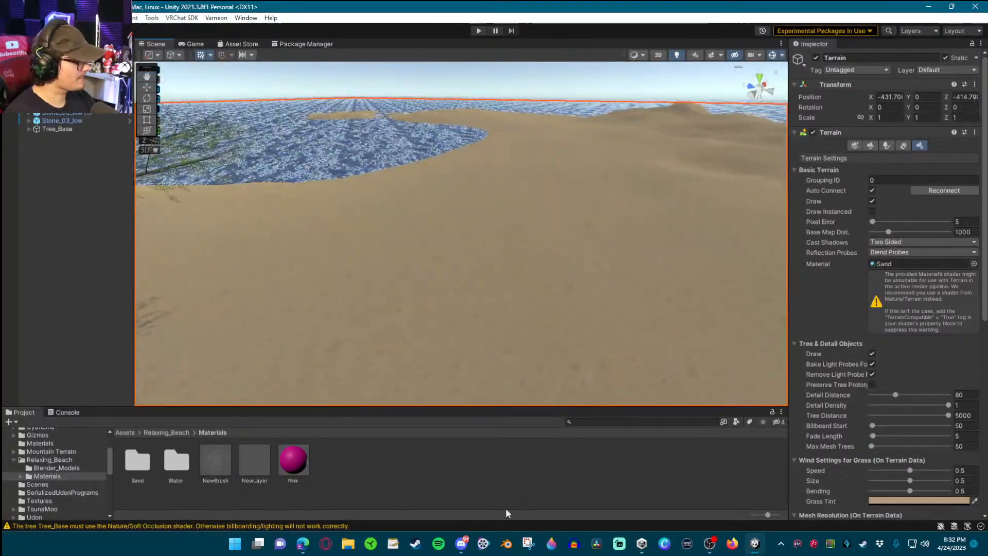
pyautogui.moveTo(463, 550)
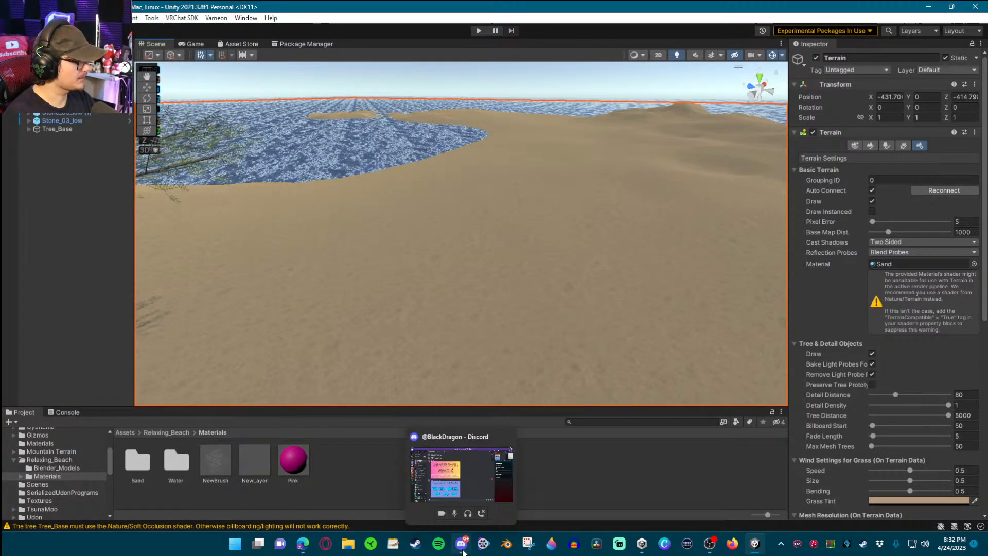
pyautogui.click(463, 551)
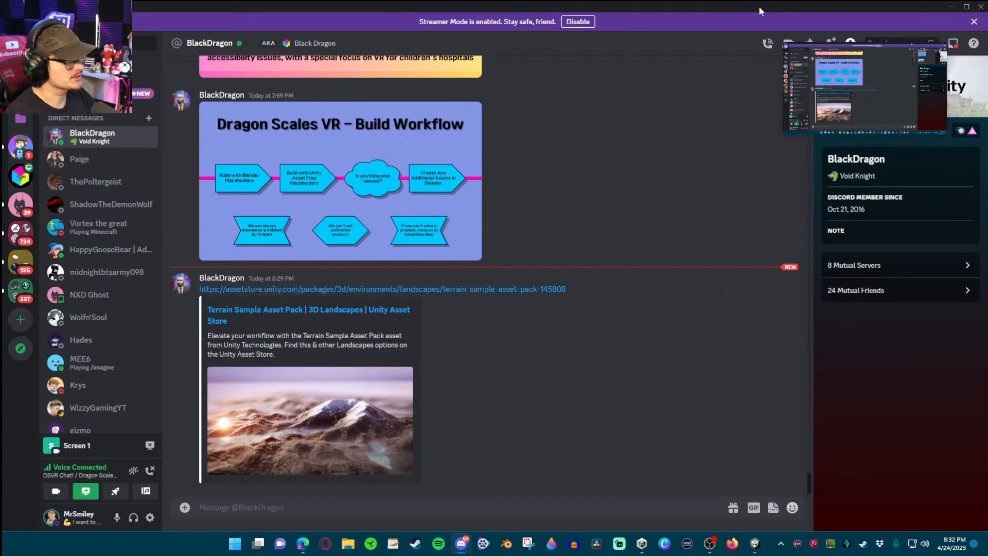
pyautogui.click(462, 549)
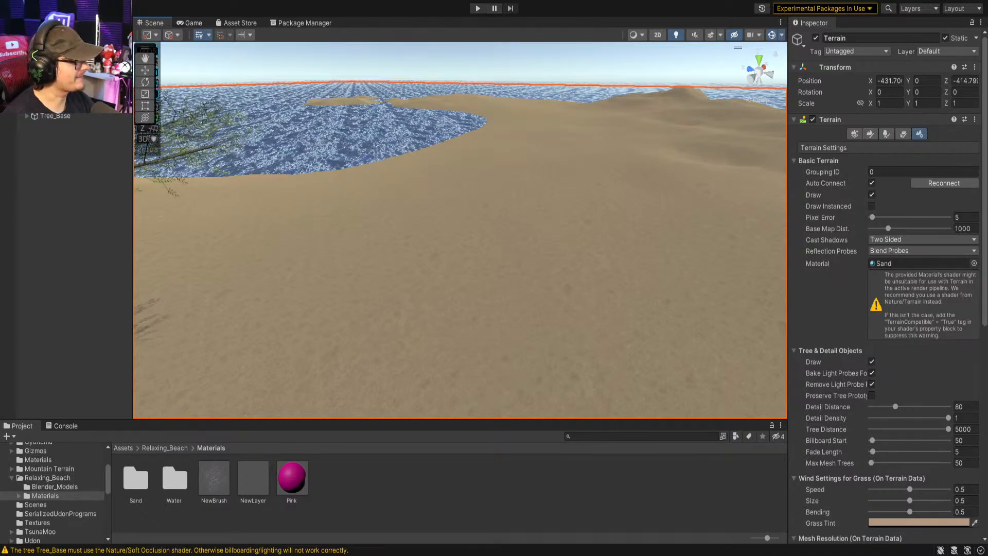
# Check the Asset Store page and open the Package Manager on the My Assets list
pyautogui.click(239, 23)
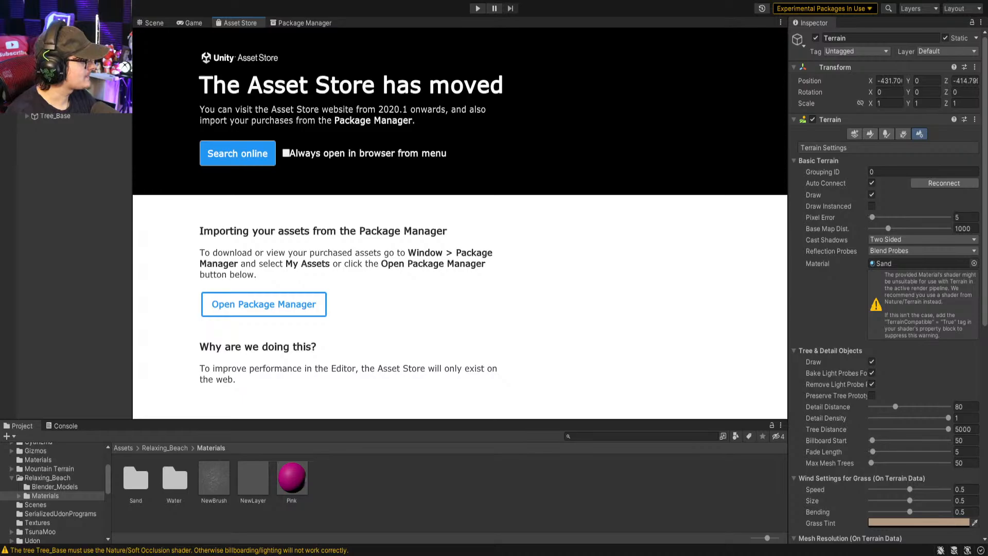
pyautogui.click(149, 22)
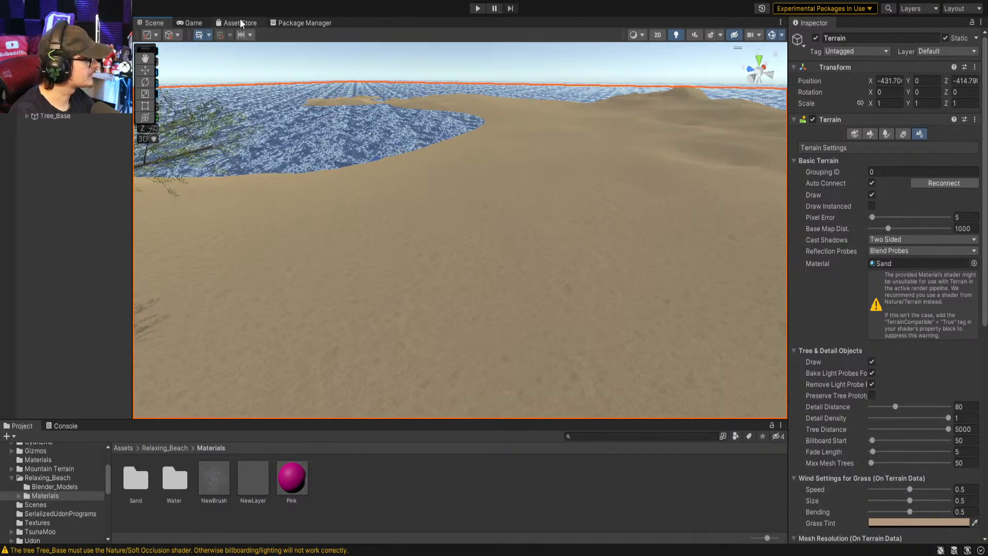
pyautogui.click(290, 22)
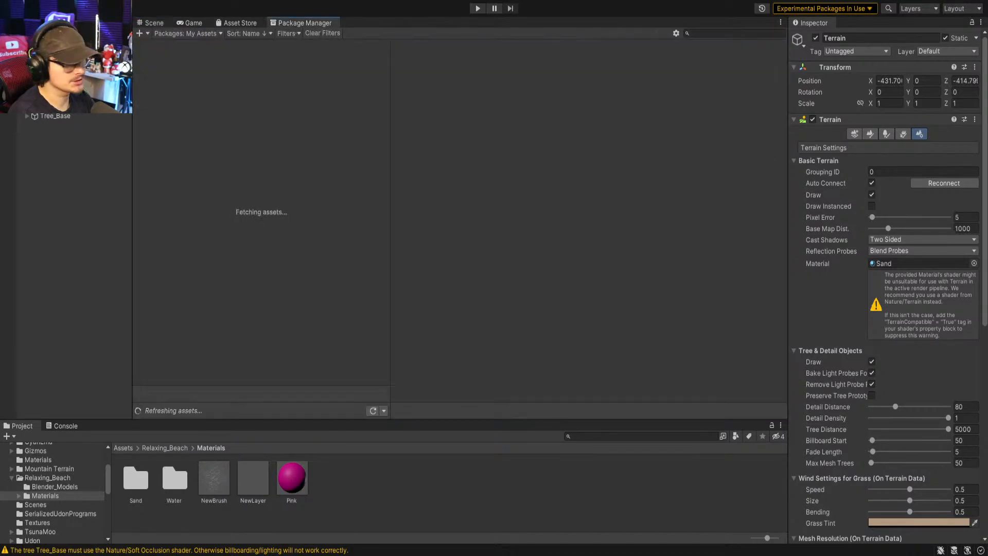
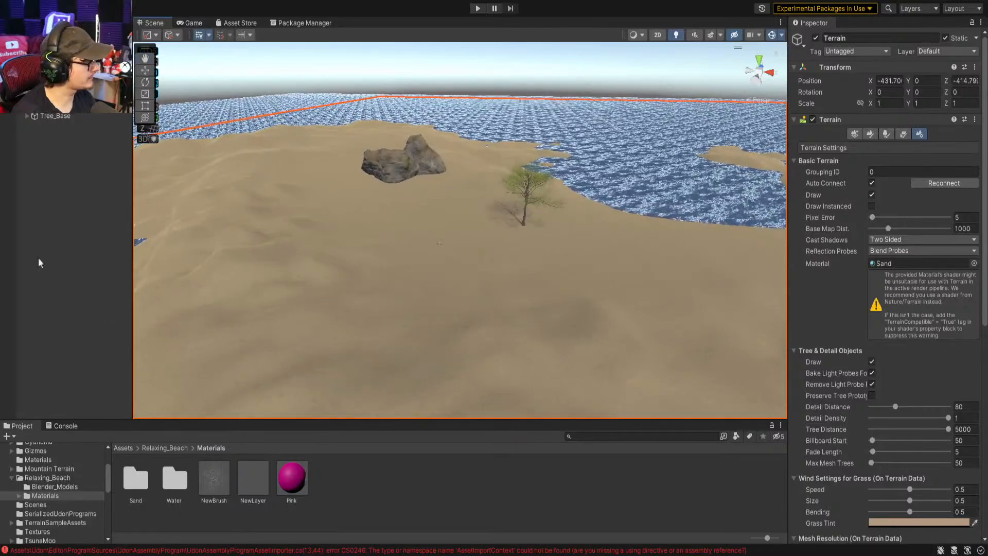
# Look through the project's Mountain Terrain and Relaxing_Beach folders and open the imported TerrainSampleAssets folder
pyautogui.click(56, 470)
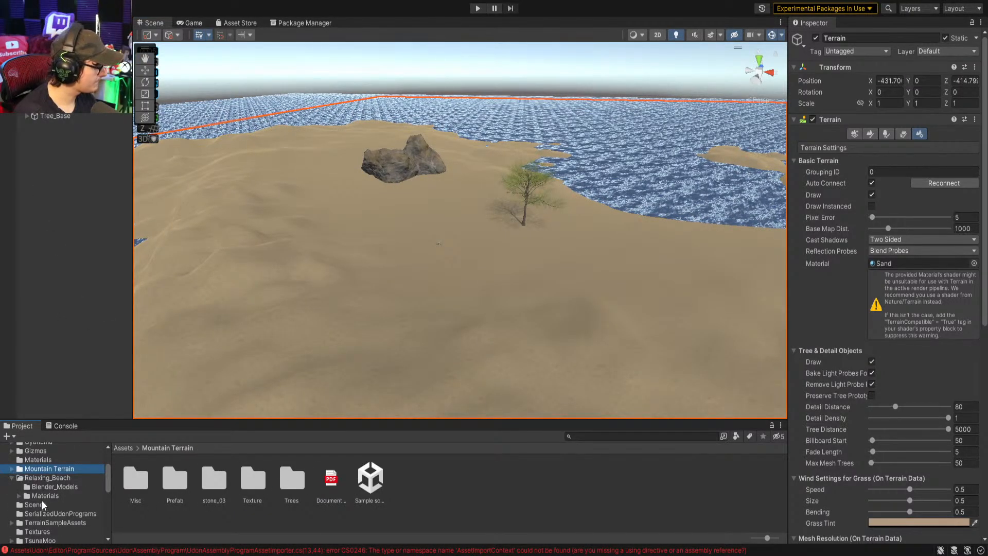
pyautogui.scroll(-2, 42, 516)
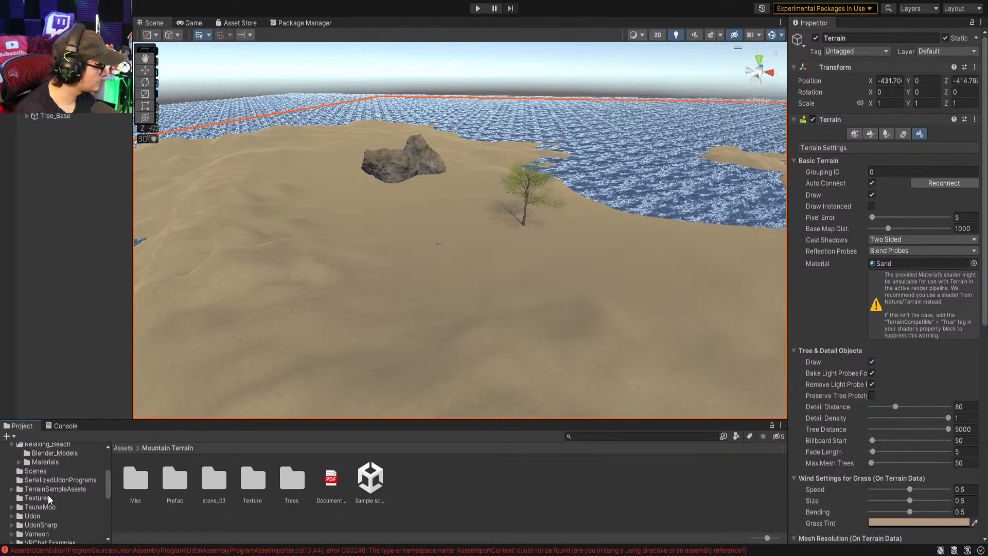
pyautogui.scroll(-4, 57, 508)
pyautogui.scroll(7, 50, 523)
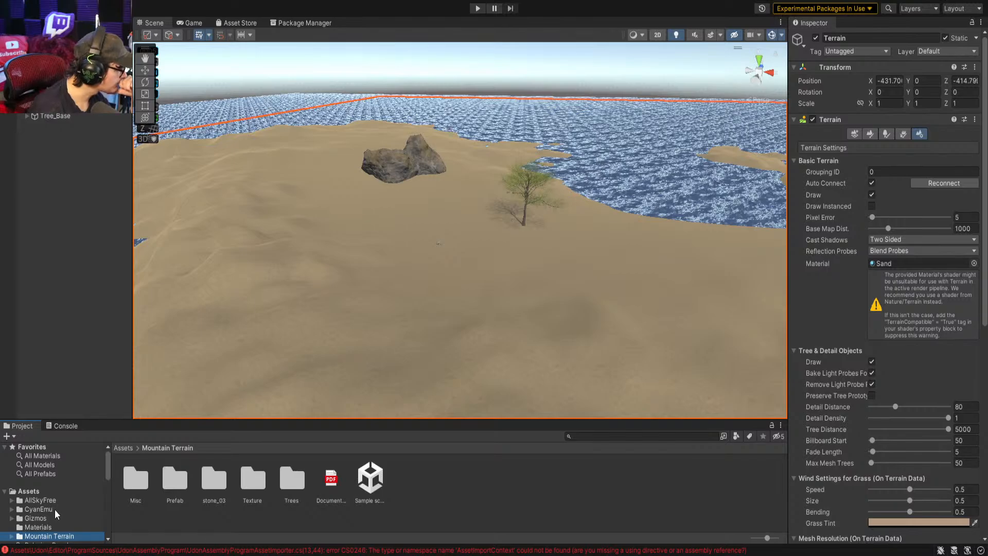
pyautogui.scroll(-2, 55, 508)
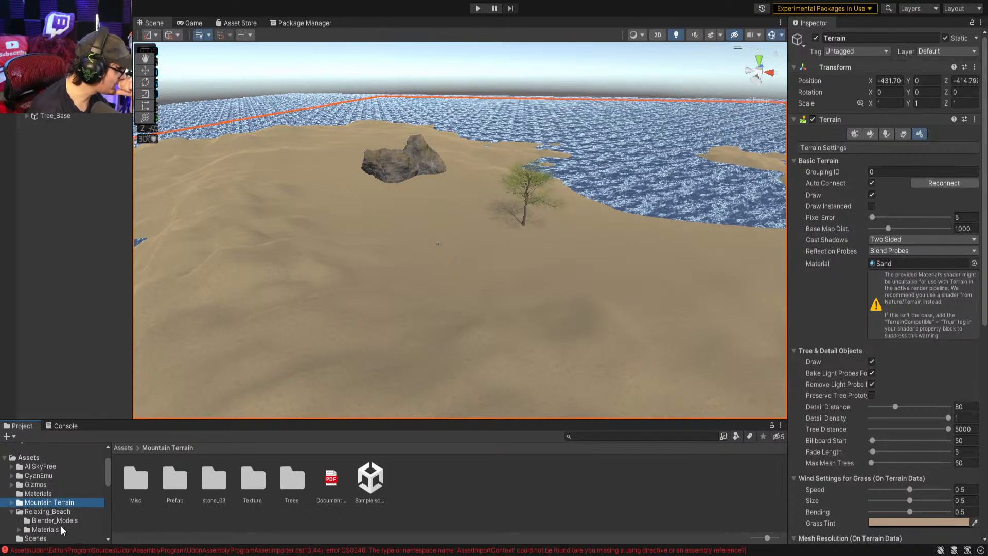
pyautogui.click(44, 511)
pyautogui.scroll(-2, 41, 509)
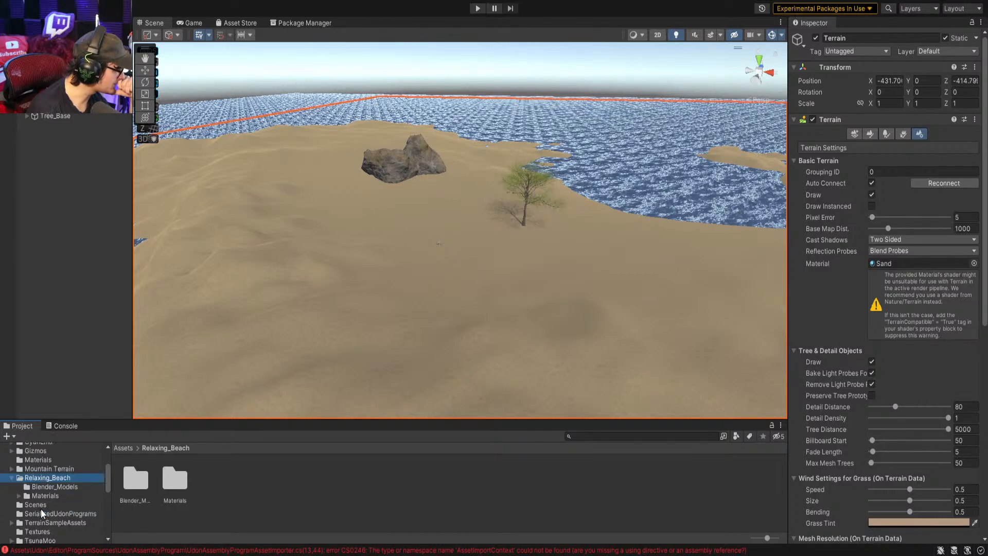
pyautogui.click(37, 469)
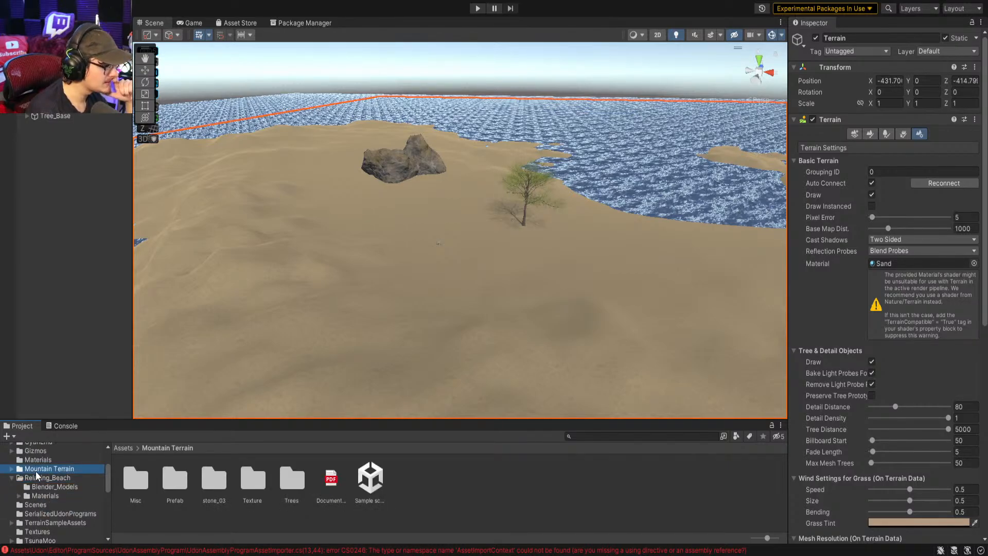
pyautogui.click(29, 523)
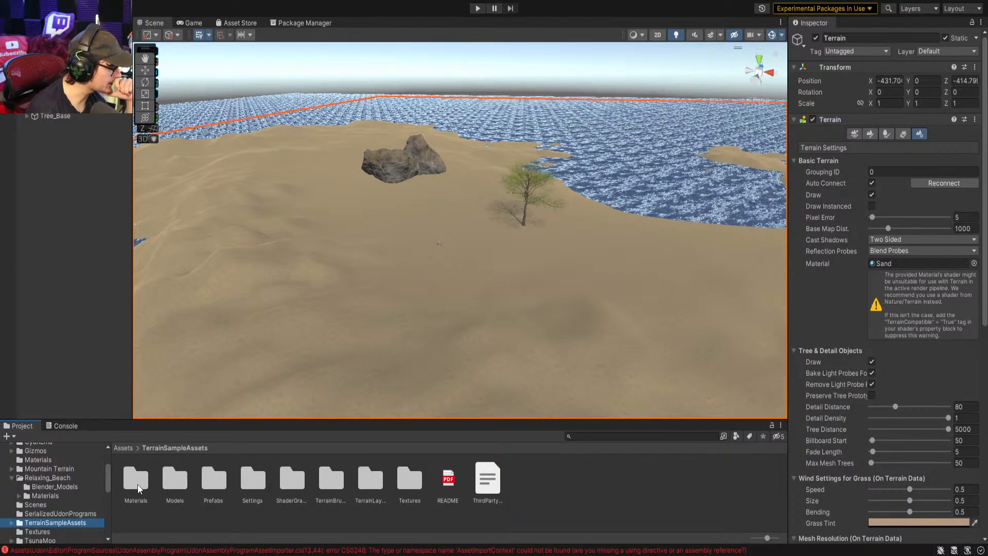
# Examine the plant prefabs in TerrainSampleAssets and return to the pack's main folder
pyautogui.doubleClick(210, 481)
pyautogui.scroll(-2, 430, 494)
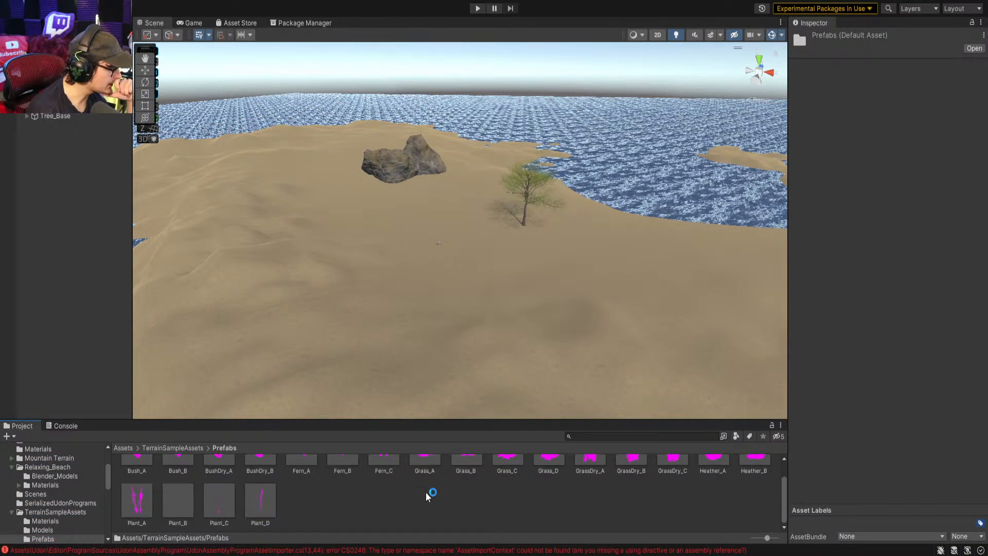
pyautogui.scroll(1, 233, 505)
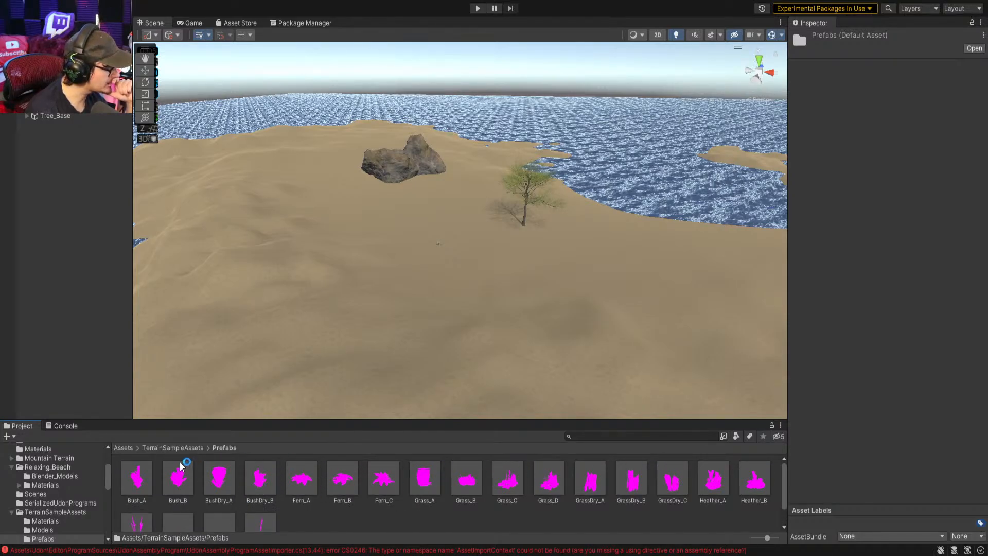
pyautogui.click(163, 447)
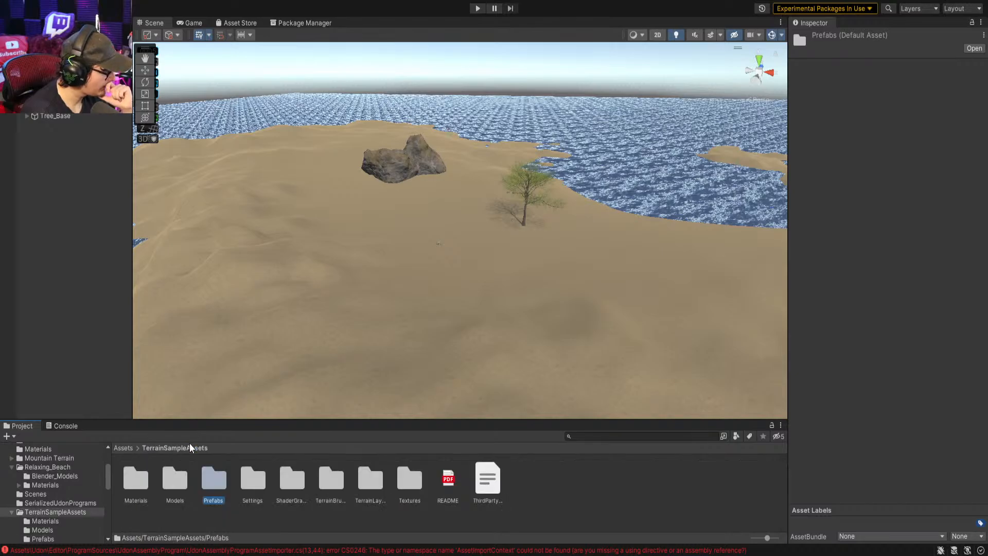
# Examine the brushes in the TerrainBrushes folder of the sample pack and return to the pack's main folder
pyautogui.click(135, 485)
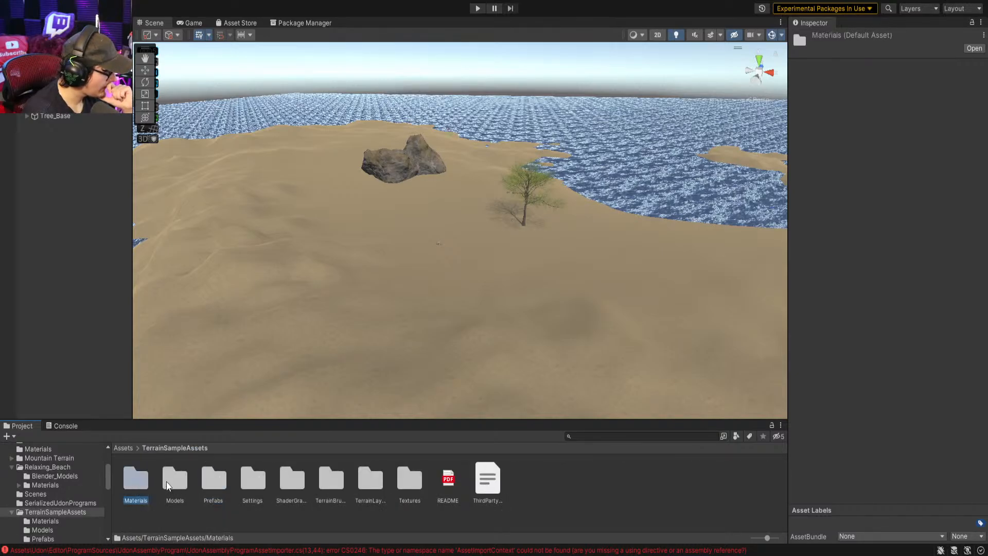
pyautogui.click(168, 483)
pyautogui.click(334, 476)
pyautogui.doubleClick(334, 474)
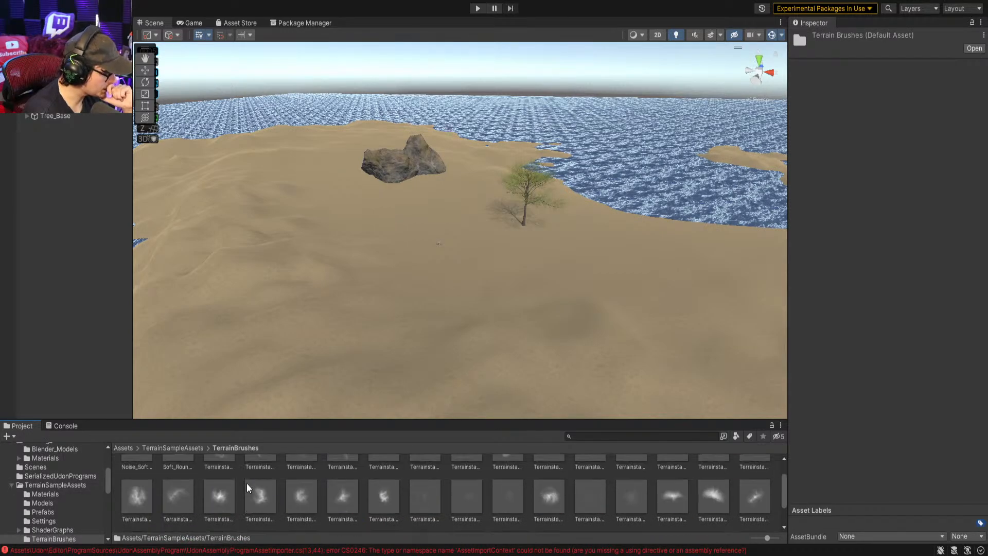
pyautogui.click(154, 448)
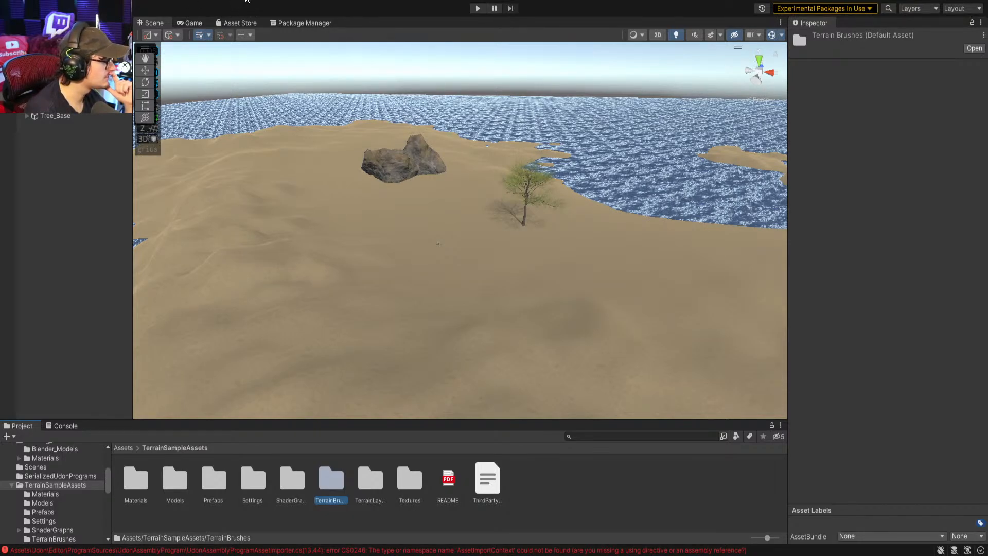
# Examine the ground layers in the TerrainLayers folder and return to the TerrainSampleAssets folder
pyautogui.click(85, 163)
pyautogui.click(364, 479)
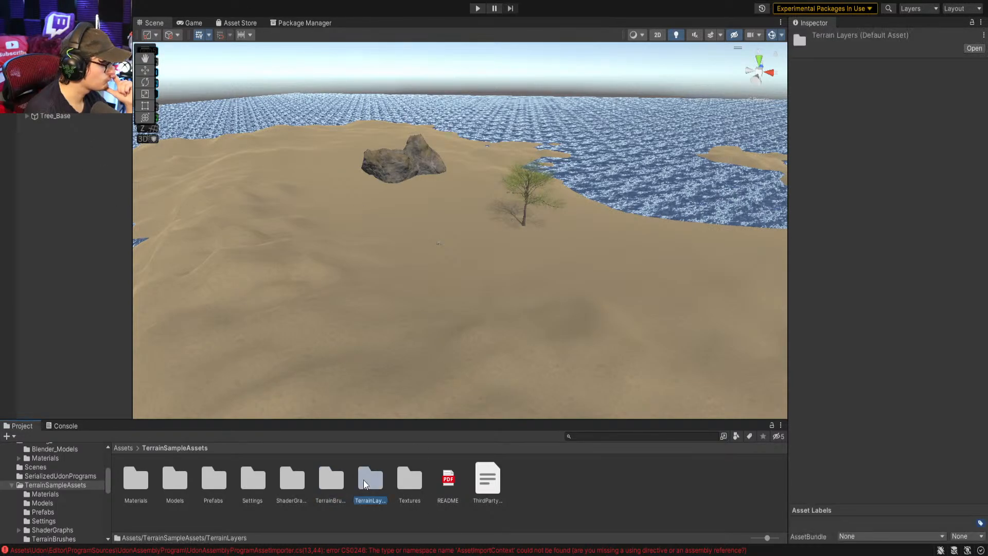
pyautogui.doubleClick(363, 479)
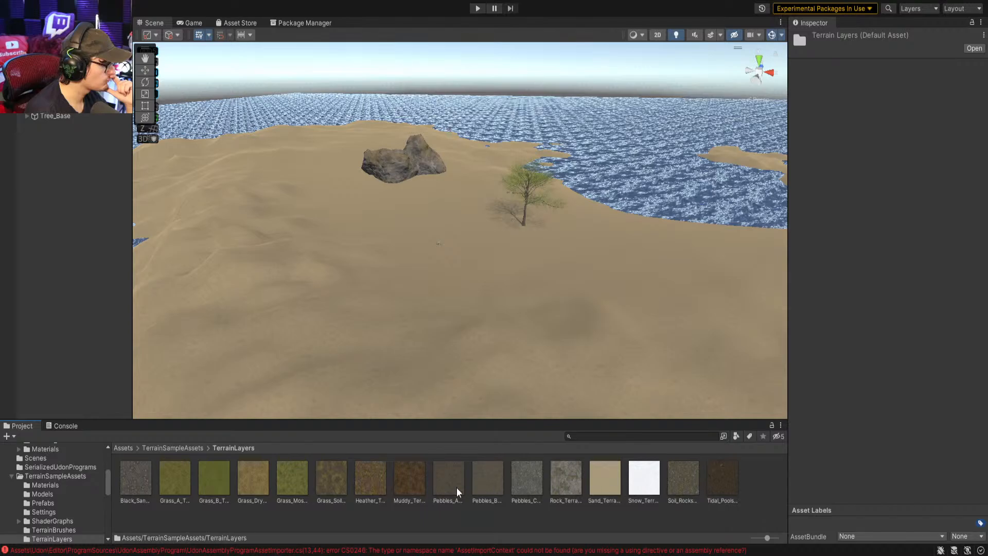
pyautogui.click(200, 448)
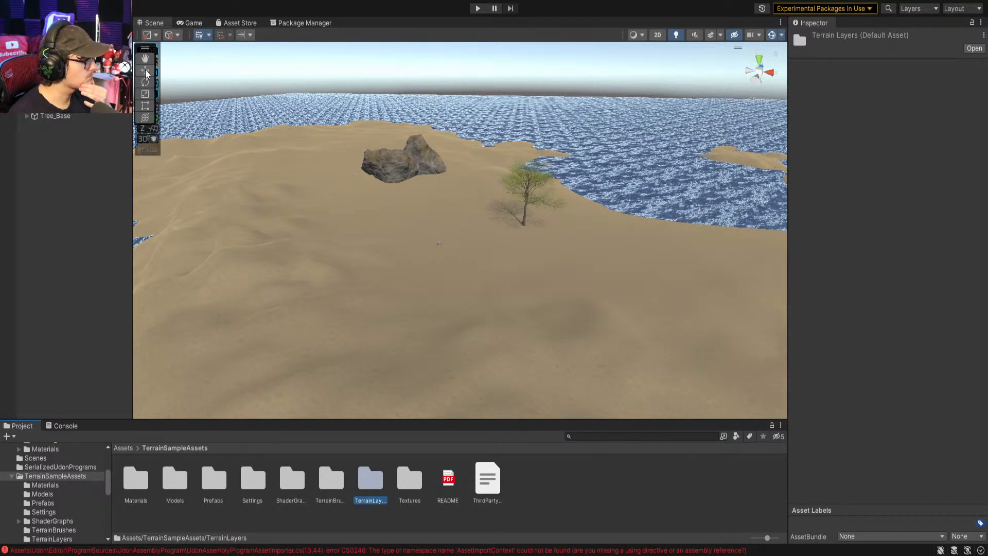
# Try to enter Play mode to test the beach scene
pyautogui.moveTo(418, 222); pyautogui.dragTo(506, 164, button='right')
pyautogui.click(477, 9)
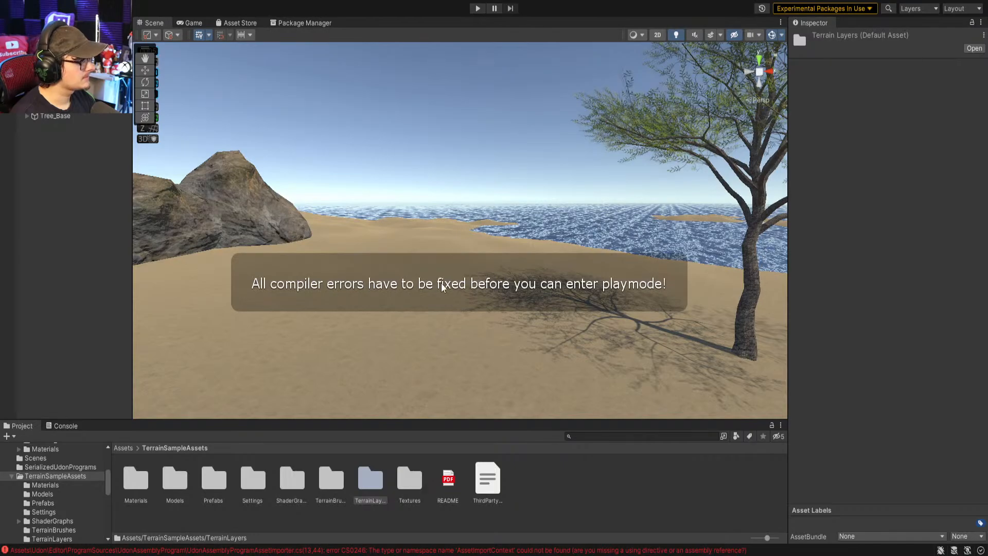
pyautogui.click(477, 9)
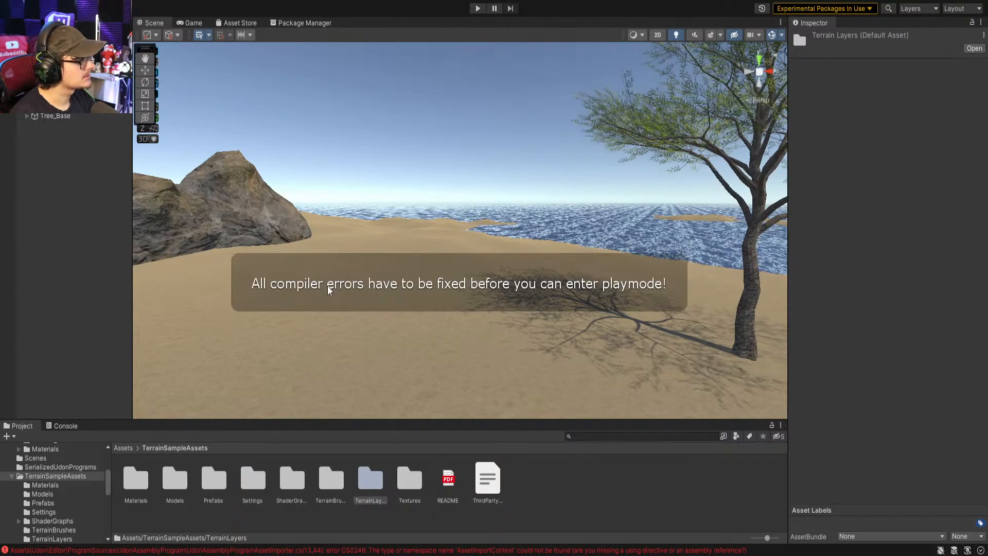
# Examine the sand, rocks, tree and shoreline of the island from ground level and from above
pyautogui.moveTo(463, 270); pyautogui.dragTo(343, 304, button='right')
pyautogui.press('s')
pyautogui.moveTo(425, 297)
pyautogui.mouseDown(button='right')
pyautogui.moveTo(278, 256)
pyautogui.moveTo(370, 264)
pyautogui.moveTo(573, 239)
pyautogui.moveTo(569, 302)
pyautogui.moveTo(485, 250)
pyautogui.moveTo(387, 247)
pyautogui.moveTo(441, 229)
pyautogui.moveTo(657, 233)
pyautogui.moveTo(659, 168)
pyautogui.moveTo(637, 179)
pyautogui.moveTo(578, 175)
pyautogui.moveTo(549, 150)
pyautogui.moveTo(556, 52)
pyautogui.moveTo(572, 534)
pyautogui.moveTo(540, 212)
pyautogui.moveTo(545, 159)
pyautogui.moveTo(658, 182)
pyautogui.moveTo(776, 180)
pyautogui.moveTo(687, 234)
pyautogui.moveTo(723, 227)
pyautogui.moveTo(648, 243)
pyautogui.moveTo(536, 221)
pyautogui.moveTo(651, 269)
pyautogui.moveTo(628, 273)
pyautogui.mouseUp(button='right')
pyautogui.press('w')
pyautogui.press('w')
pyautogui.press('q')
pyautogui.press('a')
pyautogui.press('s')
pyautogui.press('w')
pyautogui.press('s')
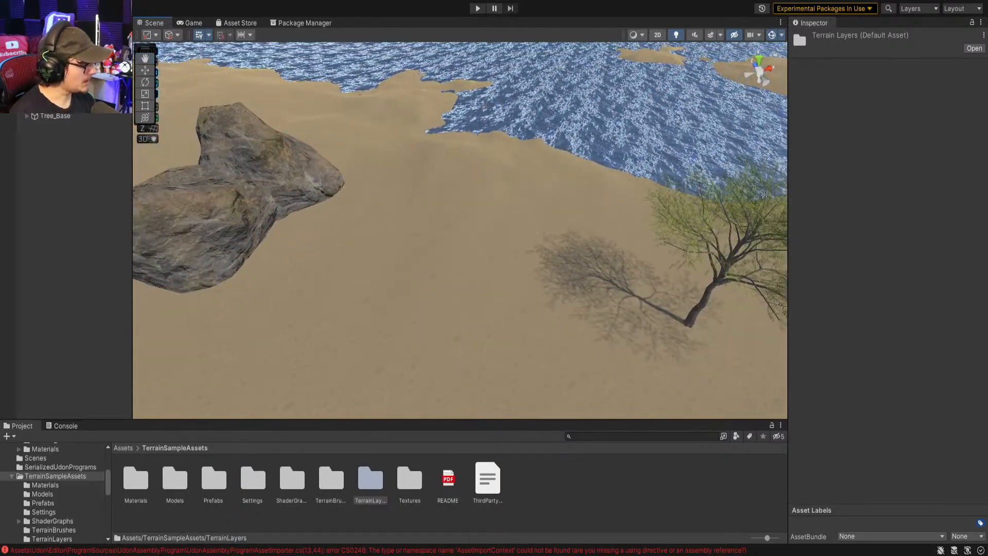
# Inspect the contents of the sample pack's Settings folder and return to TerrainSampleAssets
pyautogui.click(215, 483)
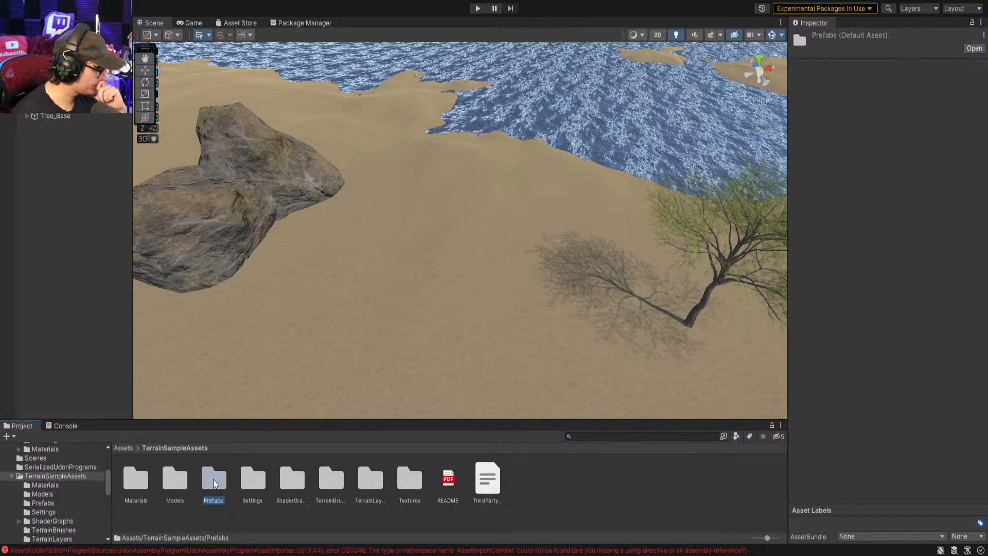
pyautogui.doubleClick(248, 484)
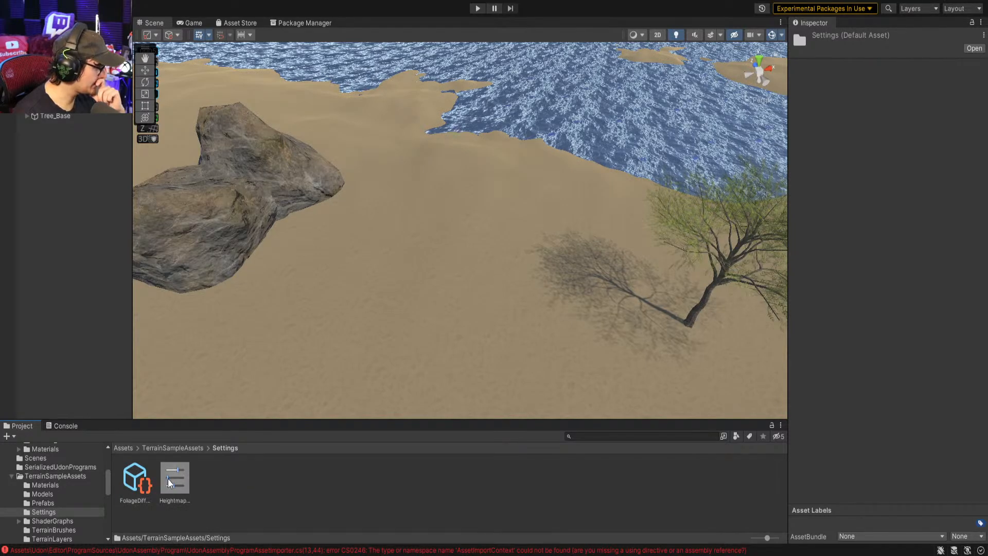
pyautogui.click(168, 450)
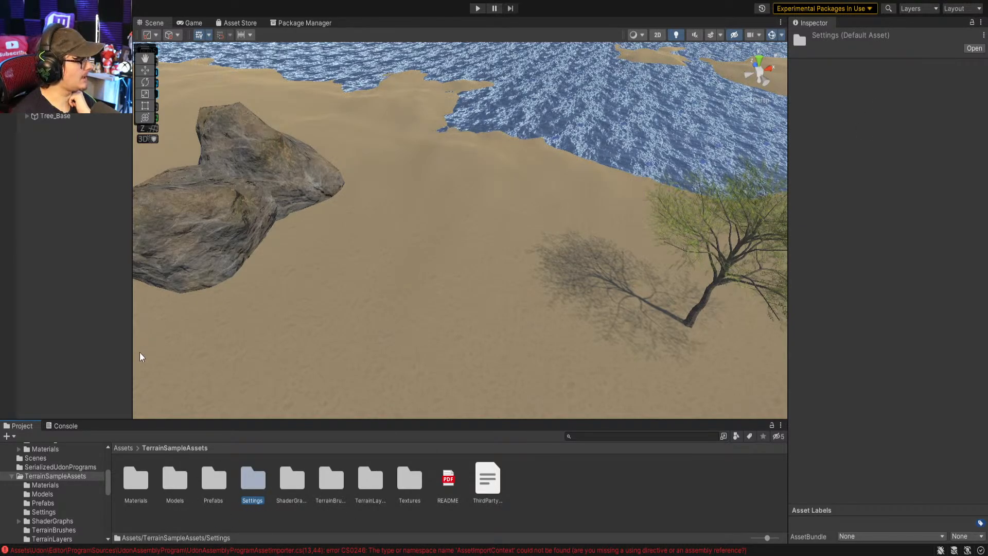
# Browse the stamp brushes in the TerrainBrushes folder and inspect the Terrainstamp_Volcano01 brush
pyautogui.doubleClick(328, 481)
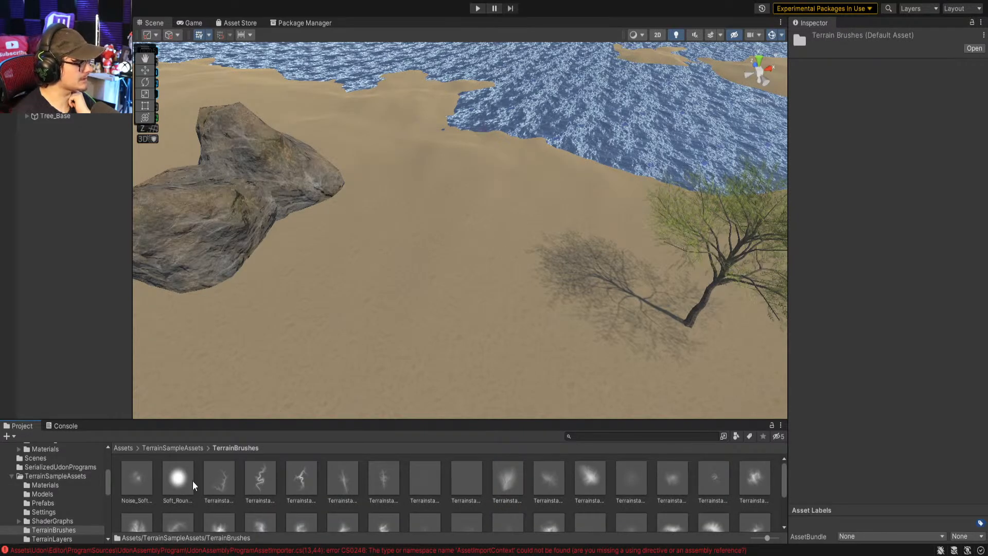
pyautogui.scroll(-1, 192, 484)
pyautogui.scroll(-1, 211, 494)
pyautogui.click(554, 507)
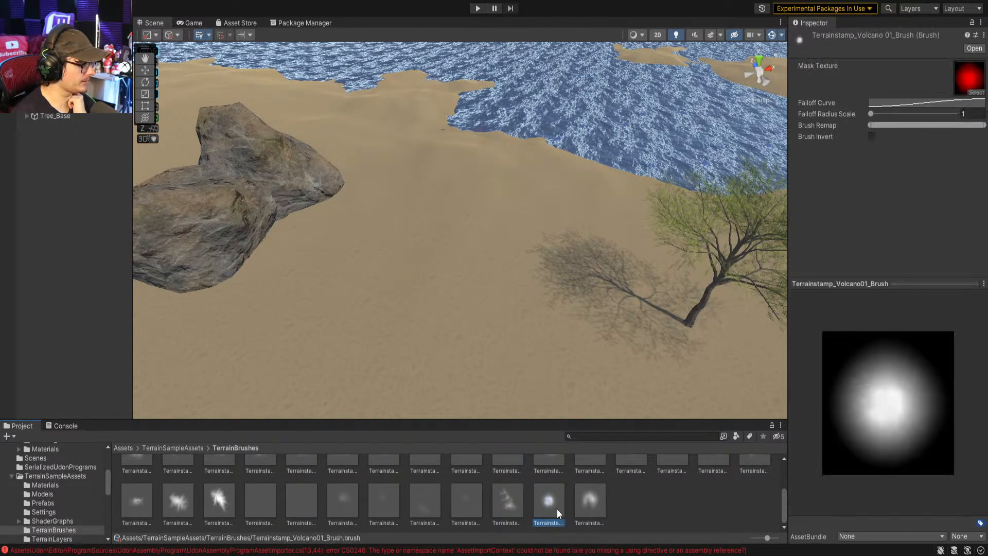
pyautogui.scroll(2, 696, 511)
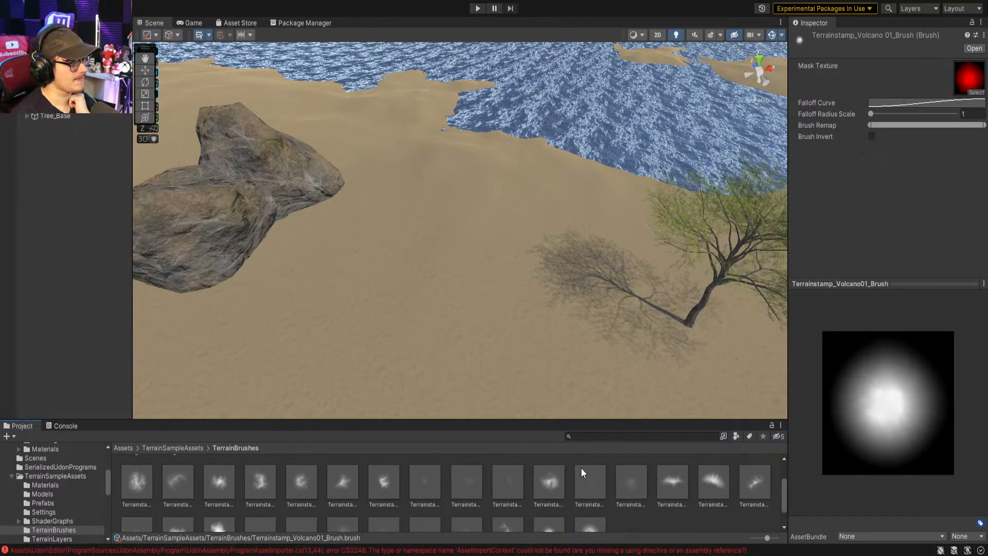
pyautogui.scroll(3, 582, 468)
# Select the island terrain and set up Raise or Lower Terrain with the Terrainstamp_Canyon05 brush
pyautogui.click(419, 261)
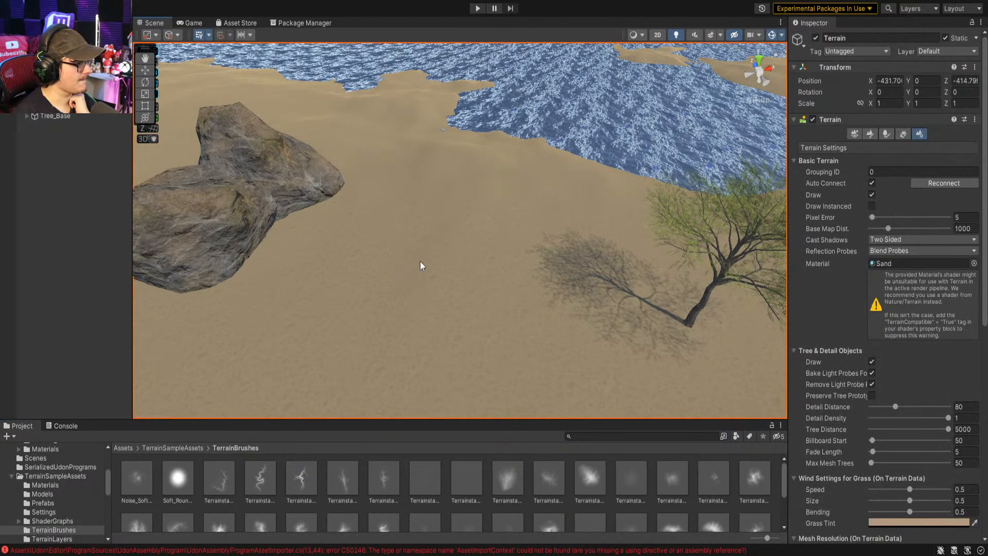
pyautogui.moveTo(335, 229); pyautogui.dragTo(476, 198, button='right')
pyautogui.scroll(-3, 844, 308)
pyautogui.scroll(-2, 853, 334)
pyautogui.scroll(5, 857, 343)
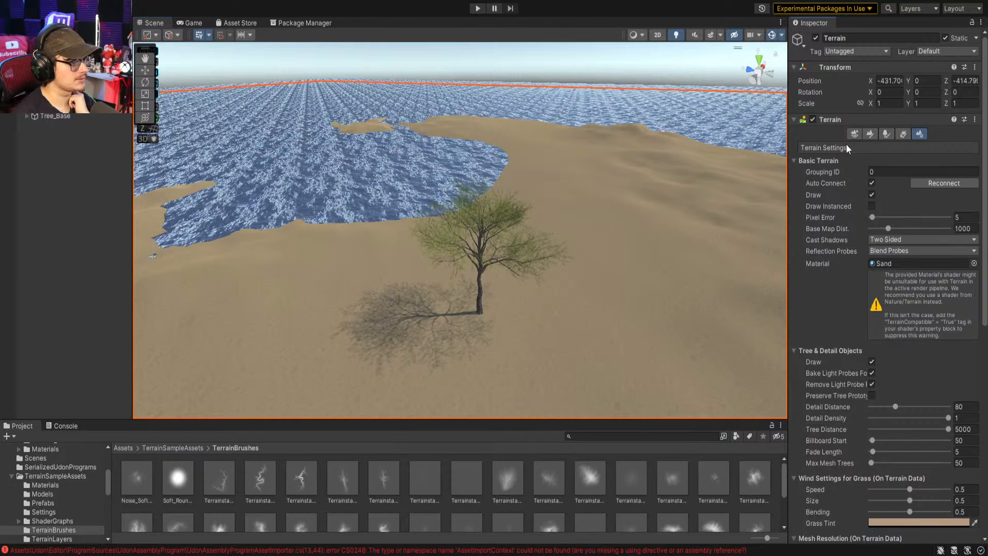
pyautogui.click(870, 134)
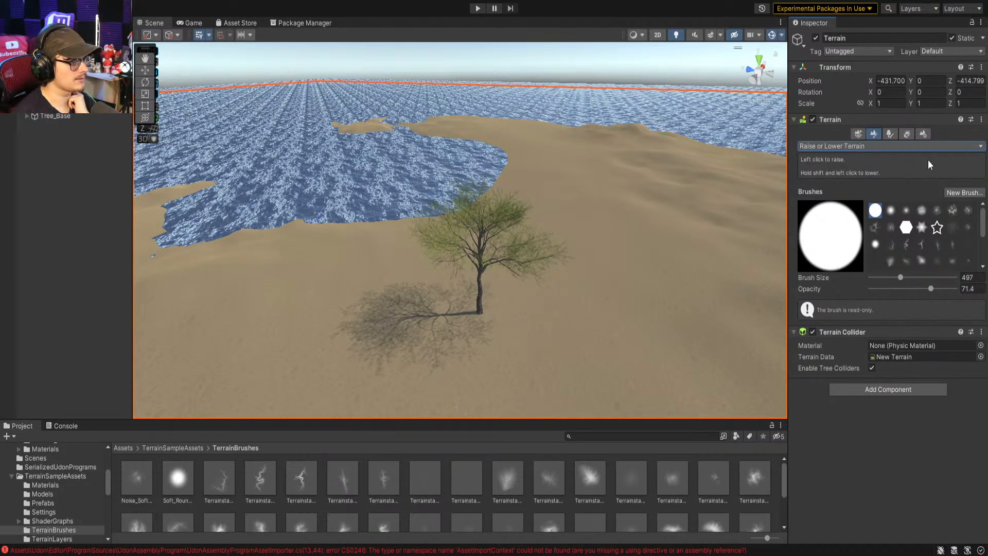
pyautogui.click(951, 243)
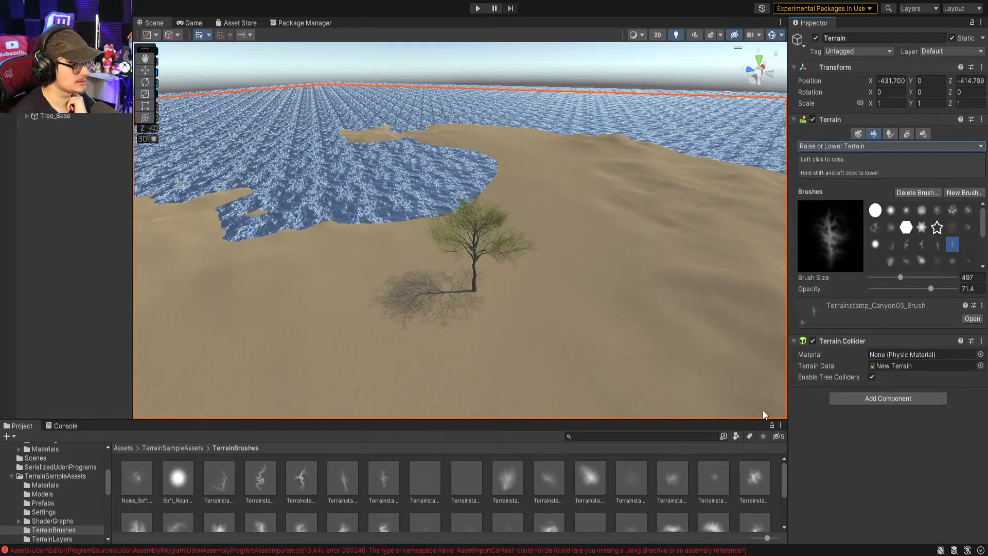
pyautogui.scroll(-1, 306, 492)
pyautogui.scroll(1, 303, 493)
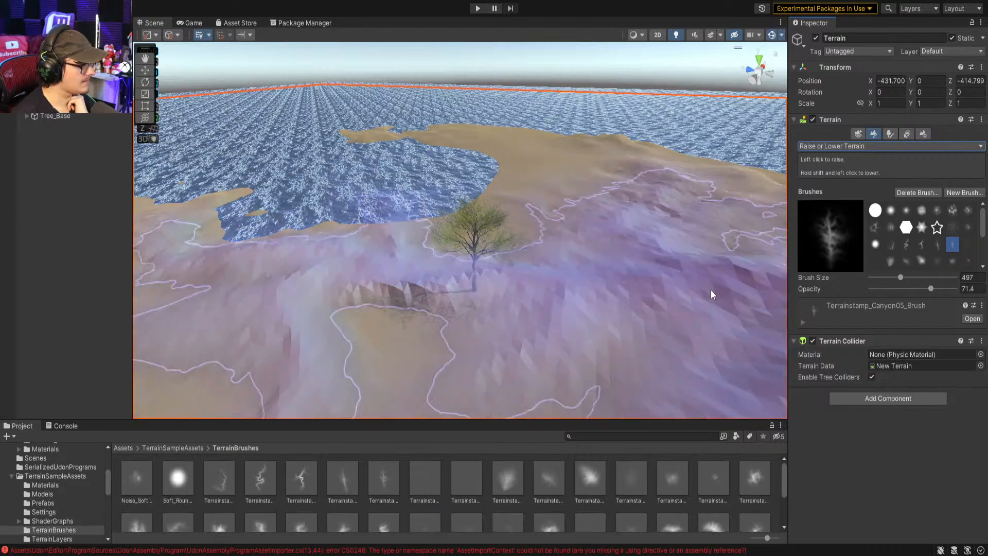
# Set the NewLayer texture's tiling size to 1 by 1 under Paint Texture
pyautogui.click(857, 147)
pyautogui.click(847, 184)
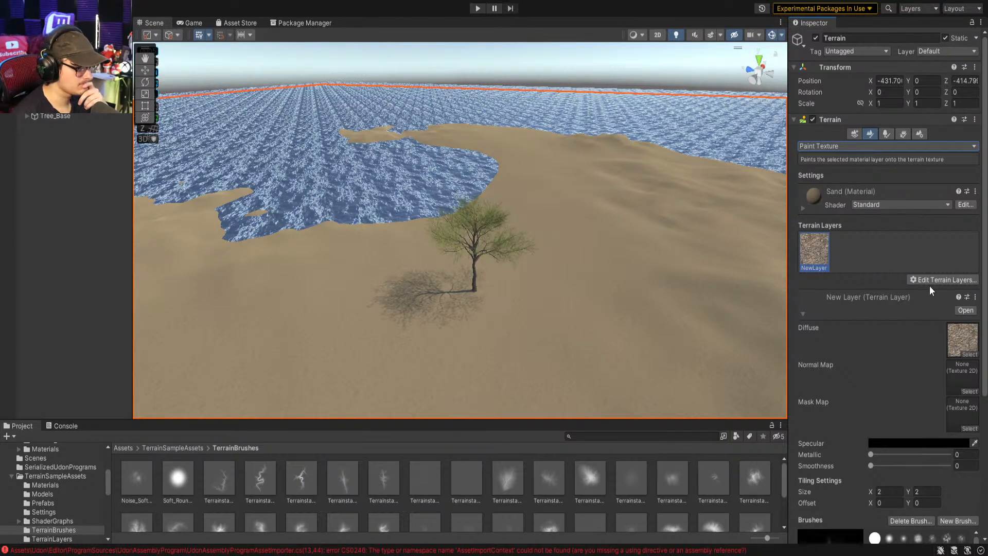
pyautogui.scroll(-5, 878, 288)
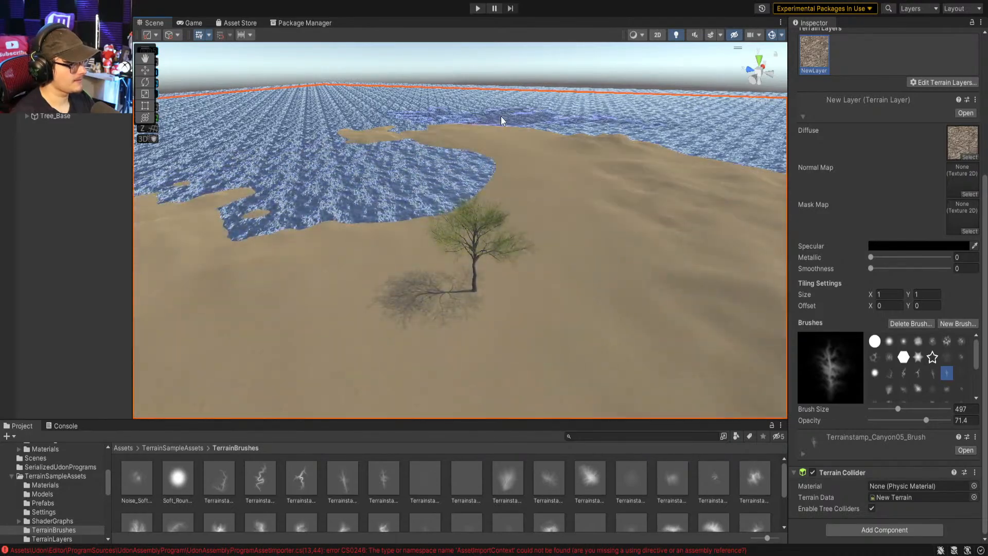
pyautogui.scroll(6, 844, 165)
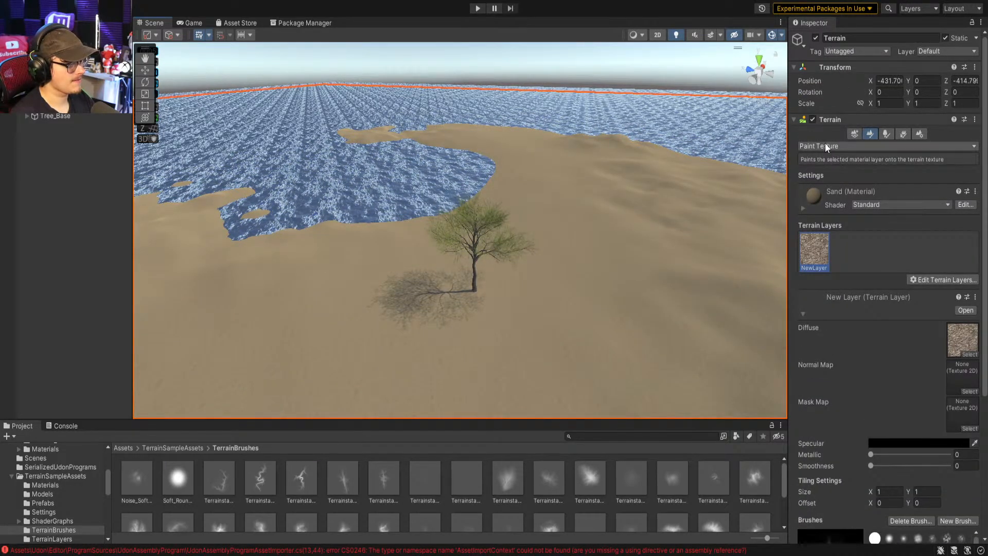
# Raise hills on the island with the Terrainstamp_Canyon05 brush and compare their scale with the reference person at ground level
pyautogui.click(830, 156)
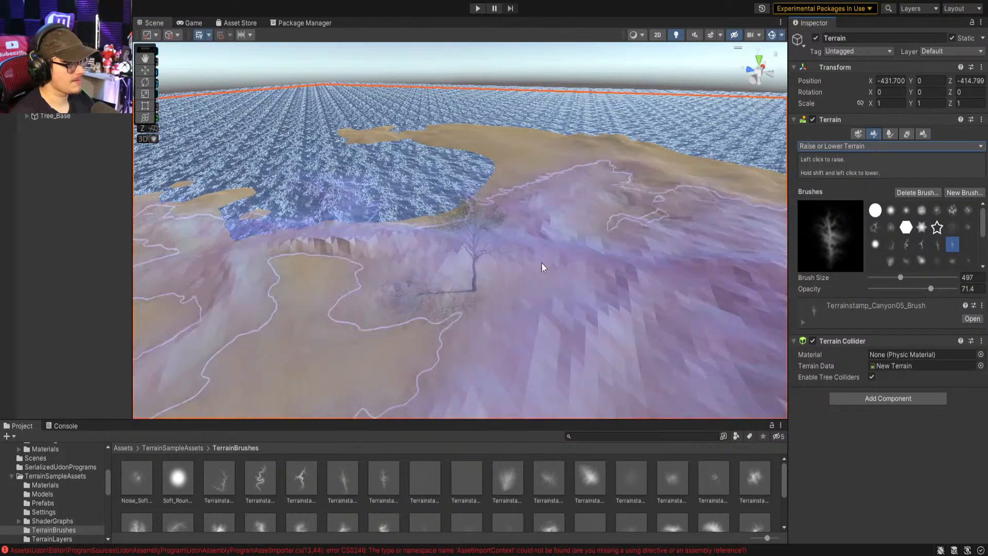
pyautogui.keyDown('alt'); pyautogui.moveTo(530, 202); pyautogui.dragTo(613, 222); pyautogui.keyUp('alt')
pyautogui.moveTo(614, 222); pyautogui.dragTo(625, 268, button='right')
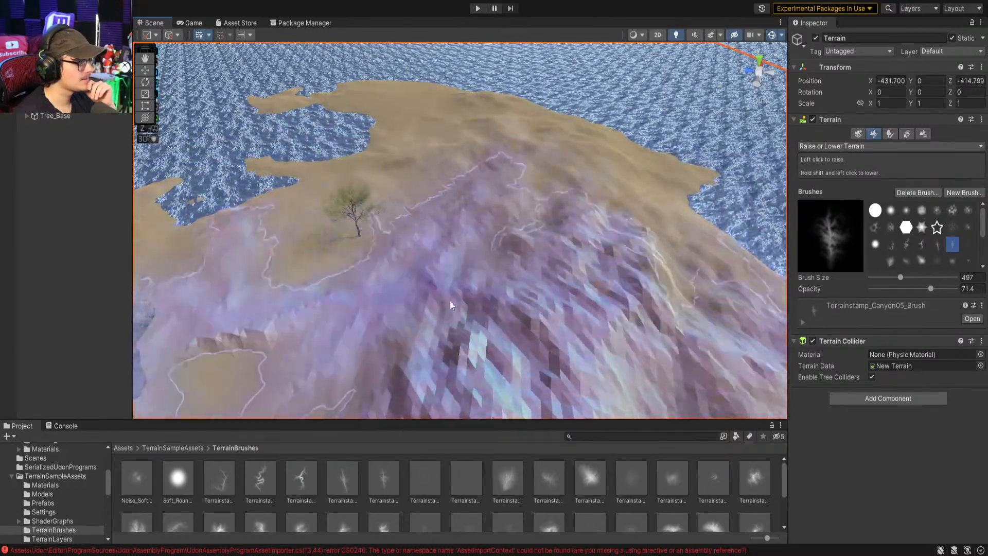
pyautogui.moveTo(452, 304); pyautogui.dragTo(355, 218, button='right')
pyautogui.moveTo(488, 222)
pyautogui.mouseDown(button='right')
pyautogui.moveTo(648, 146)
pyautogui.moveTo(576, 181)
pyautogui.mouseUp(button='right')
pyautogui.moveTo(535, 216)
pyautogui.mouseDown(button='right')
pyautogui.moveTo(645, 268)
pyautogui.moveTo(639, 300)
pyautogui.moveTo(631, 209)
pyautogui.moveTo(584, 183)
pyautogui.moveTo(496, 175)
pyautogui.moveTo(331, 214)
pyautogui.moveTo(294, 184)
pyautogui.moveTo(282, 156)
pyautogui.moveTo(555, 165)
pyautogui.moveTo(792, 145)
pyautogui.moveTo(906, 171)
pyautogui.moveTo(961, 164)
pyautogui.moveTo(87, 197)
pyautogui.moveTo(276, 230)
pyautogui.moveTo(370, 222)
pyautogui.moveTo(226, 195)
pyautogui.moveTo(549, 393)
pyautogui.moveTo(302, 388)
pyautogui.moveTo(276, 230)
pyautogui.moveTo(252, 262)
pyautogui.moveTo(287, 217)
pyautogui.moveTo(273, 231)
pyautogui.moveTo(54, 239)
pyautogui.moveTo(520, 249)
pyautogui.moveTo(514, 221)
pyautogui.moveTo(532, 224)
pyautogui.mouseUp(button='right')
pyautogui.press('w')
pyautogui.press('w')
pyautogui.press('a')
pyautogui.press('w')
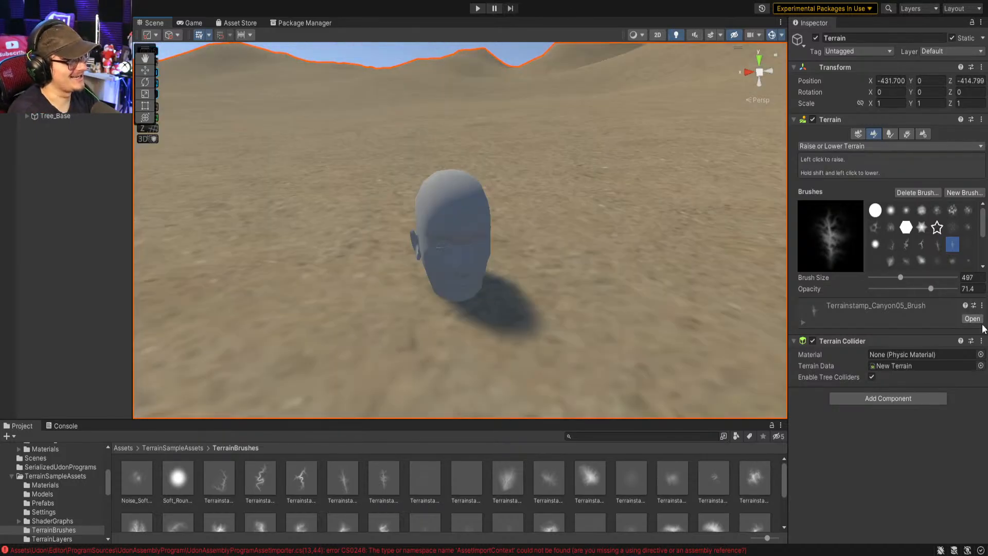
# Set the brush opacity to 100 and build up the island's mountain with the canyon brush
pyautogui.moveTo(586, 165)
pyautogui.mouseDown(button='right')
pyautogui.moveTo(516, 196)
pyautogui.moveTo(523, 190)
pyautogui.moveTo(377, 224)
pyautogui.moveTo(448, 220)
pyautogui.moveTo(624, 242)
pyautogui.moveTo(721, 236)
pyautogui.mouseUp(button='right')
pyautogui.press('w')
pyautogui.press('s')
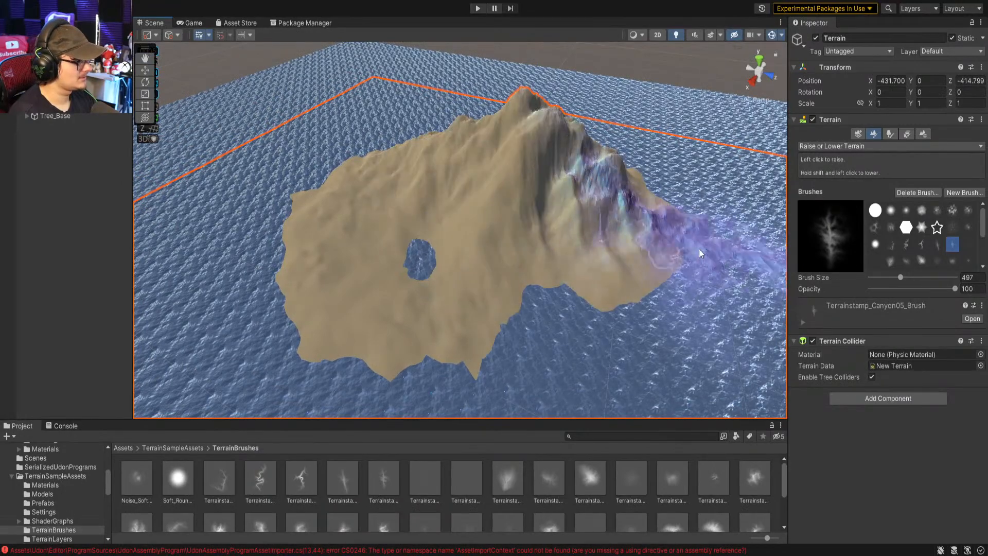
pyautogui.press('w')
# Examine the mountain's ridges, the inland pool and the island's shoreline from several angles
pyautogui.moveTo(630, 201); pyautogui.dragTo(800, 69, button='right')
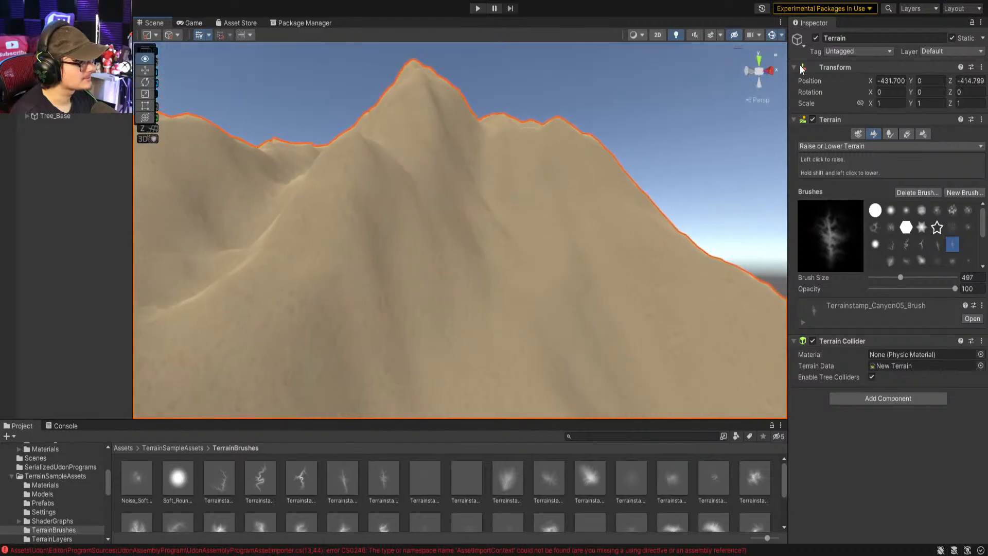
pyautogui.press('s')
pyautogui.moveTo(705, 69); pyautogui.dragTo(509, 152, button='right')
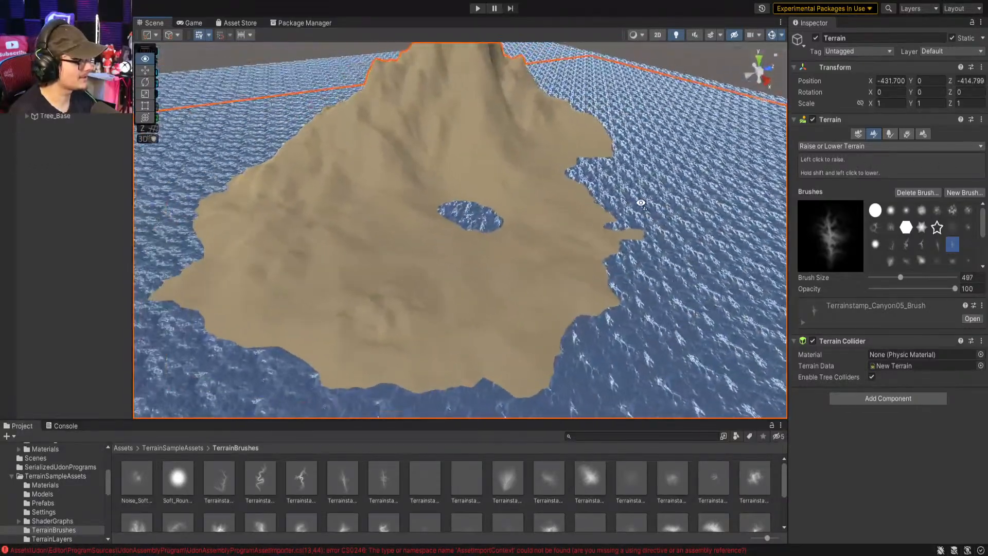
pyautogui.moveTo(640, 203); pyautogui.dragTo(640, 192, button='right')
pyautogui.moveTo(240, 62); pyautogui.dragTo(450, 135, button='right')
pyautogui.press('s')
pyautogui.press('s')
pyautogui.press('a')
pyautogui.press('s')
pyautogui.press('w')
pyautogui.press('s')
pyautogui.press('w')
# Select the two buried rocks and raise them above the mountainside to a Y position of about 80.2
pyautogui.click(372, 167)
pyautogui.moveTo(372, 168); pyautogui.dragTo(532, 163, button='right')
pyautogui.press('s')
pyautogui.keyDown('shift'); pyautogui.click(517, 124); pyautogui.keyUp('shift')
pyautogui.press('s')
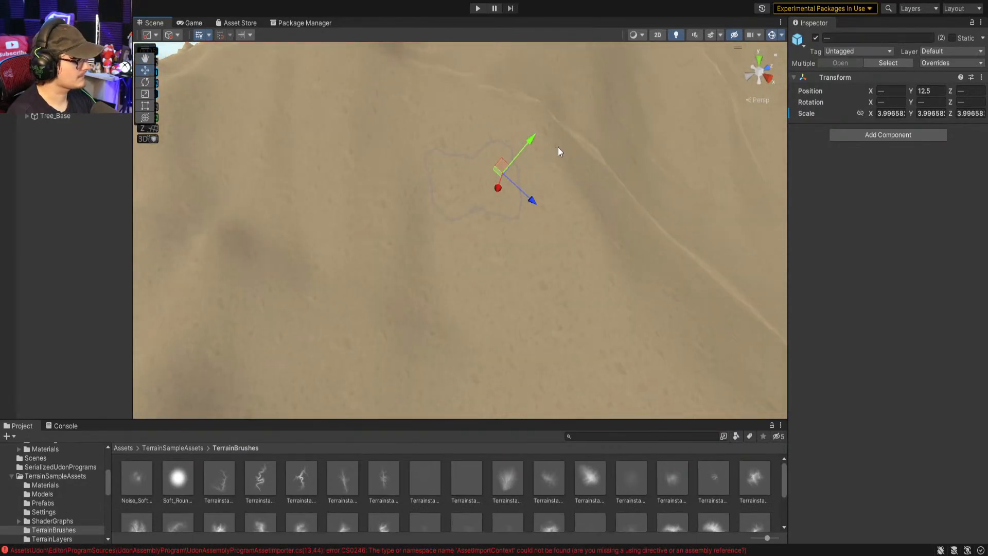
pyautogui.moveTo(533, 138); pyautogui.dragTo(512, 39)
pyautogui.press('s')
pyautogui.moveTo(527, 146); pyautogui.dragTo(483, 133, button='right')
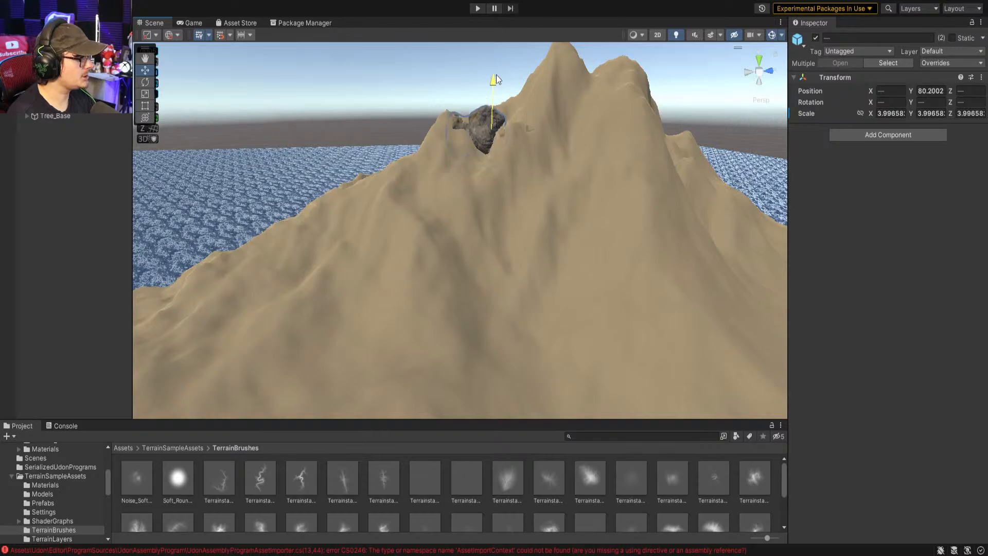
# Shift the two rocks horizontally so they sit partly embedded in the mountain slope
pyautogui.moveTo(502, 149); pyautogui.dragTo(474, 241, button='right')
pyautogui.press('a')
pyautogui.press('w')
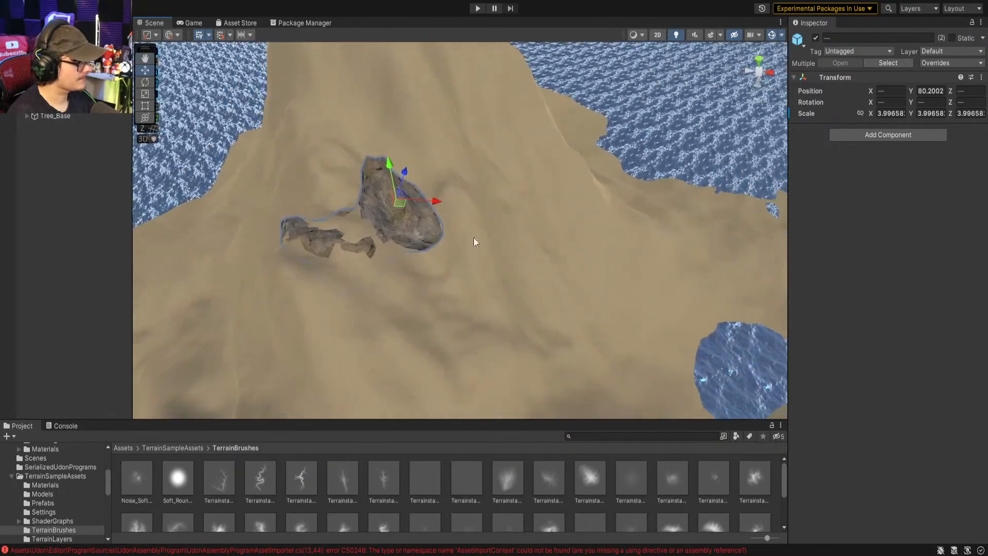
pyautogui.moveTo(455, 233); pyautogui.dragTo(455, 183)
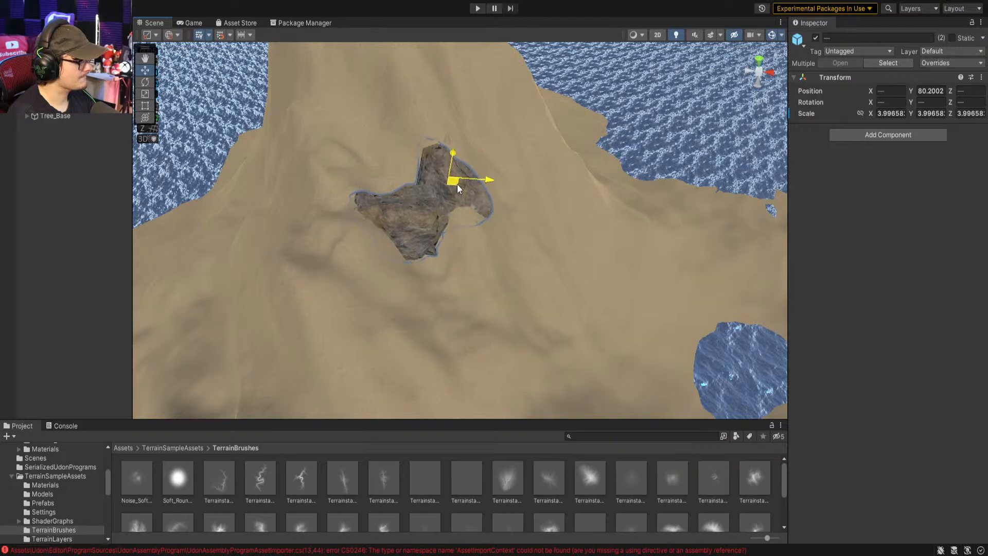
# Review the whole island and the rocks on the mountain in a maximized Scene view, then restore the layout
pyautogui.moveTo(458, 184); pyautogui.dragTo(449, 216, button='right')
pyautogui.press('`')
pyautogui.hotkey('shift', 'space')
pyautogui.press('w')
pyautogui.press('s')
pyautogui.press('w')
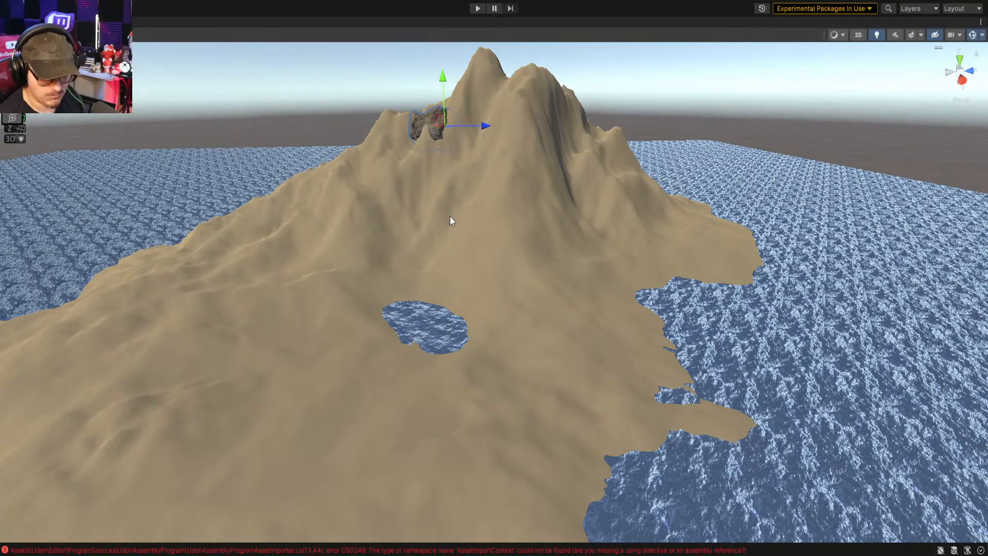
pyautogui.moveTo(449, 216); pyautogui.dragTo(587, 212, button='right')
pyautogui.press('w')
pyautogui.press('s')
pyautogui.hotkey('shift', 'space')
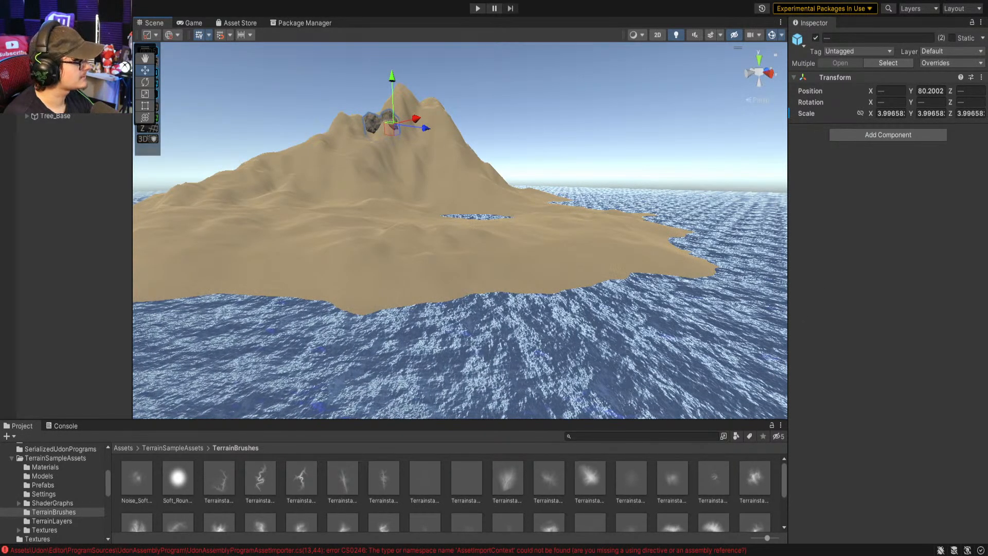
# Select the Terrain and open its Paint Details tool to check the detail options
pyautogui.click(52, 71)
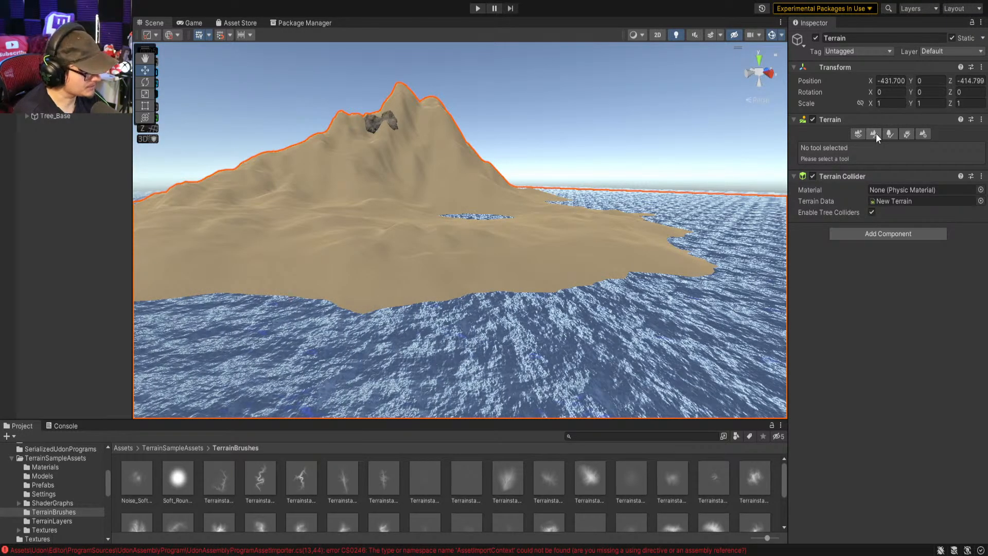
pyautogui.click(907, 134)
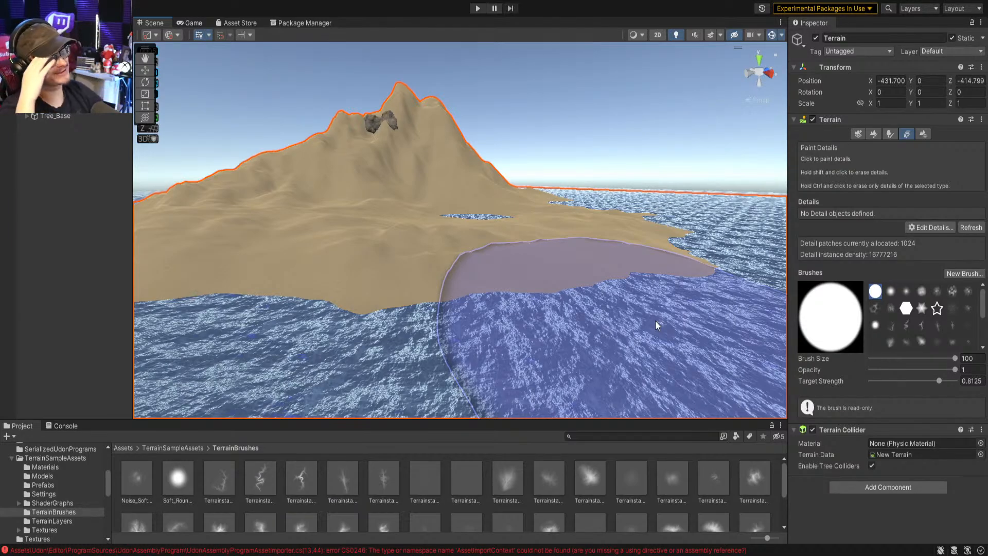
pyautogui.moveTo(656, 325); pyautogui.dragTo(854, 353, button='right')
pyautogui.press('w')
# Maximize the Scene view and examine the slopes, the pool and the ground around the reference person
pyautogui.hotkey('shift', 'space')
pyautogui.moveTo(591, 285); pyautogui.dragTo(838, 233, button='right')
pyautogui.press('w')
pyautogui.click(497, 186)
pyautogui.moveTo(498, 278); pyautogui.dragTo(759, 204, button='right')
pyautogui.press('s')
pyautogui.press('w')
pyautogui.click(758, 203)
pyautogui.moveTo(606, 250); pyautogui.dragTo(278, 388)
pyautogui.moveTo(638, 288); pyautogui.dragTo(514, 303, button='right')
pyautogui.moveTo(712, 276); pyautogui.dragTo(180, 351)
pyautogui.moveTo(576, 224); pyautogui.dragTo(420, 206, button='right')
pyautogui.press('w')
pyautogui.moveTo(405, 350); pyautogui.dragTo(408, 343)
pyautogui.moveTo(415, 305); pyautogui.dragTo(416, 305)
pyautogui.moveTo(416, 304); pyautogui.dragTo(666, 307, button='right')
pyautogui.press('s')
pyautogui.moveTo(494, 294); pyautogui.dragTo(493, 251)
pyautogui.moveTo(494, 251); pyautogui.dragTo(800, 223, button='right')
pyautogui.press('w')
pyautogui.scroll(-3, 635, 169)
pyautogui.scroll(-6, 635, 172)
pyautogui.scroll(3, 572, 170)
pyautogui.press('w')
pyautogui.scroll(-3, 895, 159)
pyautogui.scroll(2, 895, 159)
pyautogui.press('s')
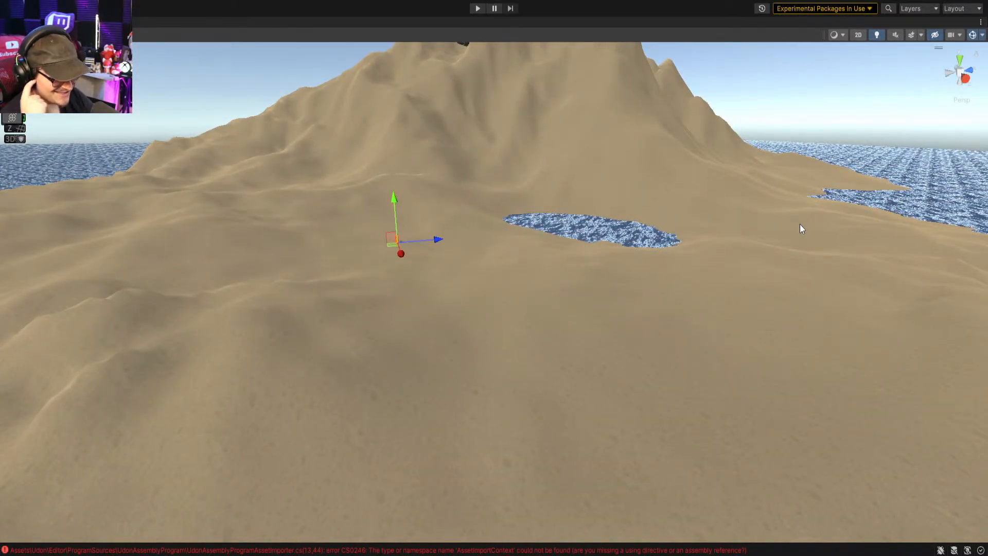
# Look over the island's coastline and mountain from above, then restore the normal editor layout
pyautogui.moveTo(776, 221); pyautogui.dragTo(630, 251, button='right')
pyautogui.scroll(3, 536, 260)
pyautogui.press('s')
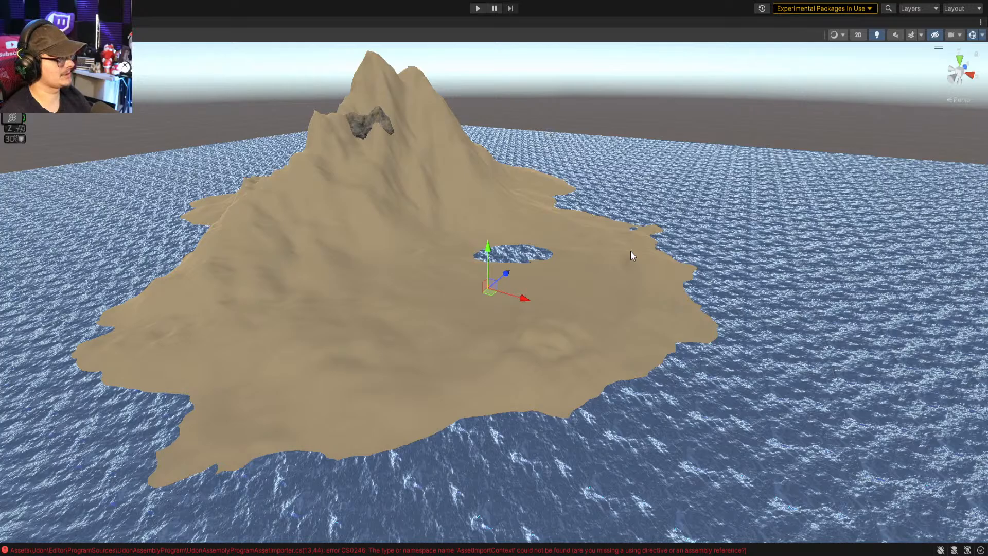
pyautogui.moveTo(525, 182); pyautogui.dragTo(556, 161, button='right')
pyautogui.press('w')
pyautogui.moveTo(507, 248); pyautogui.dragTo(491, 252, button='right')
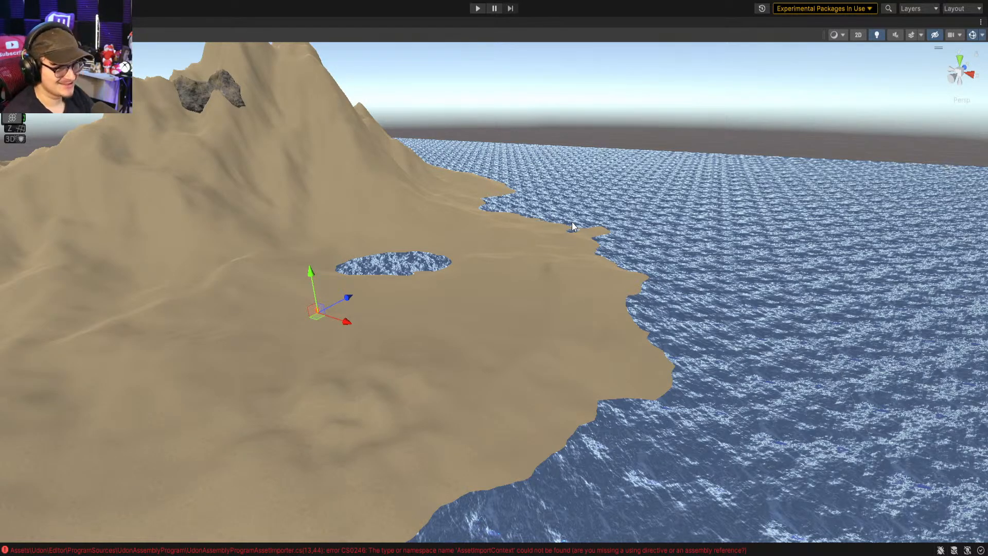
pyautogui.keyDown('alt'); pyautogui.moveTo(498, 269); pyautogui.dragTo(461, 227); pyautogui.keyUp('alt')
pyautogui.hotkey('shift', 'space')
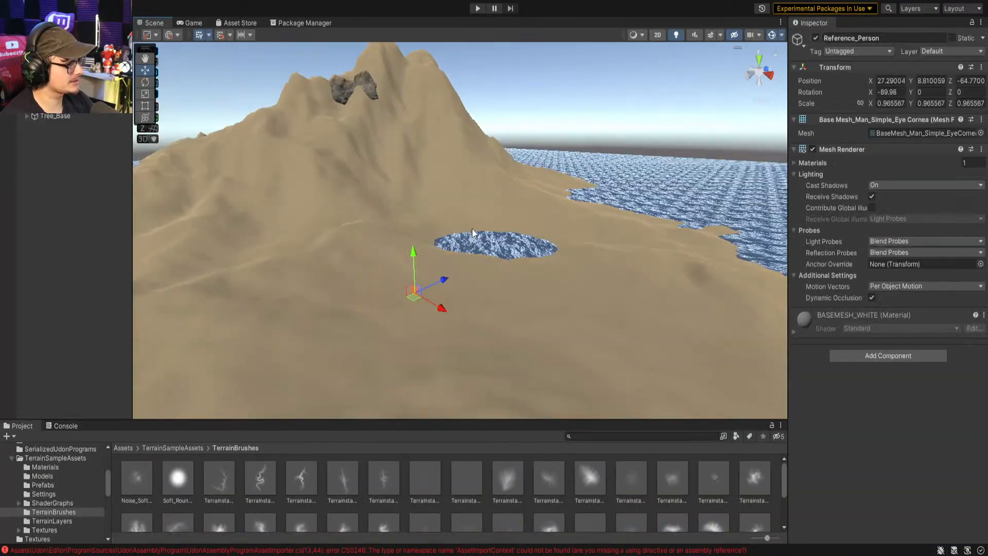
# Check the Terrain and the two mountain rocks in the Inspector, then clear the selection
pyautogui.moveTo(478, 224); pyautogui.dragTo(452, 242, button='right')
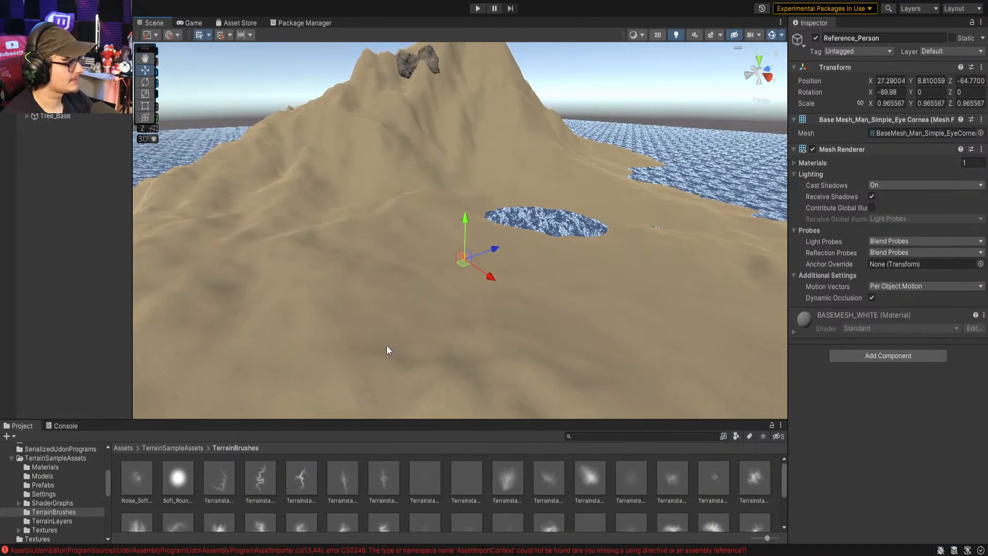
pyautogui.scroll(3, 70, 483)
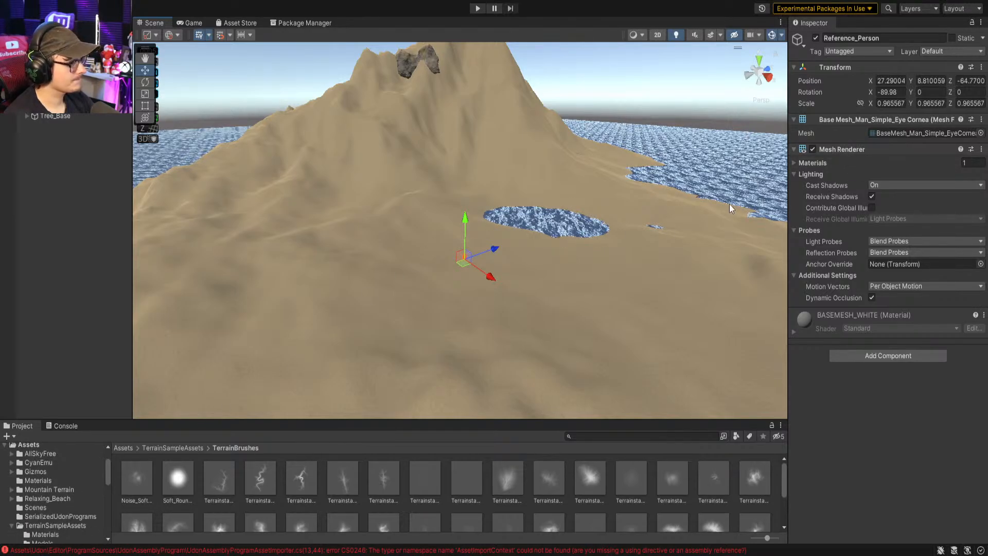
pyautogui.click(54, 80)
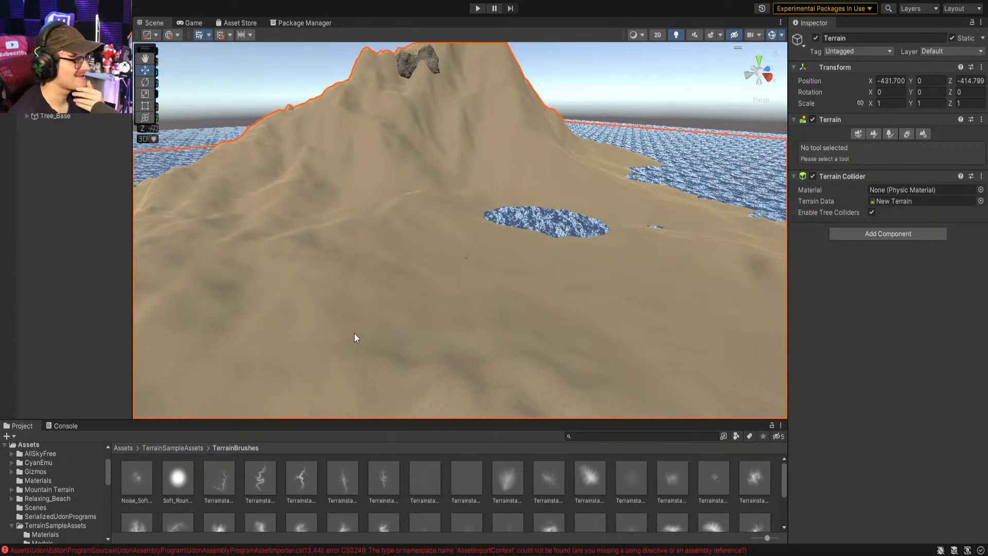
pyautogui.moveTo(421, 297); pyautogui.dragTo(353, 269, button='right')
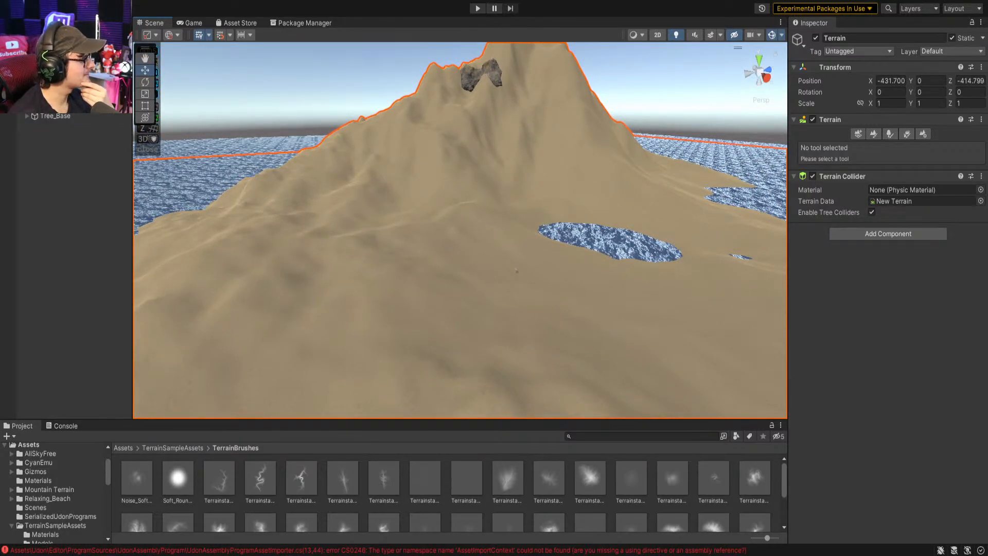
pyautogui.click(55, 98)
pyautogui.keyDown('ctrl'); pyautogui.click(55, 106); pyautogui.keyUp('ctrl')
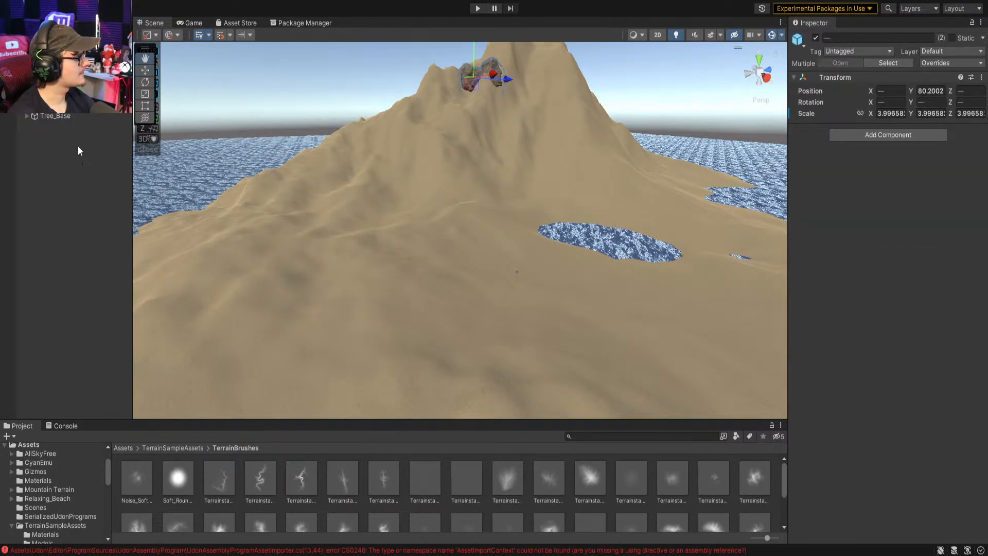
pyautogui.click(79, 237)
pyautogui.moveTo(625, 238); pyautogui.dragTo(456, 225, button='right')
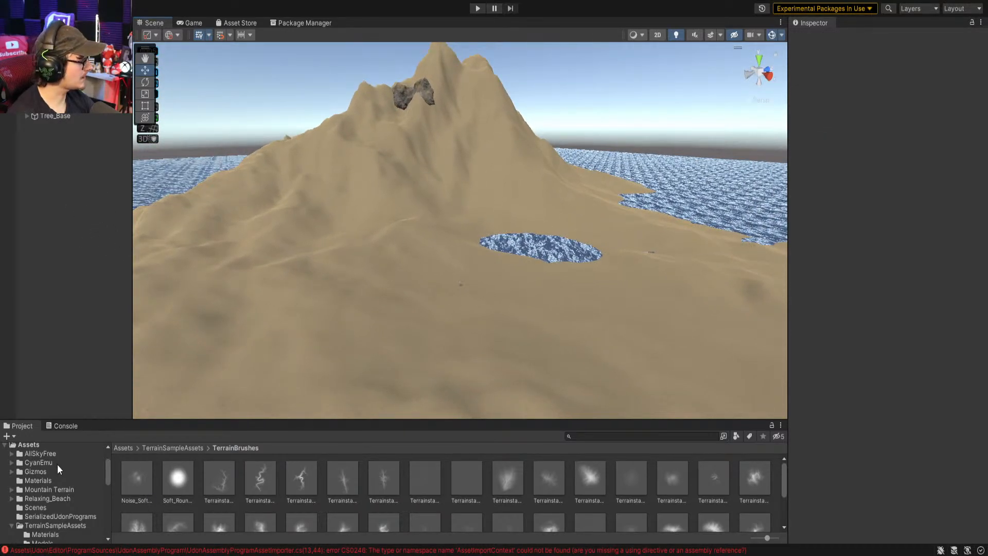
# Create a folder named Terrain inside the Relaxing_Beach assets folder and open it
pyautogui.scroll(3, 34, 473)
pyautogui.click(35, 478)
pyautogui.scroll(-3, 57, 489)
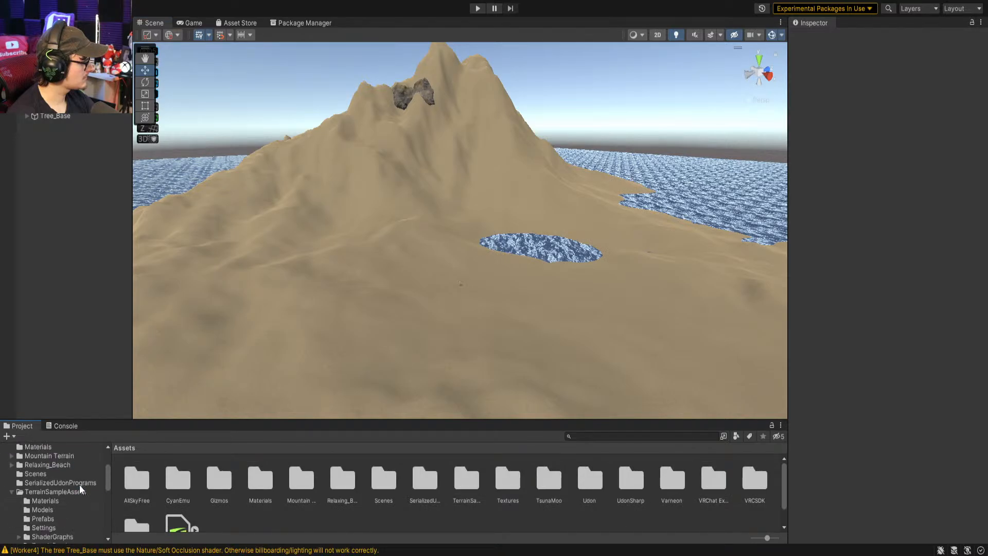
pyautogui.click(47, 465)
pyautogui.click(229, 483)
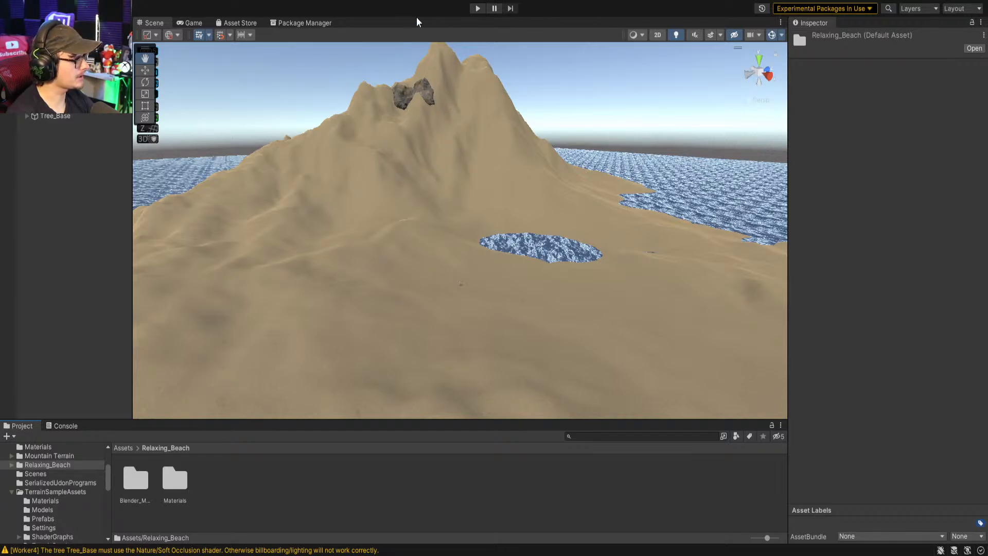
pyautogui.hotkey('ctrl', 'shift', 'n')
pyautogui.write('Terrain')
pyautogui.press('Return')
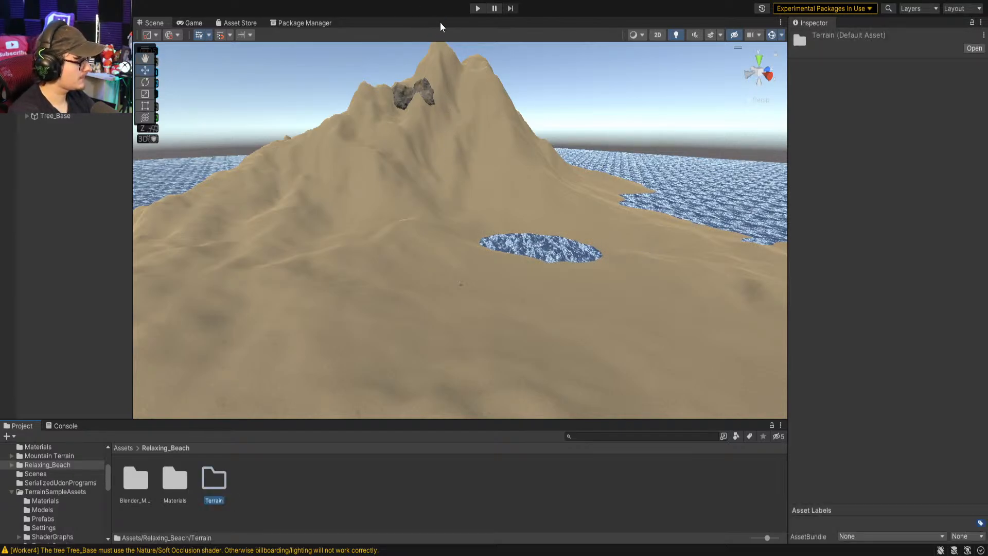
pyautogui.doubleClick(215, 484)
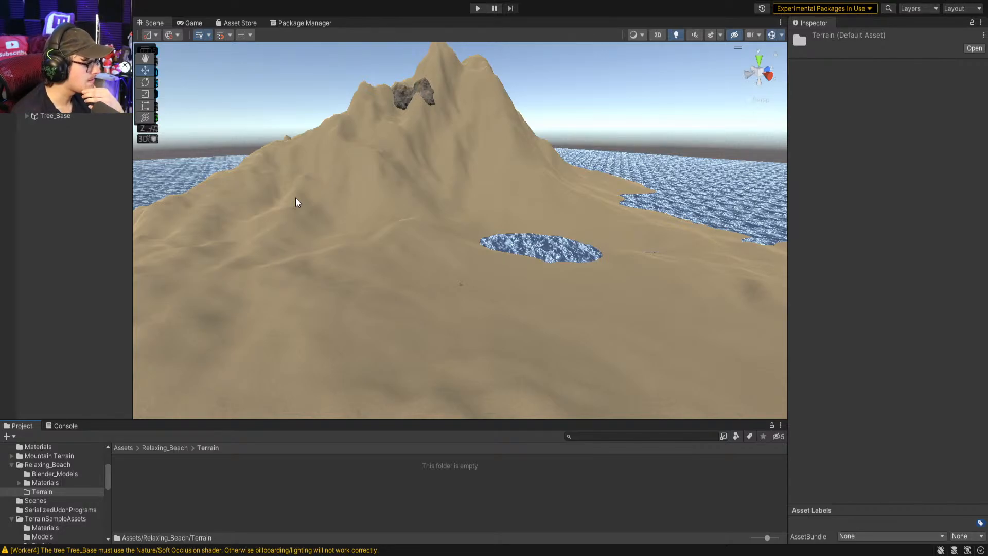
# Create a new Terrain Layer named Rock in the Terrain folder
pyautogui.click(487, 550)
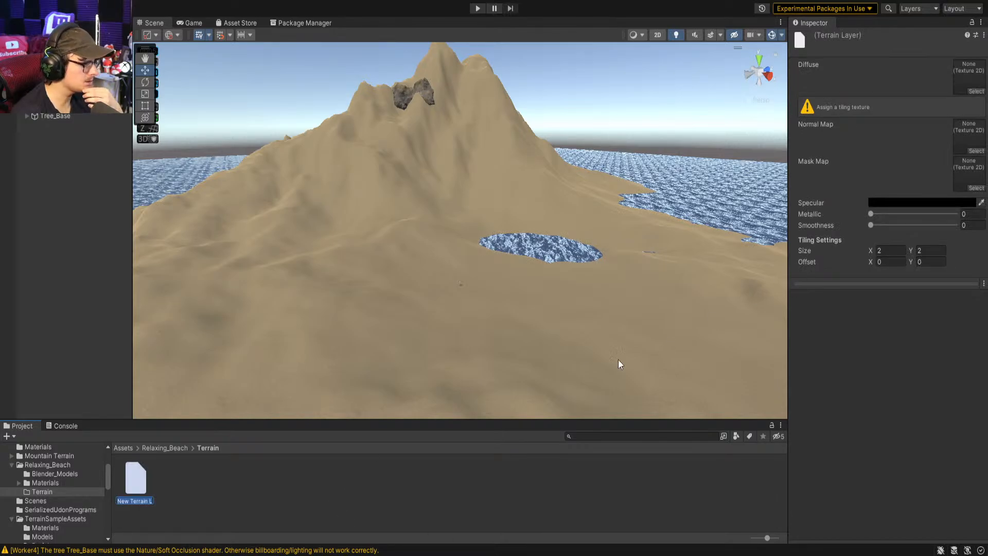
pyautogui.write('Rock')
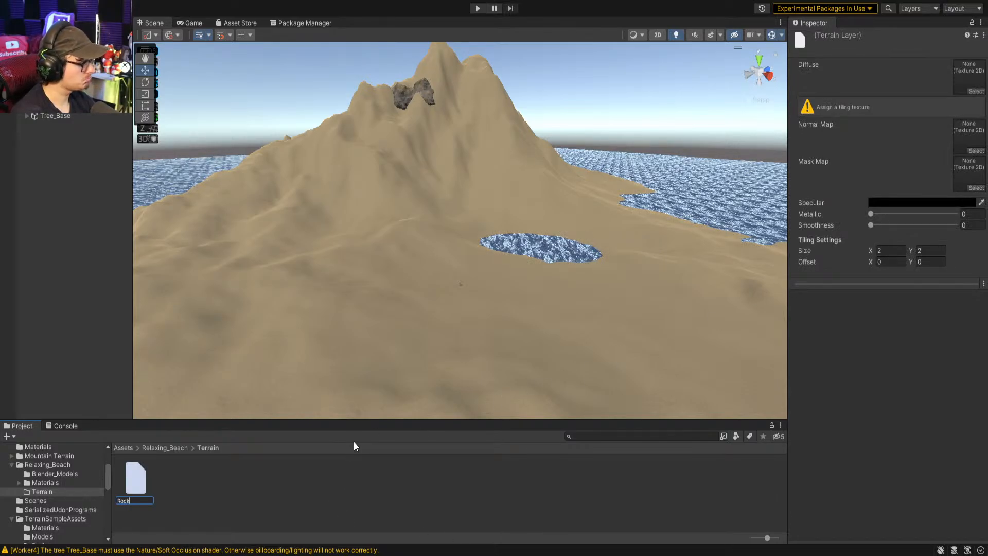
pyautogui.press('Return')
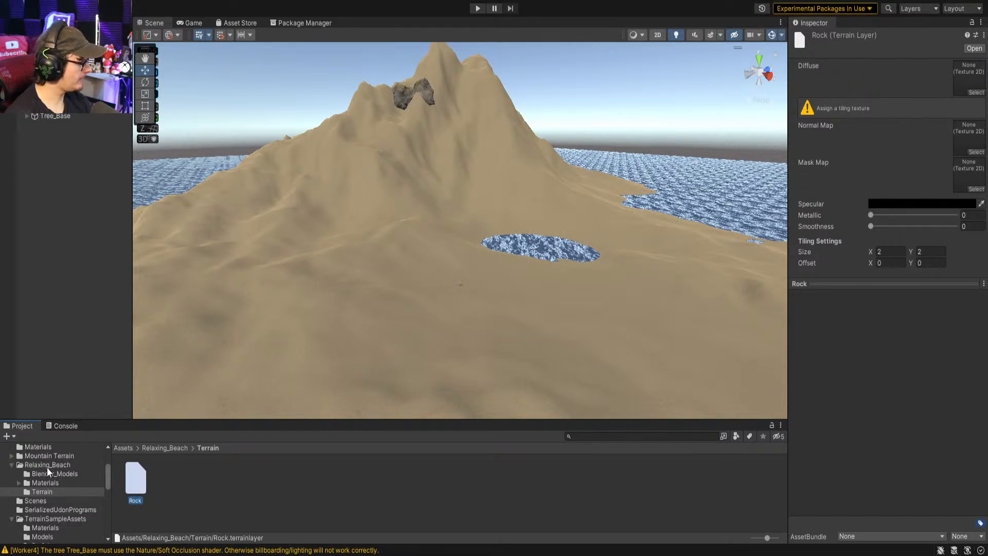
# Check the stone_03 material and textures and the Texture folder in Mountain Terrain, and return to the Relaxing_Beach Terrain folder
pyautogui.click(11, 455)
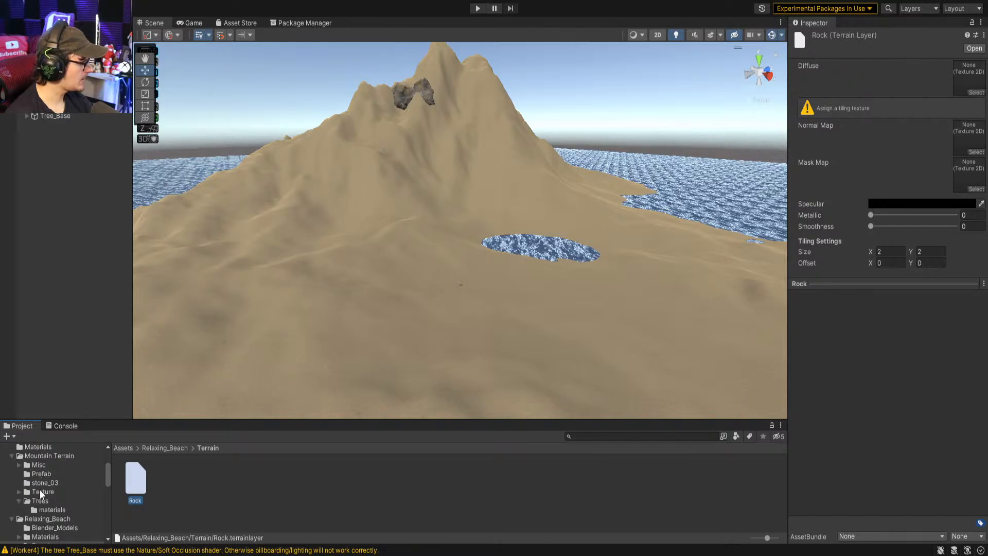
pyautogui.click(42, 482)
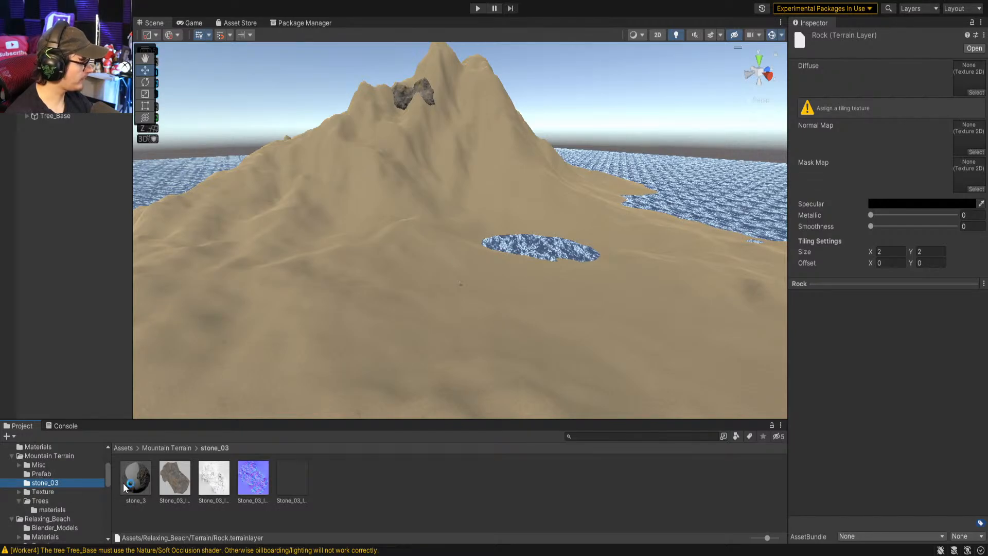
pyautogui.click(174, 477)
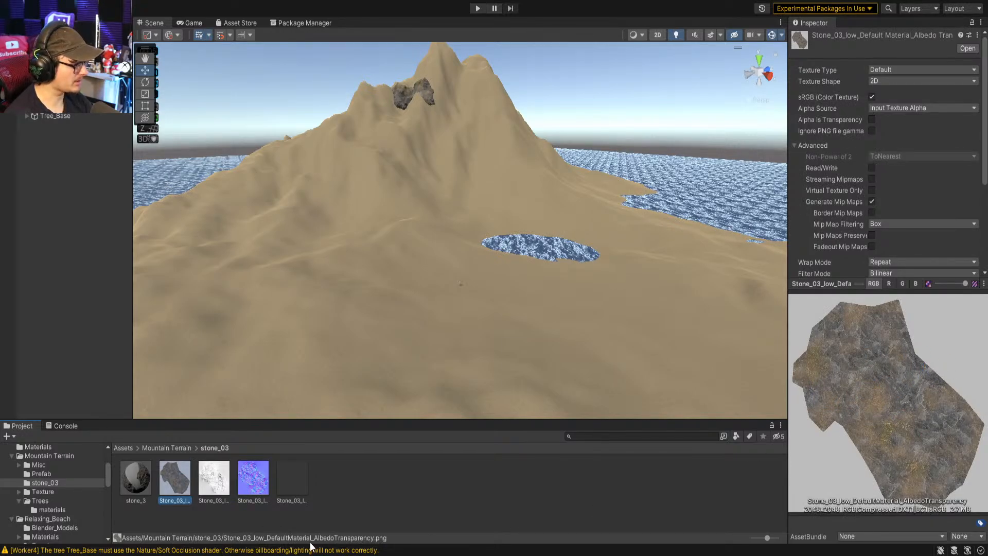
pyautogui.click(140, 477)
pyautogui.moveTo(844, 412); pyautogui.dragTo(950, 413)
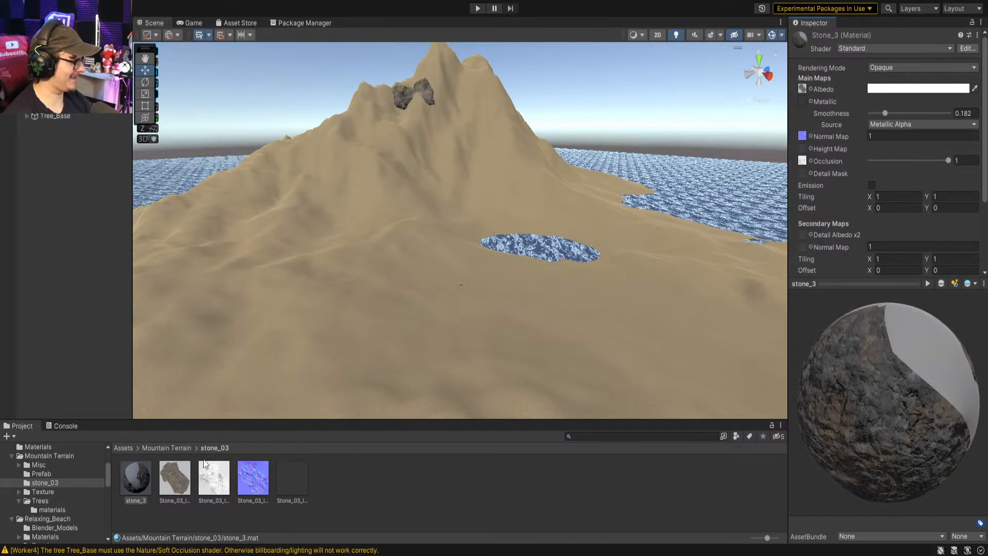
pyautogui.click(45, 492)
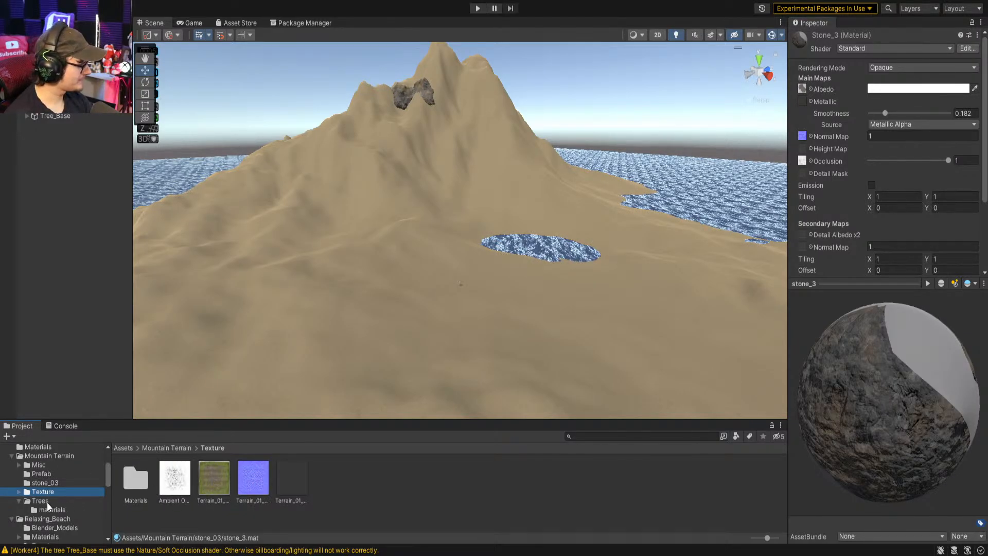
pyautogui.scroll(-3, 57, 514)
pyautogui.click(51, 510)
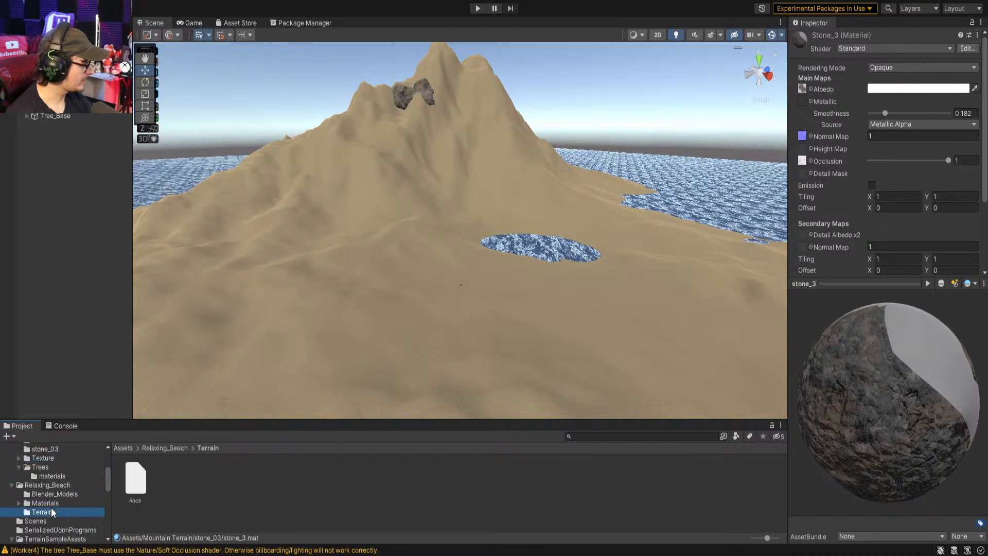
# Import the Rock050_1K Color, AmbientOcclusion, Displacement and NormalGL textures into the Relaxing_Beach Terrain folder
pyautogui.click(206, 486)
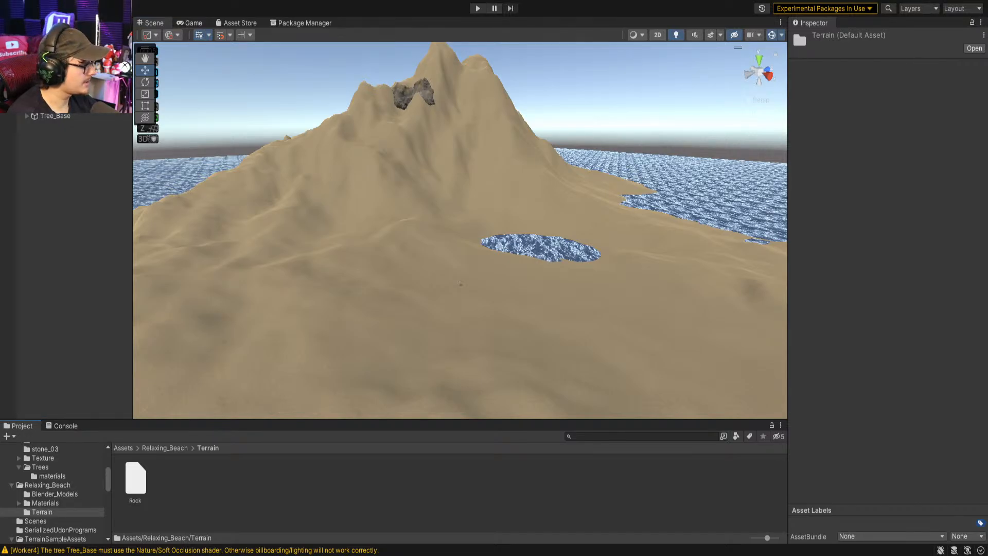
pyautogui.click(195, 491)
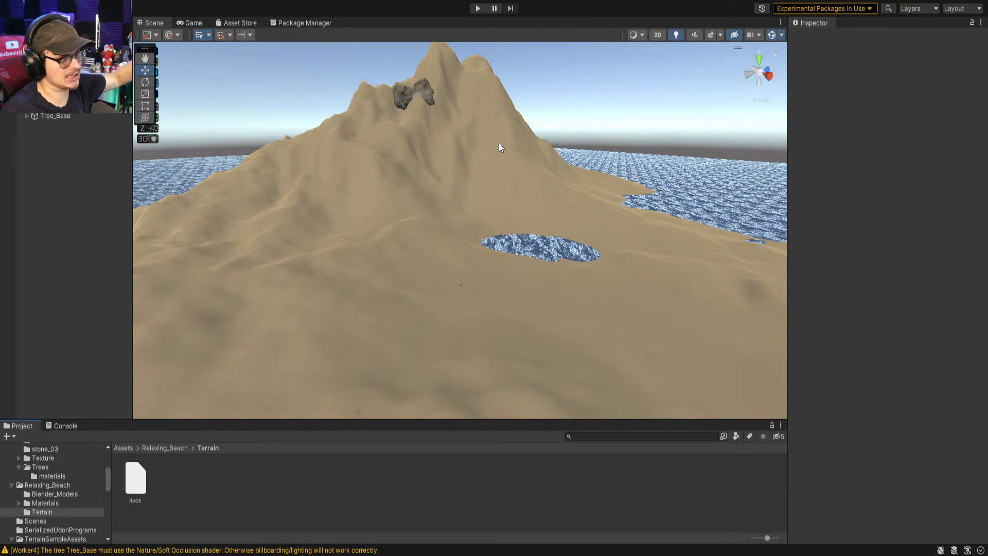
pyautogui.click(177, 468)
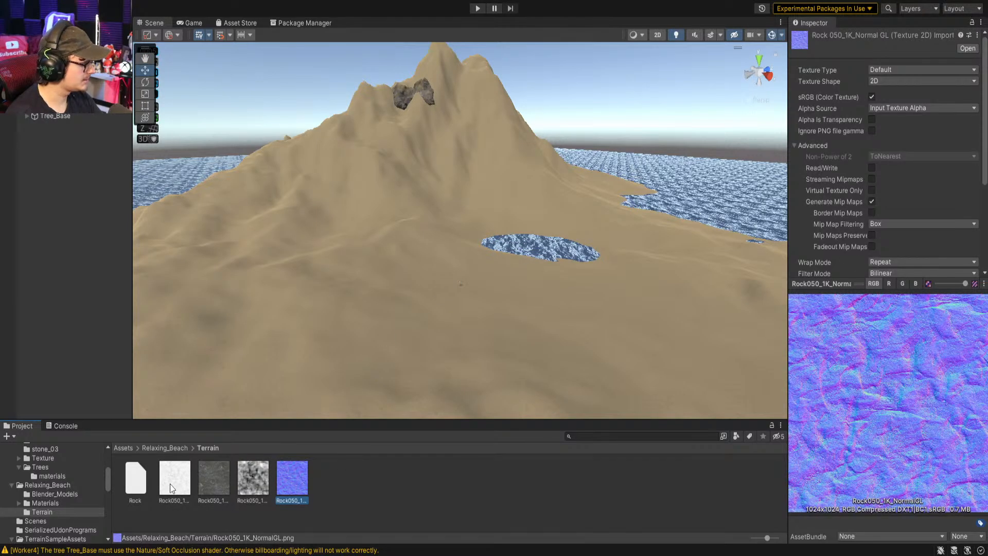
pyautogui.keyDown('shift'); pyautogui.click(170, 483); pyautogui.keyUp('shift')
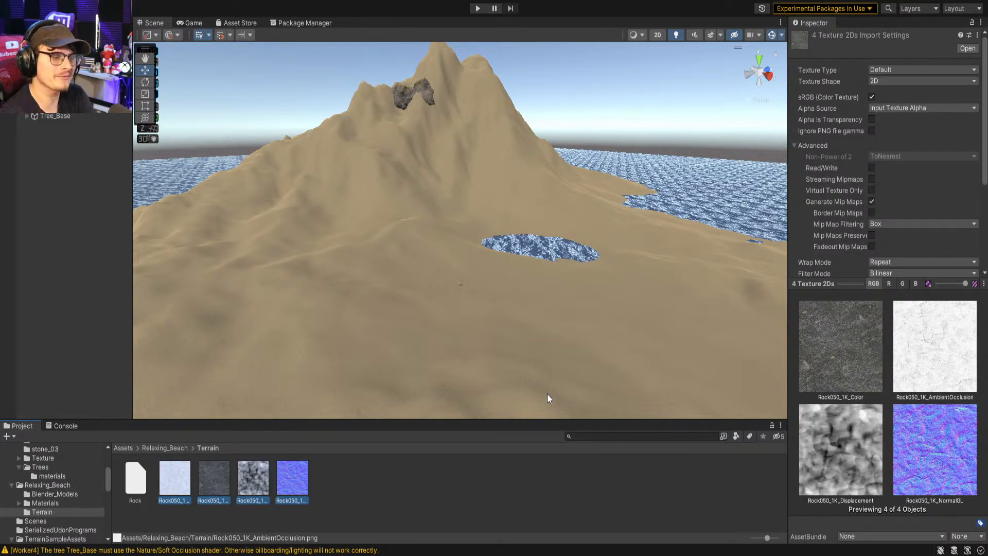
pyautogui.click(881, 329)
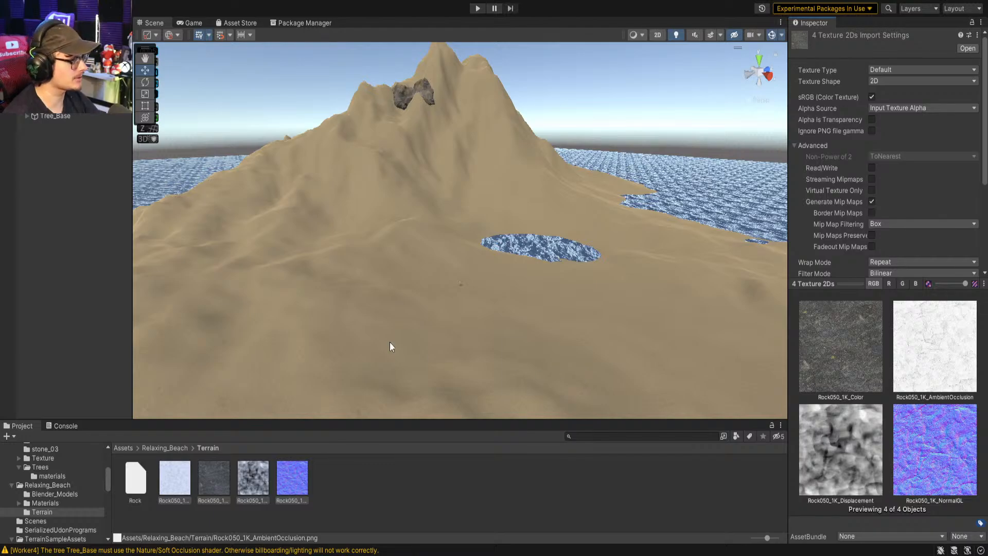
pyautogui.click(364, 466)
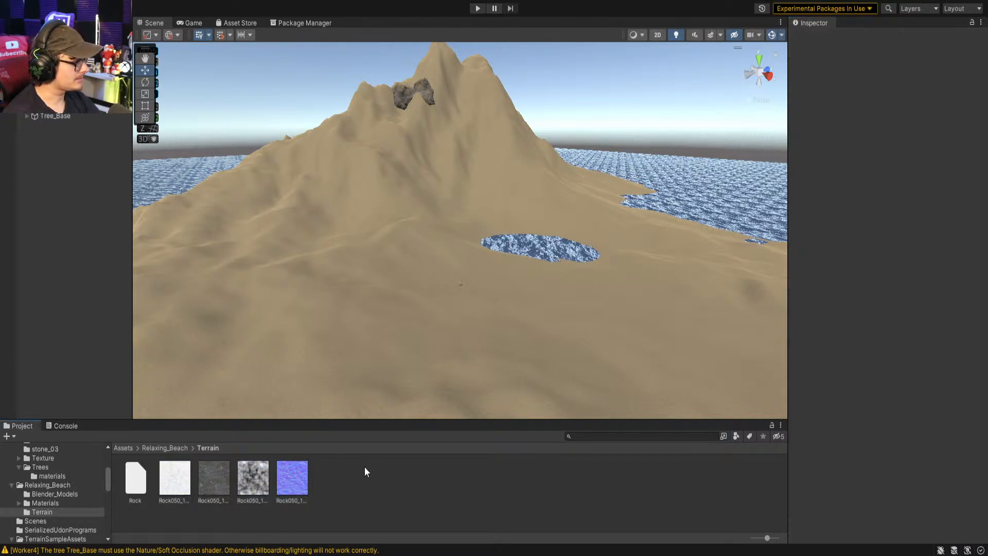
# Select all four Rock050_1K textures and set their default Max Size to 1024
pyautogui.keyDown('shift'); pyautogui.click(291, 478); pyautogui.keyUp('shift')
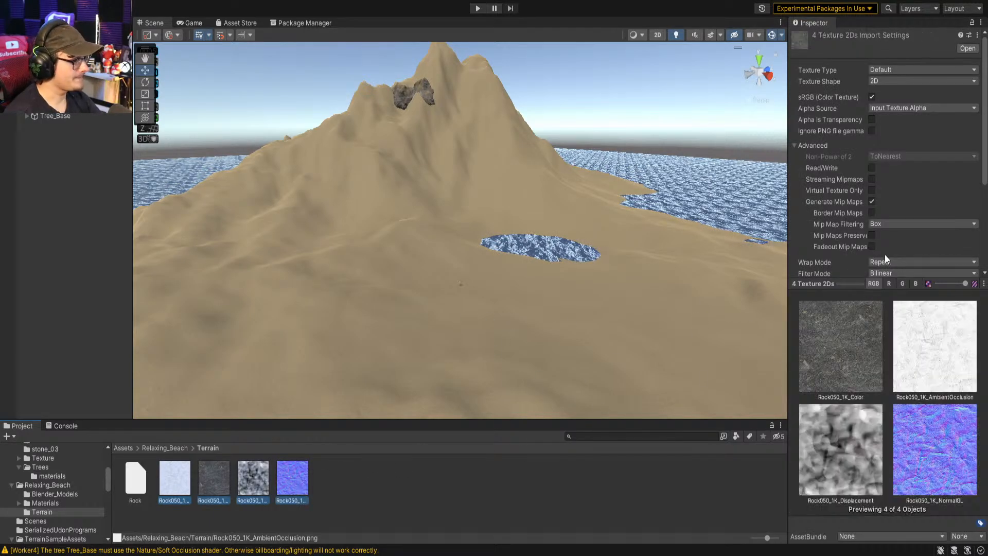
pyautogui.scroll(-5, 832, 245)
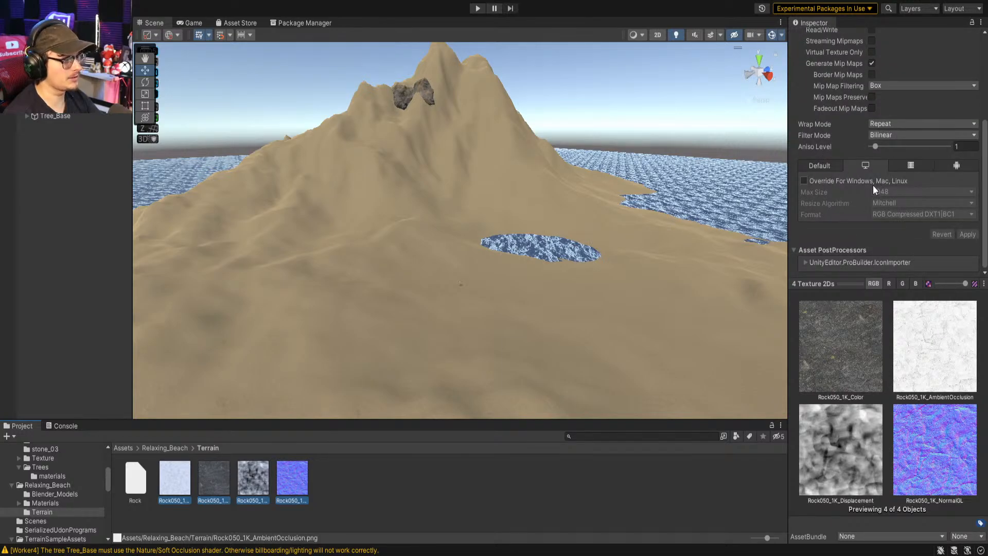
pyautogui.click(822, 166)
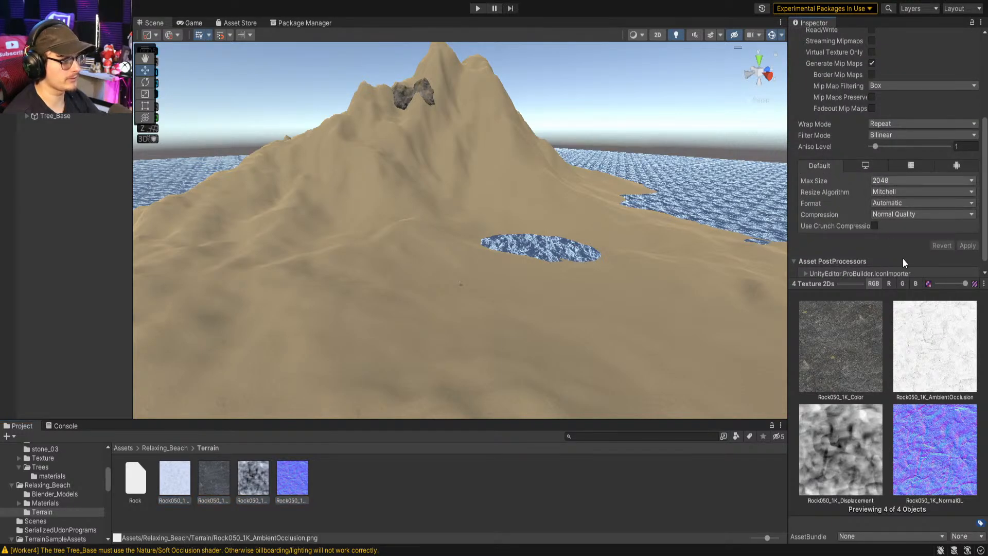
pyautogui.click(892, 251)
# Try crunch compression with a compressor quality of 80 on the four rock textures, and switch it back off
pyautogui.click(873, 225)
pyautogui.moveTo(909, 237); pyautogui.dragTo(931, 232)
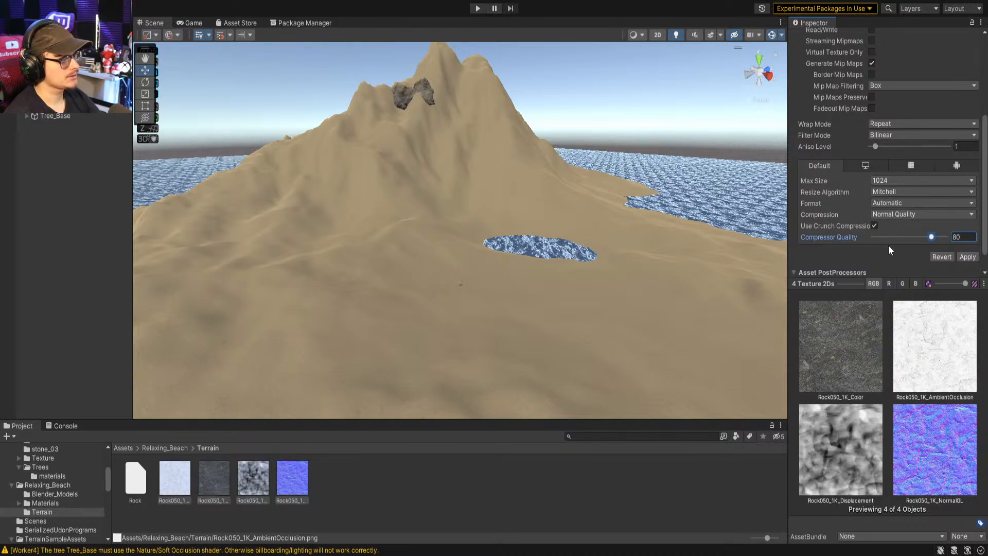
pyautogui.click(874, 225)
# Set the four rock textures' Aniso Level to 8 and Filter Mode to Trilinear, and enable Streaming Mipmaps
pyautogui.moveTo(888, 145); pyautogui.dragTo(909, 148)
pyautogui.scroll(3, 900, 146)
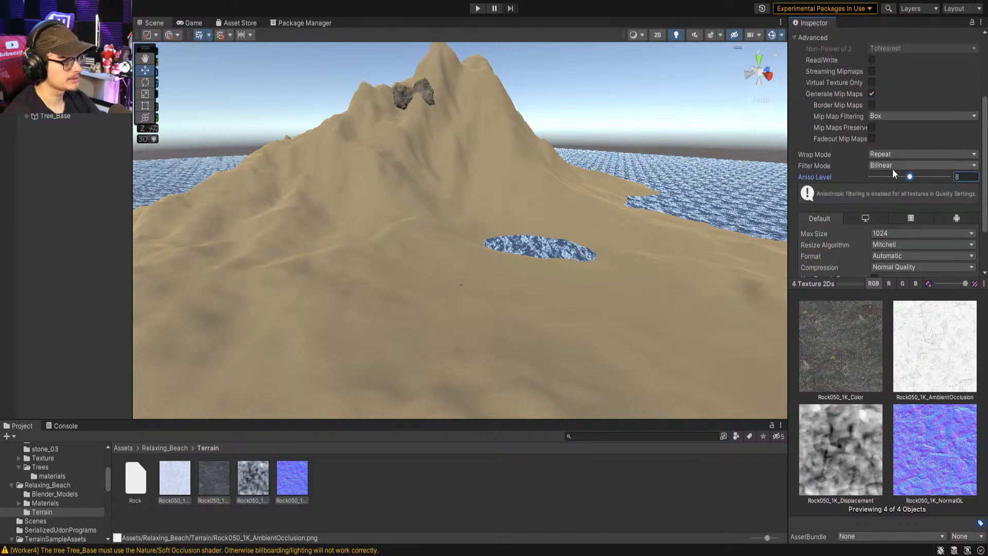
pyautogui.scroll(5, 880, 164)
pyautogui.click(871, 162)
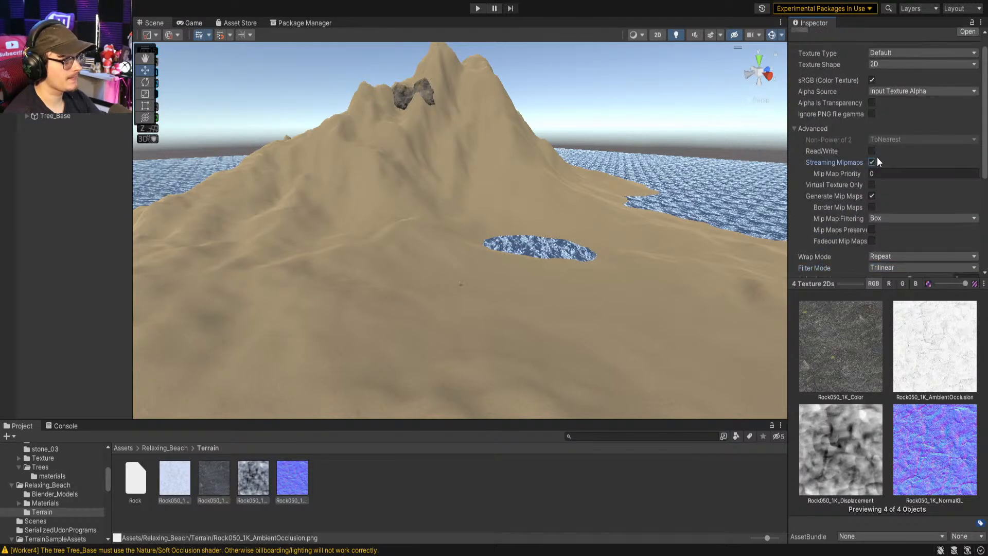
# Override the four textures for Android with the RGB(A) Compressed ASTC HDR format, apply the import settings and return to the default platform settings
pyautogui.scroll(-4, 921, 170)
pyautogui.scroll(-3, 932, 190)
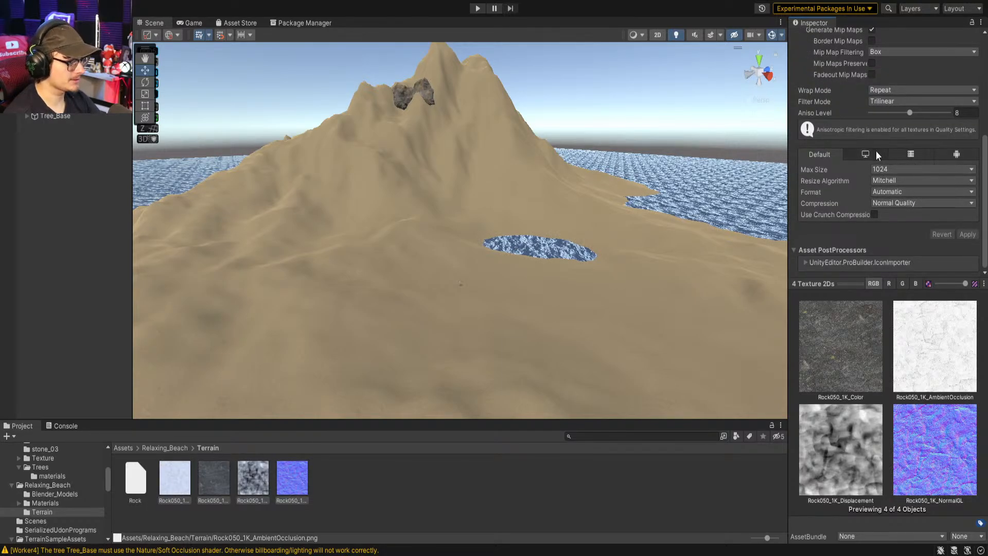
pyautogui.click(956, 154)
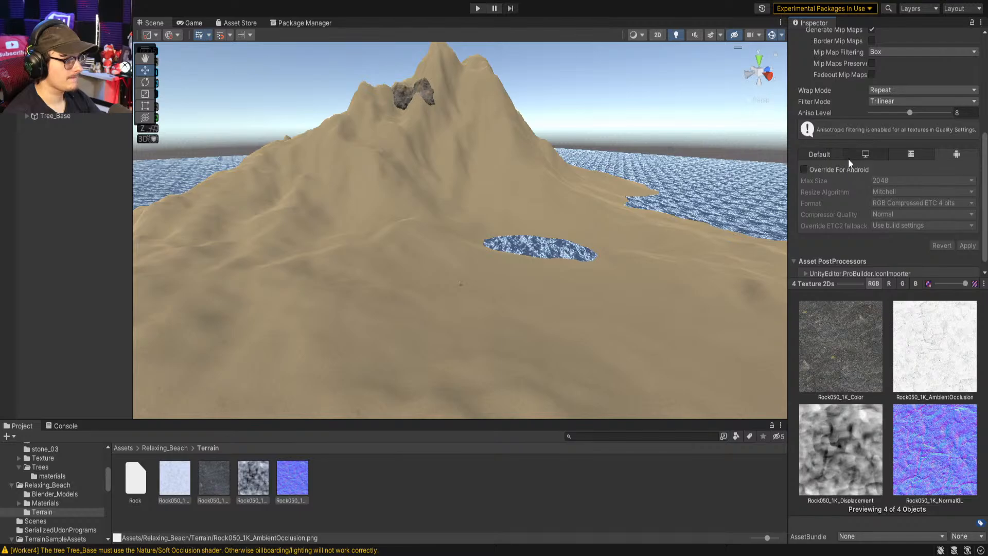
pyautogui.click(812, 170)
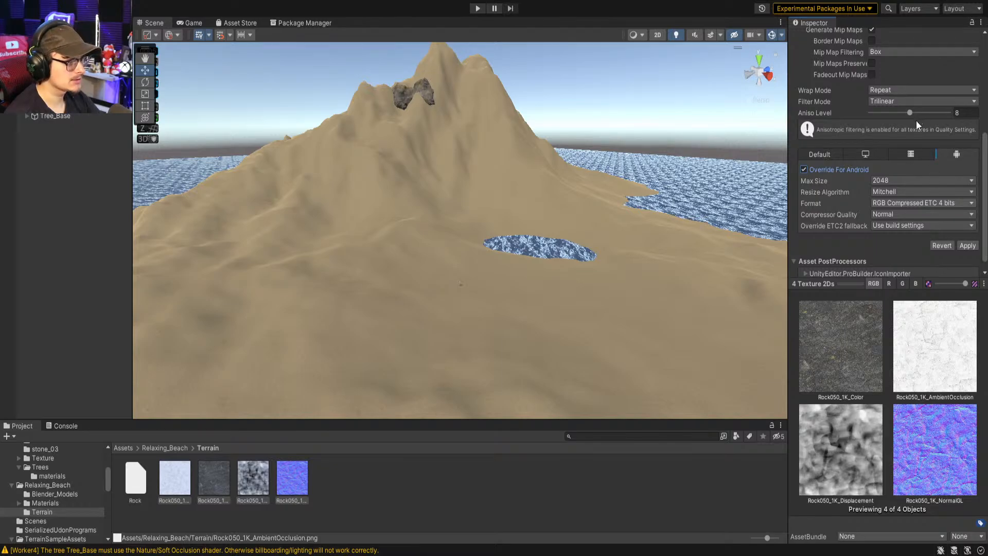
pyautogui.click(935, 535)
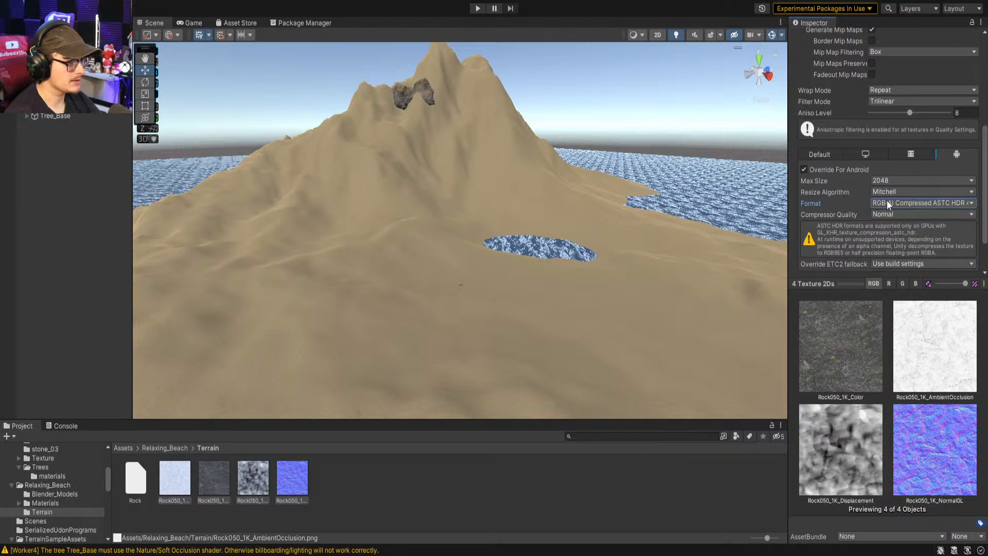
pyautogui.scroll(-2, 959, 238)
pyautogui.click(969, 254)
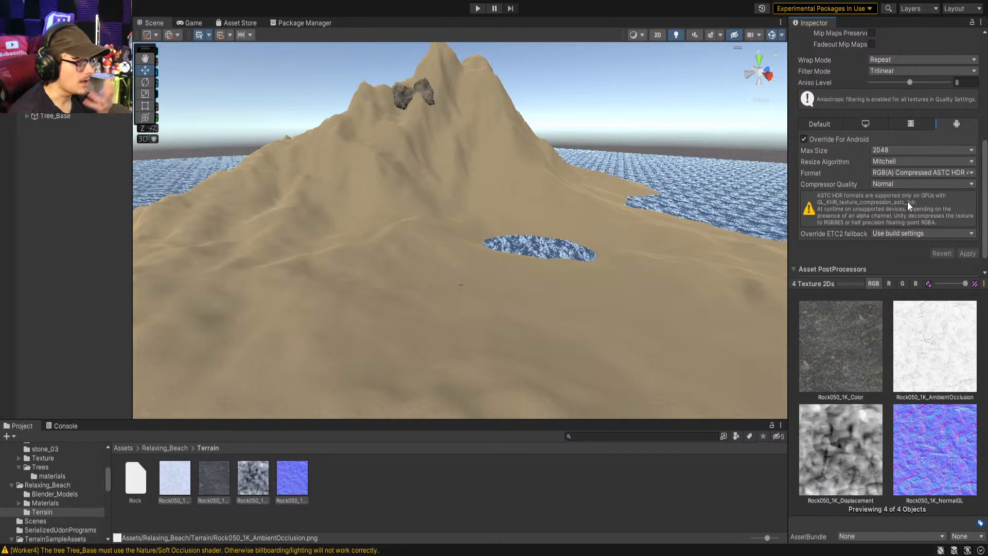
pyautogui.click(822, 125)
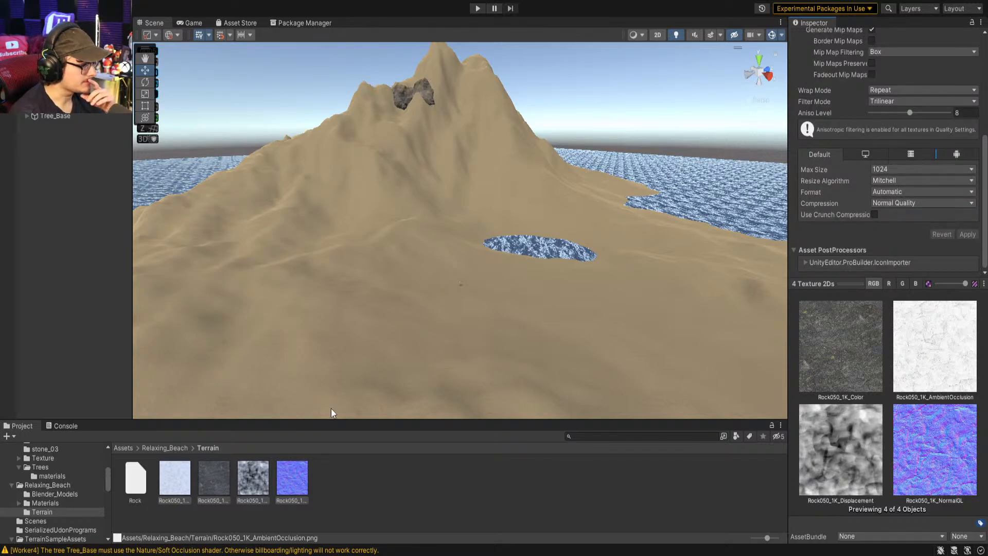
# Turn off sRGB (Color Texture) for the AmbientOcclusion and Displacement textures, apply it and clear the selection
pyautogui.click(174, 477)
pyautogui.keyDown('ctrl'); pyautogui.click(242, 474); pyautogui.keyUp('ctrl')
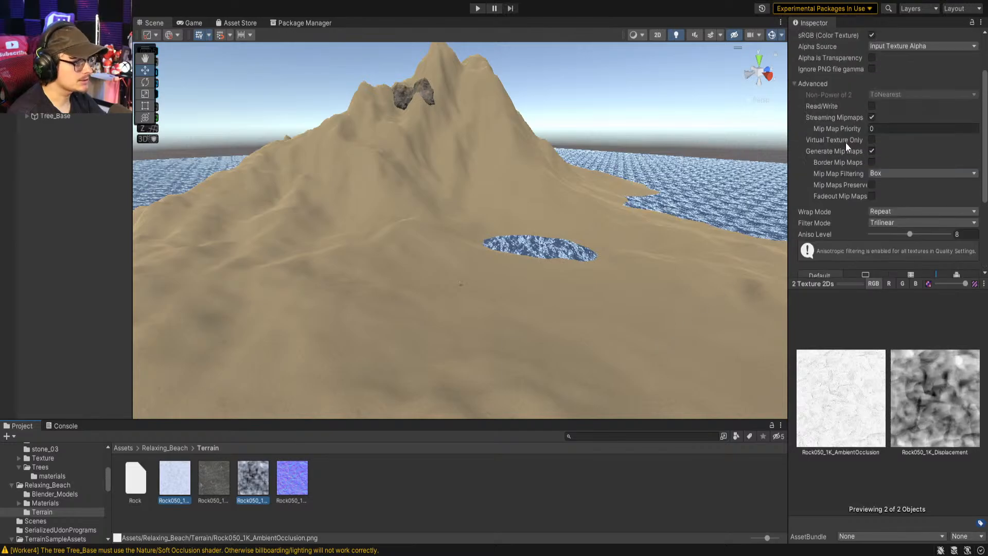
pyautogui.scroll(3, 875, 101)
pyautogui.click(871, 96)
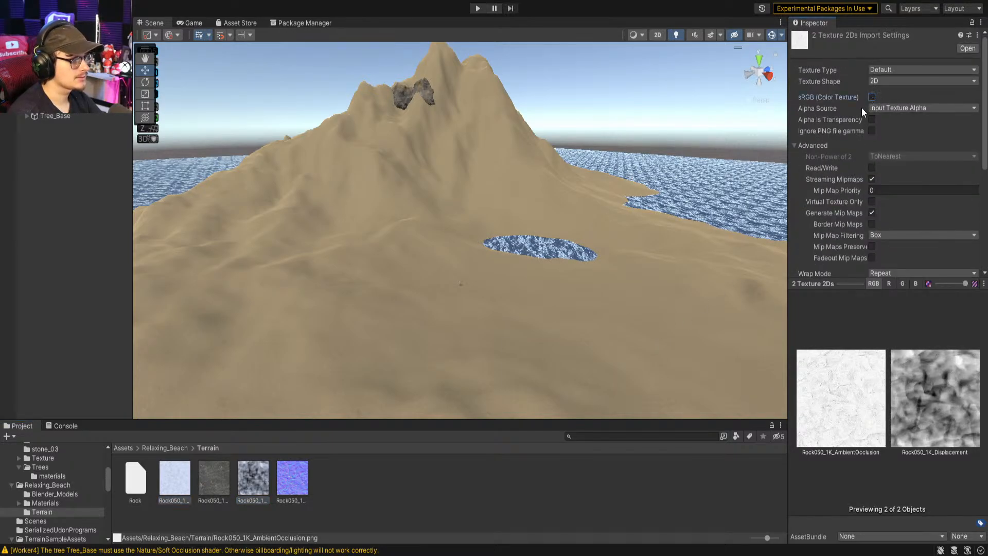
pyautogui.scroll(-5, 861, 107)
pyautogui.click(965, 234)
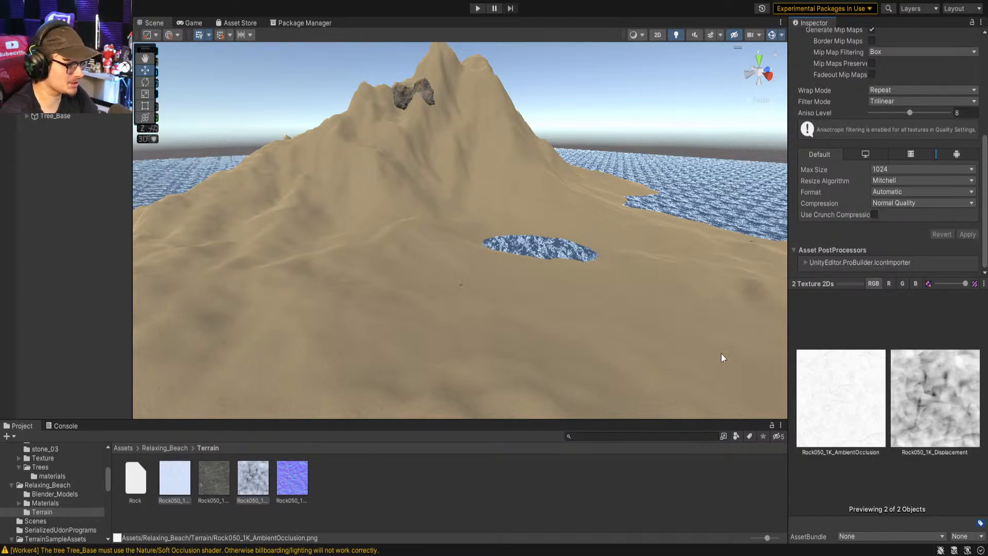
pyautogui.click(332, 478)
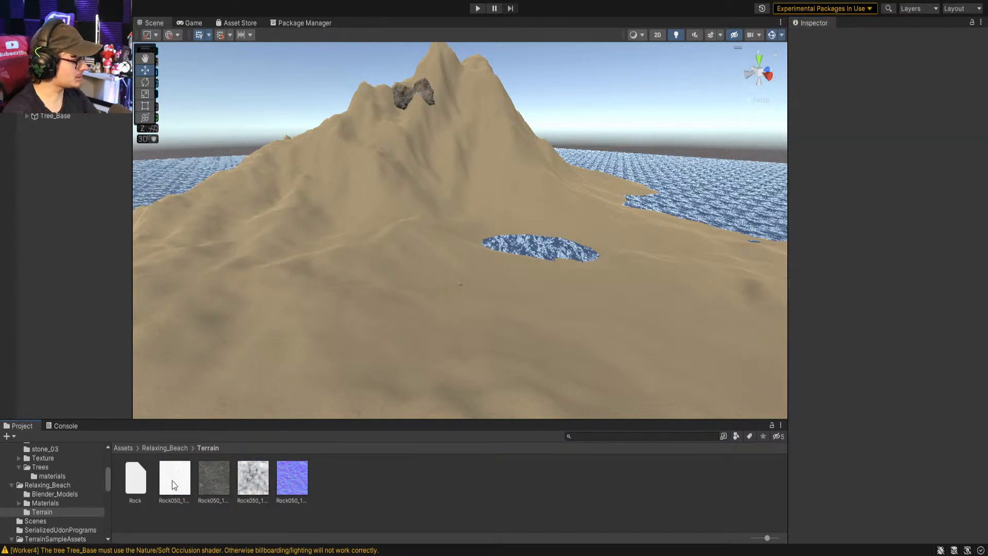
# Select the four Rock050 textures together and review their shared import settings
pyautogui.click(172, 480)
pyautogui.keyDown('shift'); pyautogui.click(288, 481); pyautogui.keyUp('shift')
pyautogui.click(216, 509)
pyautogui.click(177, 485)
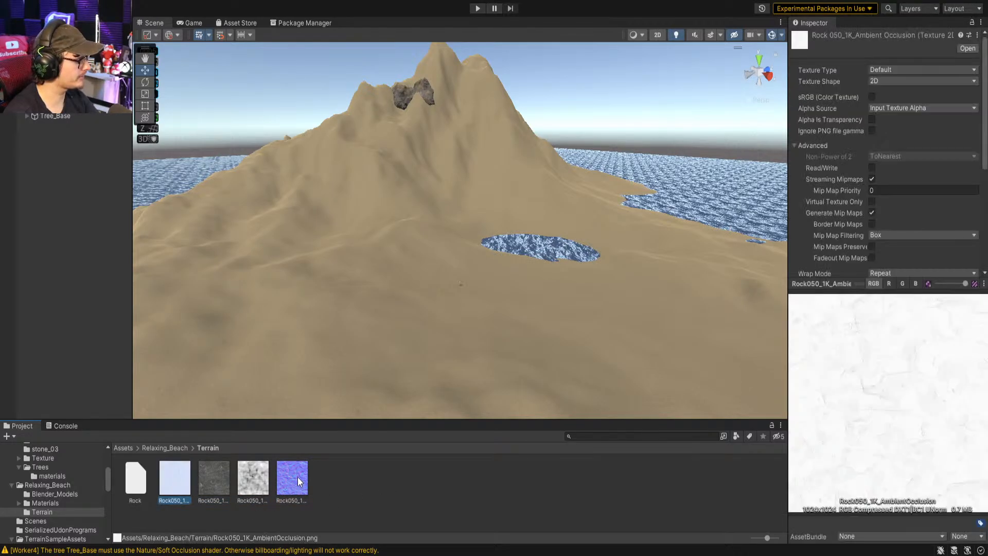
pyautogui.keyDown('shift'); pyautogui.click(294, 477); pyautogui.keyUp('shift')
pyautogui.click(173, 486)
pyautogui.keyDown('shift'); pyautogui.click(292, 474); pyautogui.keyUp('shift')
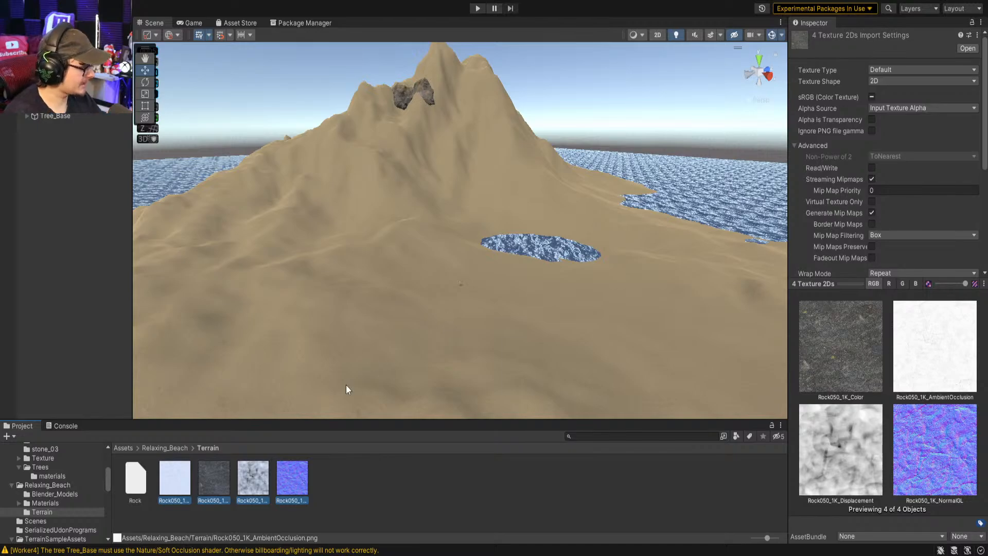
# Assign the Rock050 Color texture as the Rock terrain layer's Diffuse, Displacement as its Mask Map and NormalGL as its Normal Map
pyautogui.click(136, 477)
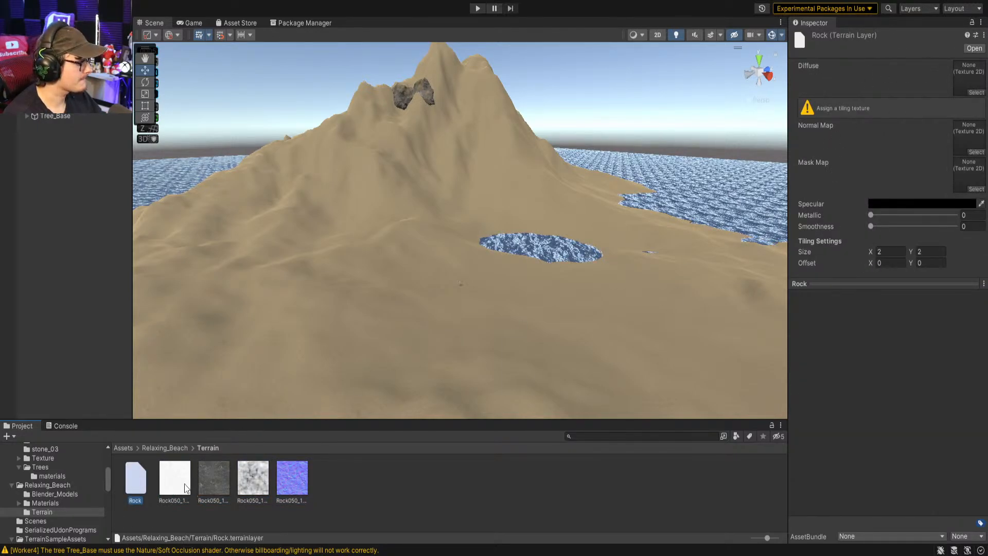
pyautogui.moveTo(212, 480); pyautogui.dragTo(968, 78)
pyautogui.click(135, 479)
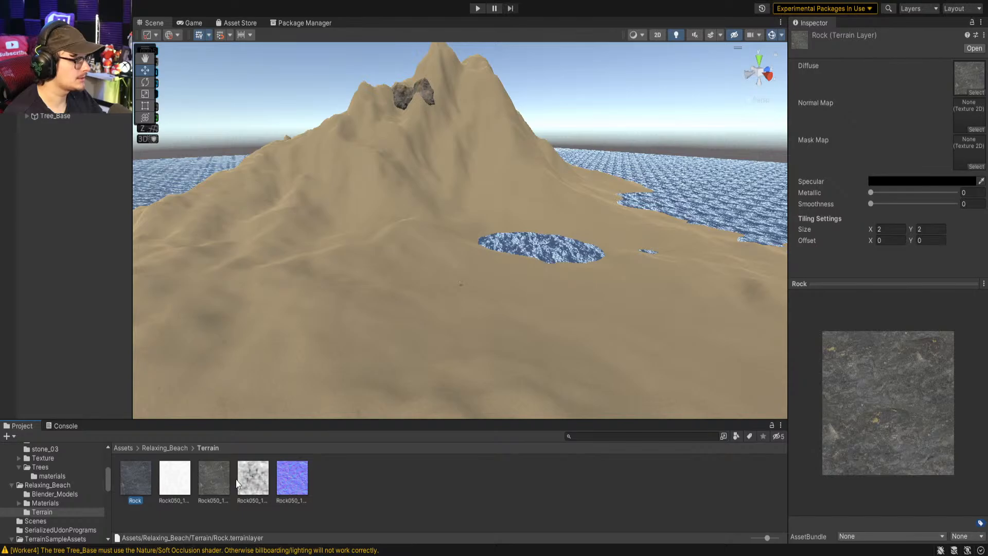
pyautogui.moveTo(252, 488); pyautogui.dragTo(969, 152)
pyautogui.moveTo(293, 478); pyautogui.dragTo(967, 117)
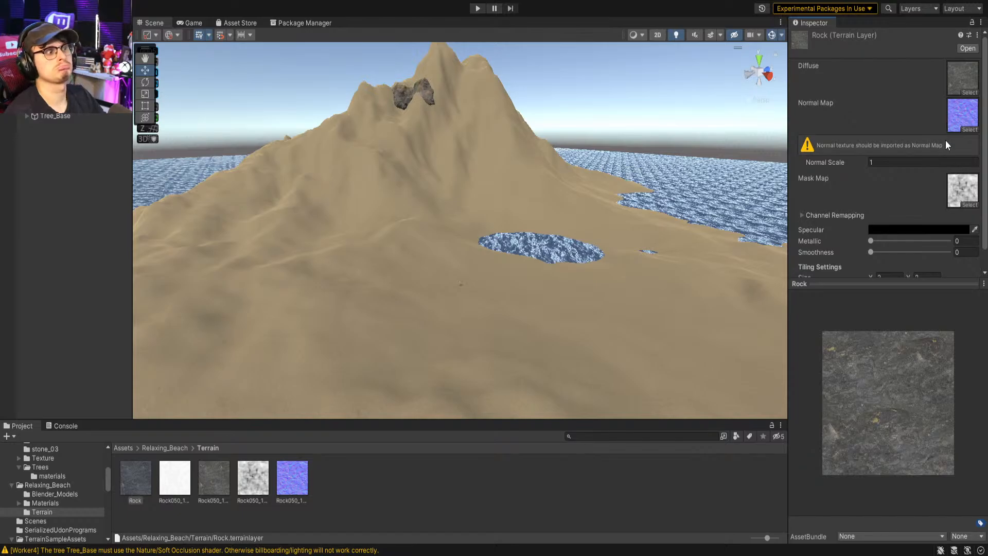
# Check the NormalGL texture and the Rock terrain layer, and assign NormalGL to the layer's Normal Map again
pyautogui.click(300, 482)
pyautogui.click(503, 480)
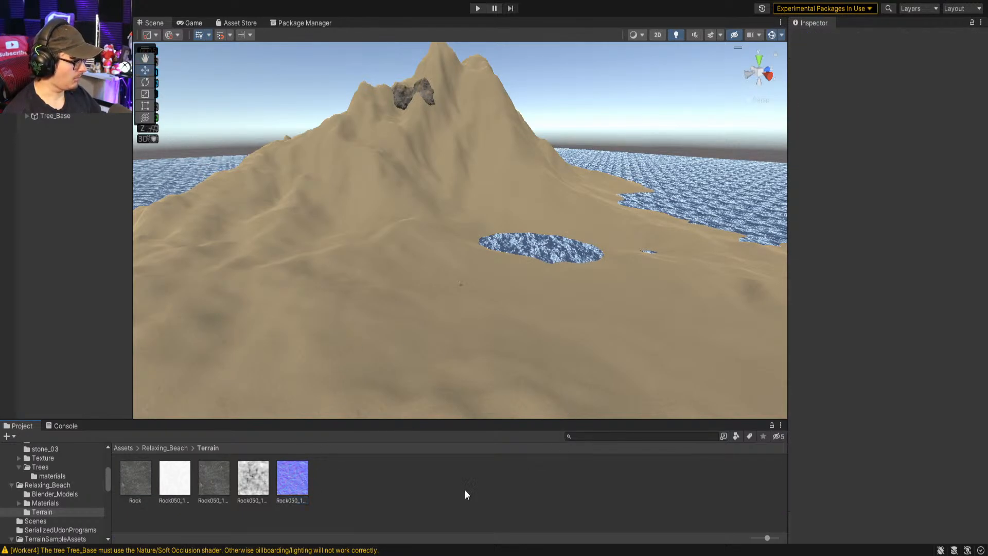
pyautogui.click(140, 479)
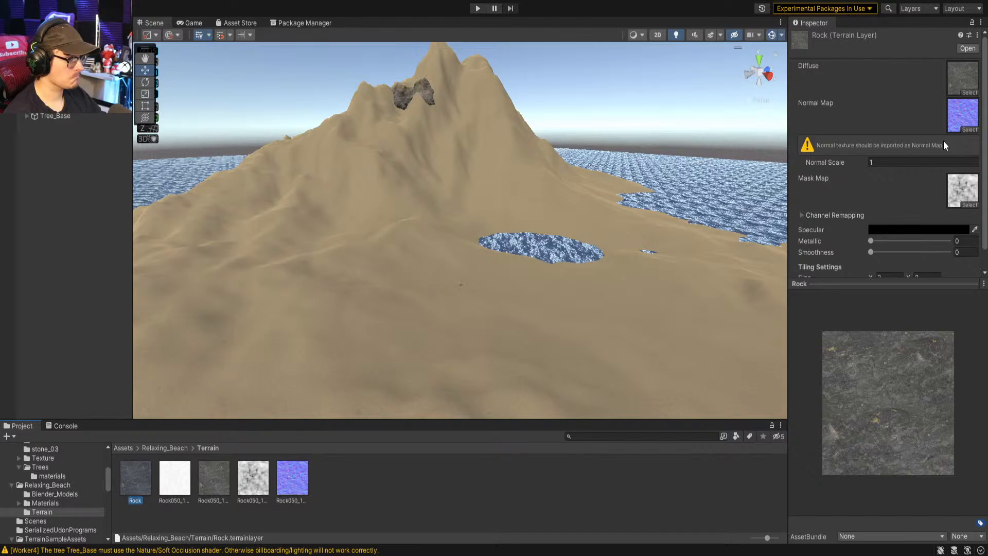
pyautogui.click(355, 348)
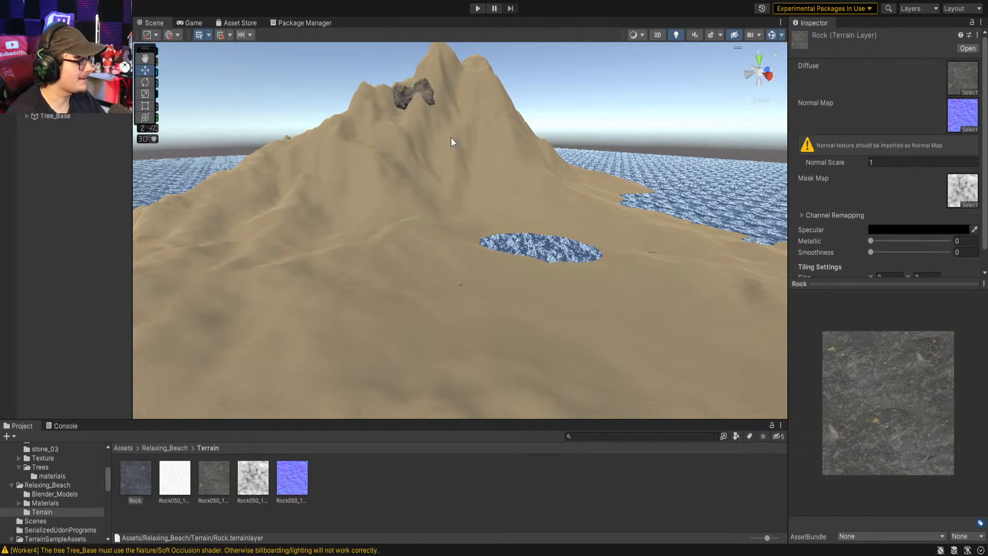
pyautogui.scroll(-1, 911, 121)
pyautogui.scroll(1, 884, 148)
pyautogui.moveTo(289, 475); pyautogui.dragTo(953, 116)
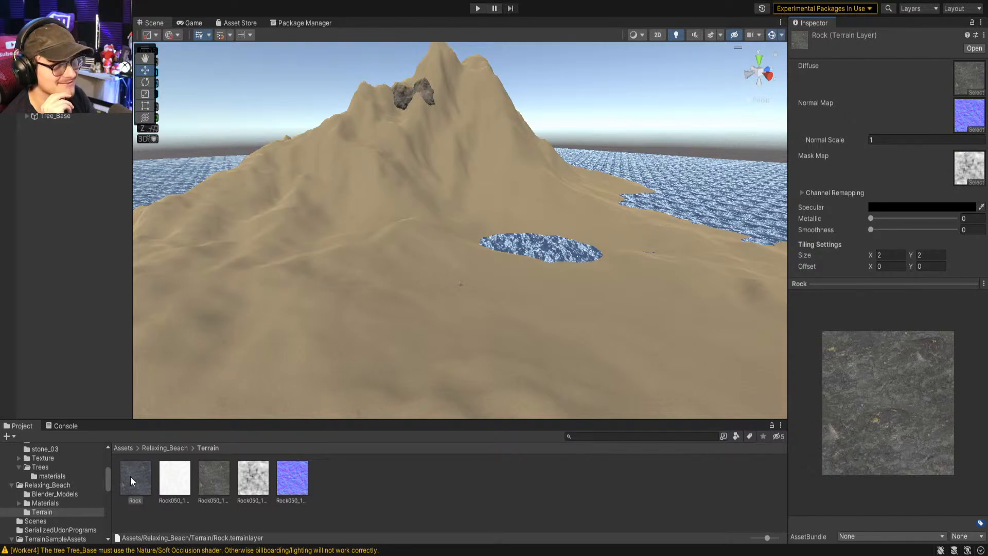
pyautogui.moveTo(386, 291); pyautogui.dragTo(328, 297, button='right')
pyautogui.click(331, 190)
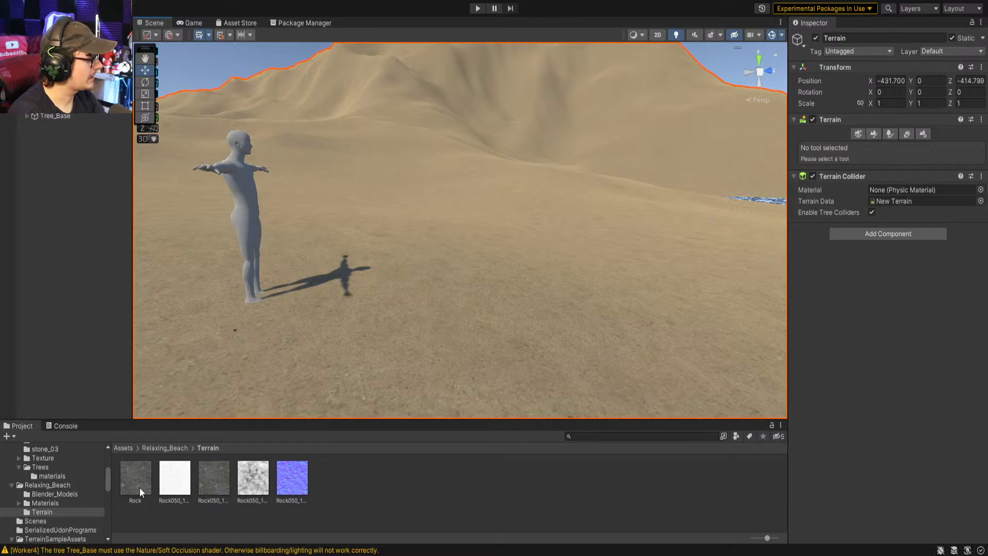
pyautogui.click(874, 133)
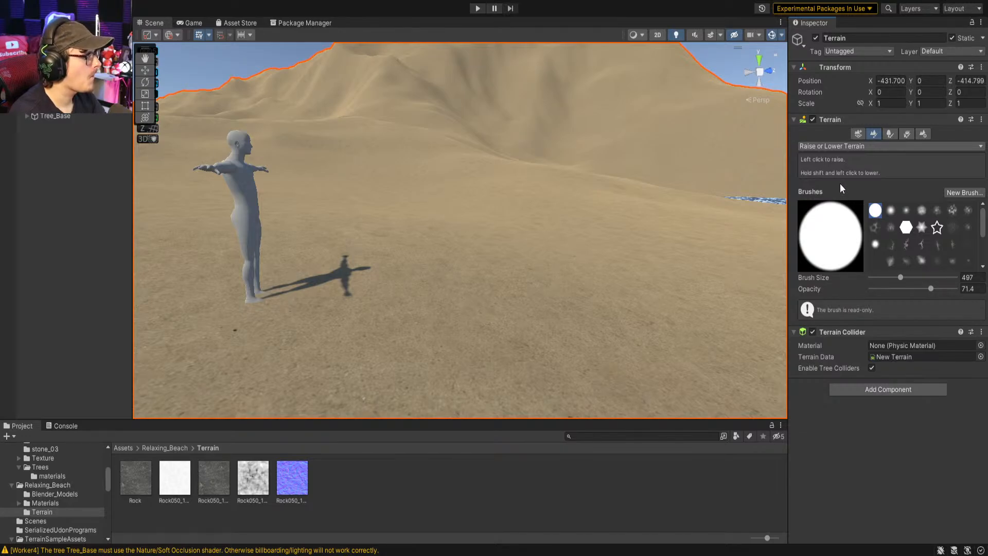
pyautogui.click(335, 519)
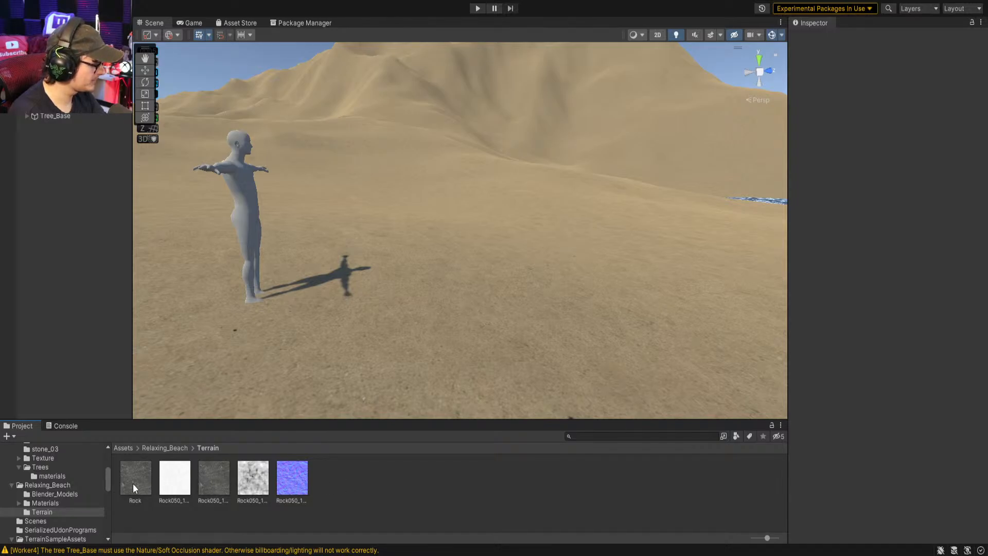
# Create a folder named Rock inside the Terrain folder
pyautogui.click(364, 481)
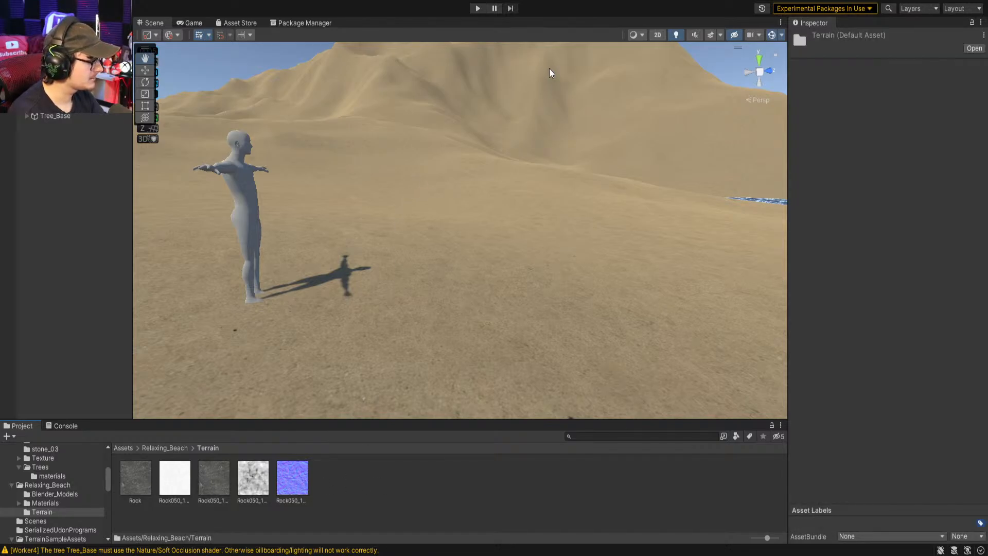
pyautogui.write('Rock')
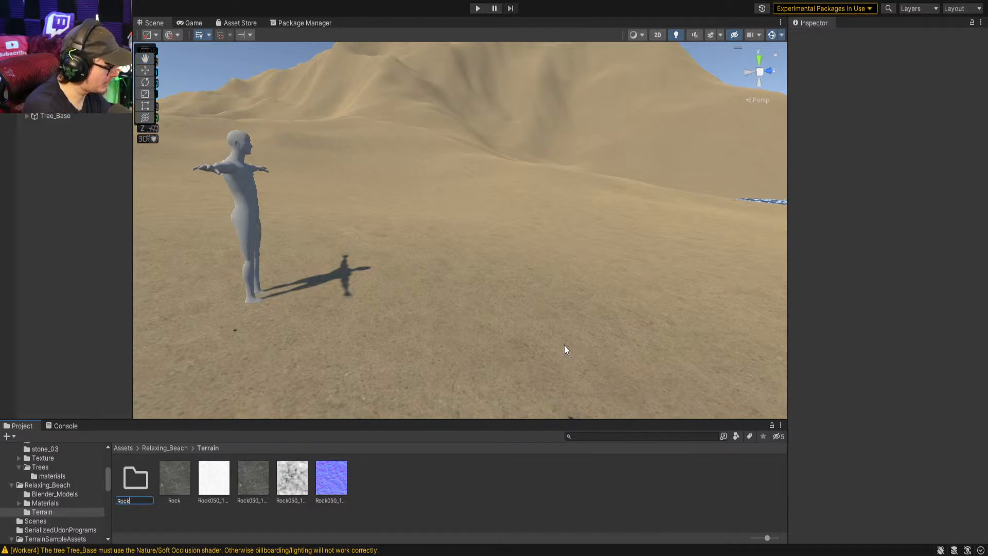
pyautogui.press('Return')
# Move the Rock terrain layer and its four Rock050 textures into the Rock folder
pyautogui.click(175, 477)
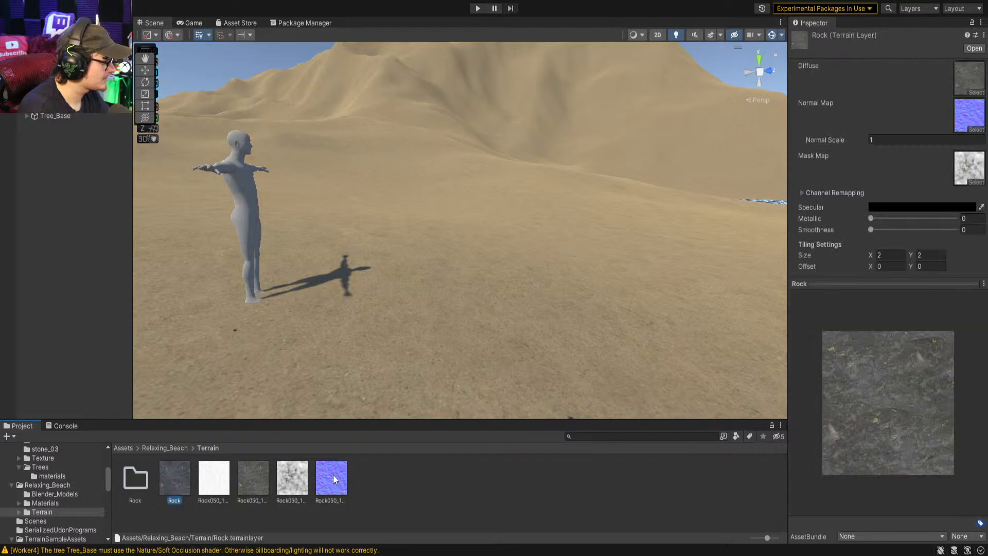
pyautogui.keyDown('shift'); pyautogui.click(331, 477); pyautogui.keyUp('shift')
pyautogui.moveTo(141, 486); pyautogui.dragTo(137, 482)
pyautogui.click(161, 492)
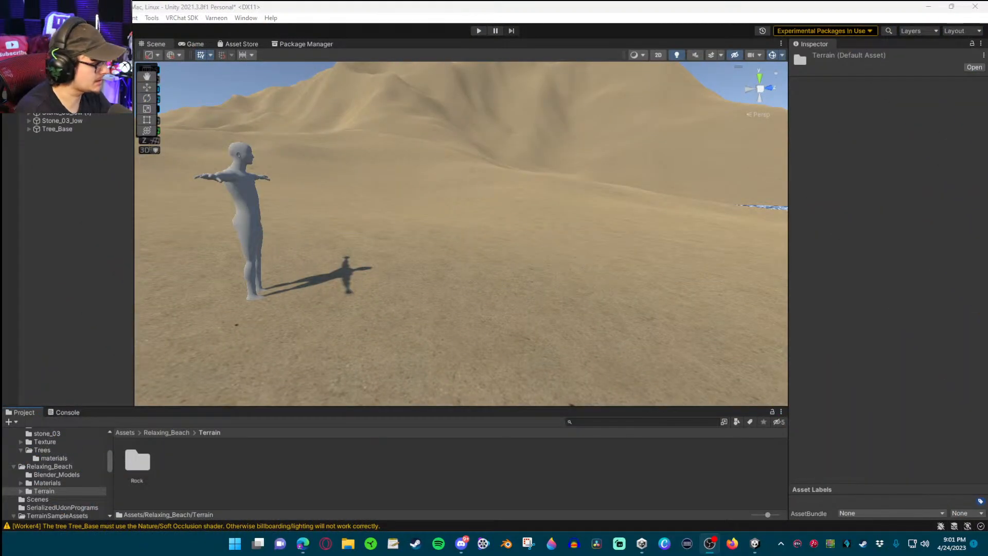
# Create a second folder named Rock 2 inside the Terrain folder
pyautogui.rightClick(211, 465)
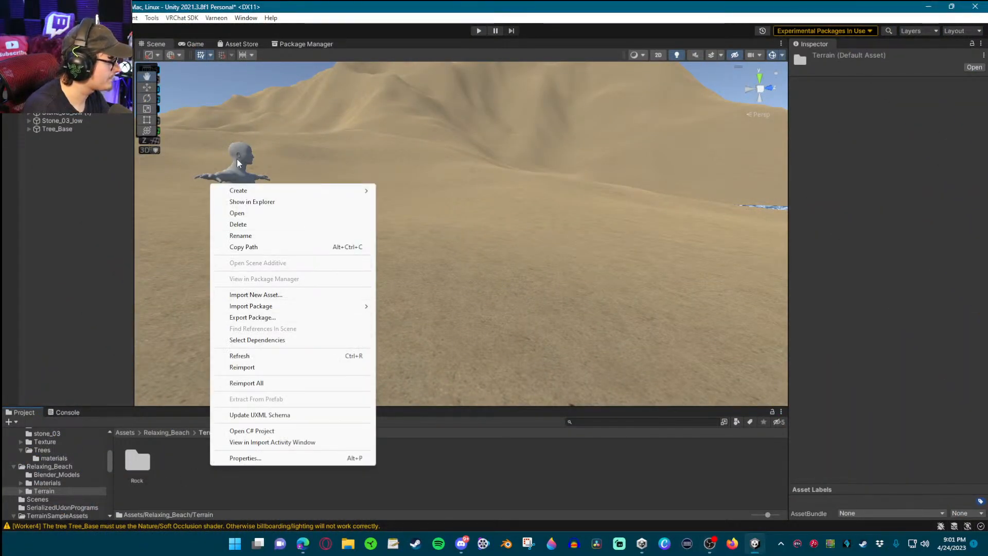
pyautogui.moveTo(375, 193)
pyautogui.click(404, 47)
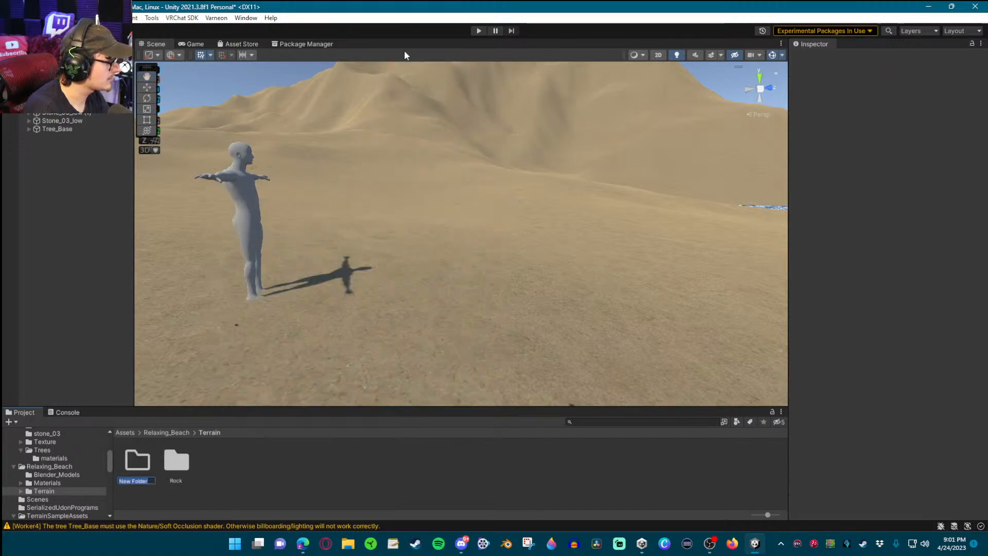
pyautogui.write('Rock')
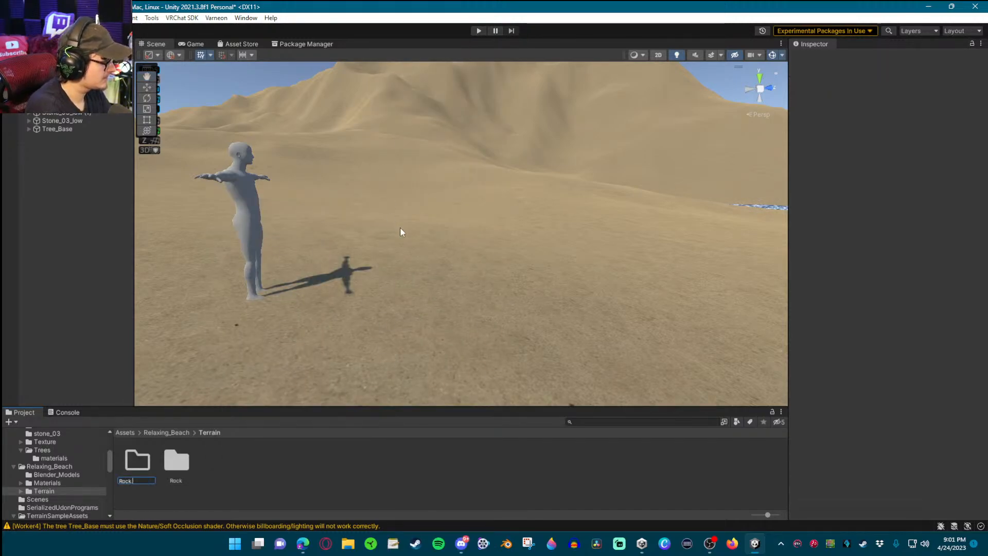
pyautogui.press('Return')
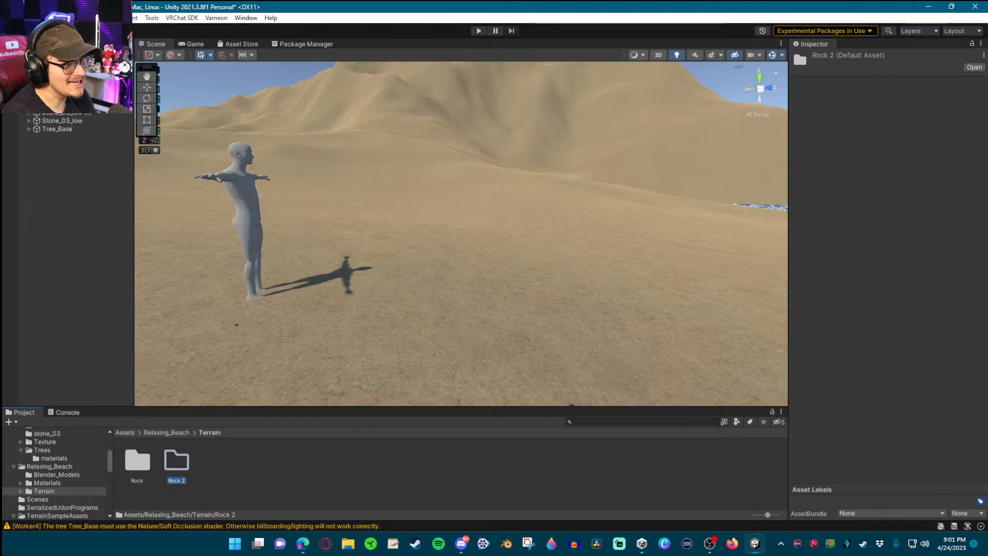
pyautogui.hotkey('alt', 'Tab')
pyautogui.click(879, 64)
pyautogui.click(818, 46)
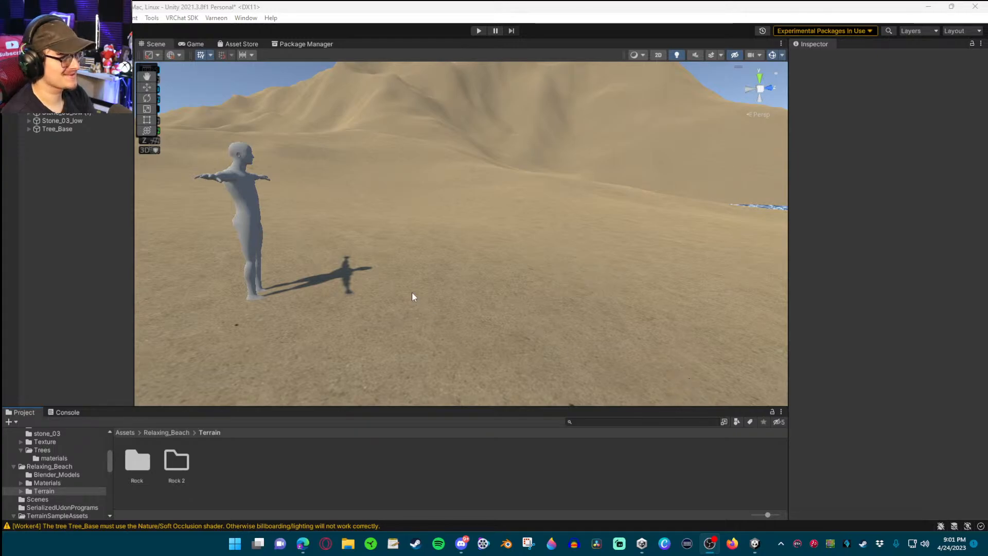
pyautogui.moveTo(414, 286); pyautogui.dragTo(540, 291, button='right')
pyautogui.moveTo(824, 290); pyautogui.dragTo(725, 318, button='right')
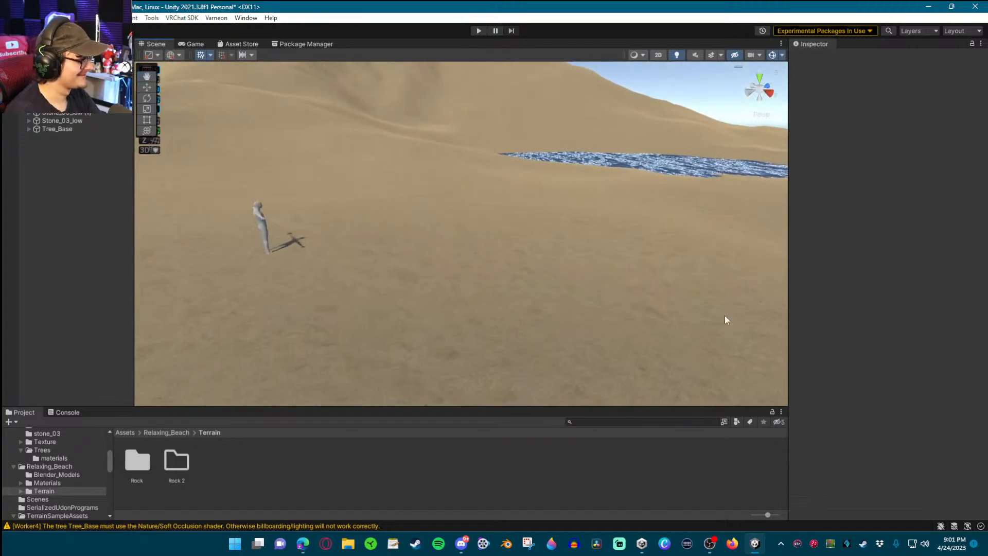
# Open the Rock 2 folder inside the Terrain folder
pyautogui.doubleClick(185, 463)
pyautogui.rightClick(230, 476)
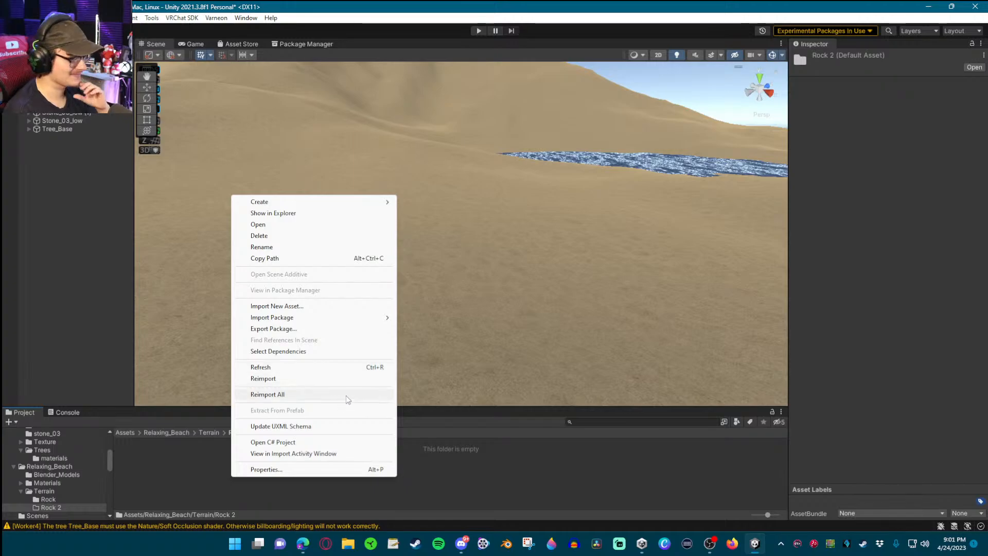
pyautogui.click(515, 483)
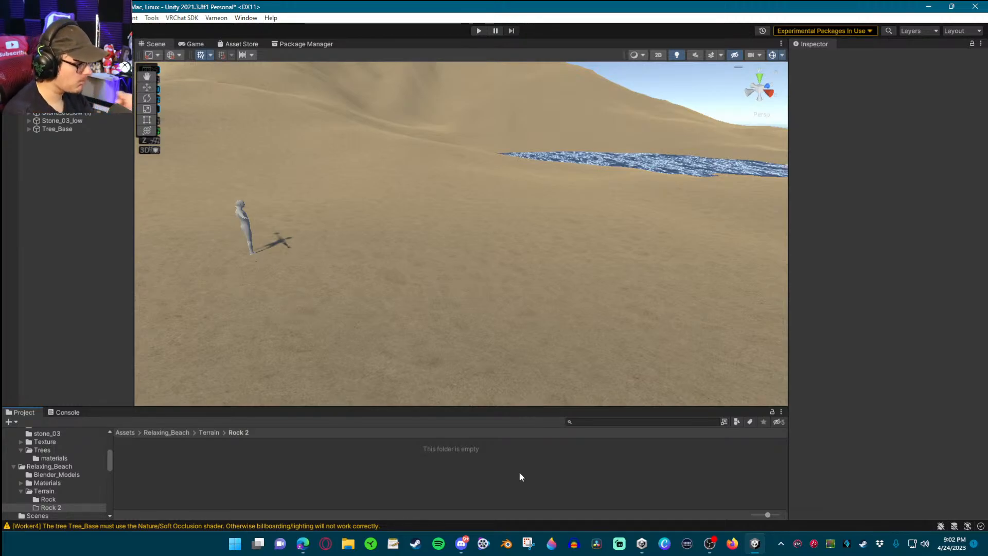
pyautogui.moveTo(491, 313); pyautogui.dragTo(442, 306, button='right')
pyautogui.press('w')
pyautogui.scroll(3, 456, 164)
pyautogui.scroll(1, 523, 331)
pyautogui.press('w')
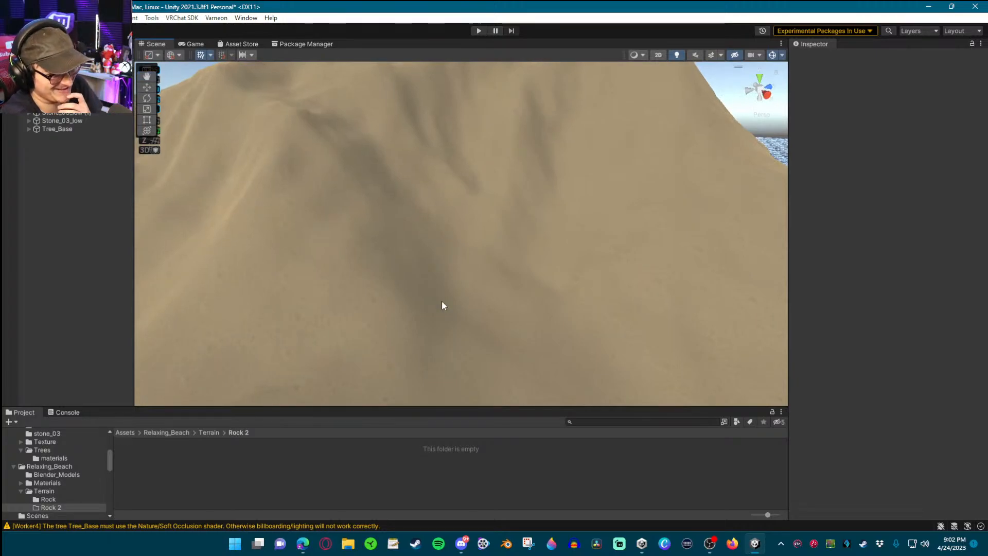
pyautogui.rightClick(218, 472)
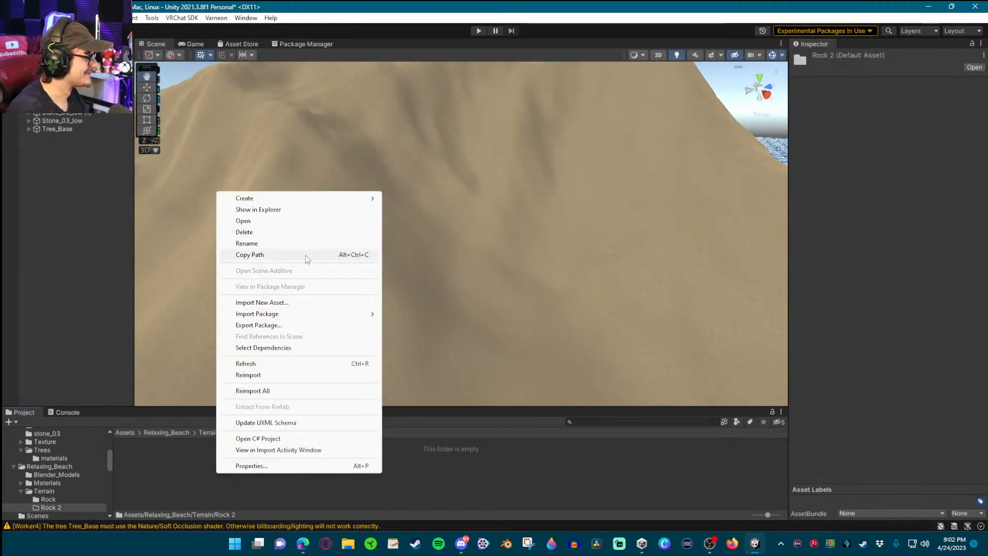
pyautogui.click(284, 303)
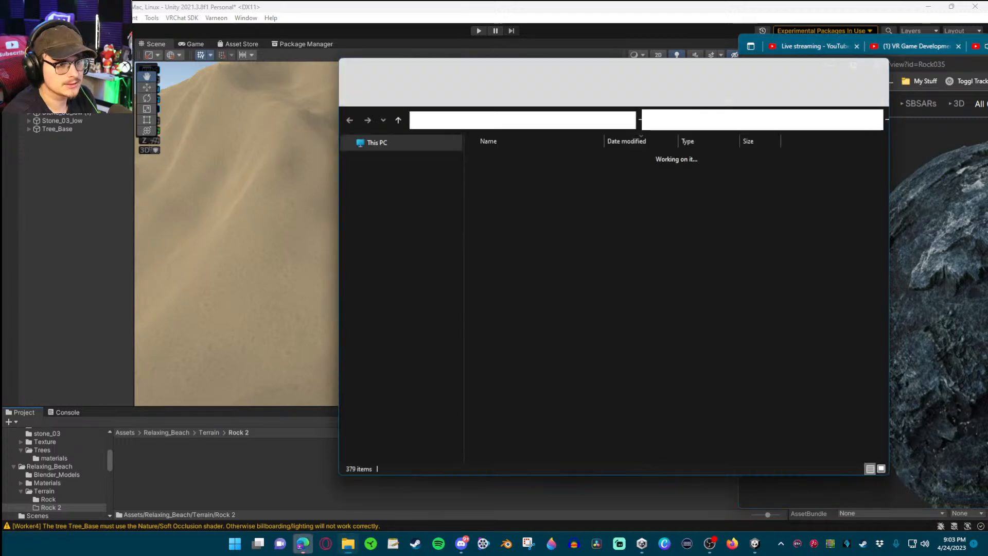
# Clear the File Explorer windows off the screen and switch back to the Rock 2 folder in Unity
pyautogui.moveTo(696, 77); pyautogui.dragTo(987, 77)
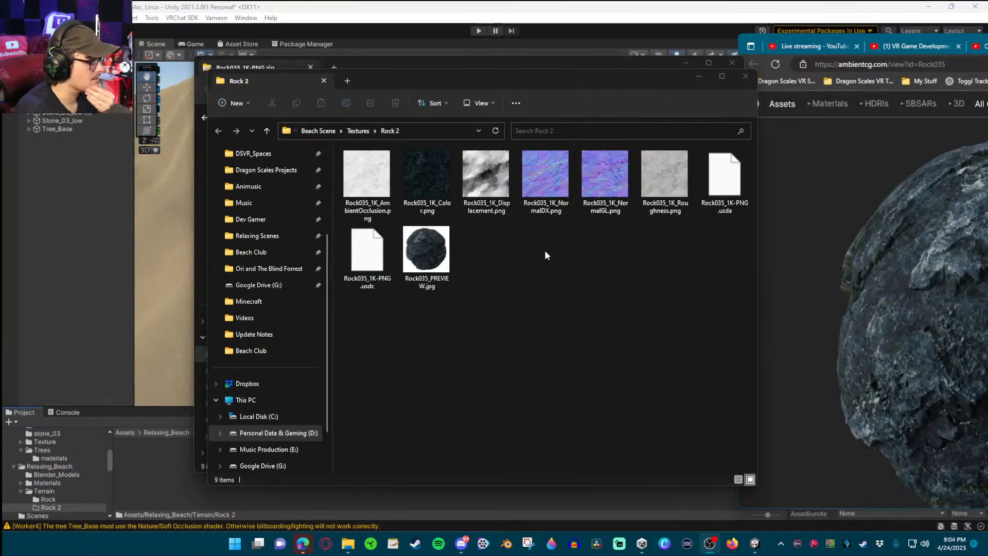
pyautogui.click(696, 76)
pyautogui.click(685, 63)
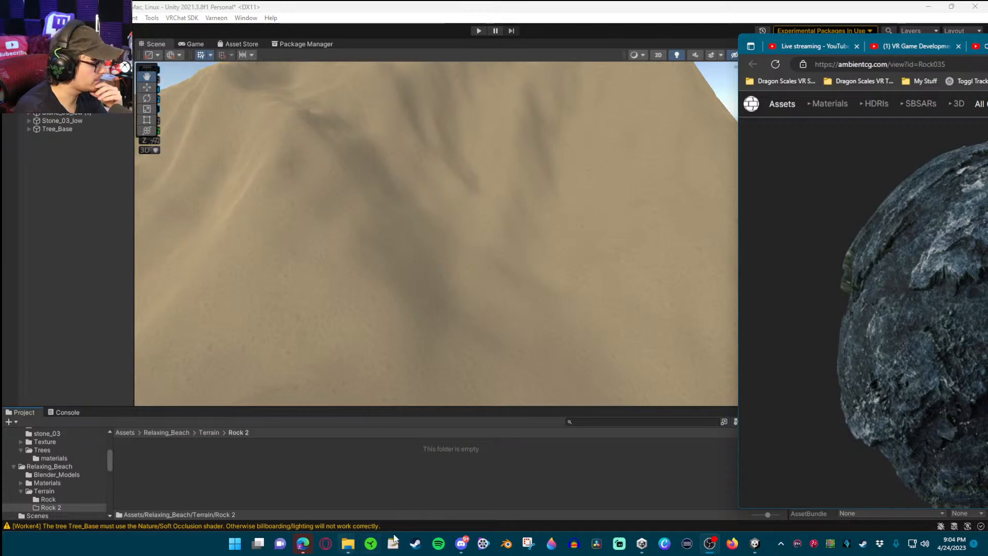
pyautogui.rightClick(346, 544)
pyautogui.click(334, 515)
pyautogui.click(268, 472)
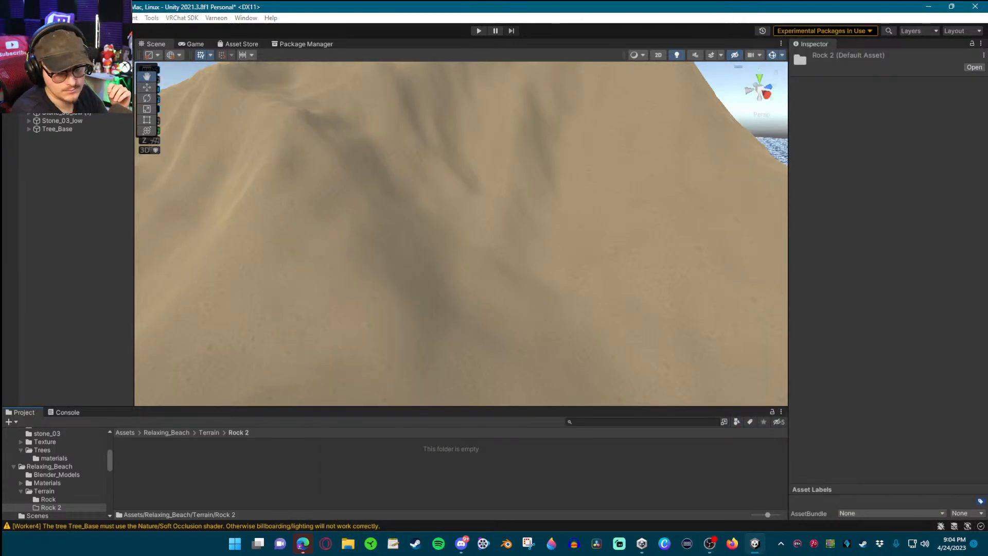
# Import the Rock035 ambient occlusion, color, displacement and NormalGL textures into the Rock 2 folder
pyautogui.rightClick(331, 506)
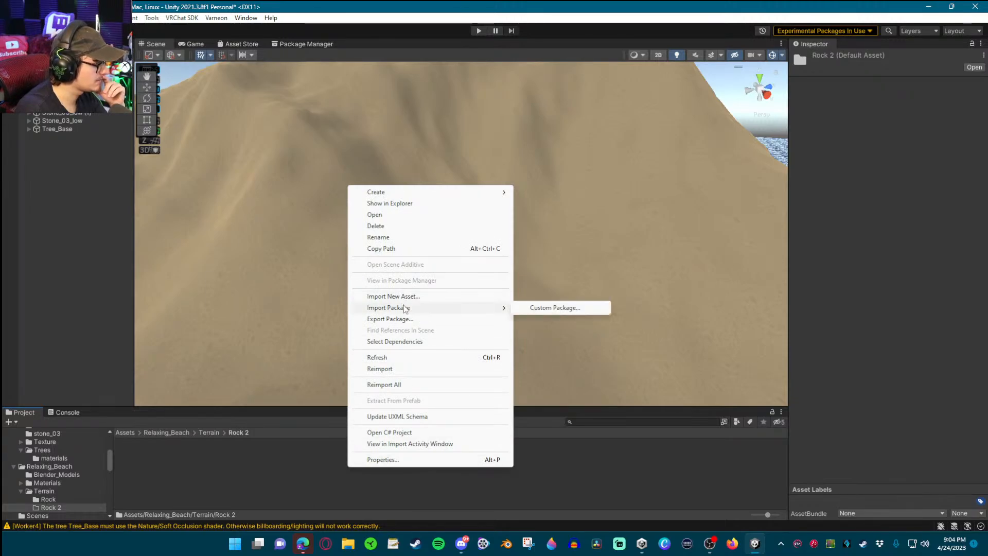
pyautogui.click(408, 301)
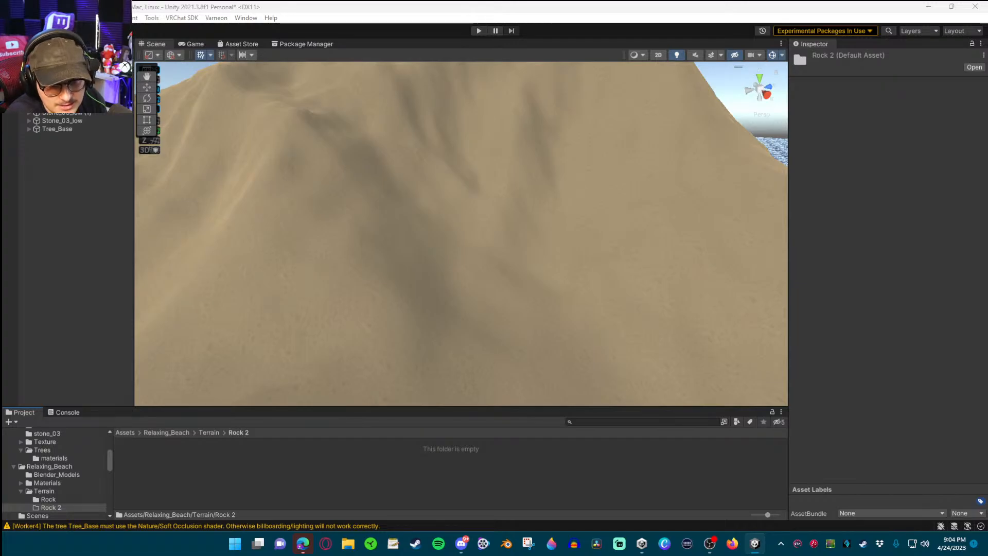
pyautogui.click(121, 469)
pyautogui.click(131, 458)
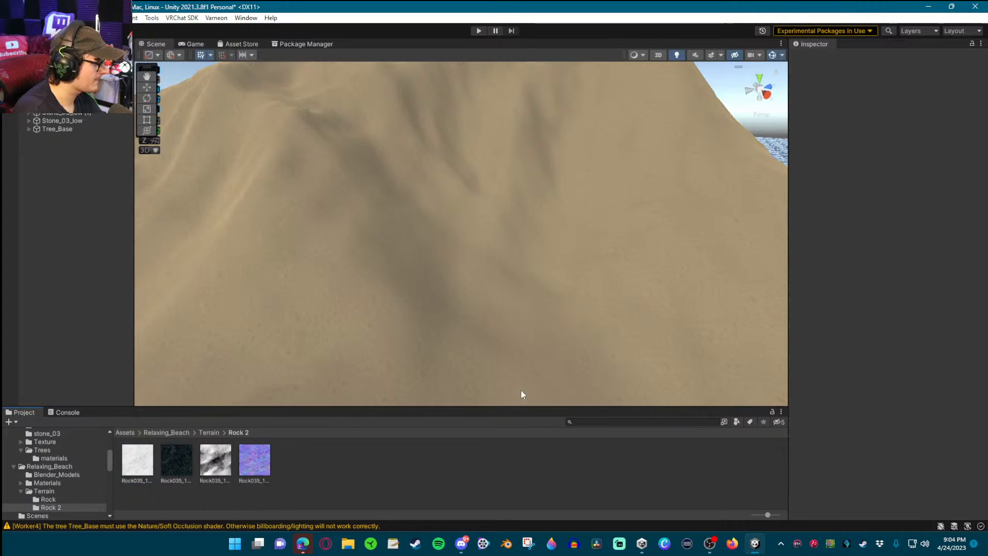
# Select all four Rock035 textures and set their maximum size to 1024
pyautogui.click(144, 457)
pyautogui.keyDown('shift'); pyautogui.click(261, 459); pyautogui.keyUp('shift')
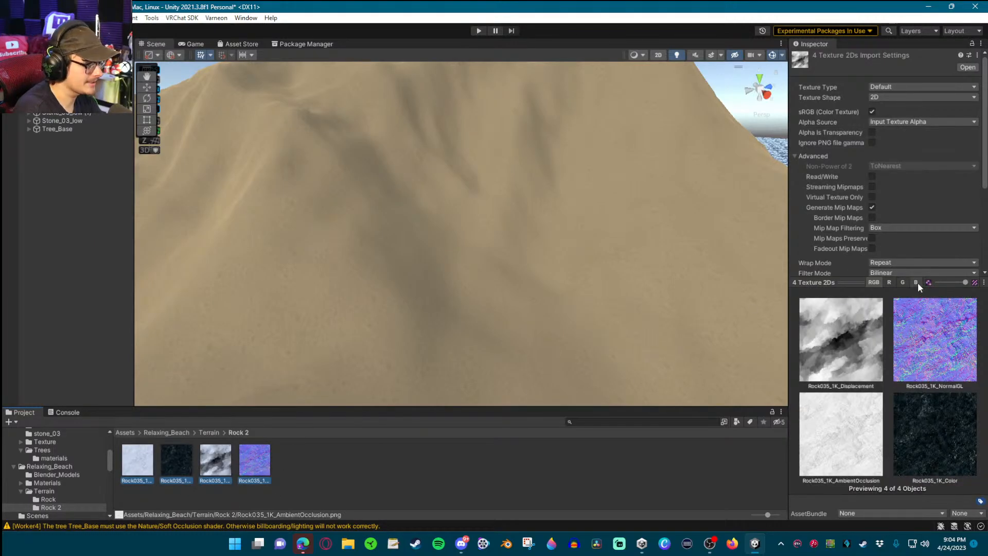
pyautogui.scroll(-5, 878, 252)
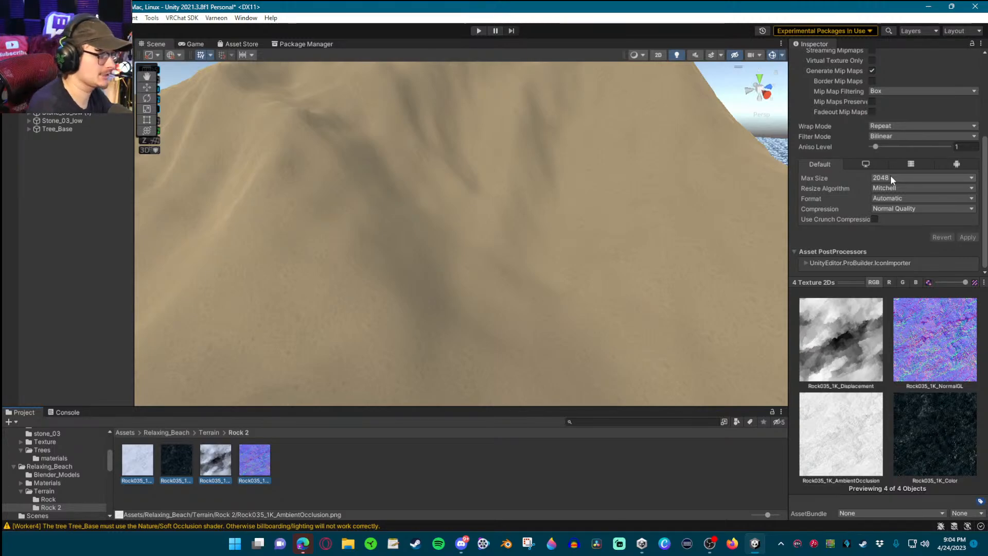
pyautogui.click(882, 178)
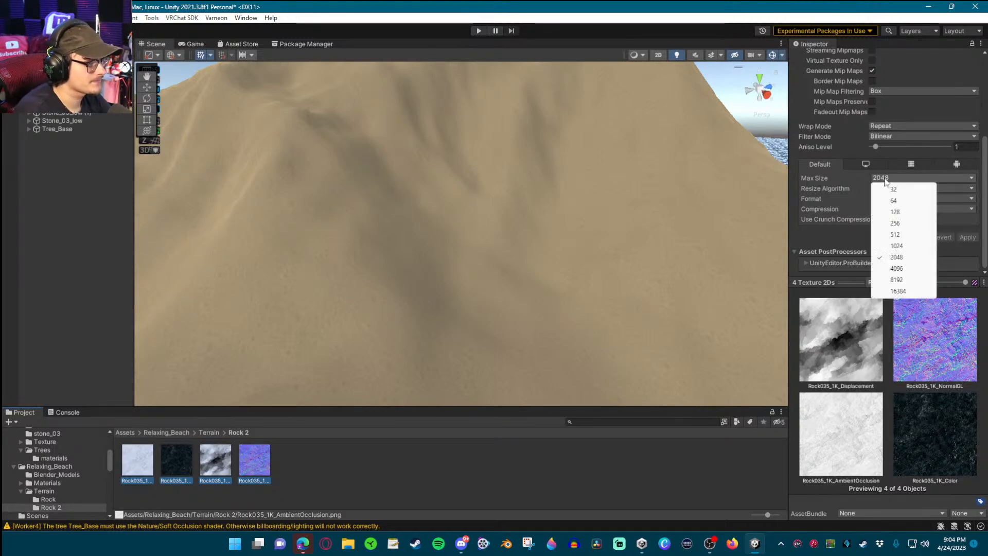
pyautogui.click(892, 246)
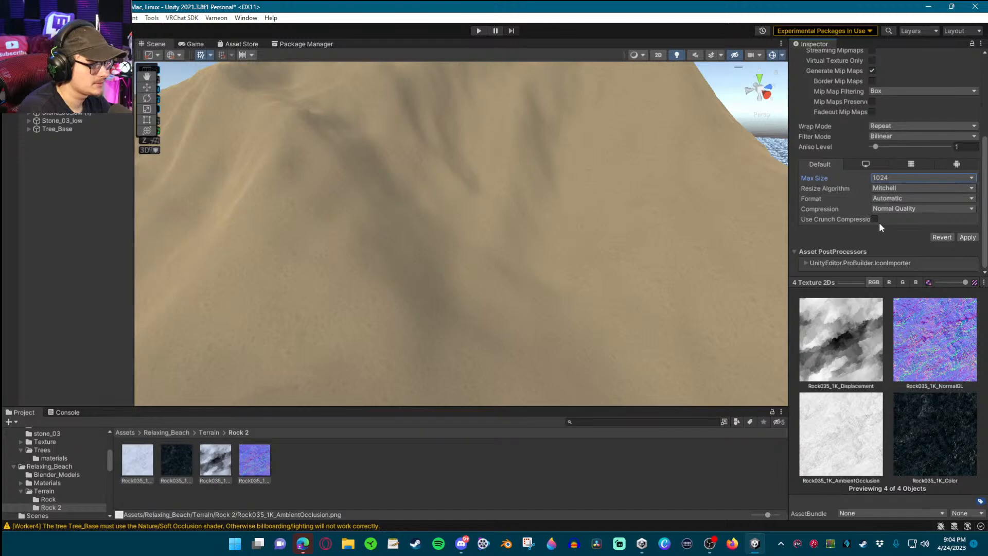
# Set the four textures' aniso level to 8 and their filter mode to Trilinear
pyautogui.scroll(1, 903, 180)
pyautogui.moveTo(876, 175); pyautogui.dragTo(911, 174)
pyautogui.click(898, 164)
pyautogui.click(898, 198)
pyautogui.scroll(2, 838, 154)
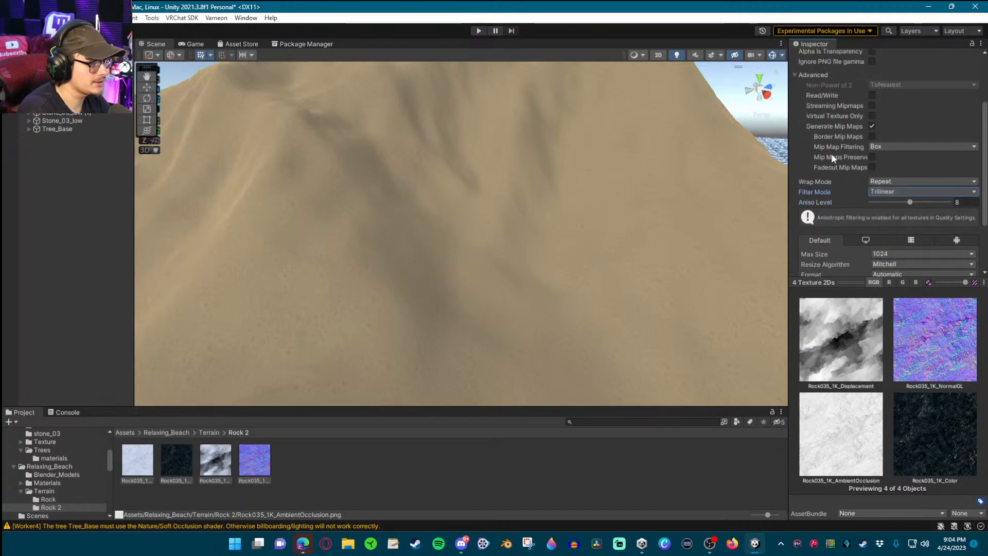
# Check the Android platform settings and apply the changed import settings to the four Rock035 textures
pyautogui.click(871, 133)
pyautogui.scroll(-4, 870, 155)
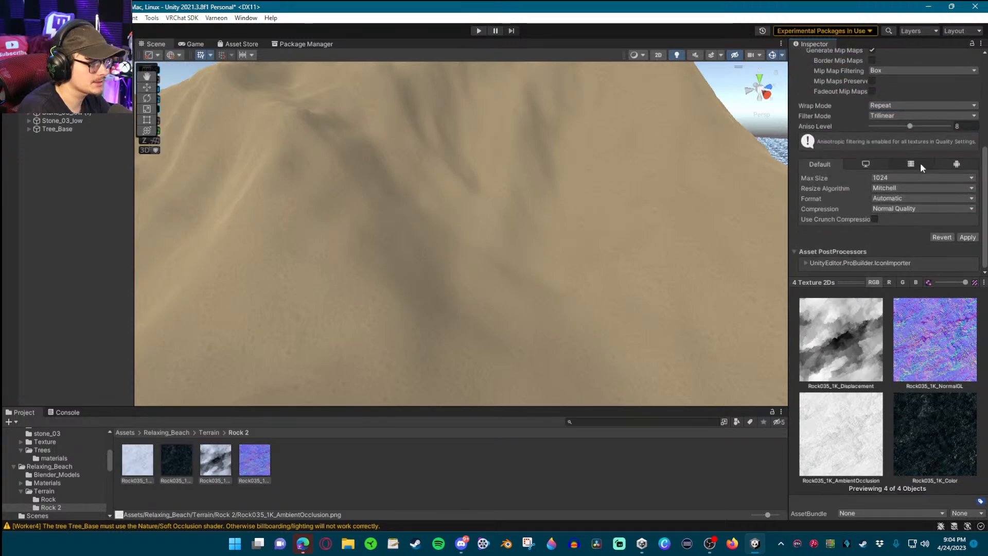
pyautogui.click(956, 164)
pyautogui.click(823, 163)
pyautogui.click(963, 237)
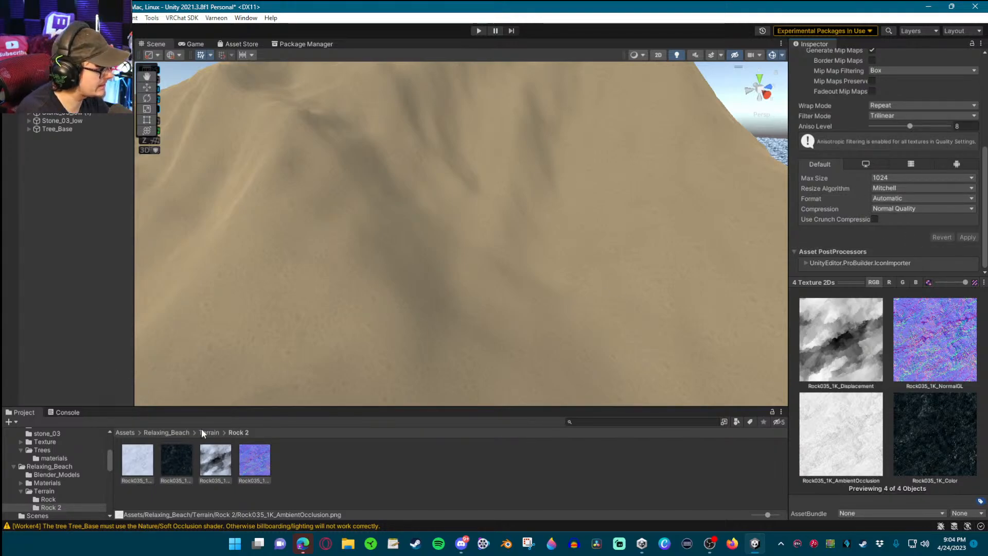
# Create a terrain layer named "Rocl 2" in the Rock 2 folder
pyautogui.click(137, 459)
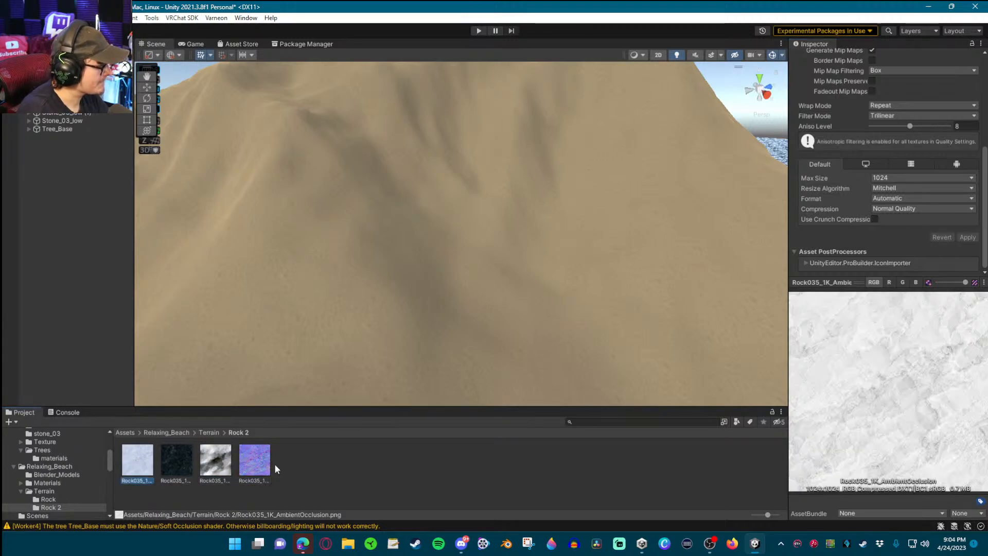
pyautogui.rightClick(313, 462)
pyautogui.moveTo(350, 188)
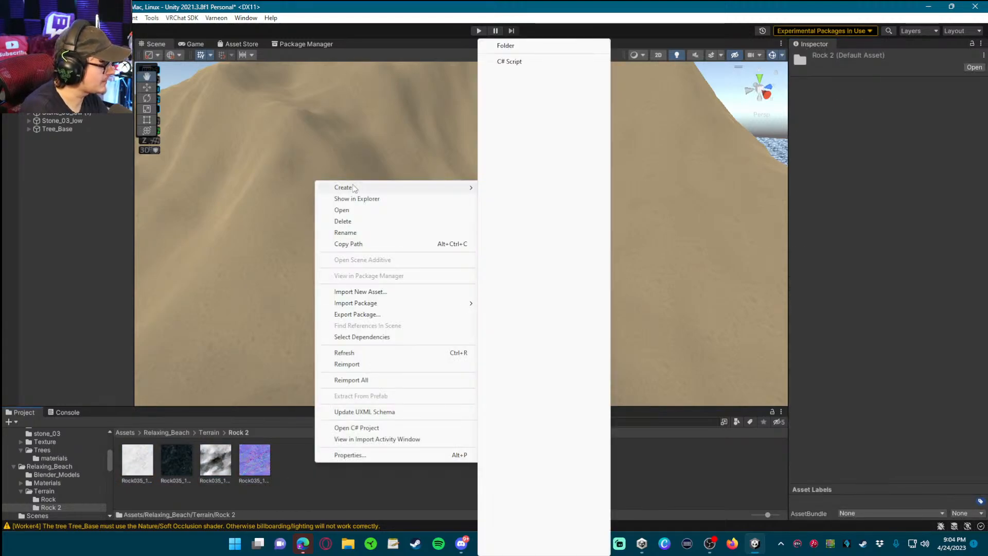
pyautogui.click(521, 525)
pyautogui.write('Rocl 2')
pyautogui.press('Return')
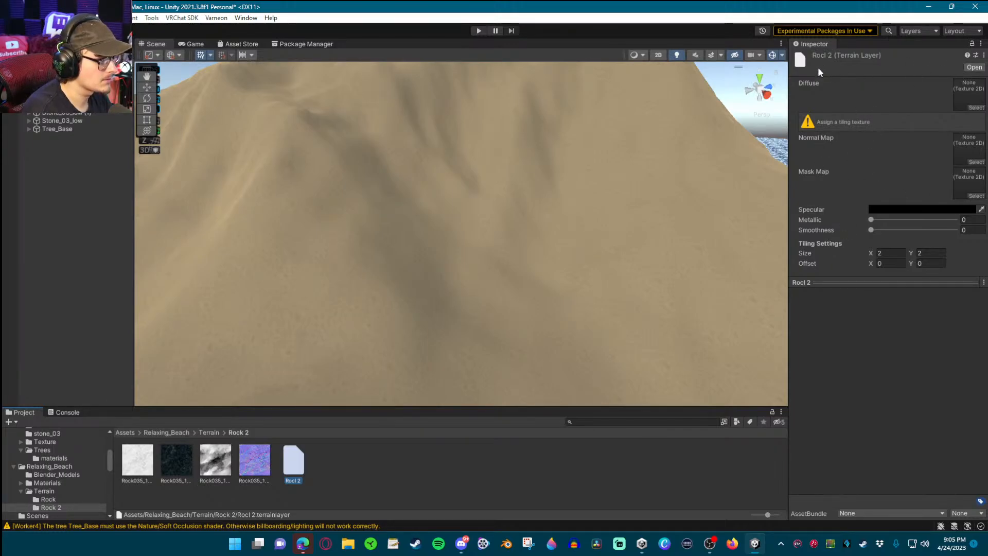
# Correct the new terrain layer's name to "Rock 2"
pyautogui.rightClick(296, 460)
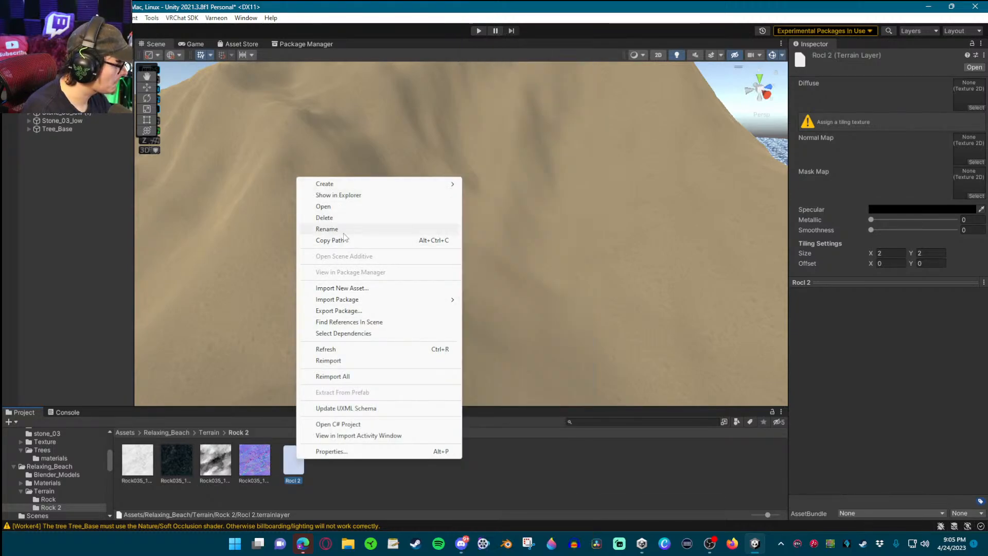
pyautogui.click(344, 234)
pyautogui.press('Left')
pyautogui.press('Left')
pyautogui.press('Left')
pyautogui.press('Right')
pyautogui.press('Right')
pyautogui.press('BackSpace')
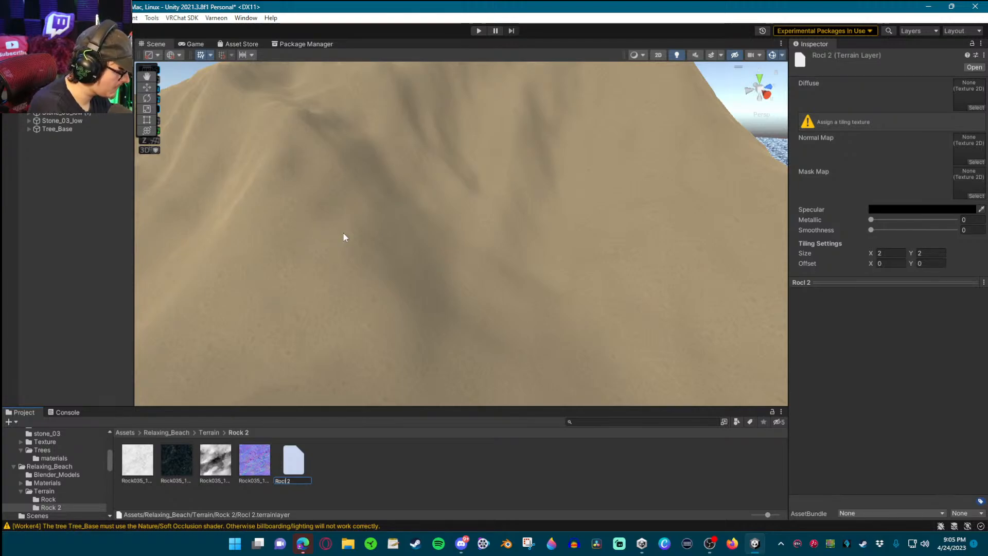
pyautogui.press('Return')
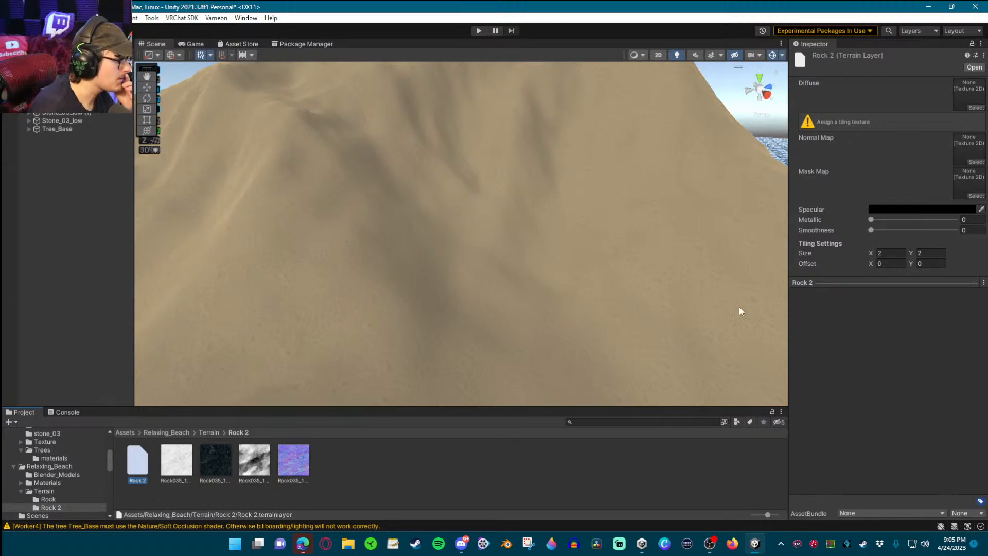
# Turn off sRGB for the Rock035 ambient occlusion and displacement textures and apply the import settings
pyautogui.click(171, 469)
pyautogui.keyDown('ctrl'); pyautogui.click(255, 463); pyautogui.keyUp('ctrl')
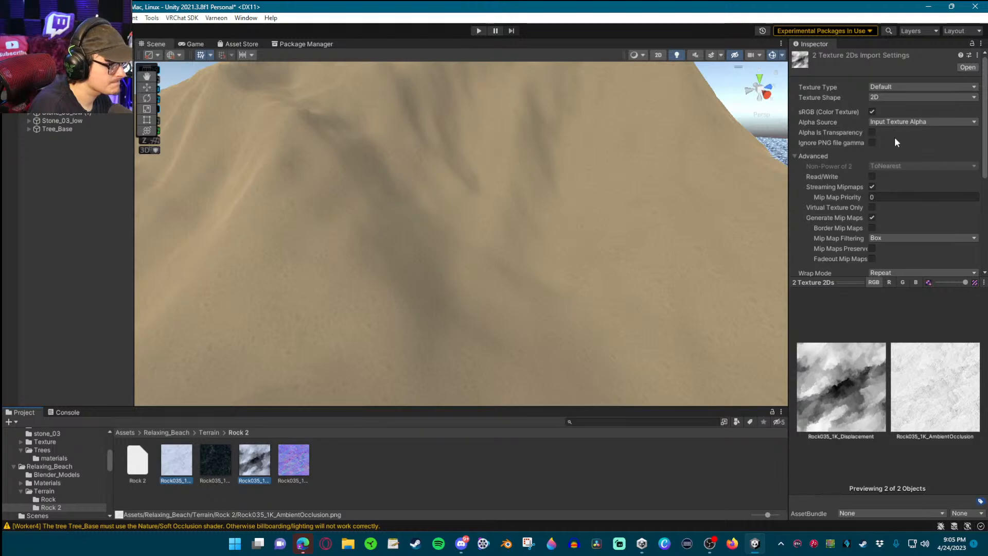
pyautogui.click(871, 111)
pyautogui.scroll(-5, 949, 255)
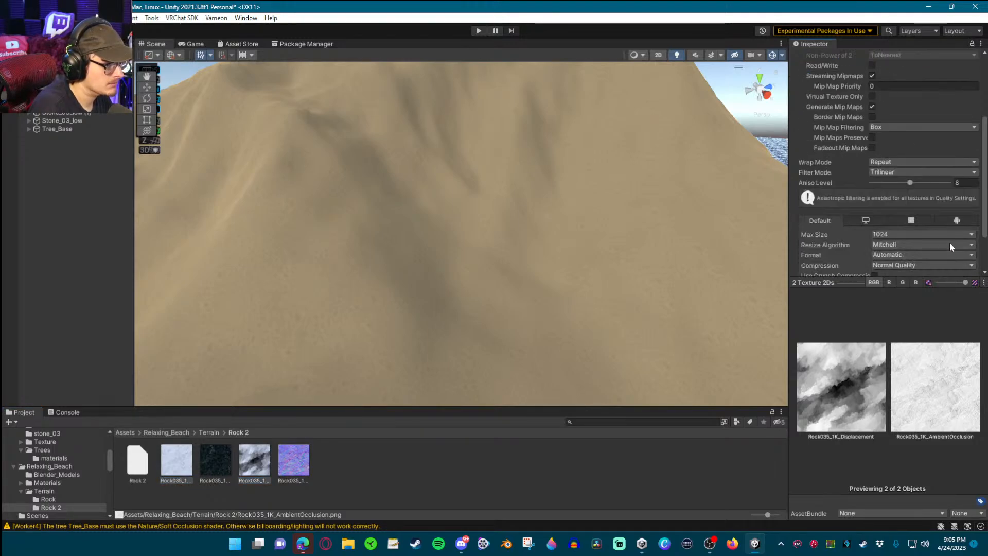
pyautogui.click(967, 238)
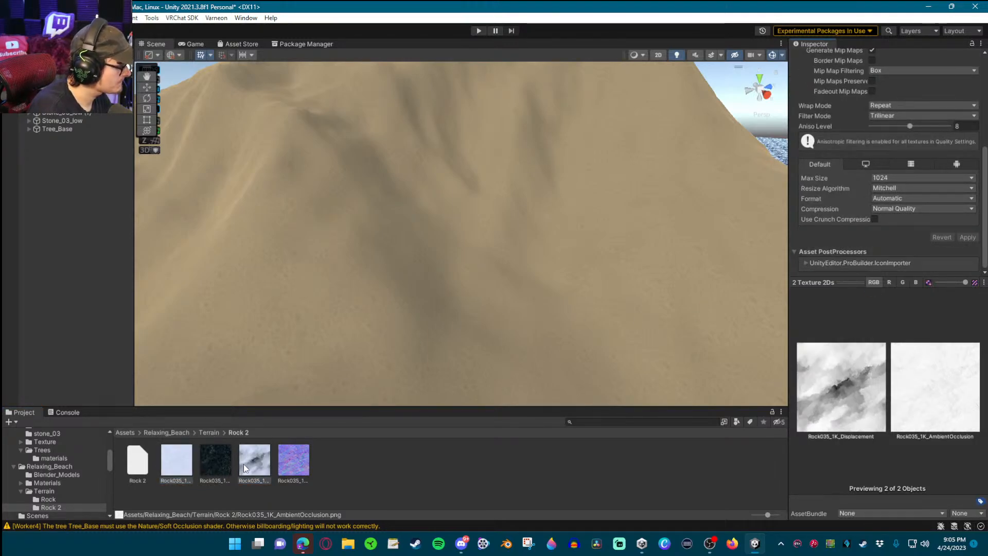
# Assign the Rock035 color texture as the Rock 2 layer's diffuse and the displacement texture as its mask map
pyautogui.click(255, 471)
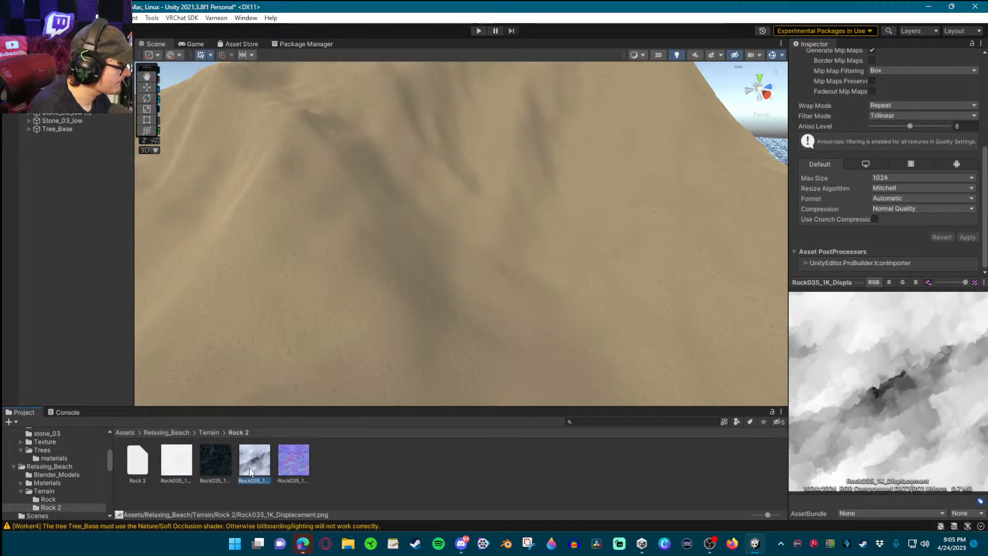
pyautogui.click(217, 459)
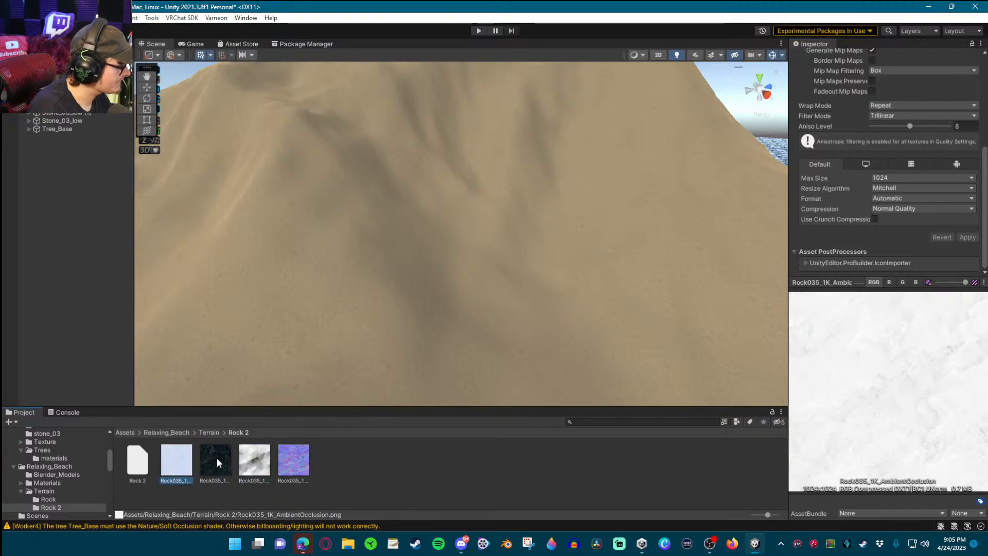
pyautogui.keyDown('shift'); pyautogui.click(279, 462); pyautogui.keyUp('shift')
pyautogui.click(149, 464)
pyautogui.moveTo(211, 455); pyautogui.dragTo(969, 93)
pyautogui.moveTo(256, 472); pyautogui.dragTo(959, 160)
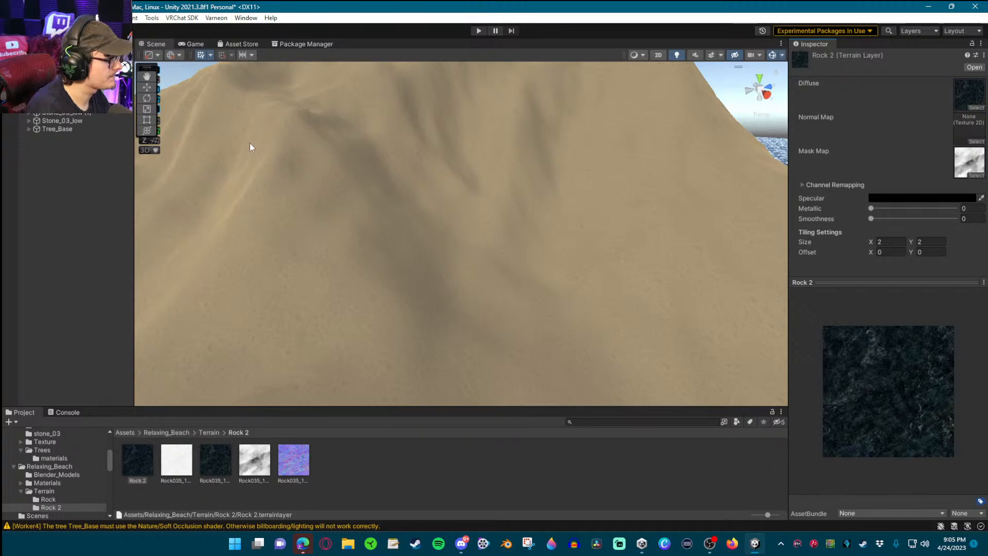
# Set the Rock035_1K_NormalGL texture's type to Normal map in its properties and apply the change
pyautogui.rightClick(298, 462)
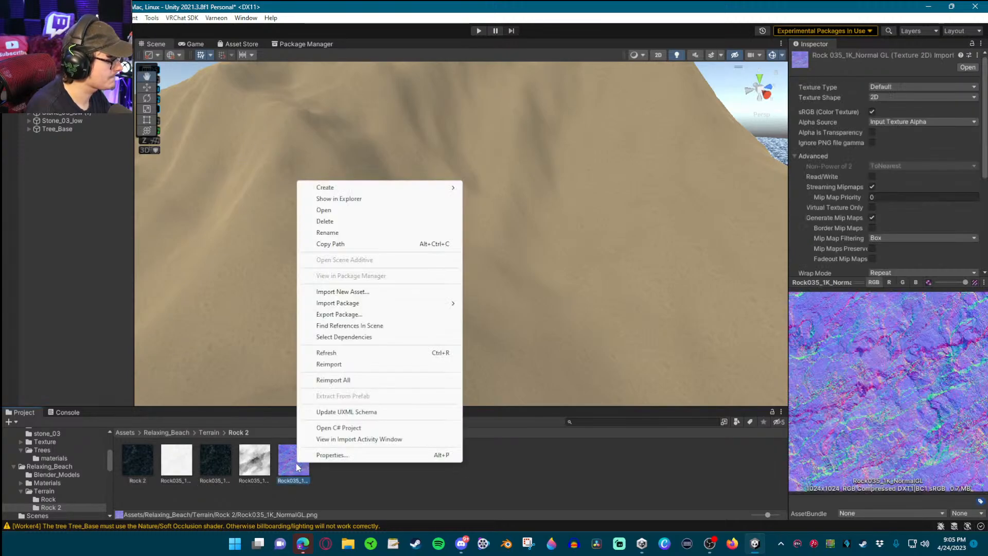
pyautogui.click(332, 455)
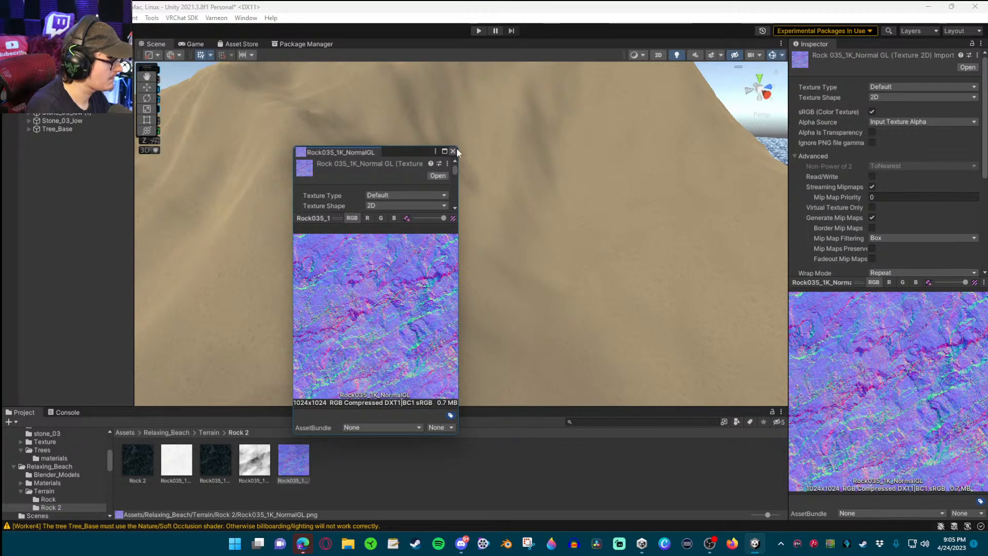
pyautogui.moveTo(458, 432); pyautogui.dragTo(621, 441)
pyautogui.scroll(-2, 441, 199)
pyautogui.scroll(-5, 498, 211)
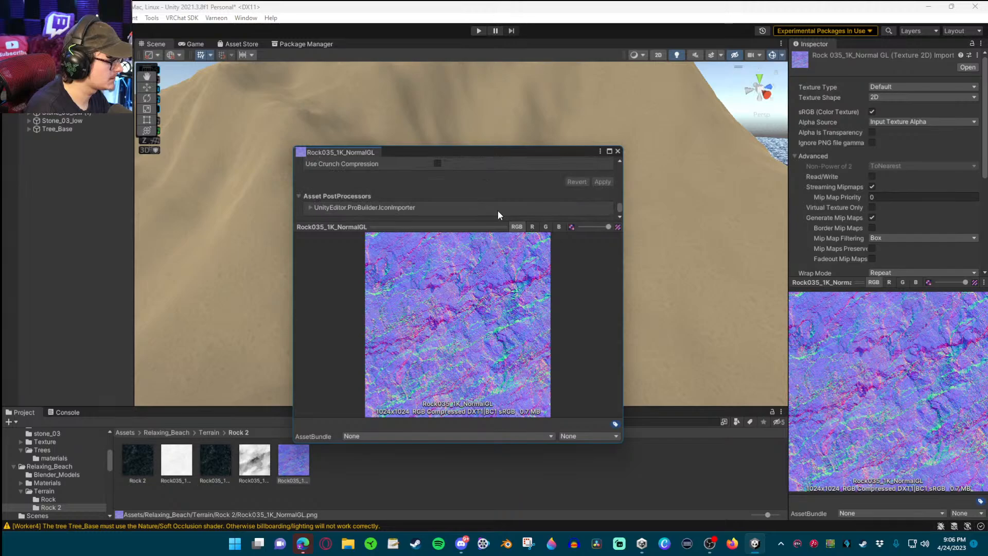
pyautogui.scroll(7, 527, 202)
pyautogui.scroll(3, 449, 177)
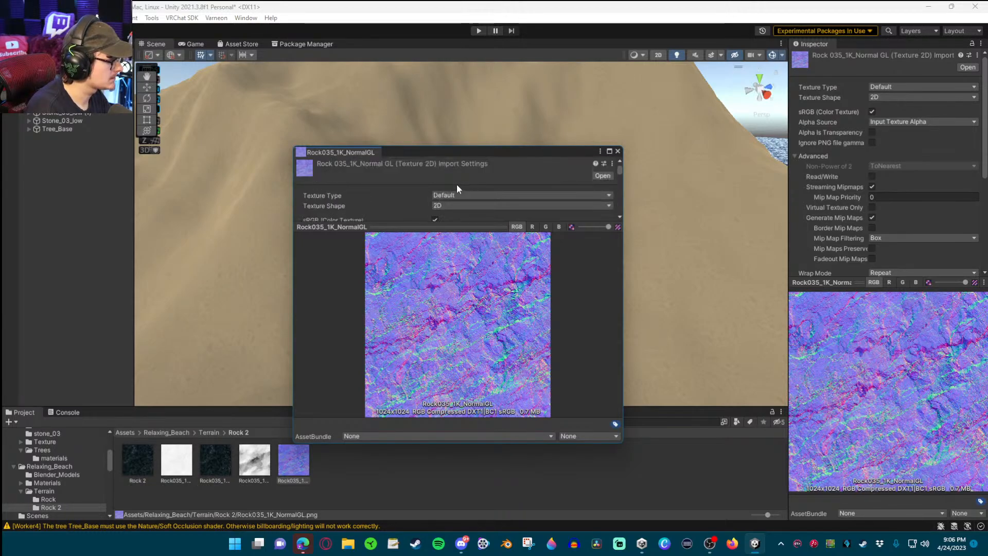
pyautogui.click(454, 195)
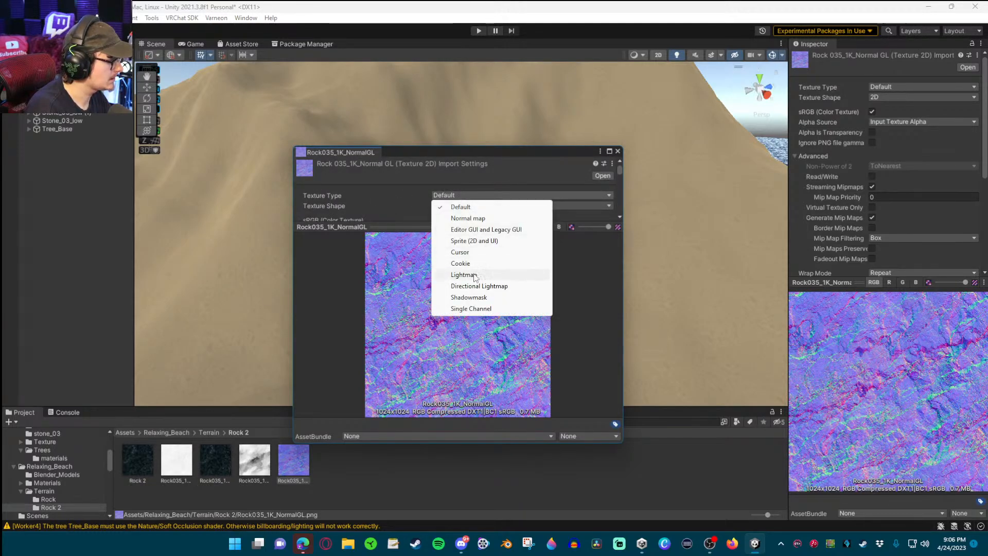
pyautogui.click(458, 216)
pyautogui.scroll(-3, 427, 184)
pyautogui.scroll(-8, 550, 212)
pyautogui.click(600, 187)
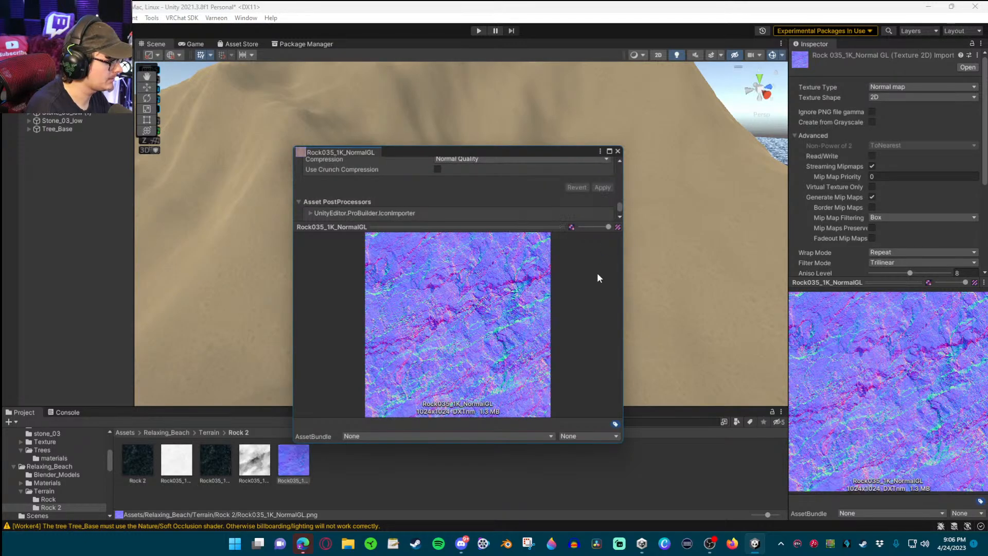
pyautogui.click(617, 150)
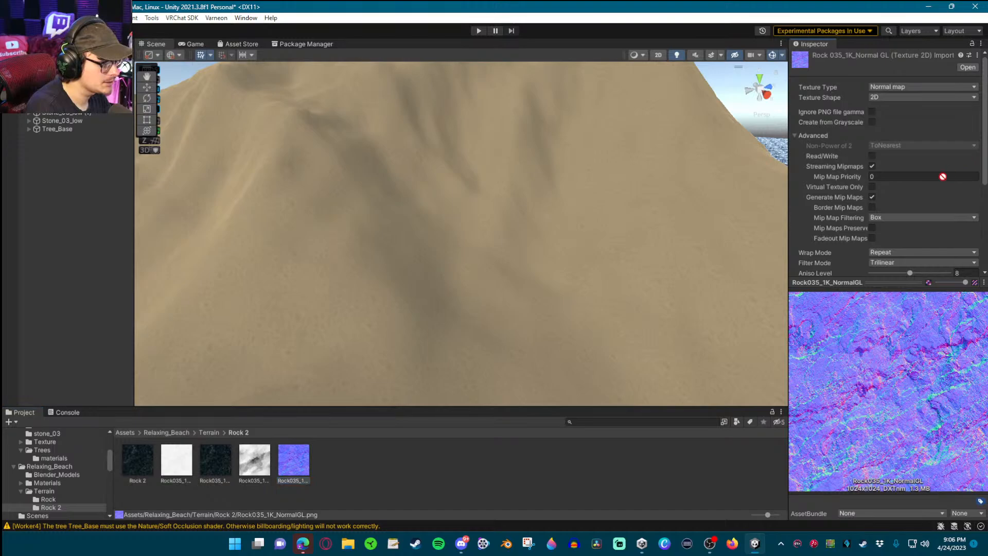
# Assign Rock035_1K_NormalGL as the normal map of the Rock 2 terrain layer
pyautogui.click(447, 466)
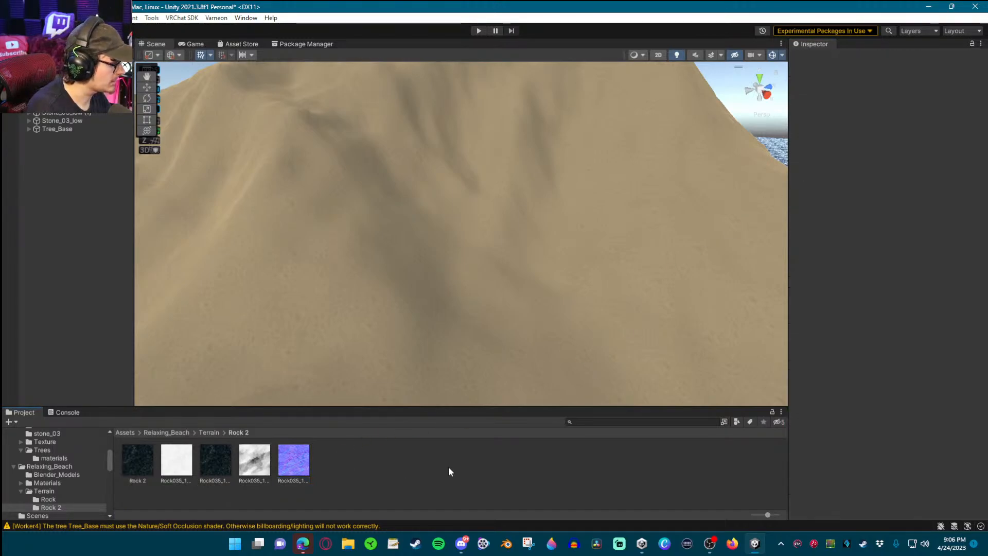
pyautogui.click(139, 461)
pyautogui.moveTo(300, 455); pyautogui.dragTo(860, 188)
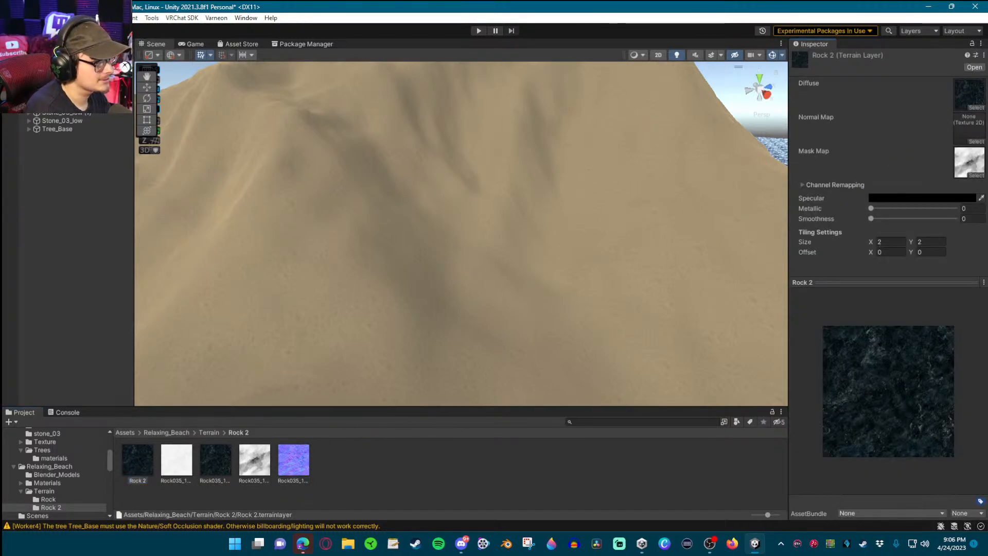
pyautogui.moveTo(968, 126); pyautogui.dragTo(968, 127)
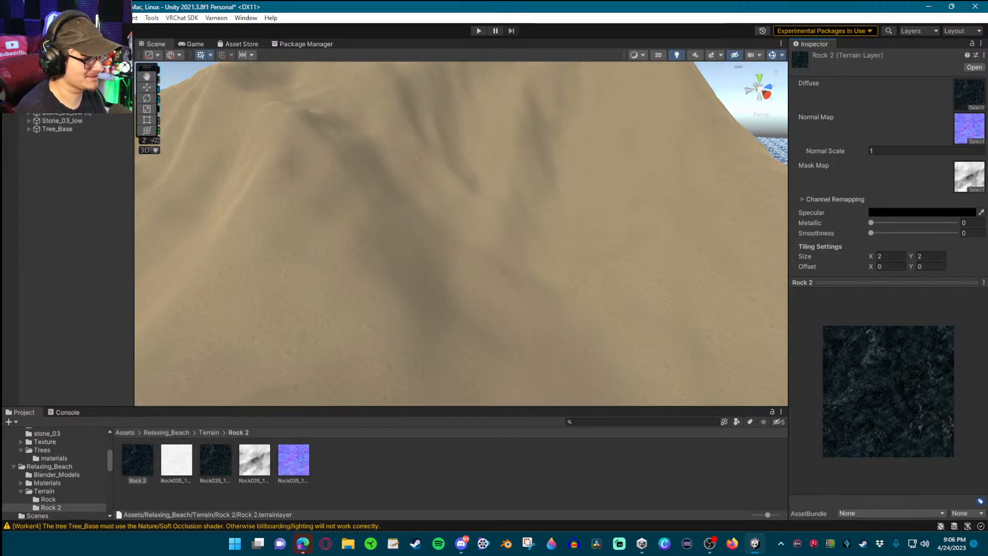
# Create a folder named "Rock 3" inside the Terrain folder
pyautogui.click(137, 461)
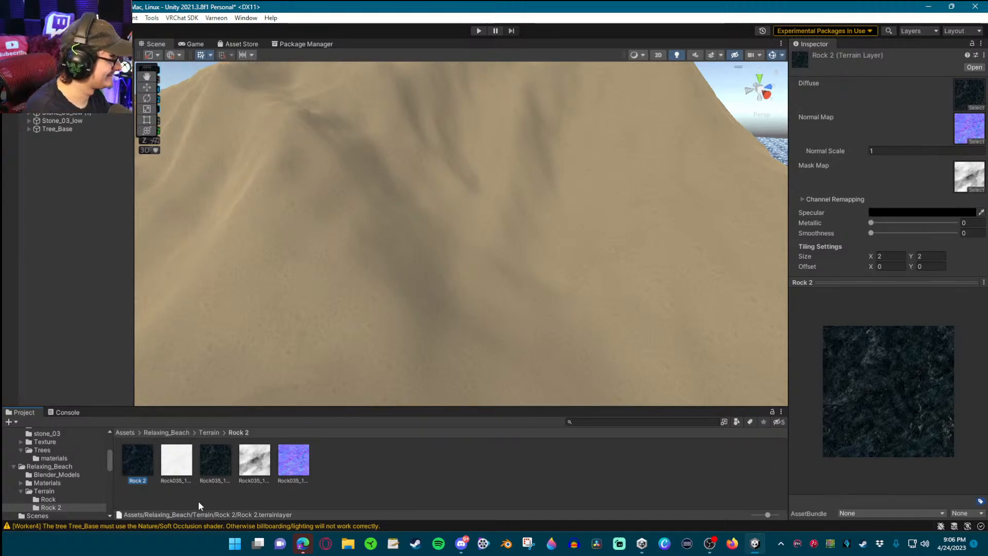
pyautogui.click(209, 432)
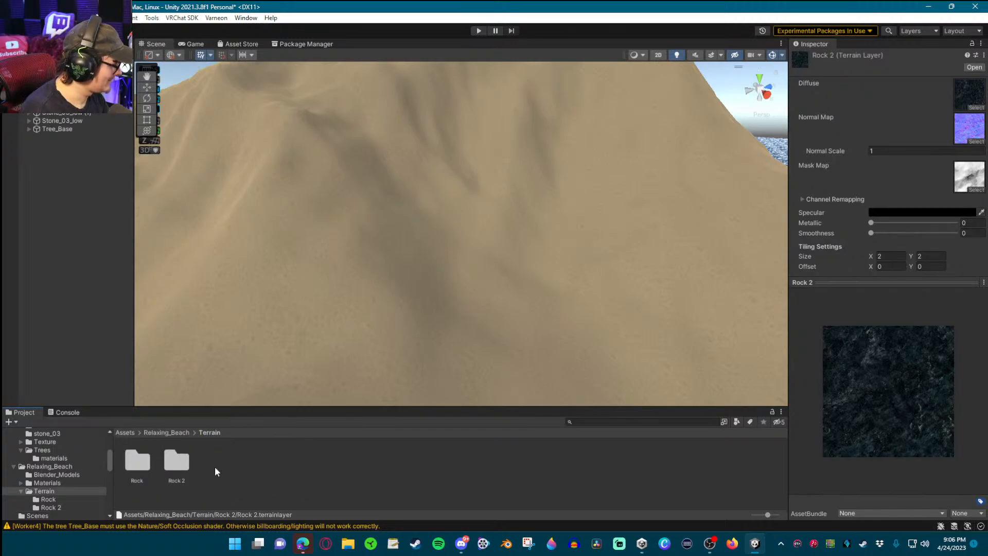
pyautogui.rightClick(210, 470)
pyautogui.moveTo(270, 192)
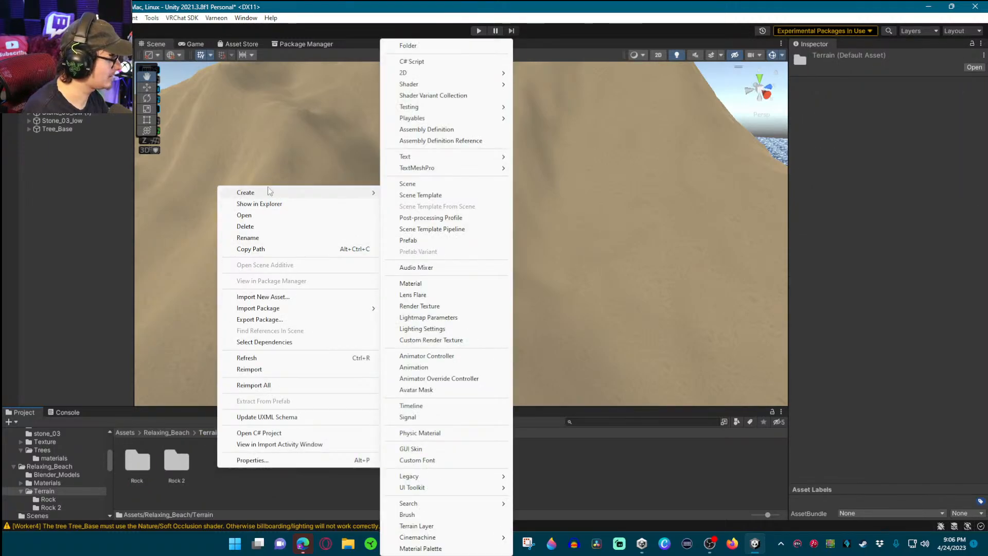
pyautogui.click(415, 46)
pyautogui.write('R')
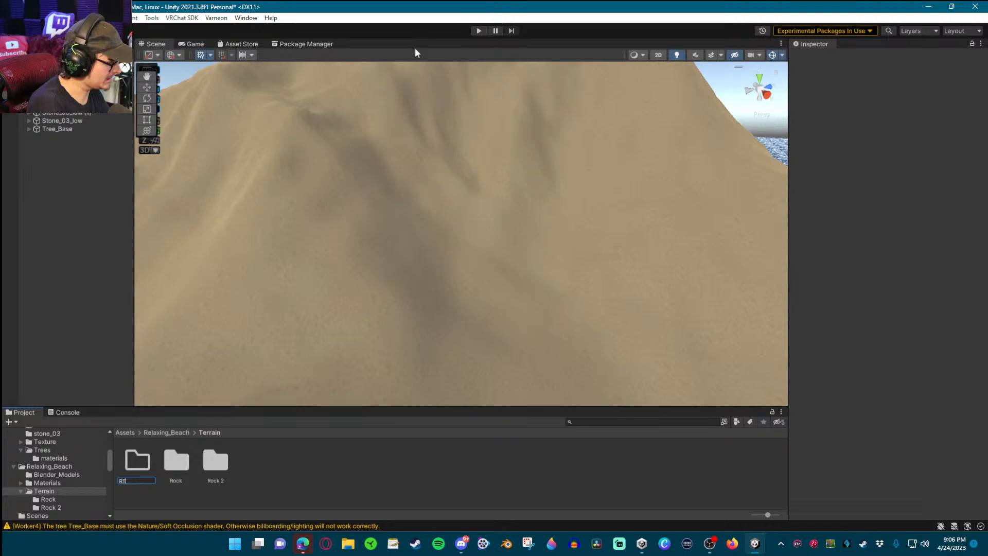
pyautogui.write('ock 3')
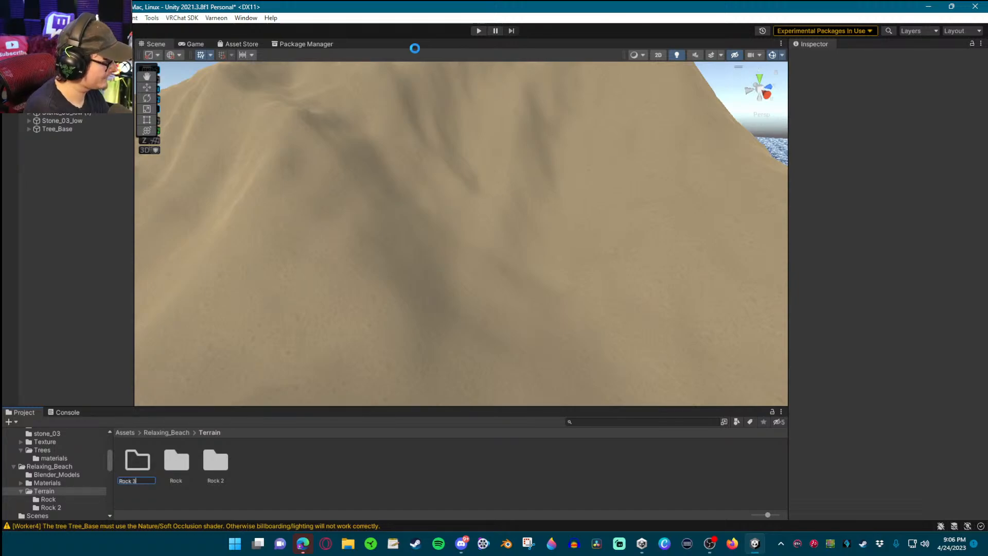
pyautogui.press('Return')
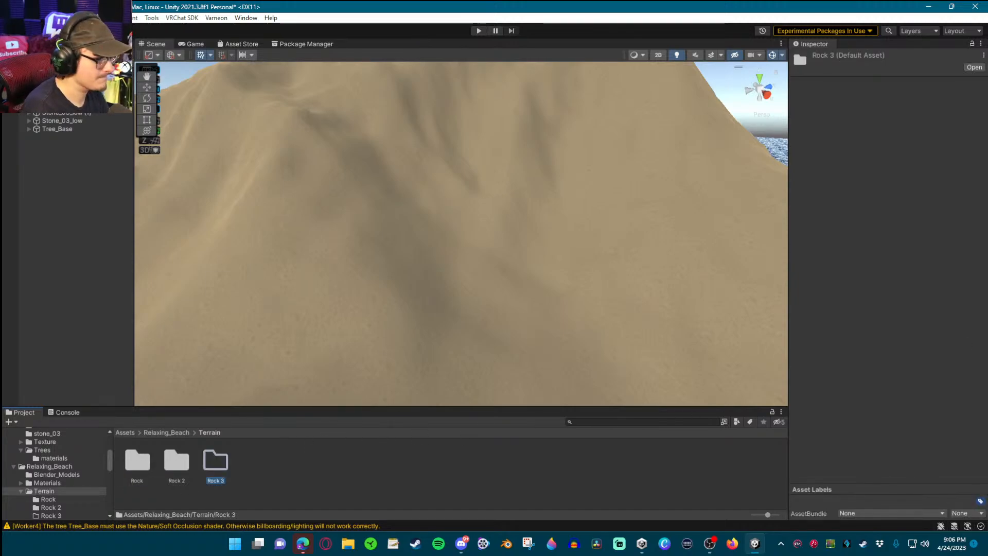
# Switch to the browser, close the Rock035 page, and extract the downloaded Rock030_1K-PNG.zip archive
pyautogui.hotkey('alt', 'Tab')
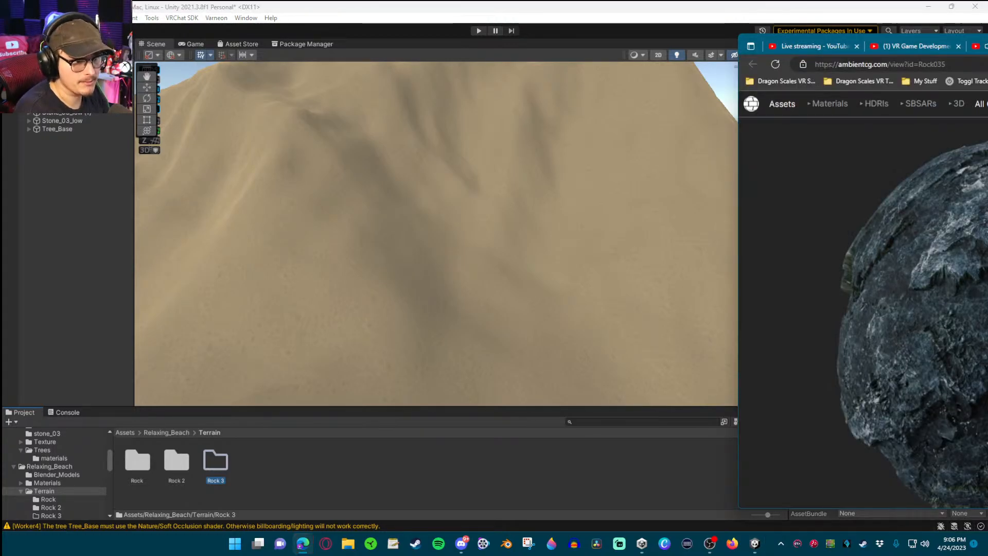
pyautogui.hotkey('ctrl', 'w')
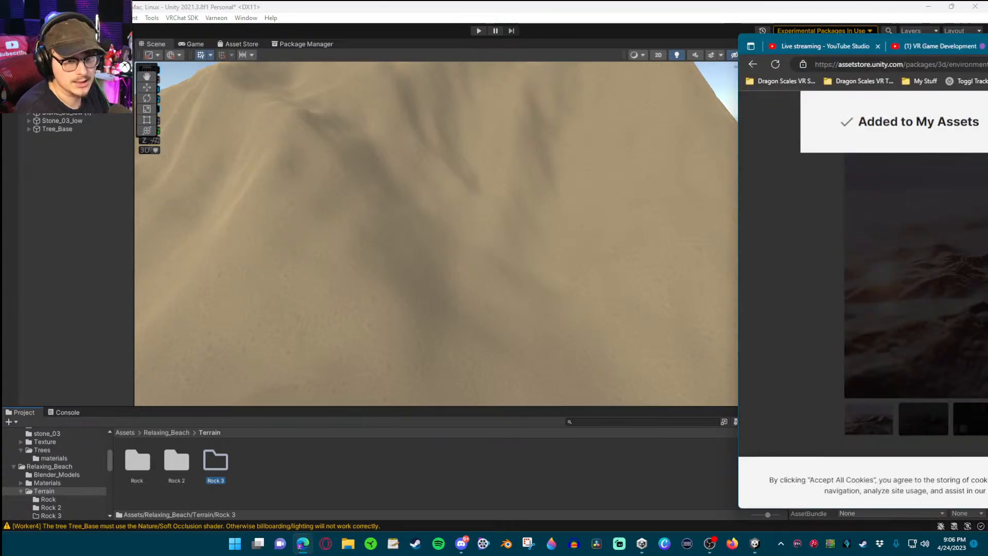
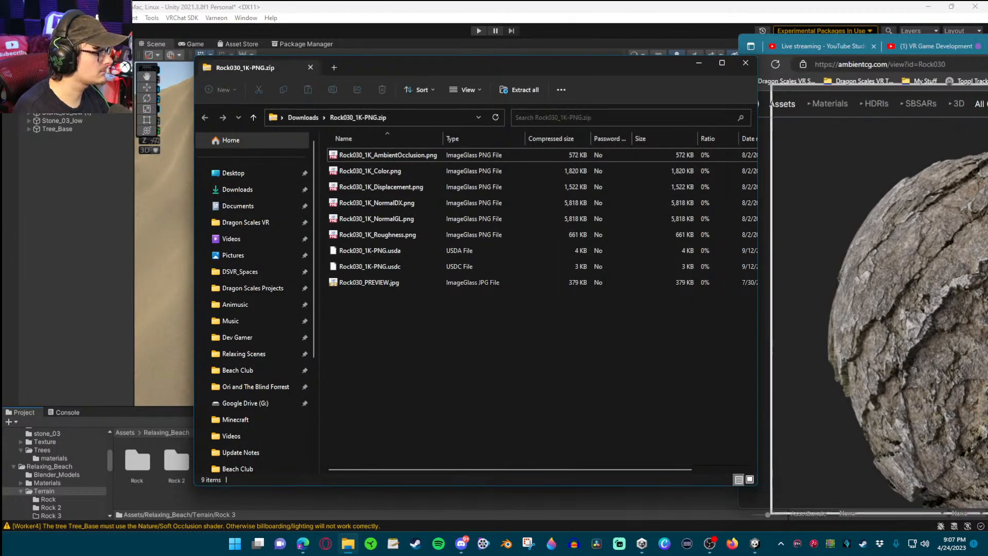
pyautogui.click(744, 62)
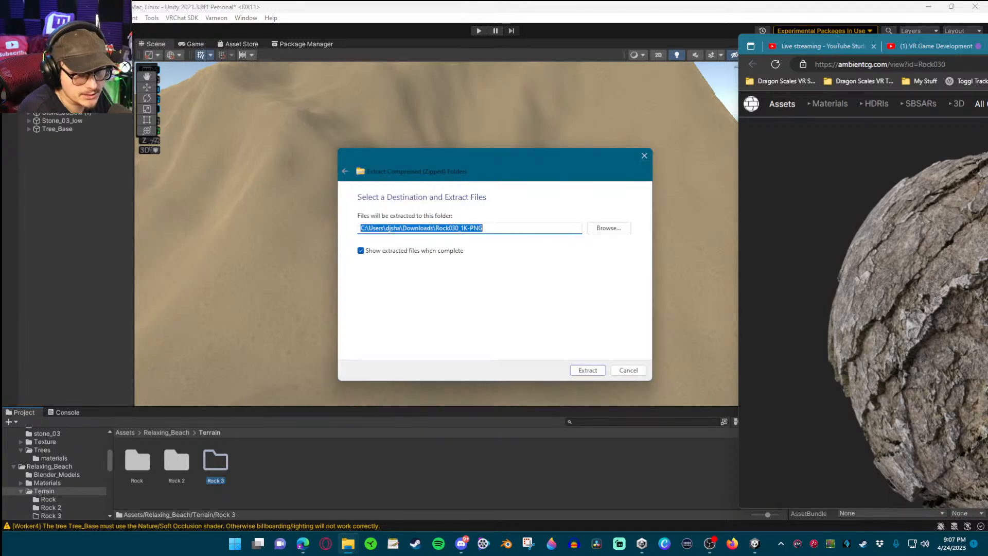
pyautogui.click(609, 228)
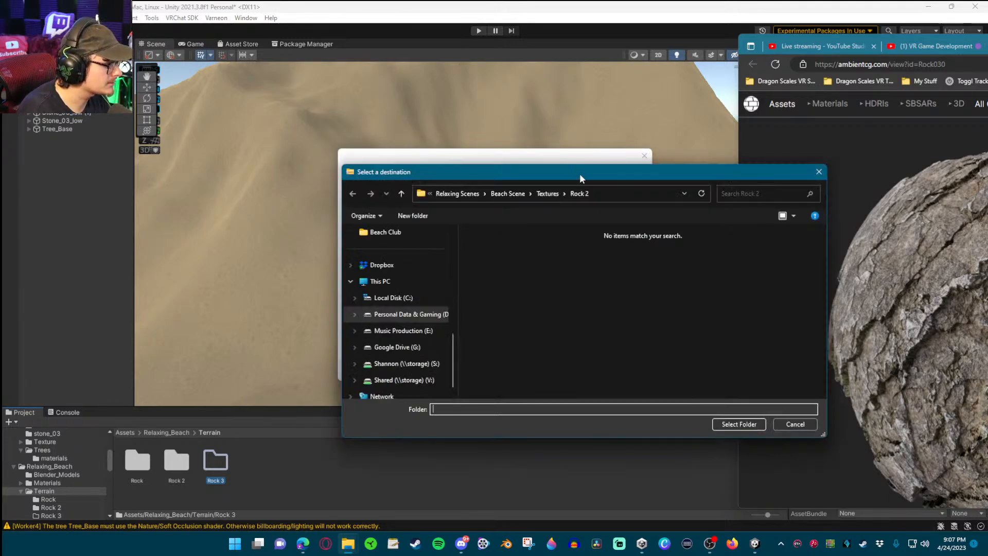
pyautogui.press('Escape')
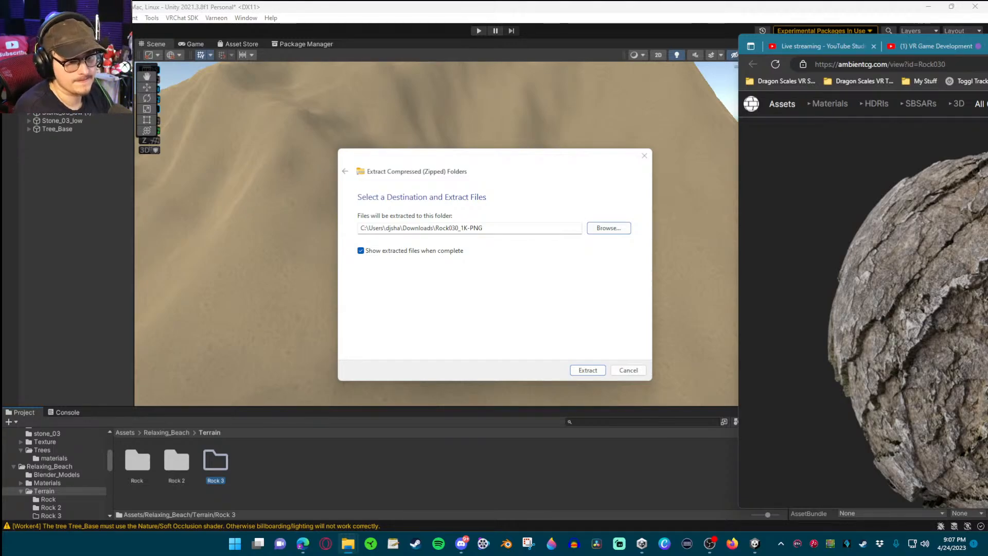
pyautogui.click(584, 372)
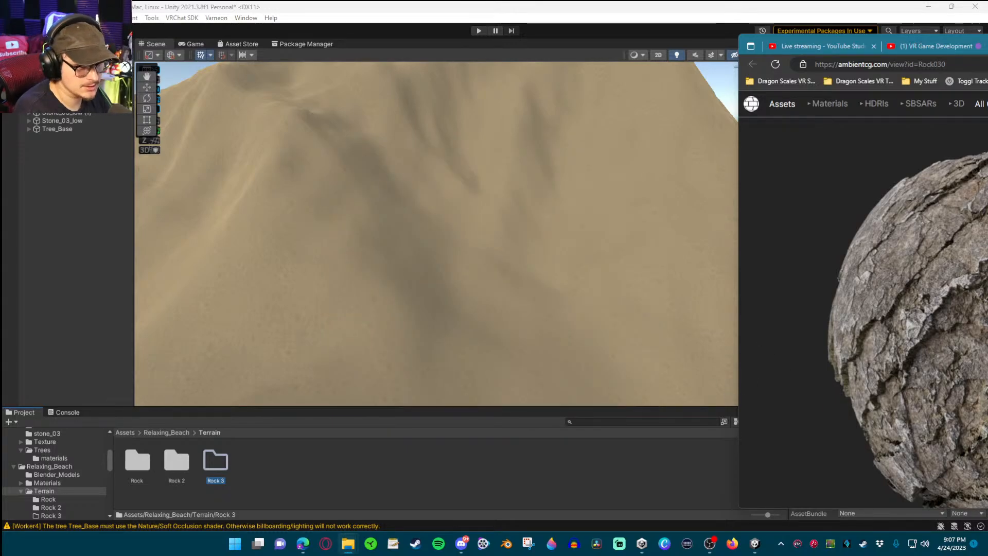
pyautogui.hotkey('alt', 'Tab')
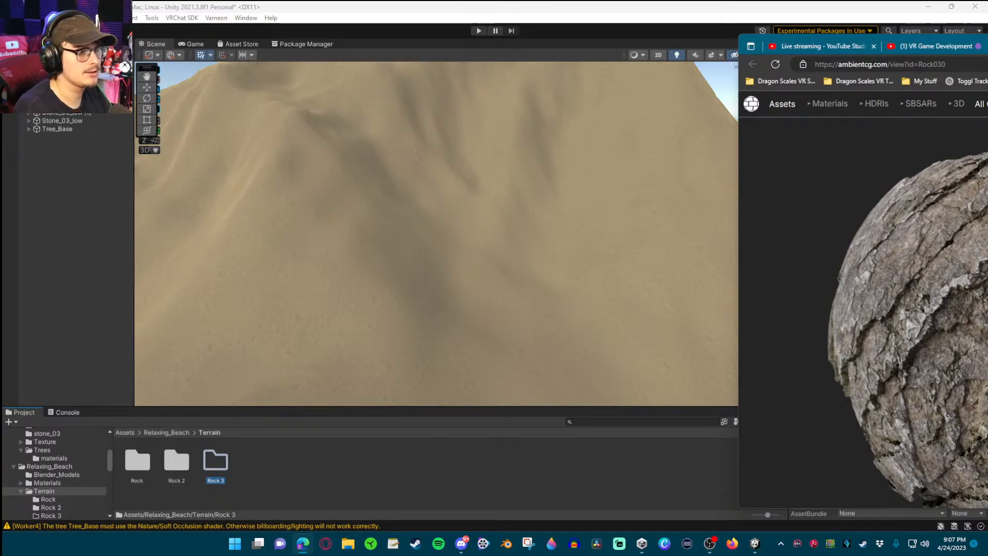
# Switch to Unity and import the Rock030 color, displacement and NormalGL textures into the Rock 3 folder
pyautogui.hotkey('alt', 'Tab')
pyautogui.click(421, 275)
pyautogui.scroll(-3, 479, 266)
pyautogui.moveTo(480, 267)
pyautogui.mouseDown(button='right')
pyautogui.moveTo(663, 238)
pyautogui.moveTo(528, 245)
pyautogui.moveTo(502, 282)
pyautogui.moveTo(542, 291)
pyautogui.moveTo(522, 260)
pyautogui.mouseUp(button='right')
pyautogui.press('w')
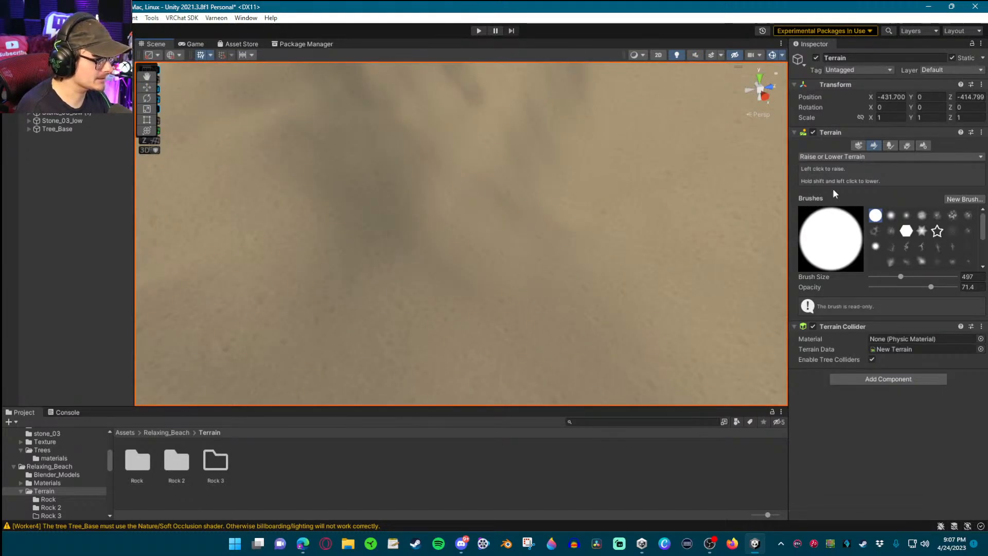
pyautogui.click(216, 463)
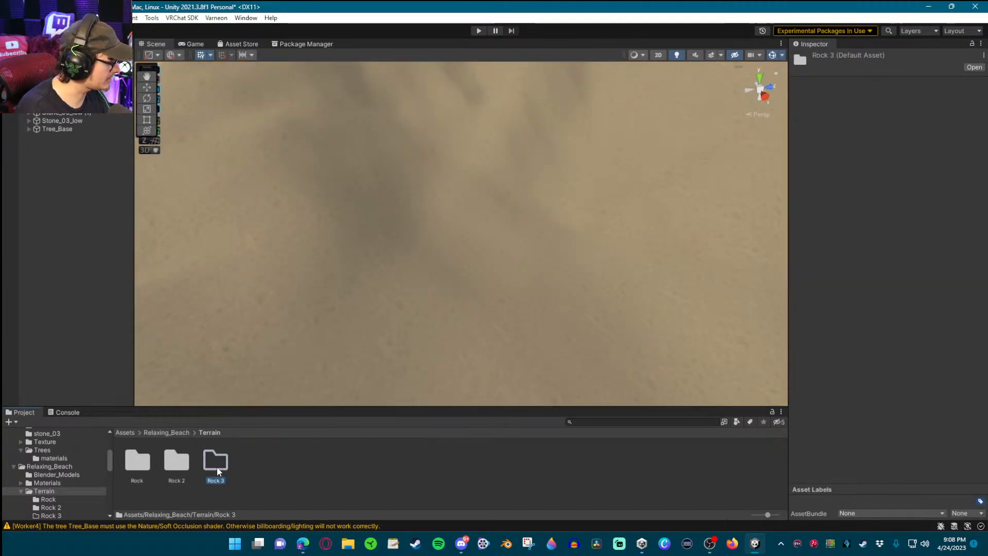
pyautogui.doubleClick(218, 465)
pyautogui.rightClick(241, 467)
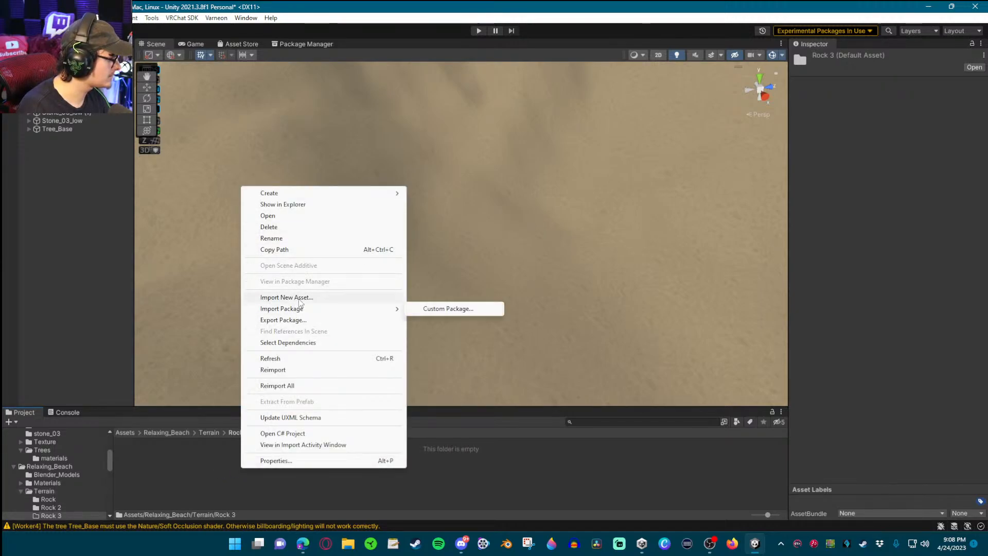
pyautogui.click(299, 299)
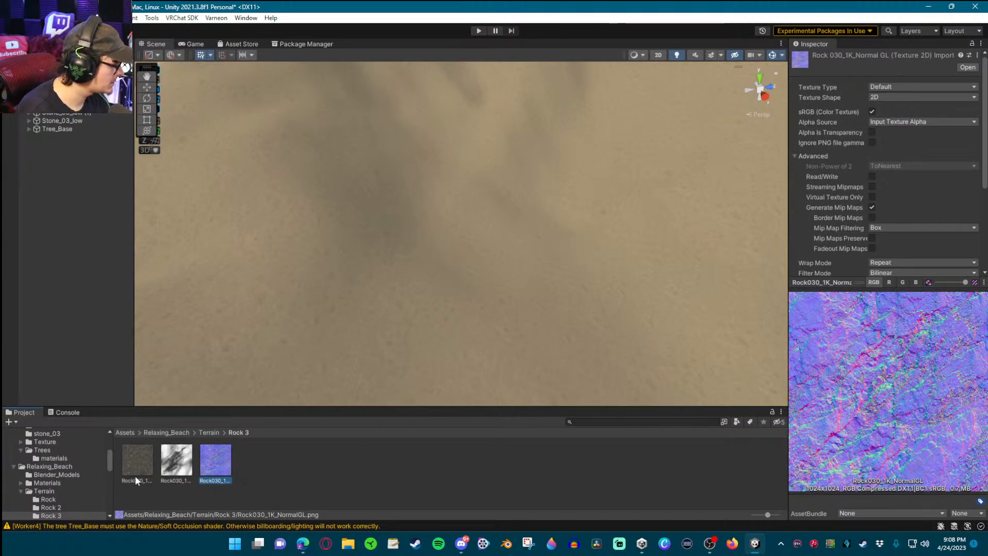
# Select all three Rock030 textures and set their max size to 1024 and aniso level to 8
pyautogui.click(135, 475)
pyautogui.keyDown('shift'); pyautogui.click(216, 463); pyautogui.keyUp('shift')
pyautogui.scroll(-5, 876, 218)
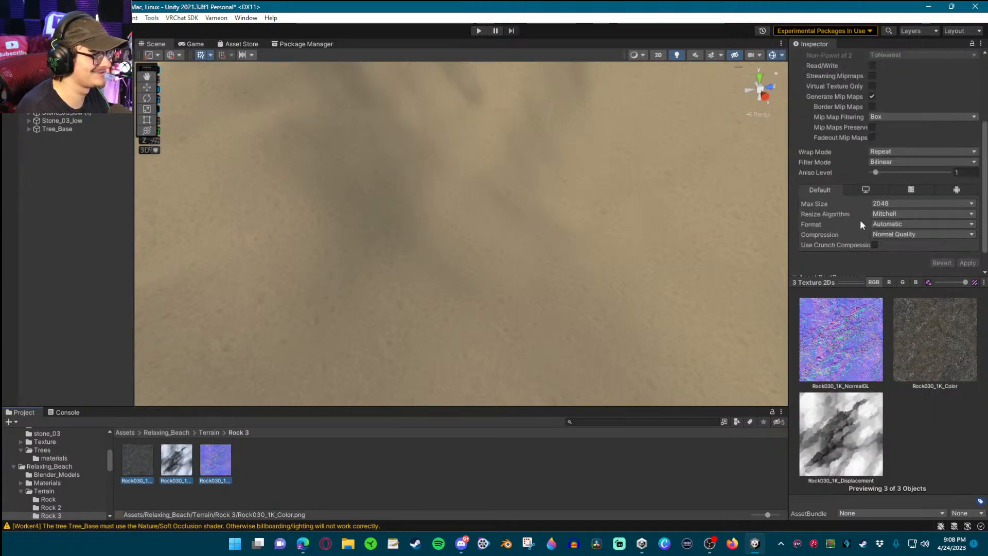
pyautogui.click(902, 206)
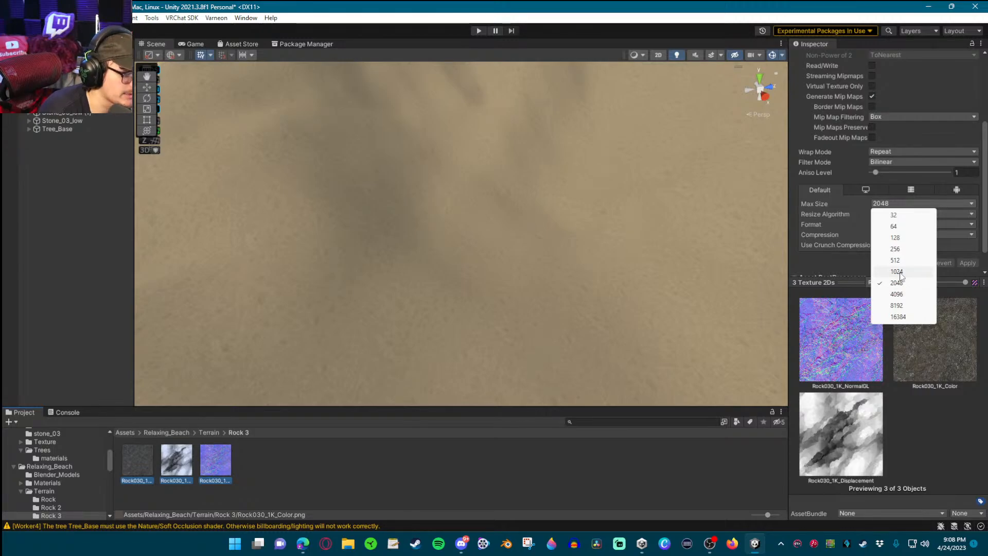
pyautogui.click(897, 272)
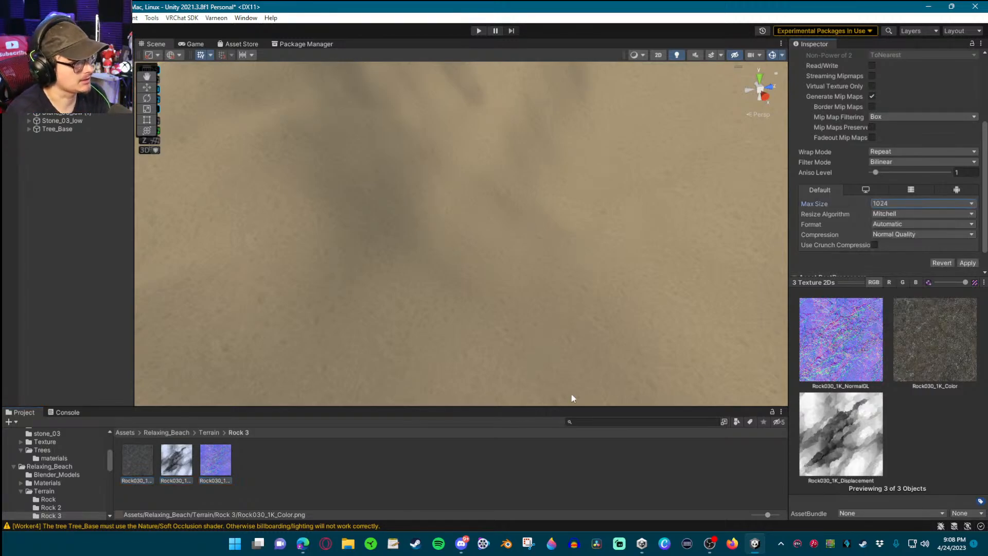
pyautogui.scroll(-1, 867, 205)
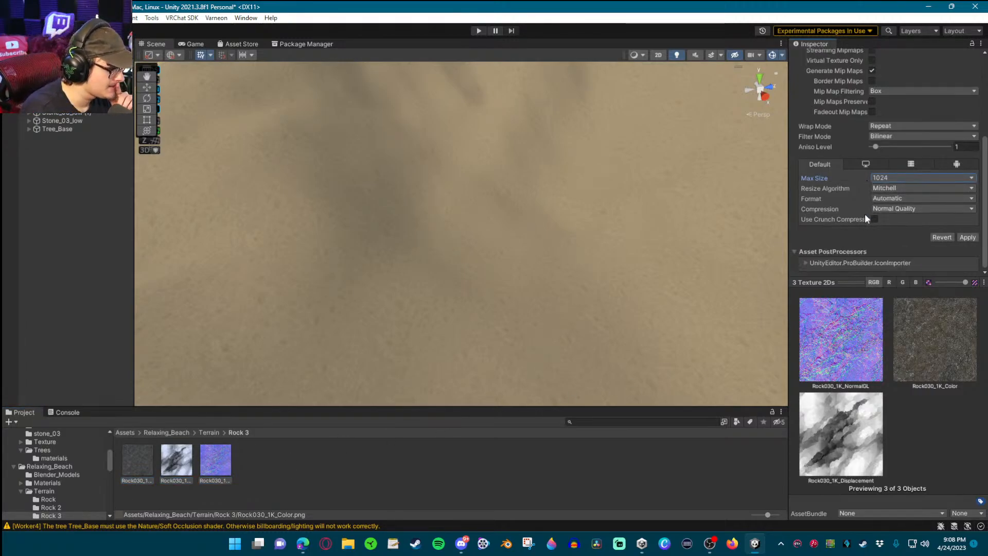
pyautogui.scroll(2, 885, 184)
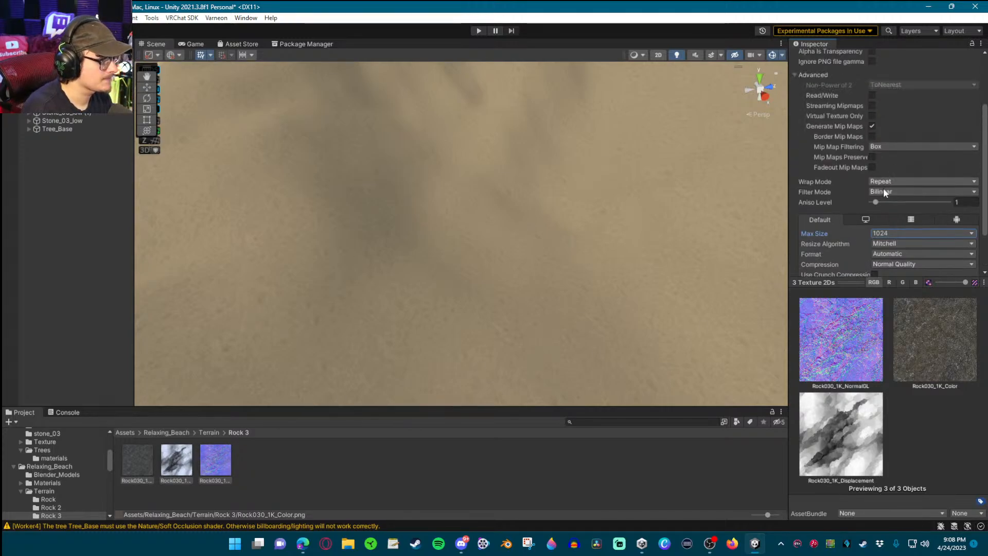
pyautogui.moveTo(896, 205); pyautogui.dragTo(922, 201)
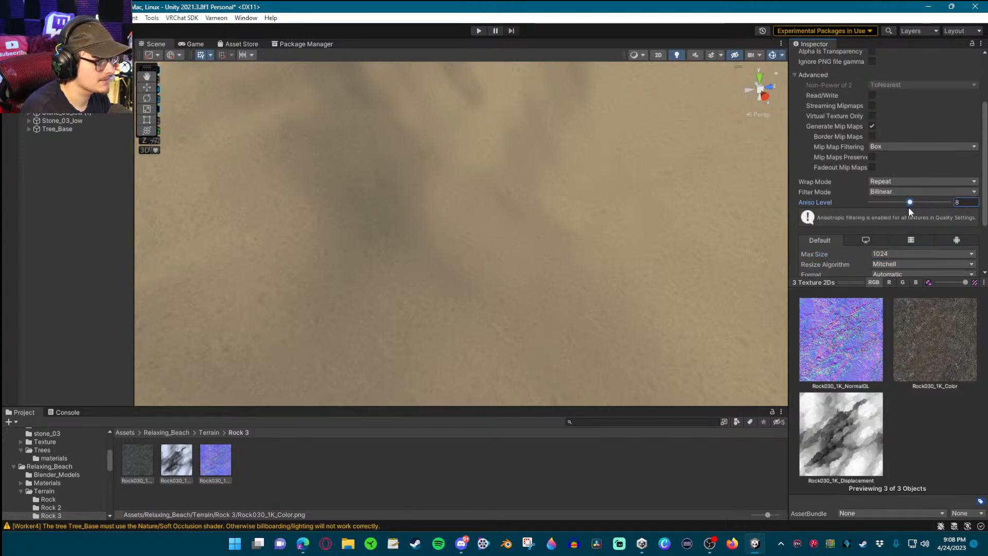
# Set the three textures' filter mode to Trilinear, enable streaming mipmaps, and apply the import settings
pyautogui.click(874, 193)
pyautogui.click(898, 226)
pyautogui.scroll(3, 848, 170)
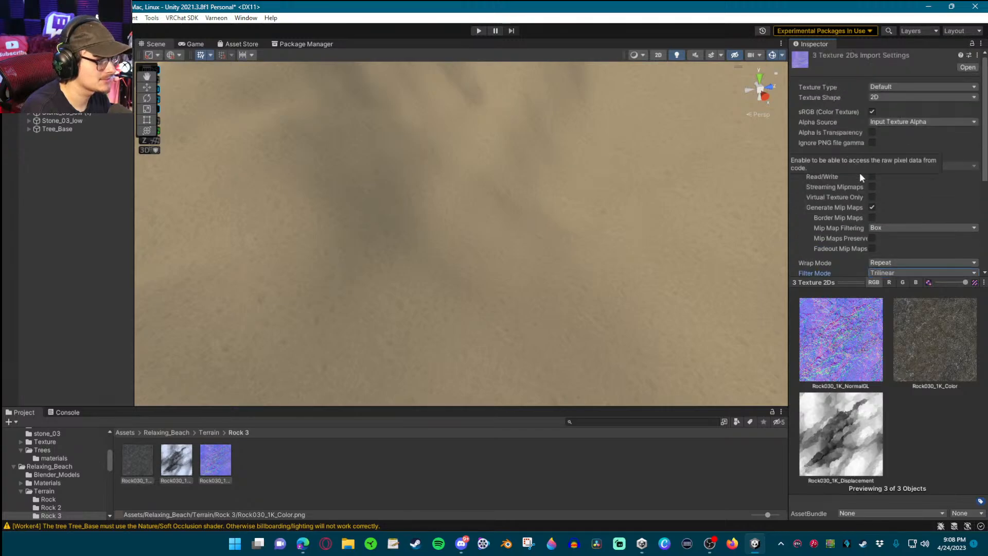
pyautogui.click(871, 187)
pyautogui.scroll(-6, 848, 155)
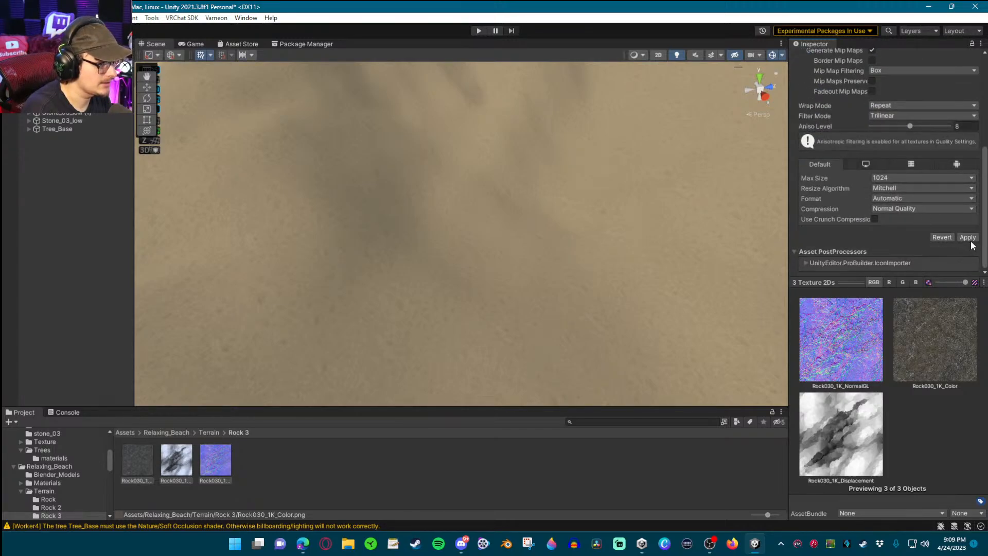
pyautogui.click(970, 241)
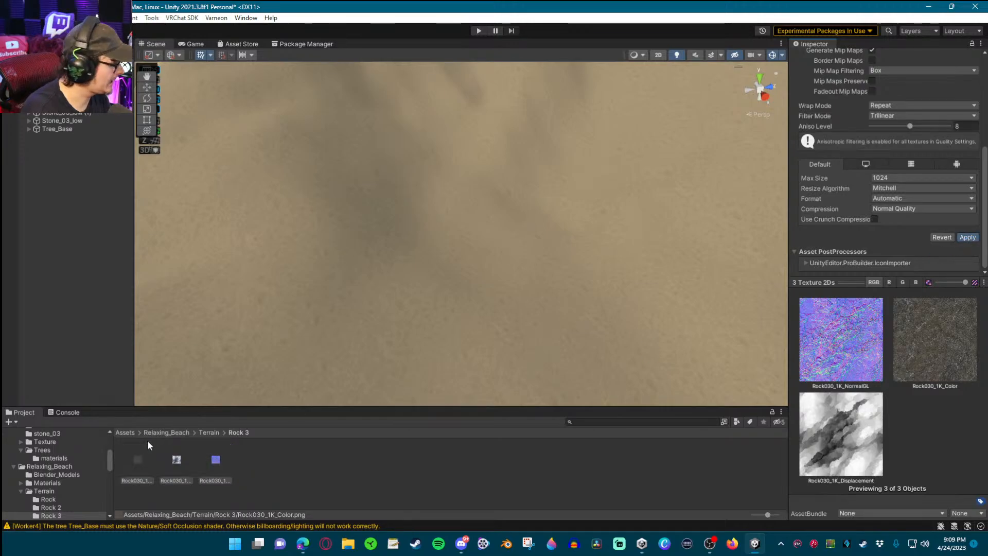
# Turn off sRGB for the Rock030_1K_Displacement texture and apply the change
pyautogui.click(176, 460)
pyautogui.scroll(2, 838, 172)
pyautogui.click(873, 111)
pyautogui.scroll(-6, 885, 128)
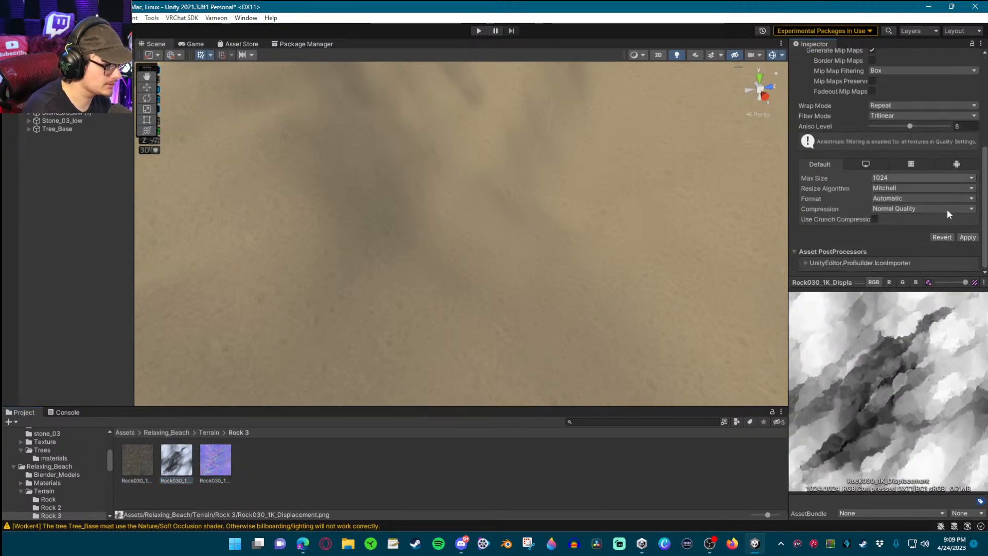
pyautogui.click(963, 239)
# Create a terrain layer named "Rock 3" in the Rock 3 folder
pyautogui.click(138, 457)
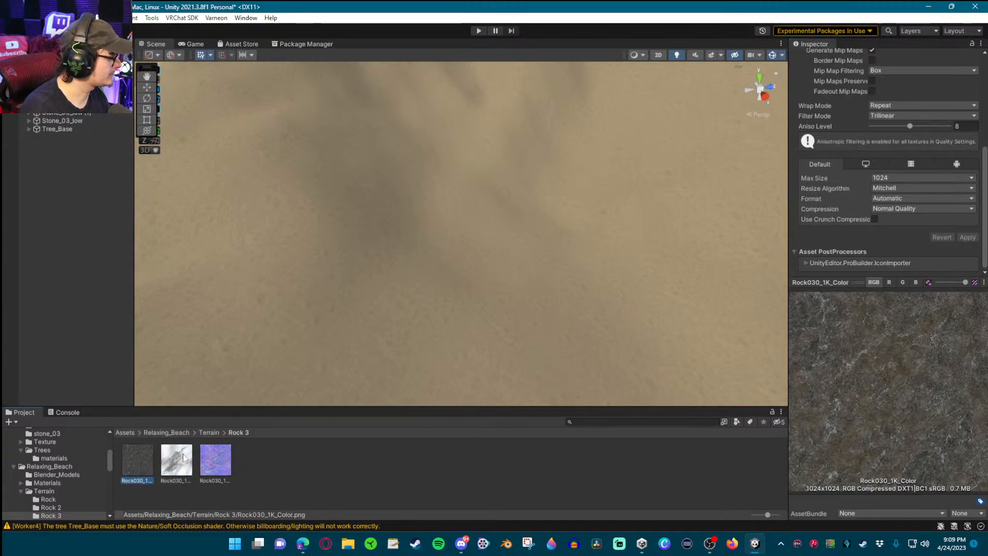
pyautogui.rightClick(268, 455)
pyautogui.moveTo(316, 177)
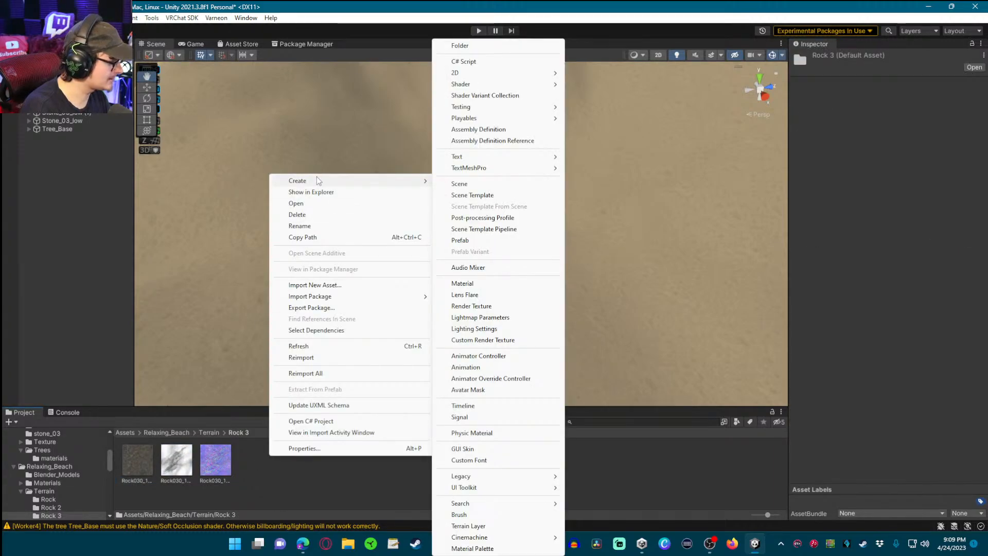
pyautogui.click(490, 525)
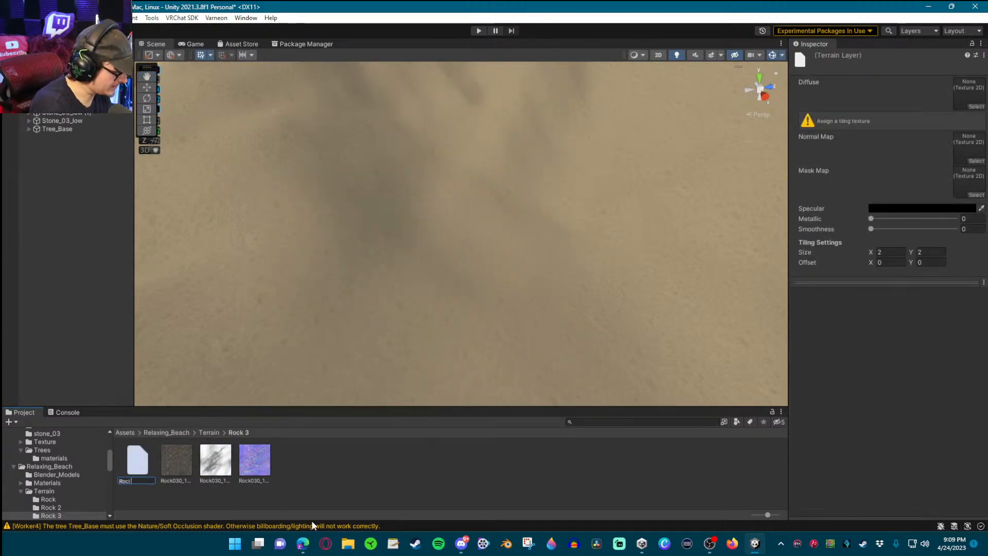
pyautogui.write('Rock 3')
pyautogui.press('Return')
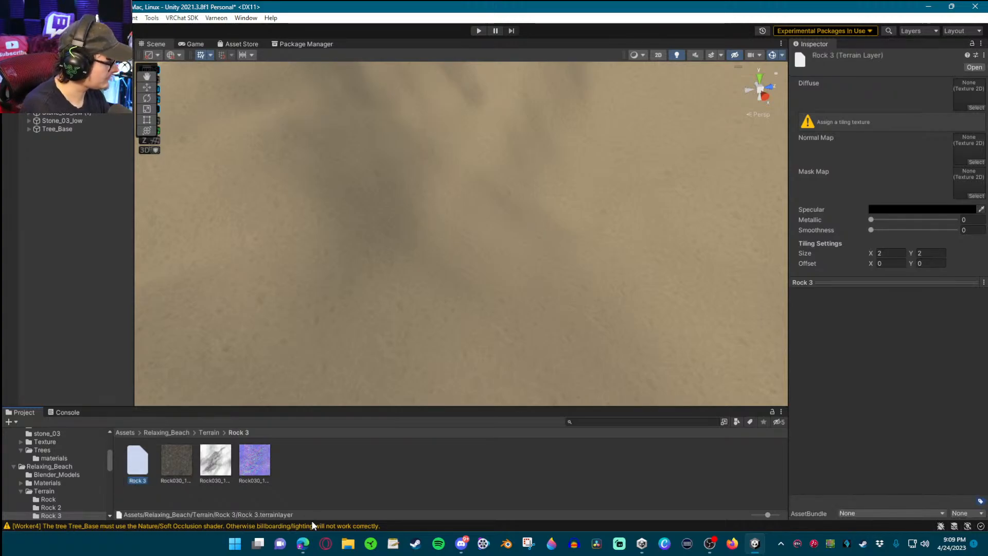
# Set the Rock030_1K_NormalGL texture's type to Normal map in its properties, apply it, and close the properties window
pyautogui.click(262, 457)
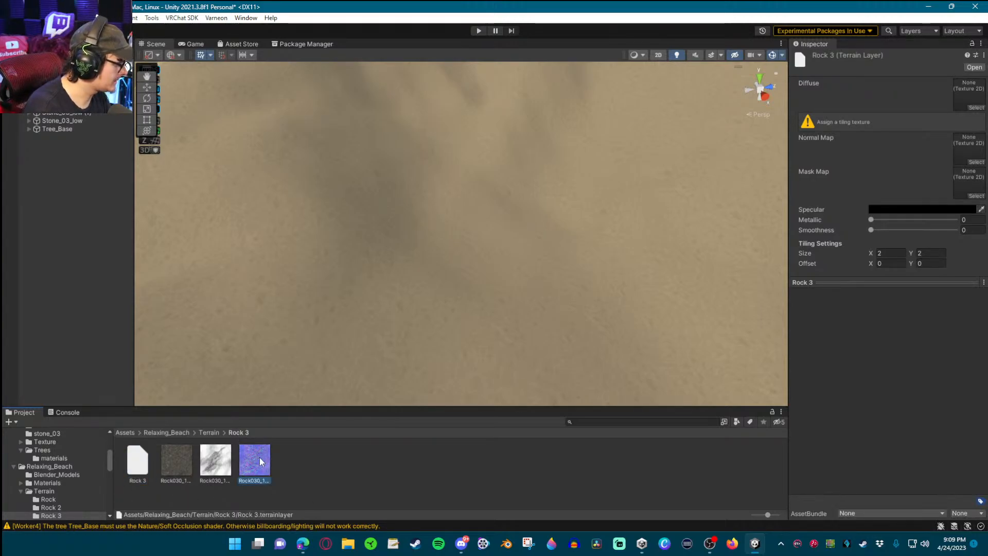
pyautogui.rightClick(265, 457)
pyautogui.click(290, 447)
pyautogui.scroll(-5, 459, 199)
pyautogui.scroll(5, 458, 199)
pyautogui.click(455, 195)
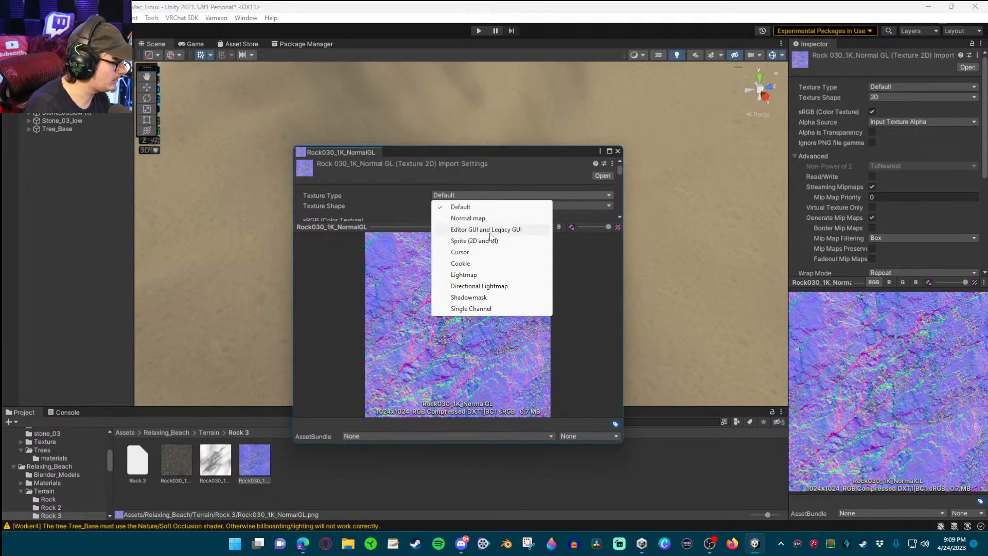
pyautogui.click(468, 217)
pyautogui.scroll(-10, 381, 206)
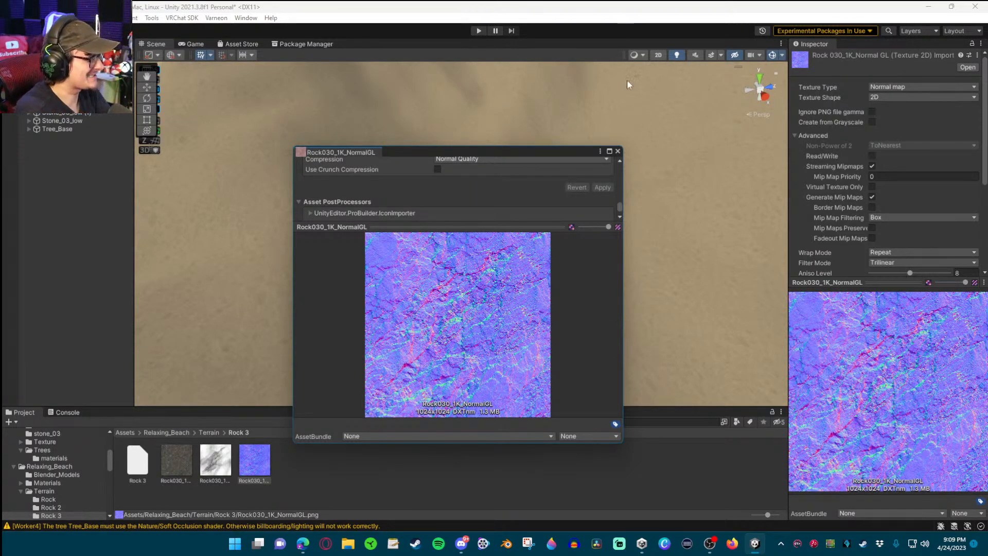
pyautogui.click(617, 151)
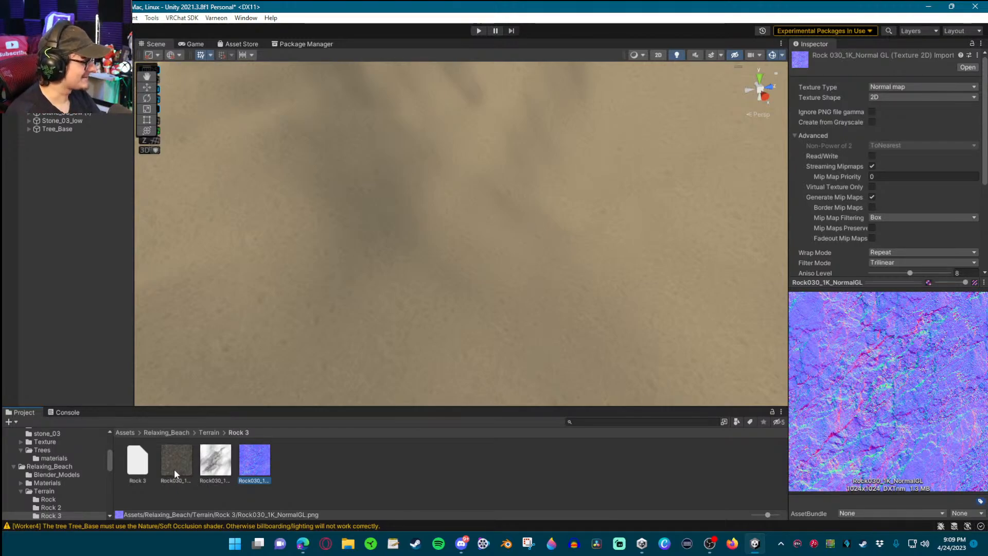
# Assign the Rock030 color, displacement and NormalGL textures as the Rock 3 layer's diffuse, mask map and normal map
pyautogui.click(452, 485)
pyautogui.click(132, 462)
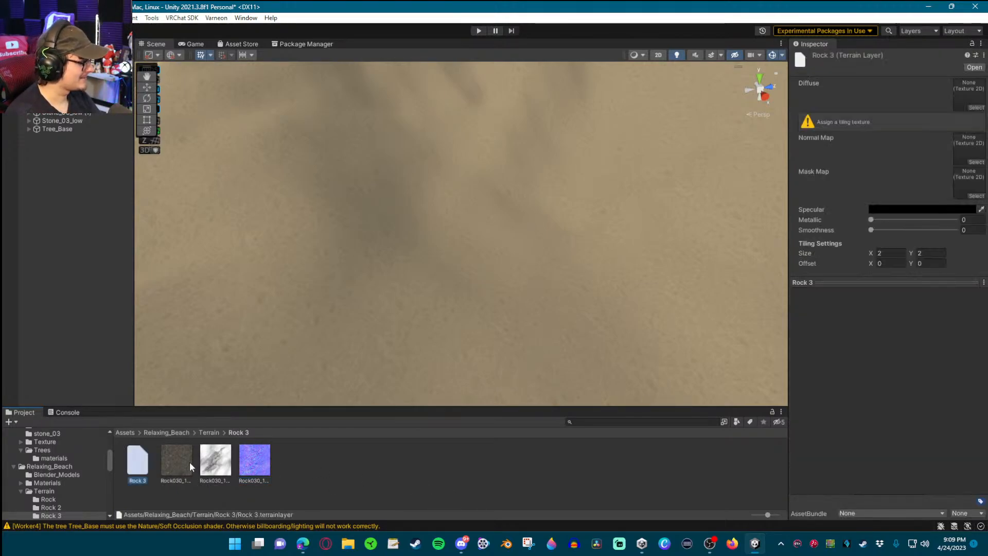
pyautogui.moveTo(181, 458); pyautogui.dragTo(919, 220)
pyautogui.moveTo(976, 78); pyautogui.dragTo(968, 98)
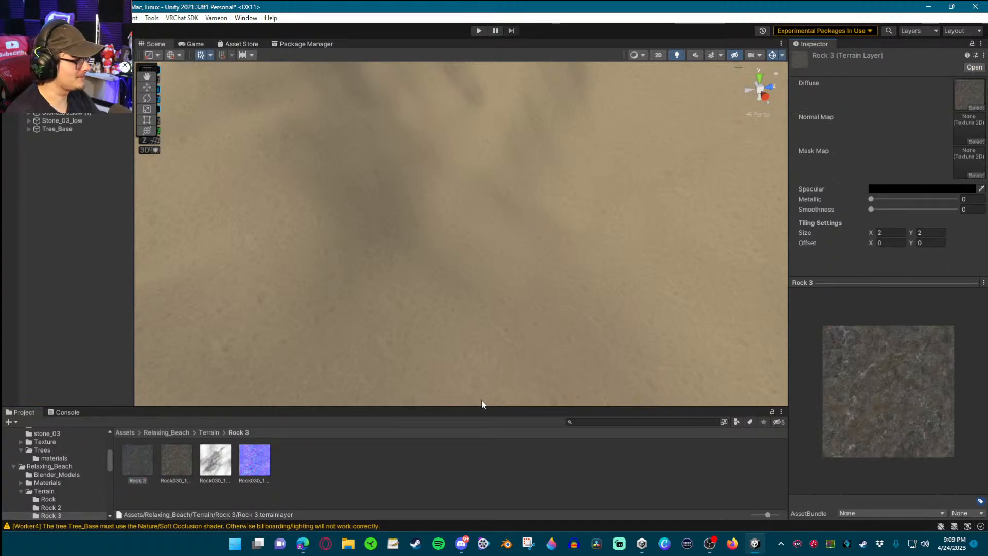
pyautogui.moveTo(206, 453); pyautogui.dragTo(843, 223)
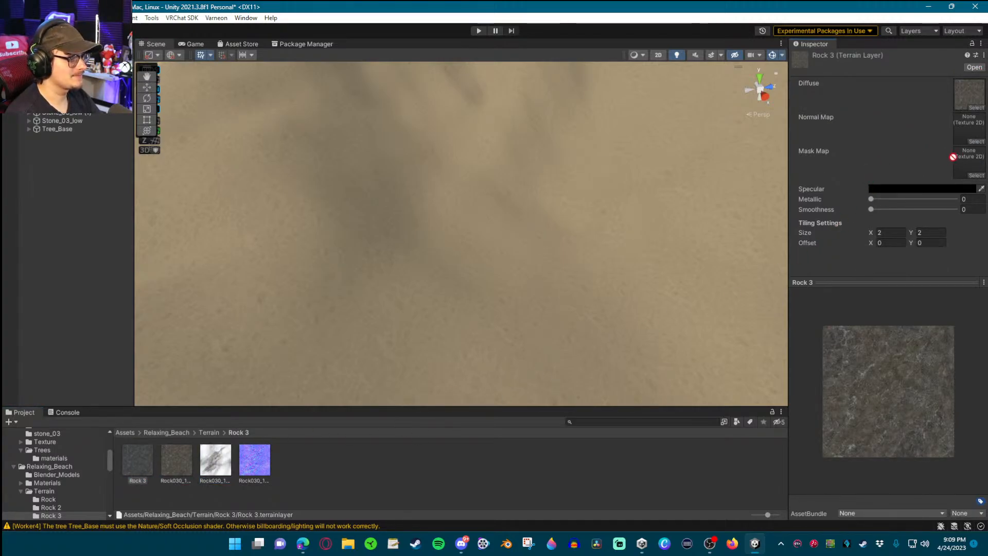
pyautogui.moveTo(952, 157); pyautogui.dragTo(952, 157)
pyautogui.moveTo(254, 459); pyautogui.dragTo(974, 136)
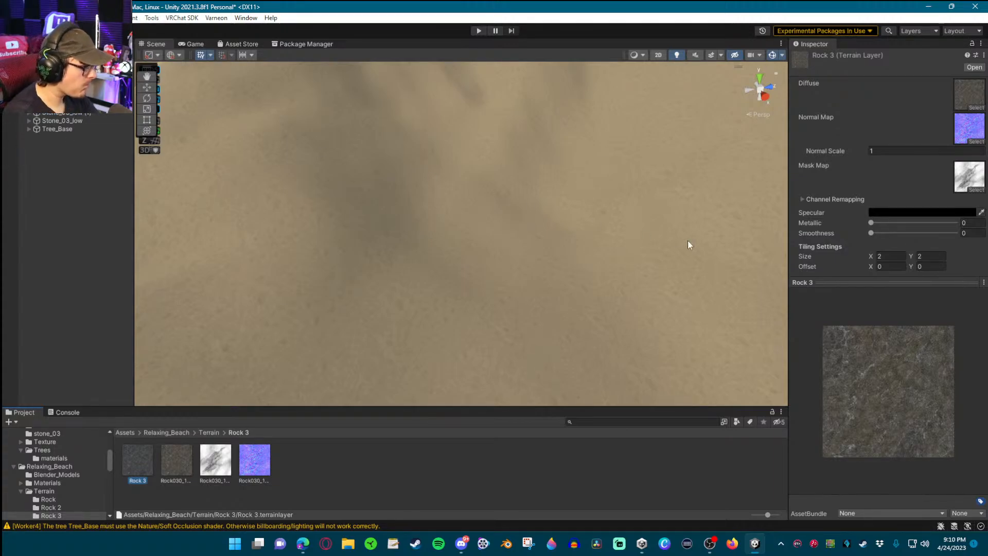
# Select and frame the Terrain, and examine the mountain and water area in the scene
pyautogui.scroll(-3, 453, 227)
pyautogui.moveTo(452, 226); pyautogui.dragTo(278, 205, button='right')
pyautogui.scroll(2, 483, 225)
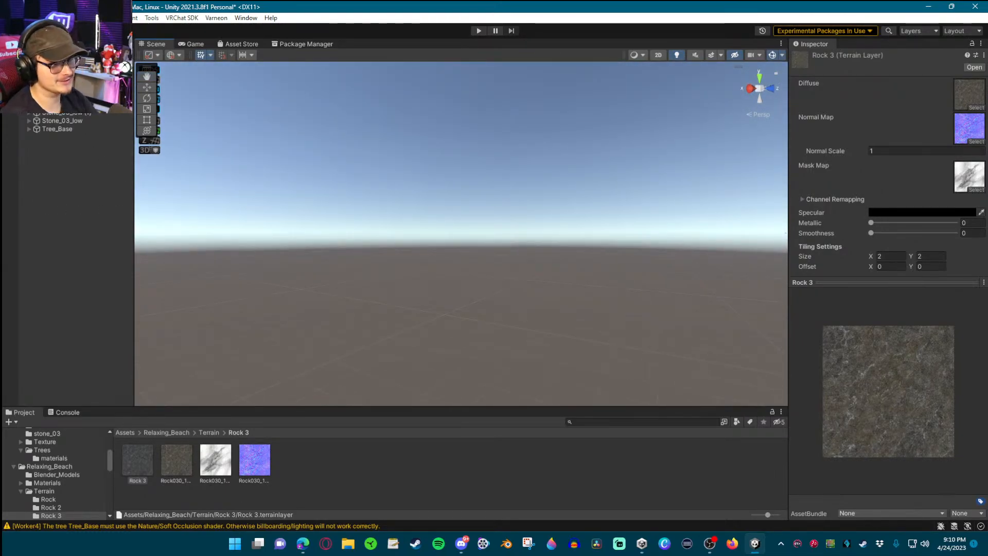
pyautogui.click(52, 87)
pyautogui.press('f')
pyautogui.moveTo(446, 216); pyautogui.dragTo(707, 239, button='right')
pyautogui.scroll(2, 520, 203)
pyautogui.scroll(2, 520, 209)
pyautogui.press('w')
pyautogui.scroll(-5, 522, 220)
pyautogui.scroll(-6, 587, 288)
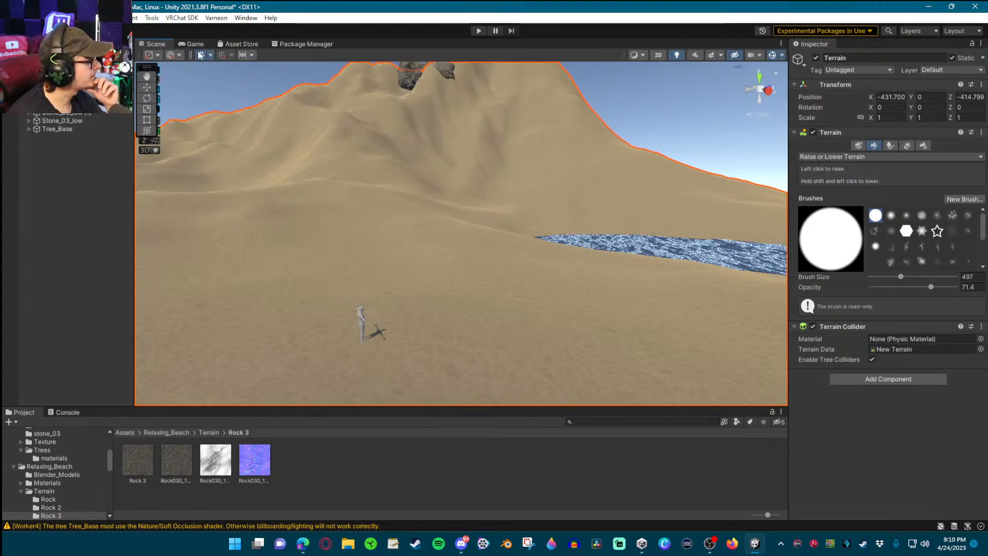
# Move the floating transform tools overlay to the opposite side of the scene view, clear of the snapping controls
pyautogui.click(156, 55)
pyautogui.click(156, 57)
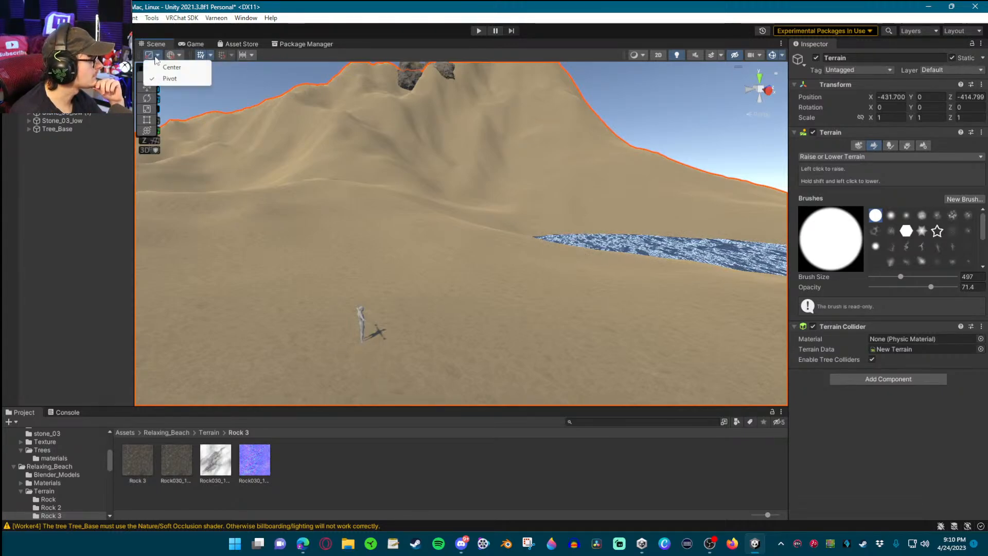
pyautogui.click(275, 57)
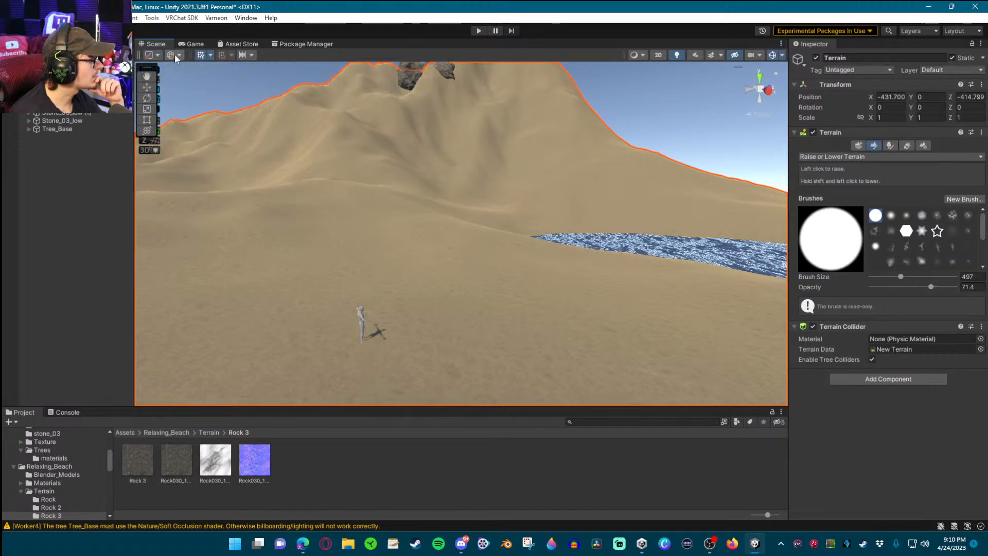
pyautogui.moveTo(147, 68); pyautogui.dragTo(776, 135)
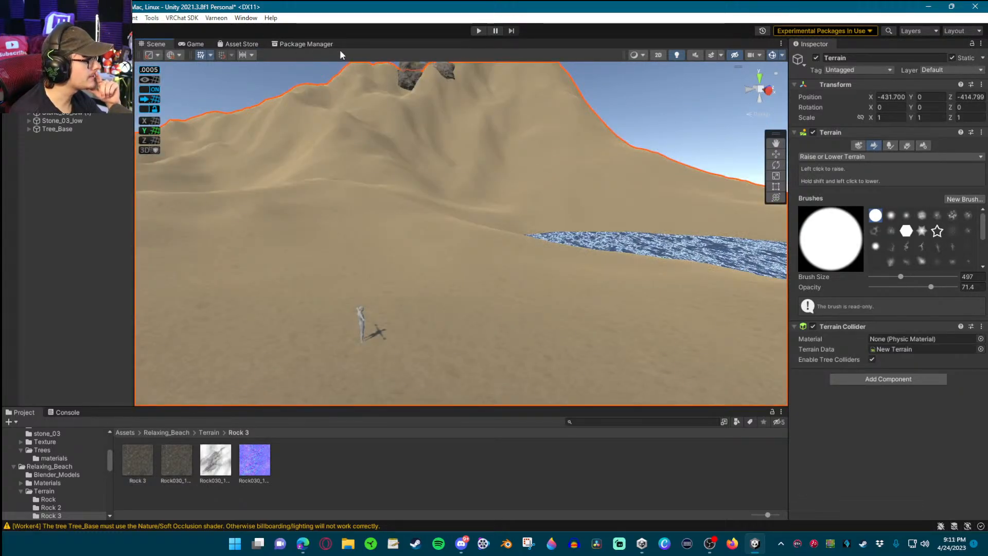
# Switch the scene's shading mode to Wireframe to examine the terrain mesh
pyautogui.click(248, 54)
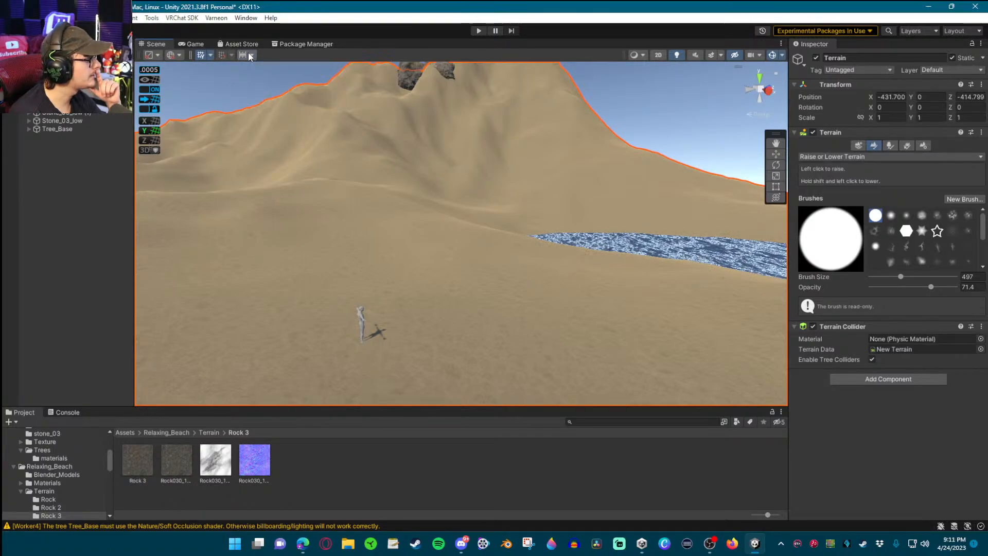
pyautogui.click(159, 55)
pyautogui.click(179, 55)
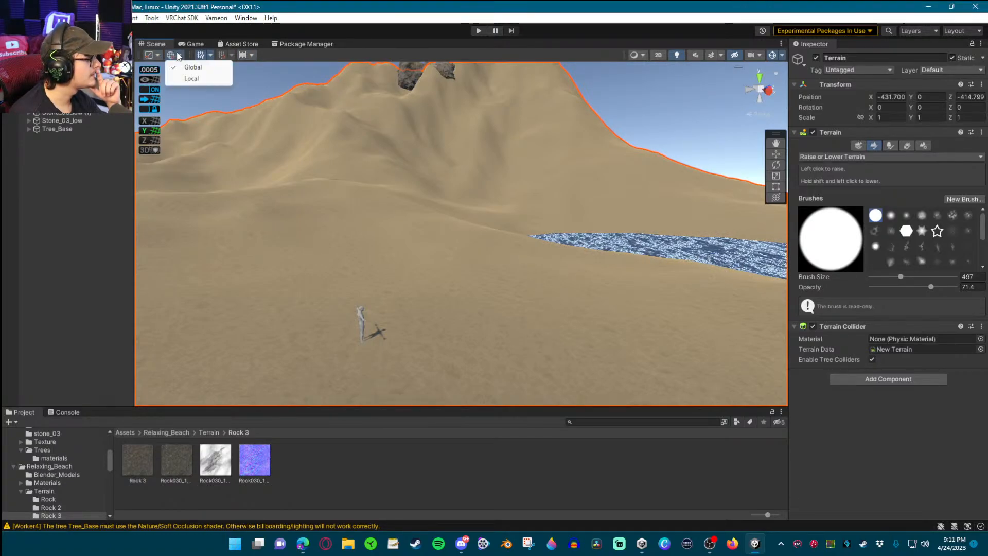
pyautogui.click(158, 46)
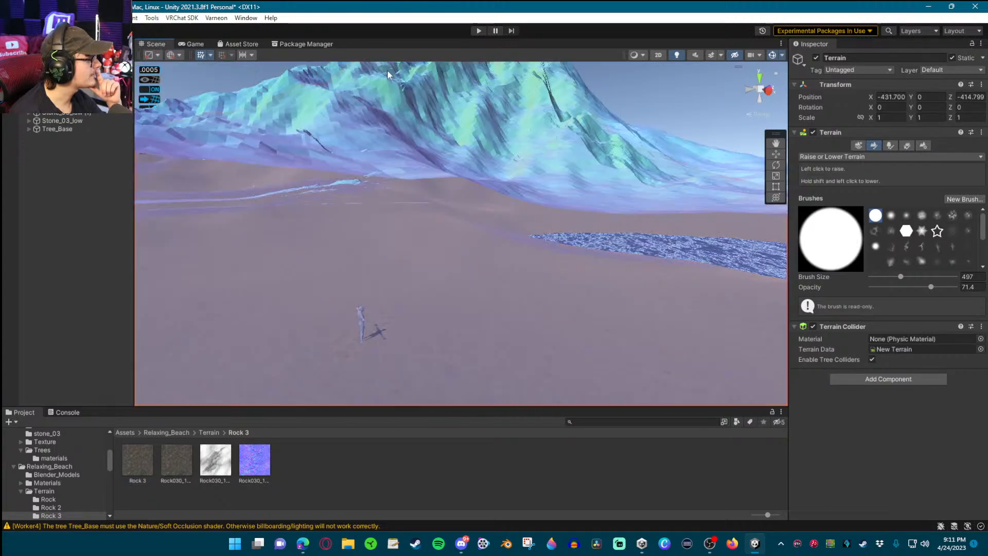
pyautogui.click(643, 56)
pyautogui.click(669, 83)
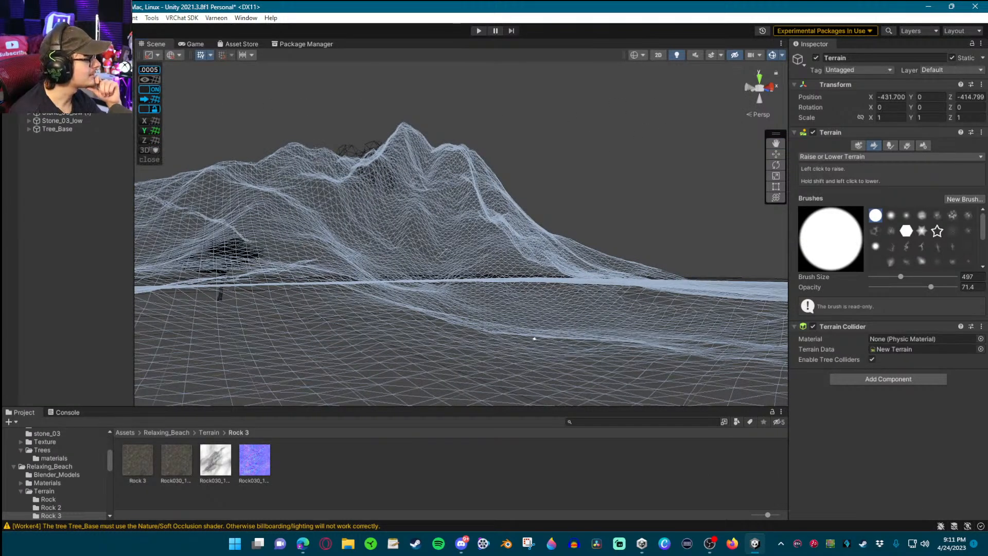
# Select the Water plane and view the scene in the Sprite Mask draw mode
pyautogui.click(66, 96)
pyautogui.moveTo(741, 180); pyautogui.dragTo(619, 75, button='right')
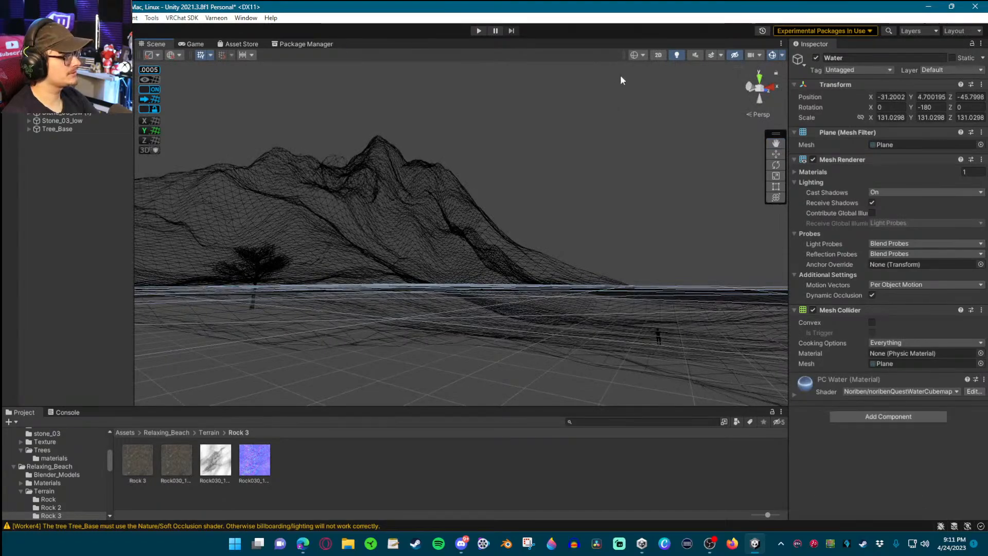
pyautogui.click(643, 53)
pyautogui.click(677, 163)
pyautogui.moveTo(504, 247)
pyautogui.mouseDown(button='right')
pyautogui.moveTo(493, 257)
pyautogui.moveTo(615, 230)
pyautogui.moveTo(514, 221)
pyautogui.moveTo(618, 115)
pyautogui.mouseUp(button='right')
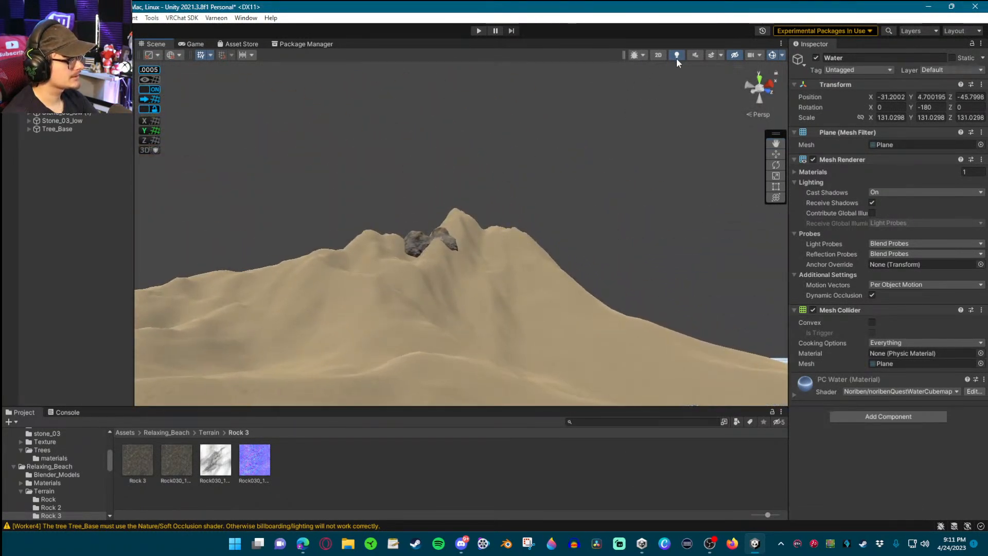
# Examine the terrain and water in the Shaded Wireframe and Mipmaps draw modes
pyautogui.click(642, 55)
pyautogui.click(664, 92)
pyautogui.moveTo(570, 153)
pyautogui.mouseDown(button='right')
pyautogui.moveTo(502, 241)
pyautogui.moveTo(288, 234)
pyautogui.mouseUp(button='right')
pyautogui.moveTo(724, 255); pyautogui.dragTo(585, 269, button='right')
pyautogui.click(641, 56)
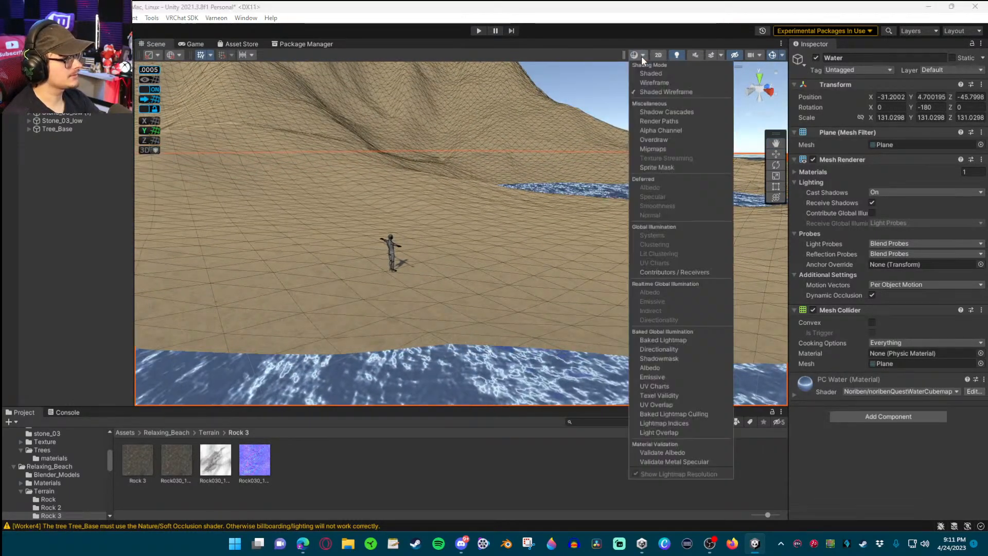
pyautogui.click(674, 149)
pyautogui.moveTo(512, 181)
pyautogui.mouseDown(button='right')
pyautogui.moveTo(657, 135)
pyautogui.moveTo(494, 126)
pyautogui.moveTo(654, 66)
pyautogui.mouseUp(button='right')
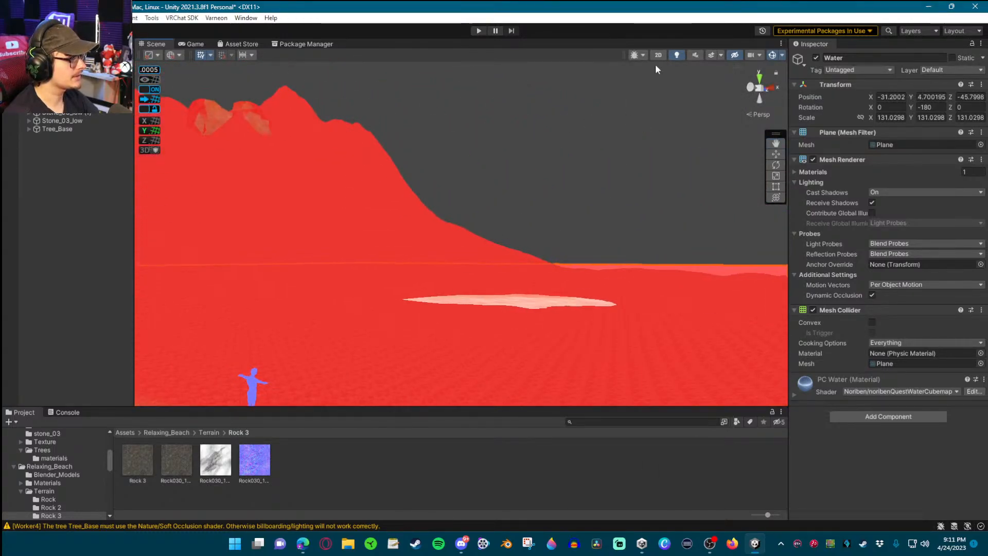
# Examine the scene in the Overdraw and Baked Lightmap Culling draw modes
pyautogui.click(638, 55)
pyautogui.click(669, 139)
pyautogui.moveTo(668, 139)
pyautogui.mouseDown(button='right')
pyautogui.moveTo(507, 210)
pyautogui.moveTo(392, 209)
pyautogui.moveTo(452, 199)
pyautogui.moveTo(519, 206)
pyautogui.mouseUp(button='right')
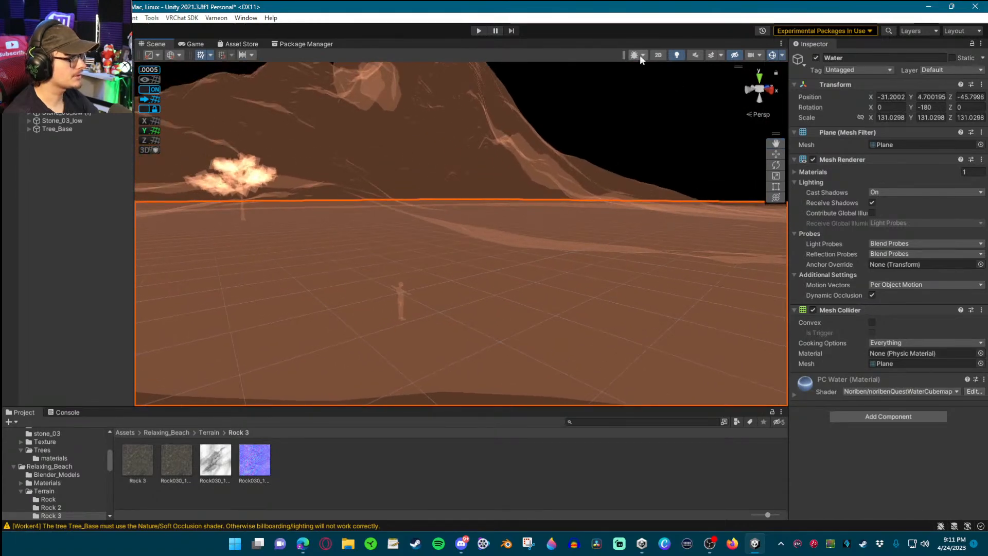
pyautogui.click(641, 52)
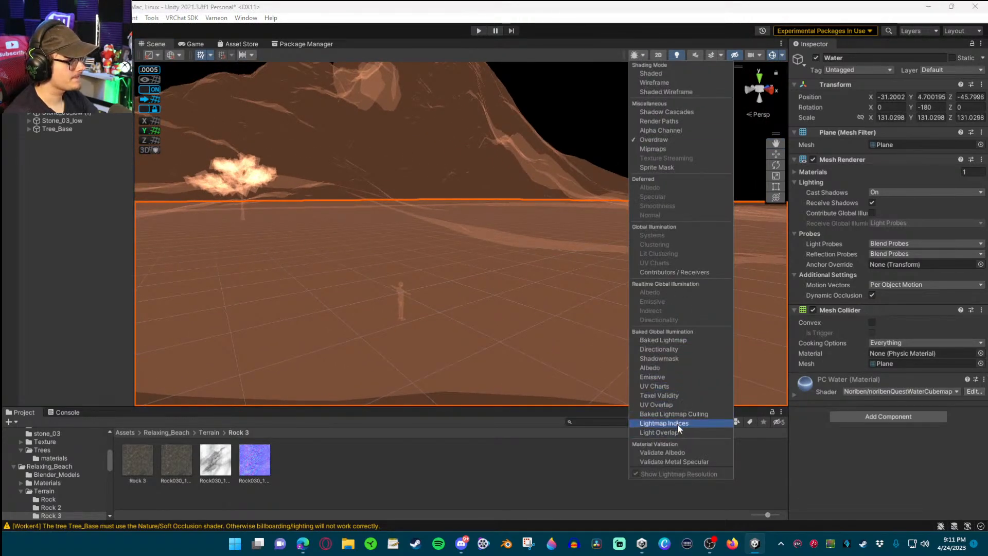
pyautogui.click(665, 413)
pyautogui.moveTo(494, 285)
pyautogui.mouseDown(button='right')
pyautogui.moveTo(543, 225)
pyautogui.moveTo(417, 329)
pyautogui.moveTo(540, 139)
pyautogui.moveTo(502, 132)
pyautogui.mouseUp(button='right')
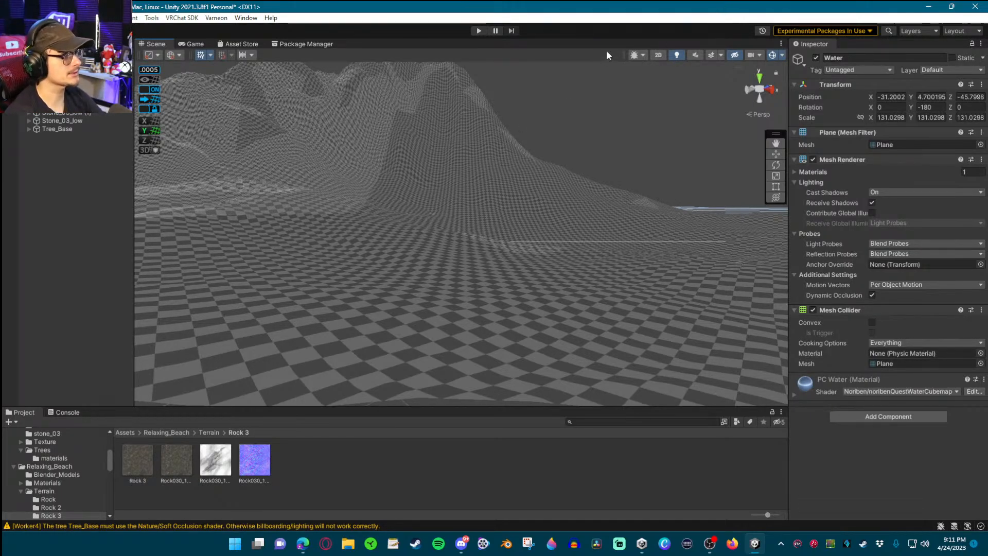
# Return the scene view to Shaded mode and deselect the Water plane
pyautogui.click(637, 55)
pyautogui.click(655, 74)
pyautogui.moveTo(494, 193)
pyautogui.mouseDown(button='right')
pyautogui.moveTo(582, 111)
pyautogui.moveTo(593, 175)
pyautogui.moveTo(563, 214)
pyautogui.moveTo(547, 223)
pyautogui.moveTo(507, 202)
pyautogui.moveTo(628, 141)
pyautogui.moveTo(703, 163)
pyautogui.mouseUp(button='right')
pyautogui.click(628, 141)
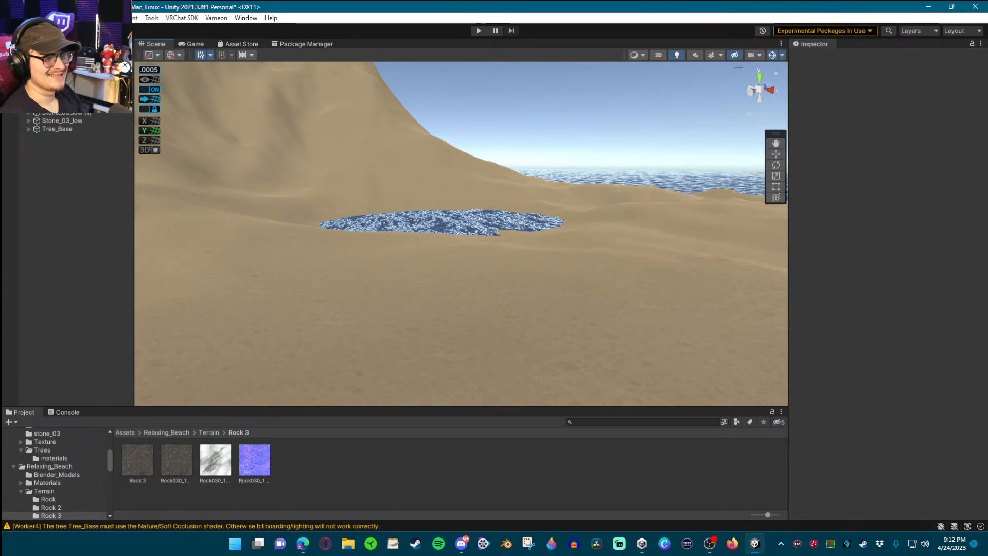
pyautogui.moveTo(987, 45); pyautogui.dragTo(983, 45)
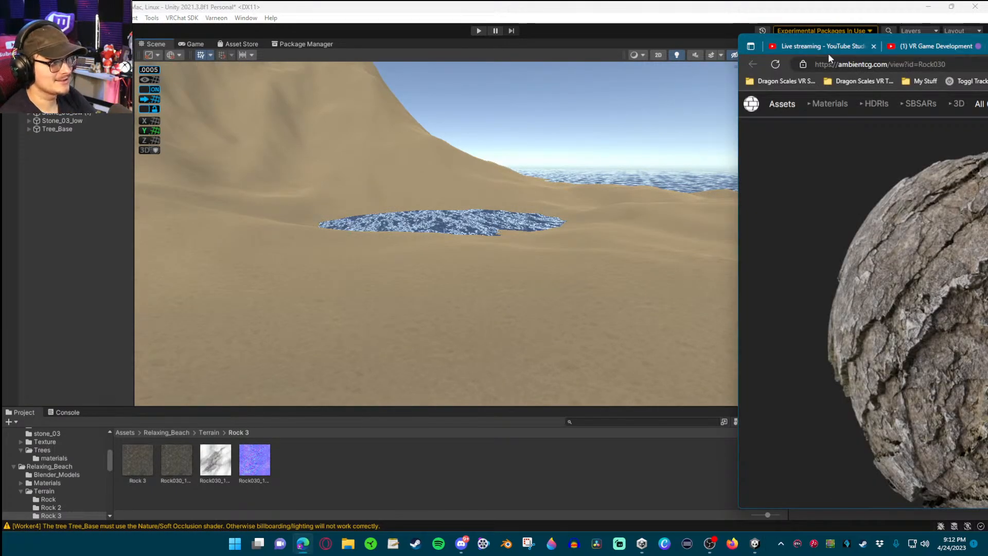
pyautogui.click(826, 47)
pyautogui.moveTo(587, 285); pyautogui.dragTo(695, 267, button='right')
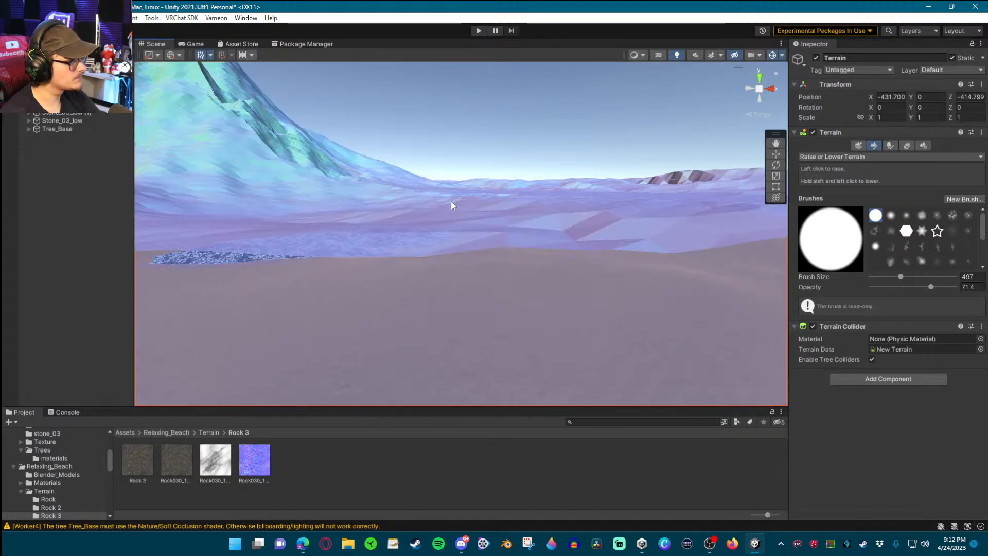
pyautogui.click(487, 140)
pyautogui.moveTo(514, 257)
pyautogui.mouseDown(button='right')
pyautogui.moveTo(458, 260)
pyautogui.moveTo(492, 231)
pyautogui.mouseUp(button='right')
pyautogui.moveTo(452, 295); pyautogui.dragTo(458, 302, button='right')
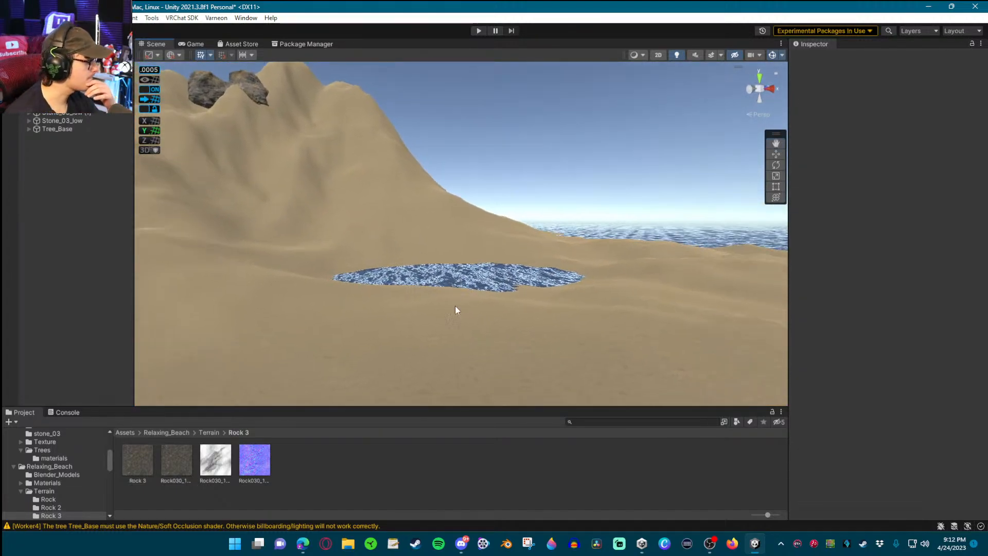
pyautogui.scroll(1, 57, 461)
pyautogui.scroll(-1, 61, 459)
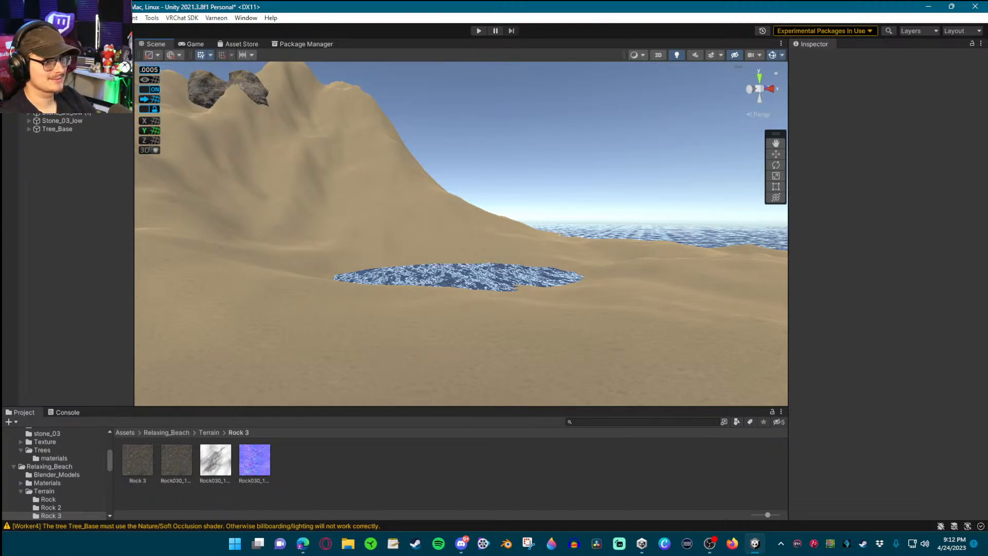
# Bring up Discord, close the Discord attachment and Asset Store pages in the browser, and return to Unity
pyautogui.click(462, 543)
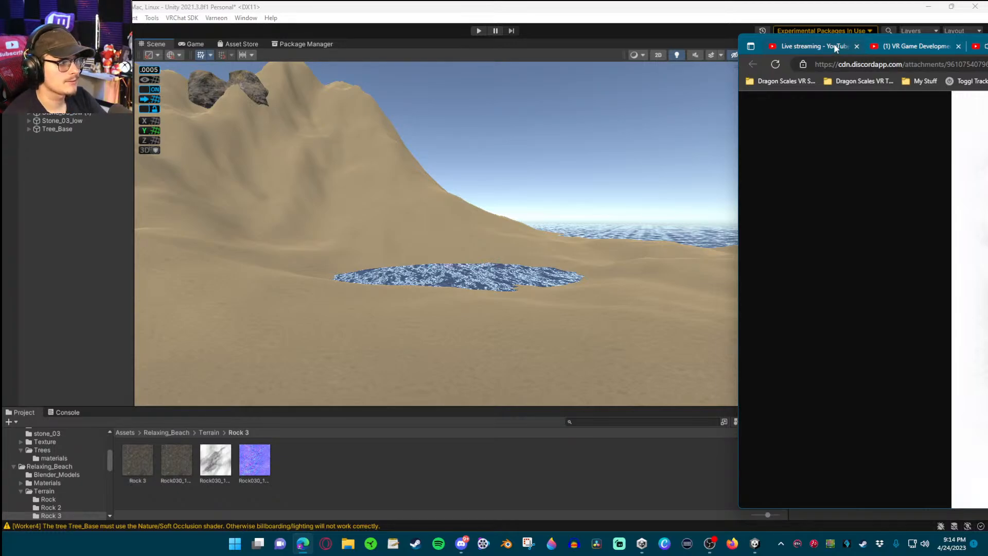
pyautogui.hotkey('ctrl', 'w')
pyautogui.hotkey('ctrl', 'w')
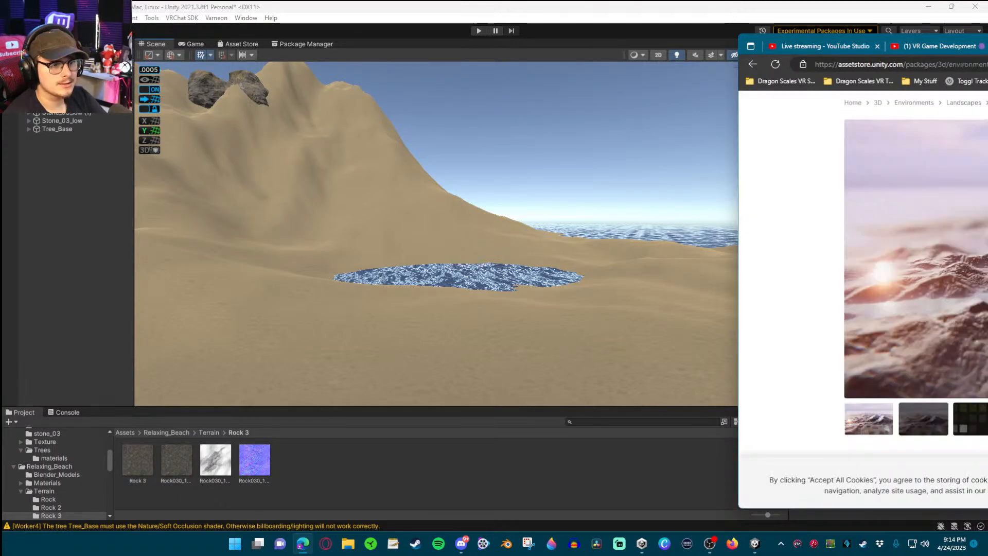
pyautogui.hotkey('ctrl', 'w')
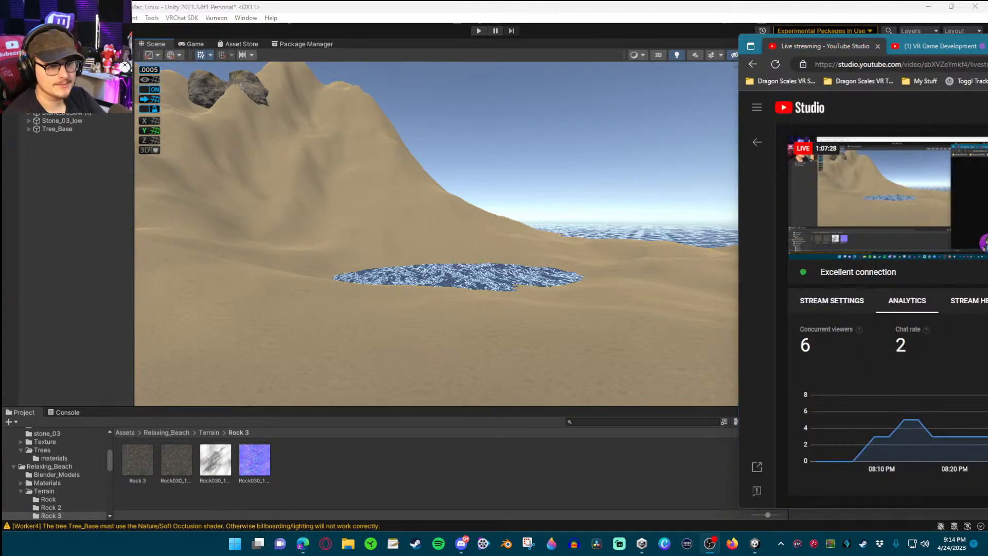
pyautogui.click(592, 4)
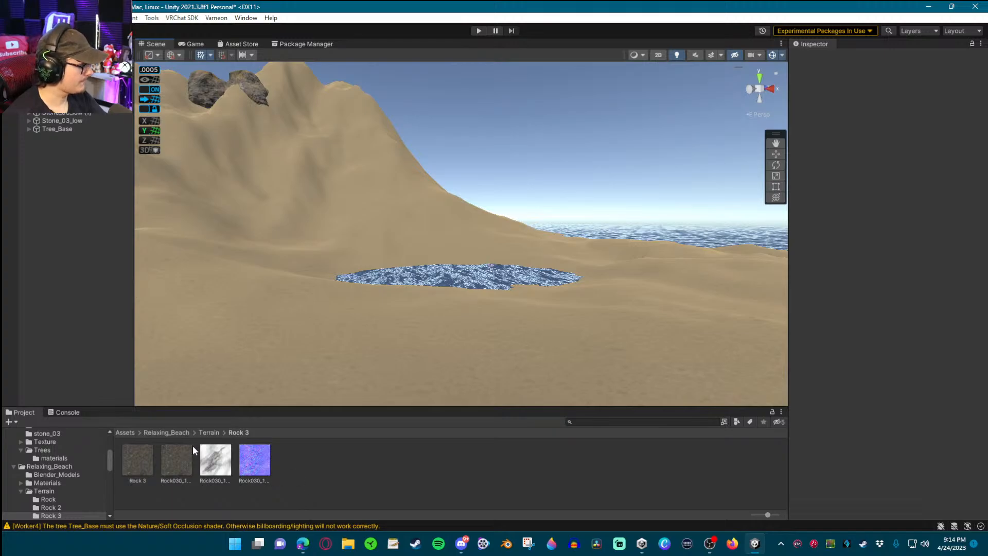
# Import terrain.png as a new asset into the Relaxing_Beach Terrain folder, leaving its texture type at Default
pyautogui.click(209, 432)
pyautogui.rightClick(255, 469)
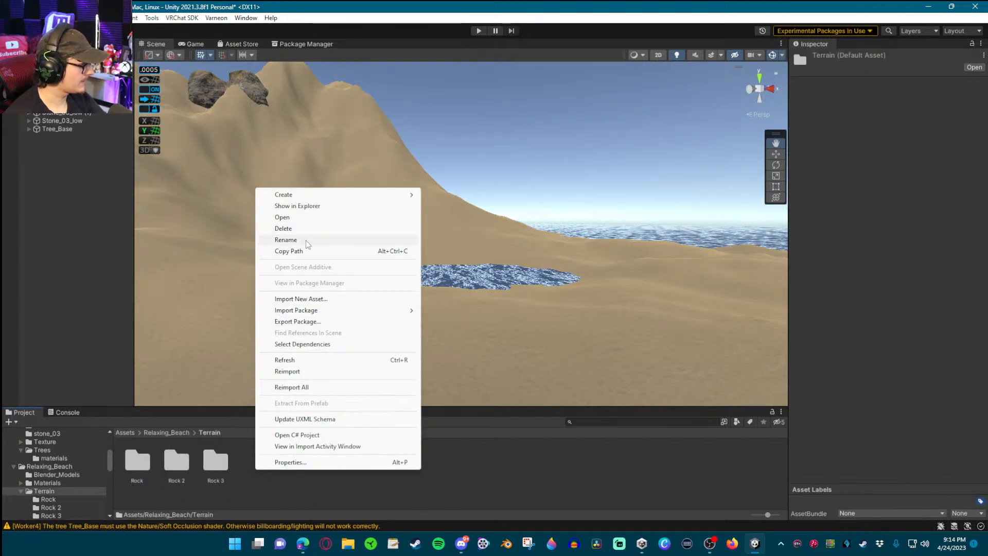
pyautogui.click(302, 300)
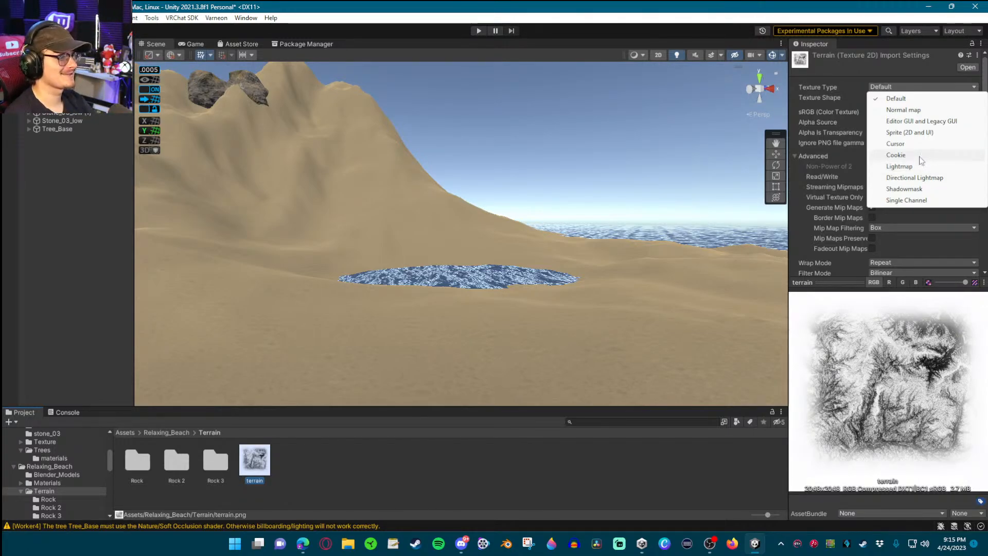
pyautogui.click(420, 508)
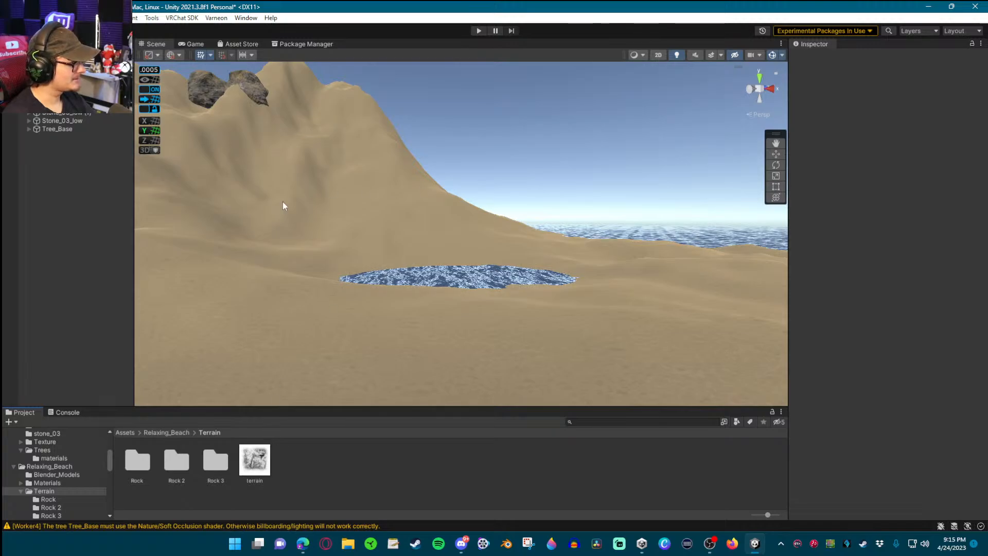
# Select the Terrain object and create a new terrain brush from the imported terrain texture
pyautogui.click(51, 96)
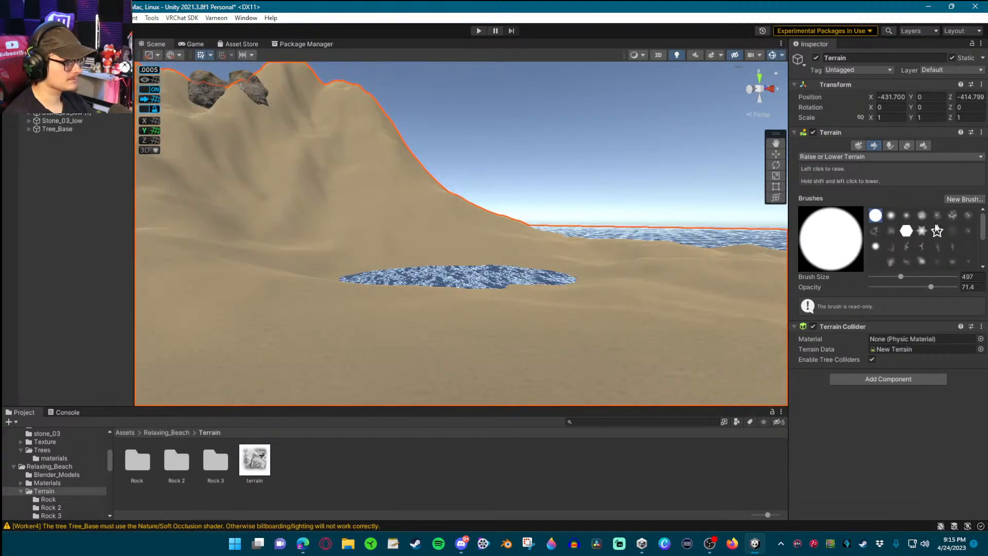
pyautogui.click(965, 199)
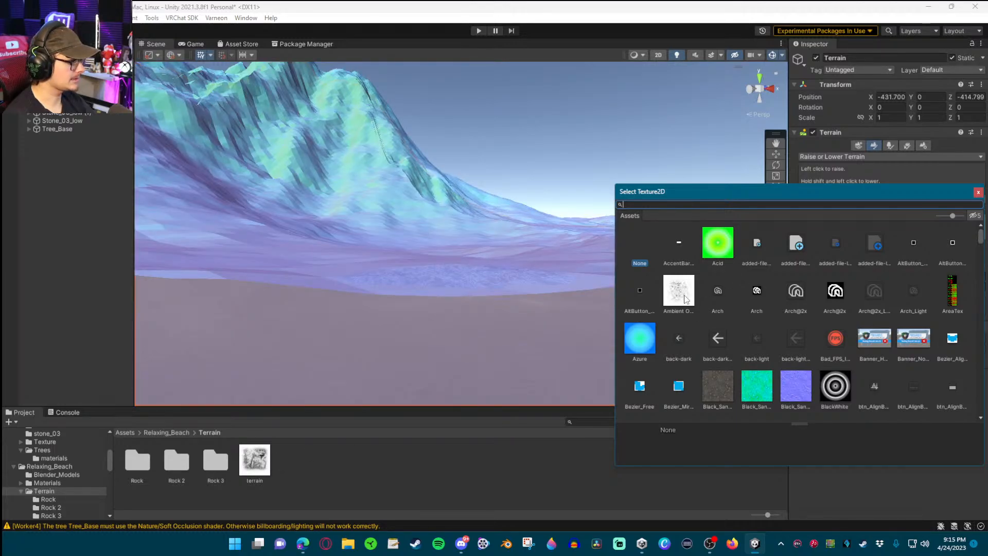
pyautogui.scroll(-1, 795, 286)
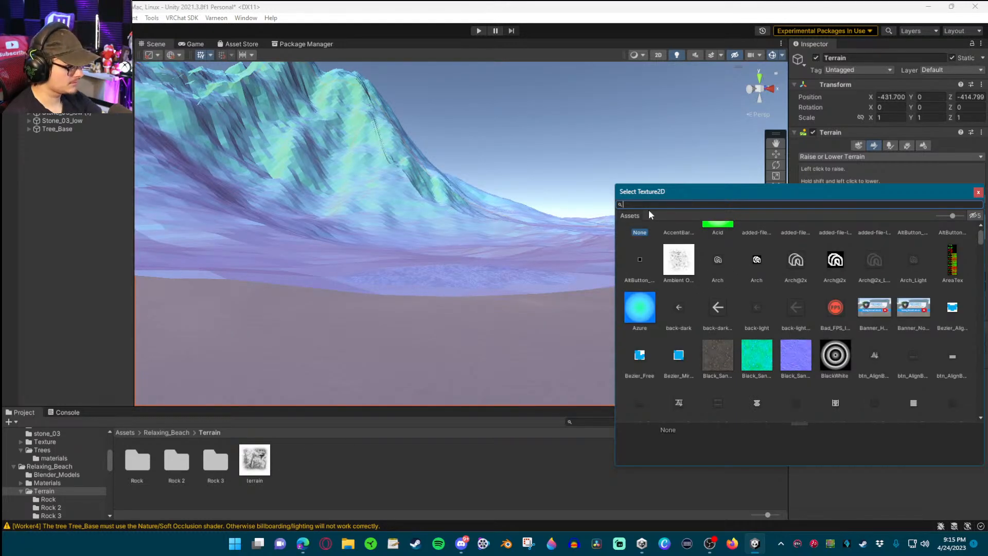
pyautogui.write('ter')
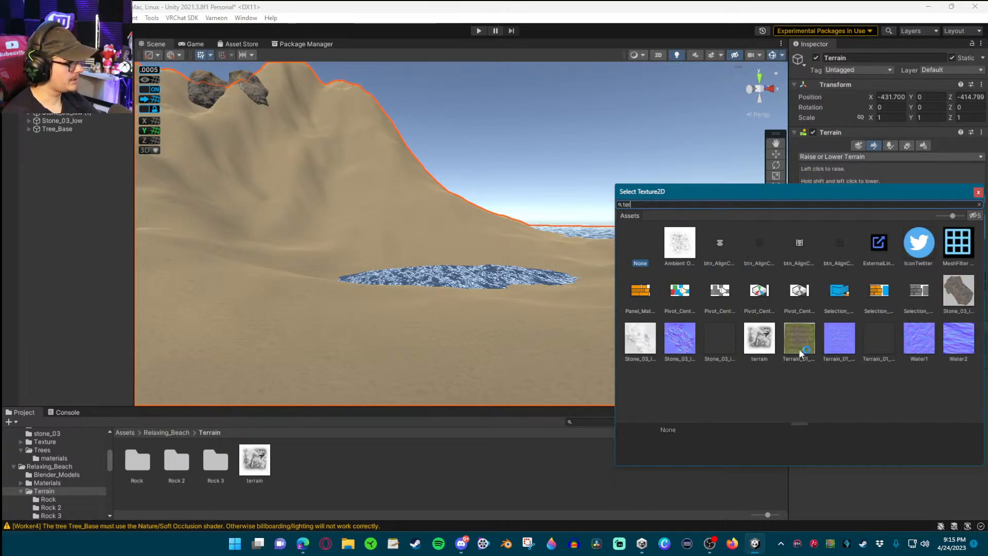
pyautogui.click(767, 339)
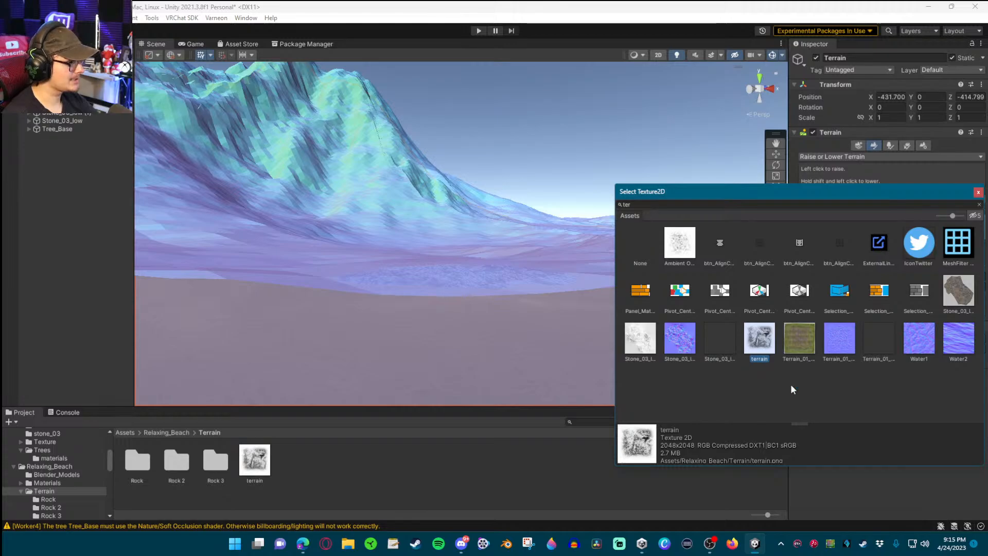
pyautogui.doubleClick(759, 340)
# Try raising terrain in the sea beside the island with the new brush at size 647, and undo the stroke
pyautogui.moveTo(572, 250); pyautogui.dragTo(520, 308, button='right')
pyautogui.press('s')
pyautogui.scroll(8, 540, 293)
pyautogui.press('s')
pyautogui.scroll(14, 521, 313)
pyautogui.moveTo(448, 188); pyautogui.dragTo(489, 246)
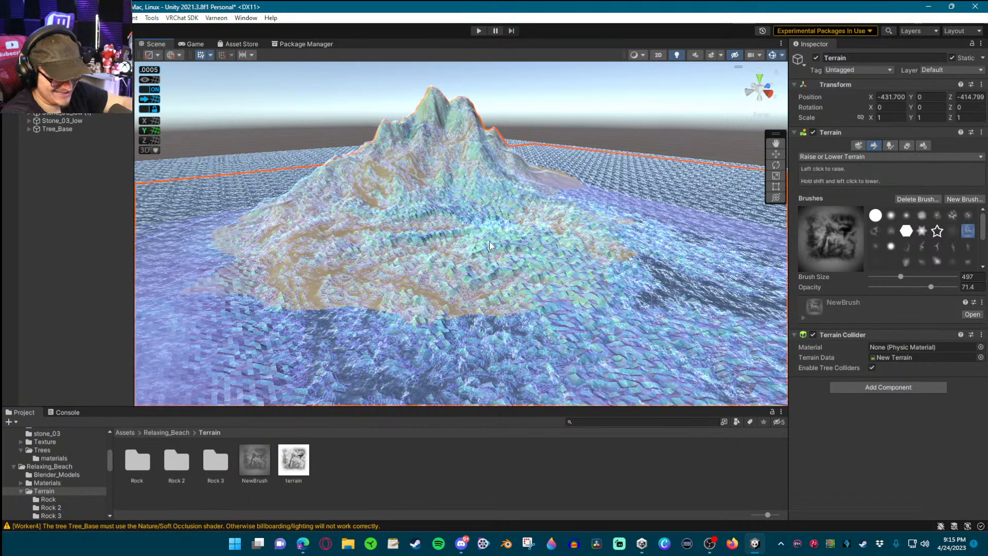
pyautogui.moveTo(489, 242)
pyautogui.mouseDown(button='right')
pyautogui.moveTo(561, 257)
pyautogui.moveTo(643, 176)
pyautogui.moveTo(635, 198)
pyautogui.mouseUp(button='right')
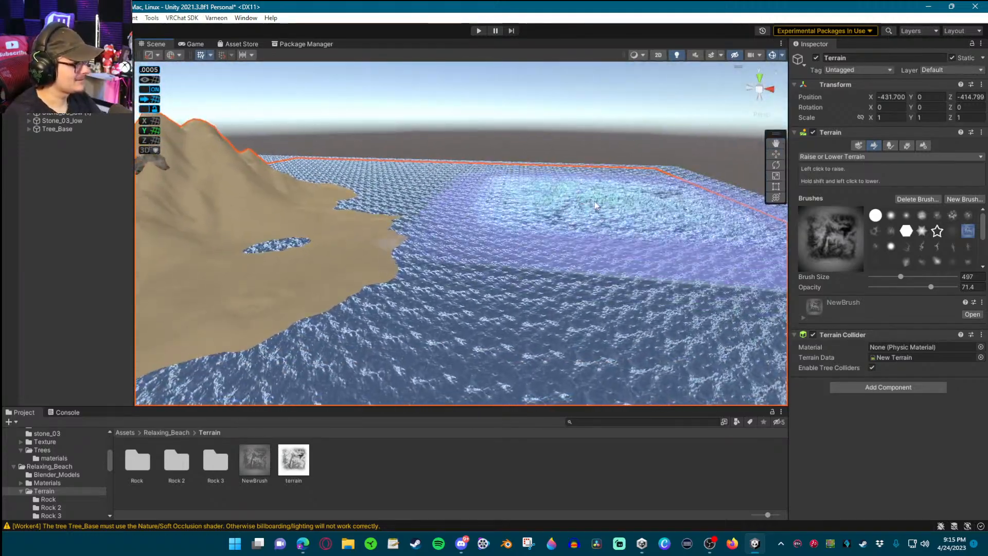
pyautogui.moveTo(902, 277); pyautogui.dragTo(915, 277)
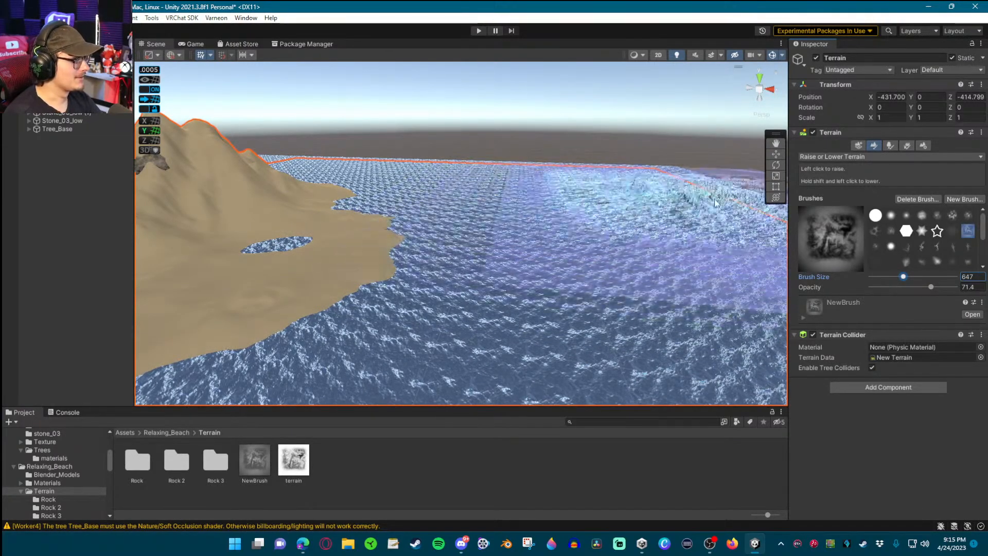
pyautogui.moveTo(569, 190)
pyautogui.mouseDown()
pyautogui.moveTo(560, 190)
pyautogui.moveTo(563, 213)
pyautogui.mouseUp()
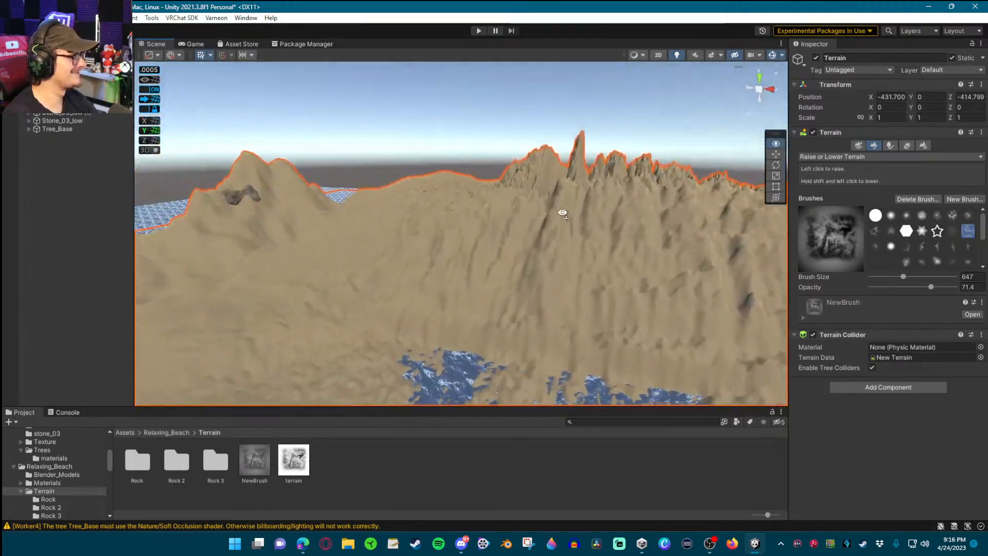
pyautogui.moveTo(563, 212); pyautogui.dragTo(566, 216, button='right')
pyautogui.hotkey('ctrl', 'z')
# Set the new brush's opacity to 10 and its size to 1872
pyautogui.moveTo(627, 229); pyautogui.dragTo(663, 232, button='right')
pyautogui.moveTo(573, 260)
pyautogui.mouseDown(button='right')
pyautogui.moveTo(671, 311)
pyautogui.moveTo(582, 252)
pyautogui.moveTo(548, 285)
pyautogui.moveTo(520, 242)
pyautogui.moveTo(281, 246)
pyautogui.moveTo(84, 268)
pyautogui.moveTo(966, 262)
pyautogui.moveTo(868, 257)
pyautogui.moveTo(701, 273)
pyautogui.moveTo(545, 264)
pyautogui.moveTo(517, 280)
pyautogui.moveTo(520, 272)
pyautogui.mouseUp(button='right')
pyautogui.scroll(2, 584, 258)
pyautogui.press('w')
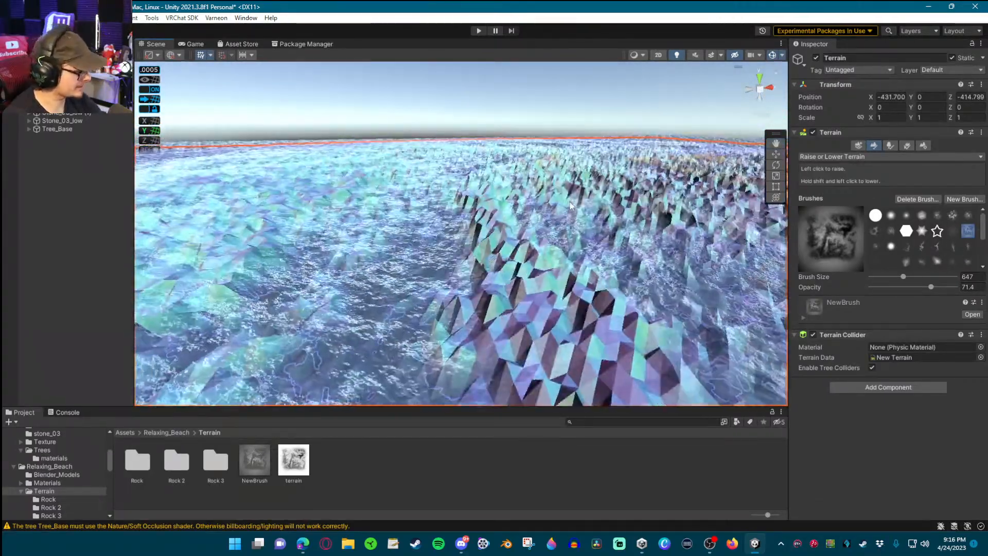
pyautogui.moveTo(741, 238); pyautogui.dragTo(772, 218, button='right')
pyautogui.moveTo(924, 286); pyautogui.dragTo(910, 287)
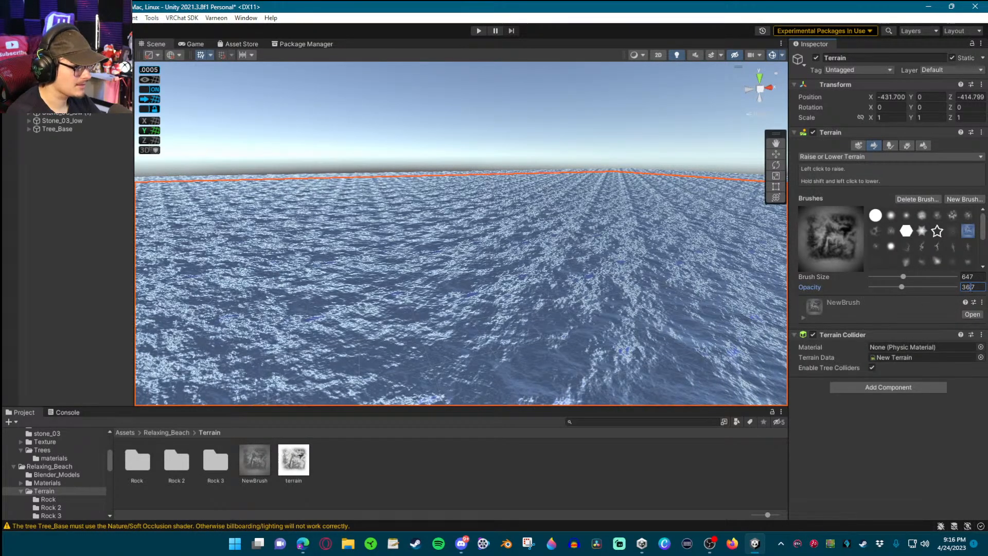
pyautogui.write('10')
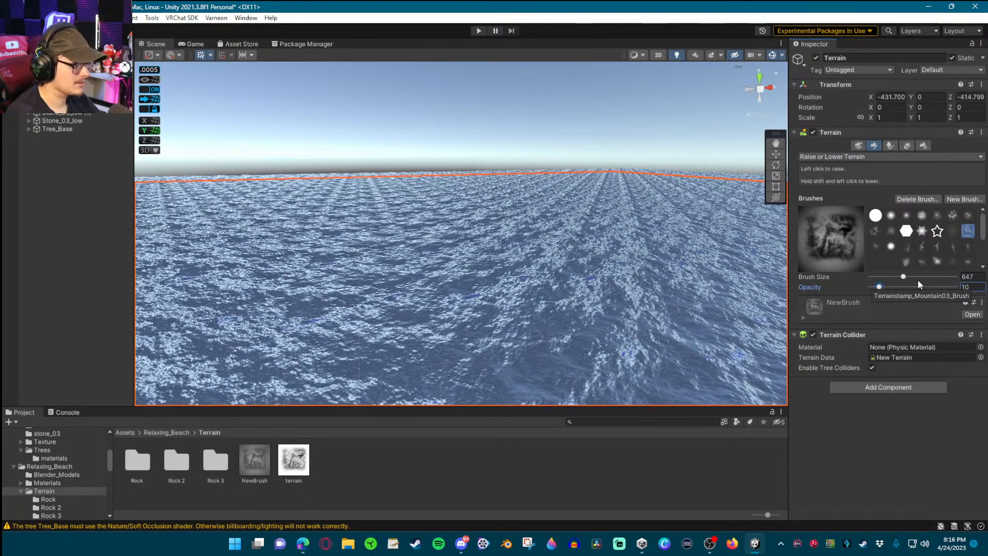
pyautogui.moveTo(903, 276); pyautogui.dragTo(916, 276)
# Raise the terrain across the island and the surrounding sea floor with the new heightmap brush
pyautogui.moveTo(502, 176)
pyautogui.mouseDown(button='right')
pyautogui.moveTo(371, 231)
pyautogui.moveTo(288, 247)
pyautogui.moveTo(375, 260)
pyautogui.mouseUp(button='right')
pyautogui.press('s')
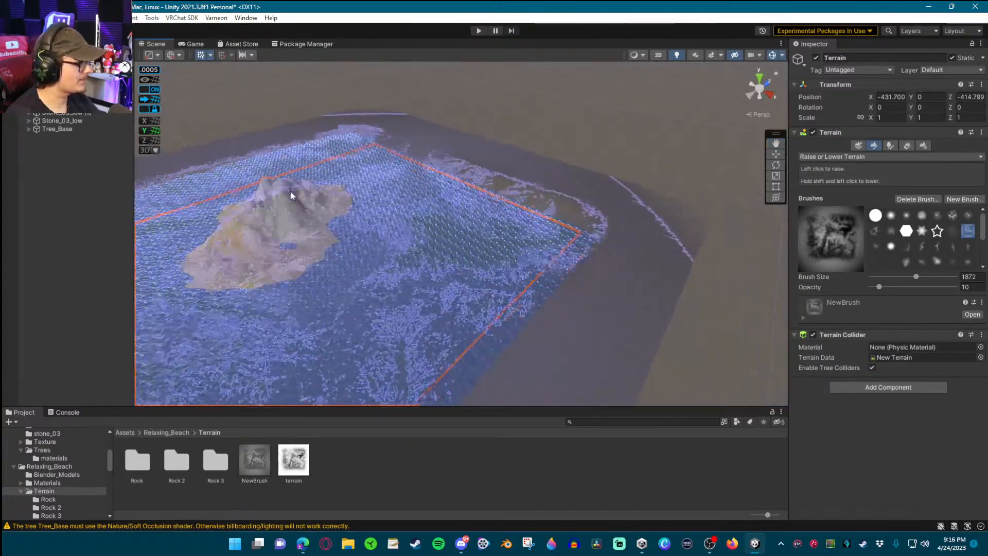
pyautogui.moveTo(342, 219)
pyautogui.mouseDown(button='right')
pyautogui.moveTo(299, 235)
pyautogui.moveTo(402, 193)
pyautogui.moveTo(207, 273)
pyautogui.moveTo(384, 242)
pyautogui.moveTo(375, 271)
pyautogui.moveTo(392, 156)
pyautogui.moveTo(396, 234)
pyautogui.mouseUp(button='right')
pyautogui.press('w')
pyautogui.scroll(2, 375, 271)
pyautogui.press('e')
pyautogui.scroll(1, 390, 229)
pyautogui.press('s')
pyautogui.moveTo(471, 174)
pyautogui.mouseDown()
pyautogui.moveTo(501, 152)
pyautogui.moveTo(474, 138)
pyautogui.mouseUp()
pyautogui.moveTo(562, 186)
pyautogui.mouseDown(button='right')
pyautogui.moveTo(606, 240)
pyautogui.moveTo(568, 190)
pyautogui.moveTo(591, 183)
pyautogui.moveTo(565, 194)
pyautogui.moveTo(579, 163)
pyautogui.moveTo(578, 110)
pyautogui.moveTo(553, 76)
pyautogui.moveTo(382, 73)
pyautogui.moveTo(503, 175)
pyautogui.moveTo(494, 208)
pyautogui.moveTo(630, 211)
pyautogui.mouseUp(button='right')
pyautogui.scroll(3, 582, 187)
pyautogui.press('w')
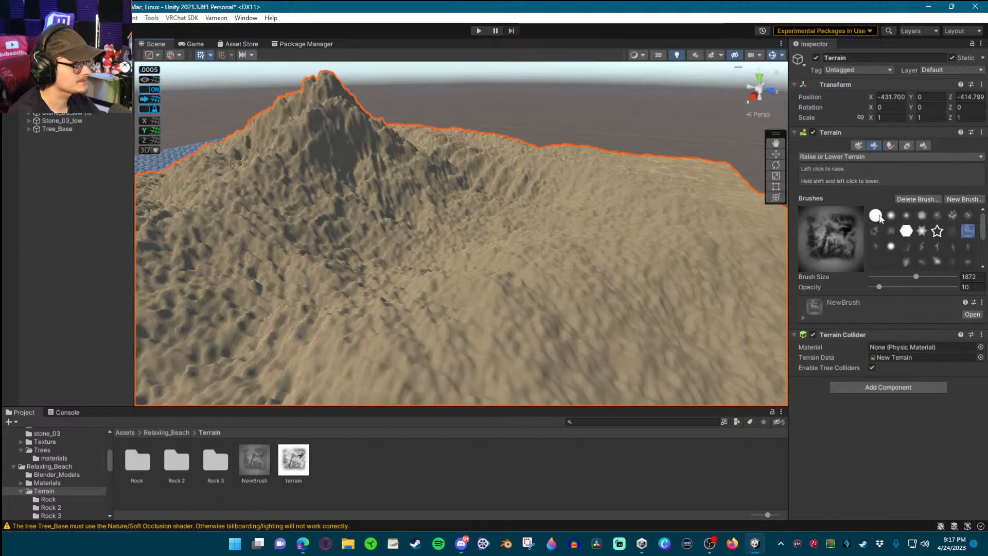
# Set the terrain tool to Smooth Height with the solid round brush and an opacity of 20.8
pyautogui.click(880, 218)
pyautogui.click(836, 157)
pyautogui.click(836, 213)
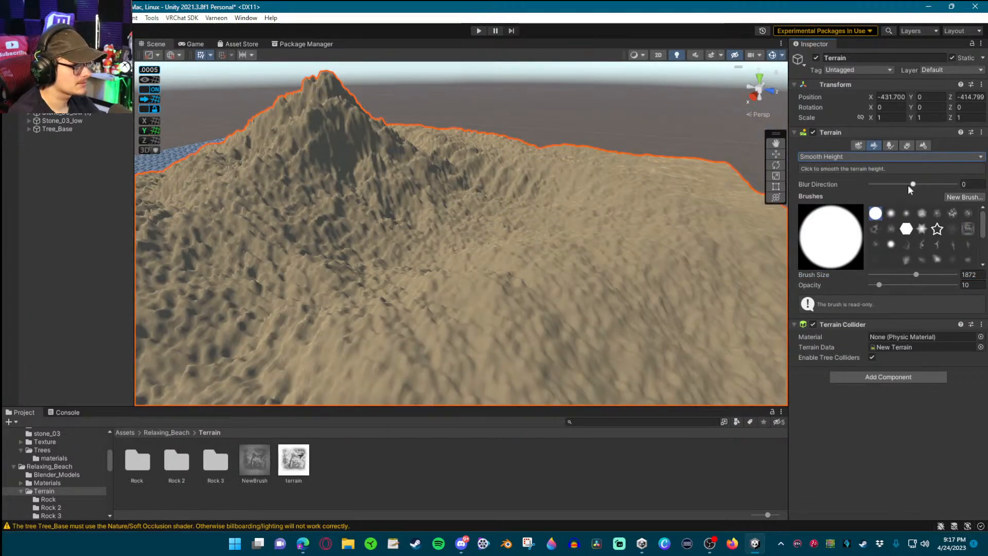
pyautogui.moveTo(881, 284); pyautogui.dragTo(888, 284)
# Smooth the rough raised terrain around the mountain with the 1872-size round brush
pyautogui.moveTo(525, 177); pyautogui.dragTo(415, 178, button='right')
pyautogui.scroll(2, 342, 260)
pyautogui.press('s')
pyautogui.moveTo(595, 147); pyautogui.dragTo(613, 212, button='right')
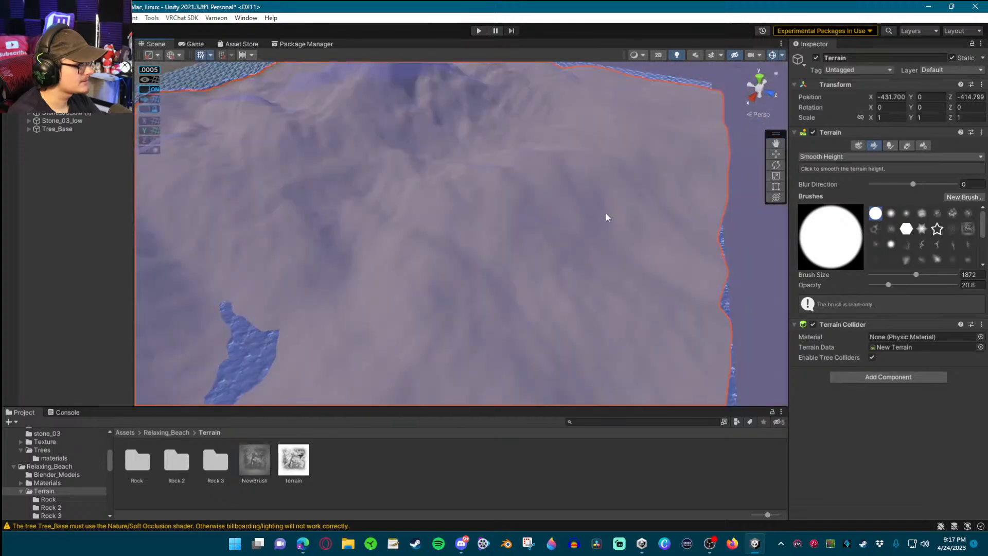
# Flatten the whole terrain to a world height of 83.23396 with the Set Height tool
pyautogui.moveTo(358, 129); pyautogui.dragTo(684, 76, button='right')
pyautogui.scroll(1, 483, 139)
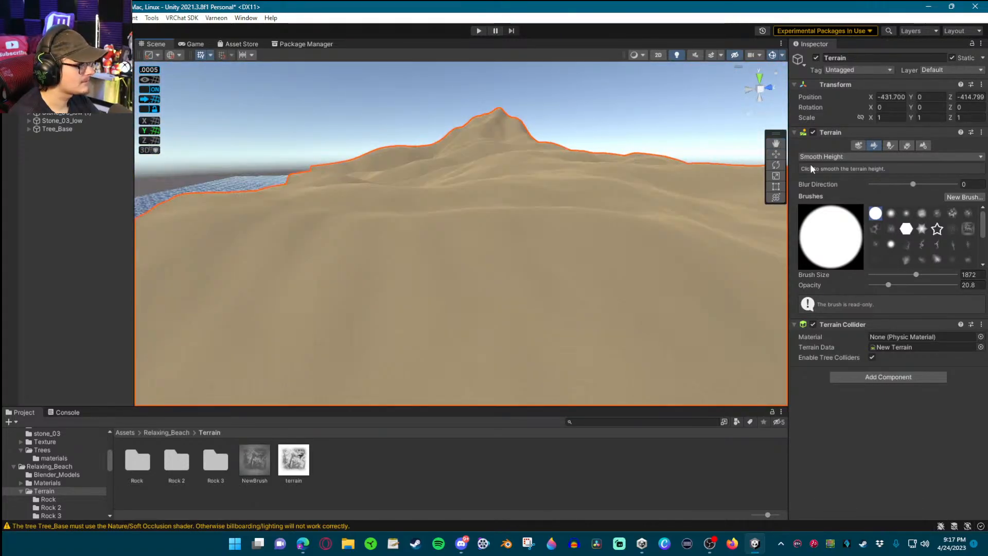
pyautogui.click(833, 158)
pyautogui.click(838, 205)
pyautogui.moveTo(446, 154)
pyautogui.mouseDown(button='right')
pyautogui.moveTo(432, 172)
pyautogui.moveTo(440, 125)
pyautogui.mouseUp(button='right')
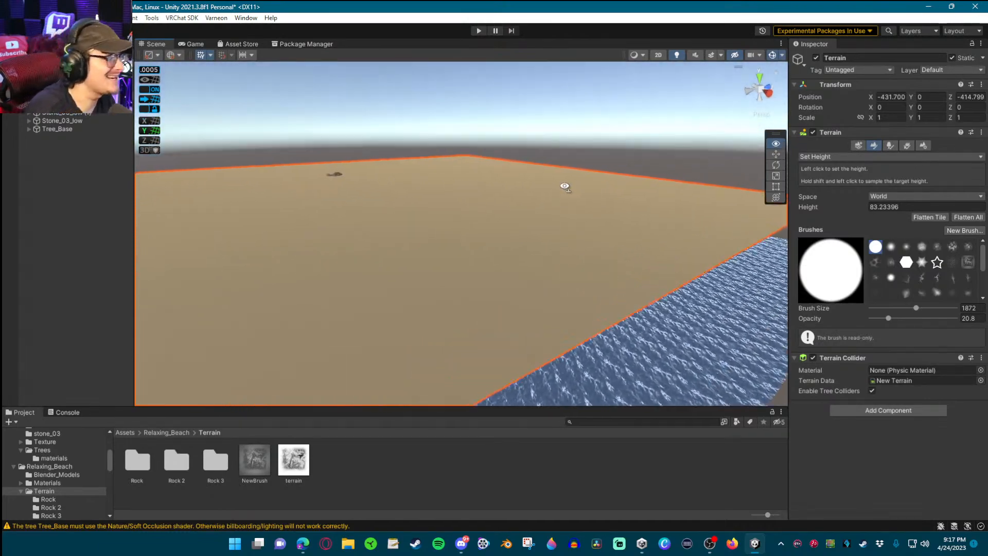
pyautogui.moveTo(561, 188); pyautogui.dragTo(392, 243, button='right')
pyautogui.press('w')
pyautogui.press('s')
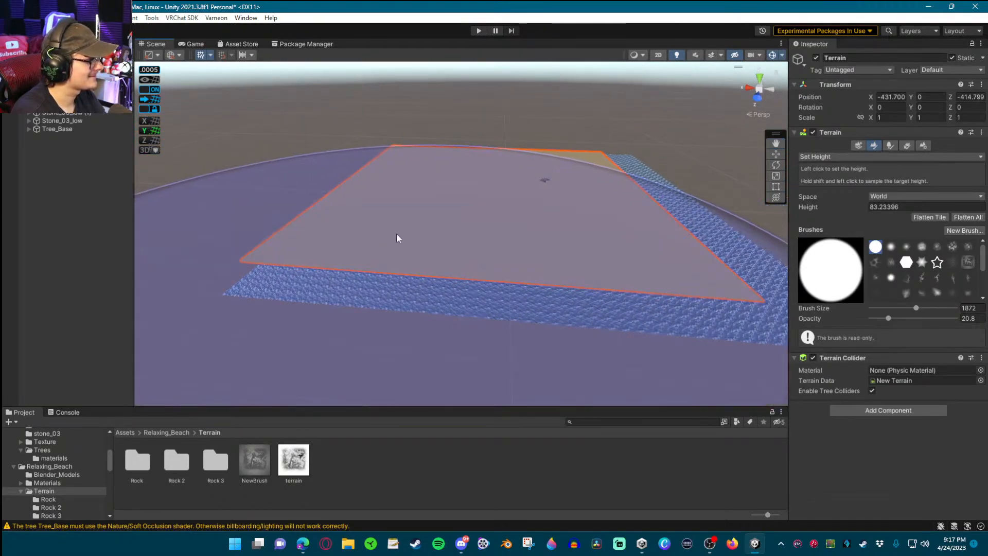
pyautogui.moveTo(452, 187)
pyautogui.mouseDown(button='right')
pyautogui.moveTo(392, 126)
pyautogui.moveTo(468, 179)
pyautogui.mouseUp(button='right')
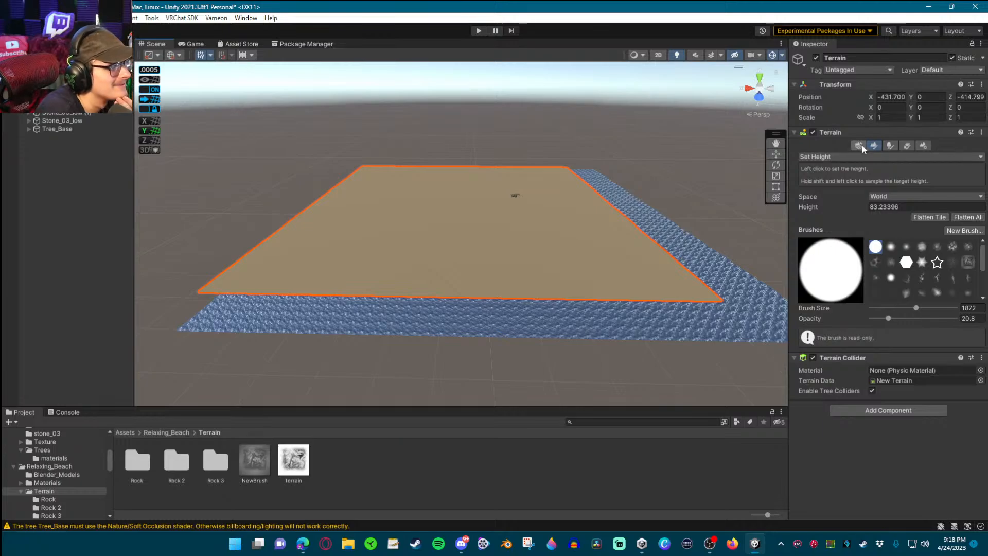
# Raise the flattened terrain with the custom NewBrush heightmap brush at size 1872 and opacity 20.8
pyautogui.click(890, 147)
pyautogui.click(873, 147)
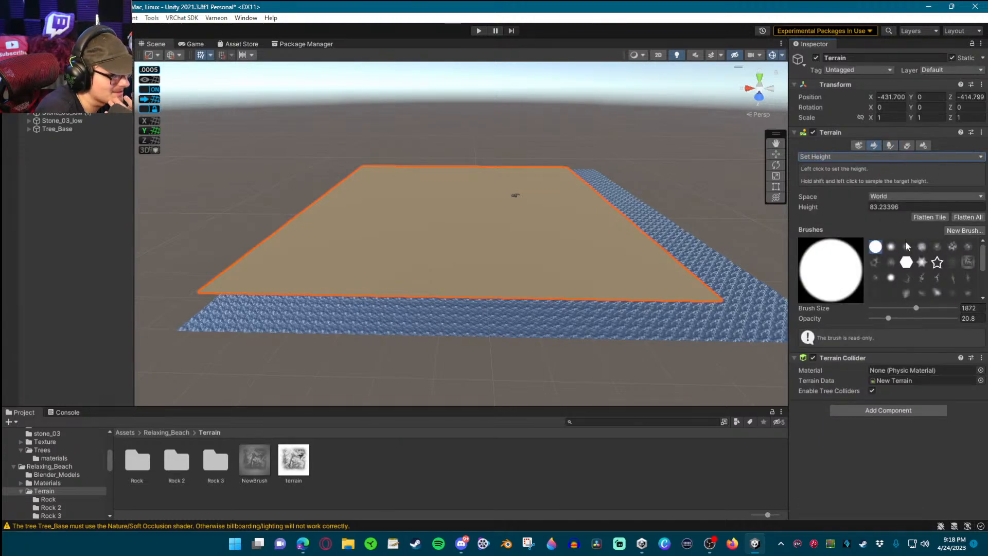
pyautogui.click(852, 157)
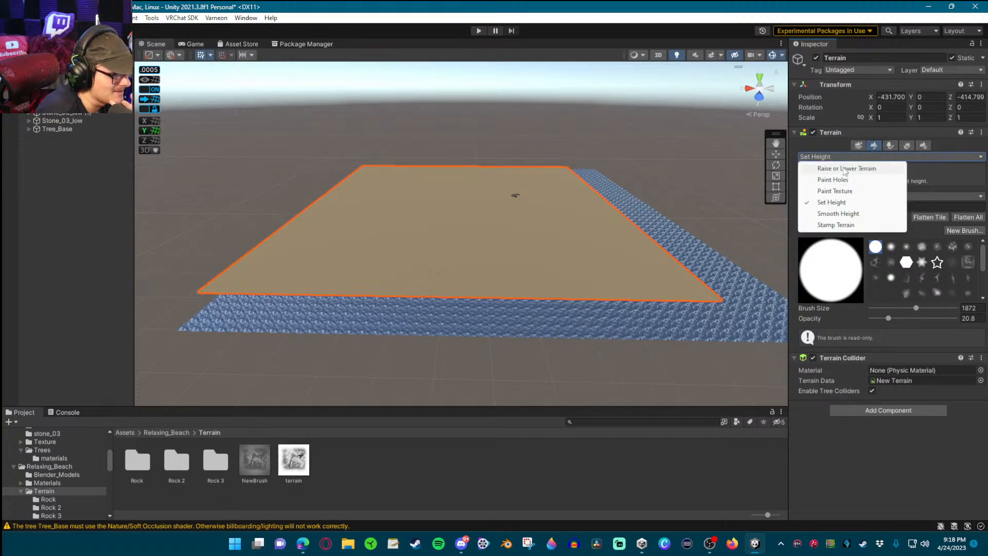
pyautogui.click(831, 165)
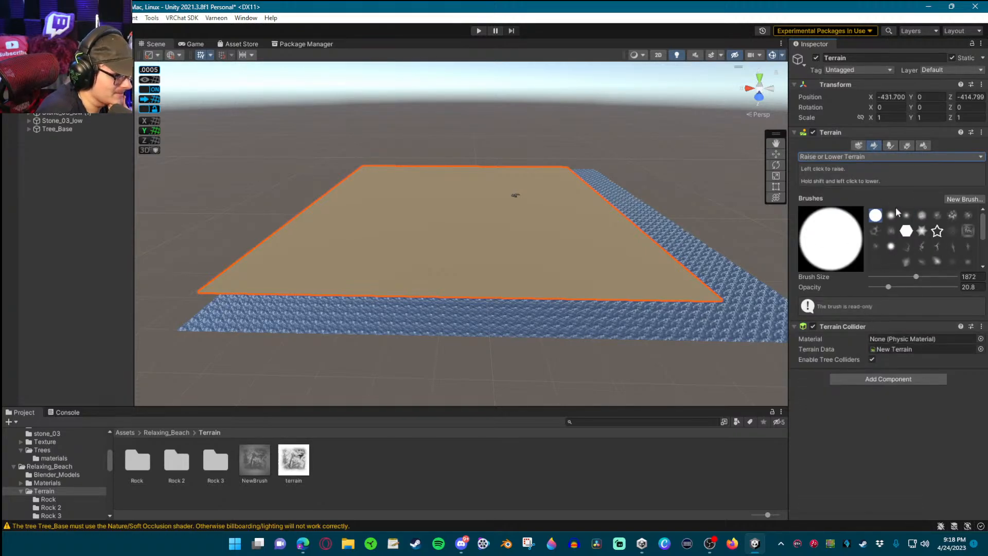
pyautogui.click(969, 235)
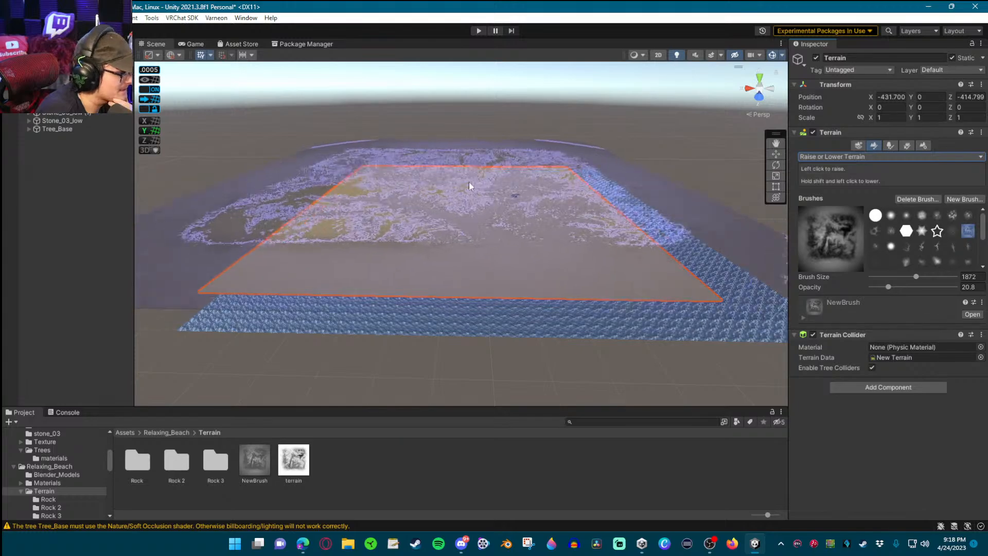
pyautogui.click(488, 192)
pyautogui.click(488, 192)
pyautogui.click(489, 192)
pyautogui.click(489, 192)
pyautogui.click(489, 192)
pyautogui.click(488, 192)
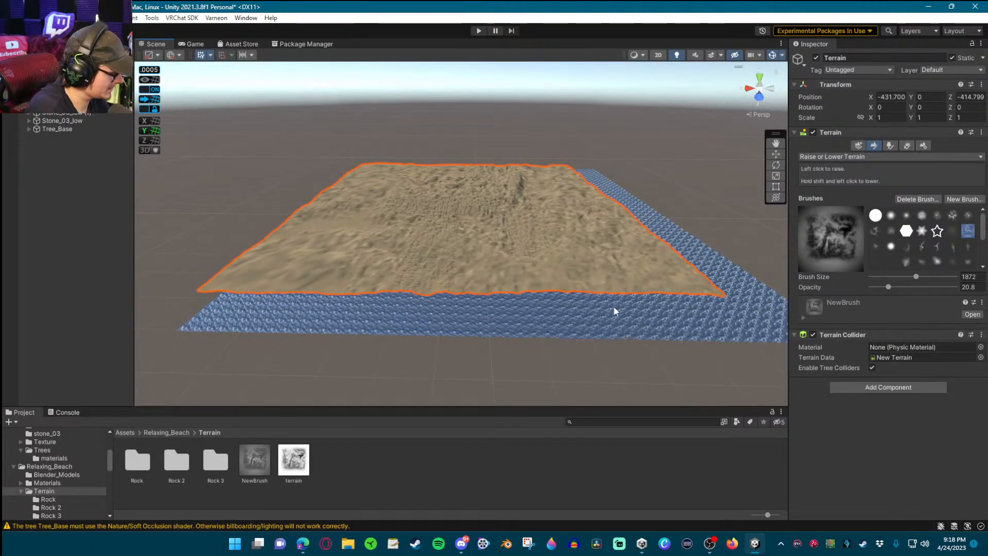
# Undo the heightmap brush strokes and the flattening to restore the smoothed island and mountain
pyautogui.hotkey('ctrl', 'z')
pyautogui.hotkey('ctrl', 'z')
pyautogui.hotkey('ctrl', 'z')
pyautogui.hotkey('ctrl', 'z')
pyautogui.hotkey('ctrl', 'z')
pyautogui.hotkey('ctrl', 'z')
pyautogui.hotkey('ctrl', 'z')
pyautogui.hotkey('ctrl', 'z')
pyautogui.hotkey('ctrl', 'z')
pyautogui.hotkey('ctrl', 'z')
pyautogui.hotkey('ctrl', 'z')
pyautogui.hotkey('ctrl', 'z')
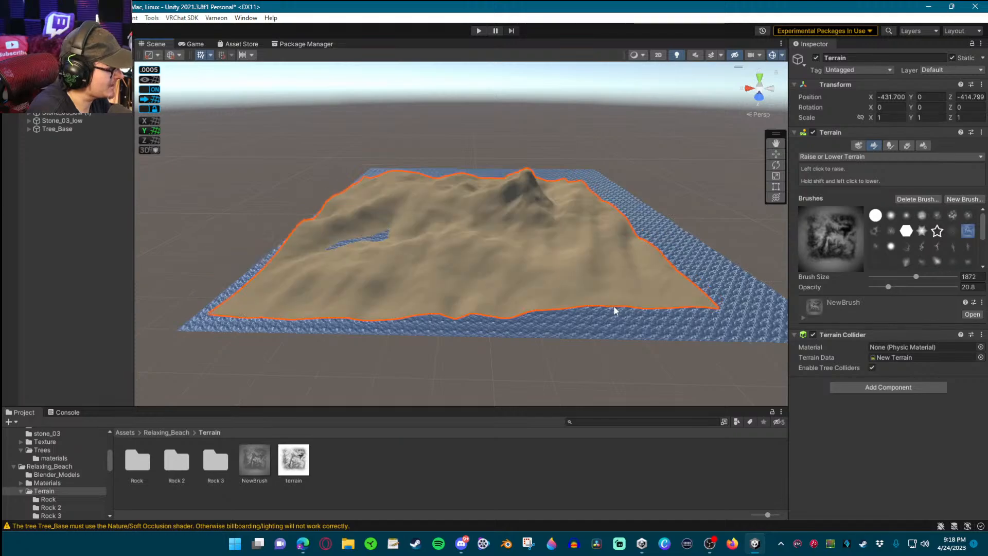
# Select the soft round terrain brush and reduce its size to 212
pyautogui.moveTo(614, 308); pyautogui.dragTo(761, 286, button='right')
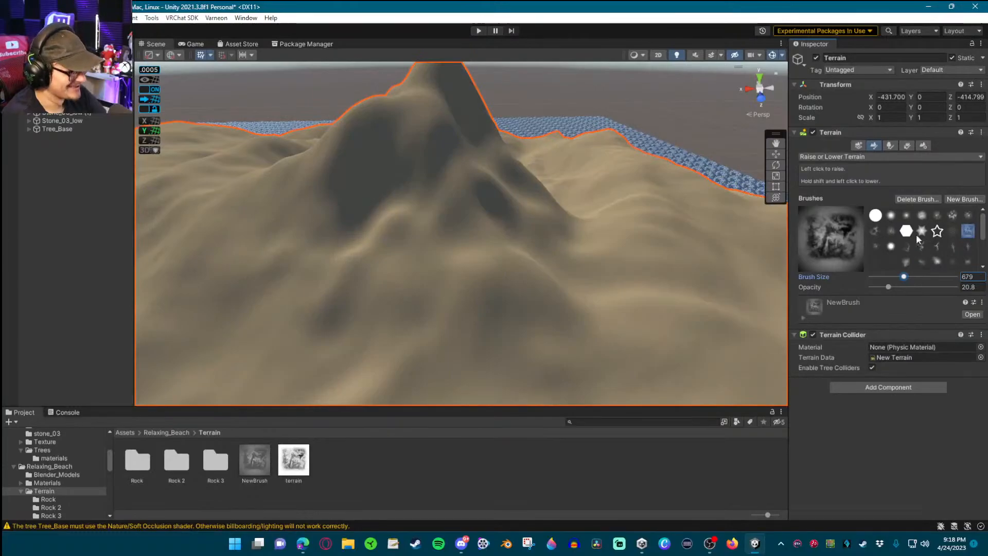
pyautogui.click(891, 215)
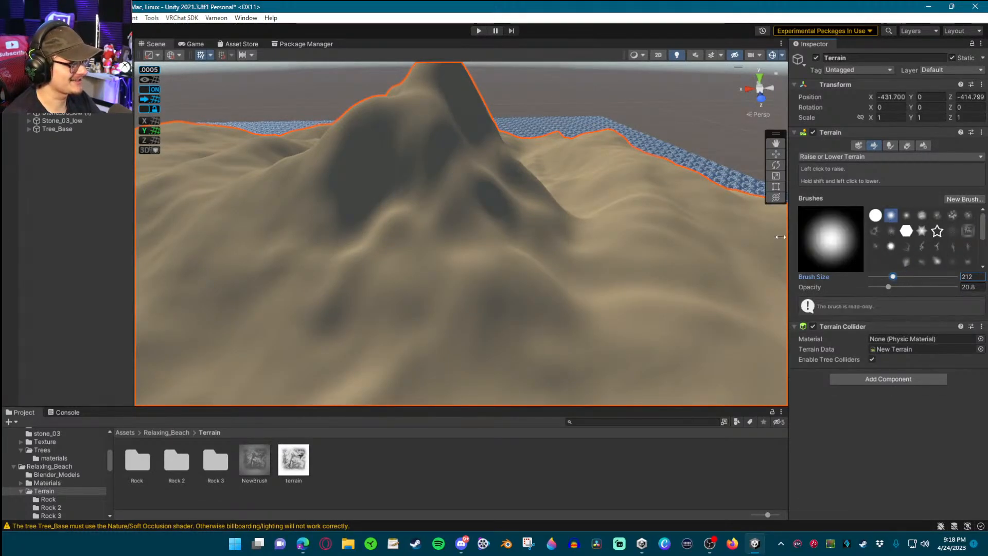
pyautogui.moveTo(597, 233); pyautogui.dragTo(465, 229, button='right')
pyautogui.moveTo(532, 206); pyautogui.dragTo(509, 214, button='right')
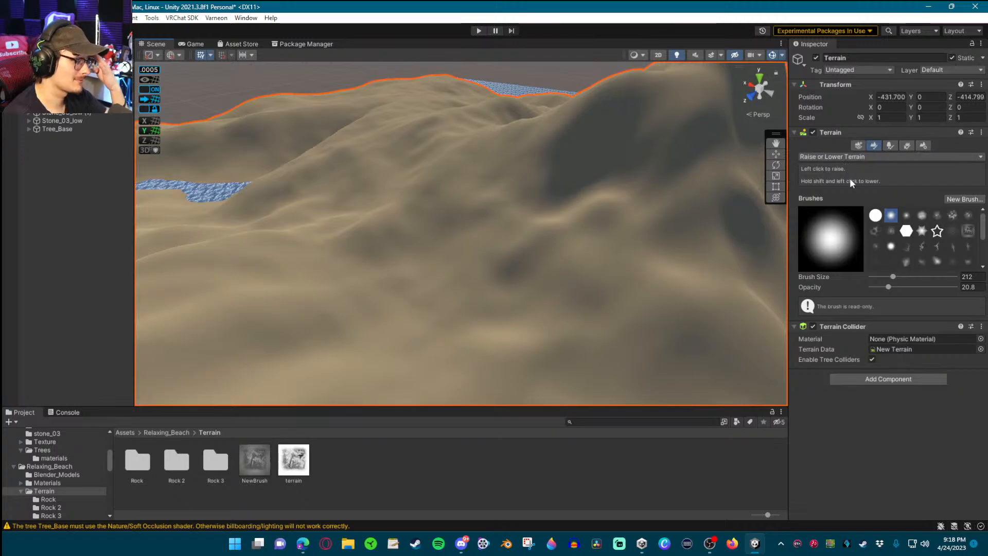
# Switch to the Set Height tool with brush size 37 and sample a target height of 86.61788 on the mountainside
pyautogui.click(850, 157)
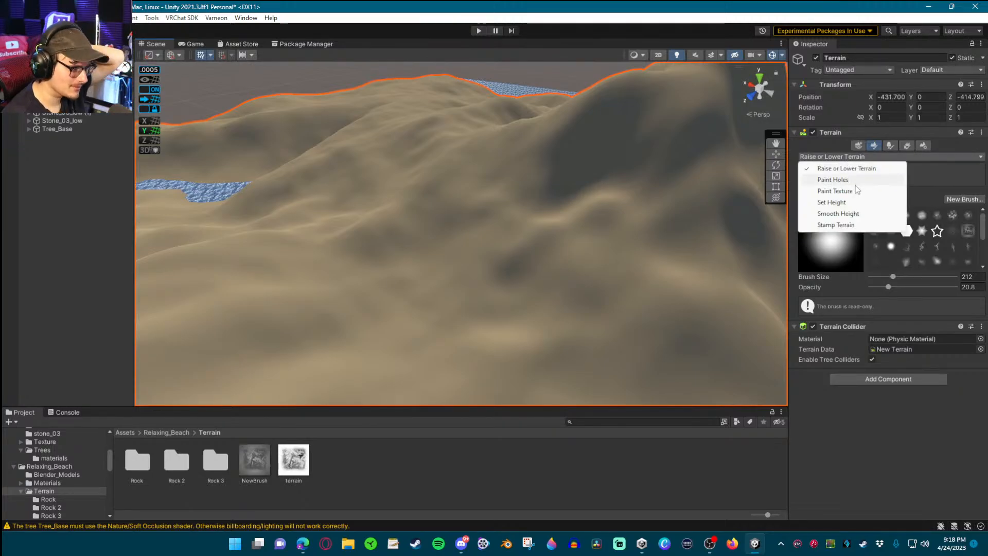
pyautogui.click(852, 215)
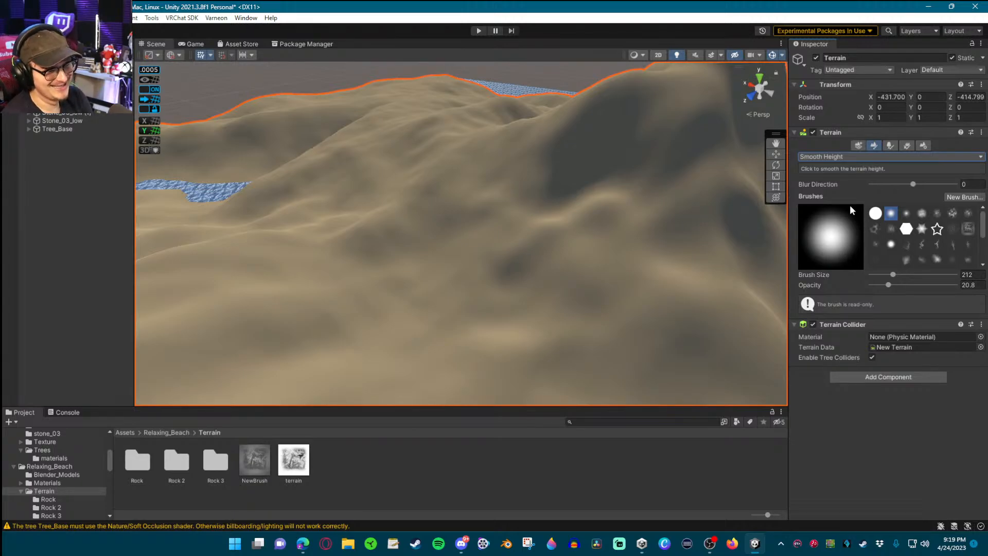
pyautogui.click(833, 157)
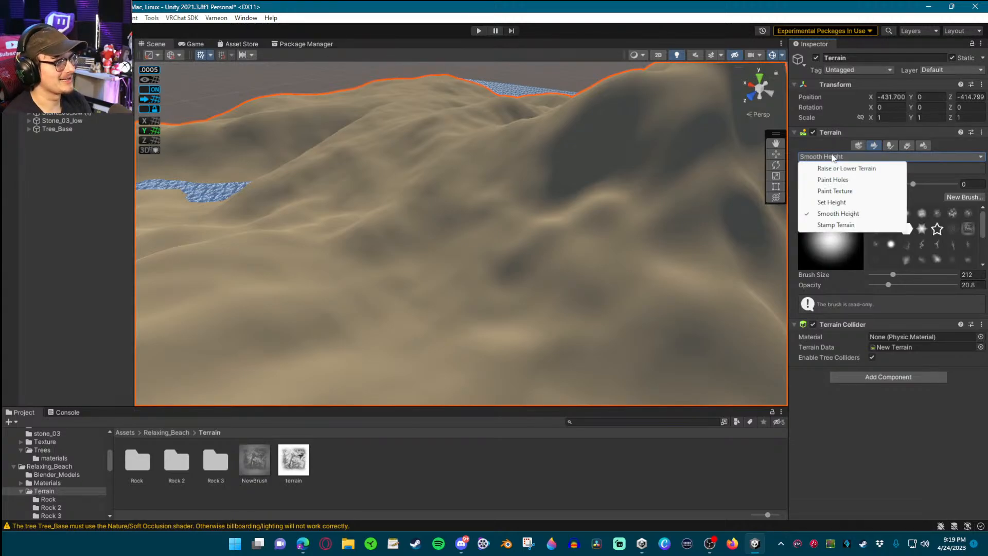
pyautogui.click(848, 203)
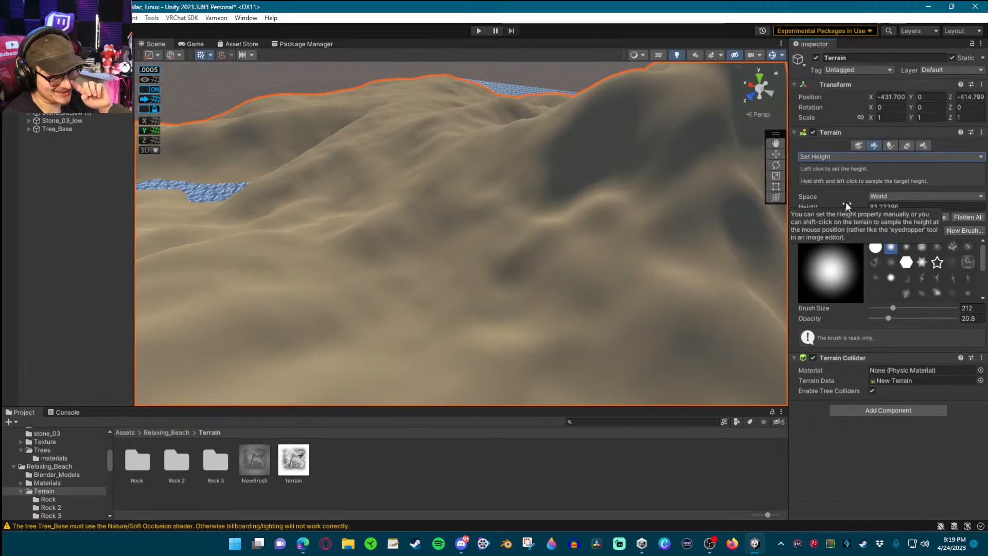
pyautogui.moveTo(554, 188); pyautogui.dragTo(600, 148, button='right')
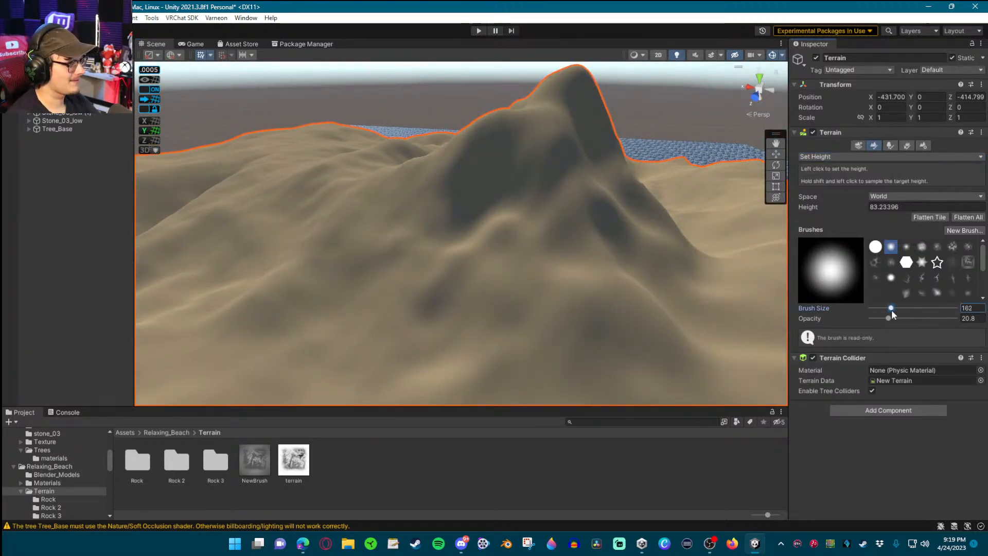
pyautogui.scroll(6, 430, 251)
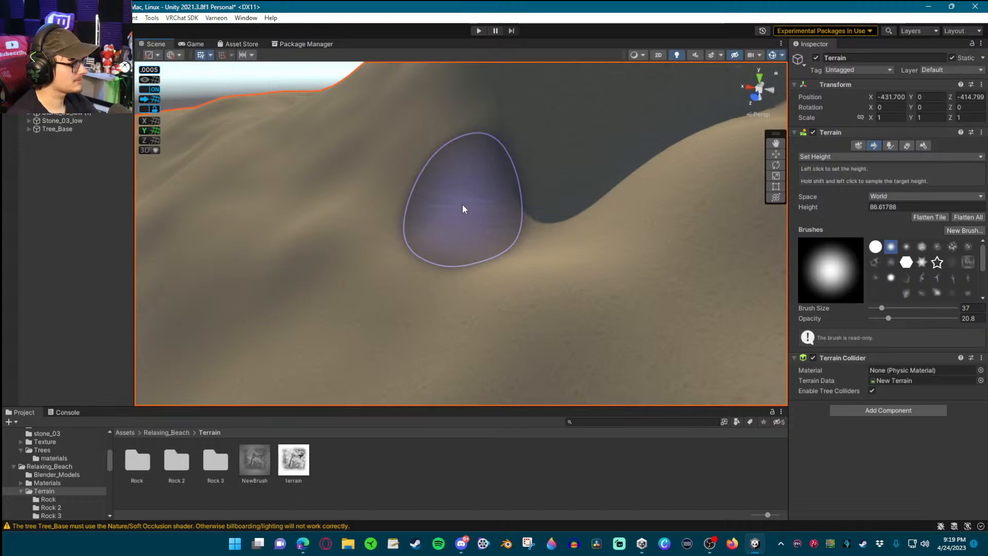
# Carve a small level ledge into the mountainside at the sampled height of 86.61788
pyautogui.moveTo(397, 287); pyautogui.dragTo(435, 251, button='right')
pyautogui.press('w')
pyautogui.moveTo(488, 254)
pyautogui.mouseDown()
pyautogui.moveTo(507, 238)
pyautogui.moveTo(443, 231)
pyautogui.moveTo(492, 241)
pyautogui.mouseUp()
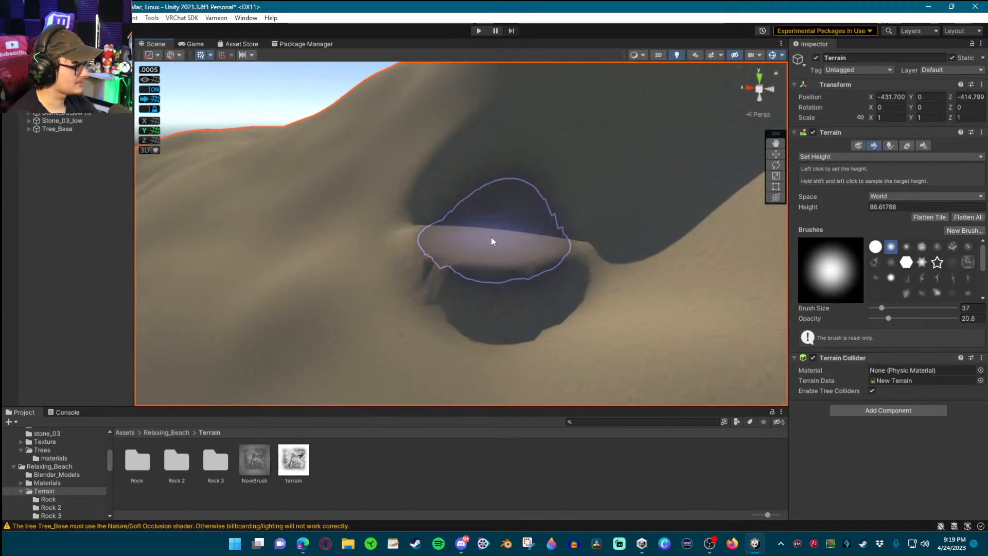
pyautogui.moveTo(503, 239); pyautogui.dragTo(571, 242, button='right')
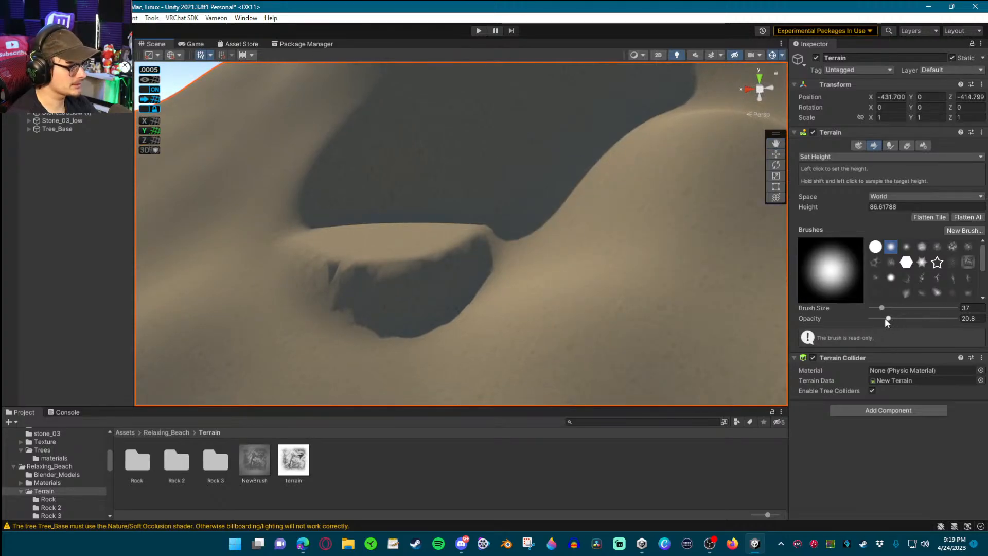
# Set the brush opacity to 8.7 and extend the ledge into a level path around the mountain's slopes
pyautogui.moveTo(467, 224)
pyautogui.mouseDown()
pyautogui.moveTo(397, 220)
pyautogui.moveTo(469, 229)
pyautogui.moveTo(410, 236)
pyautogui.moveTo(232, 241)
pyautogui.mouseUp()
pyautogui.moveTo(232, 240)
pyautogui.mouseDown(button='right')
pyautogui.moveTo(530, 234)
pyautogui.moveTo(418, 214)
pyautogui.moveTo(614, 242)
pyautogui.mouseUp(button='right')
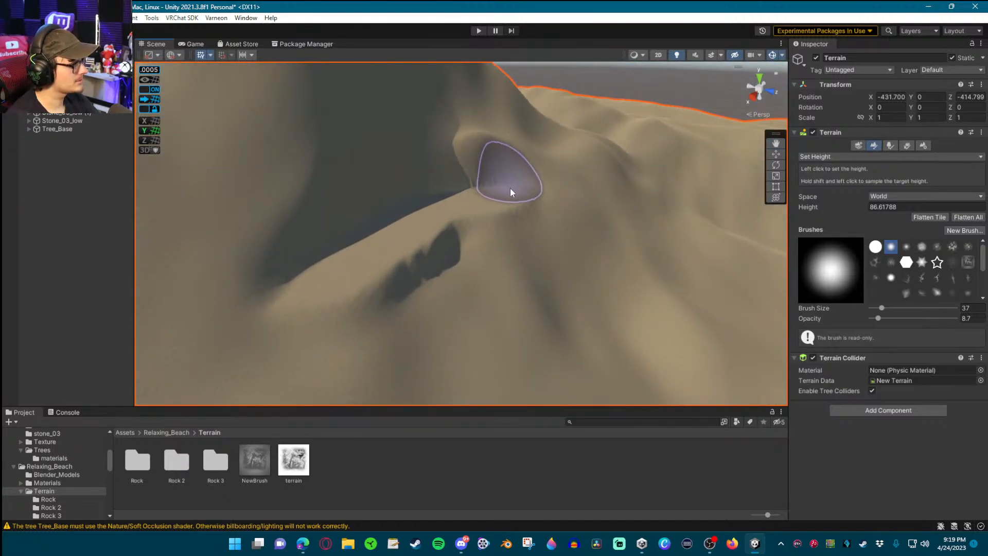
pyautogui.moveTo(553, 140)
pyautogui.mouseDown(button='right')
pyautogui.moveTo(569, 132)
pyautogui.moveTo(534, 132)
pyautogui.moveTo(481, 93)
pyautogui.moveTo(351, 124)
pyautogui.moveTo(203, 178)
pyautogui.moveTo(435, 188)
pyautogui.mouseUp(button='right')
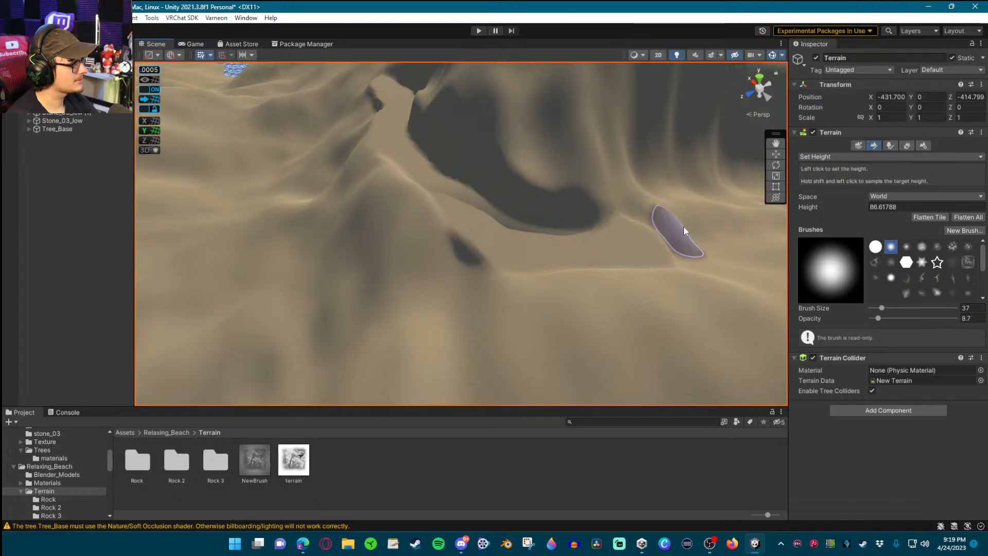
pyautogui.moveTo(683, 229); pyautogui.dragTo(895, 262, button='right')
pyautogui.moveTo(517, 222)
pyautogui.mouseDown(button='right')
pyautogui.moveTo(480, 238)
pyautogui.moveTo(481, 268)
pyautogui.mouseUp(button='right')
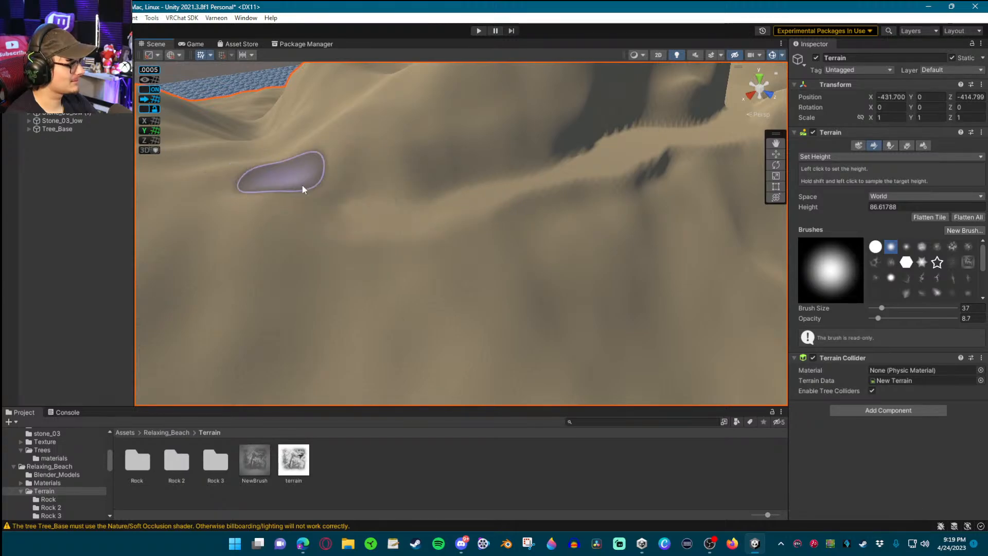
pyautogui.moveTo(562, 237)
pyautogui.mouseDown(button='right')
pyautogui.moveTo(684, 213)
pyautogui.moveTo(712, 176)
pyautogui.moveTo(710, 154)
pyautogui.moveTo(596, 125)
pyautogui.moveTo(330, 137)
pyautogui.moveTo(346, 108)
pyautogui.moveTo(412, 106)
pyautogui.moveTo(507, 212)
pyautogui.moveTo(494, 156)
pyautogui.moveTo(467, 223)
pyautogui.moveTo(468, 201)
pyautogui.mouseUp(button='right')
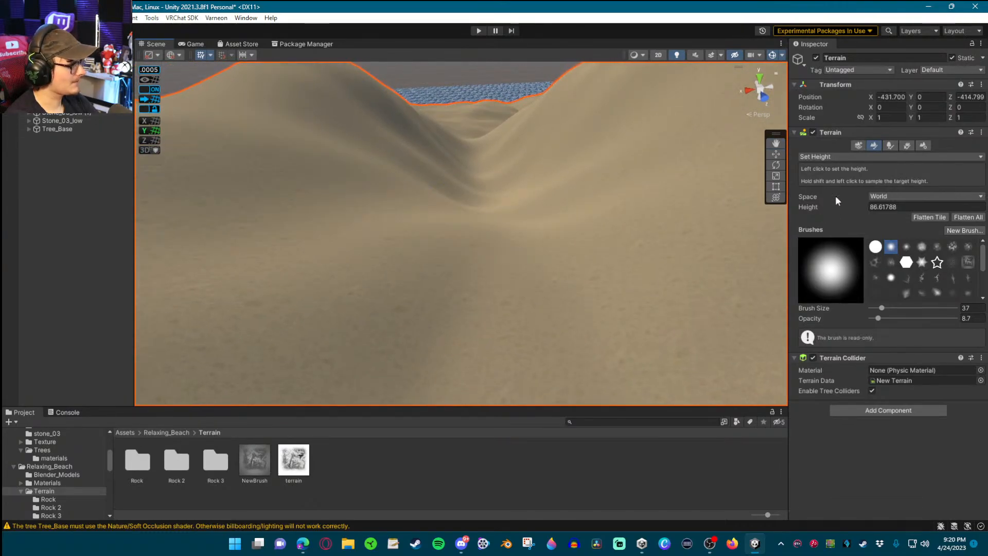
# Smooth the path and the slopes beside it with the Smooth Height tool at opacity 29.4
pyautogui.click(815, 157)
pyautogui.click(832, 214)
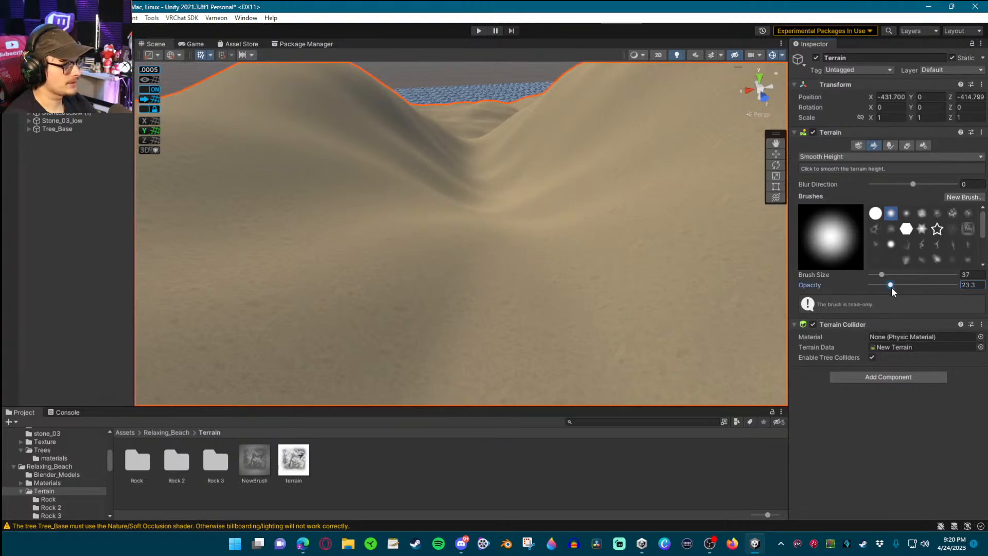
pyautogui.moveTo(892, 291); pyautogui.dragTo(898, 291)
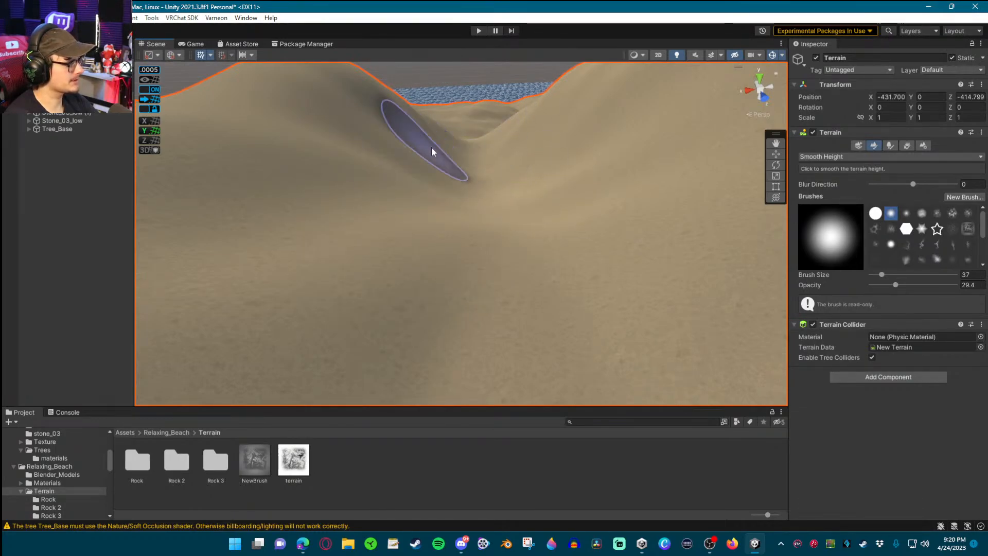
pyautogui.moveTo(442, 162)
pyautogui.mouseDown(button='right')
pyautogui.moveTo(546, 236)
pyautogui.moveTo(672, 226)
pyautogui.moveTo(802, 237)
pyautogui.moveTo(935, 222)
pyautogui.moveTo(943, 149)
pyautogui.moveTo(495, 305)
pyautogui.mouseUp(button='right')
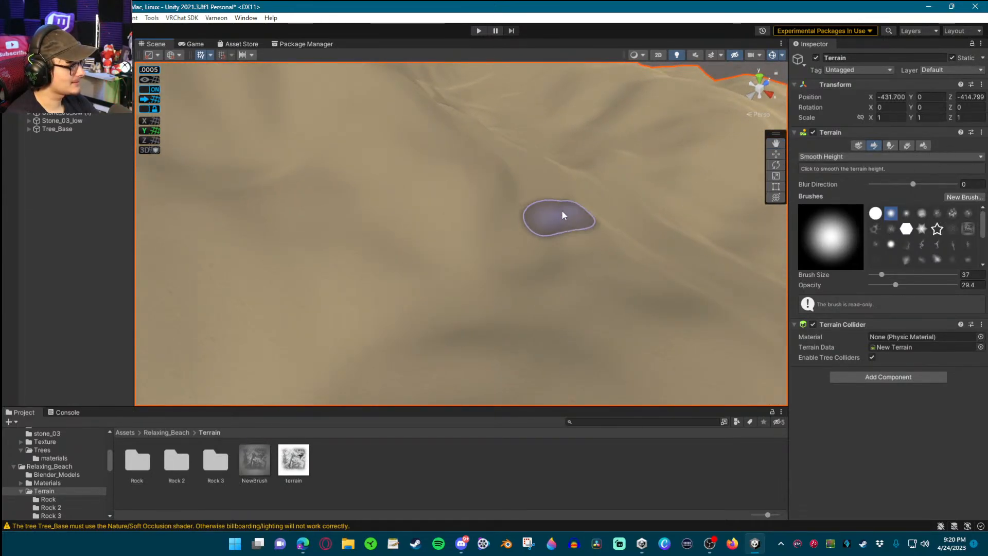
pyautogui.moveTo(527, 272)
pyautogui.mouseDown(button='right')
pyautogui.moveTo(604, 285)
pyautogui.moveTo(505, 256)
pyautogui.moveTo(470, 214)
pyautogui.moveTo(246, 146)
pyautogui.moveTo(47, 178)
pyautogui.moveTo(925, 186)
pyautogui.moveTo(887, 204)
pyautogui.moveTo(858, 242)
pyautogui.moveTo(924, 249)
pyautogui.moveTo(856, 260)
pyautogui.moveTo(734, 249)
pyautogui.moveTo(767, 276)
pyautogui.moveTo(496, 234)
pyautogui.mouseUp(button='right')
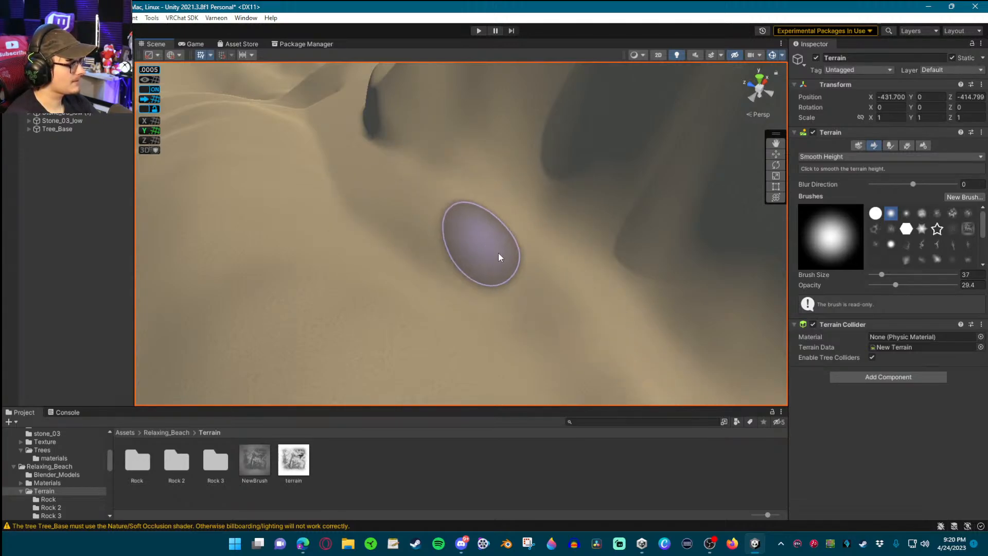
pyautogui.moveTo(496, 242)
pyautogui.mouseDown(button='right')
pyautogui.moveTo(798, 304)
pyautogui.moveTo(672, 328)
pyautogui.moveTo(455, 179)
pyautogui.moveTo(501, 217)
pyautogui.mouseUp(button='right')
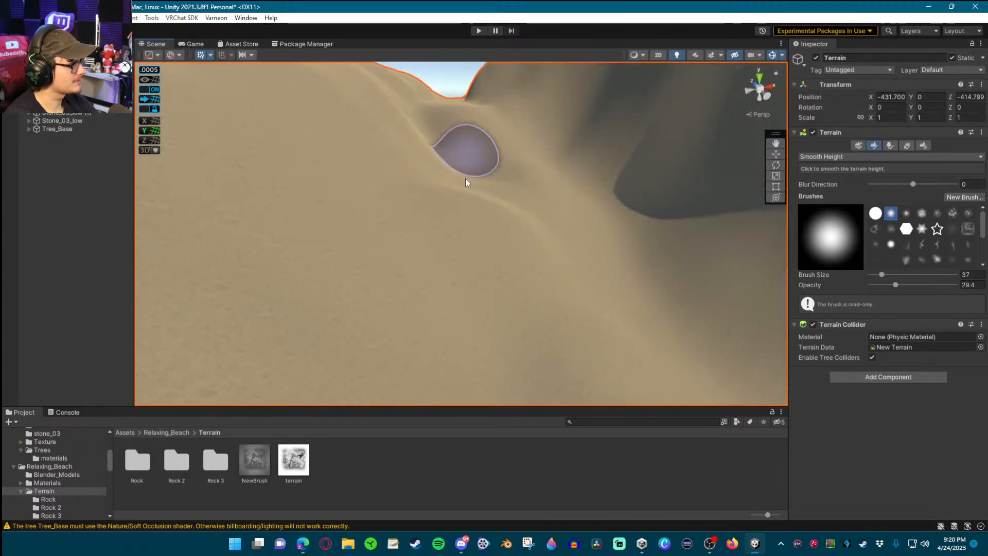
# Raise mounds along the mountain path with the Raise or Lower Terrain tool at brush size 37
pyautogui.click(822, 157)
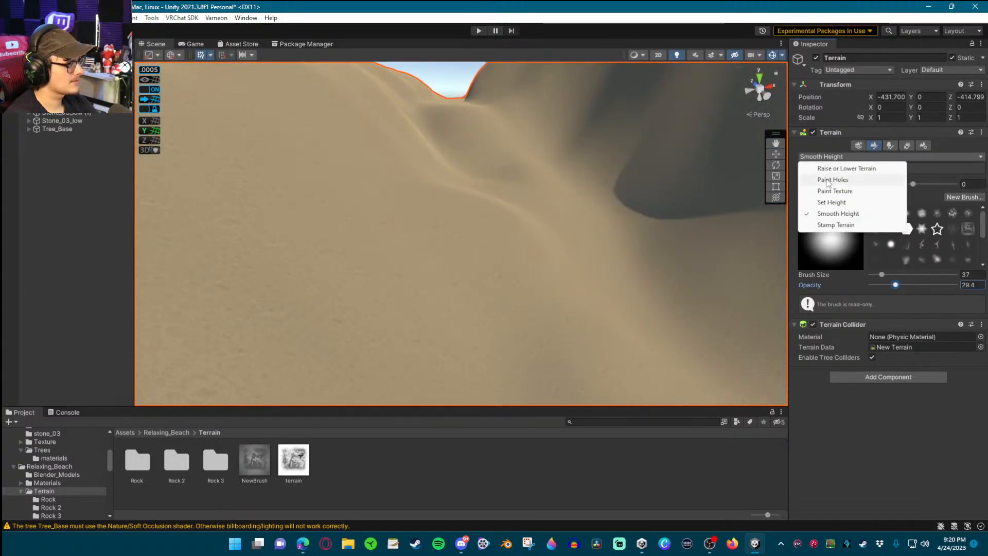
pyautogui.click(818, 166)
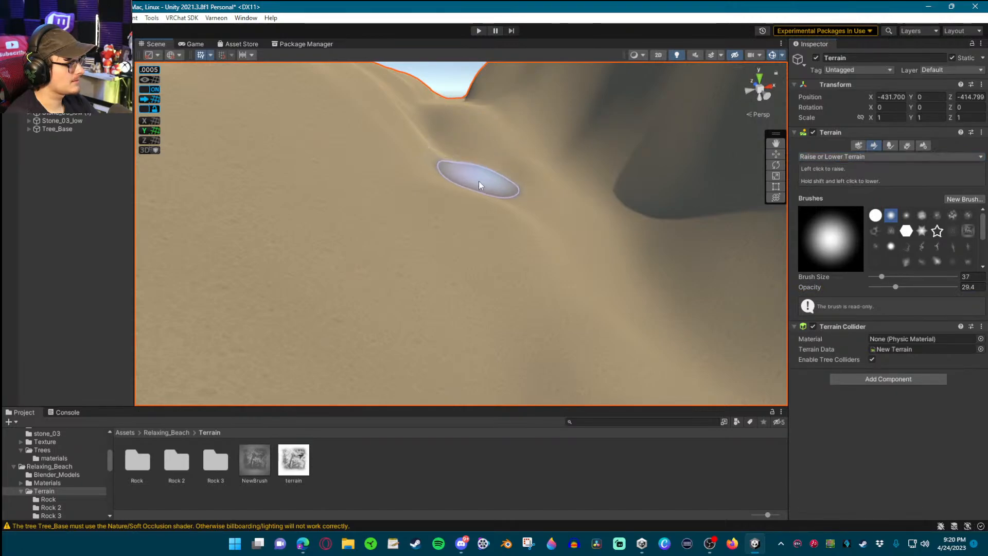
pyautogui.moveTo(655, 210)
pyautogui.mouseDown(button='right')
pyautogui.moveTo(571, 225)
pyautogui.moveTo(573, 212)
pyautogui.moveTo(469, 155)
pyautogui.moveTo(554, 273)
pyautogui.moveTo(453, 231)
pyautogui.moveTo(421, 236)
pyautogui.moveTo(481, 172)
pyautogui.moveTo(562, 153)
pyautogui.mouseUp(button='right')
pyautogui.moveTo(419, 174); pyautogui.dragTo(393, 167)
pyautogui.moveTo(567, 215)
pyautogui.mouseDown(button='right')
pyautogui.moveTo(522, 192)
pyautogui.moveTo(533, 234)
pyautogui.moveTo(719, 287)
pyautogui.moveTo(584, 251)
pyautogui.mouseUp(button='right')
pyautogui.moveTo(584, 250)
pyautogui.mouseDown()
pyautogui.moveTo(641, 230)
pyautogui.moveTo(634, 260)
pyautogui.mouseUp()
pyautogui.moveTo(634, 261)
pyautogui.mouseDown(button='right')
pyautogui.moveTo(571, 251)
pyautogui.moveTo(833, 121)
pyautogui.mouseUp(button='right')
# Smooth the mounds along the mountain path with the Smooth Height tool at brush size 45
pyautogui.click(823, 156)
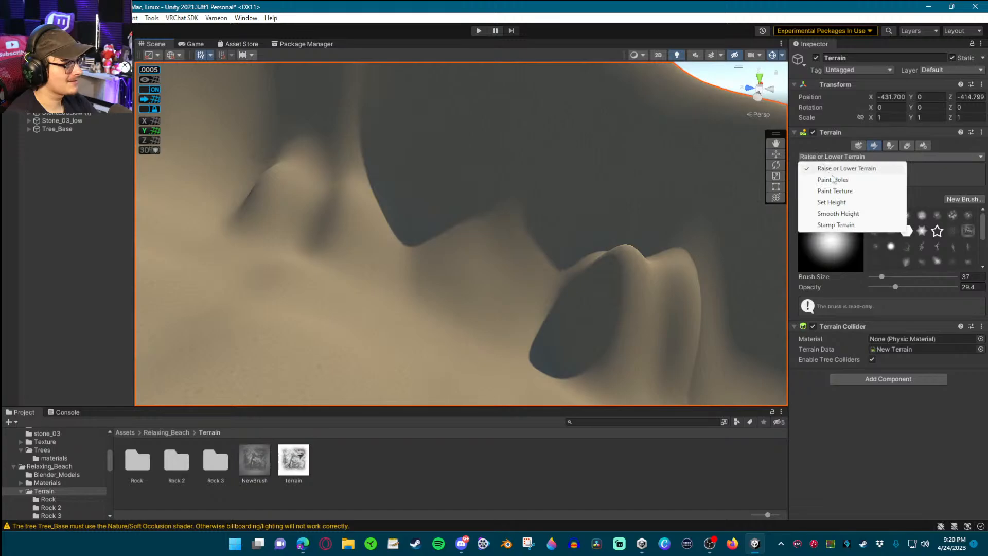
pyautogui.click(837, 213)
pyautogui.moveTo(515, 196); pyautogui.dragTo(358, 172, button='right')
pyautogui.moveTo(447, 182)
pyautogui.mouseDown()
pyautogui.moveTo(436, 195)
pyautogui.moveTo(641, 252)
pyautogui.mouseUp()
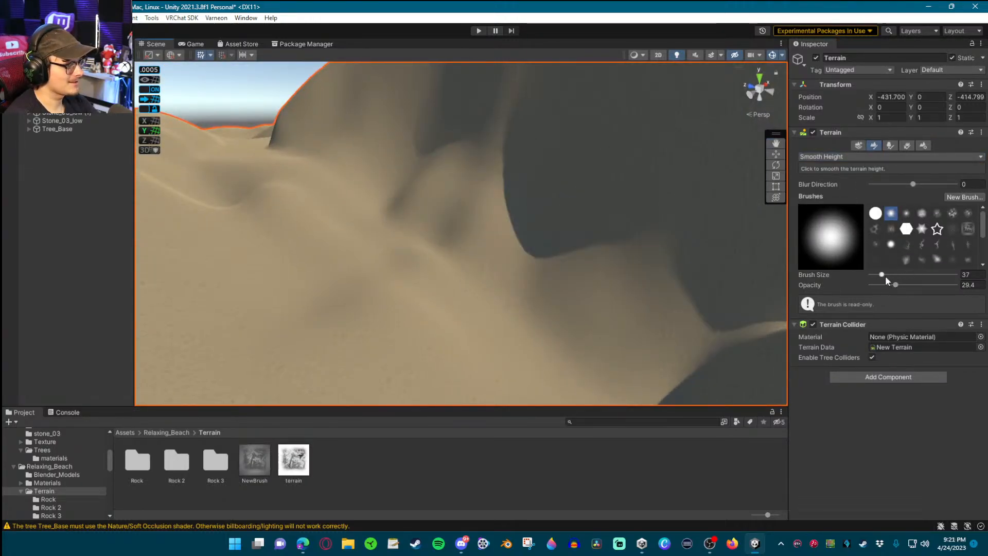
pyautogui.moveTo(549, 229)
pyautogui.mouseDown(button='right')
pyautogui.moveTo(535, 209)
pyautogui.moveTo(493, 227)
pyautogui.moveTo(551, 247)
pyautogui.mouseUp(button='right')
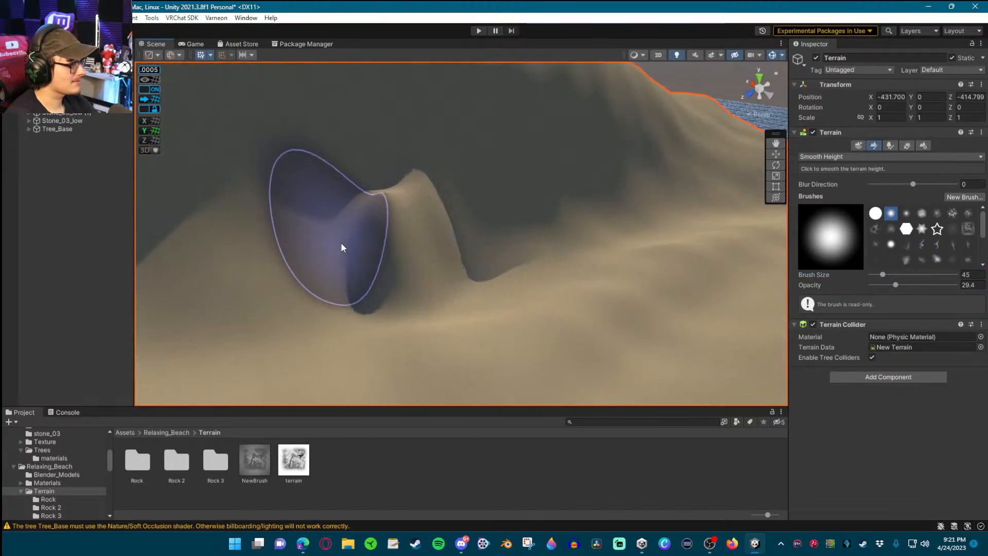
pyautogui.moveTo(385, 196); pyautogui.dragTo(391, 205)
pyautogui.moveTo(391, 205); pyautogui.dragTo(536, 226, button='right')
pyautogui.moveTo(401, 123)
pyautogui.mouseDown(button='right')
pyautogui.moveTo(524, 190)
pyautogui.moveTo(477, 135)
pyautogui.moveTo(479, 317)
pyautogui.mouseUp(button='right')
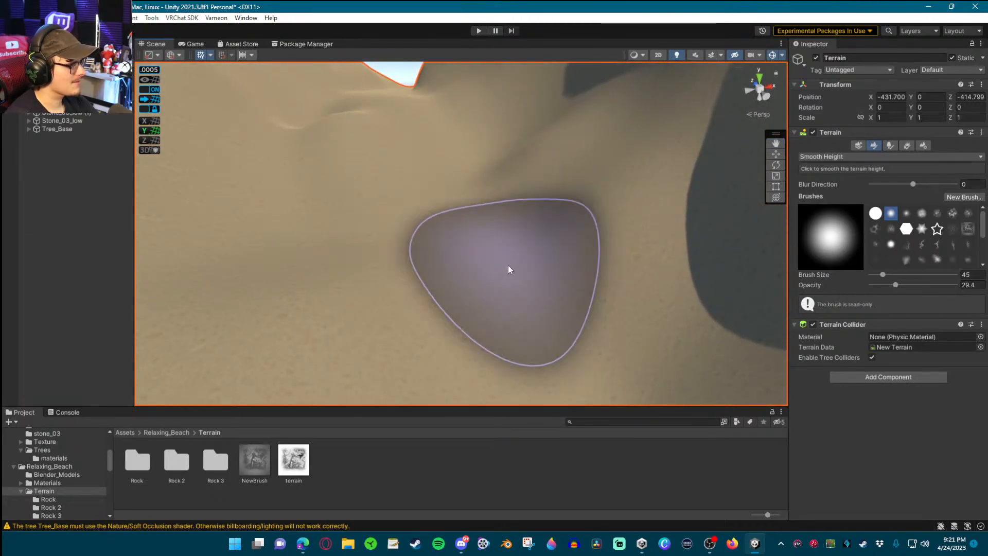
pyautogui.moveTo(341, 115)
pyautogui.mouseDown(button='right')
pyautogui.moveTo(392, 98)
pyautogui.moveTo(394, 74)
pyautogui.moveTo(392, 165)
pyautogui.mouseUp(button='right')
pyautogui.moveTo(505, 150)
pyautogui.mouseDown(button='right')
pyautogui.moveTo(651, 195)
pyautogui.moveTo(795, 175)
pyautogui.moveTo(844, 224)
pyautogui.moveTo(905, 159)
pyautogui.moveTo(937, 147)
pyautogui.mouseUp(button='right')
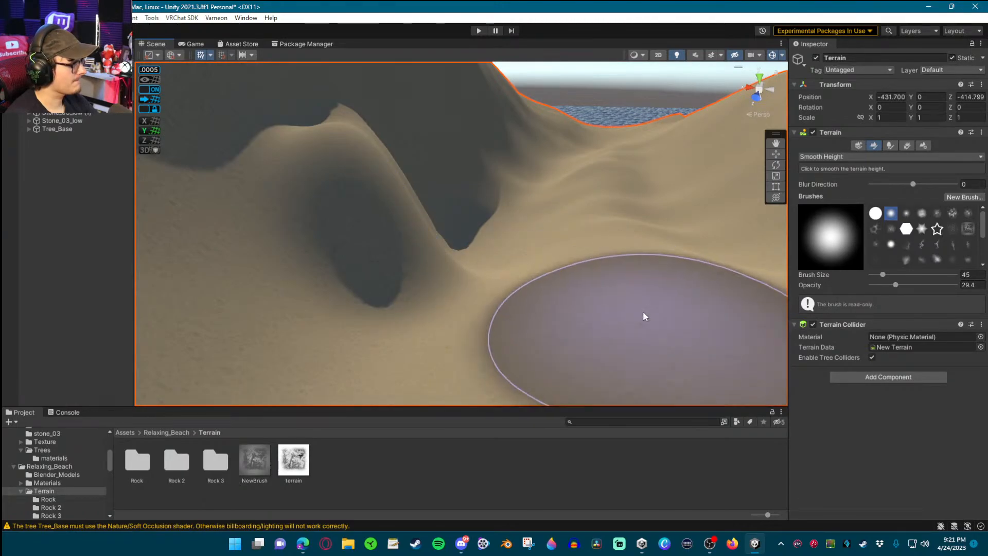
# Raise the path's ground beside the dark hollow with the Raise or Lower Terrain tool
pyautogui.moveTo(573, 240); pyautogui.dragTo(692, 288, button='right')
pyautogui.click(833, 157)
pyautogui.click(824, 166)
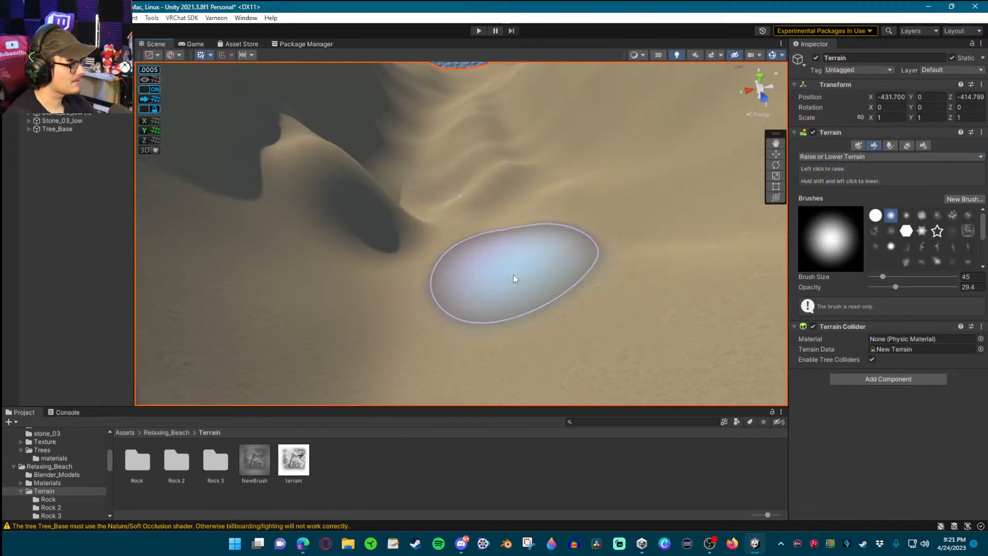
pyautogui.moveTo(507, 223)
pyautogui.mouseDown(button='right')
pyautogui.moveTo(551, 252)
pyautogui.moveTo(477, 211)
pyautogui.mouseUp(button='right')
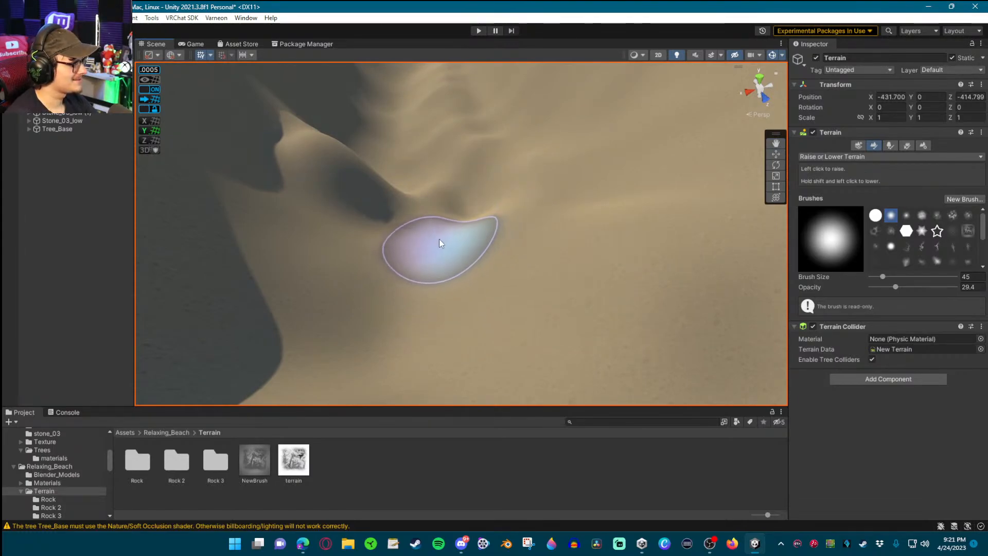
# Smooth the freshly raised ground beside the hollow with the Smooth Height tool
pyautogui.click(854, 156)
pyautogui.click(834, 214)
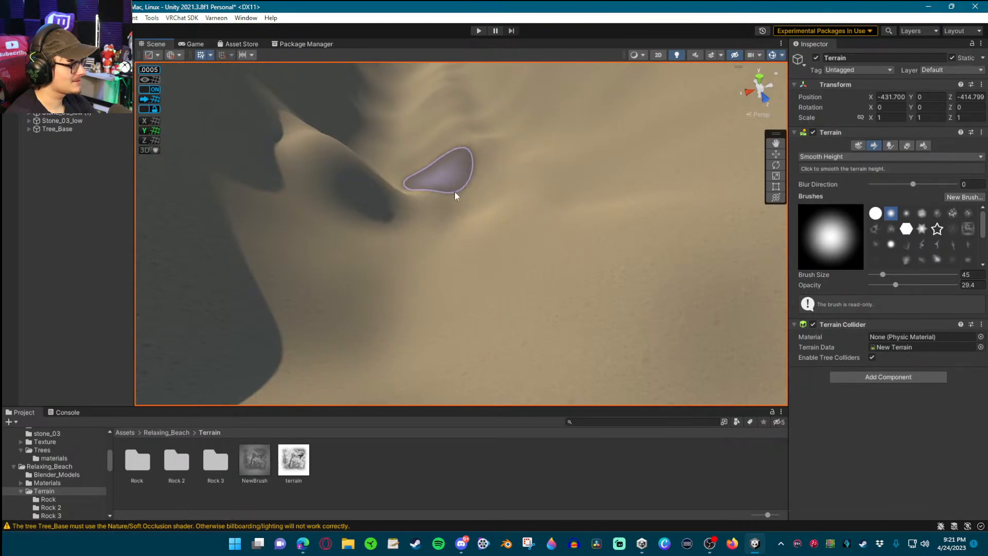
pyautogui.moveTo(488, 185)
pyautogui.mouseDown(button='right')
pyautogui.moveTo(529, 198)
pyautogui.moveTo(510, 185)
pyautogui.moveTo(517, 158)
pyautogui.moveTo(616, 202)
pyautogui.moveTo(699, 174)
pyautogui.mouseUp(button='right')
# Select the Tree_Base tree standing in the water away from the mountain
pyautogui.moveTo(897, 124); pyautogui.dragTo(537, 47, button='right')
pyautogui.moveTo(459, 152); pyautogui.dragTo(252, 174, button='right')
pyautogui.press('w')
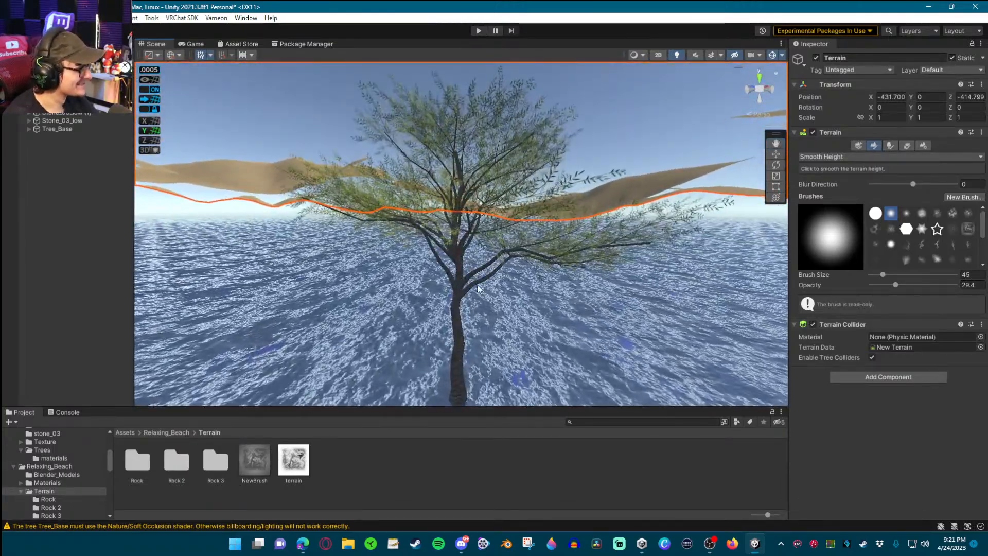
pyautogui.click(458, 286)
pyautogui.press('s')
pyautogui.moveTo(487, 256); pyautogui.dragTo(524, 237, button='right')
pyautogui.press('w')
pyautogui.click(448, 230)
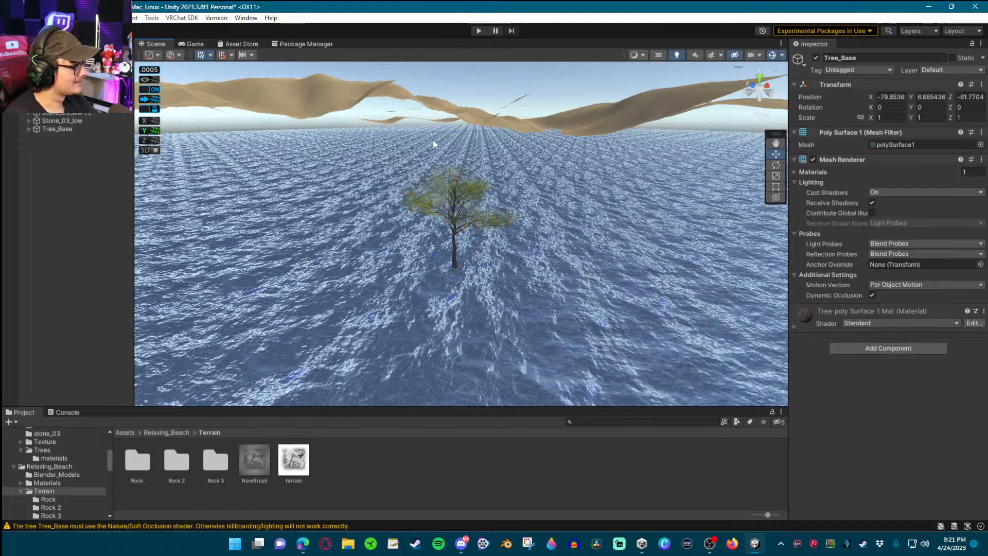
pyautogui.click(456, 229)
pyautogui.click(456, 230)
pyautogui.moveTo(455, 242); pyautogui.dragTo(455, 128)
pyautogui.hotkey('ctrl', 'z')
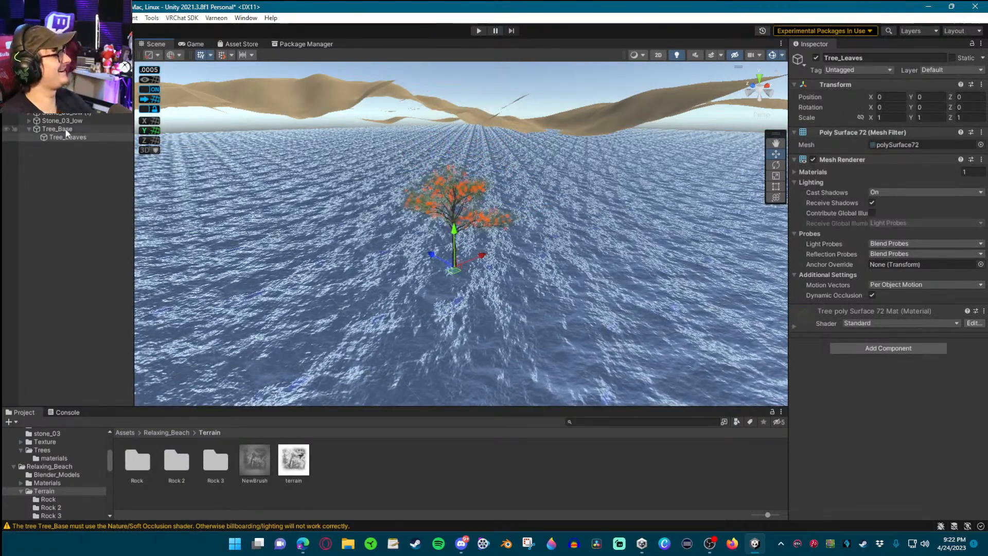
# Raise the whole Tree_Base tree out of the water to a Y position of about 165.7
pyautogui.click(457, 222)
pyautogui.click(457, 226)
pyautogui.moveTo(455, 226); pyautogui.dragTo(456, 103)
pyautogui.moveTo(455, 154); pyautogui.dragTo(468, 223, button='right')
pyautogui.press('s')
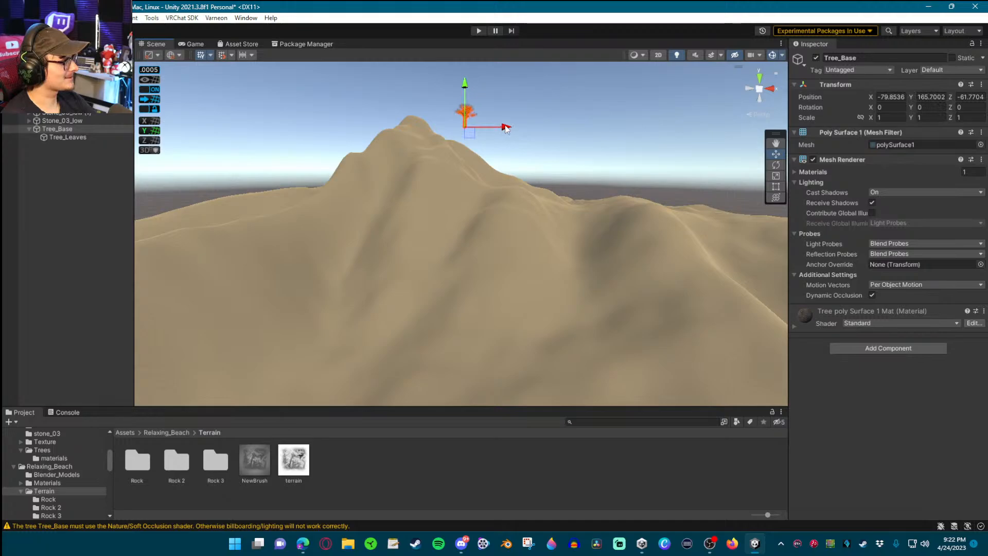
# Move the Tree_Base tree horizontally over the mountain to about X -132.8 and Z 31
pyautogui.moveTo(441, 123); pyautogui.dragTo(437, 123)
pyautogui.moveTo(521, 130); pyautogui.dragTo(739, 215, button='right')
pyautogui.press('a')
pyautogui.press('w')
pyautogui.press('a')
pyautogui.press('s')
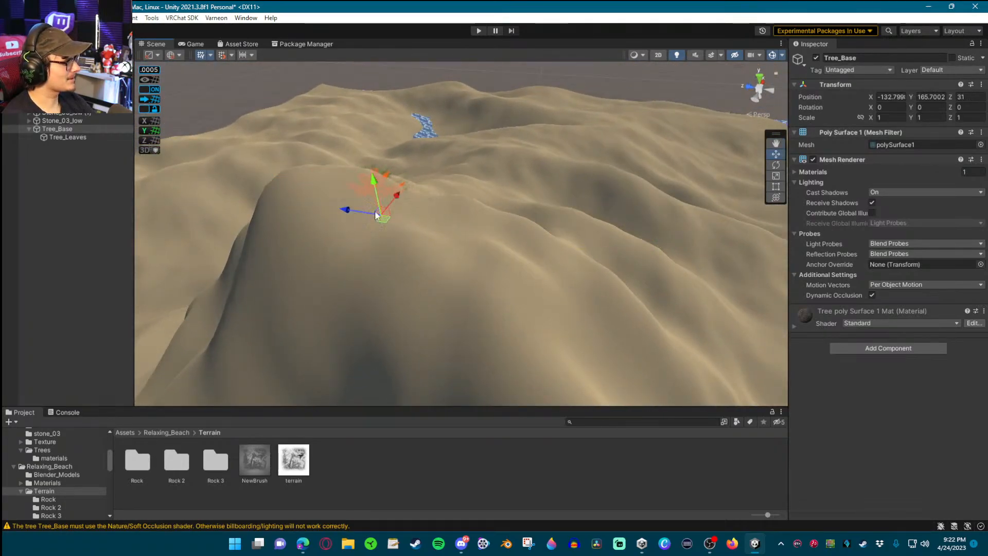
# Shift the tree to X -143.7 and adjust its placement so it stands on the mountaintop
pyautogui.click(347, 154)
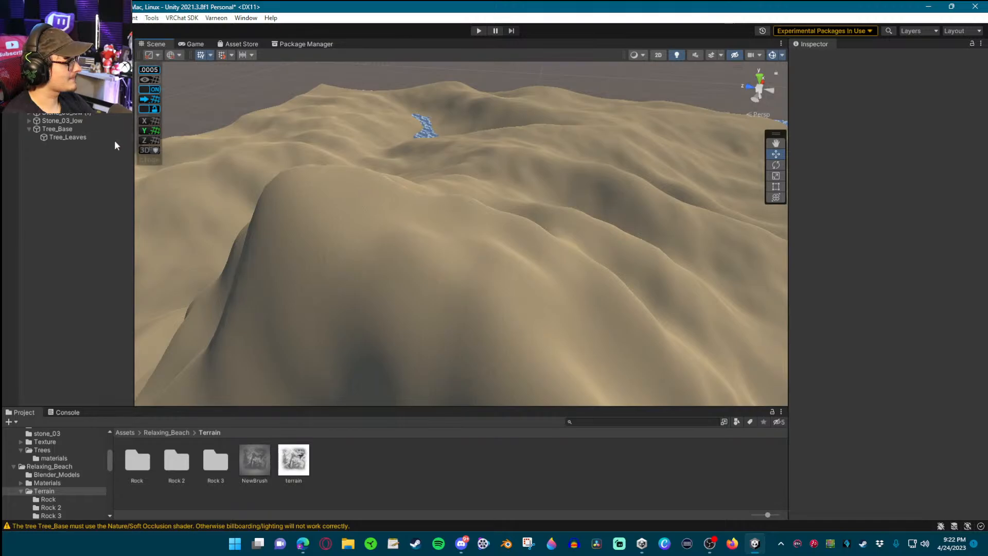
pyautogui.click(362, 199)
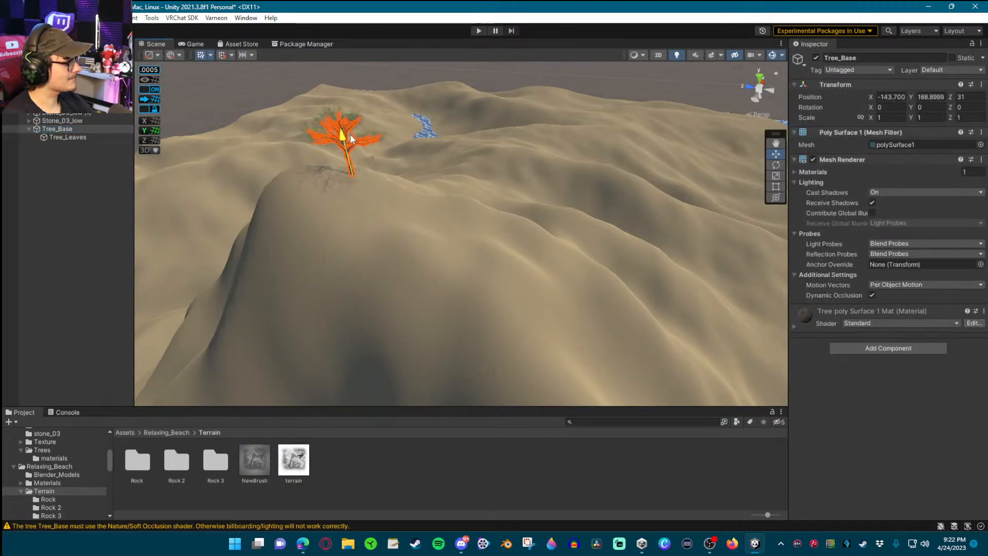
pyautogui.press('f')
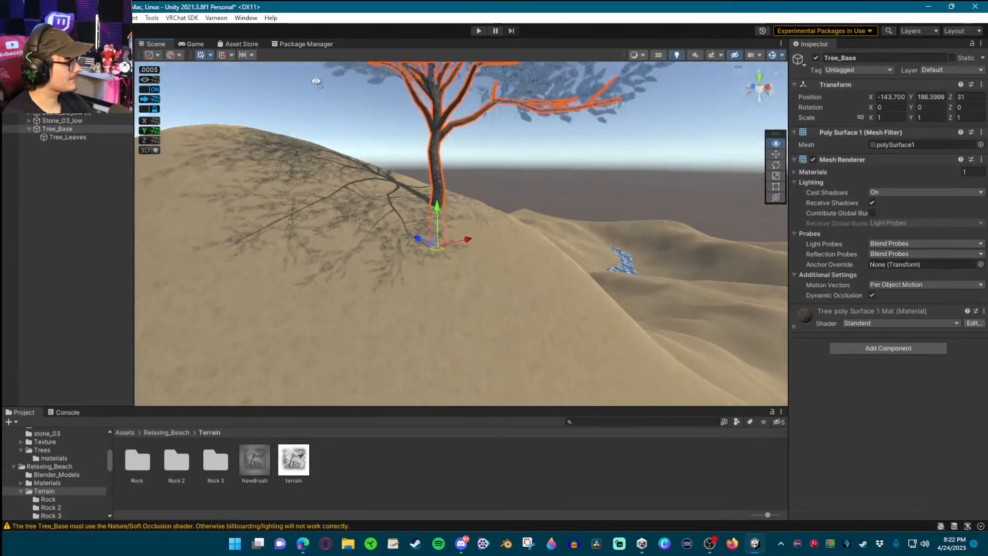
pyautogui.moveTo(503, 261); pyautogui.dragTo(422, 218)
pyautogui.moveTo(390, 187); pyautogui.dragTo(395, 144)
pyautogui.moveTo(432, 145); pyautogui.dragTo(724, 206, button='right')
pyautogui.moveTo(564, 273); pyautogui.dragTo(587, 234)
# Smooth the terrain's hills and slopes with the Smooth Height tool at brush size 37 and opacity 71.4
pyautogui.moveTo(741, 229); pyautogui.dragTo(34, 134, button='right')
pyautogui.press('s')
pyautogui.click(449, 91)
pyautogui.moveTo(448, 91); pyautogui.dragTo(351, 263, button='right')
pyautogui.press('w')
pyautogui.press('s')
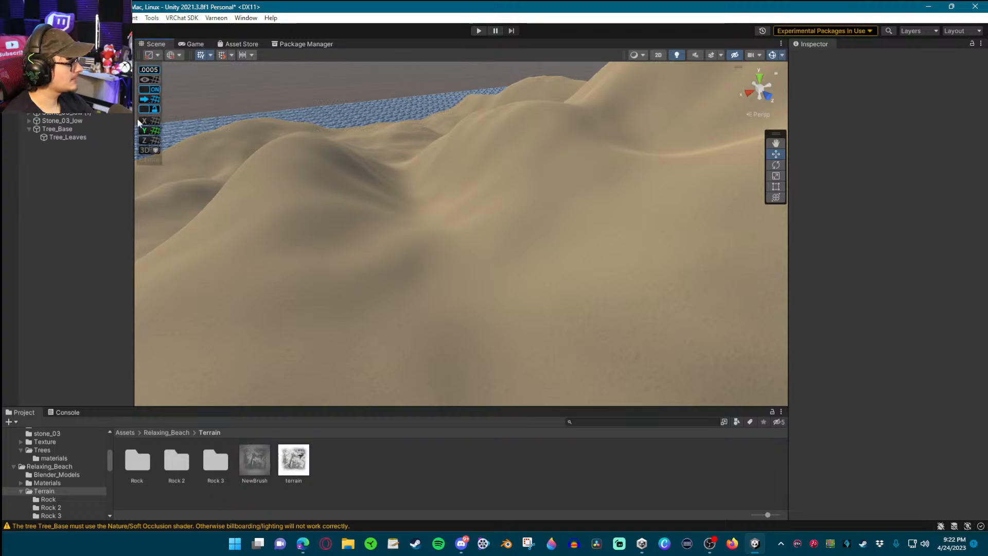
pyautogui.click(284, 186)
pyautogui.click(874, 146)
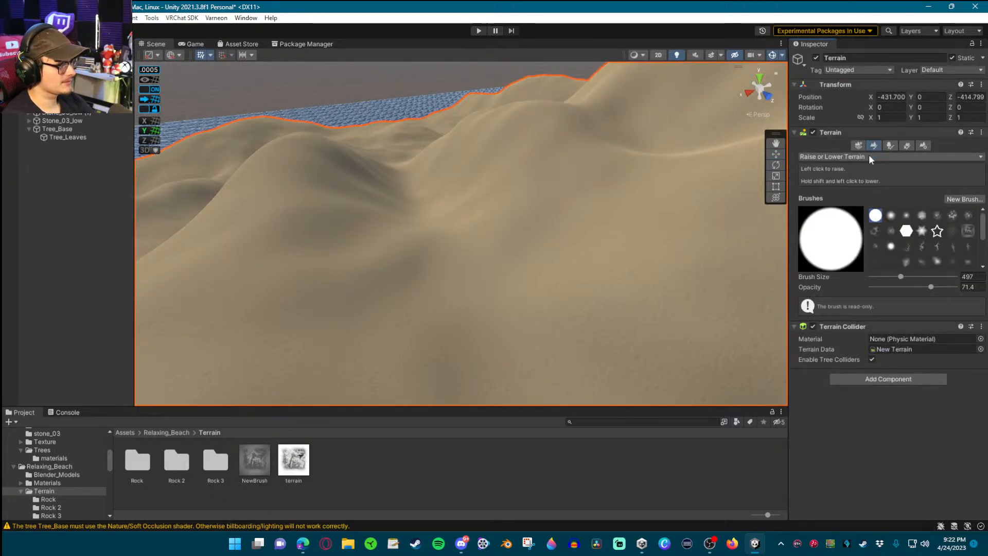
pyautogui.click(869, 157)
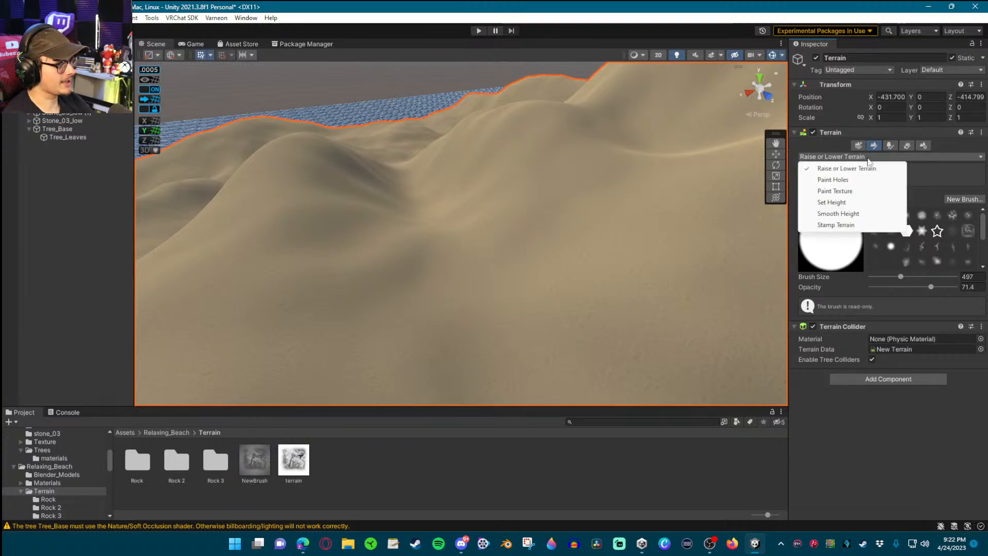
pyautogui.click(850, 214)
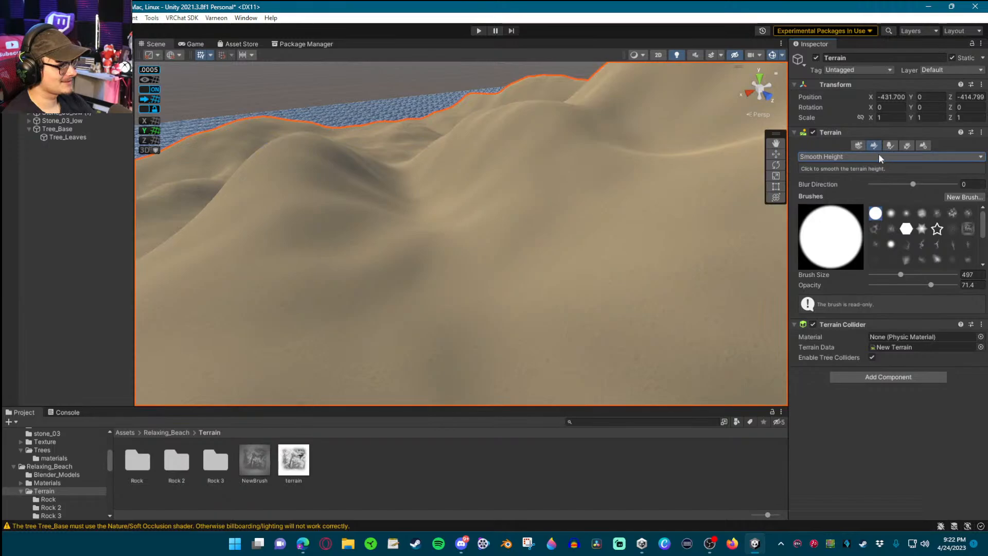
pyautogui.moveTo(882, 278); pyautogui.dragTo(881, 278)
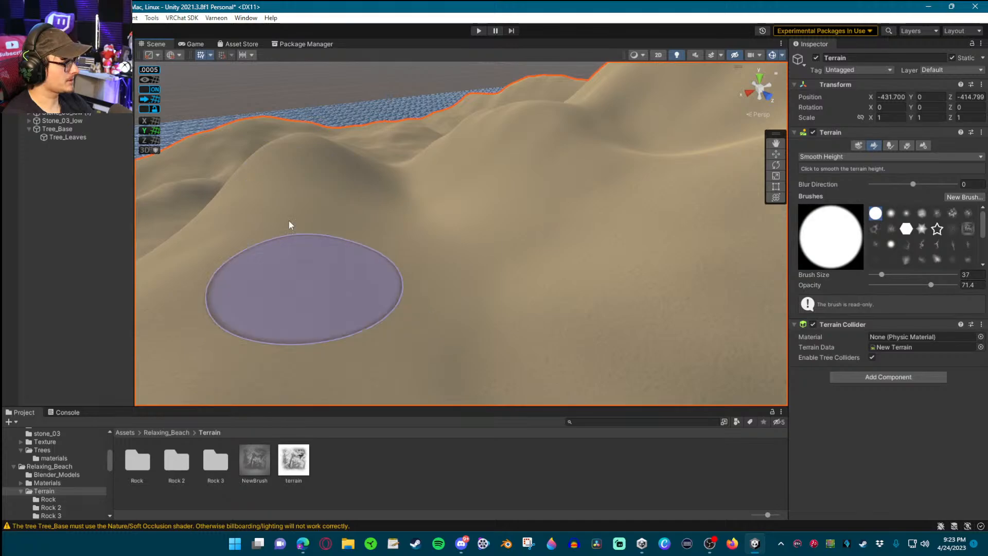
pyautogui.moveTo(468, 184)
pyautogui.mouseDown(button='right')
pyautogui.moveTo(694, 217)
pyautogui.moveTo(450, 216)
pyautogui.moveTo(446, 224)
pyautogui.moveTo(553, 263)
pyautogui.moveTo(667, 252)
pyautogui.mouseUp(button='right')
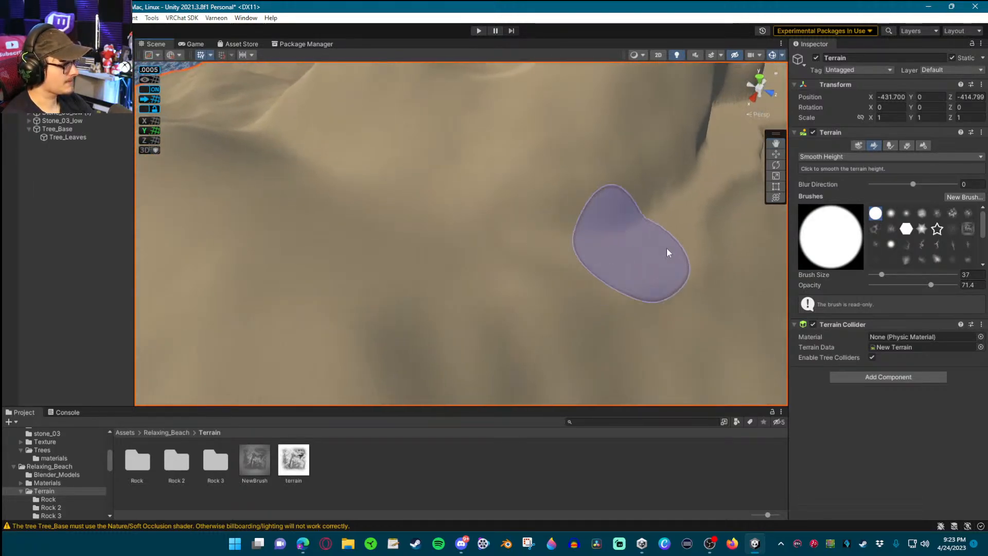
# Set the Raise or Lower Terrain brush to size 30 and opacity 6.2, and try reshaping the slope beside the path
pyautogui.click(816, 158)
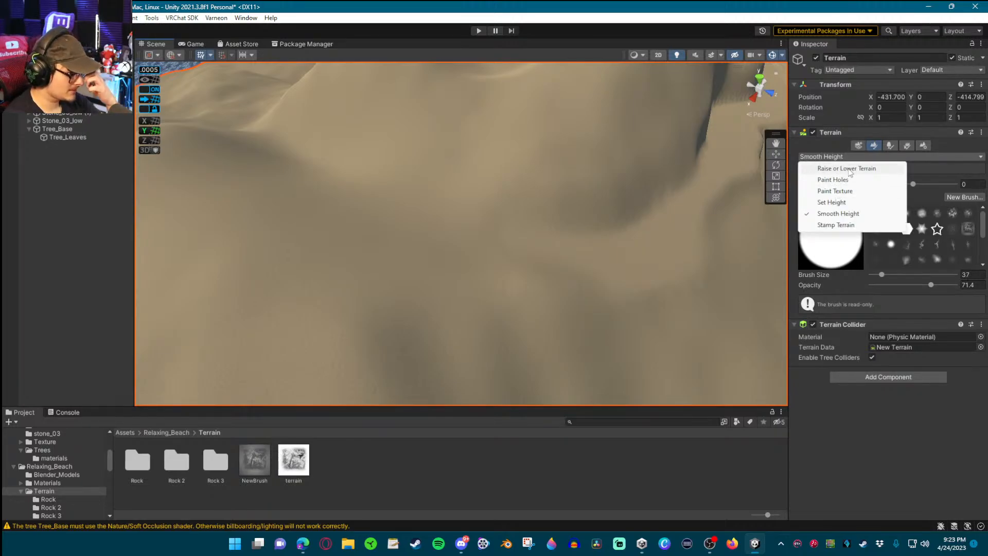
pyautogui.click(849, 169)
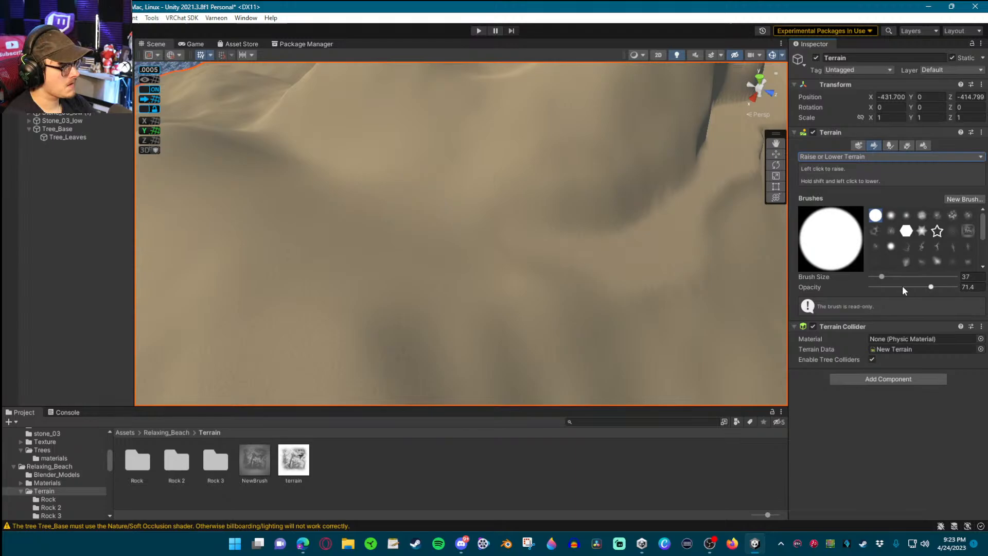
pyautogui.moveTo(907, 286); pyautogui.dragTo(879, 293)
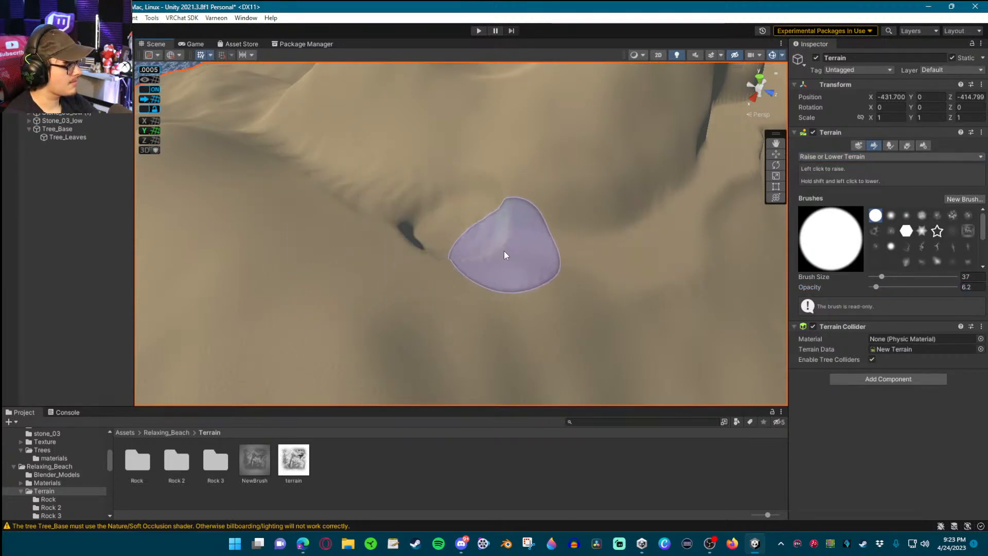
pyautogui.hotkey('ctrl', 'z')
pyautogui.moveTo(545, 246); pyautogui.dragTo(564, 283, button='right')
pyautogui.hotkey('ctrl', 'z')
pyautogui.moveTo(441, 206)
pyautogui.mouseDown(button='right')
pyautogui.moveTo(391, 139)
pyautogui.moveTo(417, 249)
pyautogui.moveTo(529, 294)
pyautogui.moveTo(557, 282)
pyautogui.mouseUp(button='right')
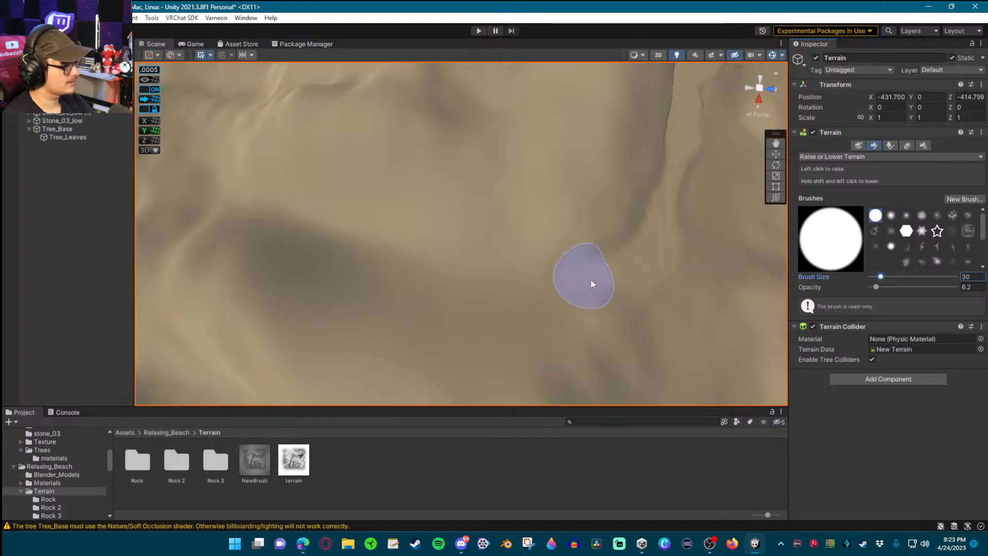
pyautogui.moveTo(353, 248)
pyautogui.keyDown('alt'); pyautogui.mouseDown()
pyautogui.moveTo(304, 211)
pyautogui.moveTo(378, 245)
pyautogui.moveTo(354, 249)
pyautogui.moveTo(240, 185)
pyautogui.moveTo(245, 170)
pyautogui.moveTo(525, 254)
pyautogui.mouseUp(); pyautogui.keyUp('alt')
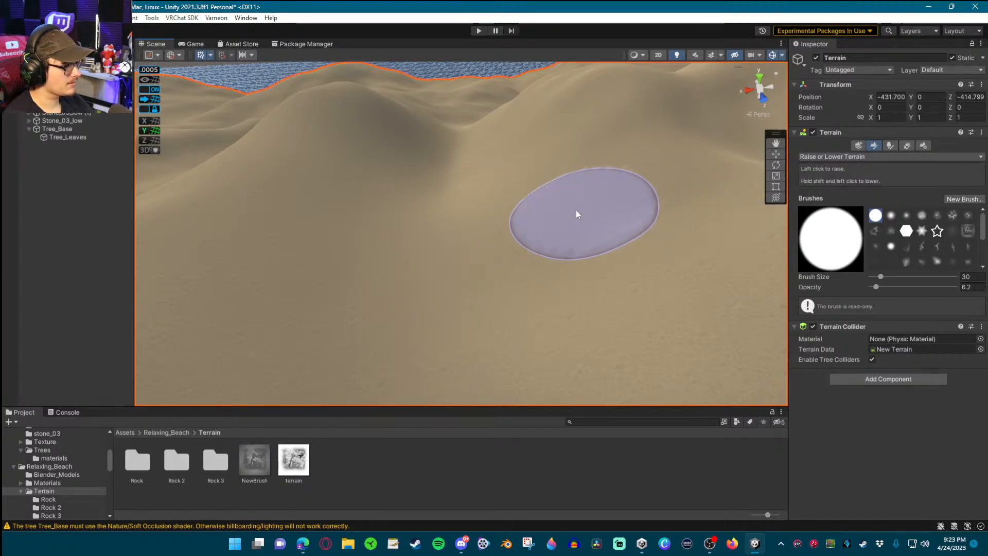
pyautogui.moveTo(437, 169); pyautogui.dragTo(443, 220)
pyautogui.hotkey('ctrl', 'z')
pyautogui.moveTo(474, 254); pyautogui.dragTo(457, 178, button='right')
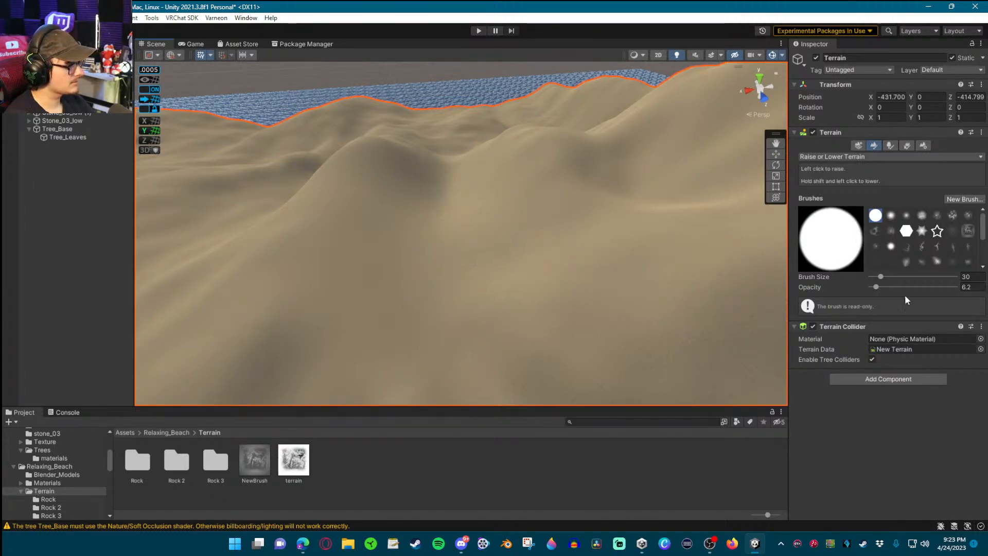
# Set the brush opacity to 3.8 and sculpt a path through the valley between the hills
pyautogui.moveTo(871, 289); pyautogui.dragTo(873, 289)
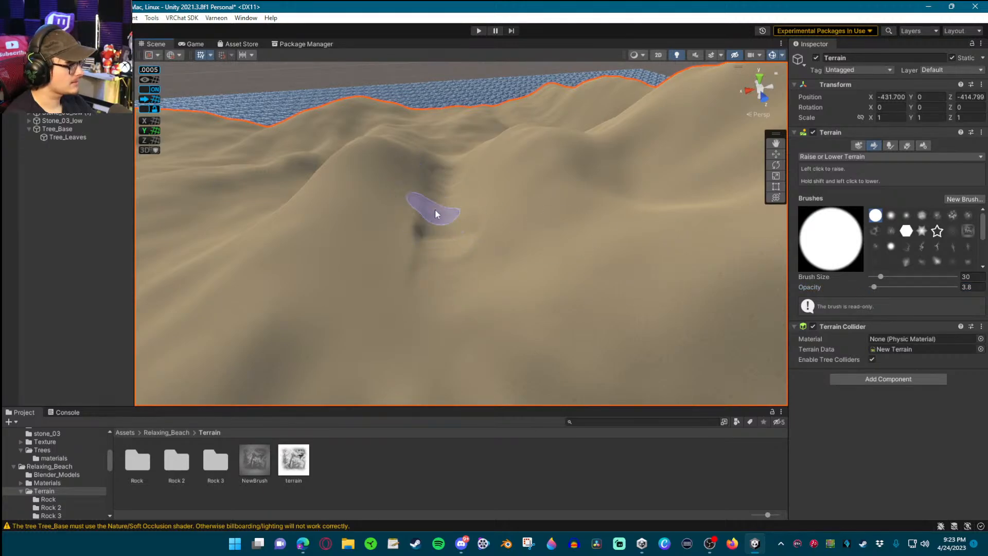
pyautogui.moveTo(458, 288)
pyautogui.mouseDown(button='right')
pyautogui.moveTo(425, 333)
pyautogui.moveTo(438, 324)
pyautogui.moveTo(428, 216)
pyautogui.moveTo(448, 214)
pyautogui.moveTo(449, 262)
pyautogui.moveTo(419, 213)
pyautogui.mouseUp(button='right')
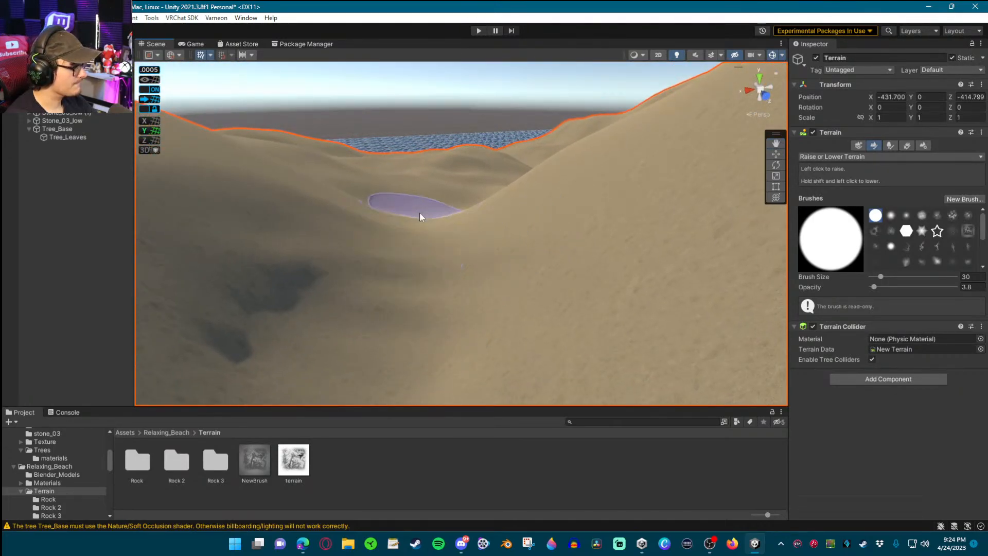
pyautogui.moveTo(432, 338)
pyautogui.mouseDown(button='right')
pyautogui.moveTo(447, 298)
pyautogui.moveTo(500, 302)
pyautogui.moveTo(541, 330)
pyautogui.moveTo(440, 304)
pyautogui.mouseUp(button='right')
pyautogui.moveTo(419, 204)
pyautogui.mouseDown()
pyautogui.moveTo(452, 257)
pyautogui.moveTo(447, 251)
pyautogui.mouseUp()
pyautogui.moveTo(440, 285)
pyautogui.mouseDown(button='right')
pyautogui.moveTo(432, 293)
pyautogui.moveTo(500, 327)
pyautogui.moveTo(554, 260)
pyautogui.mouseUp(button='right')
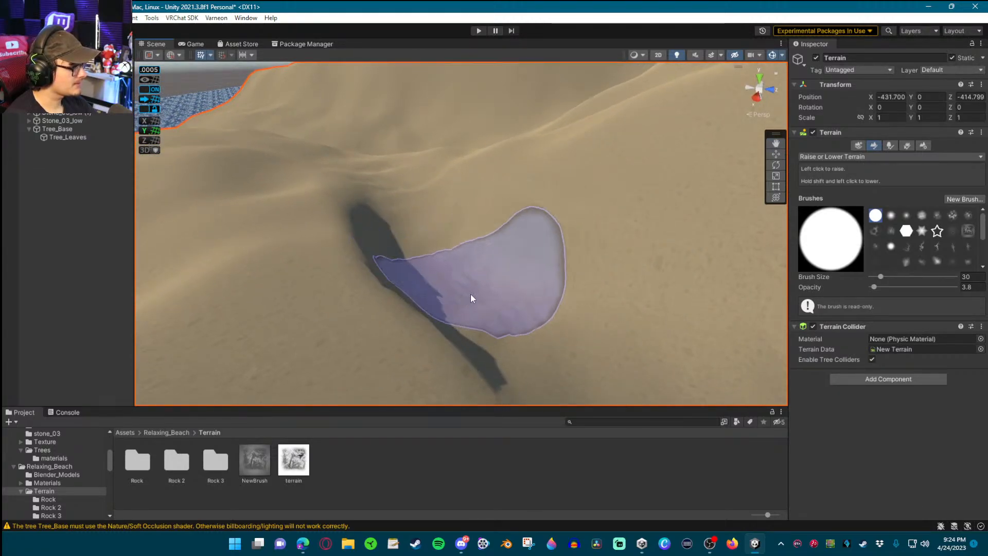
# Lower a band of ground beside the dark crevice to continue the path along the slope
pyautogui.moveTo(412, 225)
pyautogui.mouseDown(button='right')
pyautogui.moveTo(591, 283)
pyautogui.moveTo(587, 298)
pyautogui.moveTo(443, 227)
pyautogui.moveTo(461, 252)
pyautogui.mouseUp(button='right')
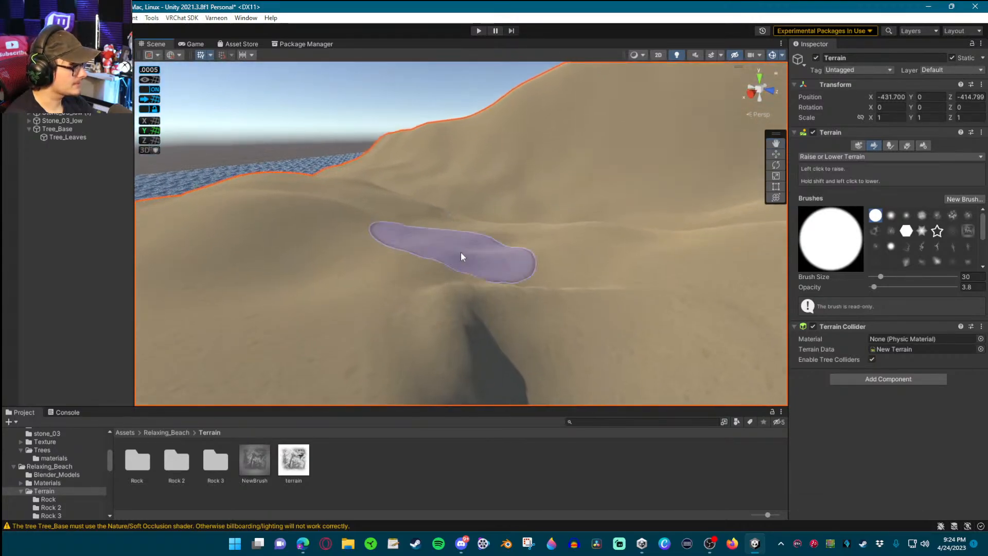
pyautogui.keyDown('shift'); pyautogui.moveTo(461, 252); pyautogui.dragTo(498, 224); pyautogui.keyUp('shift')
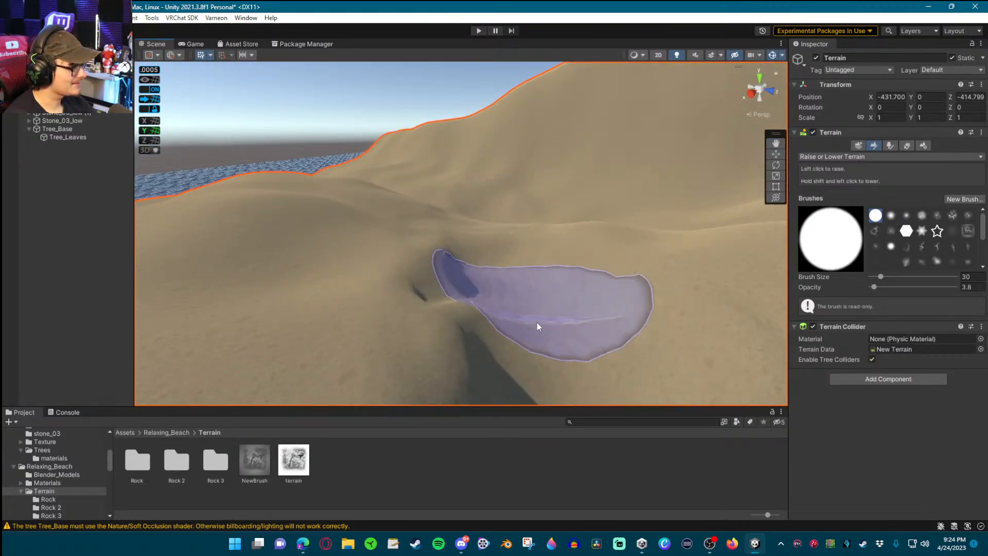
pyautogui.moveTo(544, 343)
pyautogui.mouseDown(button='right')
pyautogui.moveTo(571, 304)
pyautogui.moveTo(653, 324)
pyautogui.moveTo(809, 322)
pyautogui.moveTo(704, 251)
pyautogui.mouseUp(button='right')
# Sample target heights from the slope with the Set Height tool and level the path ground beside the dark crevice
pyautogui.click(826, 156)
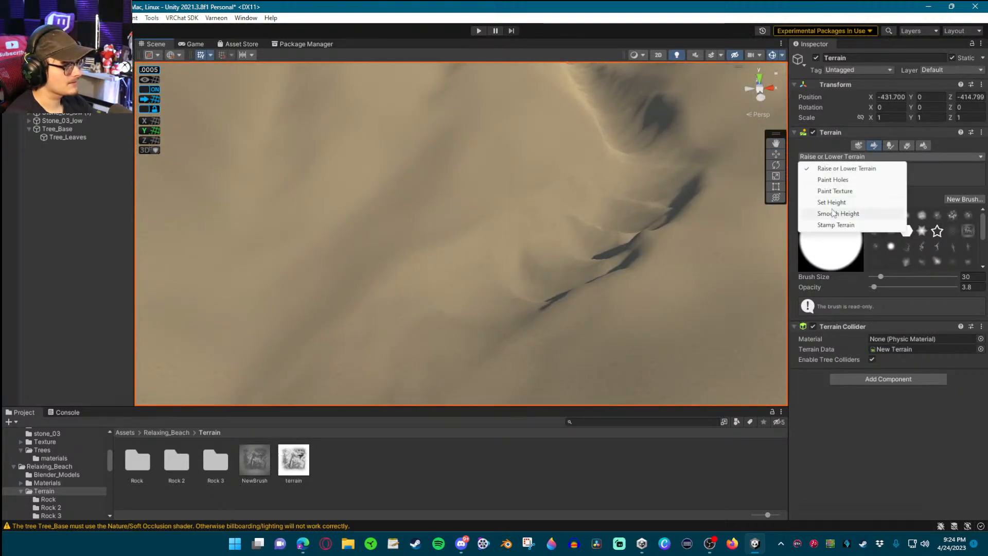
pyautogui.click(831, 202)
pyautogui.click(833, 156)
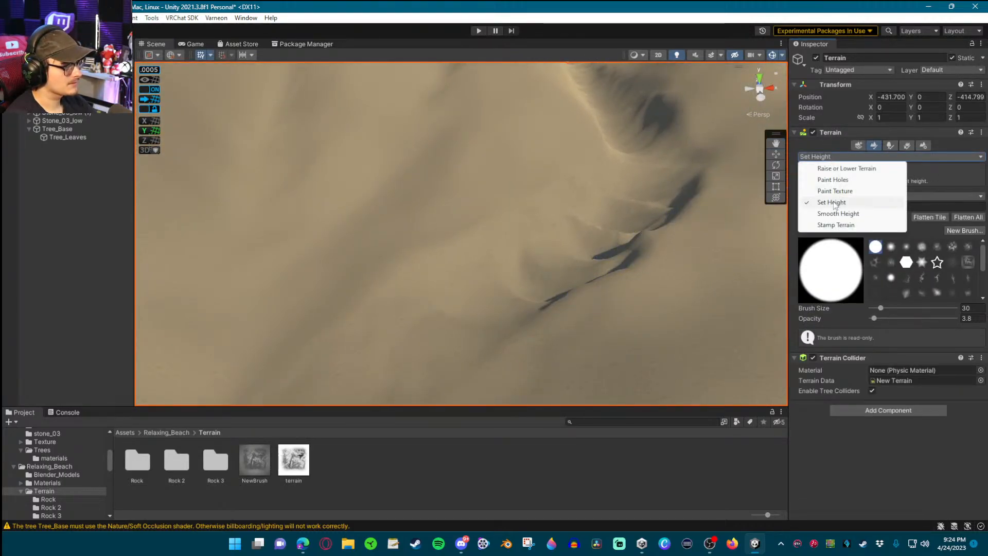
pyautogui.click(838, 213)
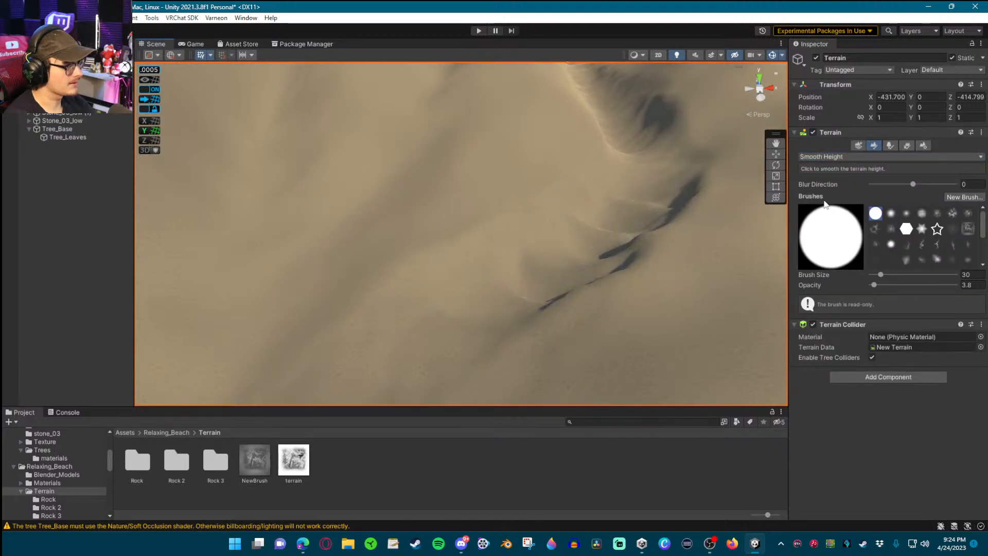
pyautogui.click(828, 157)
pyautogui.click(832, 204)
pyautogui.moveTo(592, 237)
pyautogui.mouseDown(button='right')
pyautogui.moveTo(689, 196)
pyautogui.moveTo(547, 254)
pyautogui.mouseUp(button='right')
pyautogui.keyDown('shift'); pyautogui.click(569, 256); pyautogui.keyUp('shift')
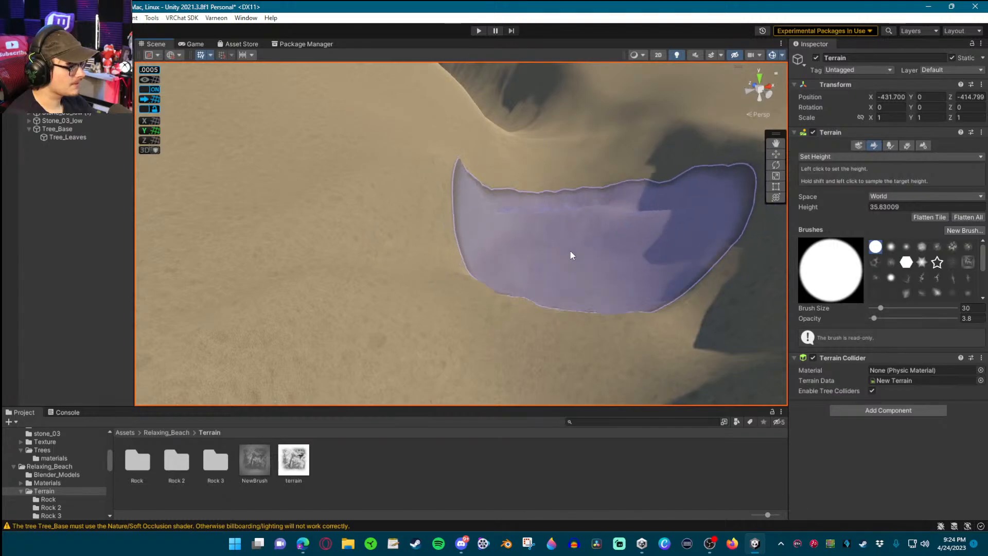
pyautogui.moveTo(570, 255); pyautogui.dragTo(567, 230)
pyautogui.moveTo(567, 230)
pyautogui.mouseDown(button='right')
pyautogui.moveTo(513, 330)
pyautogui.moveTo(485, 331)
pyautogui.moveTo(553, 322)
pyautogui.mouseUp(button='right')
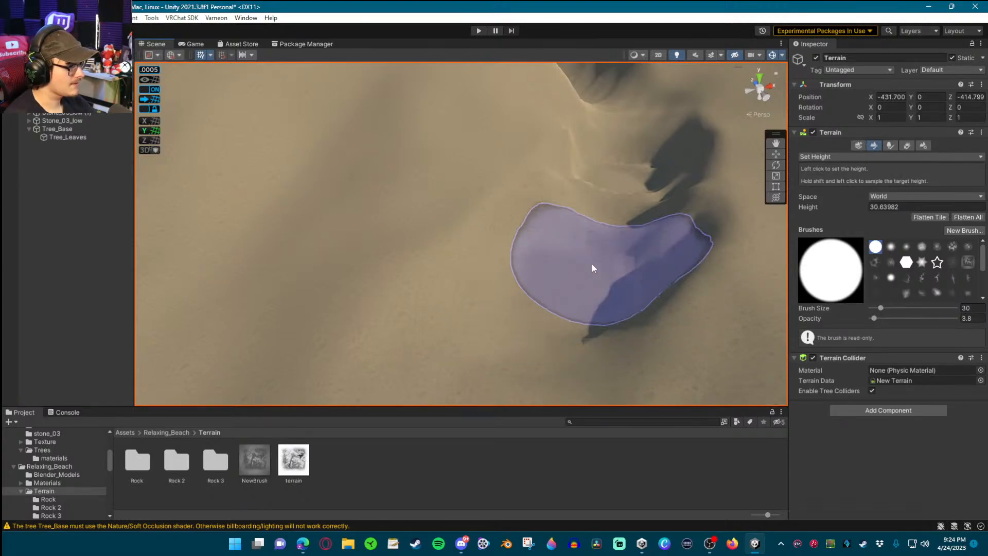
# Blend the levelled path ground into the surrounding slope with the Smooth Height tool at brush size 30 and opacity 3.8
pyautogui.click(845, 157)
pyautogui.click(838, 214)
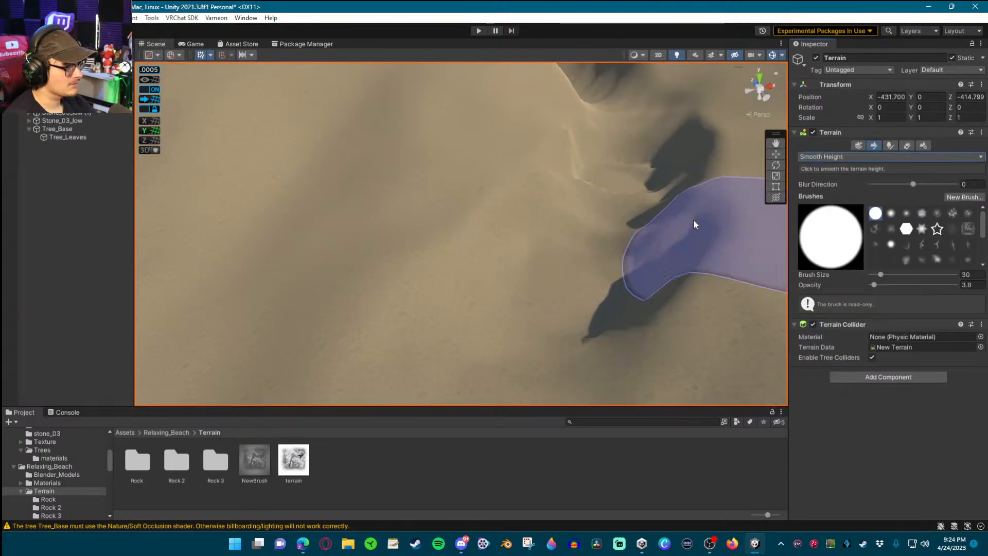
pyautogui.moveTo(566, 282)
pyautogui.mouseDown(button='right')
pyautogui.moveTo(524, 251)
pyautogui.moveTo(536, 232)
pyautogui.mouseUp(button='right')
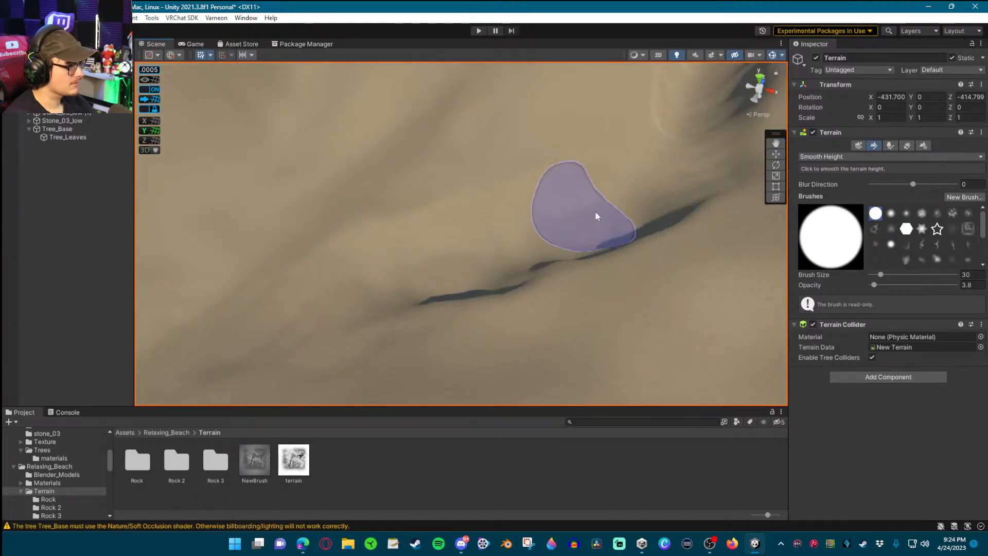
pyautogui.moveTo(584, 227)
pyautogui.mouseDown(button='right')
pyautogui.moveTo(673, 157)
pyautogui.moveTo(556, 202)
pyautogui.moveTo(647, 229)
pyautogui.moveTo(584, 88)
pyautogui.moveTo(596, 166)
pyautogui.moveTo(520, 236)
pyautogui.mouseUp(button='right')
pyautogui.click(520, 236)
# Smooth the dark crevice in the valley with the Smooth Height tool at blur direction -0.52, brush size 49 and opacity 7.4
pyautogui.click(854, 156)
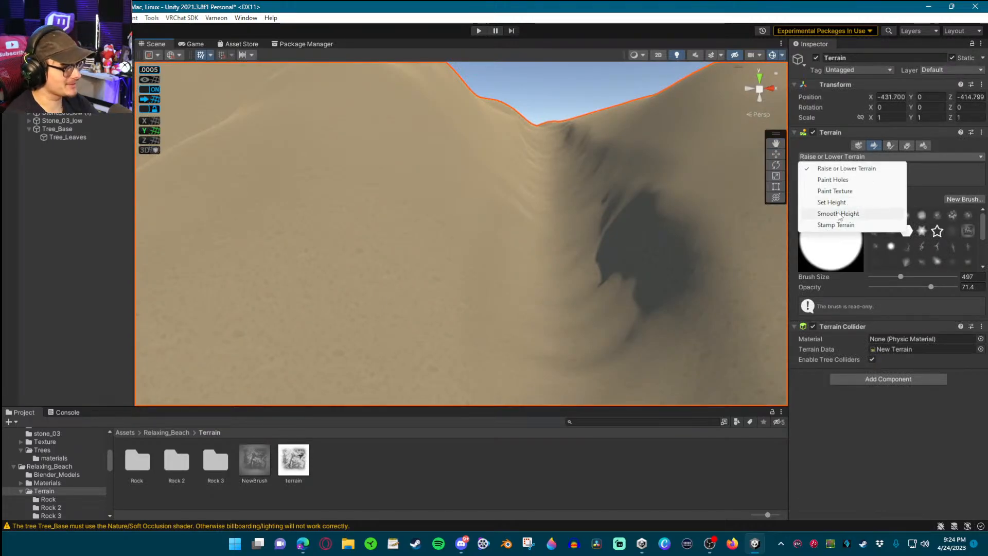
pyautogui.click(838, 213)
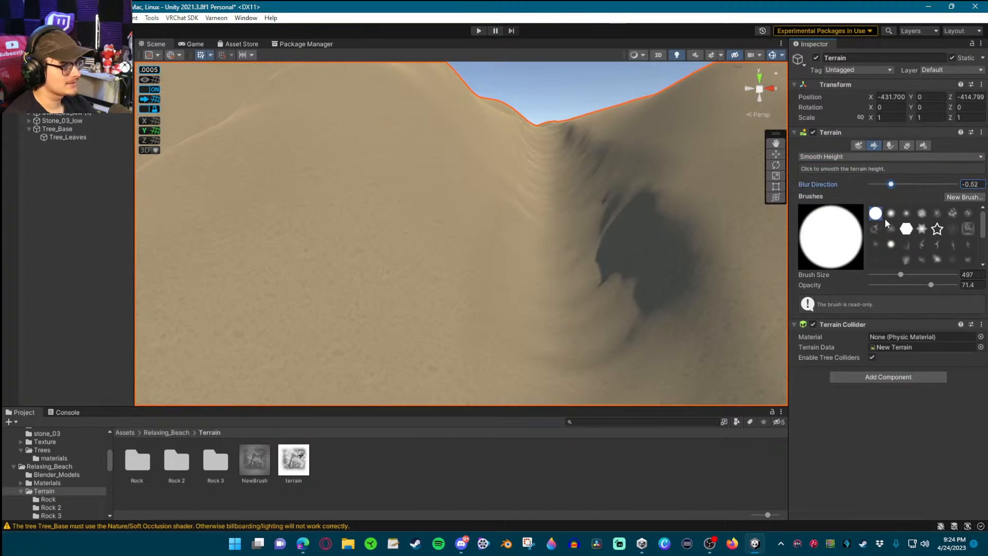
pyautogui.moveTo(890, 291); pyautogui.dragTo(877, 296)
pyautogui.scroll(-5, 554, 165)
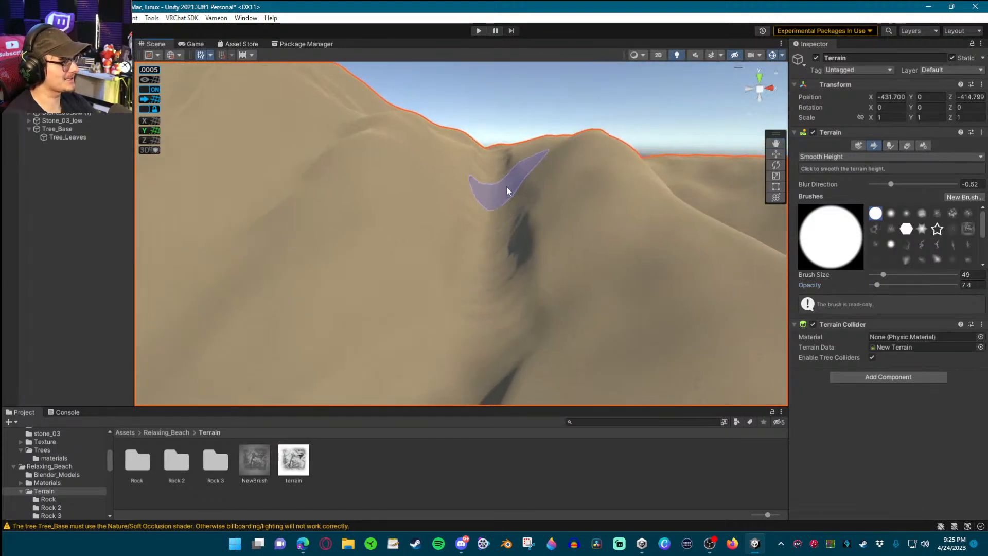
pyautogui.moveTo(485, 159)
pyautogui.mouseDown()
pyautogui.moveTo(504, 171)
pyautogui.moveTo(491, 317)
pyautogui.moveTo(528, 233)
pyautogui.moveTo(514, 143)
pyautogui.mouseUp()
pyautogui.moveTo(495, 179)
pyautogui.mouseDown()
pyautogui.moveTo(480, 218)
pyautogui.moveTo(489, 268)
pyautogui.moveTo(530, 212)
pyautogui.mouseUp()
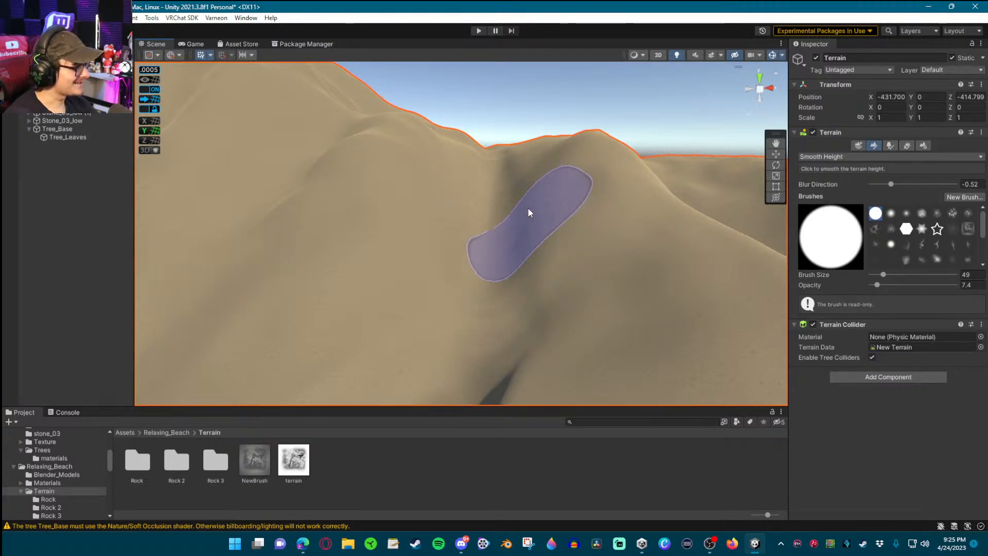
pyautogui.press('w')
pyautogui.moveTo(500, 218)
pyautogui.mouseDown(button='right')
pyautogui.moveTo(544, 251)
pyautogui.moveTo(527, 216)
pyautogui.moveTo(548, 118)
pyautogui.moveTo(375, 275)
pyautogui.moveTo(213, 290)
pyautogui.mouseUp(button='right')
pyautogui.moveTo(576, 248)
pyautogui.mouseDown(button='right')
pyautogui.moveTo(474, 236)
pyautogui.moveTo(541, 332)
pyautogui.mouseUp(button='right')
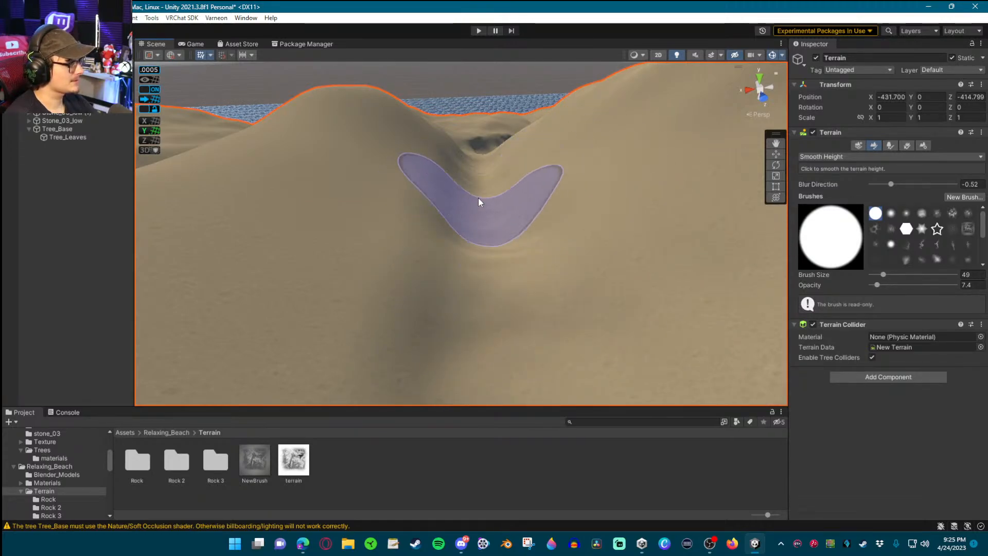
# Raise the smoothing opacity to 20.2 and soften the rest of the valley floor and its side slopes
pyautogui.click(885, 285)
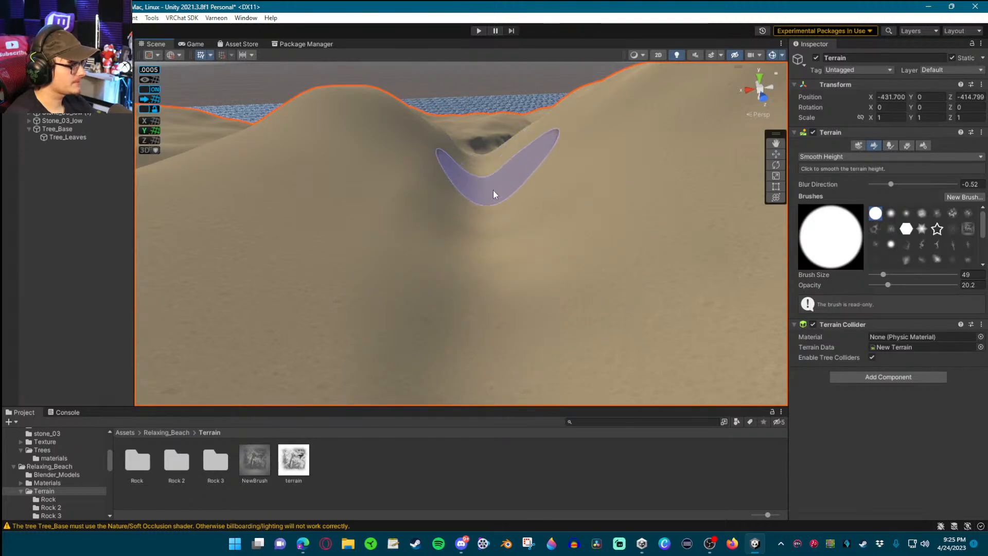
pyautogui.moveTo(482, 186)
pyautogui.mouseDown(button='right')
pyautogui.moveTo(545, 247)
pyautogui.moveTo(588, 271)
pyautogui.moveTo(649, 276)
pyautogui.moveTo(572, 233)
pyautogui.mouseUp(button='right')
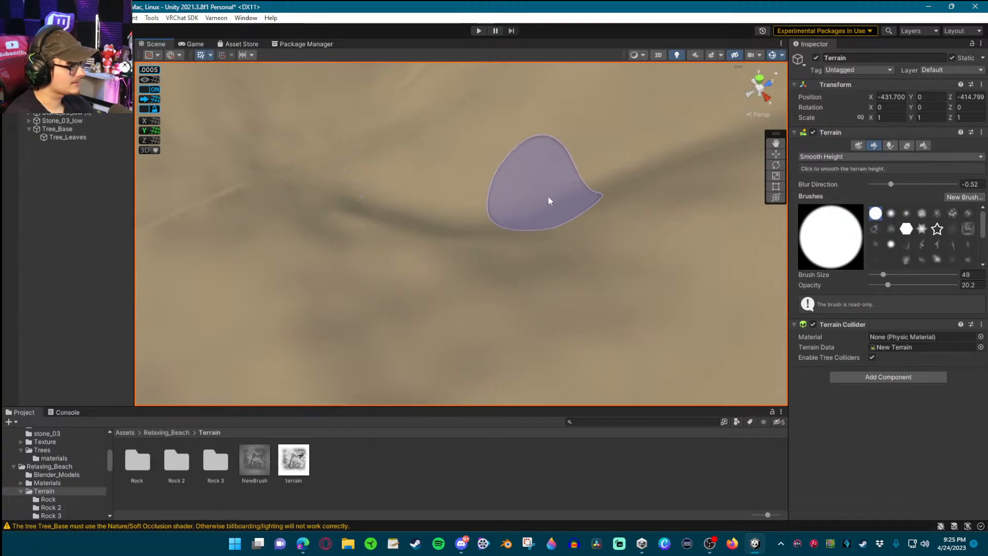
pyautogui.moveTo(353, 188)
pyautogui.mouseDown(button='right')
pyautogui.moveTo(434, 220)
pyautogui.moveTo(508, 220)
pyautogui.moveTo(630, 154)
pyautogui.moveTo(652, 95)
pyautogui.moveTo(641, 54)
pyautogui.moveTo(650, 99)
pyautogui.moveTo(551, 94)
pyautogui.moveTo(537, 122)
pyautogui.moveTo(595, 165)
pyautogui.moveTo(545, 198)
pyautogui.mouseUp(button='right')
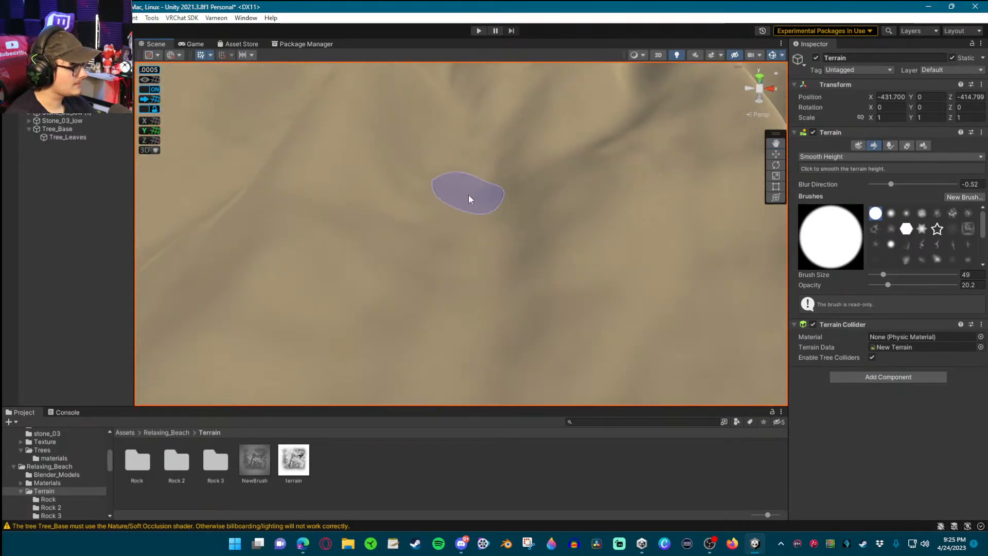
pyautogui.moveTo(459, 214)
pyautogui.mouseDown(button='right')
pyautogui.moveTo(547, 261)
pyautogui.moveTo(308, 274)
pyautogui.moveTo(455, 231)
pyautogui.moveTo(496, 194)
pyautogui.moveTo(574, 155)
pyautogui.moveTo(595, 117)
pyautogui.moveTo(585, 115)
pyautogui.moveTo(604, 191)
pyautogui.moveTo(606, 175)
pyautogui.moveTo(575, 179)
pyautogui.moveTo(566, 143)
pyautogui.moveTo(542, 185)
pyautogui.moveTo(490, 133)
pyautogui.mouseUp(button='right')
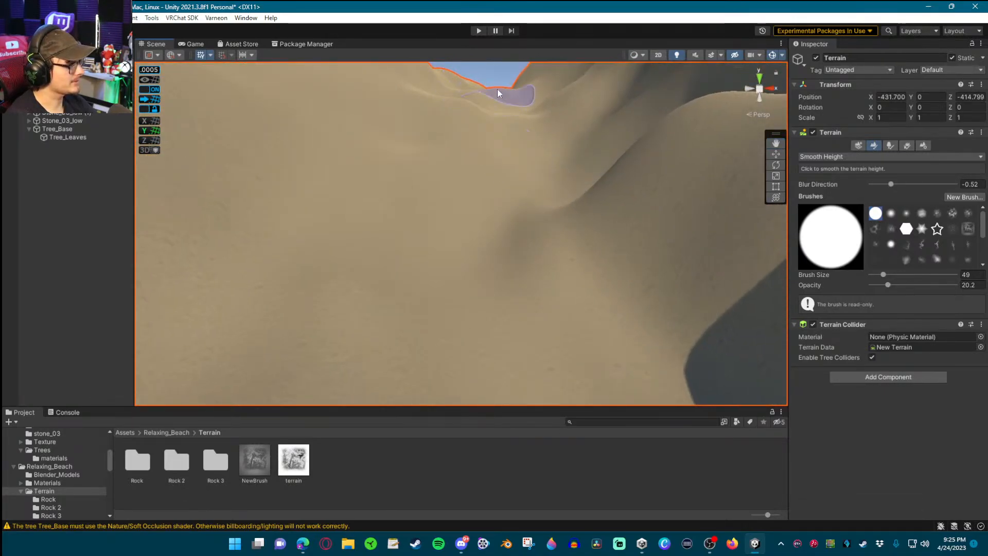
# Reshape the upper valley beside the steep slope with the Raise or Lower Terrain tool at brush size 49 and opacity 20.2
pyautogui.click(834, 156)
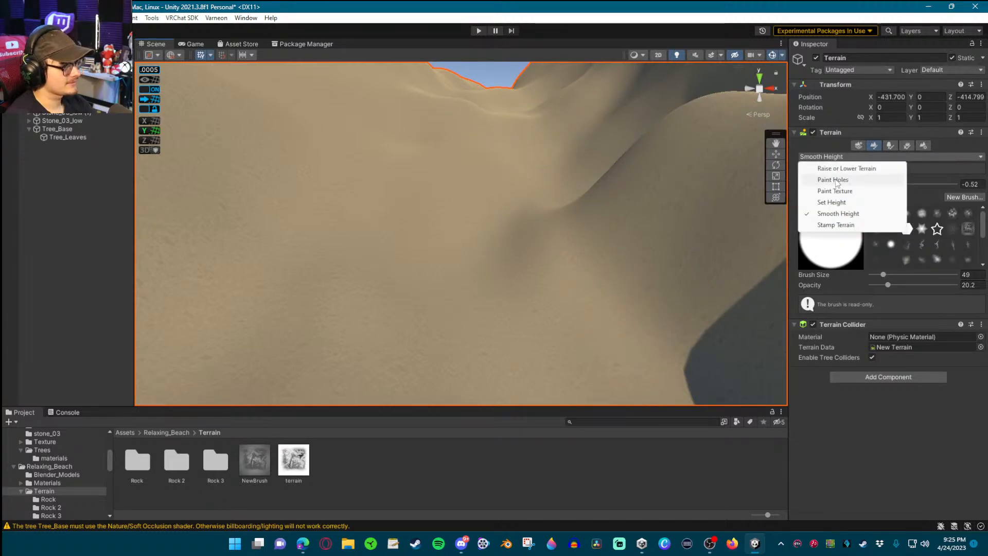
pyautogui.click(835, 168)
pyautogui.moveTo(595, 154); pyautogui.dragTo(538, 127)
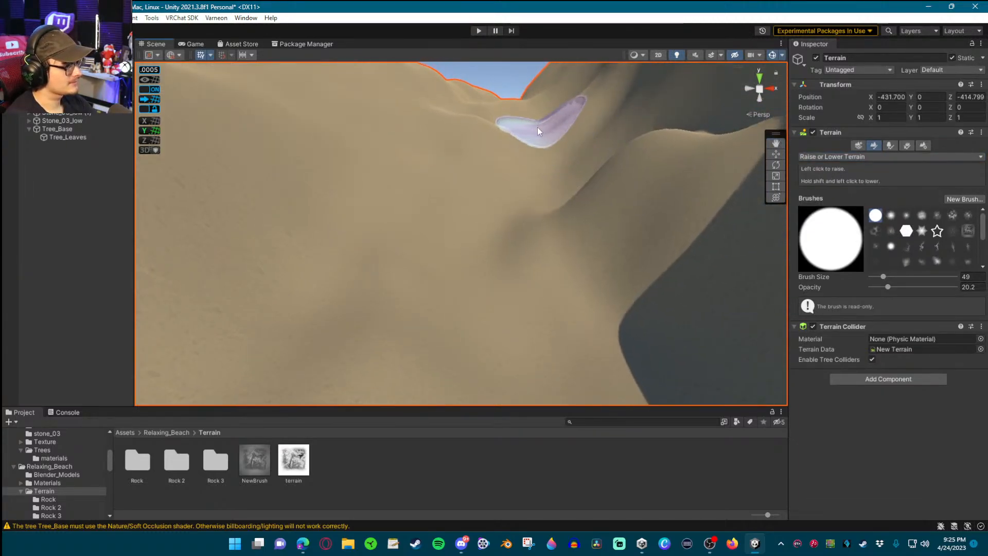
pyautogui.moveTo(520, 224); pyautogui.dragTo(677, 285, button='right')
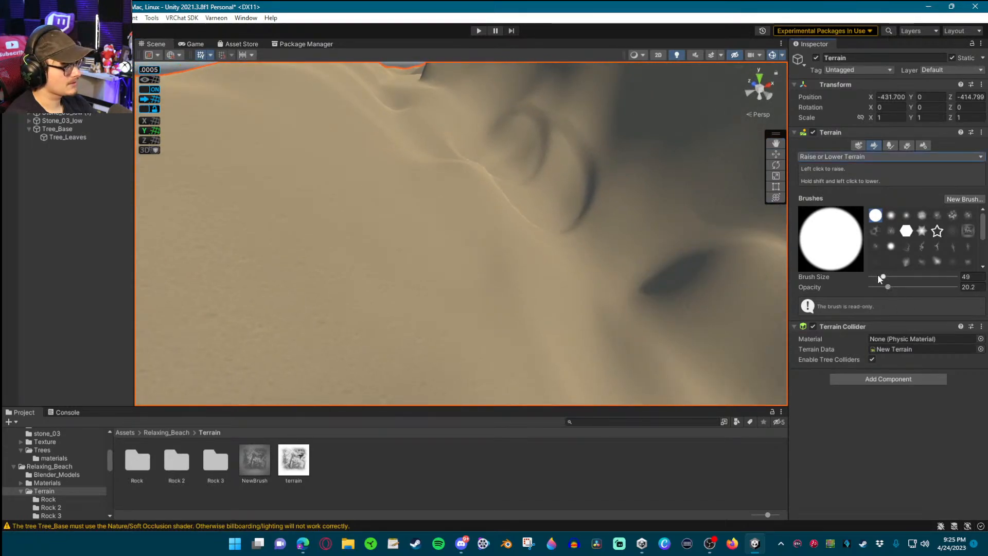
# Set the Raise or Lower Terrain brush to size 17 and opacity 5.6, and sculpt a narrow path along the mountainside
pyautogui.moveTo(879, 276); pyautogui.dragTo(877, 277)
pyautogui.moveTo(685, 234)
pyautogui.mouseDown(button='right')
pyautogui.moveTo(650, 225)
pyautogui.moveTo(609, 238)
pyautogui.mouseUp(button='right')
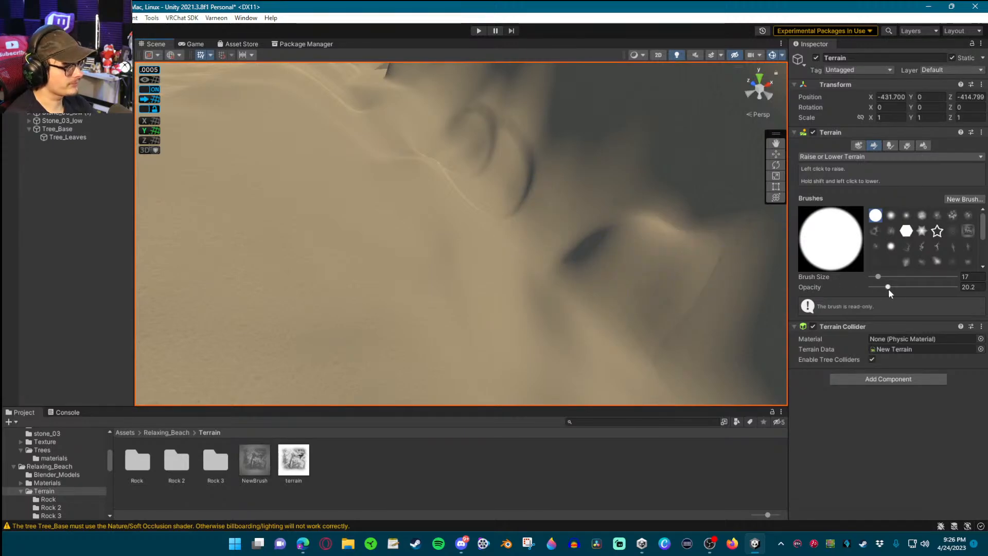
pyautogui.moveTo(887, 288); pyautogui.dragTo(875, 288)
pyautogui.moveTo(500, 214)
pyautogui.mouseDown(button='right')
pyautogui.moveTo(520, 188)
pyautogui.moveTo(435, 181)
pyautogui.mouseUp(button='right')
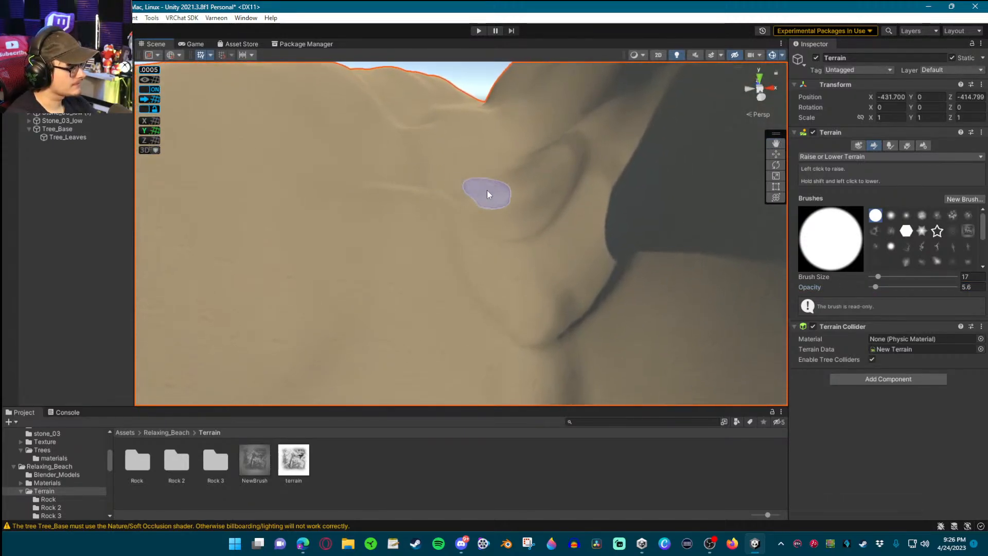
pyautogui.moveTo(514, 294); pyautogui.dragTo(143, 362, button='right')
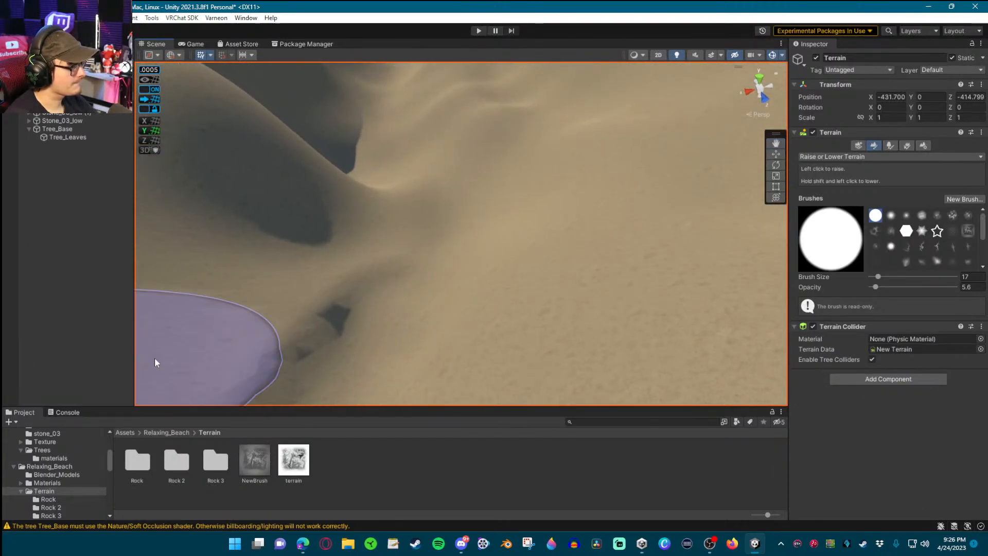
pyautogui.moveTo(344, 373)
pyautogui.mouseDown(button='right')
pyautogui.moveTo(452, 304)
pyautogui.moveTo(429, 219)
pyautogui.mouseUp(button='right')
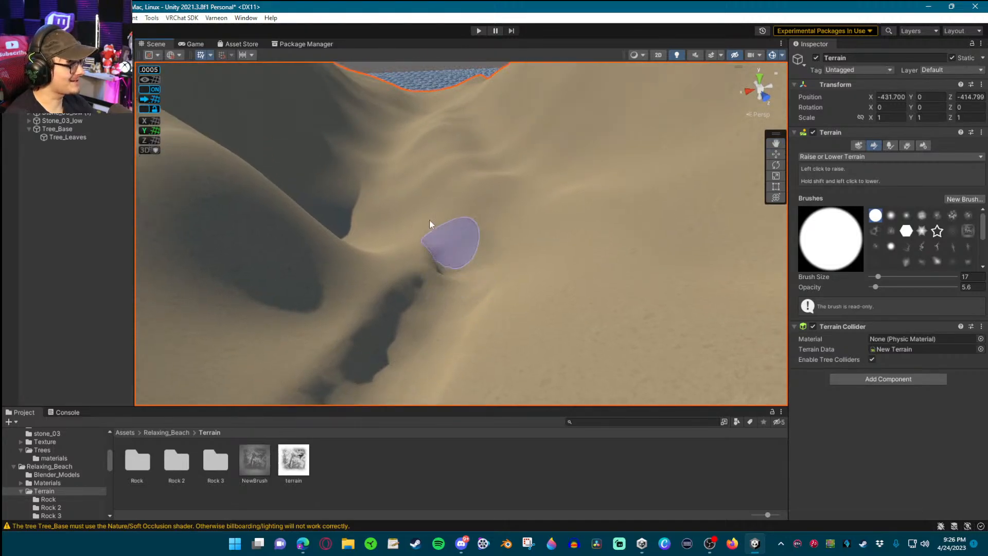
pyautogui.moveTo(359, 354)
pyautogui.mouseDown(button='right')
pyautogui.moveTo(375, 355)
pyautogui.moveTo(135, 327)
pyautogui.moveTo(499, 186)
pyautogui.moveTo(458, 209)
pyautogui.moveTo(390, 180)
pyautogui.moveTo(444, 153)
pyautogui.mouseUp(button='right')
pyautogui.moveTo(432, 216)
pyautogui.mouseDown(button='right')
pyautogui.moveTo(443, 177)
pyautogui.moveTo(413, 162)
pyautogui.mouseUp(button='right')
pyautogui.moveTo(449, 224)
pyautogui.mouseDown(button='right')
pyautogui.moveTo(437, 181)
pyautogui.moveTo(435, 252)
pyautogui.mouseUp(button='right')
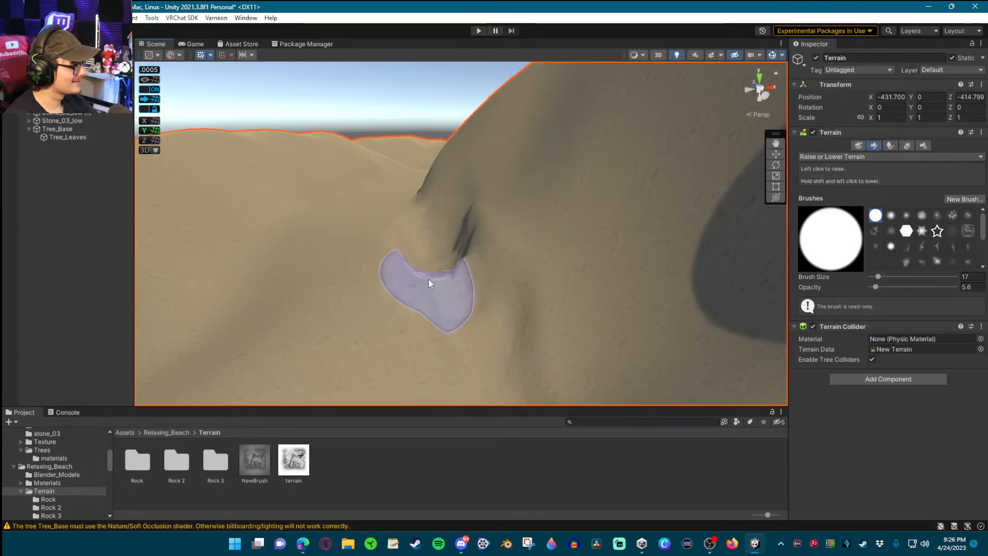
# Smooth the newly sculpted path and gully with the Smooth Height tool at brush size 17 and opacity 31.8
pyautogui.click(823, 157)
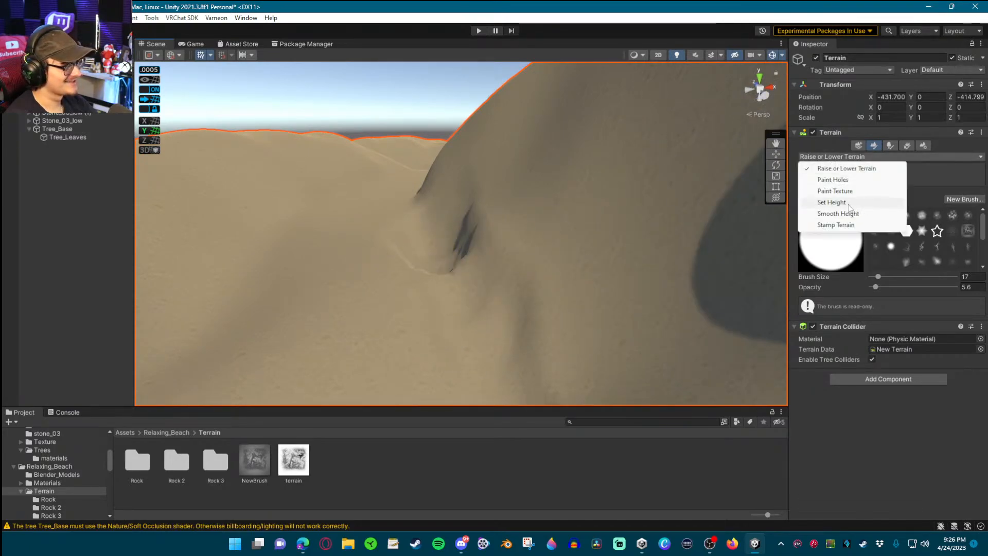
pyautogui.click(848, 214)
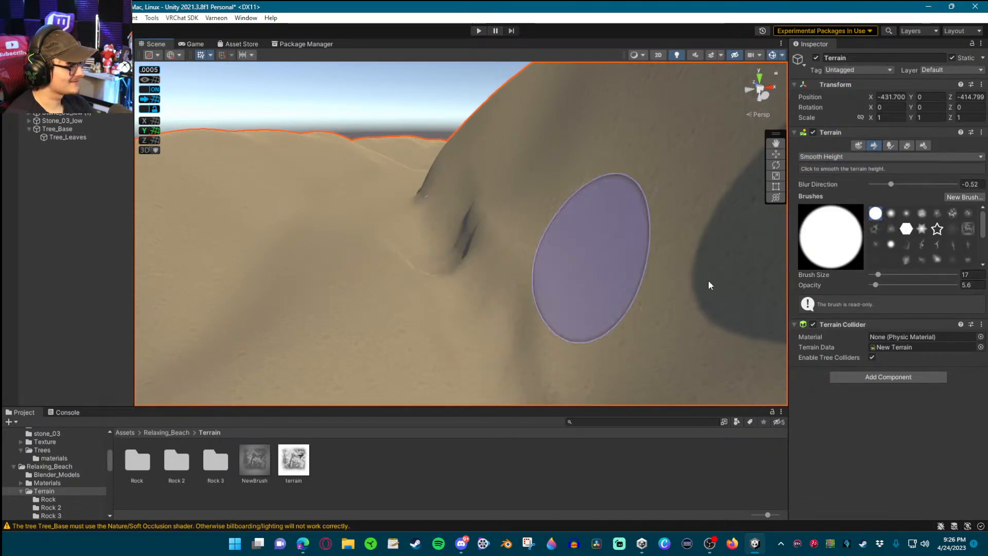
pyautogui.moveTo(402, 258)
pyautogui.mouseDown(button='right')
pyautogui.moveTo(408, 269)
pyautogui.moveTo(576, 324)
pyautogui.moveTo(483, 205)
pyautogui.mouseUp(button='right')
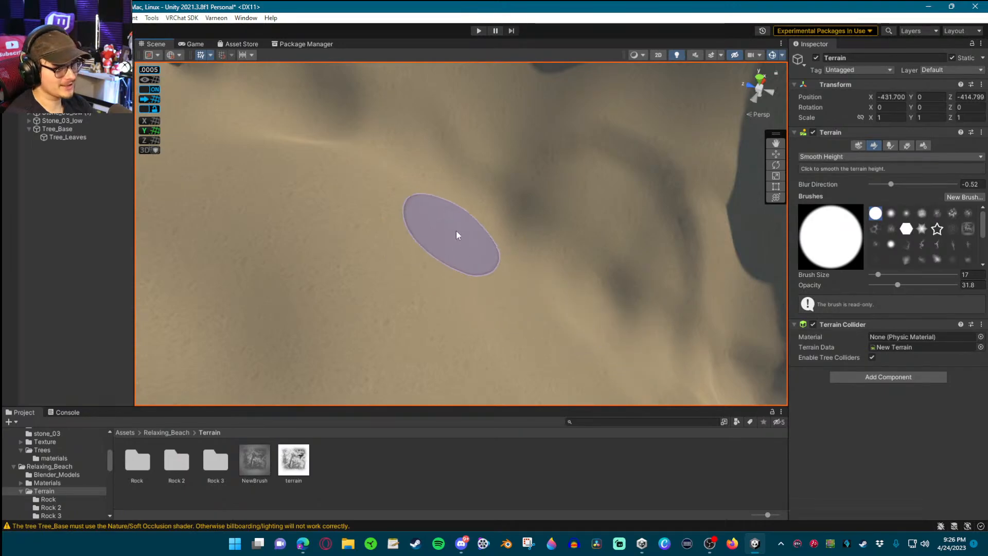
pyautogui.moveTo(414, 145)
pyautogui.mouseDown(button='right')
pyautogui.moveTo(338, 71)
pyautogui.moveTo(591, 121)
pyautogui.moveTo(730, 165)
pyautogui.moveTo(886, 107)
pyautogui.moveTo(638, 168)
pyautogui.moveTo(626, 119)
pyautogui.moveTo(626, 193)
pyautogui.moveTo(586, 202)
pyautogui.mouseUp(button='right')
pyautogui.moveTo(580, 242)
pyautogui.mouseDown(button='right')
pyautogui.moveTo(606, 149)
pyautogui.moveTo(595, 208)
pyautogui.mouseUp(button='right')
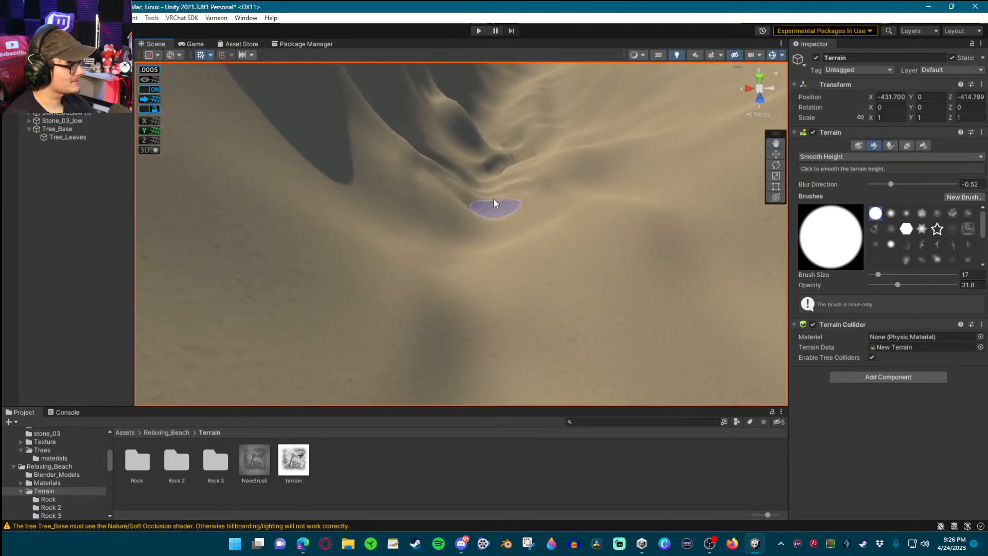
pyautogui.moveTo(482, 202)
pyautogui.mouseDown(button='right')
pyautogui.moveTo(535, 132)
pyautogui.moveTo(520, 207)
pyautogui.moveTo(483, 228)
pyautogui.mouseUp(button='right')
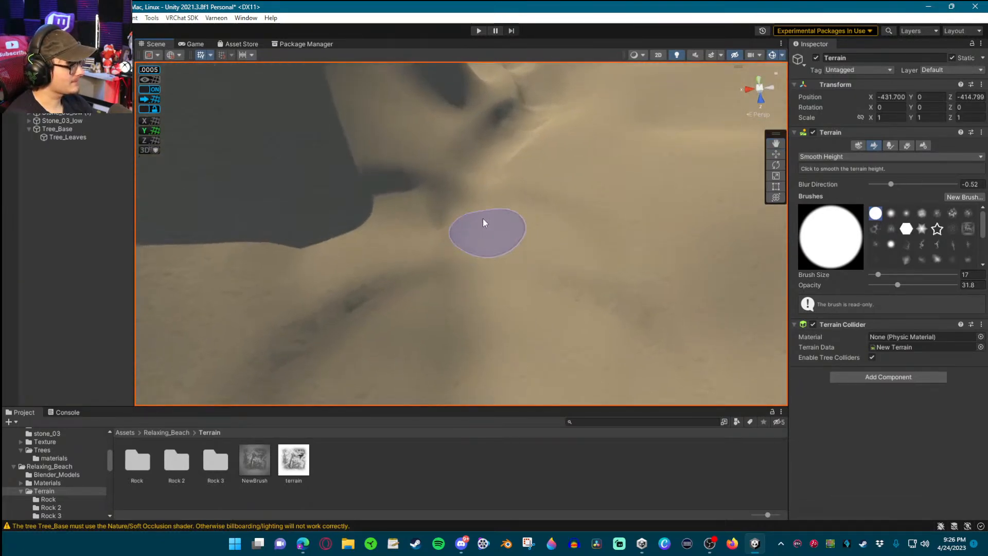
pyautogui.moveTo(402, 255)
pyautogui.mouseDown()
pyautogui.moveTo(364, 260)
pyautogui.moveTo(576, 226)
pyautogui.moveTo(542, 267)
pyautogui.moveTo(515, 158)
pyautogui.mouseUp()
pyautogui.moveTo(444, 192); pyautogui.dragTo(431, 153)
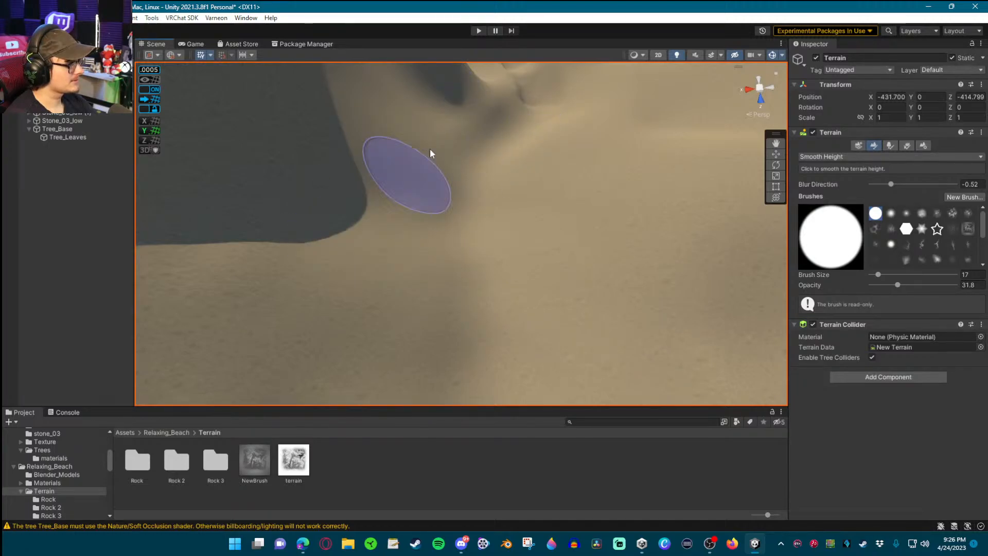
# Level a spot on the mountainside path with the Set Height tool at height 30.59994, brush size 17 and opacity 3.8
pyautogui.moveTo(485, 180)
pyautogui.mouseDown(button='right')
pyautogui.moveTo(520, 176)
pyautogui.moveTo(525, 140)
pyautogui.moveTo(464, 230)
pyautogui.mouseUp(button='right')
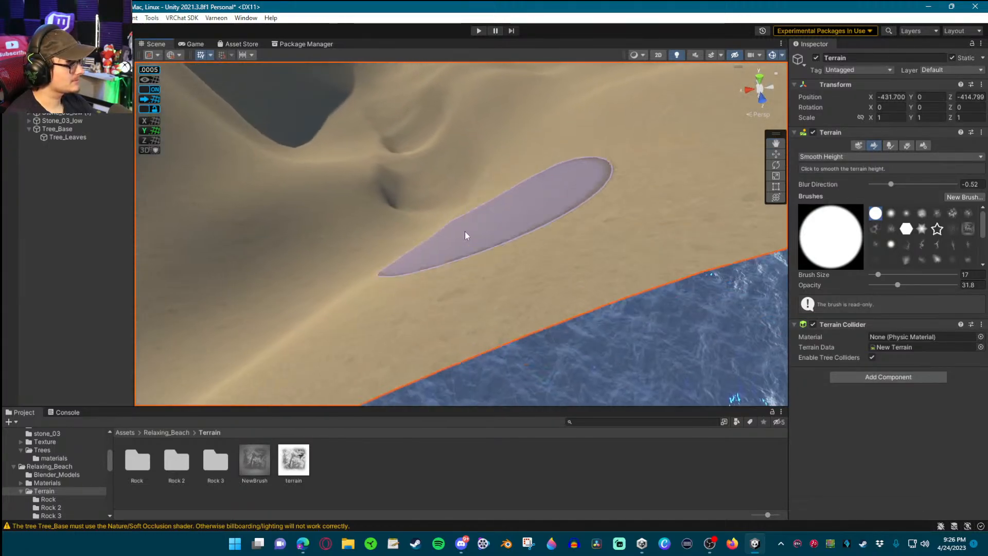
pyautogui.moveTo(394, 160)
pyautogui.mouseDown(button='right')
pyautogui.moveTo(445, 111)
pyautogui.moveTo(496, 199)
pyautogui.mouseUp(button='right')
pyautogui.moveTo(399, 246)
pyautogui.mouseDown(button='right')
pyautogui.moveTo(558, 285)
pyautogui.moveTo(557, 230)
pyautogui.mouseUp(button='right')
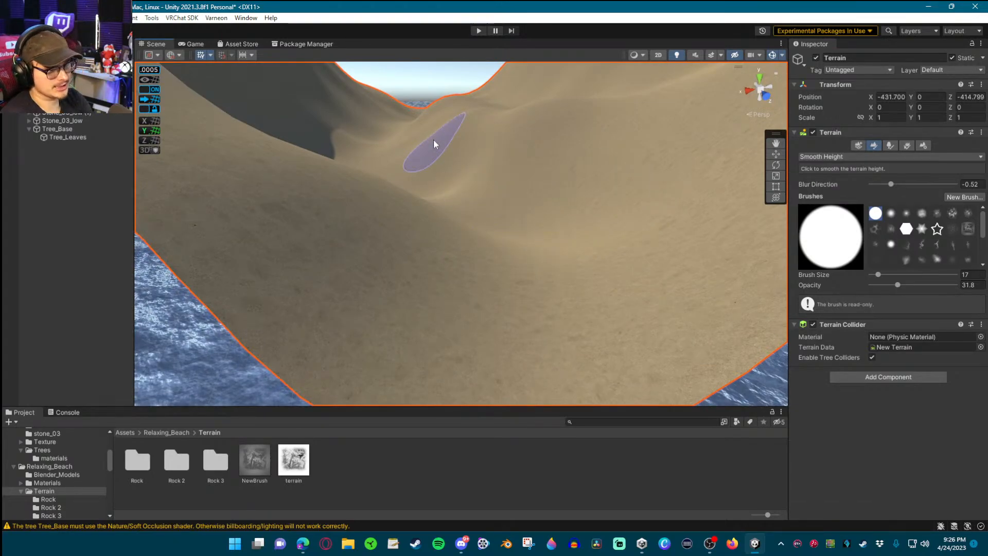
pyautogui.moveTo(456, 177)
pyautogui.mouseDown(button='right')
pyautogui.moveTo(483, 161)
pyautogui.moveTo(460, 204)
pyautogui.moveTo(443, 201)
pyautogui.moveTo(504, 200)
pyautogui.moveTo(496, 198)
pyautogui.mouseUp(button='right')
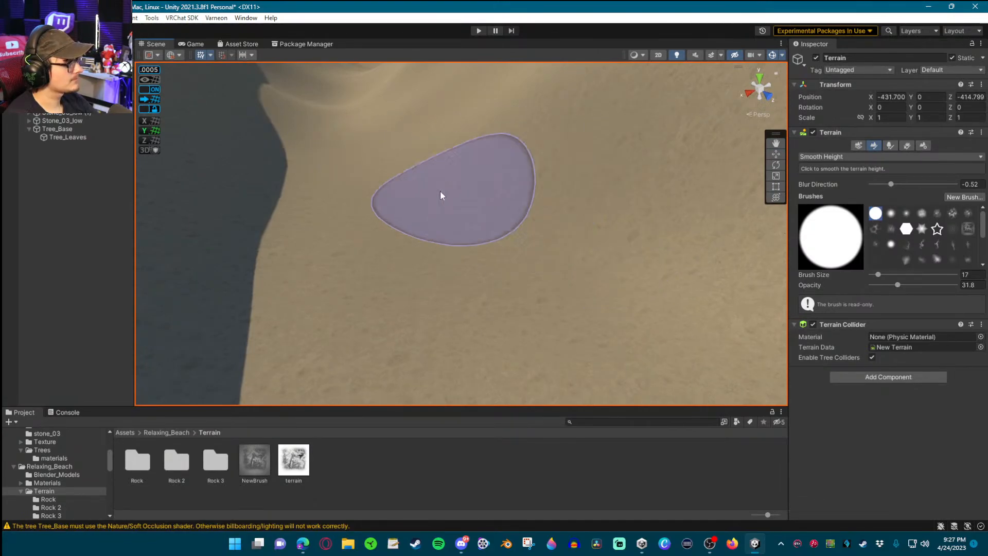
pyautogui.moveTo(573, 211)
pyautogui.mouseDown(button='right')
pyautogui.moveTo(469, 115)
pyautogui.moveTo(481, 114)
pyautogui.moveTo(550, 145)
pyautogui.moveTo(34, 152)
pyautogui.moveTo(955, 138)
pyautogui.moveTo(948, 120)
pyautogui.mouseUp(button='right')
pyautogui.moveTo(700, 191)
pyautogui.mouseDown(button='right')
pyautogui.moveTo(596, 236)
pyautogui.moveTo(591, 223)
pyautogui.mouseUp(button='right')
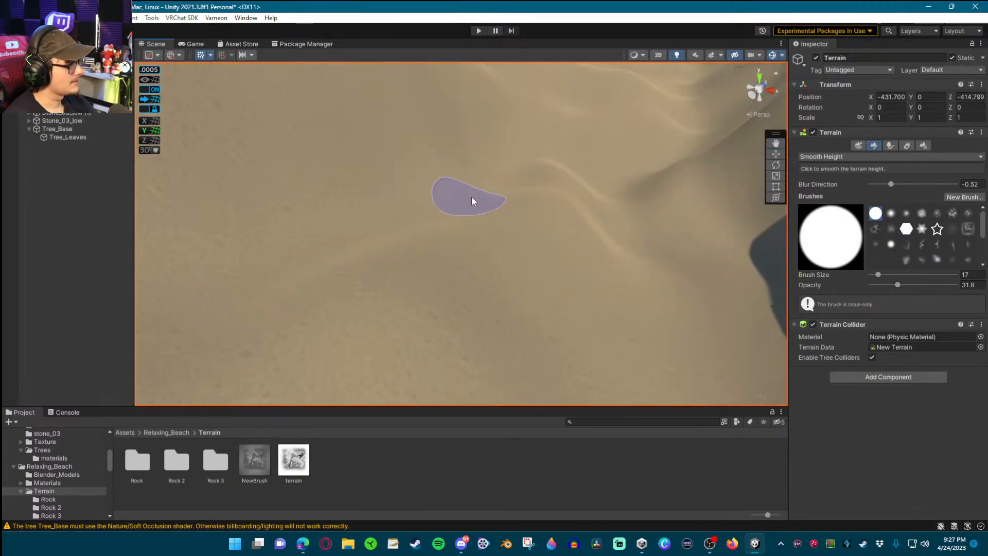
pyautogui.moveTo(379, 255); pyautogui.dragTo(470, 243, button='right')
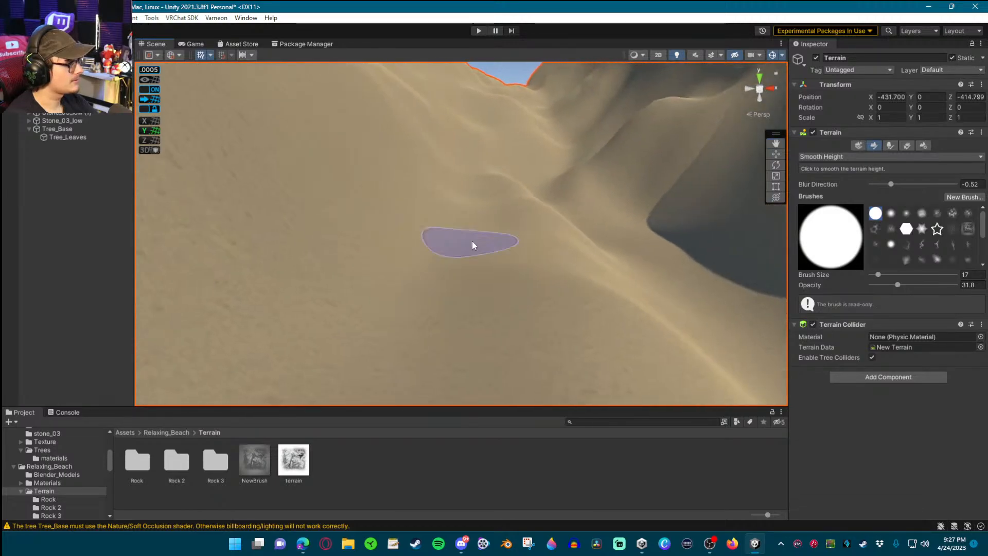
pyautogui.click(823, 157)
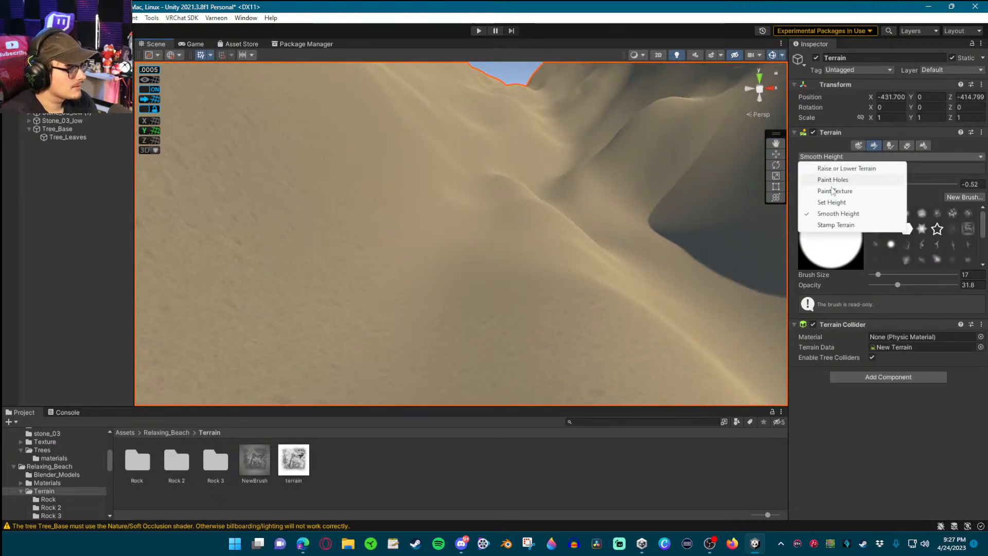
pyautogui.click(874, 202)
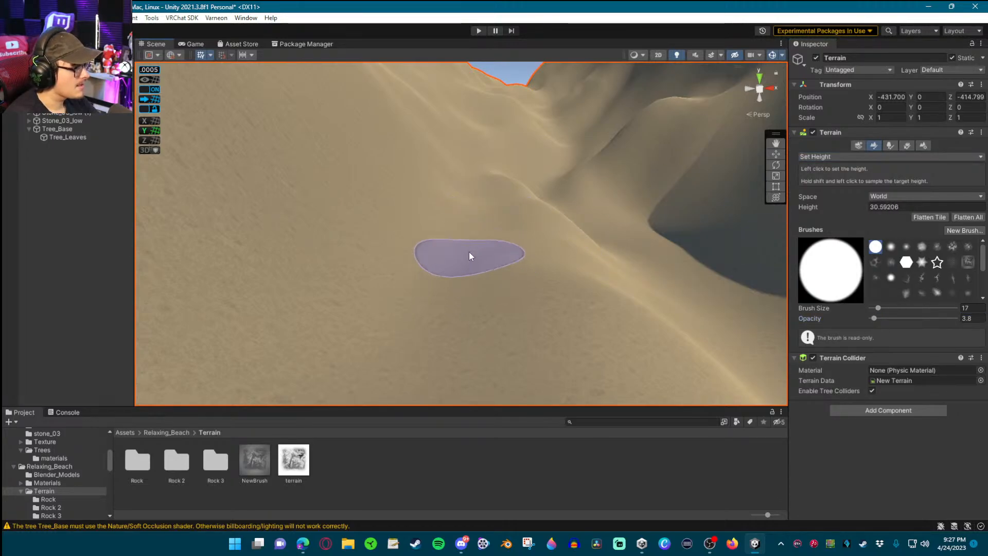
pyautogui.moveTo(484, 242); pyautogui.dragTo(492, 249)
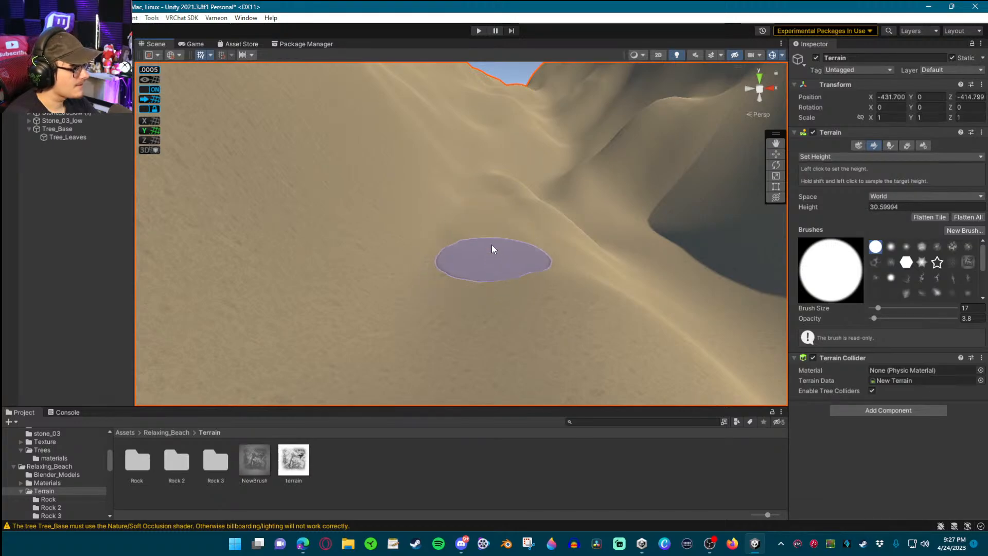
pyautogui.press('d')
pyautogui.moveTo(616, 262)
pyautogui.mouseDown(button='right')
pyautogui.moveTo(530, 261)
pyautogui.moveTo(540, 227)
pyautogui.mouseUp(button='right')
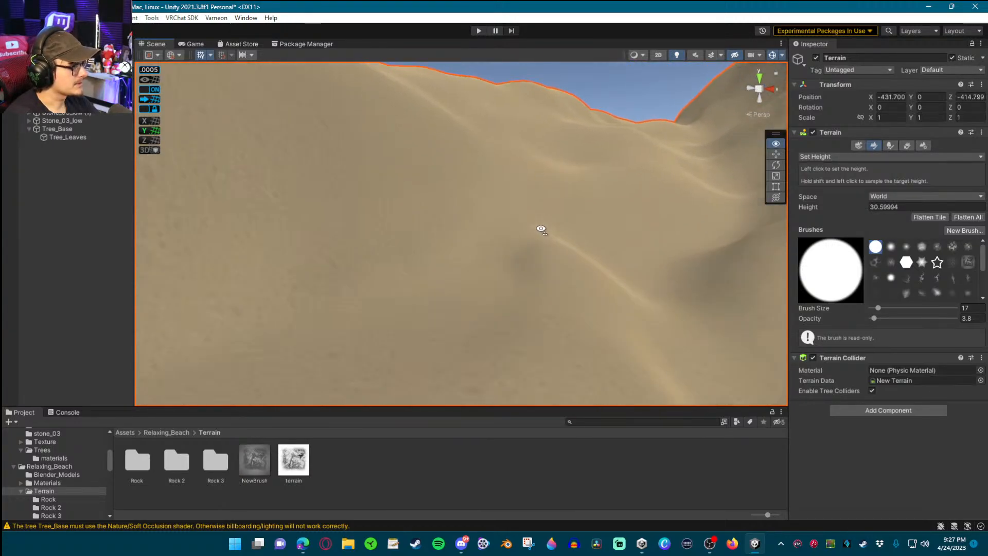
# Soften the path around the levelled spot with the Smooth Height tool at brush size 17 and opacity 3.8
pyautogui.click(825, 157)
pyautogui.click(838, 213)
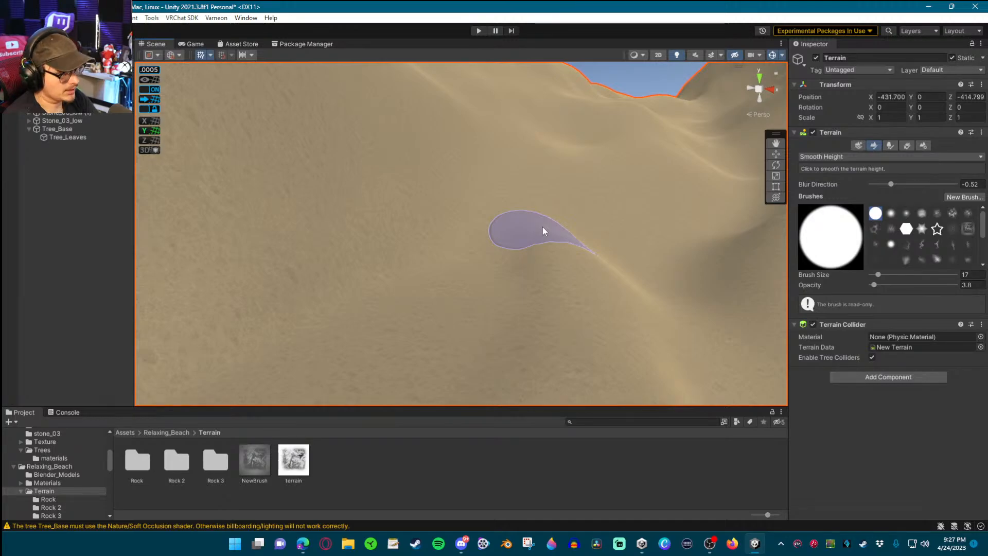
pyautogui.moveTo(547, 226)
pyautogui.mouseDown(button='right')
pyautogui.moveTo(531, 254)
pyautogui.moveTo(518, 255)
pyautogui.moveTo(169, 263)
pyautogui.moveTo(325, 254)
pyautogui.mouseUp(button='right')
pyautogui.moveTo(451, 202)
pyautogui.mouseDown(button='right')
pyautogui.moveTo(589, 242)
pyautogui.moveTo(478, 276)
pyautogui.moveTo(551, 232)
pyautogui.mouseUp(button='right')
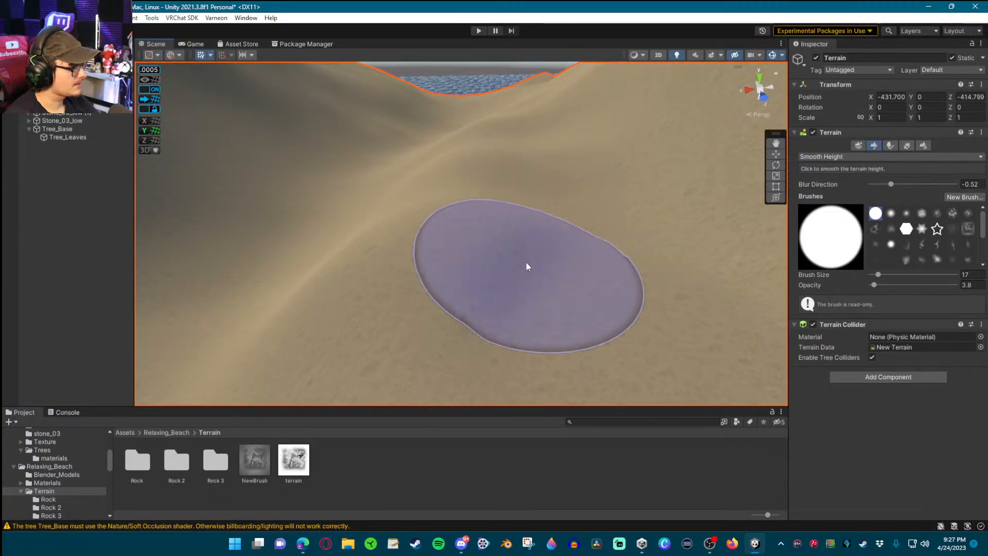
pyautogui.moveTo(499, 121)
pyautogui.mouseDown(button='right')
pyautogui.moveTo(584, 258)
pyautogui.moveTo(27, 264)
pyautogui.moveTo(74, 233)
pyautogui.mouseUp(button='right')
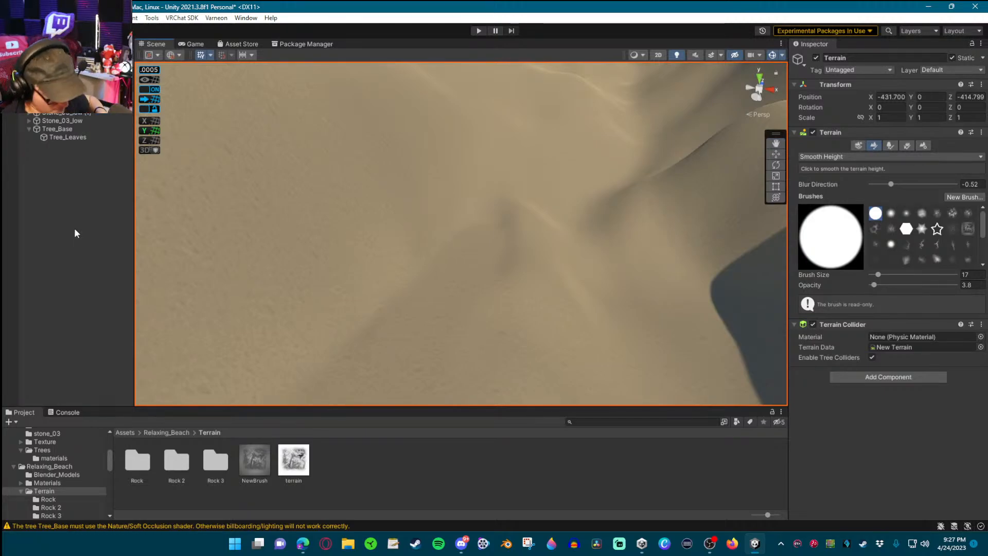
# Examine the textures and terrain layers in the Rock 3, Rock 2 and Rock folders of the Terrain assets
pyautogui.doubleClick(207, 460)
pyautogui.click(140, 466)
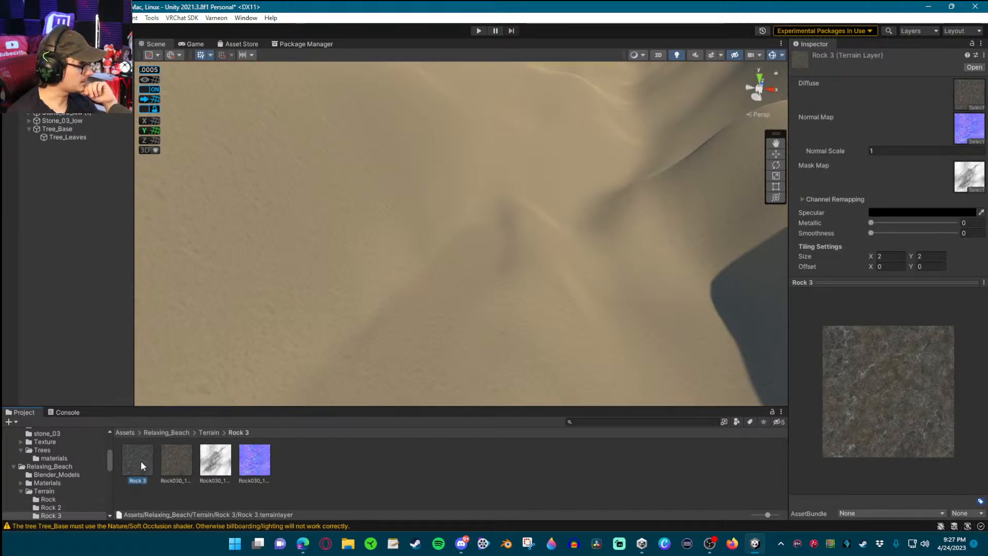
pyautogui.click(208, 432)
pyautogui.doubleClick(175, 463)
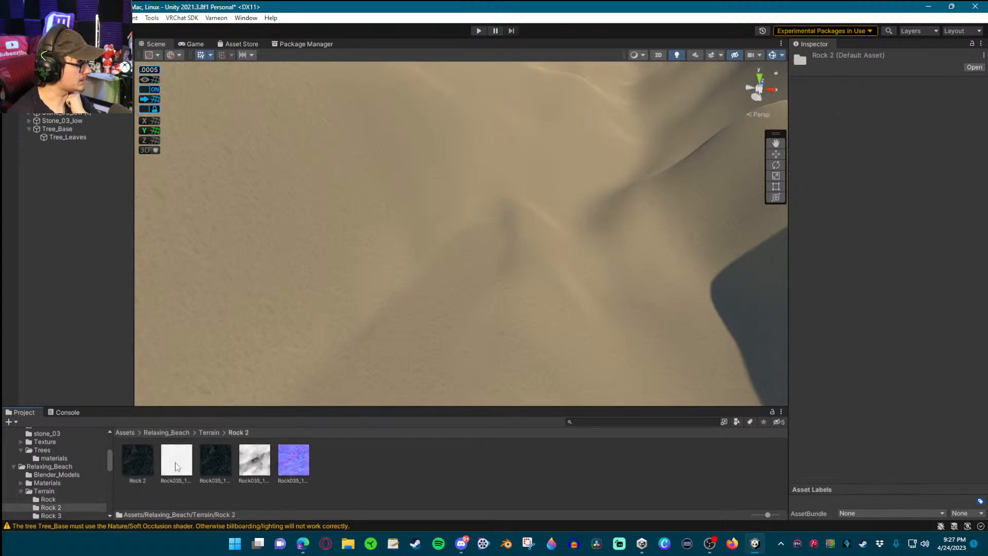
pyautogui.click(208, 433)
pyautogui.doubleClick(145, 466)
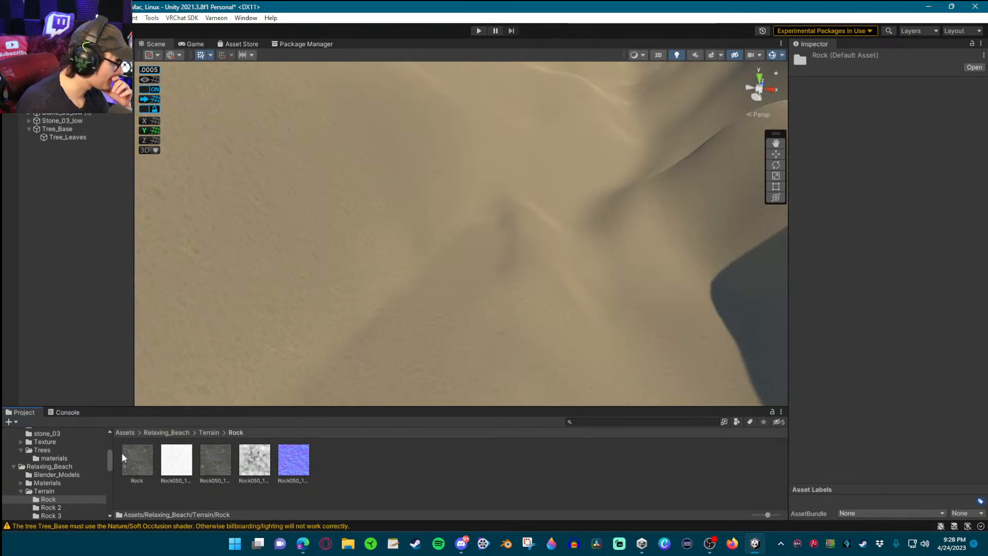
pyautogui.click(208, 433)
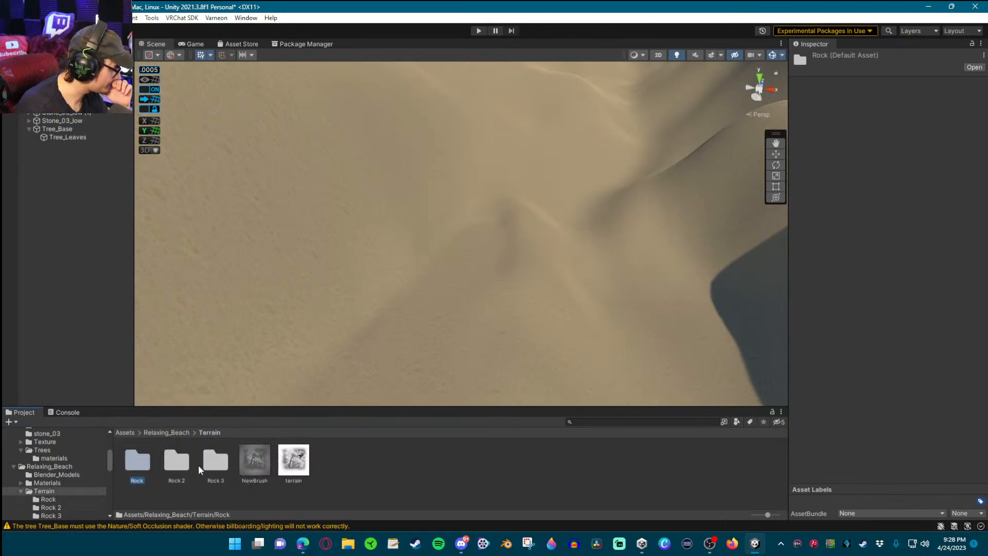
pyautogui.click(349, 454)
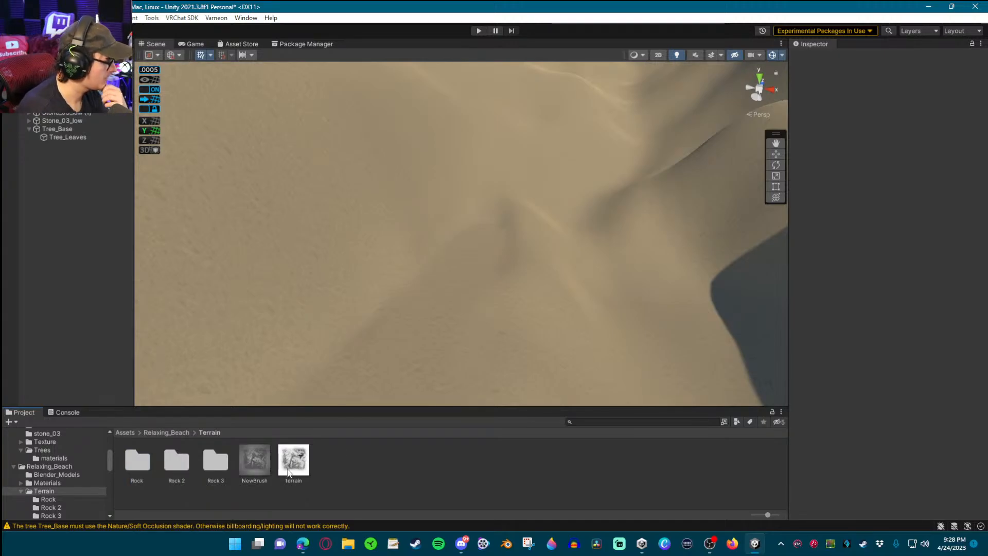
# Create a new Paint Texture layer on the terrain from the brown Rock030 colour texture, and select that layer
pyautogui.click(52, 104)
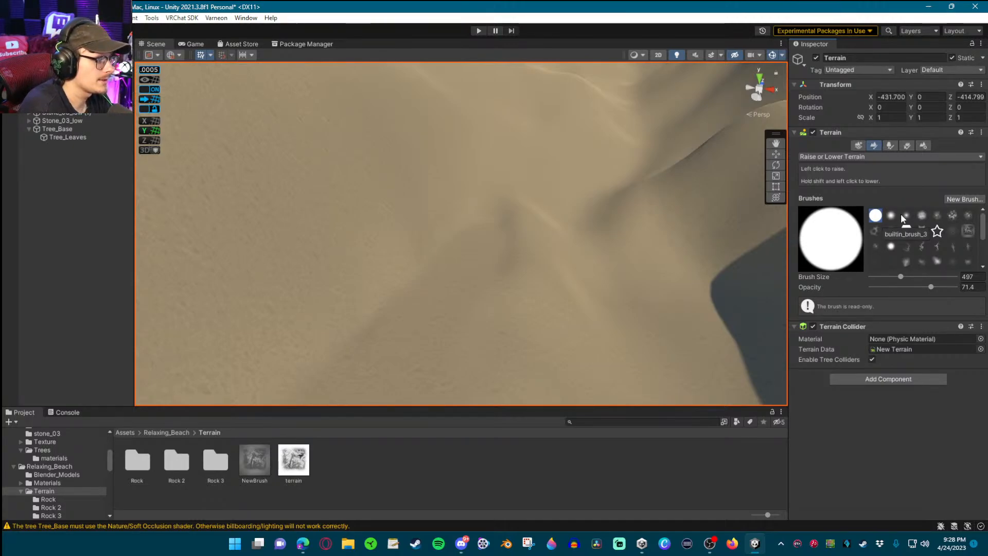
pyautogui.click(832, 157)
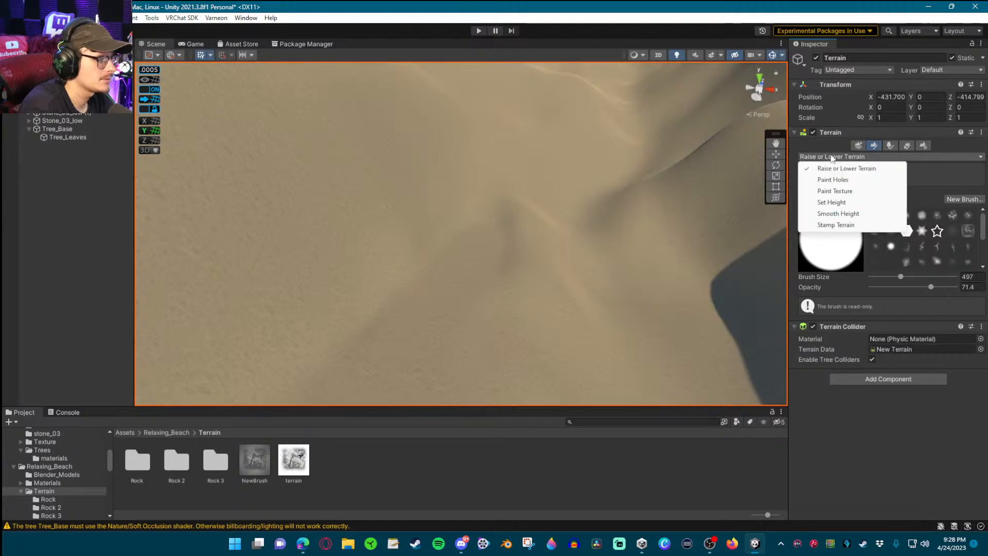
pyautogui.click(839, 191)
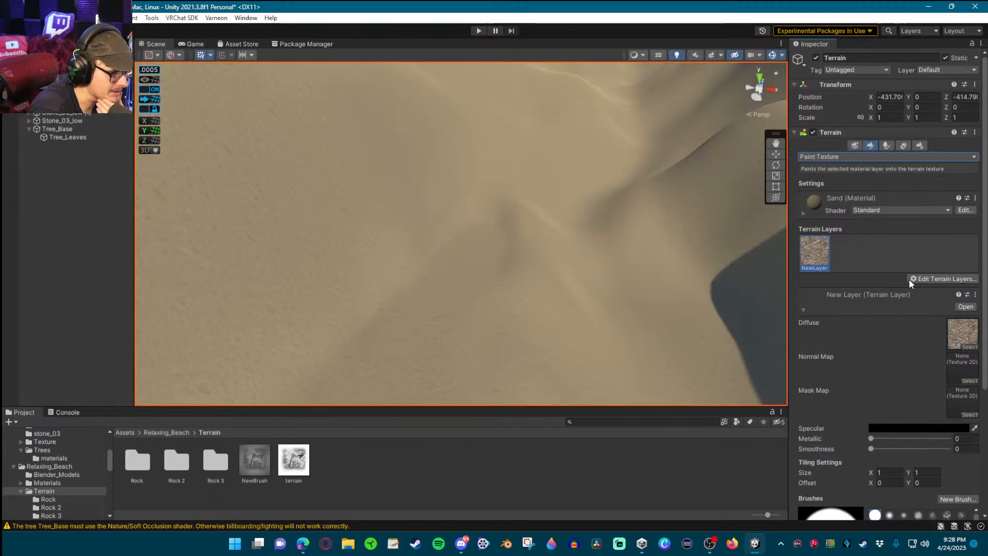
pyautogui.click(941, 278)
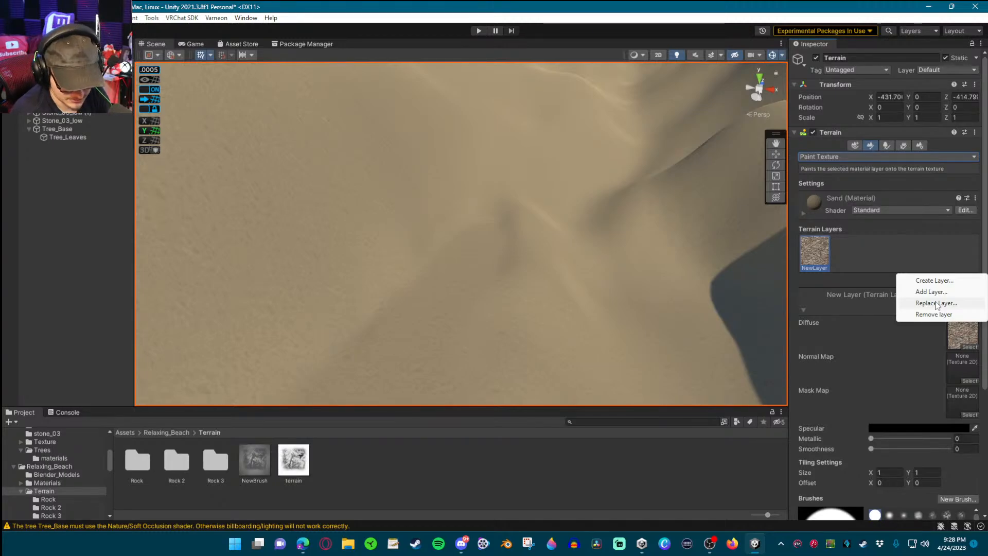
pyautogui.click(926, 281)
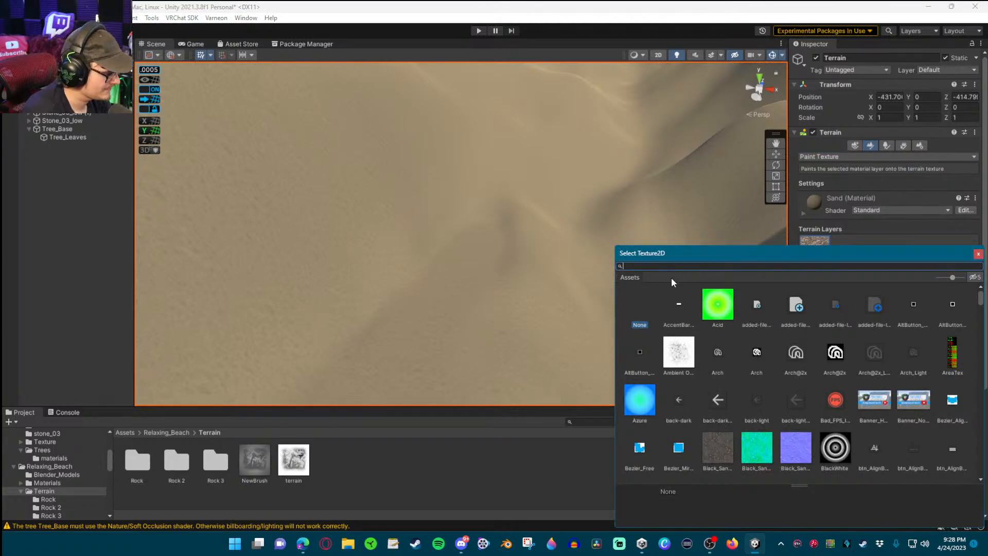
pyautogui.write('rock')
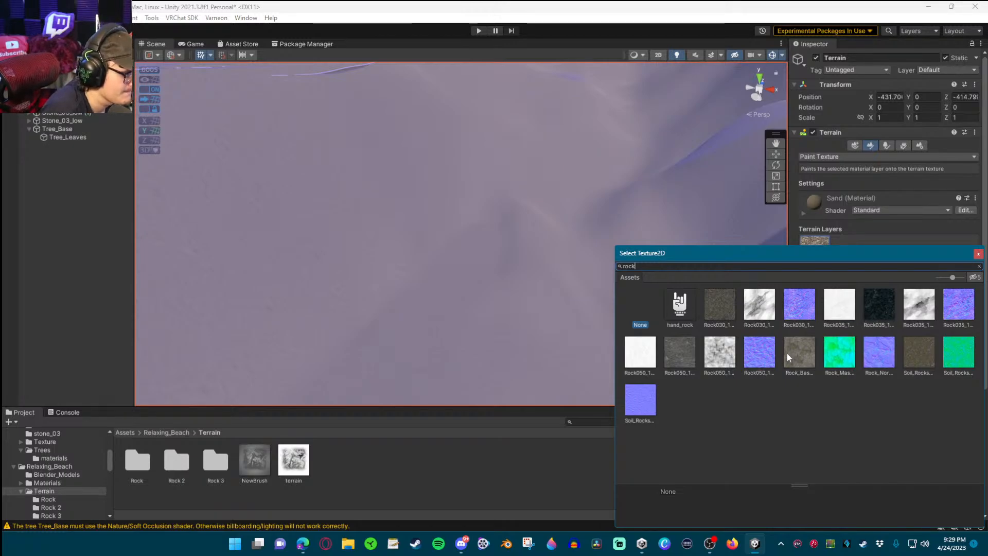
pyautogui.click(714, 303)
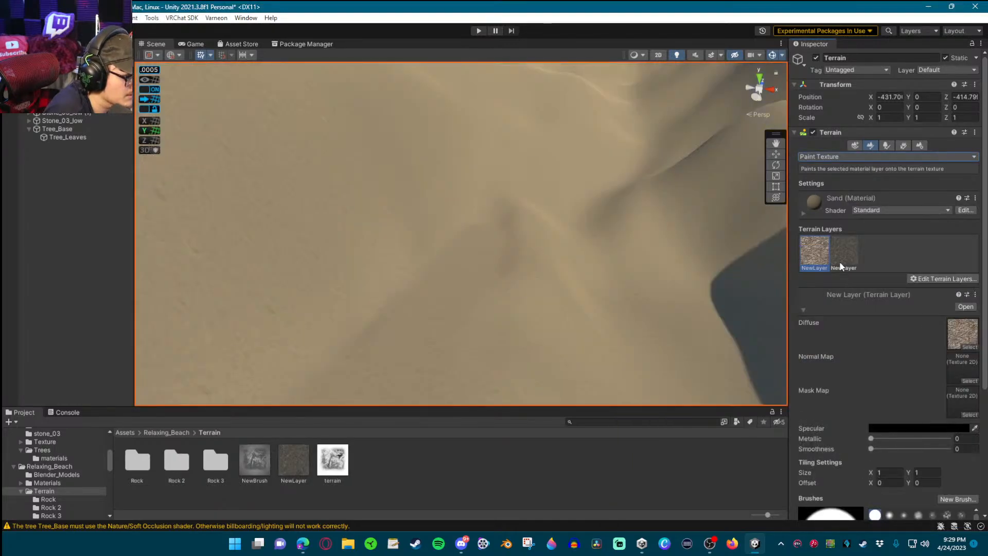
pyautogui.moveTo(617, 241); pyautogui.dragTo(679, 216, button='right')
pyautogui.click(837, 251)
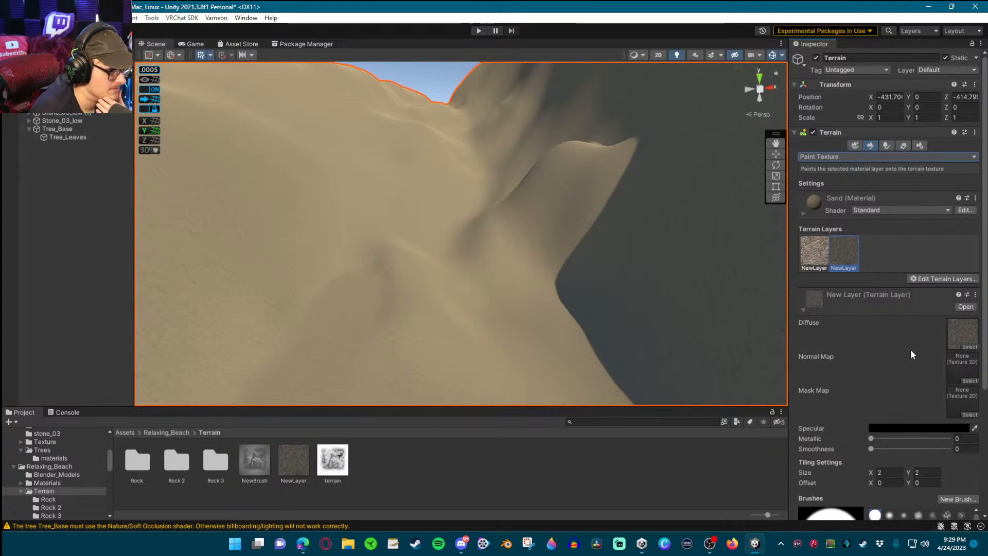
pyautogui.doubleClick(137, 461)
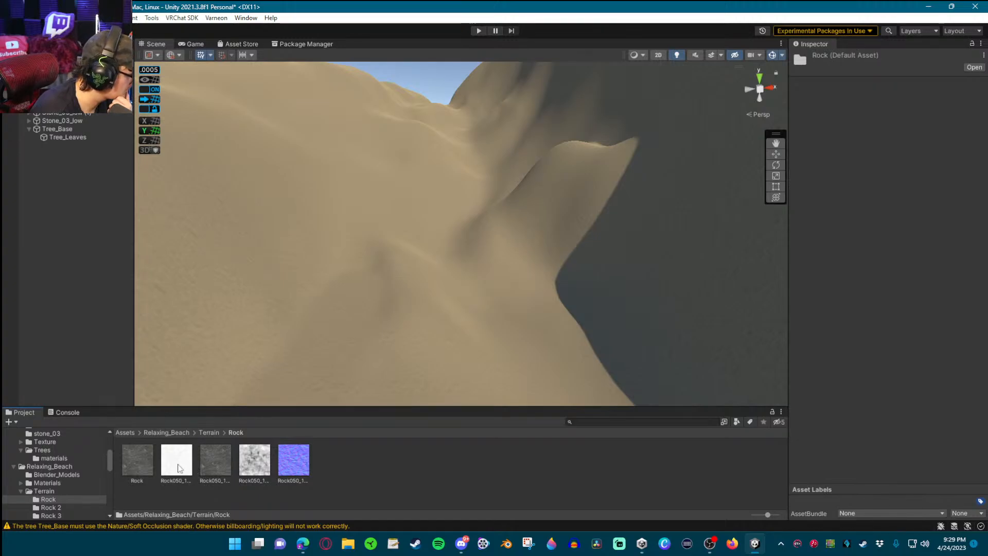
pyautogui.hotkey('alt', 'Tab')
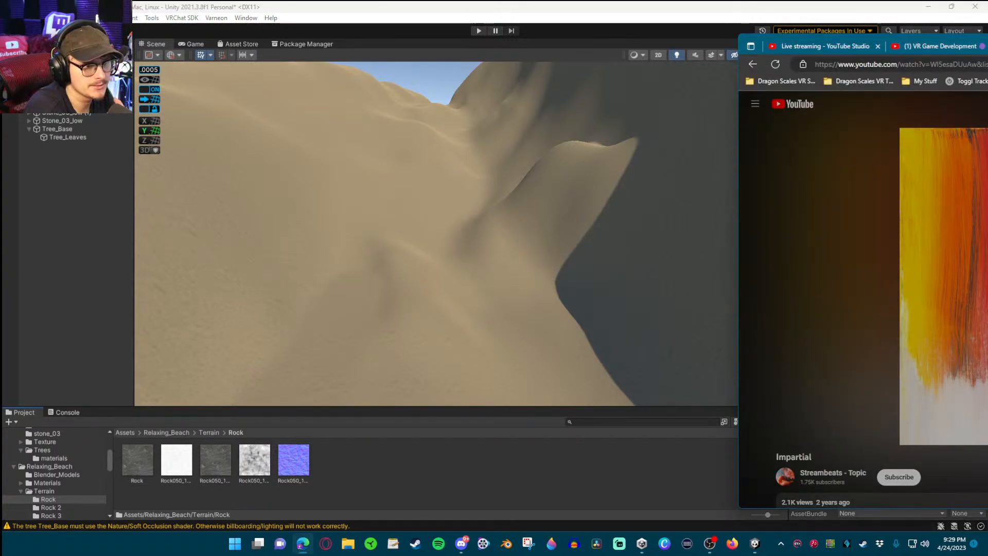
pyautogui.hotkey('alt', 'Tab')
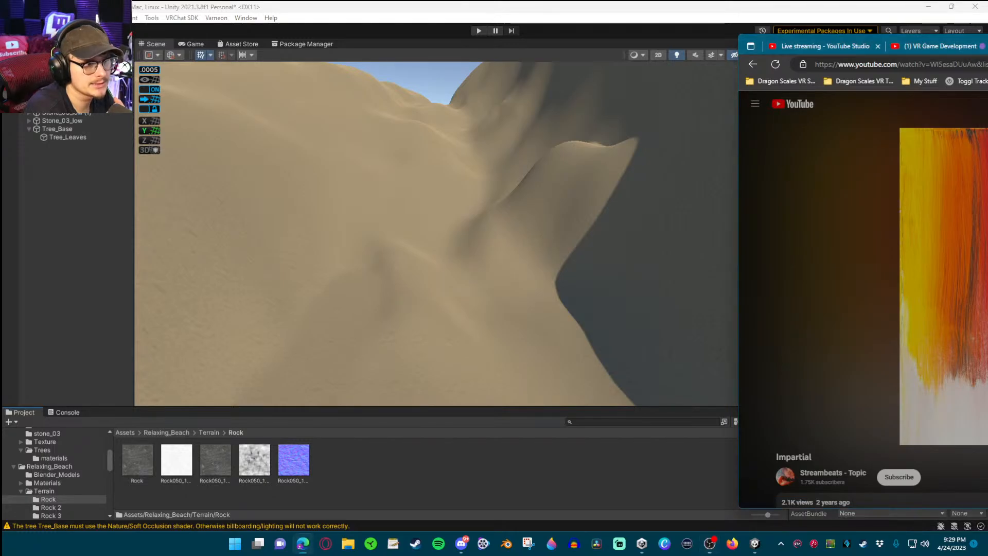
pyautogui.click(837, 48)
pyautogui.hotkey('alt', 'Tab')
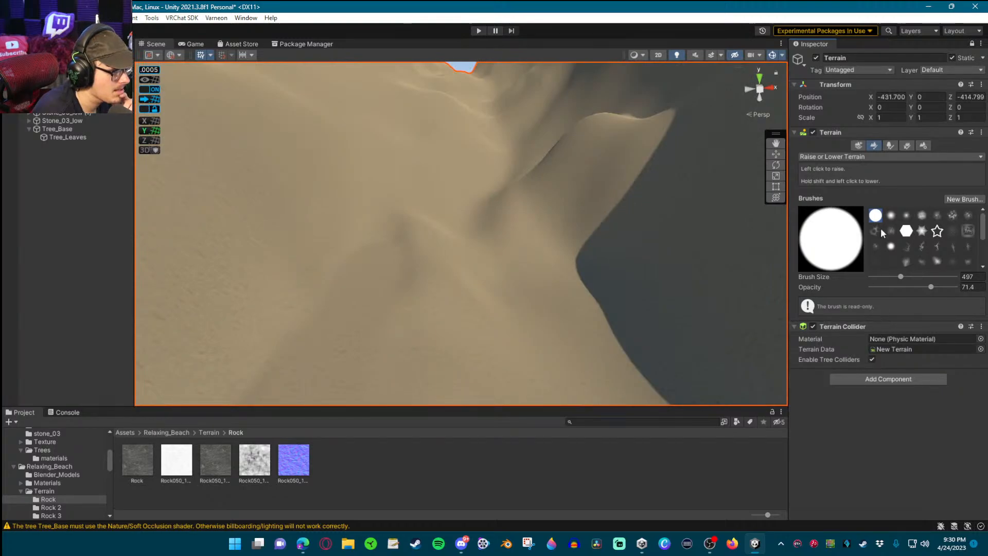
# Assign the Rock030 normal and mask textures from the Rock 3 folder to the rock terrain layer's Normal Map and Mask Map
pyautogui.click(867, 157)
pyautogui.click(864, 191)
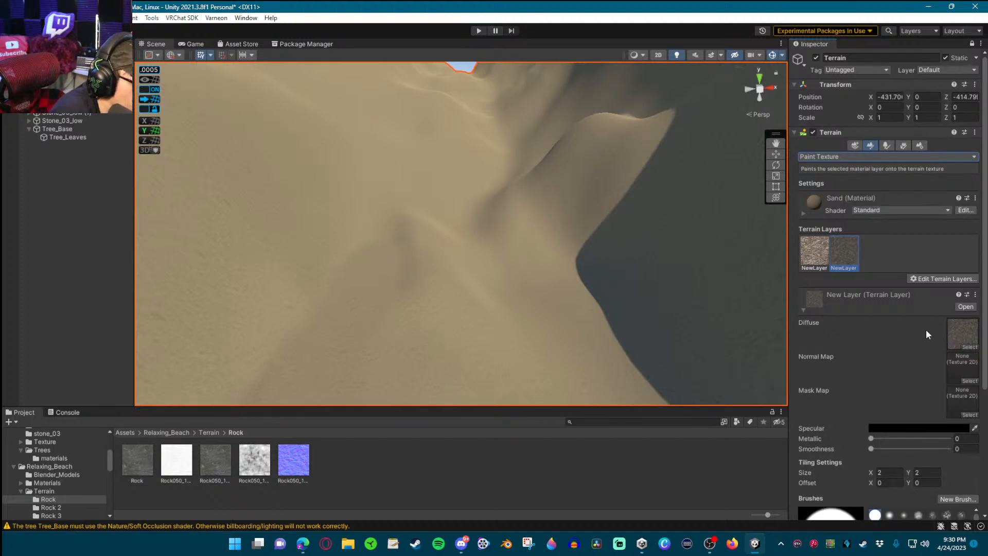
pyautogui.scroll(-2, 925, 329)
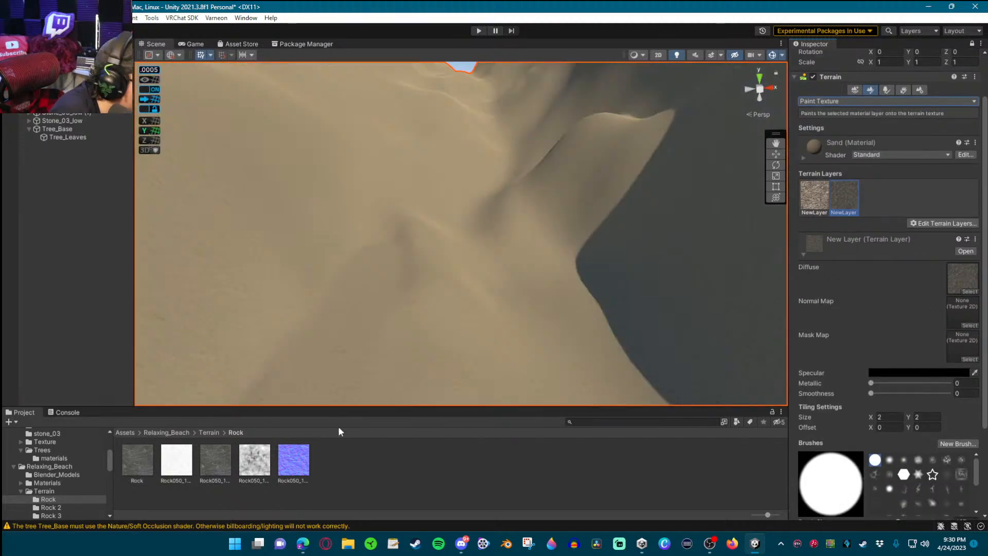
pyautogui.click(209, 433)
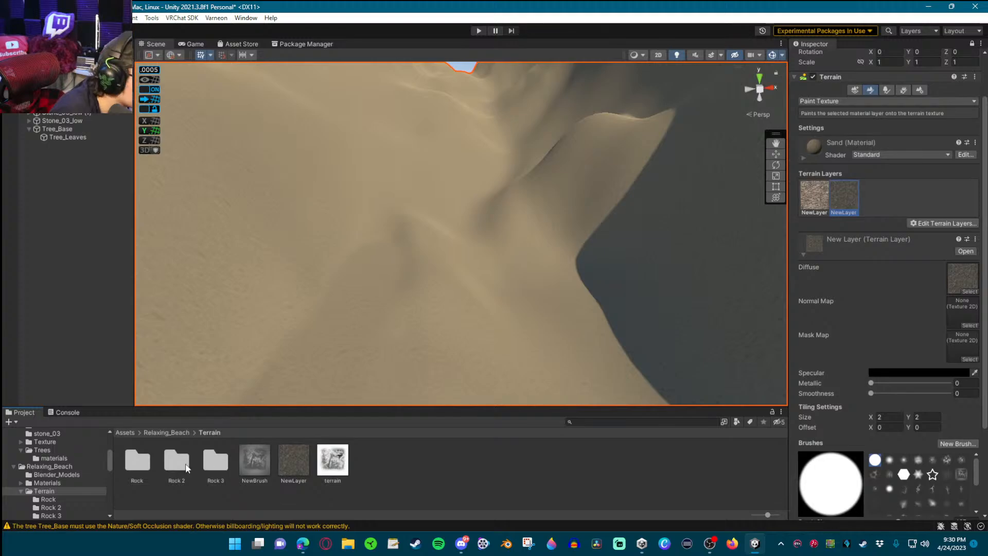
pyautogui.doubleClick(185, 463)
pyautogui.click(208, 433)
pyautogui.doubleClick(211, 456)
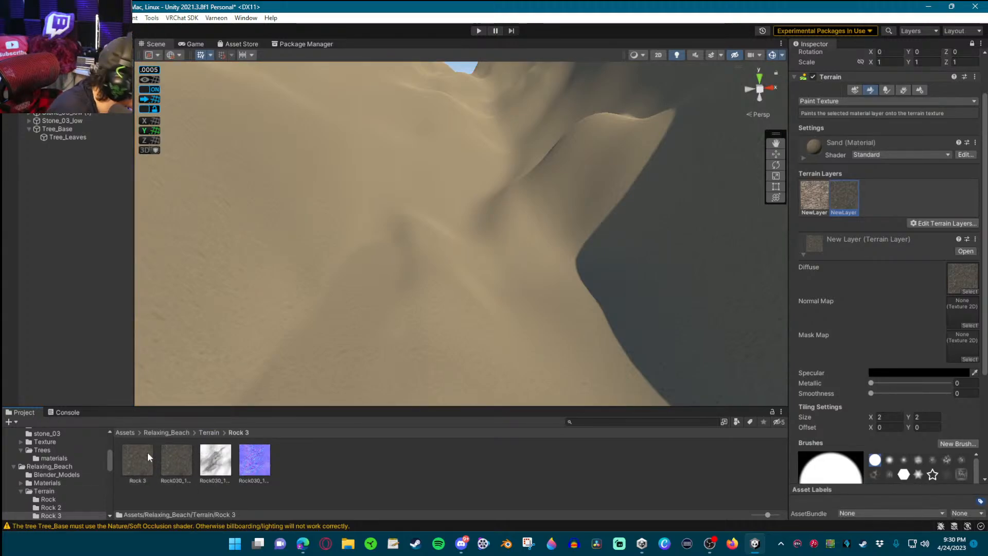
pyautogui.moveTo(212, 457); pyautogui.dragTo(962, 346)
pyautogui.moveTo(254, 459)
pyautogui.mouseDown()
pyautogui.moveTo(975, 319)
pyautogui.moveTo(962, 311)
pyautogui.mouseUp()
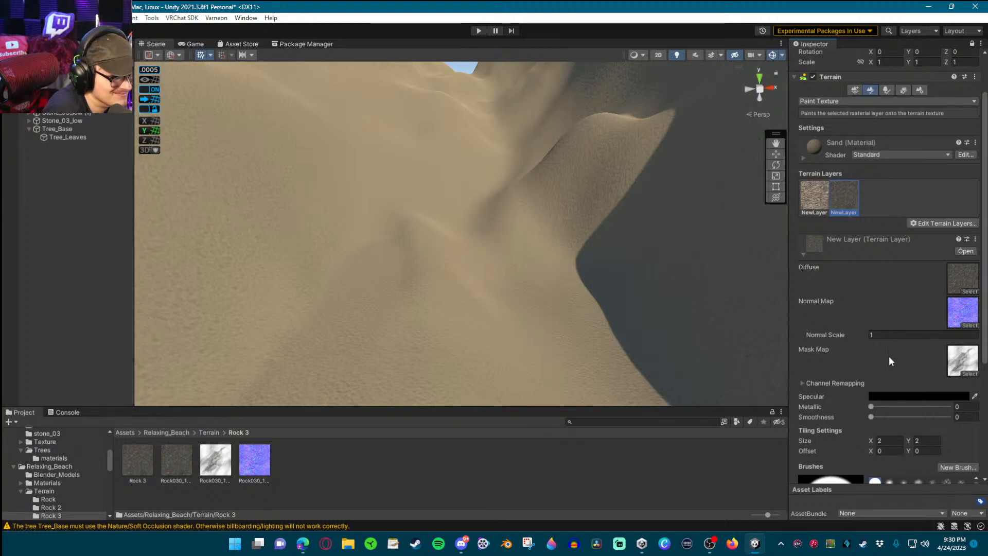
pyautogui.scroll(-4, 888, 357)
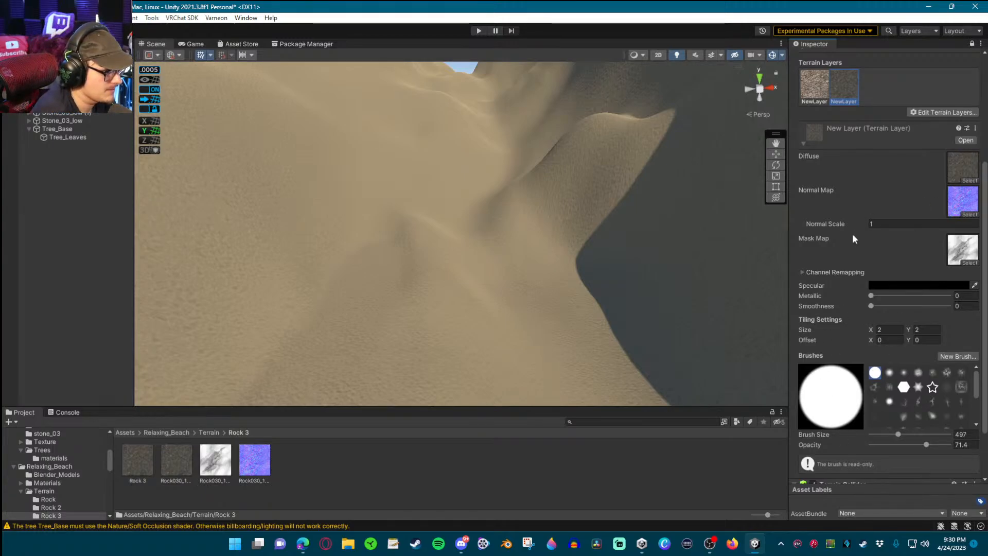
# Set the texture brush size to 50 and bring the mountain path's ridge into close view
pyautogui.scroll(-2, 849, 294)
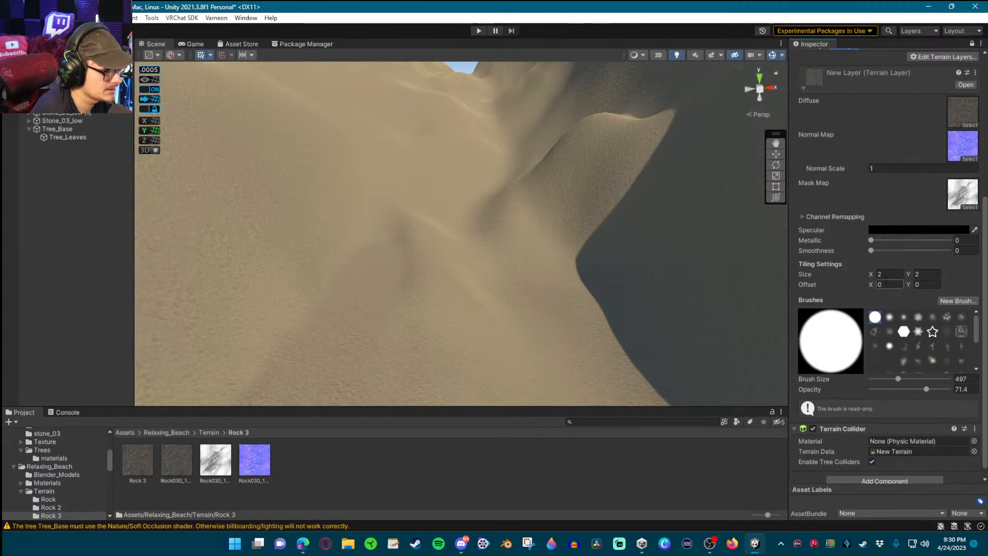
pyautogui.click(958, 379)
pyautogui.write('50')
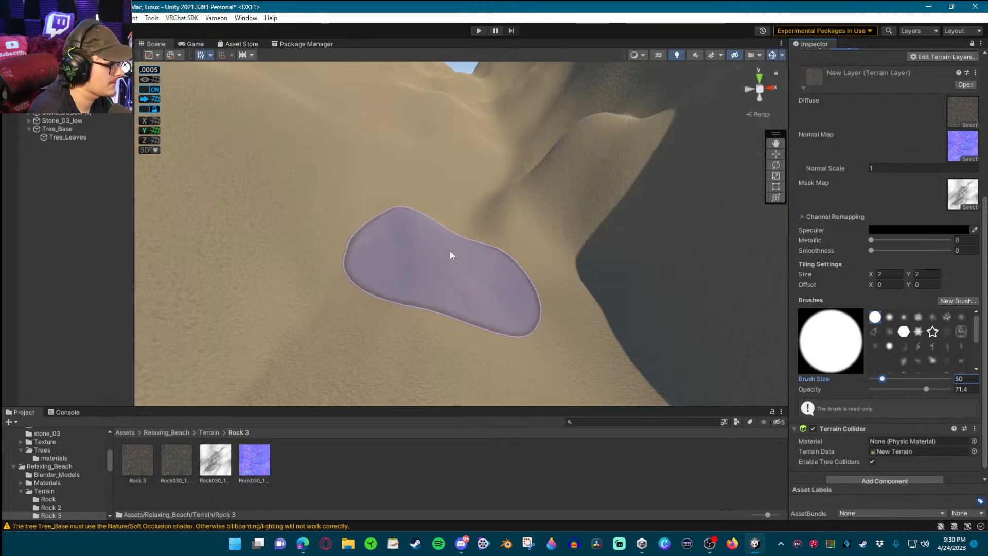
pyautogui.moveTo(539, 251); pyautogui.dragTo(577, 260, button='right')
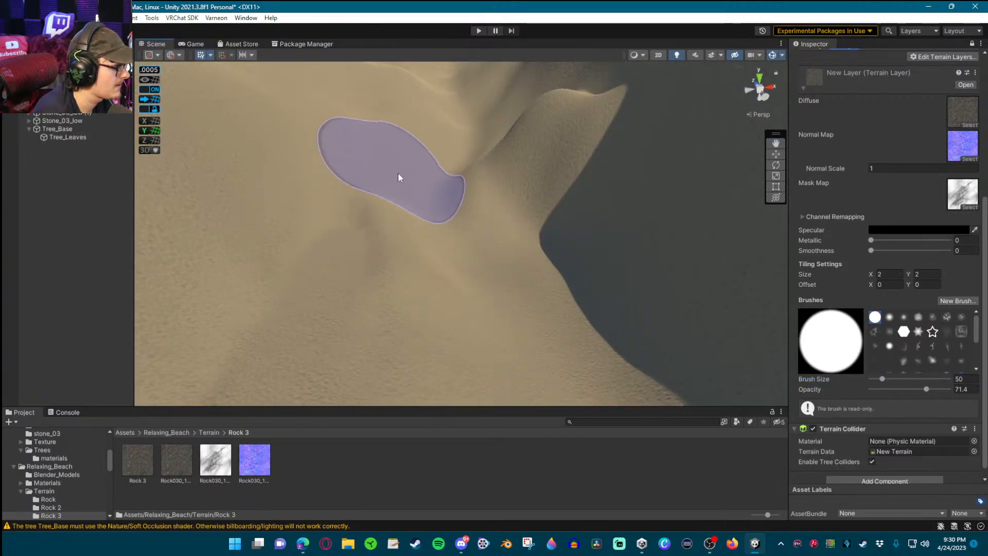
pyautogui.moveTo(527, 230); pyautogui.dragTo(448, 247, button='right')
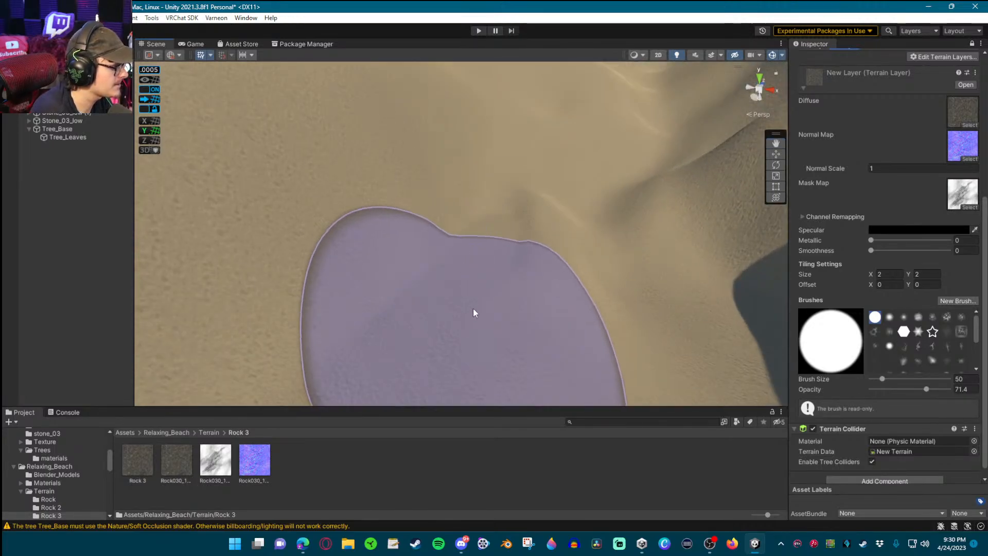
# Add the existing Rock 2 terrain layer to the terrain, select it and expand its Channel Remapping settings
pyautogui.scroll(3, 931, 165)
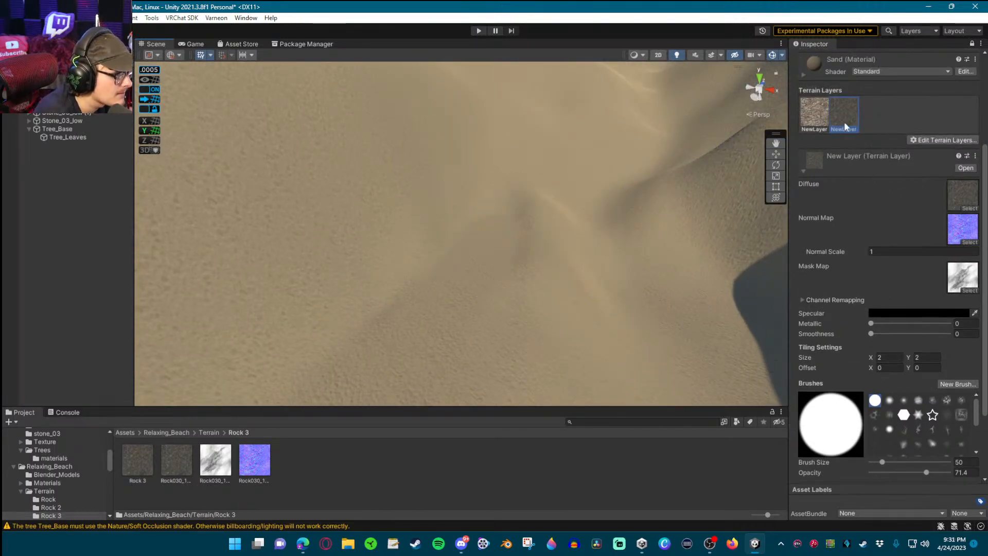
pyautogui.scroll(2, 868, 92)
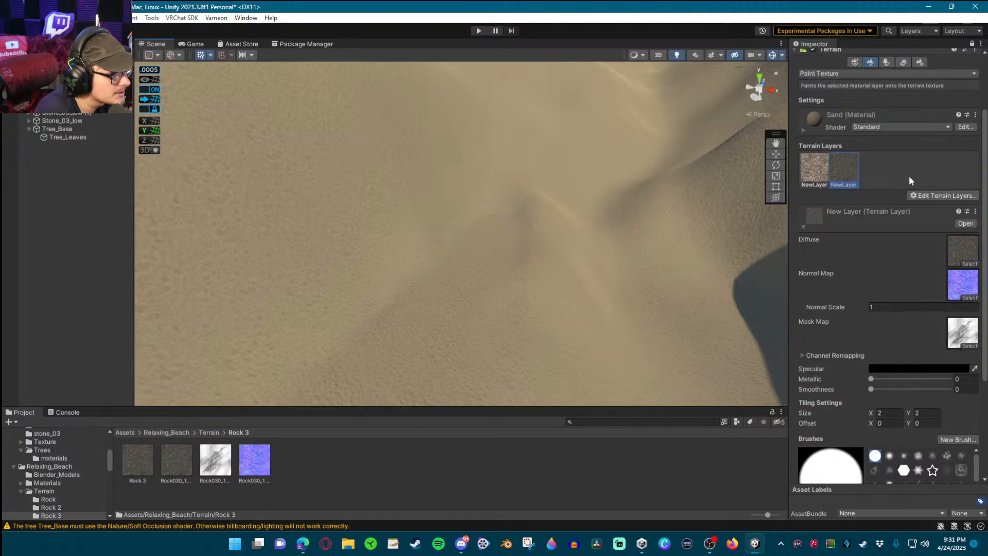
pyautogui.click(933, 196)
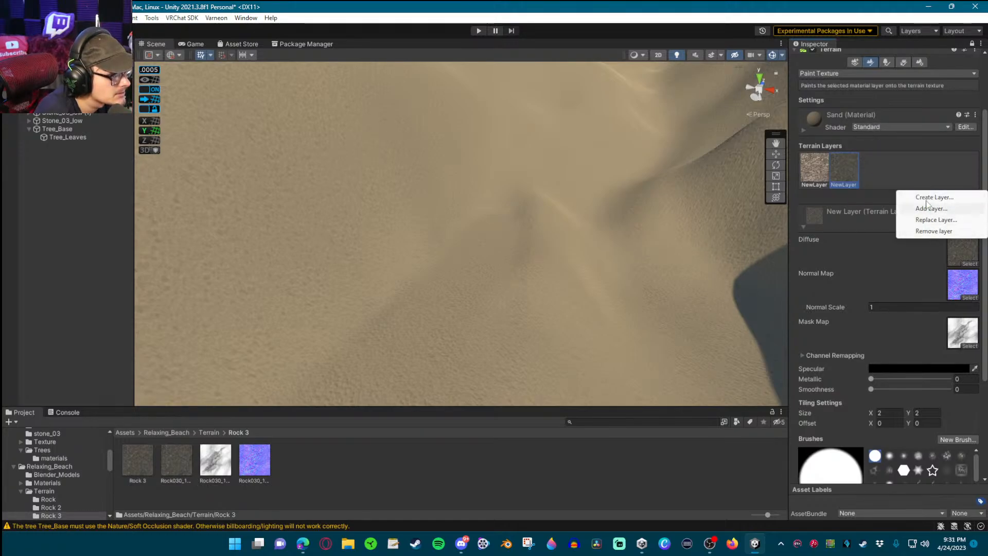
pyautogui.click(920, 181)
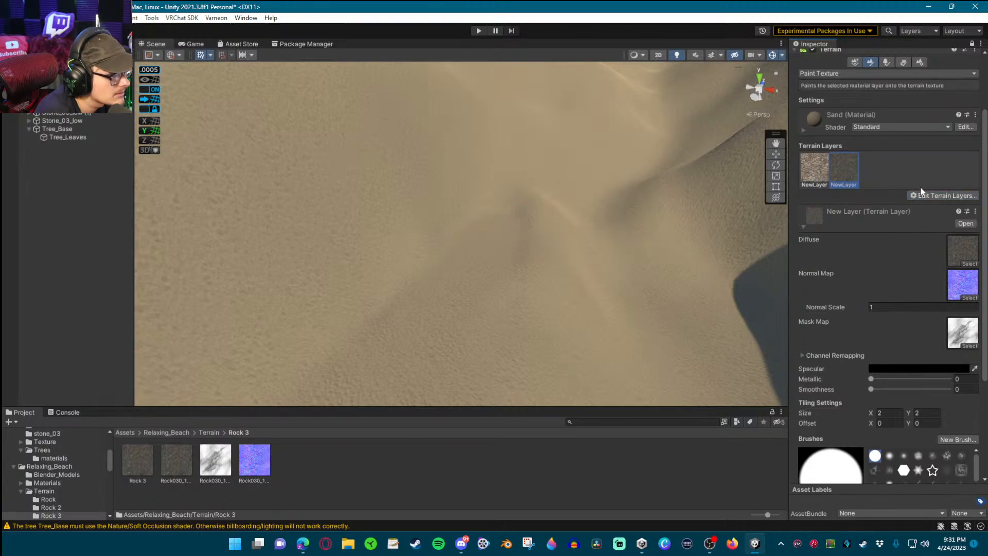
pyautogui.click(934, 196)
pyautogui.click(935, 215)
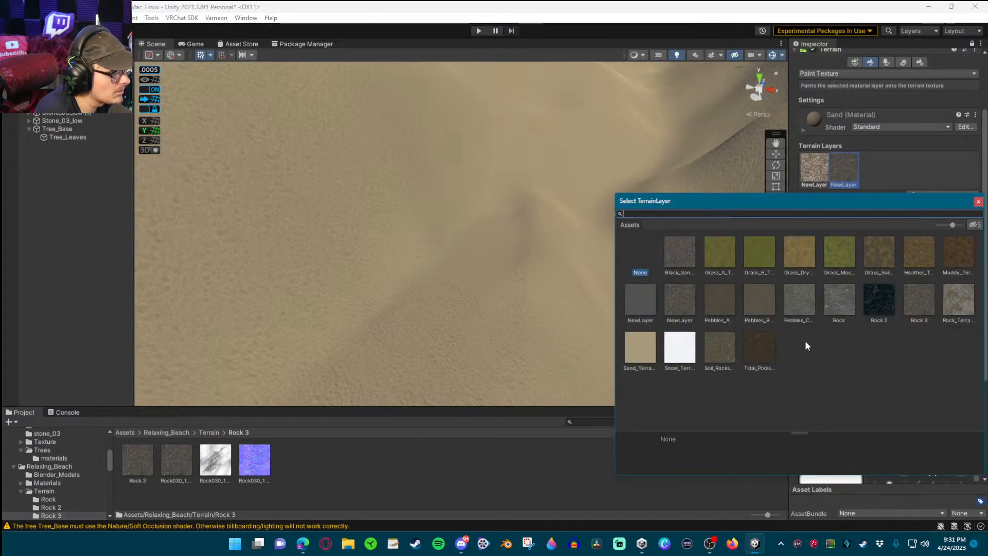
pyautogui.click(835, 307)
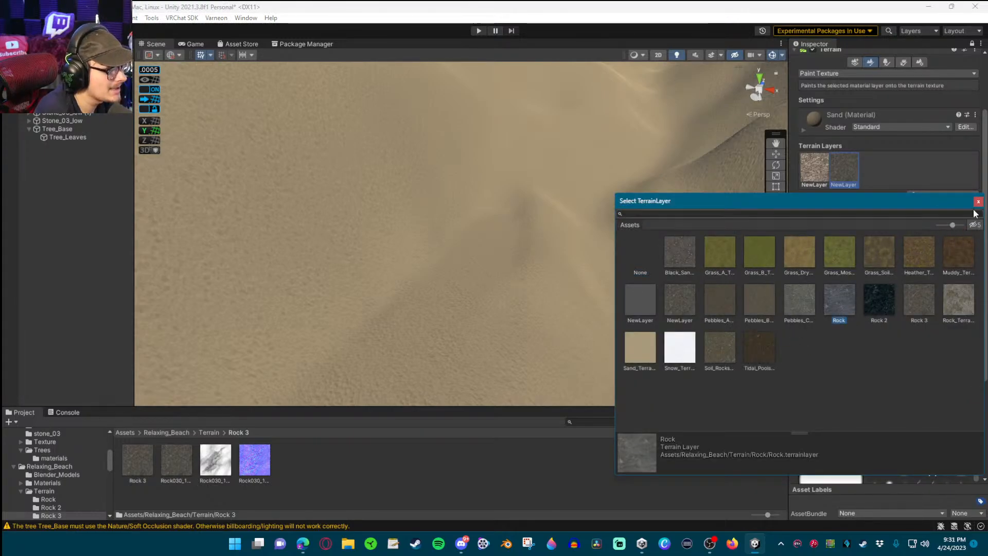
pyautogui.doubleClick(879, 301)
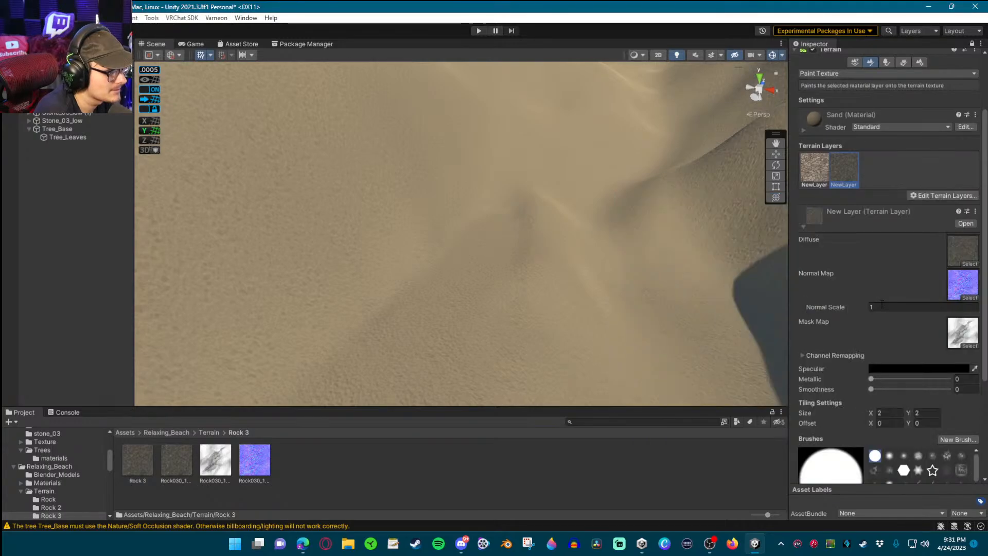
pyautogui.click(873, 168)
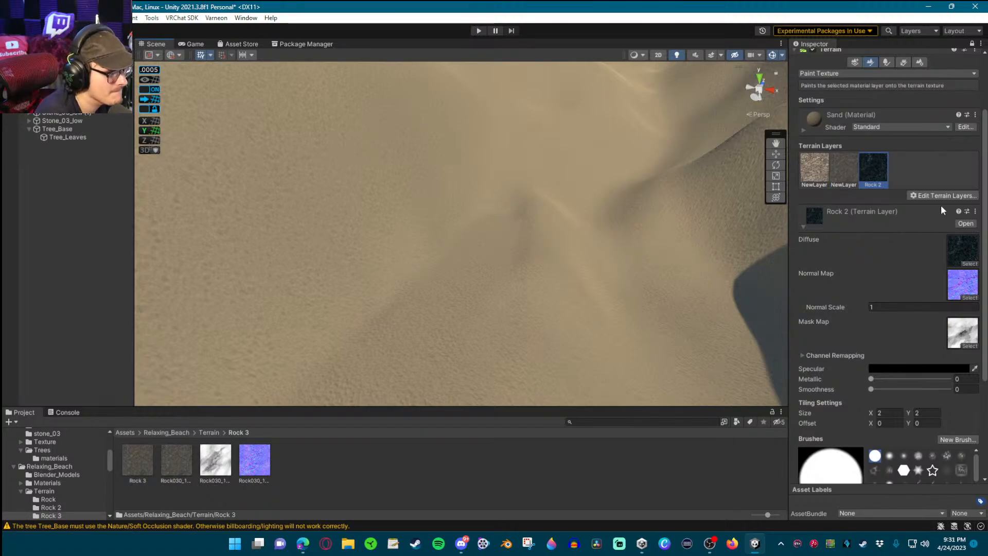
pyautogui.click(802, 355)
# Try several brush shapes, settle on the custom brush with fine streaks, and raise the brush opacity to 100
pyautogui.scroll(-2, 890, 389)
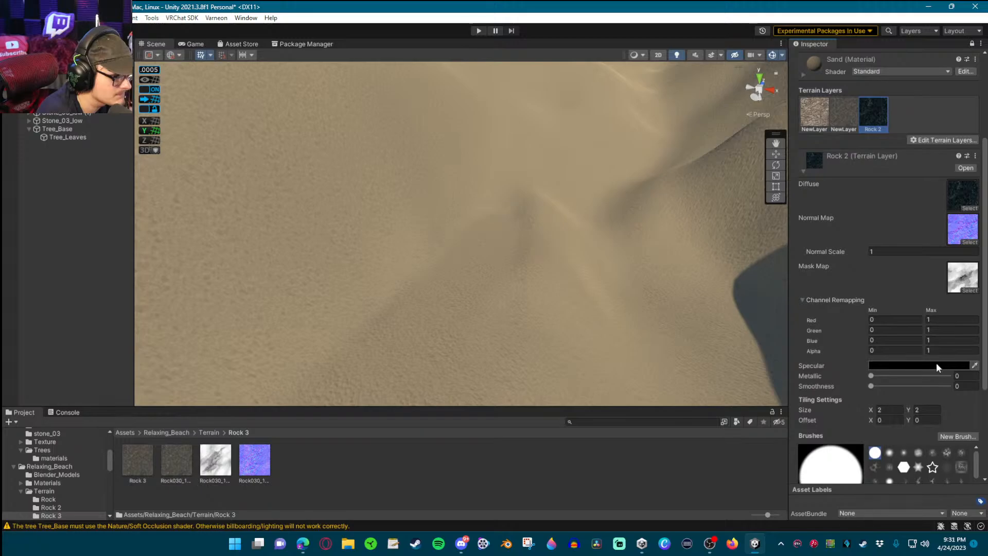
pyautogui.scroll(-3, 937, 362)
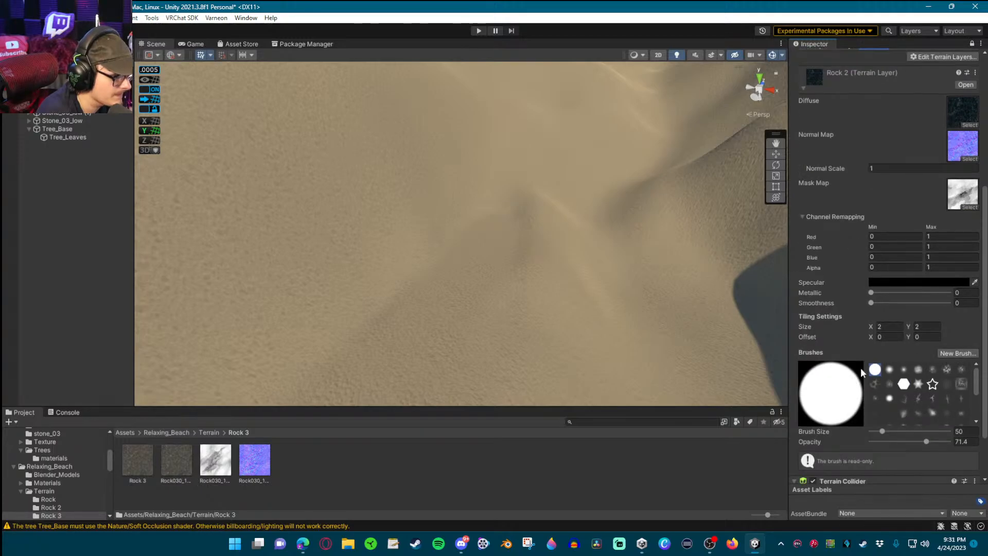
pyautogui.scroll(-2, 862, 372)
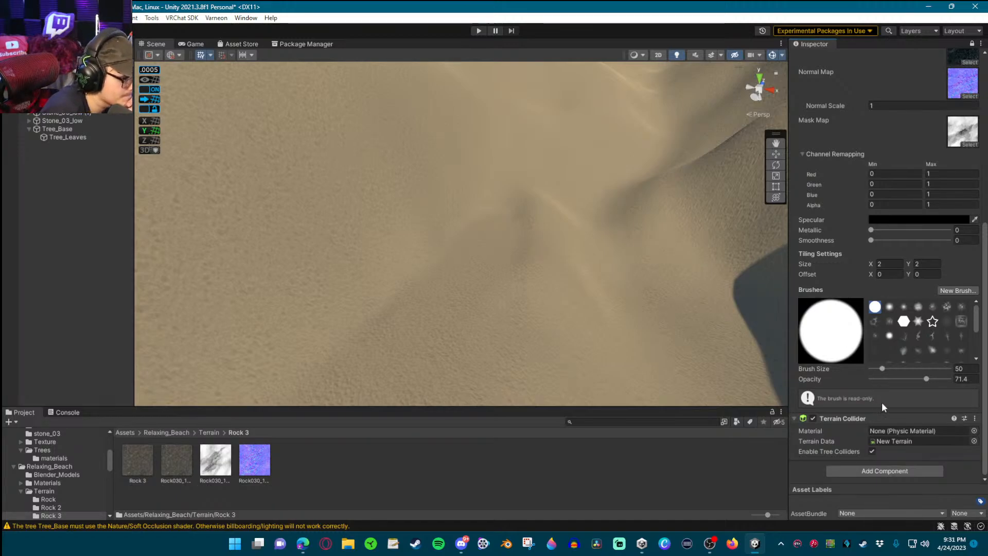
pyautogui.click(889, 306)
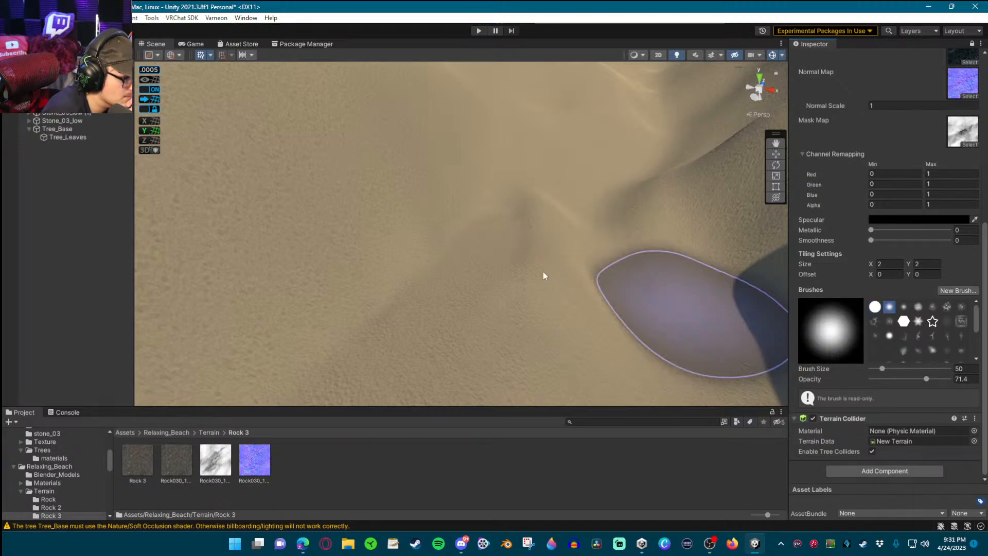
pyautogui.click(946, 308)
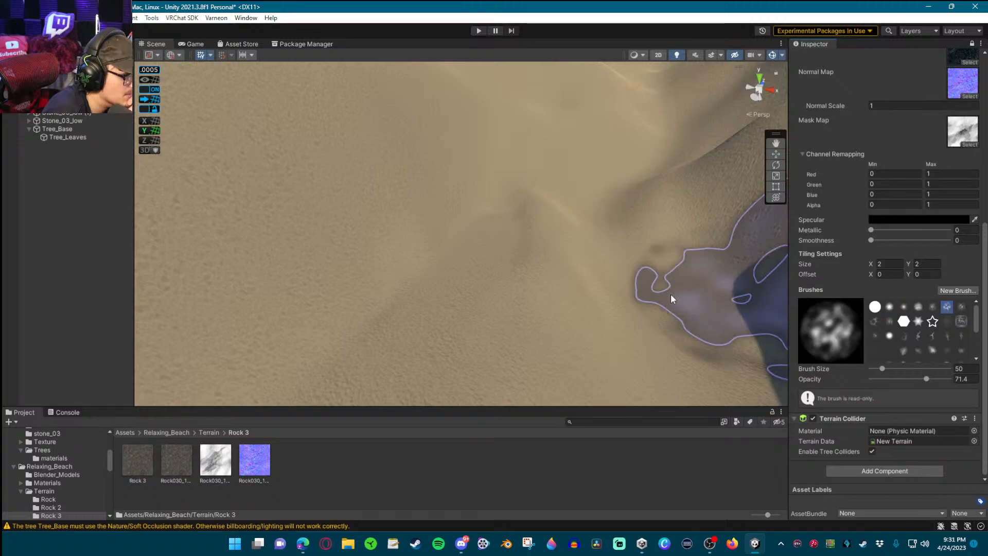
pyautogui.click(931, 335)
pyautogui.click(960, 321)
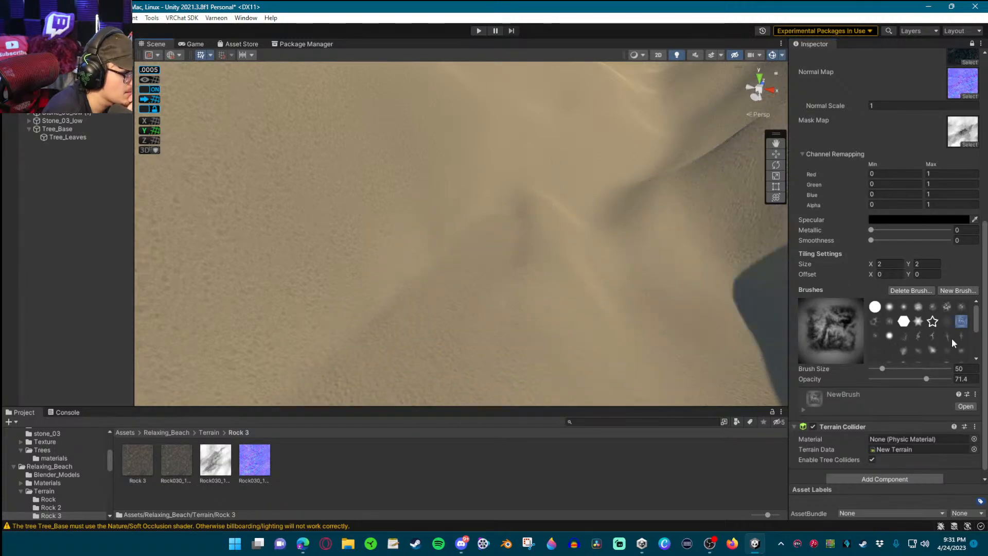
pyautogui.click(947, 322)
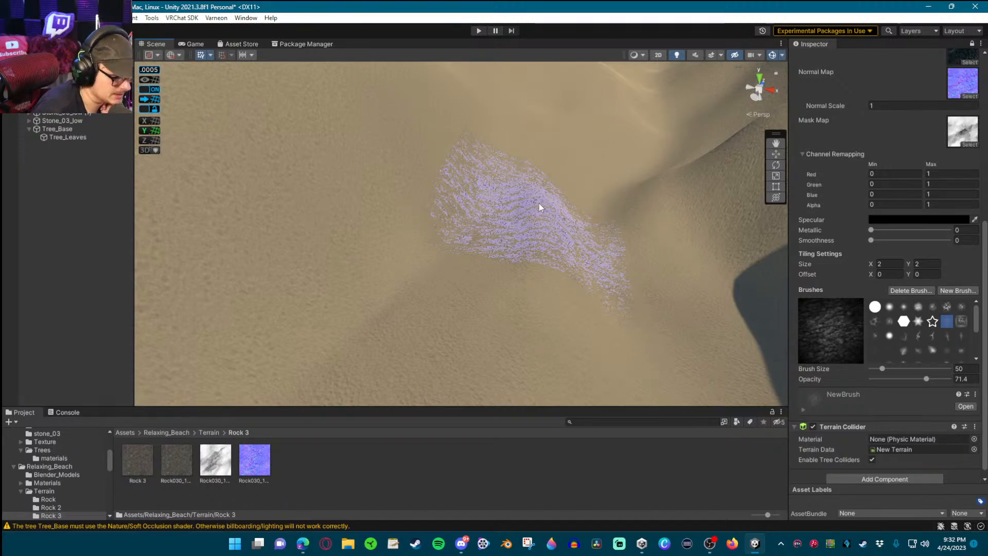
pyautogui.moveTo(927, 379); pyautogui.dragTo(950, 379)
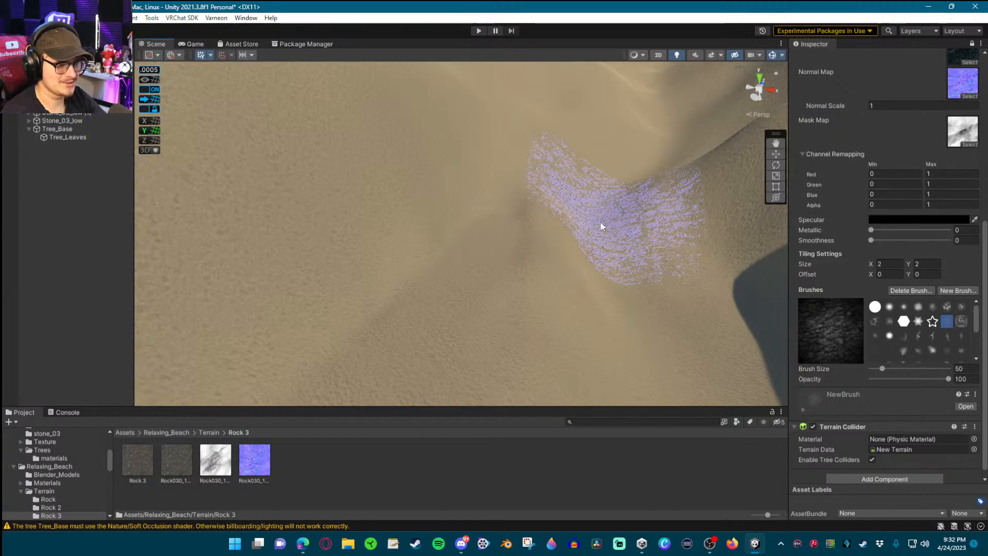
# Examine the Rock 2 terrain layer's settings and the physic materials available for the Terrain Collider
pyautogui.scroll(3, 911, 234)
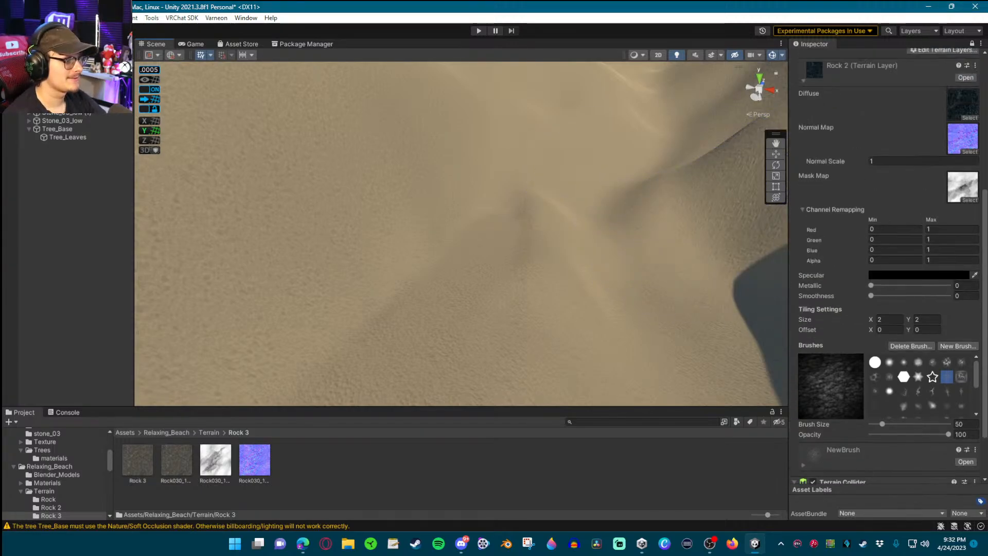
pyautogui.scroll(2, 886, 192)
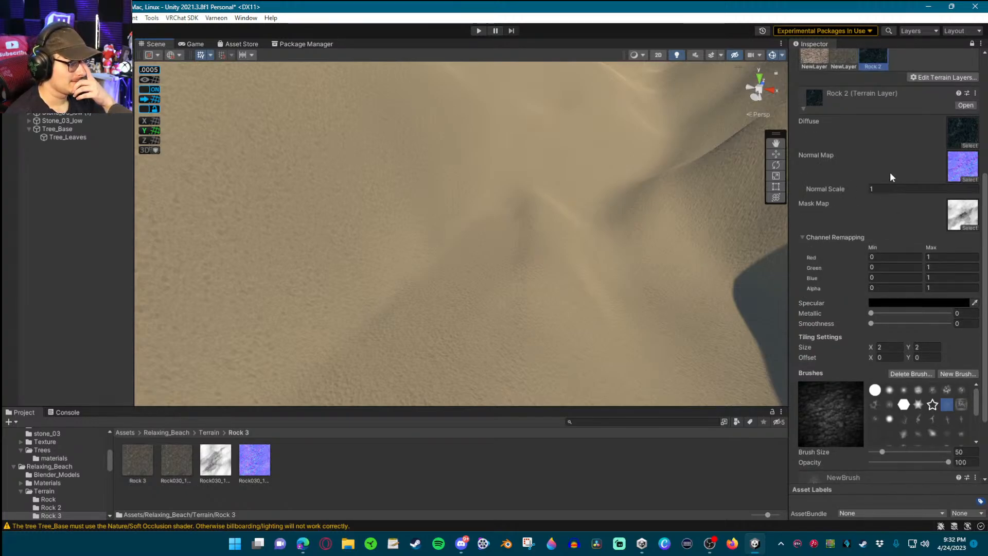
pyautogui.scroll(2, 885, 186)
pyautogui.scroll(-4, 802, 335)
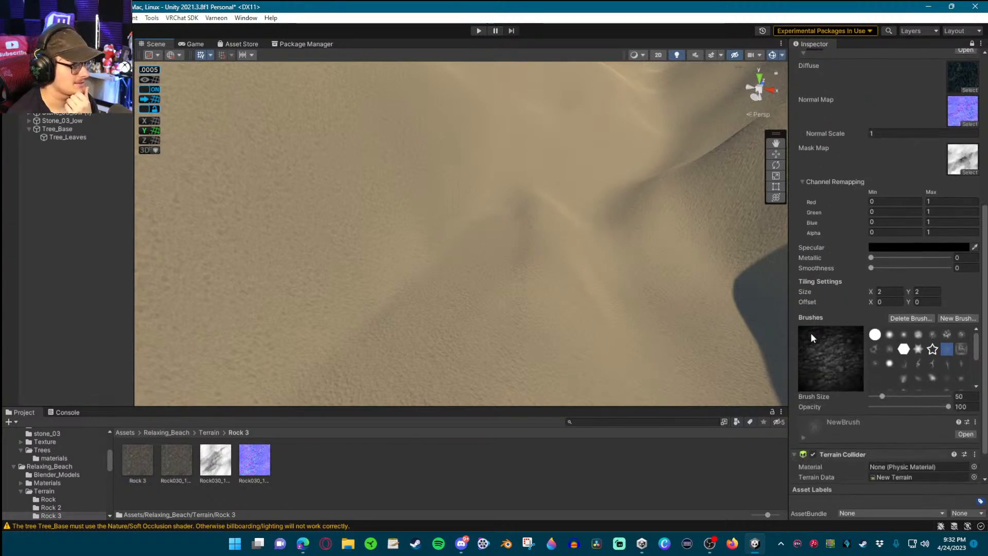
pyautogui.scroll(-2, 810, 332)
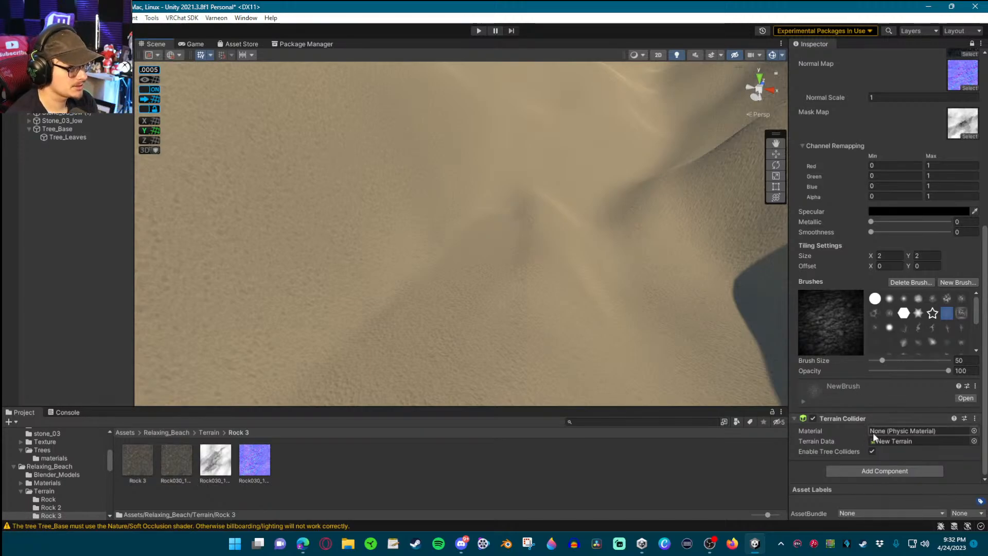
pyautogui.click(973, 431)
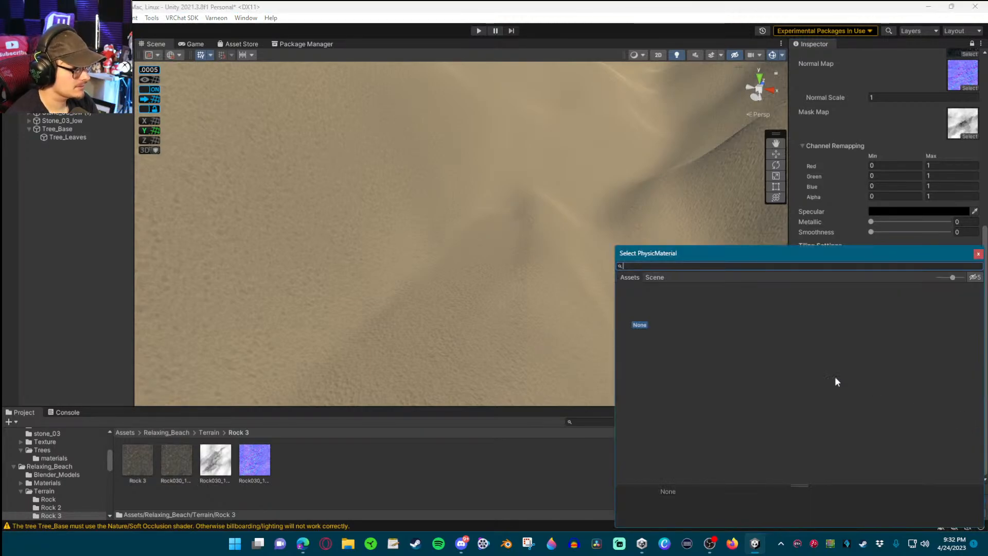
pyautogui.click(978, 254)
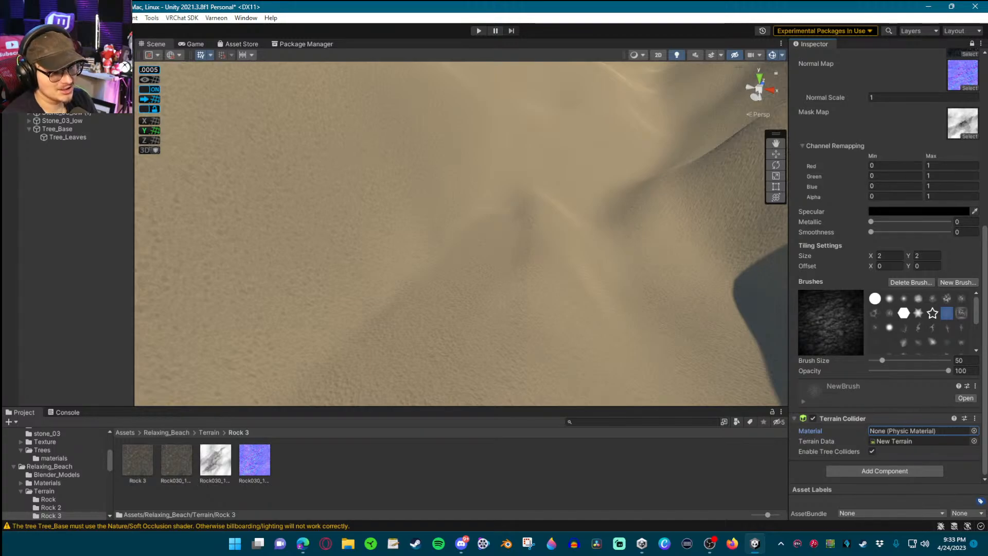
# Try to paint the Rock 2 layer onto the dune slope
pyautogui.moveTo(756, 195)
pyautogui.mouseDown()
pyautogui.moveTo(672, 231)
pyautogui.moveTo(646, 199)
pyautogui.moveTo(647, 226)
pyautogui.mouseUp()
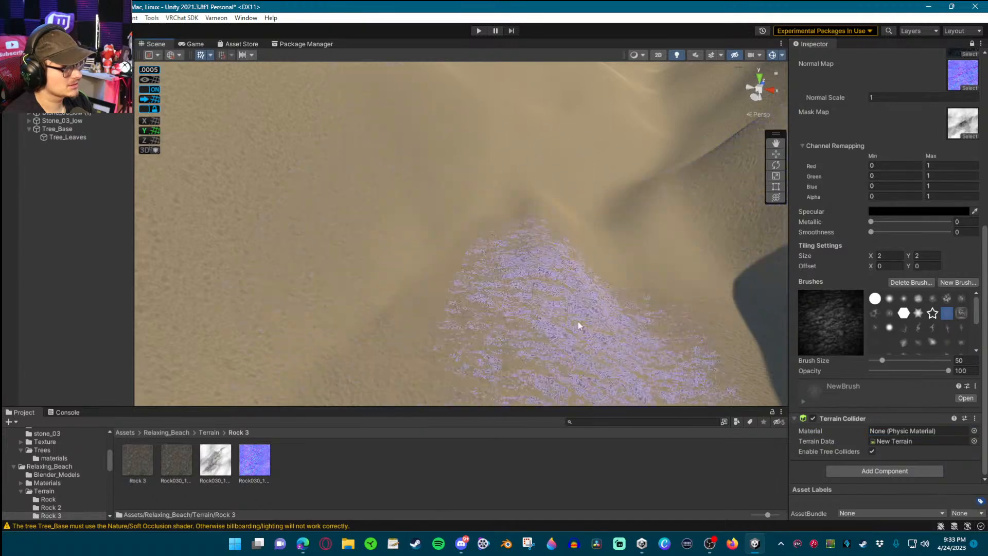
pyautogui.moveTo(571, 255); pyautogui.dragTo(664, 216, button='right')
# Remove all the terrain layers from the terrain: both NewLayer entries and Rock 2
pyautogui.scroll(5, 840, 198)
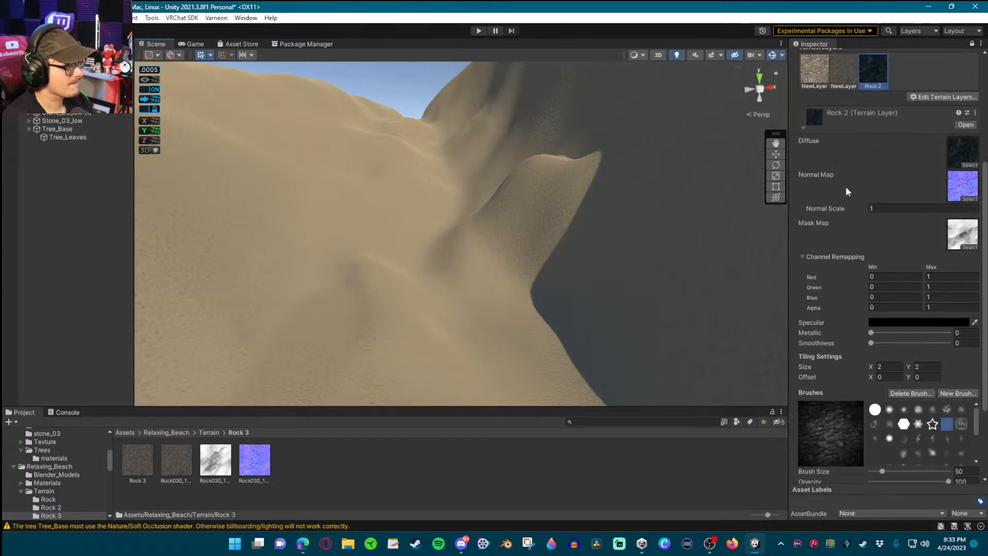
pyautogui.click(853, 94)
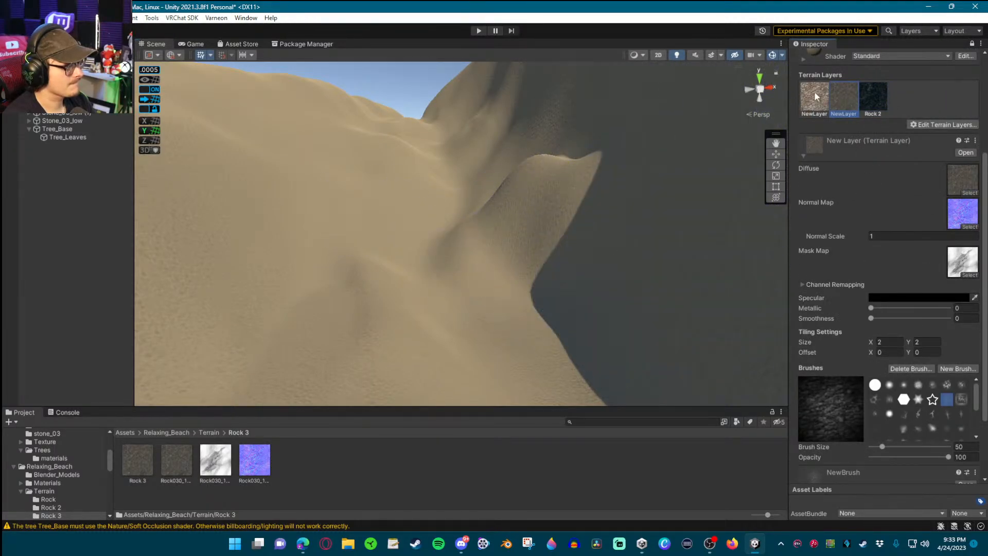
pyautogui.click(800, 98)
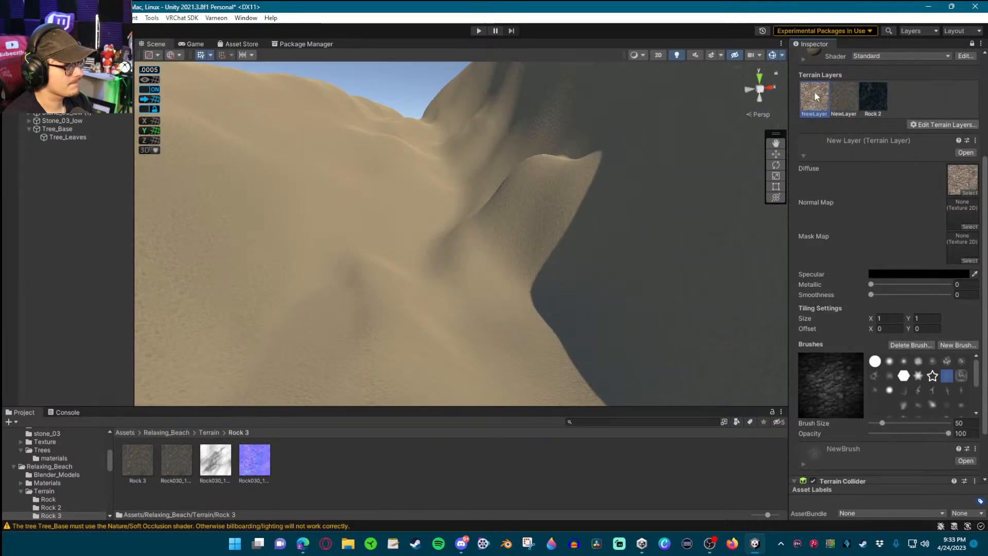
pyautogui.click(934, 125)
pyautogui.click(942, 161)
pyautogui.click(921, 124)
pyautogui.click(934, 160)
pyautogui.click(926, 125)
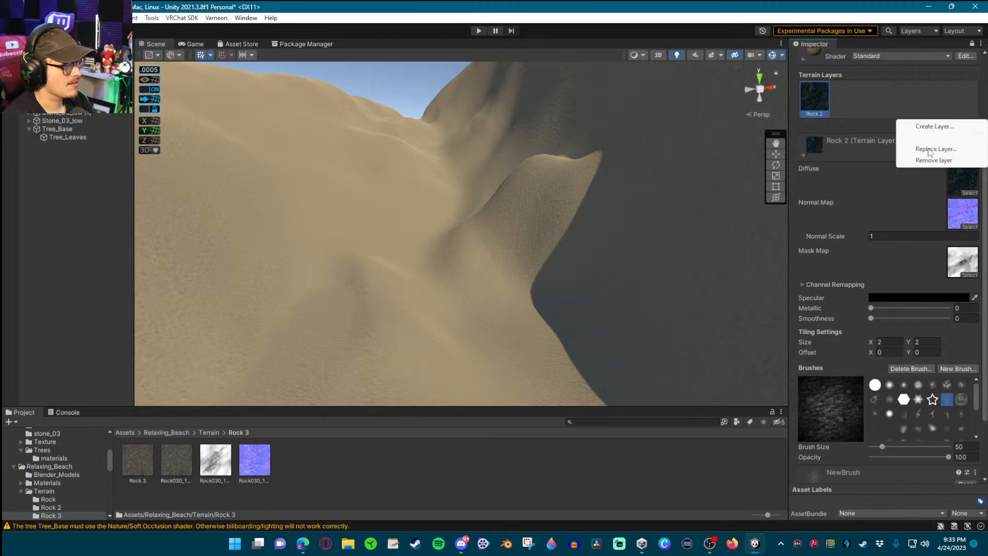
pyautogui.click(908, 158)
pyautogui.moveTo(518, 177); pyautogui.dragTo(417, 223)
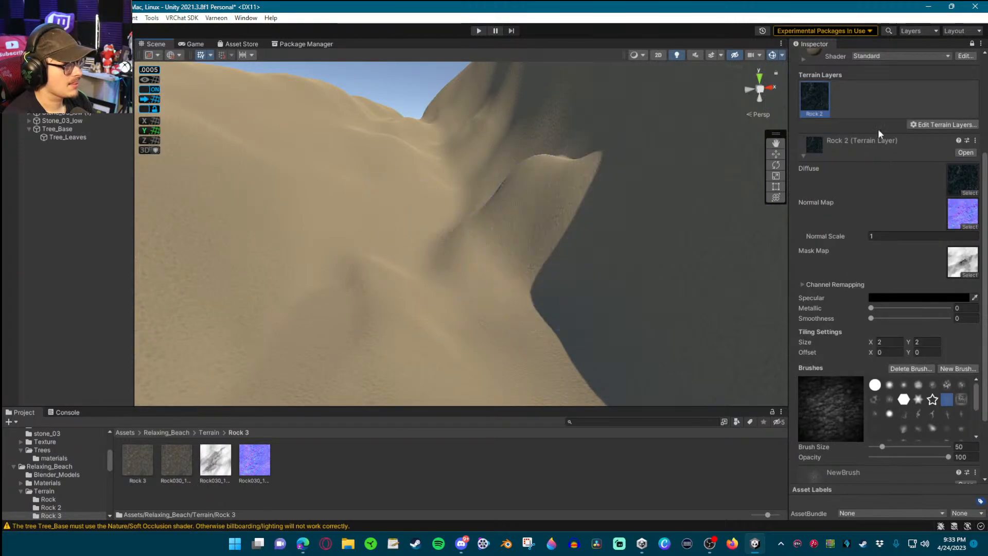
pyautogui.click(926, 124)
pyautogui.click(915, 161)
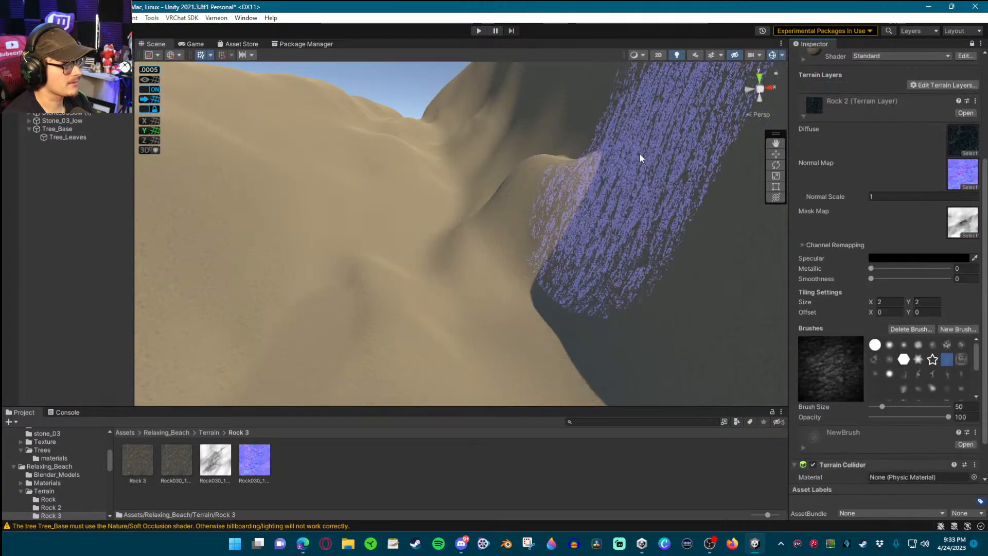
# Add the existing Grass_A_TerrainLayer asset to the terrain's layers
pyautogui.scroll(2, 853, 132)
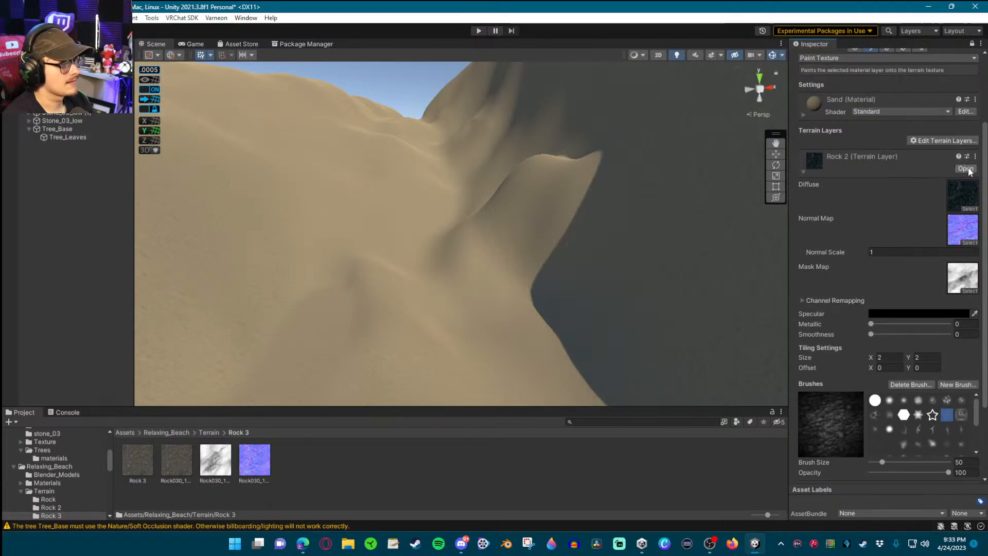
pyautogui.click(942, 140)
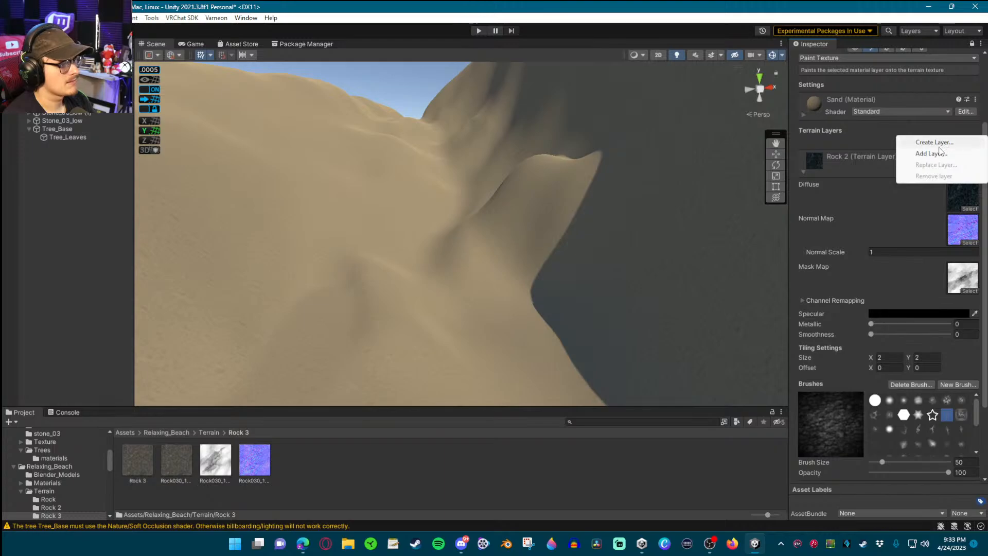
pyautogui.click(932, 154)
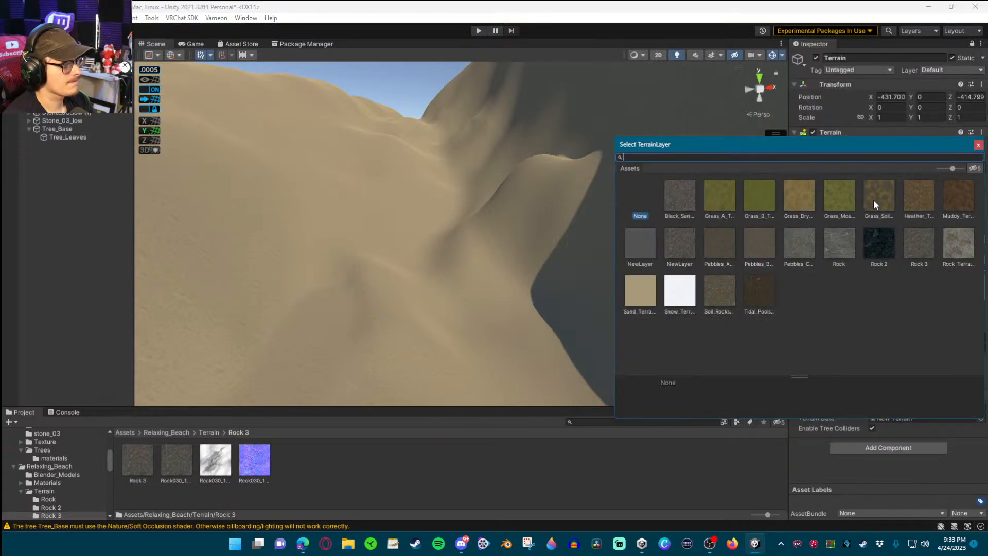
pyautogui.click(723, 203)
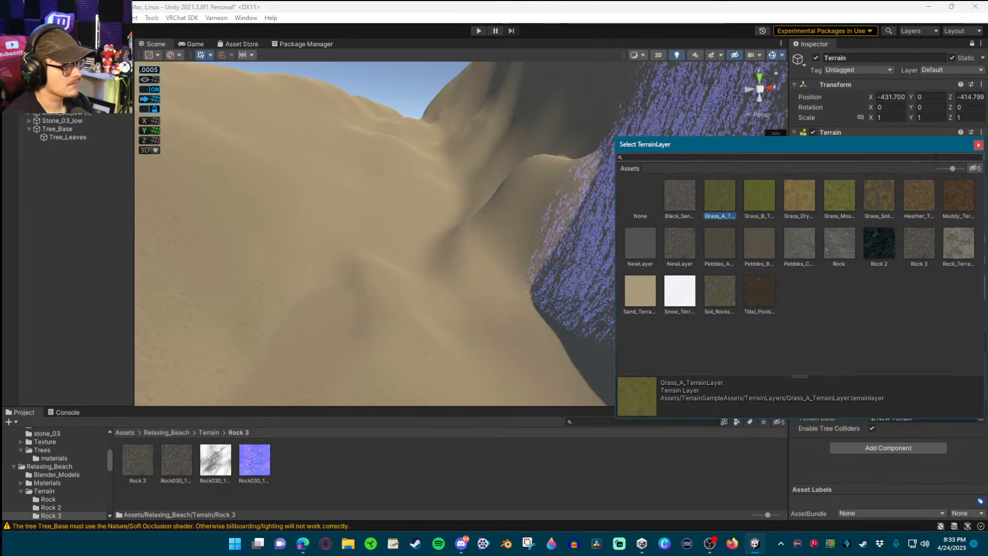
pyautogui.doubleClick(714, 199)
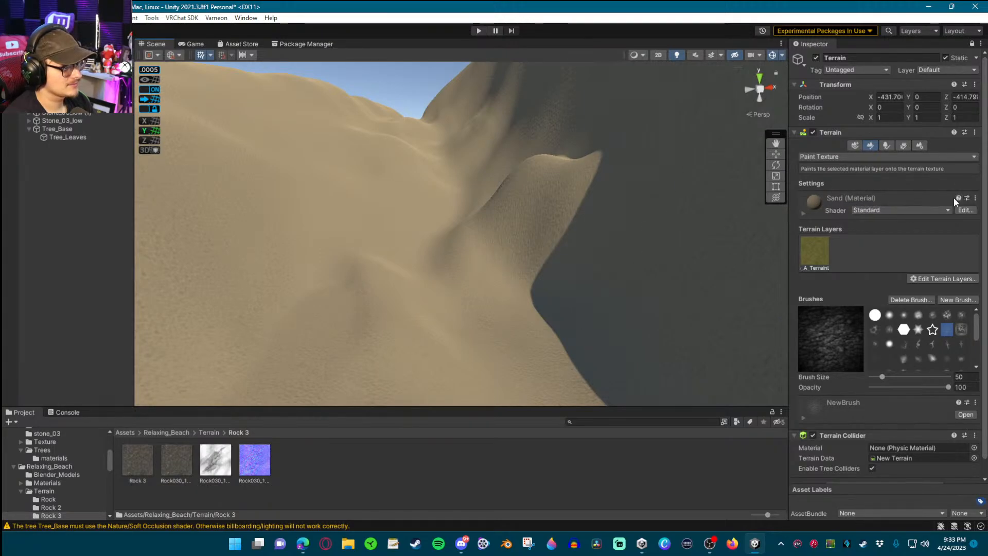
# Reset the terrain's Sand material to its defaults and test the brush on the slope
pyautogui.click(975, 198)
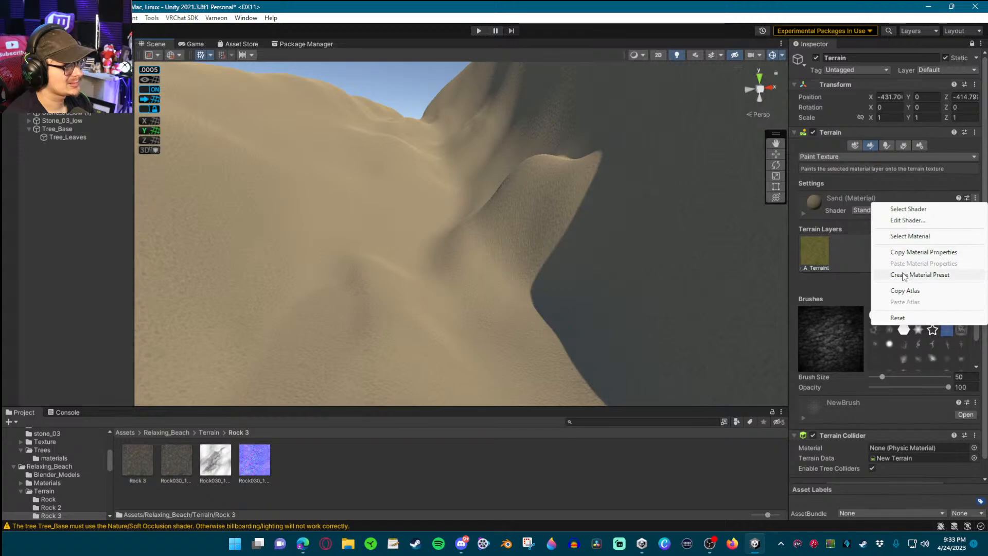
pyautogui.click(804, 213)
pyautogui.click(804, 213)
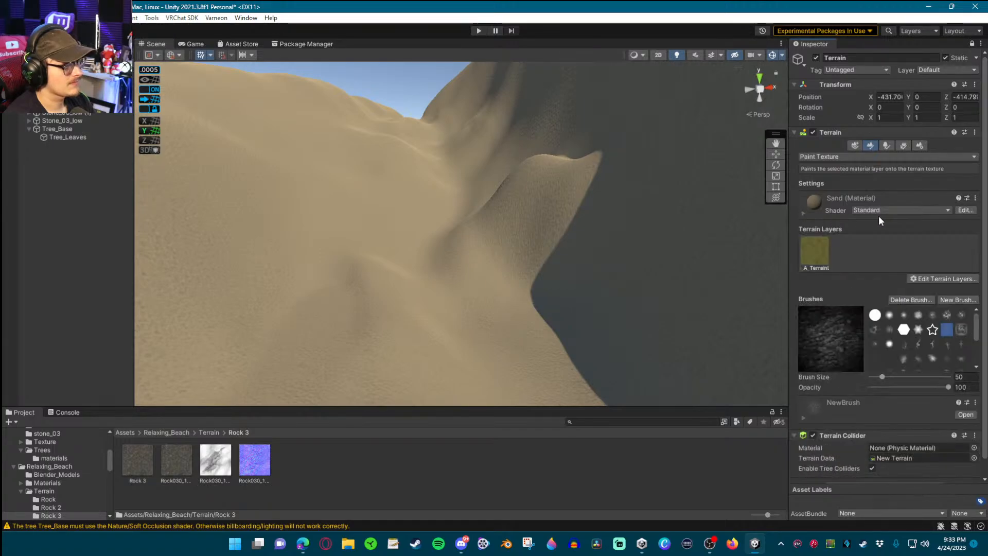
pyautogui.rightClick(949, 203)
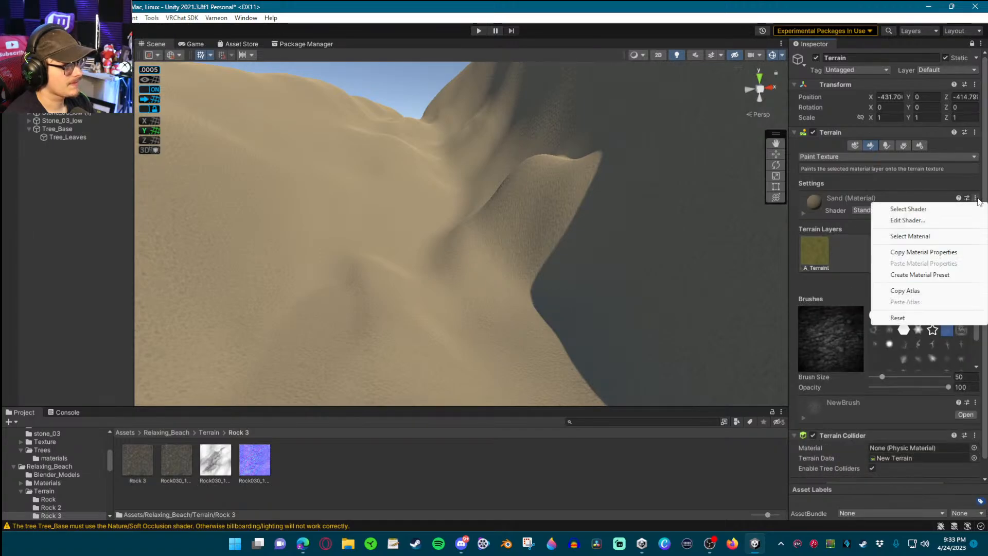
pyautogui.click(897, 318)
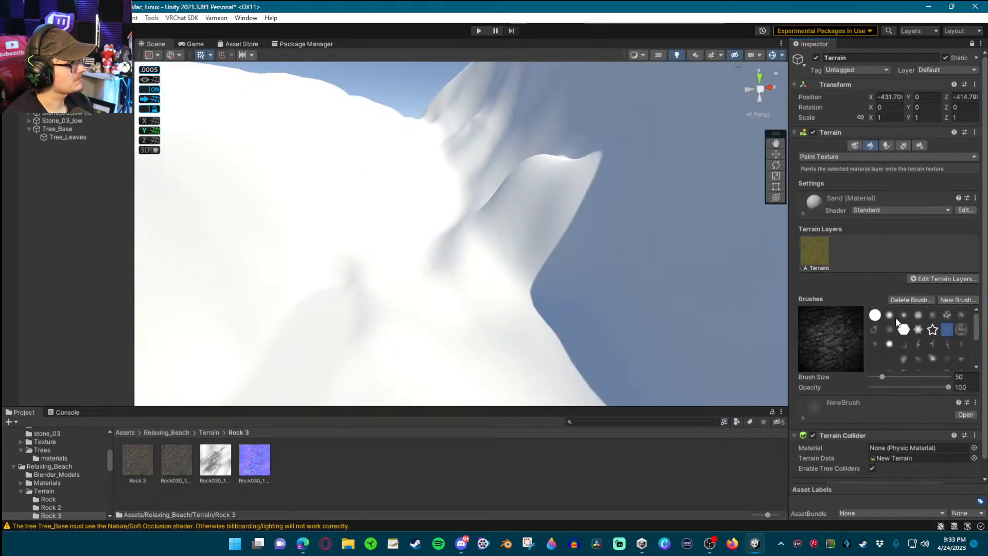
pyautogui.click(522, 252)
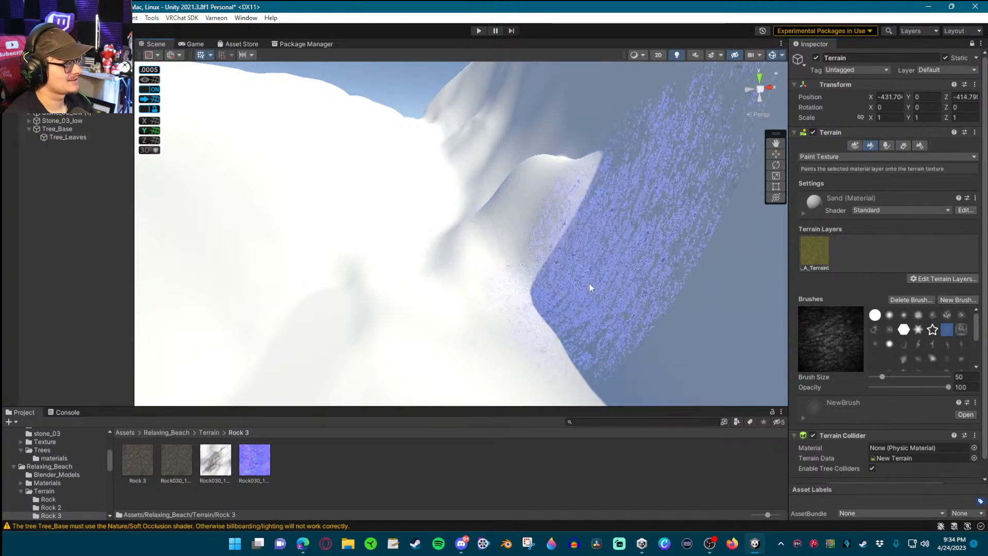
pyautogui.moveTo(492, 221); pyautogui.dragTo(453, 250, button='right')
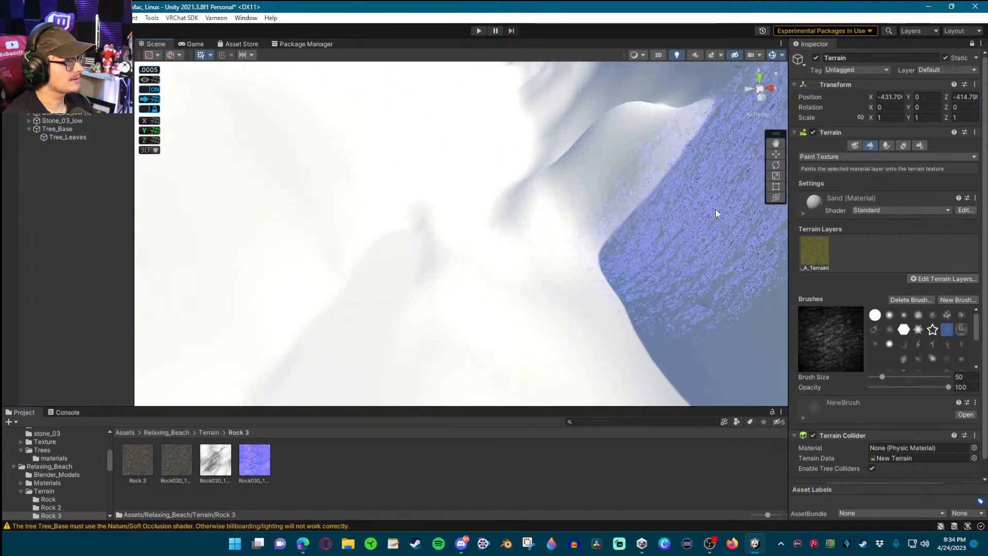
# Undo the Sand material reset and select the Grass_A terrain layer for texture painting
pyautogui.click(810, 245)
pyautogui.moveTo(577, 220)
pyautogui.mouseDown(button='right')
pyautogui.moveTo(493, 156)
pyautogui.moveTo(614, 139)
pyautogui.moveTo(621, 173)
pyautogui.moveTo(601, 172)
pyautogui.mouseUp(button='right')
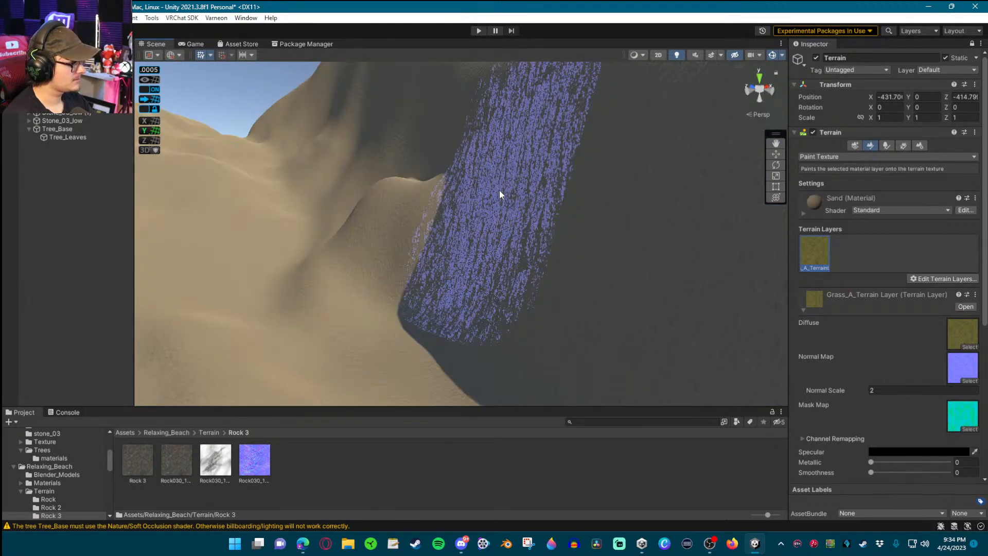
pyautogui.moveTo(499, 189); pyautogui.dragTo(412, 210, button='right')
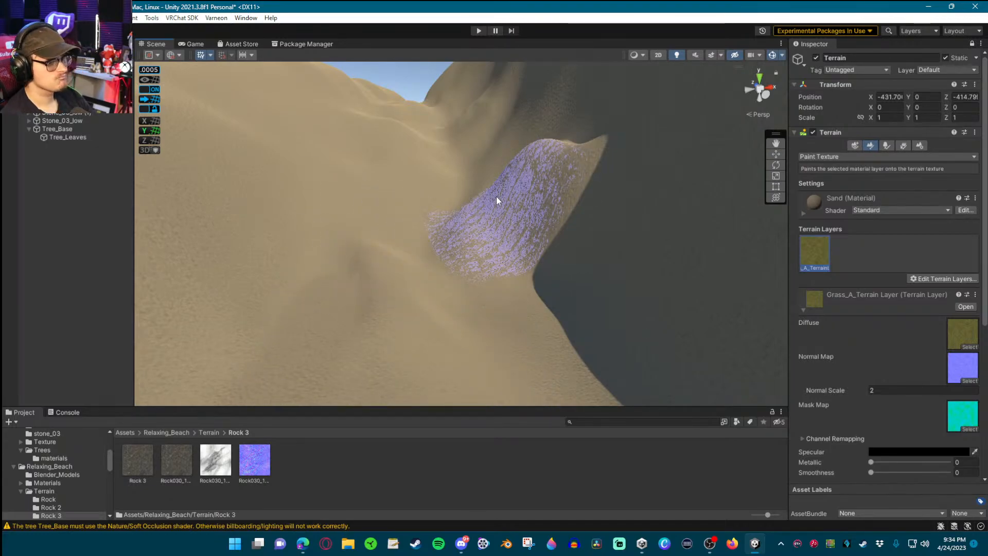
pyautogui.moveTo(510, 210)
pyautogui.mouseDown(button='right')
pyautogui.moveTo(584, 167)
pyautogui.moveTo(476, 164)
pyautogui.moveTo(437, 175)
pyautogui.mouseUp(button='right')
pyautogui.moveTo(510, 190); pyautogui.dragTo(360, 206, button='right')
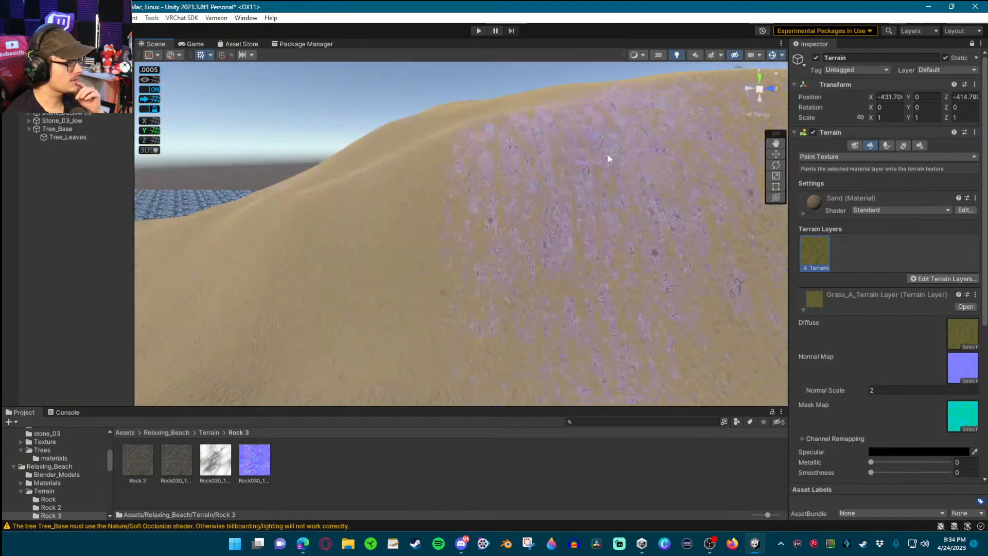
pyautogui.moveTo(369, 180)
pyautogui.mouseDown(button='right')
pyautogui.moveTo(538, 176)
pyautogui.moveTo(637, 192)
pyautogui.moveTo(816, 249)
pyautogui.mouseUp(button='right')
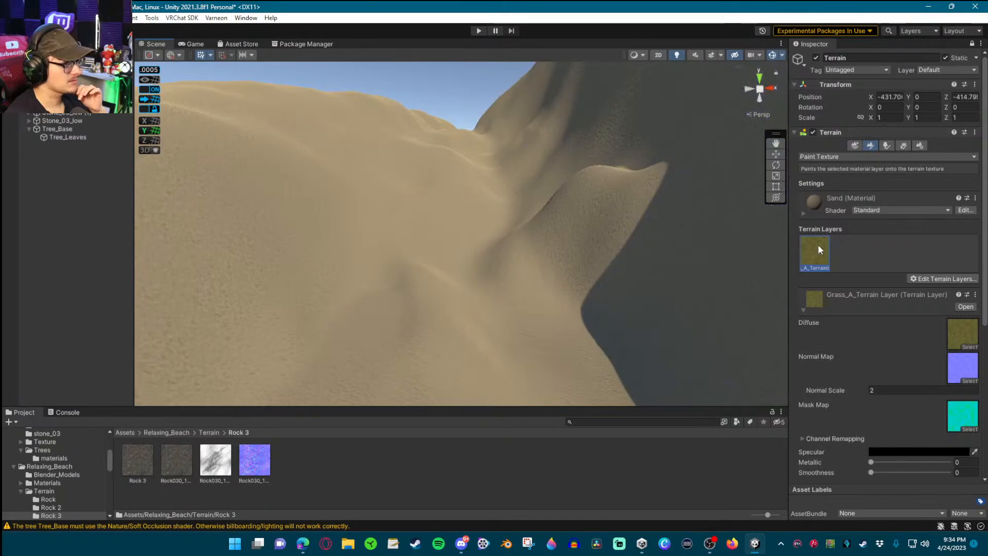
# Create a new material named Rocl in the Relaxing_Beach Terrain folder
pyautogui.click(209, 432)
pyautogui.rightClick(394, 460)
pyautogui.moveTo(433, 188)
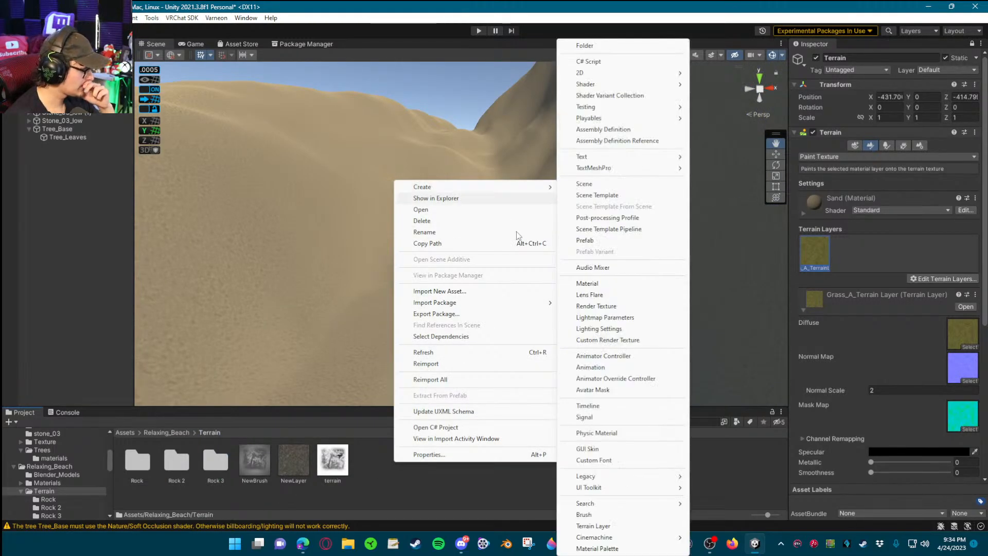
pyautogui.click(576, 294)
pyautogui.write('Roc')
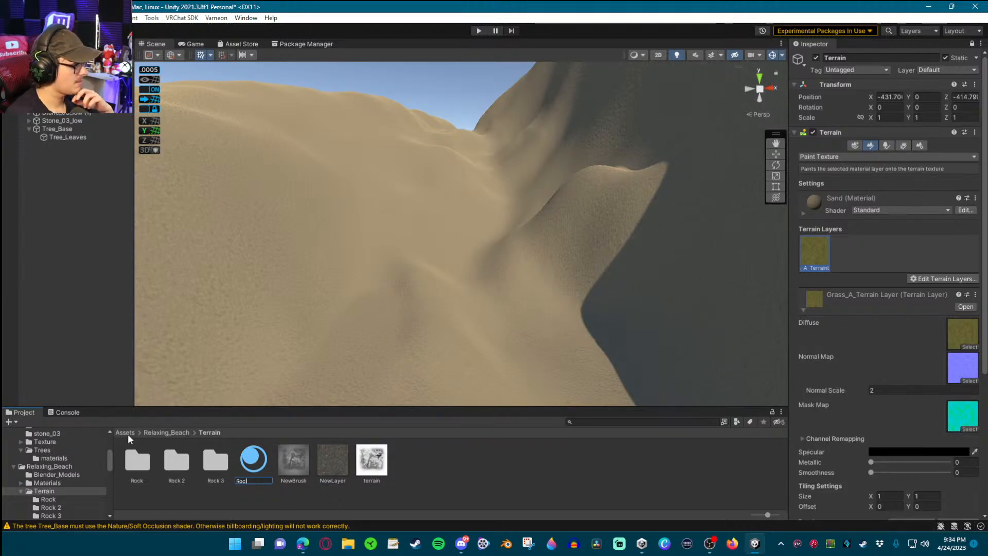
pyautogui.press('Return')
# Delete the Rocl material from the Terrain folder
pyautogui.rightClick(342, 457)
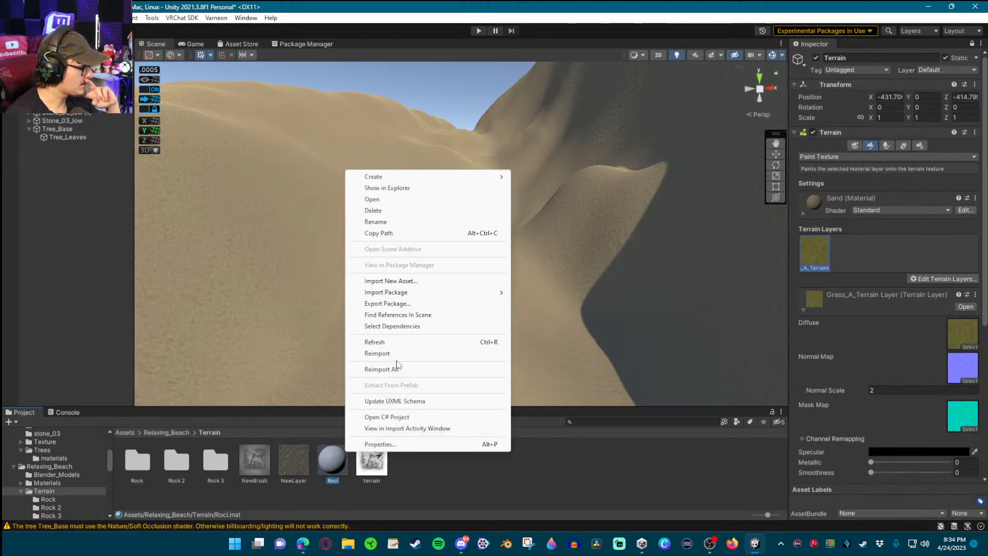
pyautogui.click(380, 210)
pyautogui.click(524, 291)
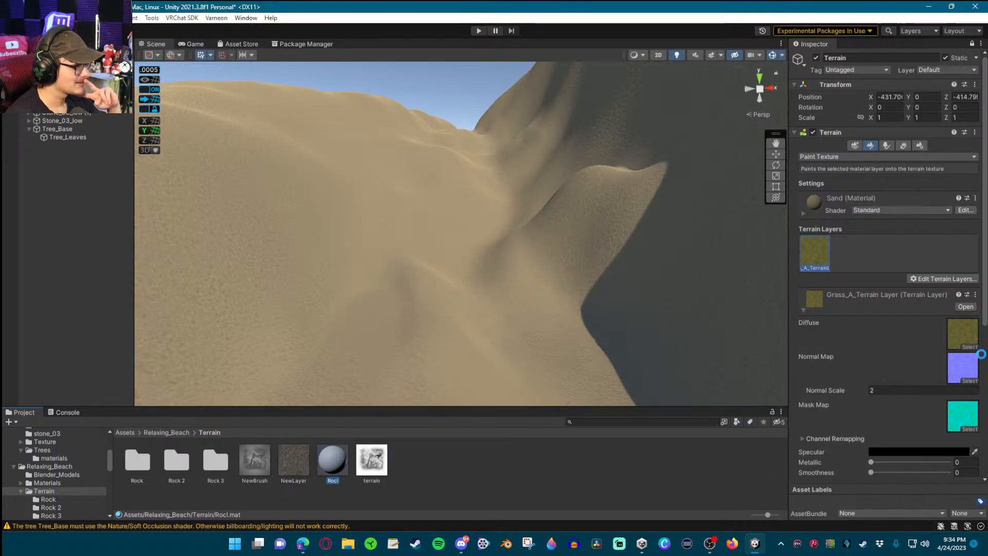
# Change the Sand material's shader to Nature/Terrain/Standard
pyautogui.click(881, 209)
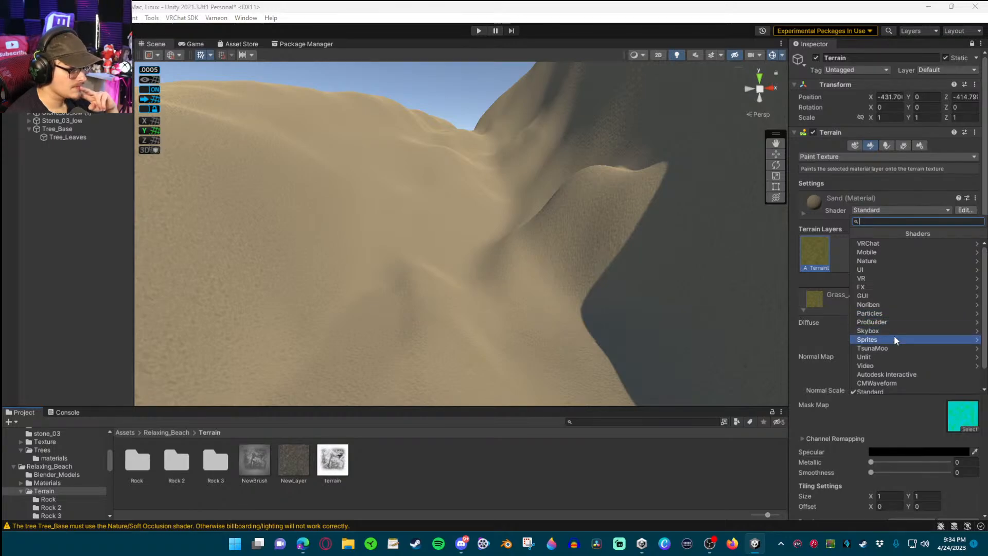
pyautogui.click(881, 261)
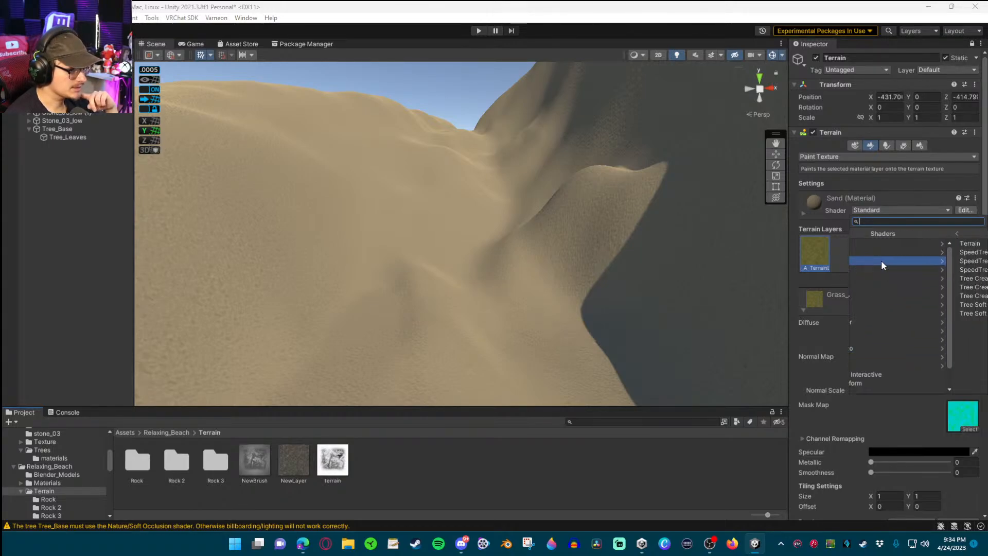
pyautogui.click(894, 244)
pyautogui.click(880, 260)
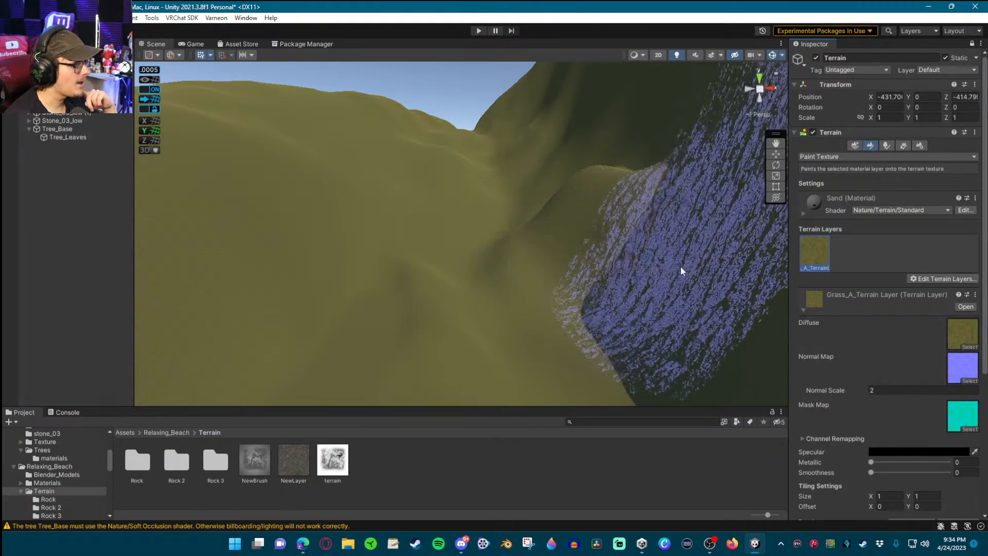
# Add the existing Rock 2 terrain layer to the terrain's layer list
pyautogui.click(930, 279)
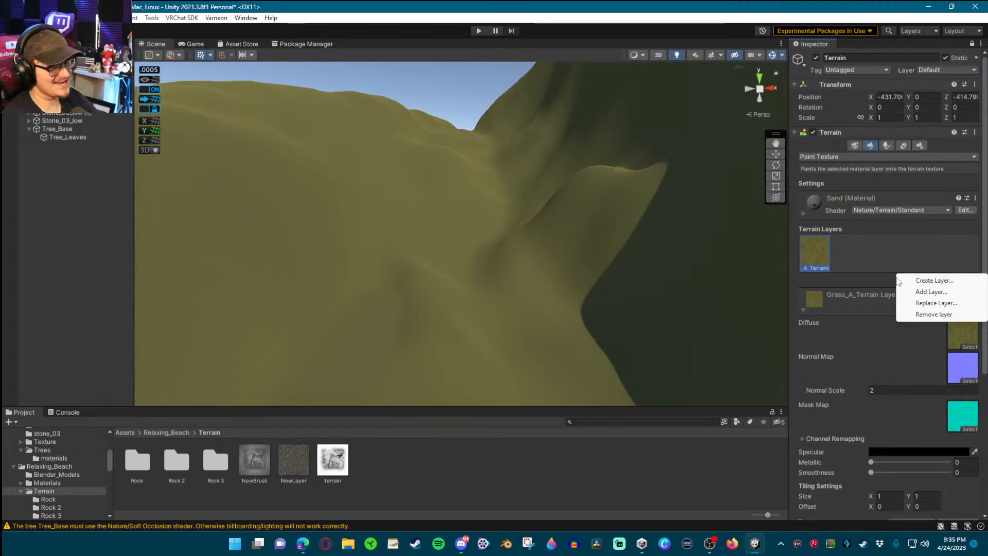
pyautogui.click(933, 291)
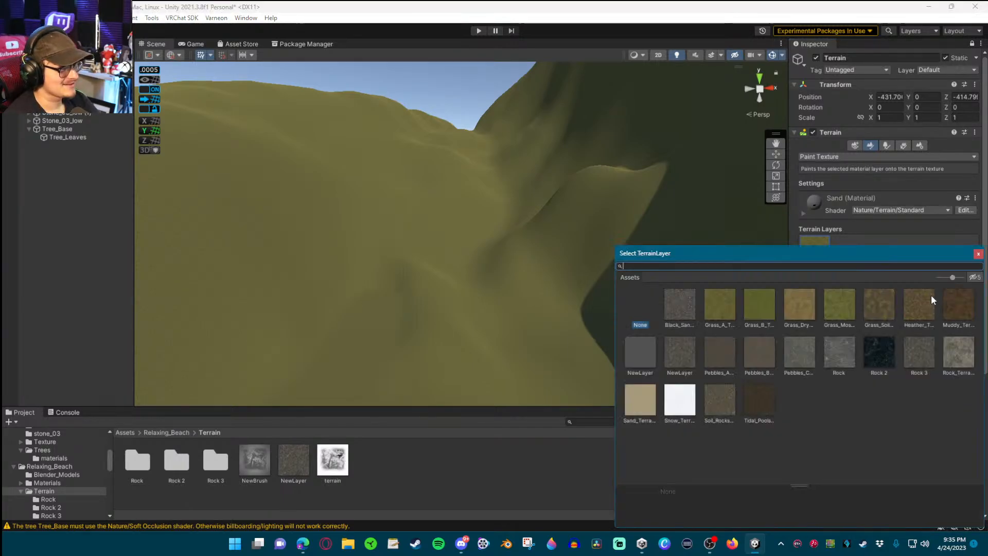
pyautogui.click(881, 355)
pyautogui.doubleClick(880, 355)
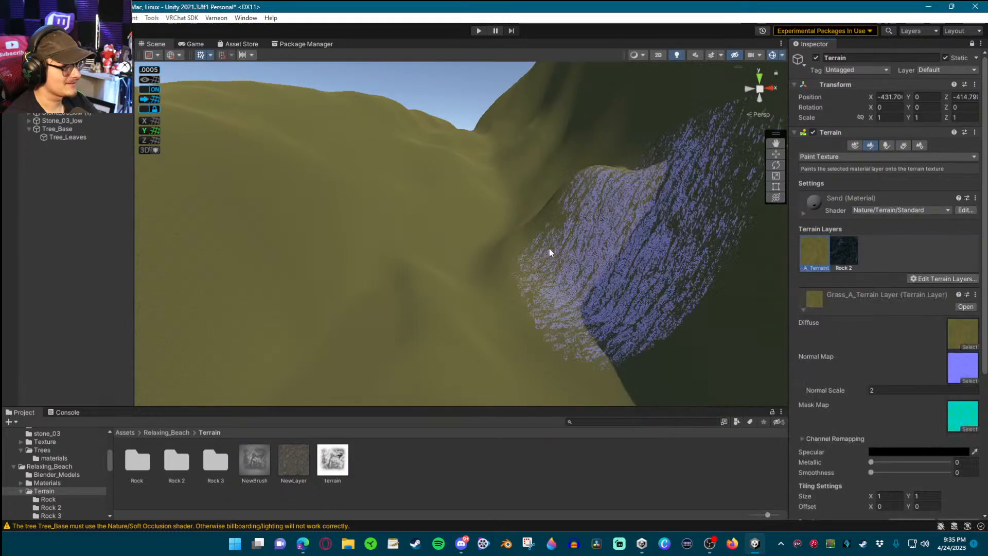
# Paint a test stroke of the Rock 2 layer down the hillside, then undo it
pyautogui.click(843, 252)
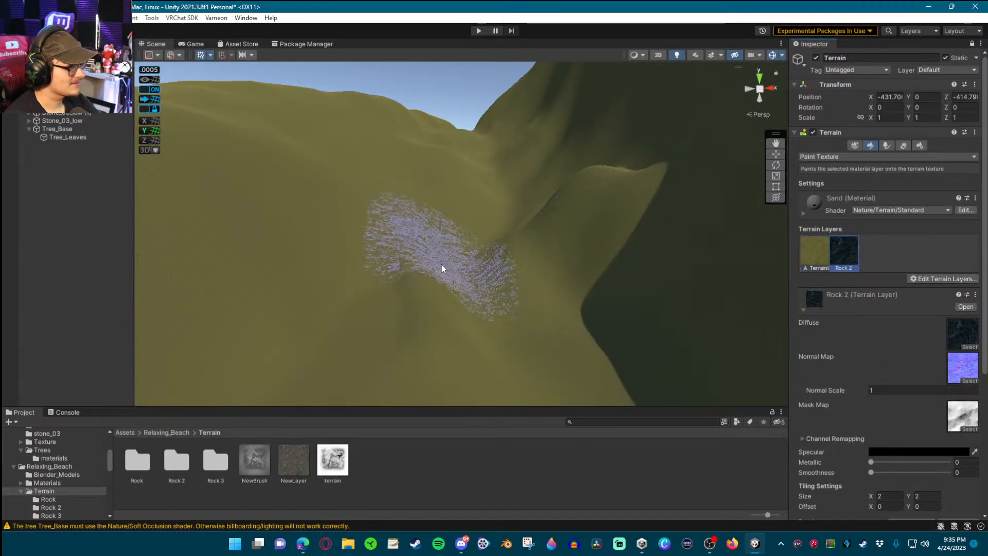
pyautogui.moveTo(441, 267); pyautogui.dragTo(496, 407)
pyautogui.moveTo(497, 409)
pyautogui.mouseDown(button='right')
pyautogui.moveTo(591, 165)
pyautogui.moveTo(580, 280)
pyautogui.moveTo(523, 207)
pyautogui.moveTo(412, 240)
pyautogui.moveTo(335, 240)
pyautogui.moveTo(353, 225)
pyautogui.moveTo(544, 243)
pyautogui.mouseUp(button='right')
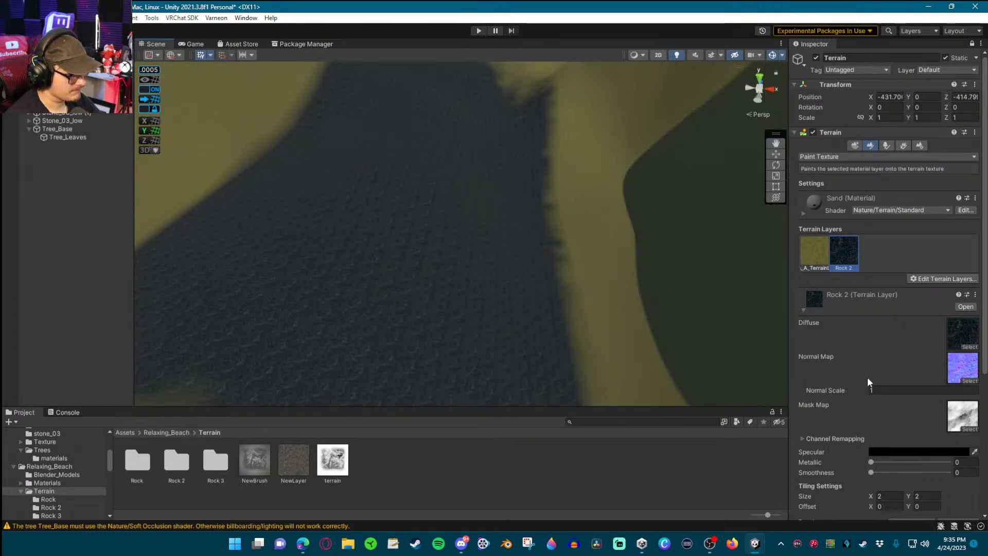
pyautogui.moveTo(617, 237)
pyautogui.mouseDown(button='right')
pyautogui.moveTo(607, 211)
pyautogui.moveTo(606, 221)
pyautogui.moveTo(644, 174)
pyautogui.moveTo(628, 206)
pyautogui.moveTo(549, 181)
pyautogui.moveTo(329, 180)
pyautogui.moveTo(259, 148)
pyautogui.moveTo(272, 116)
pyautogui.moveTo(416, 194)
pyautogui.moveTo(369, 225)
pyautogui.moveTo(363, 218)
pyautogui.moveTo(452, 260)
pyautogui.moveTo(723, 264)
pyautogui.mouseUp(button='right')
pyautogui.hotkey('ctrl', 'z')
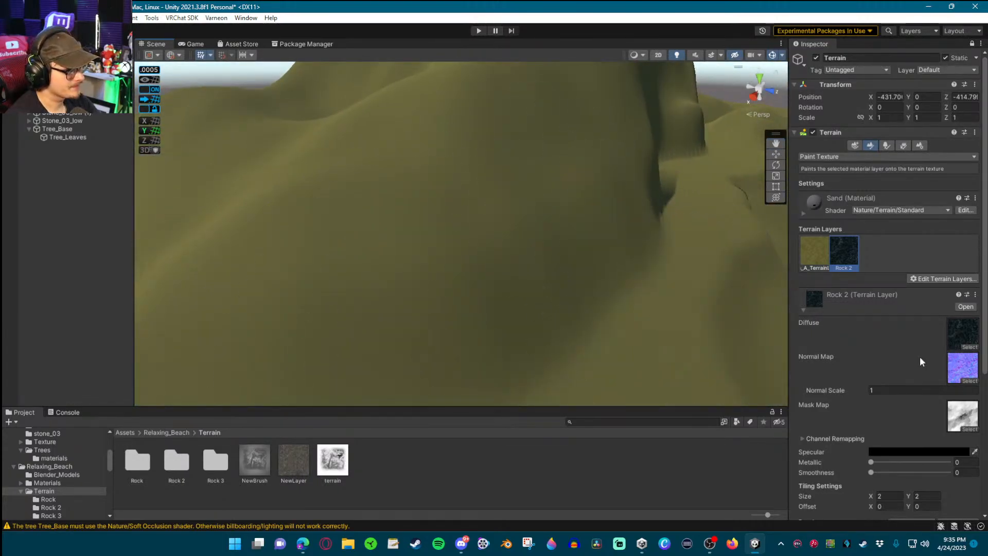
# Set the Grass_A terrain layer's tiling size to 50 in both X and Y
pyautogui.scroll(-3, 869, 446)
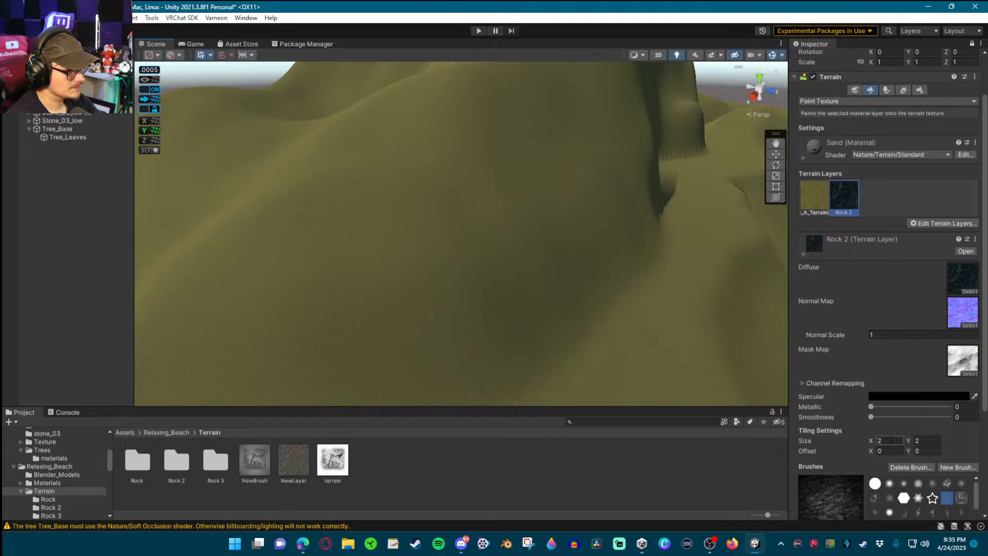
pyautogui.click(813, 195)
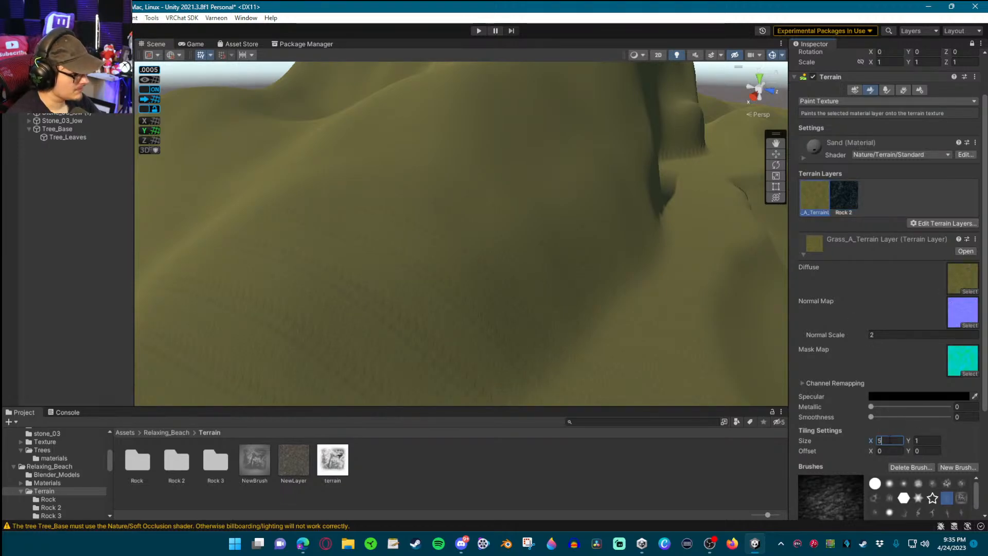
pyautogui.write('5')
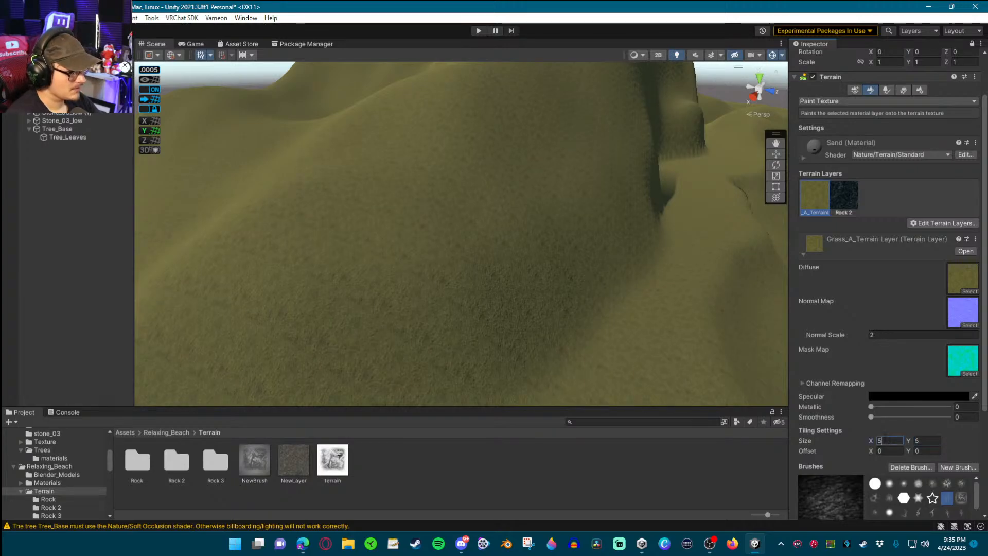
pyautogui.write('0')
pyautogui.press('Tab')
pyautogui.write('50')
pyautogui.moveTo(649, 236); pyautogui.dragTo(611, 209, button='right')
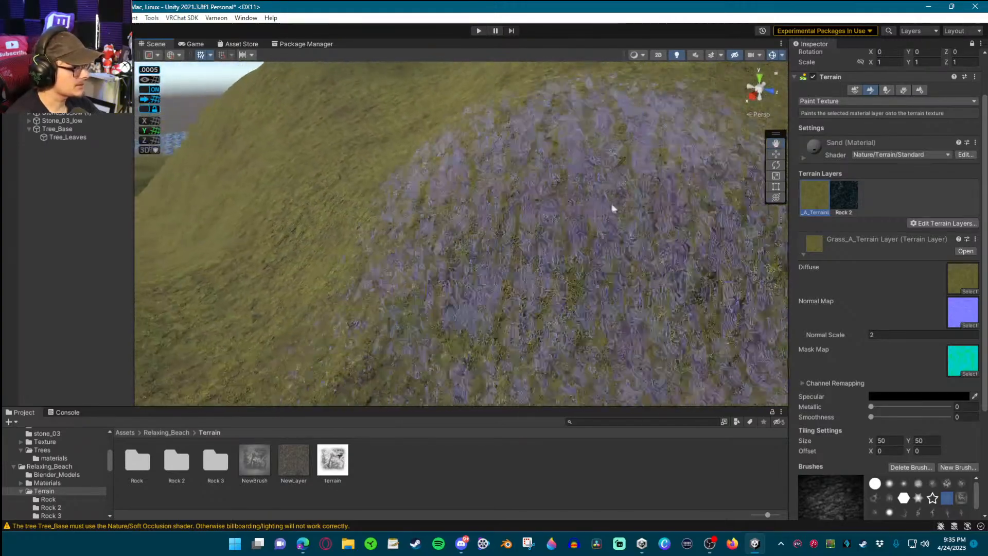
# Set the Rock 2 terrain layer's tiling size to 50 in both X and Y
pyautogui.click(844, 196)
pyautogui.click(886, 441)
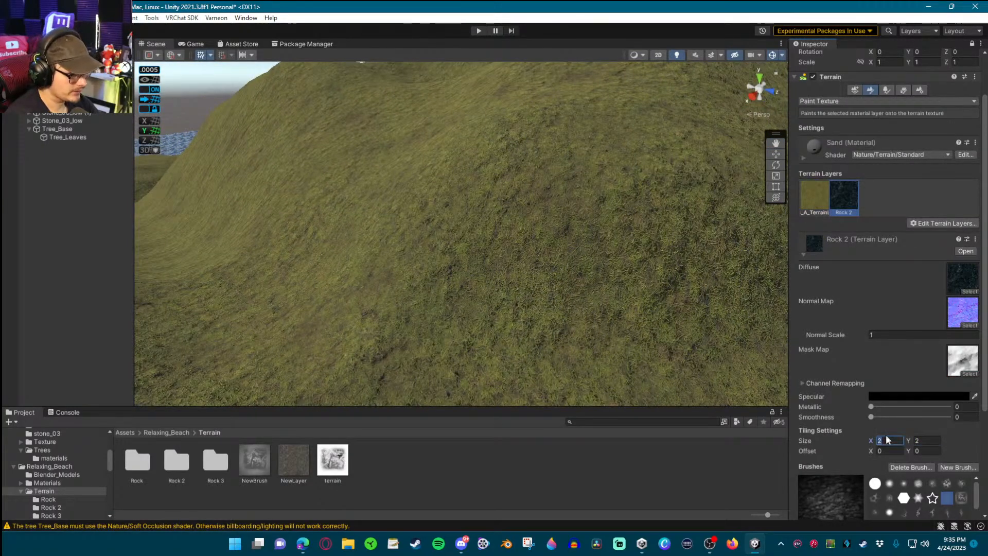
pyautogui.write('50')
pyautogui.moveTo(607, 206); pyautogui.dragTo(581, 189, button='right')
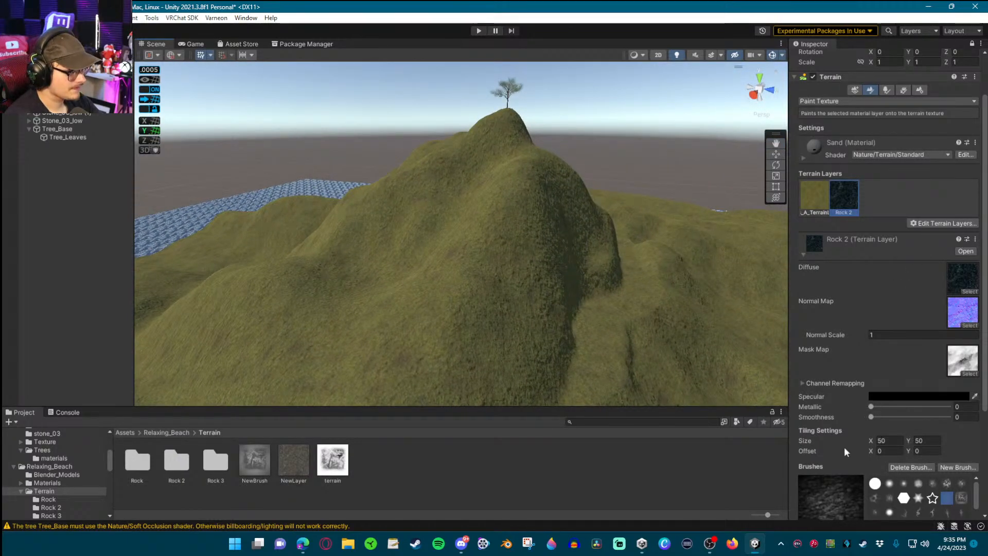
# Lower the brush opacity to 31.2 and paint the Rock 2 layer over the slopes all around the mountain below the tree
pyautogui.scroll(-3, 887, 340)
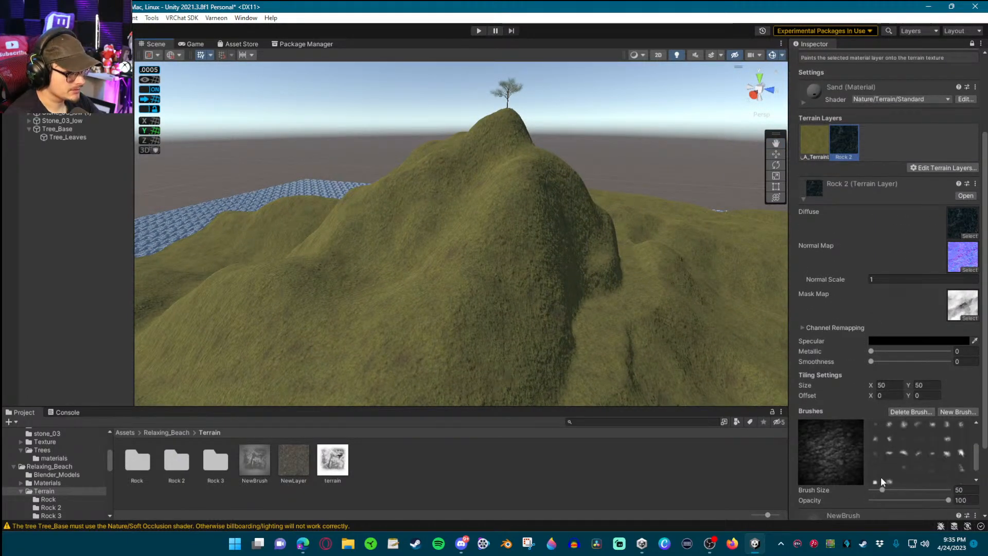
pyautogui.moveTo(906, 498); pyautogui.dragTo(895, 499)
pyautogui.moveTo(509, 216)
pyautogui.mouseDown()
pyautogui.moveTo(504, 245)
pyautogui.moveTo(559, 241)
pyautogui.mouseUp()
pyautogui.moveTo(560, 246)
pyautogui.mouseDown(button='right')
pyautogui.moveTo(709, 249)
pyautogui.moveTo(672, 258)
pyautogui.moveTo(669, 245)
pyautogui.moveTo(573, 245)
pyautogui.moveTo(464, 227)
pyautogui.mouseUp(button='right')
pyautogui.press('w')
pyautogui.press('s')
pyautogui.moveTo(464, 227)
pyautogui.mouseDown()
pyautogui.moveTo(638, 196)
pyautogui.moveTo(356, 205)
pyautogui.mouseUp()
pyautogui.press('a')
pyautogui.moveTo(357, 206); pyautogui.dragTo(606, 218, button='right')
pyautogui.press('s')
pyautogui.moveTo(605, 218); pyautogui.dragTo(456, 214)
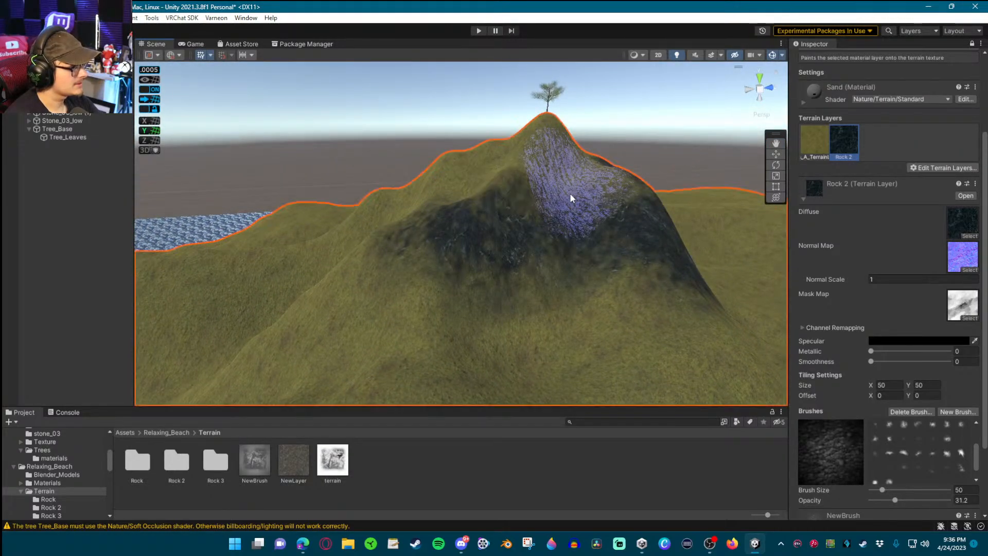
pyautogui.moveTo(488, 248)
pyautogui.mouseDown(button='right')
pyautogui.moveTo(540, 260)
pyautogui.moveTo(736, 248)
pyautogui.mouseUp(button='right')
pyautogui.moveTo(494, 202)
pyautogui.mouseDown()
pyautogui.moveTo(523, 165)
pyautogui.moveTo(545, 205)
pyautogui.moveTo(438, 263)
pyautogui.mouseUp()
pyautogui.moveTo(438, 263)
pyautogui.mouseDown(button='right')
pyautogui.moveTo(609, 258)
pyautogui.moveTo(562, 202)
pyautogui.moveTo(411, 226)
pyautogui.mouseUp(button='right')
pyautogui.moveTo(411, 226)
pyautogui.mouseDown()
pyautogui.moveTo(343, 180)
pyautogui.moveTo(384, 196)
pyautogui.mouseUp()
pyautogui.moveTo(385, 196)
pyautogui.mouseDown(button='right')
pyautogui.moveTo(326, 254)
pyautogui.moveTo(514, 234)
pyautogui.moveTo(591, 242)
pyautogui.moveTo(445, 254)
pyautogui.moveTo(543, 270)
pyautogui.moveTo(536, 279)
pyautogui.mouseUp(button='right')
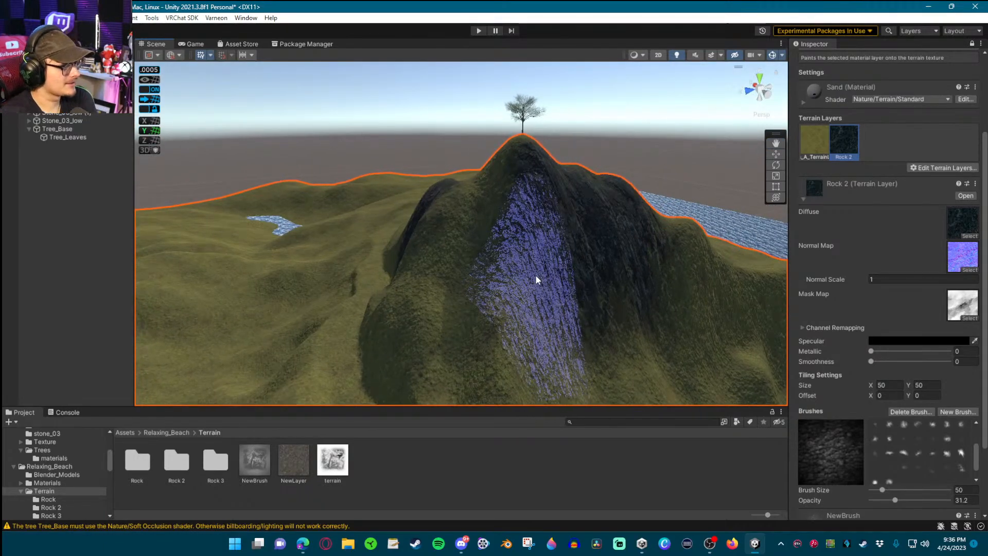
# Add the existing Rock 3 terrain layer and paint the mountain's slope with it
pyautogui.click(933, 166)
pyautogui.click(936, 181)
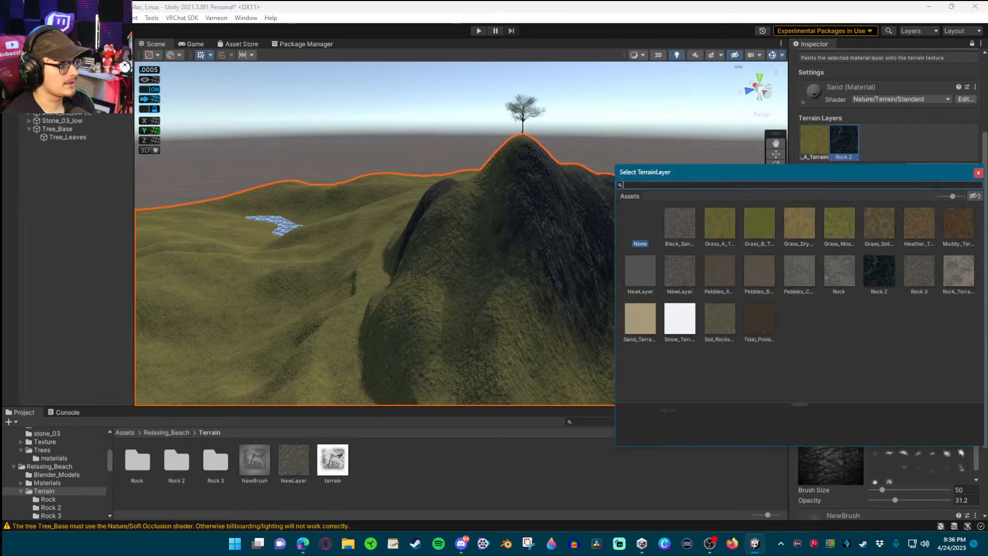
pyautogui.doubleClick(916, 271)
pyautogui.moveTo(571, 170)
pyautogui.mouseDown()
pyautogui.moveTo(526, 230)
pyautogui.moveTo(580, 246)
pyautogui.mouseUp()
pyautogui.click(869, 149)
pyautogui.moveTo(573, 234)
pyautogui.mouseDown(button='right')
pyautogui.moveTo(542, 234)
pyautogui.moveTo(566, 224)
pyautogui.moveTo(678, 256)
pyautogui.moveTo(486, 251)
pyautogui.moveTo(503, 235)
pyautogui.moveTo(360, 239)
pyautogui.moveTo(523, 254)
pyautogui.moveTo(579, 236)
pyautogui.mouseUp(button='right')
pyautogui.press('a')
pyautogui.press('w')
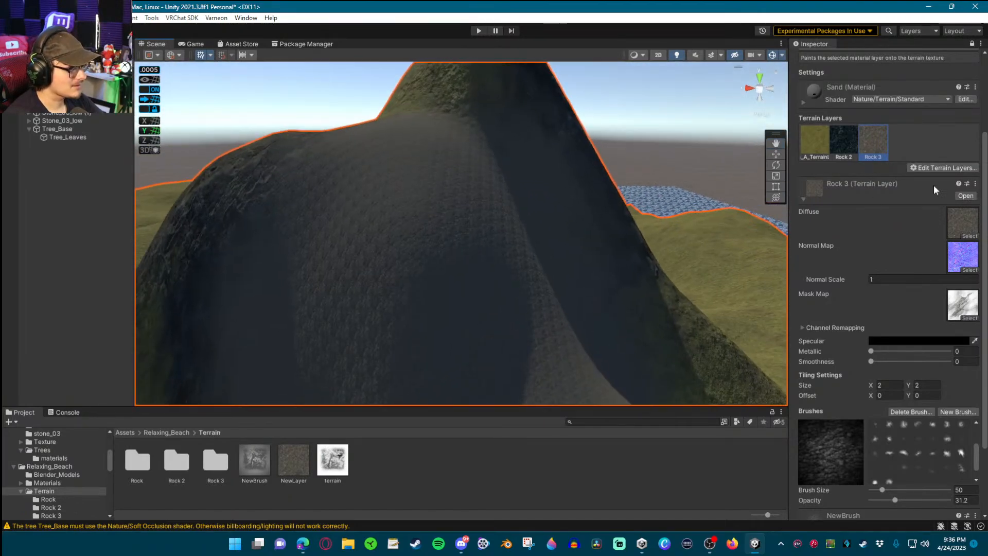
# Set the Rock 3 terrain layer's tiling size to 50 in both X and Y
pyautogui.write('50')
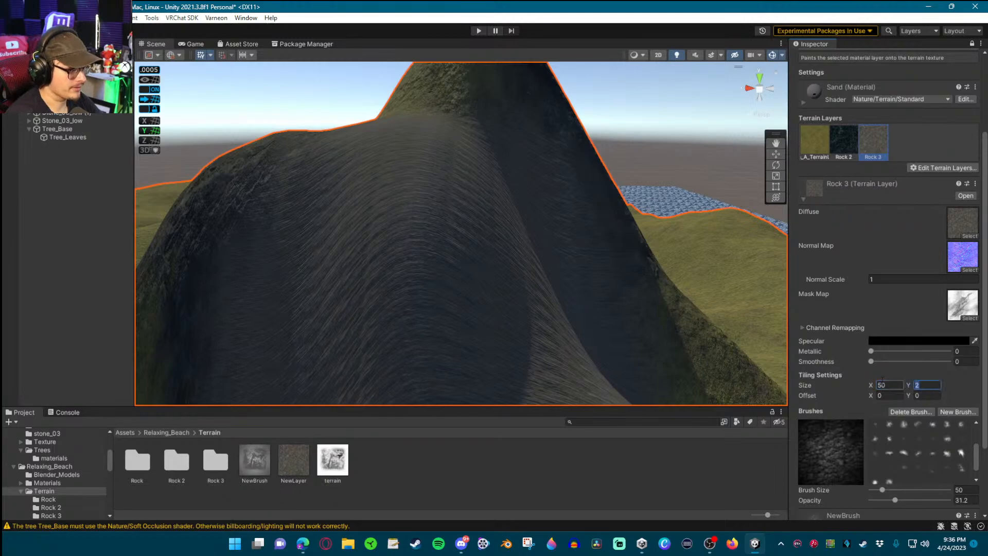
pyautogui.press('Tab')
pyautogui.write('50')
pyautogui.moveTo(453, 247)
pyautogui.mouseDown(button='right')
pyautogui.moveTo(405, 223)
pyautogui.moveTo(470, 250)
pyautogui.moveTo(531, 232)
pyautogui.moveTo(486, 195)
pyautogui.moveTo(613, 244)
pyautogui.moveTo(479, 256)
pyautogui.moveTo(377, 311)
pyautogui.moveTo(282, 300)
pyautogui.moveTo(664, 279)
pyautogui.moveTo(545, 291)
pyautogui.moveTo(533, 276)
pyautogui.moveTo(668, 270)
pyautogui.moveTo(476, 214)
pyautogui.moveTo(275, 200)
pyautogui.moveTo(370, 194)
pyautogui.moveTo(388, 157)
pyautogui.mouseUp(button='right')
pyautogui.press('s')
pyautogui.press('w')
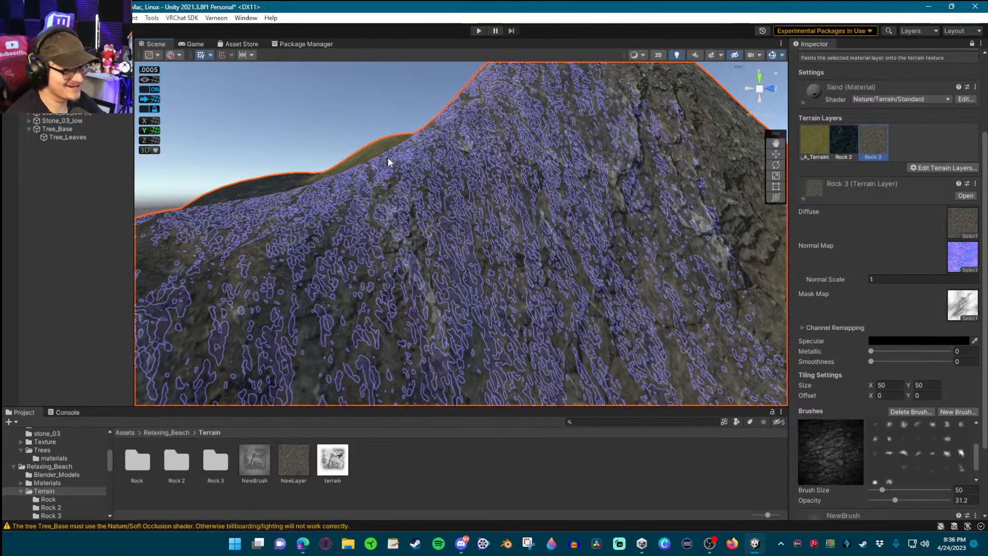
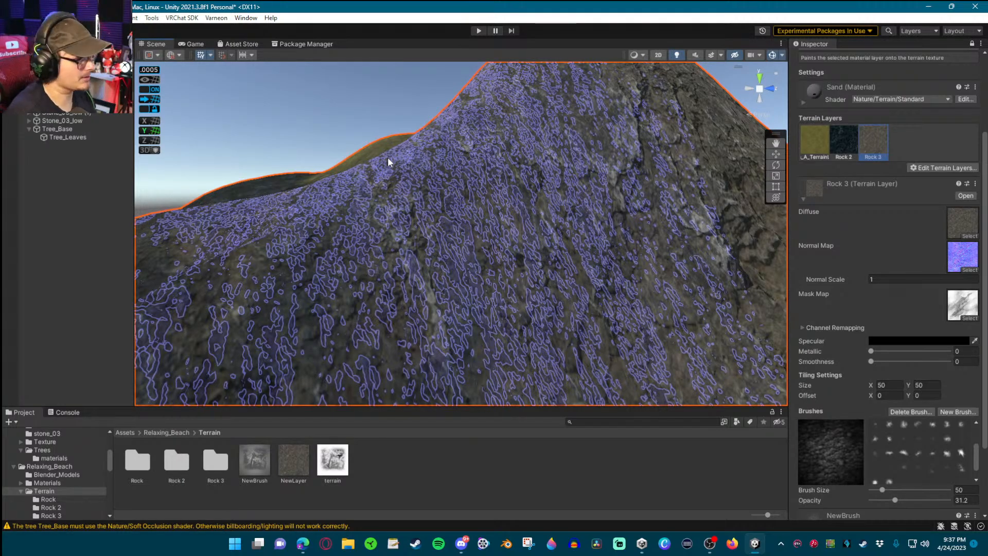
# Paint Rock 3 over part of the dark rock on the mountain's side
pyautogui.moveTo(462, 184)
pyautogui.mouseDown(button='right')
pyautogui.moveTo(408, 181)
pyautogui.moveTo(346, 202)
pyautogui.moveTo(108, 208)
pyautogui.moveTo(73, 231)
pyautogui.moveTo(536, 165)
pyautogui.moveTo(560, 150)
pyautogui.moveTo(518, 151)
pyautogui.moveTo(516, 109)
pyautogui.moveTo(505, 223)
pyautogui.moveTo(513, 183)
pyautogui.moveTo(395, 216)
pyautogui.moveTo(468, 184)
pyautogui.mouseUp(button='right')
pyautogui.press('w')
pyautogui.click(468, 185)
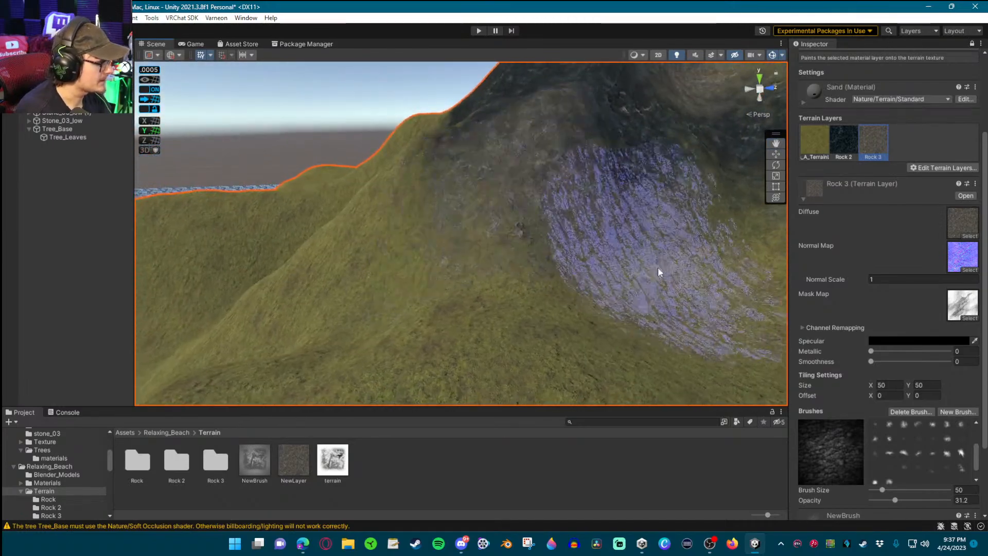
# Switch to the Terrainstamp_Mountain02_Brush at brush size 13 and paint small Rock 3 patches into the mountain's dark rock areas
pyautogui.moveTo(658, 270); pyautogui.dragTo(606, 222, button='right')
pyautogui.moveTo(881, 490); pyautogui.dragTo(876, 490)
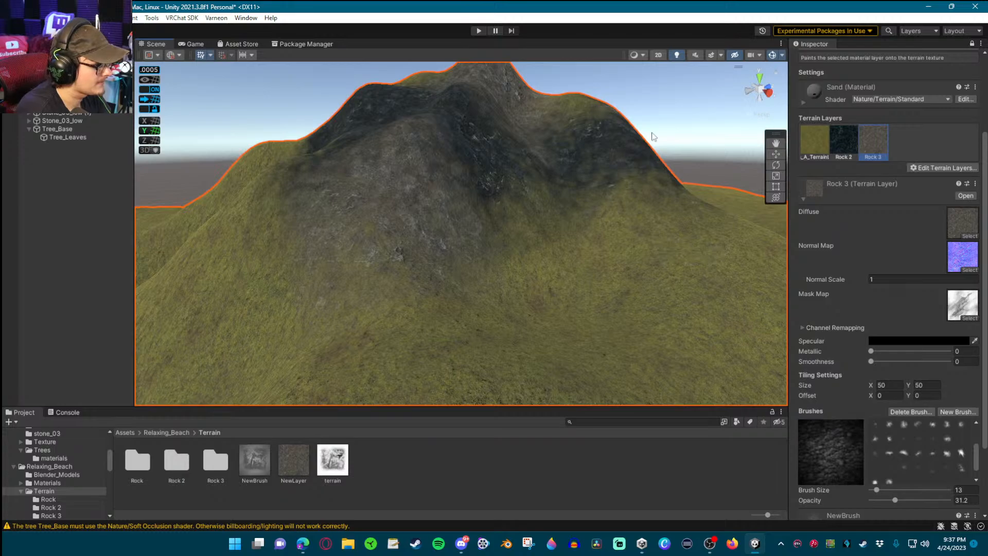
pyautogui.moveTo(749, 226)
pyautogui.mouseDown(button='right')
pyautogui.moveTo(587, 236)
pyautogui.moveTo(538, 209)
pyautogui.moveTo(512, 211)
pyautogui.moveTo(545, 216)
pyautogui.mouseUp(button='right')
pyautogui.moveTo(609, 223)
pyautogui.mouseDown(button='right')
pyautogui.moveTo(661, 223)
pyautogui.moveTo(638, 221)
pyautogui.mouseUp(button='right')
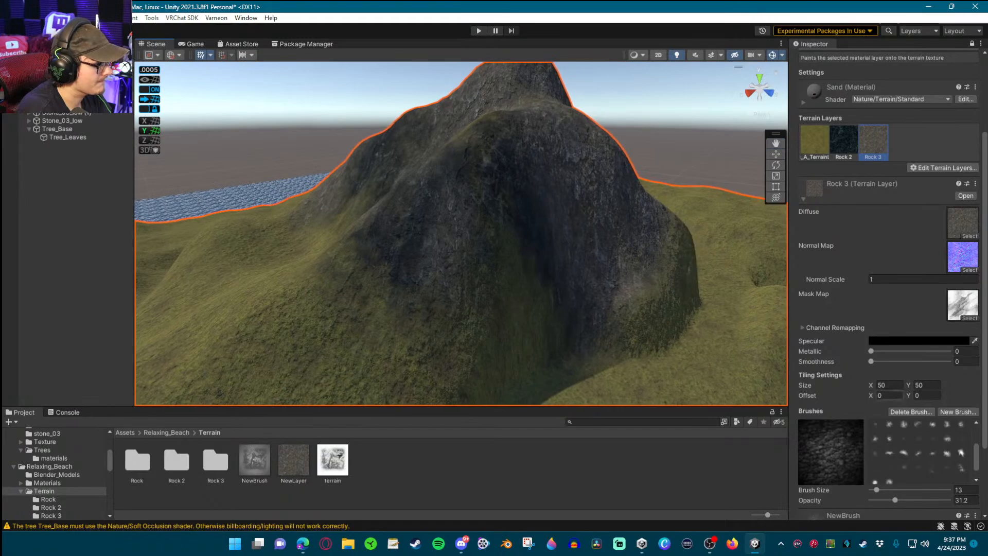
pyautogui.click(904, 425)
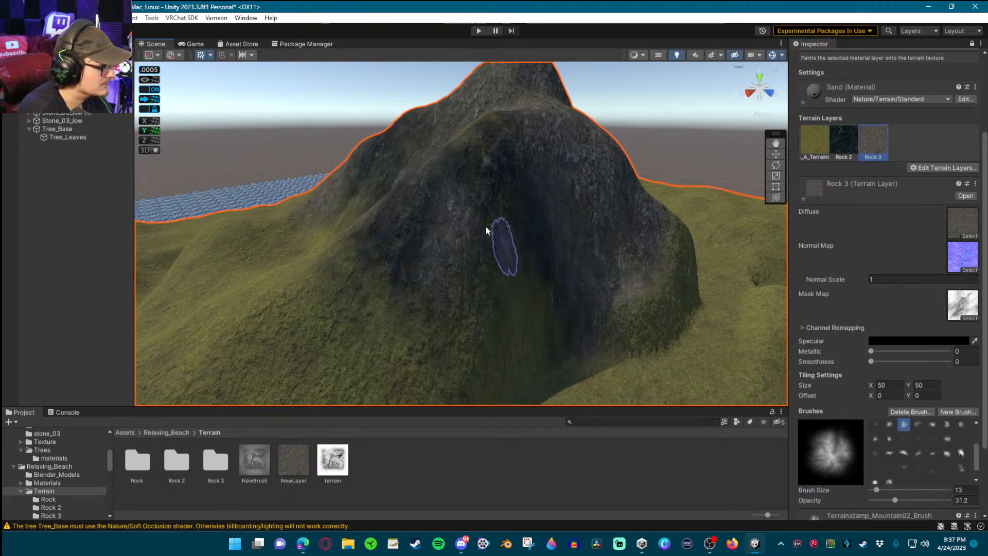
pyautogui.moveTo(609, 267); pyautogui.dragTo(712, 204, button='right')
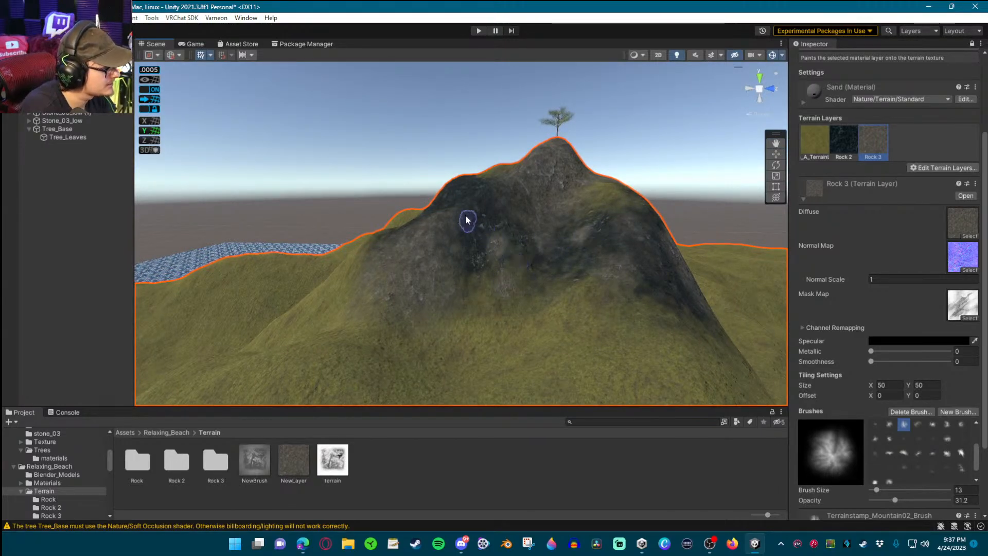
pyautogui.moveTo(496, 182); pyautogui.dragTo(542, 243, button='right')
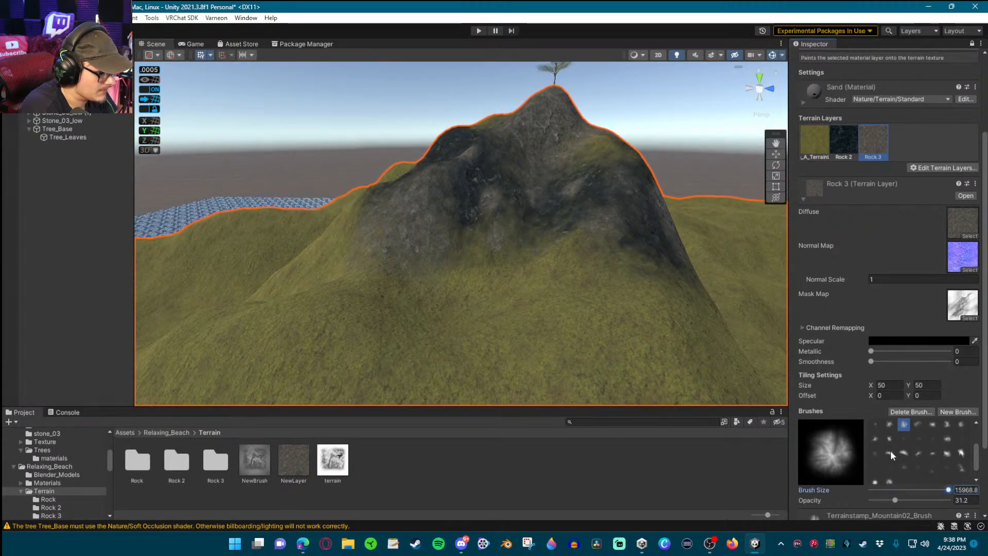
# Set the brush opacity to 50 and the brush size to 100
pyautogui.moveTo(661, 363)
pyautogui.mouseDown(button='right')
pyautogui.moveTo(617, 325)
pyautogui.moveTo(612, 335)
pyautogui.moveTo(642, 317)
pyautogui.moveTo(669, 332)
pyautogui.mouseUp(button='right')
pyautogui.press('s')
pyautogui.click(961, 500)
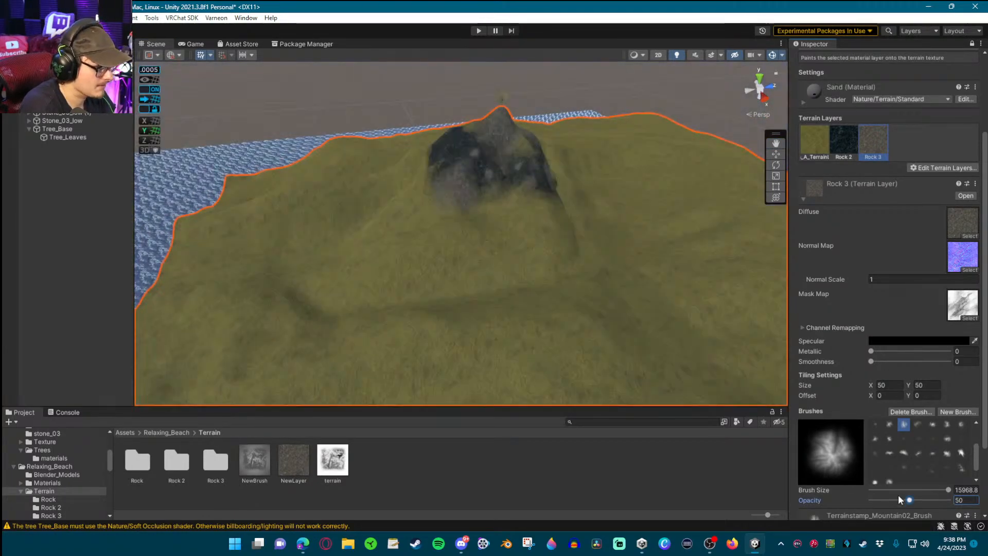
pyautogui.click(965, 490)
pyautogui.write('100')
pyautogui.press('Return')
# Paint the Rock 3 layer over the mountain's peak and upper slopes with the larger brush
pyautogui.moveTo(415, 246)
pyautogui.mouseDown(button='right')
pyautogui.moveTo(540, 108)
pyautogui.moveTo(551, 226)
pyautogui.moveTo(508, 226)
pyautogui.mouseUp(button='right')
pyautogui.press('w')
pyautogui.moveTo(508, 225); pyautogui.dragTo(509, 226, button='right')
pyautogui.press('s')
pyautogui.scroll(-3, 391, 161)
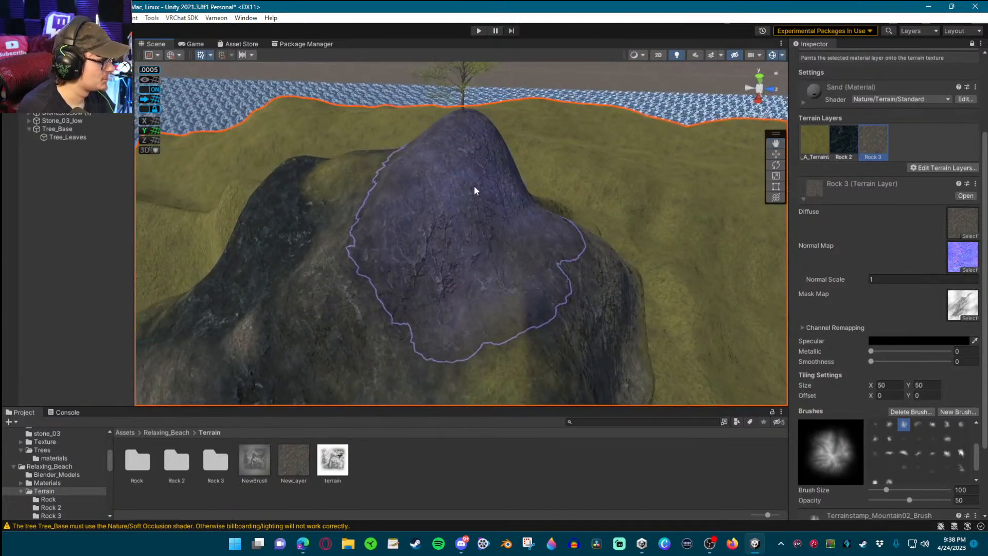
pyautogui.moveTo(560, 302)
pyautogui.mouseDown(button='right')
pyautogui.moveTo(353, 261)
pyautogui.moveTo(324, 144)
pyautogui.mouseUp(button='right')
pyautogui.moveTo(350, 242)
pyautogui.mouseDown(button='right')
pyautogui.moveTo(651, 291)
pyautogui.moveTo(905, 267)
pyautogui.moveTo(881, 265)
pyautogui.mouseUp(button='right')
pyautogui.press('a')
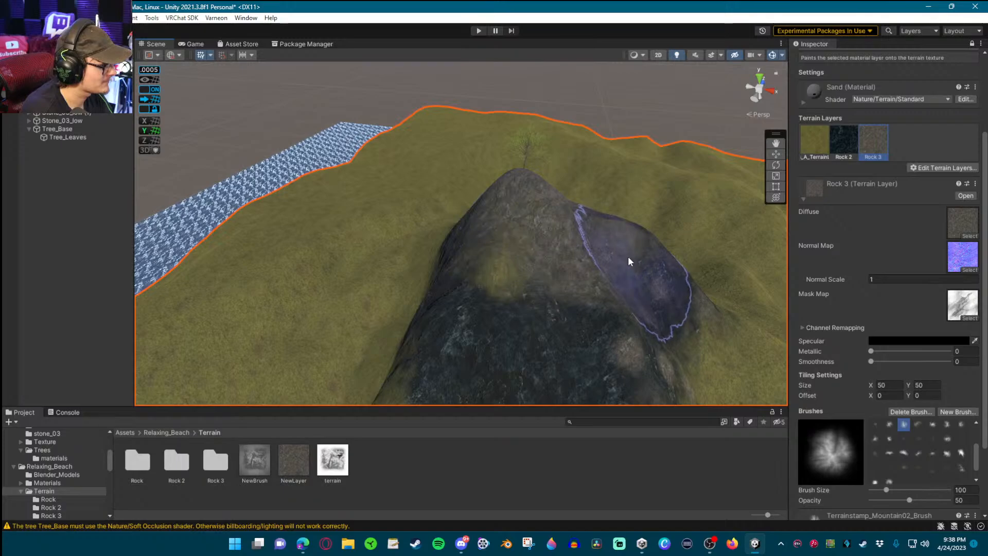
pyautogui.moveTo(685, 242)
pyautogui.mouseDown(button='right')
pyautogui.moveTo(658, 215)
pyautogui.moveTo(624, 209)
pyautogui.moveTo(335, 197)
pyautogui.mouseUp(button='right')
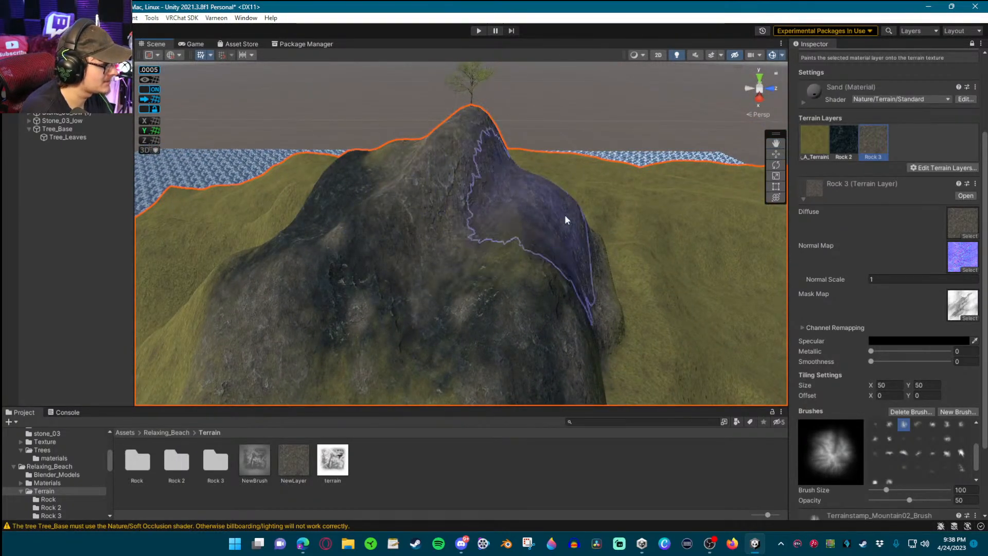
# Paint the Rock 3 layer over the ridges at the mountain's foot and its remaining grassy and dark sides
pyautogui.moveTo(556, 244)
pyautogui.mouseDown(button='right')
pyautogui.moveTo(721, 252)
pyautogui.moveTo(626, 242)
pyautogui.moveTo(409, 269)
pyautogui.mouseUp(button='right')
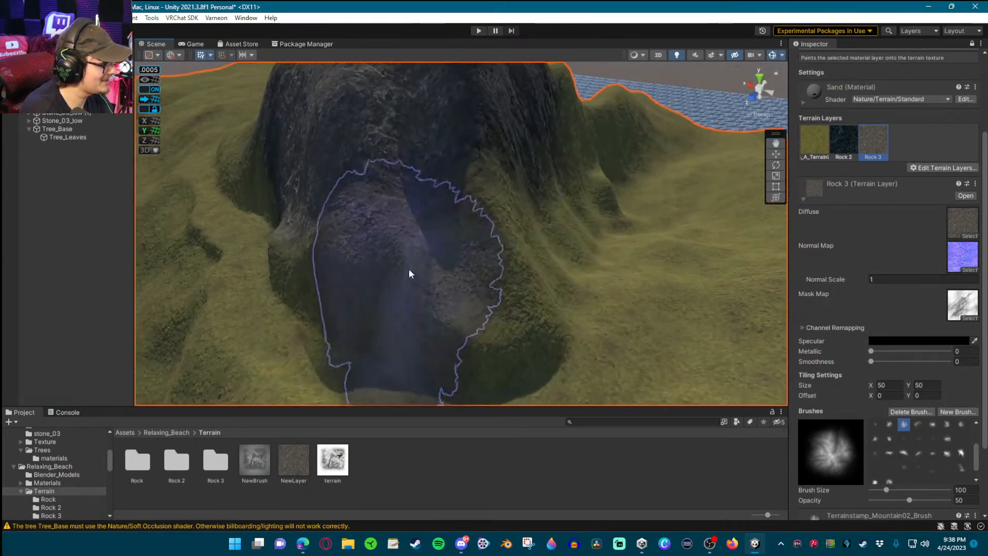
pyautogui.moveTo(687, 248)
pyautogui.mouseDown(button='right')
pyautogui.moveTo(512, 226)
pyautogui.moveTo(720, 229)
pyautogui.moveTo(674, 262)
pyautogui.moveTo(545, 235)
pyautogui.mouseUp(button='right')
pyautogui.click(593, 208)
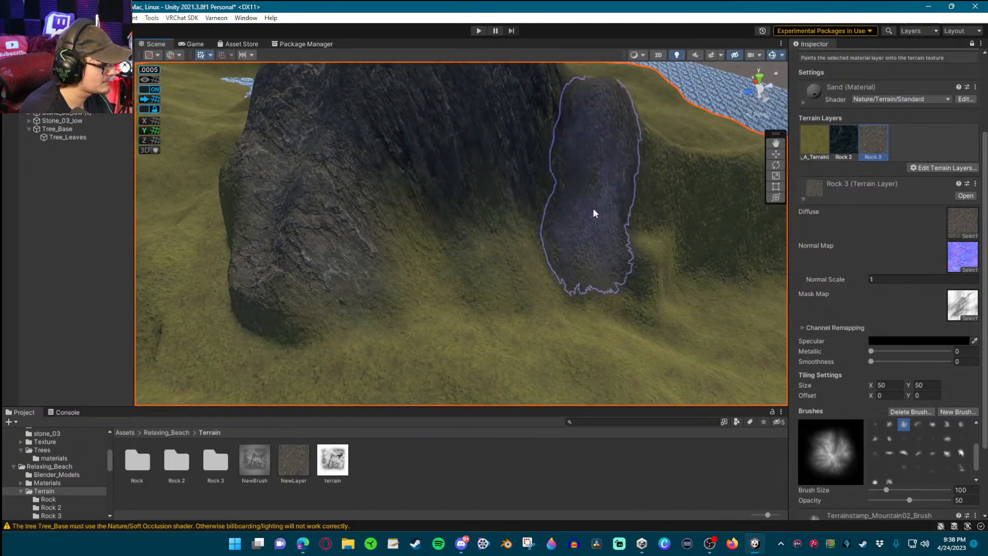
pyautogui.moveTo(680, 242); pyautogui.dragTo(653, 214, button='right')
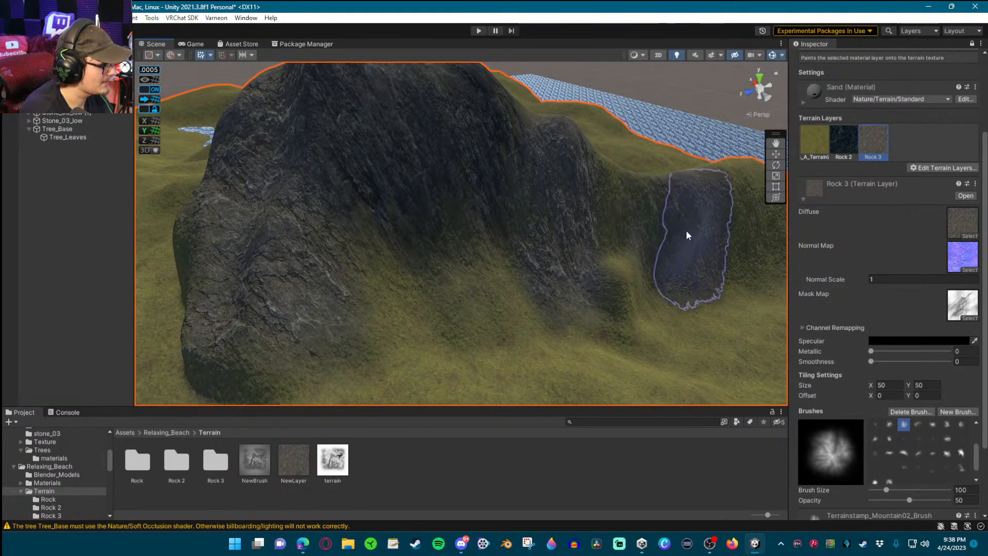
pyautogui.moveTo(572, 199)
pyautogui.mouseDown(button='right')
pyautogui.moveTo(759, 202)
pyautogui.moveTo(752, 185)
pyautogui.moveTo(621, 163)
pyautogui.moveTo(345, 282)
pyautogui.moveTo(347, 229)
pyautogui.mouseUp(button='right')
pyautogui.moveTo(615, 249)
pyautogui.mouseDown(button='right')
pyautogui.moveTo(558, 173)
pyautogui.moveTo(545, 172)
pyautogui.mouseUp(button='right')
pyautogui.click(462, 170)
pyautogui.moveTo(665, 206)
pyautogui.mouseDown(button='right')
pyautogui.moveTo(693, 251)
pyautogui.moveTo(600, 183)
pyautogui.mouseUp(button='right')
pyautogui.moveTo(636, 273); pyautogui.dragTo(628, 304, button='right')
pyautogui.click(591, 180)
pyautogui.moveTo(591, 181)
pyautogui.mouseDown(button='right')
pyautogui.moveTo(704, 209)
pyautogui.moveTo(690, 193)
pyautogui.mouseUp(button='right')
pyautogui.click(548, 223)
pyautogui.moveTo(679, 247); pyautogui.dragTo(656, 205, button='right')
pyautogui.click(500, 153)
pyautogui.moveTo(727, 244)
pyautogui.mouseDown(button='right')
pyautogui.moveTo(708, 216)
pyautogui.moveTo(637, 176)
pyautogui.moveTo(559, 222)
pyautogui.mouseUp(button='right')
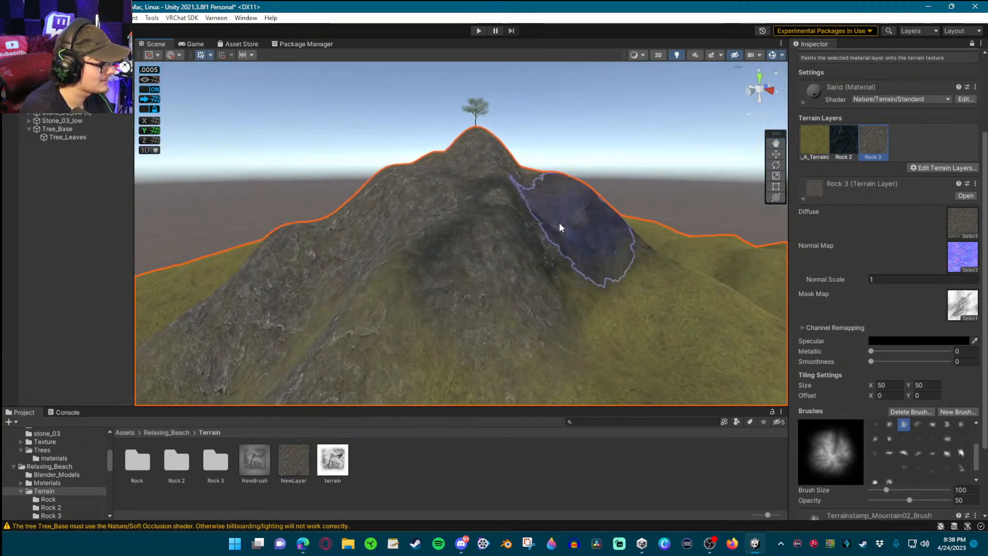
# Paint the Rock 2 layer over the rounded shoulder and slopes beside the mountain's main peak
pyautogui.moveTo(518, 278)
pyautogui.mouseDown(button='right')
pyautogui.moveTo(716, 251)
pyautogui.moveTo(657, 223)
pyautogui.moveTo(572, 248)
pyautogui.moveTo(642, 286)
pyautogui.moveTo(668, 268)
pyautogui.mouseUp(button='right')
pyautogui.click(844, 147)
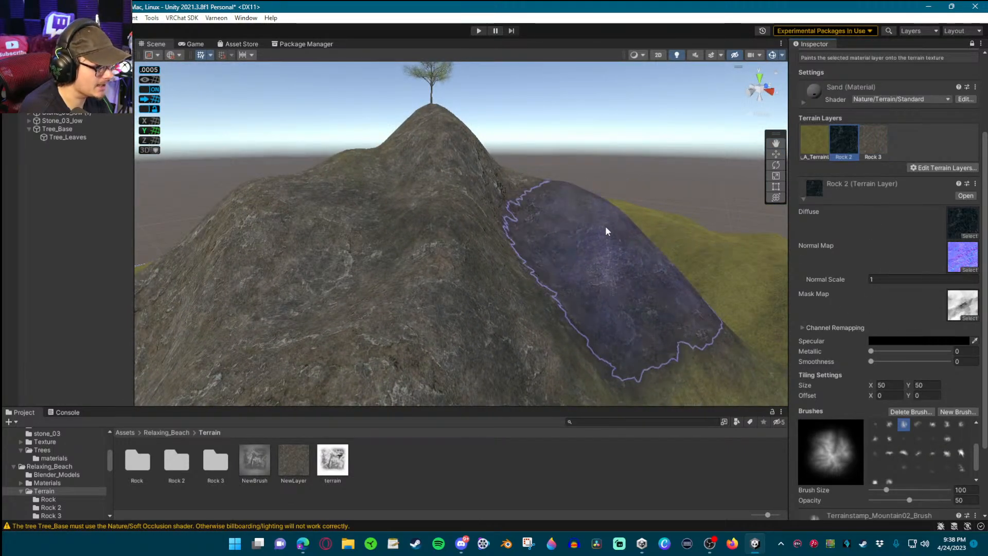
pyautogui.moveTo(671, 397)
pyautogui.mouseDown(button='right')
pyautogui.moveTo(551, 309)
pyautogui.moveTo(624, 302)
pyautogui.moveTo(596, 277)
pyautogui.moveTo(736, 250)
pyautogui.moveTo(580, 230)
pyautogui.moveTo(483, 252)
pyautogui.moveTo(343, 247)
pyautogui.moveTo(478, 218)
pyautogui.moveTo(607, 218)
pyautogui.moveTo(540, 207)
pyautogui.moveTo(499, 187)
pyautogui.moveTo(381, 221)
pyautogui.moveTo(652, 273)
pyautogui.moveTo(473, 132)
pyautogui.moveTo(302, 168)
pyautogui.moveTo(113, 157)
pyautogui.moveTo(982, 122)
pyautogui.moveTo(607, 148)
pyautogui.mouseUp(button='right')
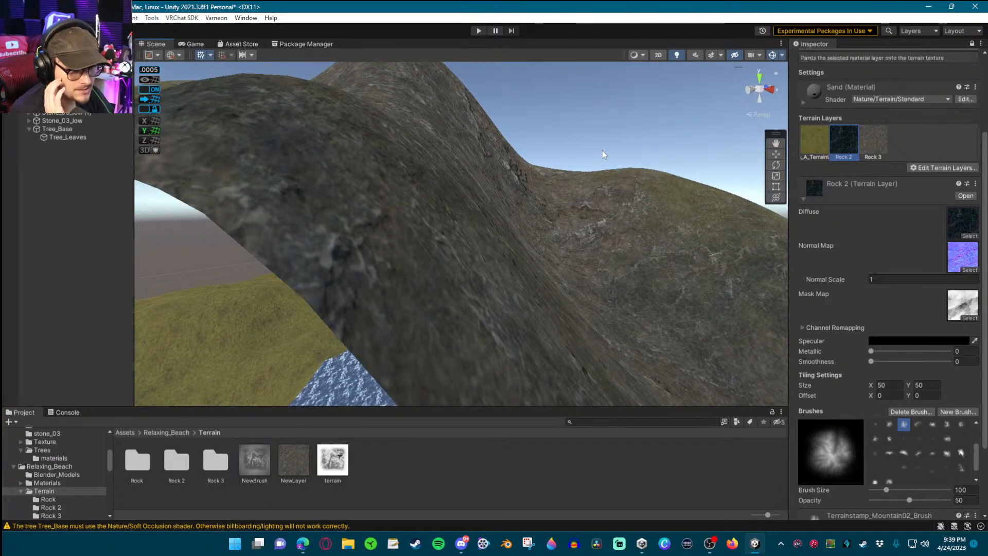
# Maximize the scene view and examine the mountain's rock and grass blending from a distance
pyautogui.moveTo(653, 140); pyautogui.dragTo(695, 155, button='right')
pyautogui.press('s')
pyautogui.hotkey('shift', 'space')
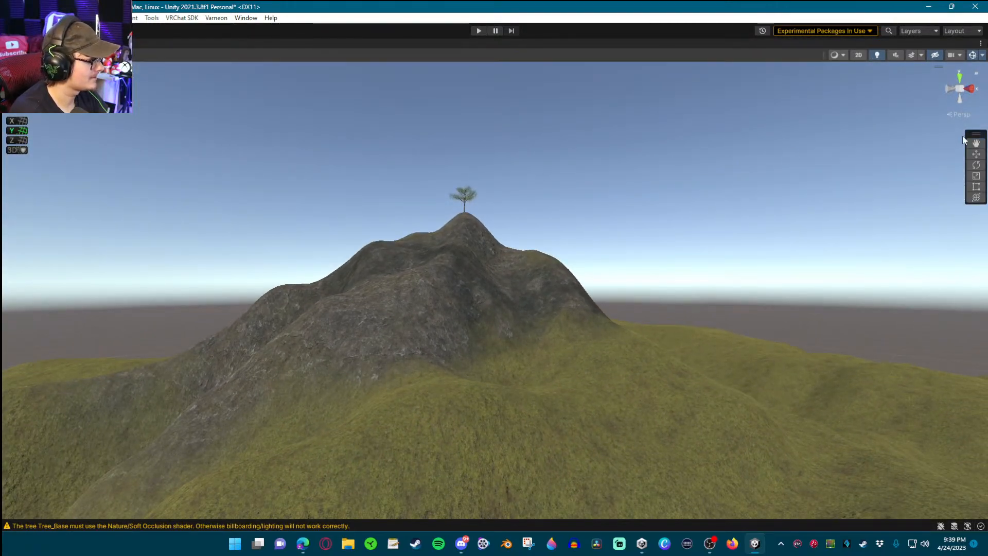
pyautogui.moveTo(739, 194); pyautogui.dragTo(739, 168, button='right')
pyautogui.press('w')
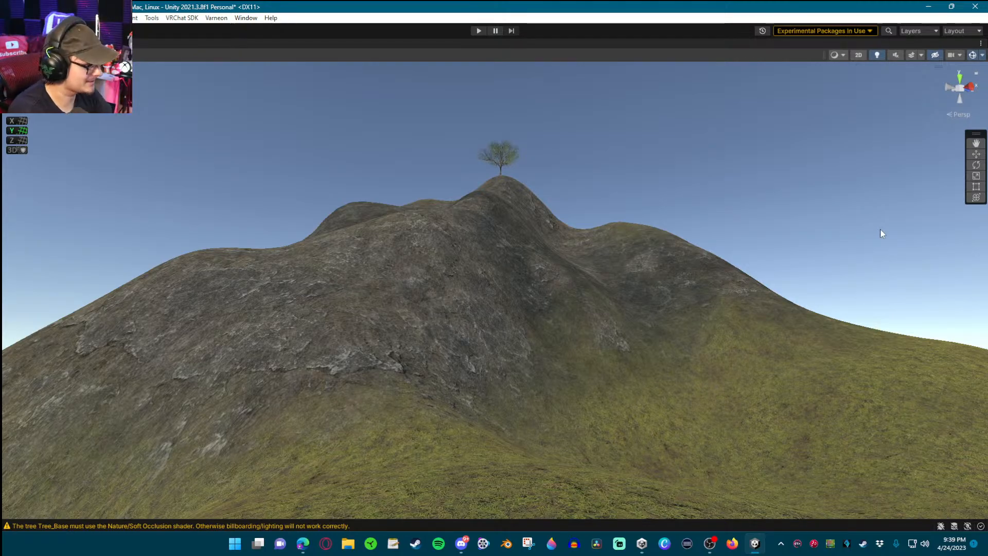
pyautogui.keyDown('alt'); pyautogui.moveTo(600, 243); pyautogui.dragTo(614, 211); pyautogui.keyUp('alt')
pyautogui.press('w')
# Examine the summit around the tree and the surrounding grassy hills, and restore the normal editor layout
pyautogui.moveTo(613, 211)
pyautogui.mouseDown(button='right')
pyautogui.moveTo(682, 233)
pyautogui.moveTo(715, 216)
pyautogui.moveTo(792, 238)
pyautogui.moveTo(763, 237)
pyautogui.moveTo(777, 234)
pyautogui.moveTo(849, 293)
pyautogui.moveTo(77, 326)
pyautogui.moveTo(154, 334)
pyautogui.mouseUp(button='right')
pyautogui.press('s')
pyautogui.moveTo(388, 367)
pyautogui.mouseDown(button='right')
pyautogui.moveTo(289, 355)
pyautogui.moveTo(306, 355)
pyautogui.mouseUp(button='right')
pyautogui.press('s')
pyautogui.press('w')
pyautogui.press('s')
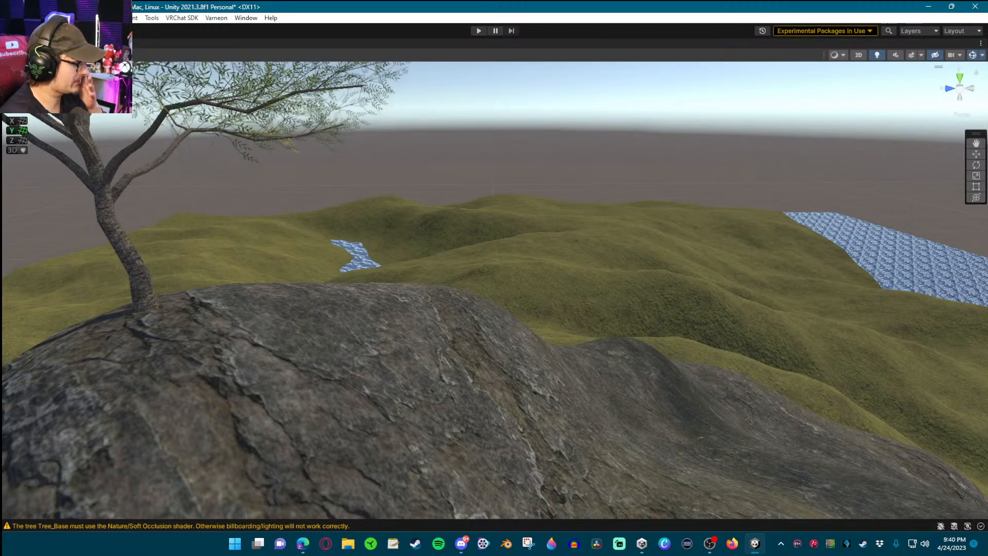
pyautogui.press('w')
pyautogui.moveTo(611, 390)
pyautogui.mouseDown(button='right')
pyautogui.moveTo(736, 329)
pyautogui.moveTo(118, 260)
pyautogui.moveTo(163, 267)
pyautogui.moveTo(165, 251)
pyautogui.moveTo(154, 277)
pyautogui.moveTo(324, 333)
pyautogui.mouseUp(button='right')
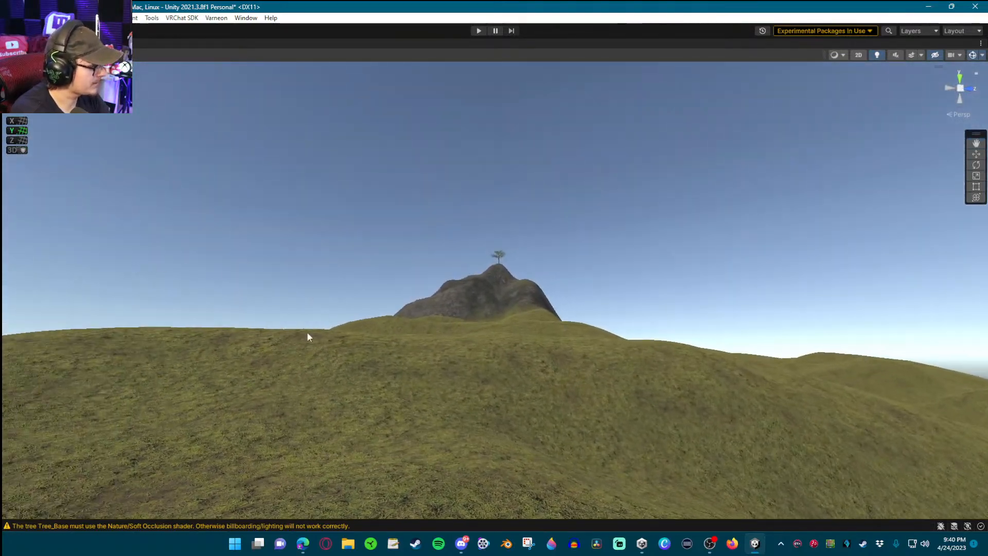
pyautogui.moveTo(544, 313); pyautogui.dragTo(631, 468, button='right')
pyautogui.press('w')
pyautogui.hotkey('shift', 'space')
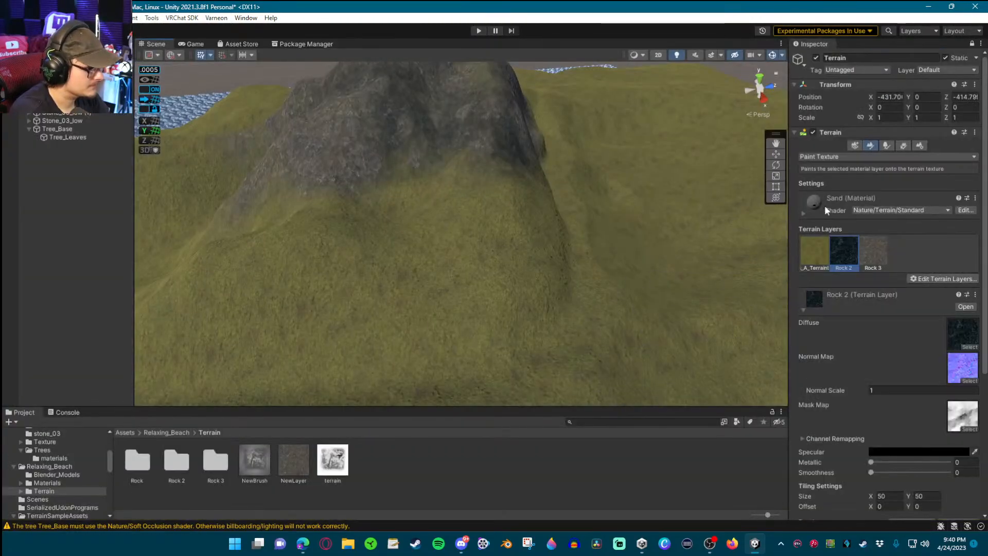
# Add Grass_Dry_TerrainLayer to the terrain layers and set its tiling size to 50 by 50
pyautogui.click(871, 257)
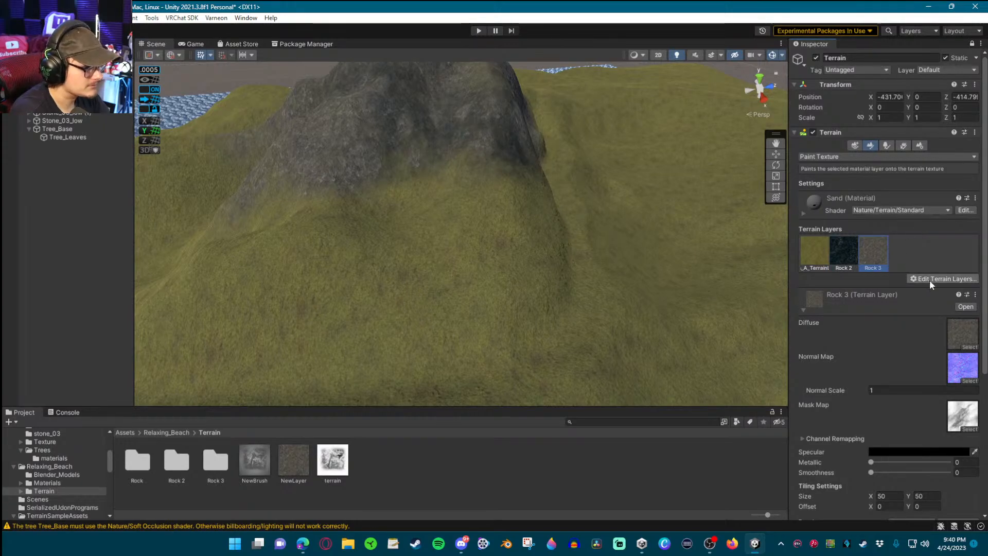
pyautogui.click(944, 279)
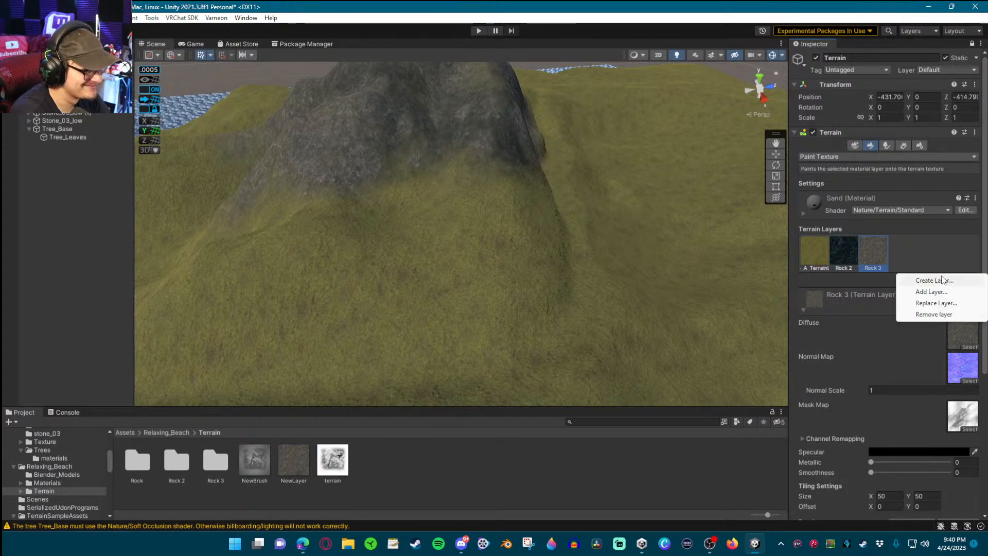
pyautogui.click(941, 291)
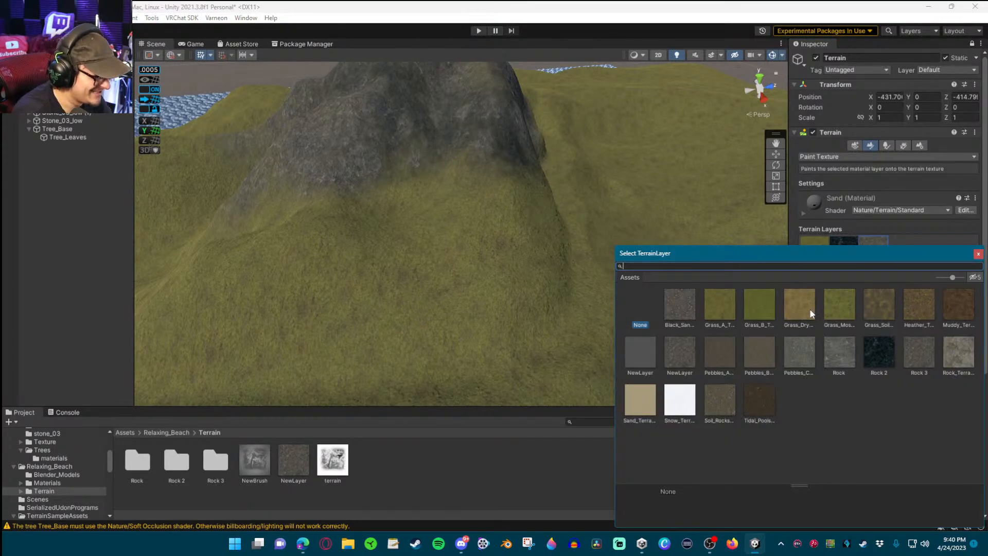
pyautogui.doubleClick(799, 306)
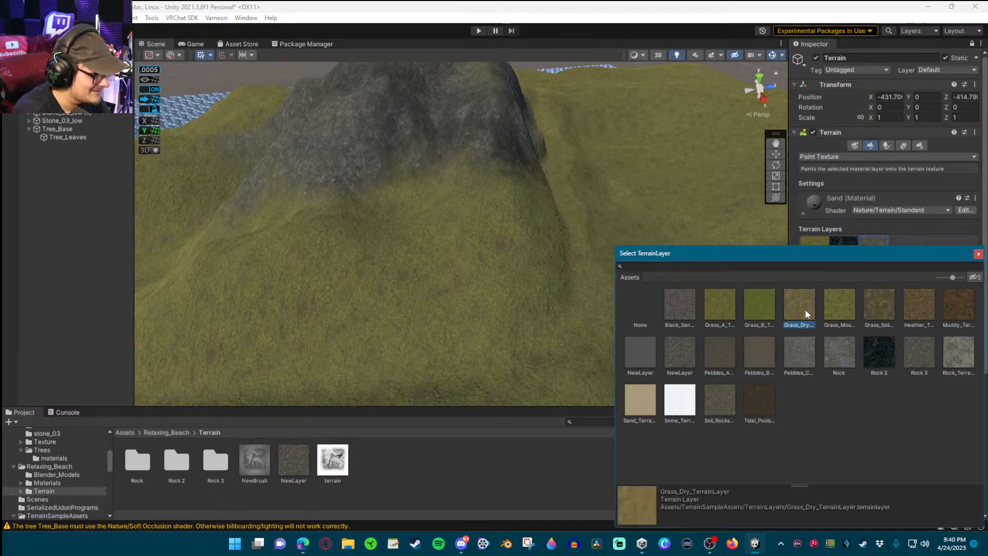
pyautogui.click(908, 255)
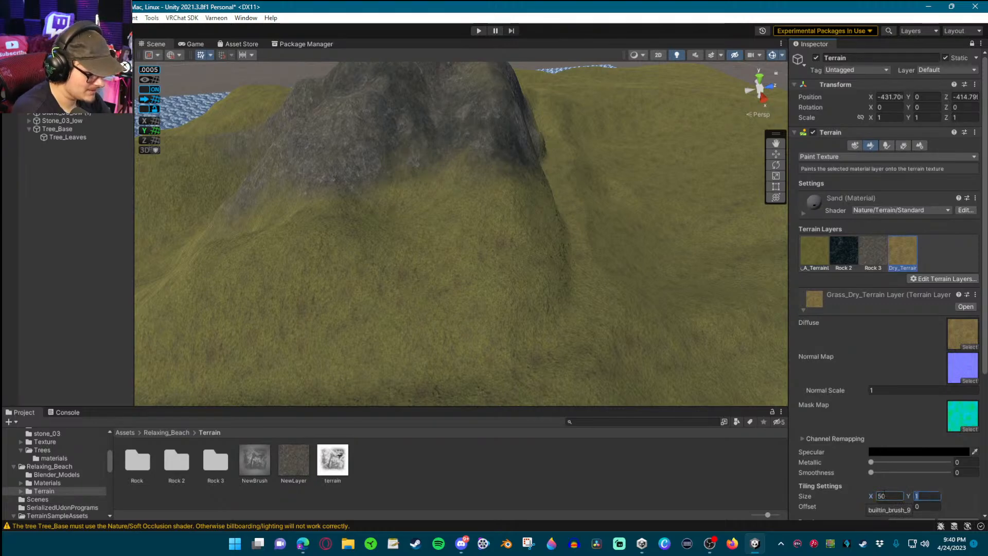
# Set the brush size to 19 and the opacity to 23.9 for painting the dry grass
pyautogui.moveTo(673, 249)
pyautogui.mouseDown(button='right')
pyautogui.moveTo(440, 280)
pyautogui.moveTo(386, 229)
pyautogui.moveTo(313, 195)
pyautogui.moveTo(522, 202)
pyautogui.moveTo(608, 139)
pyautogui.moveTo(587, 126)
pyautogui.moveTo(508, 174)
pyautogui.moveTo(370, 169)
pyautogui.moveTo(350, 186)
pyautogui.moveTo(419, 262)
pyautogui.mouseUp(button='right')
pyautogui.scroll(-6, 844, 427)
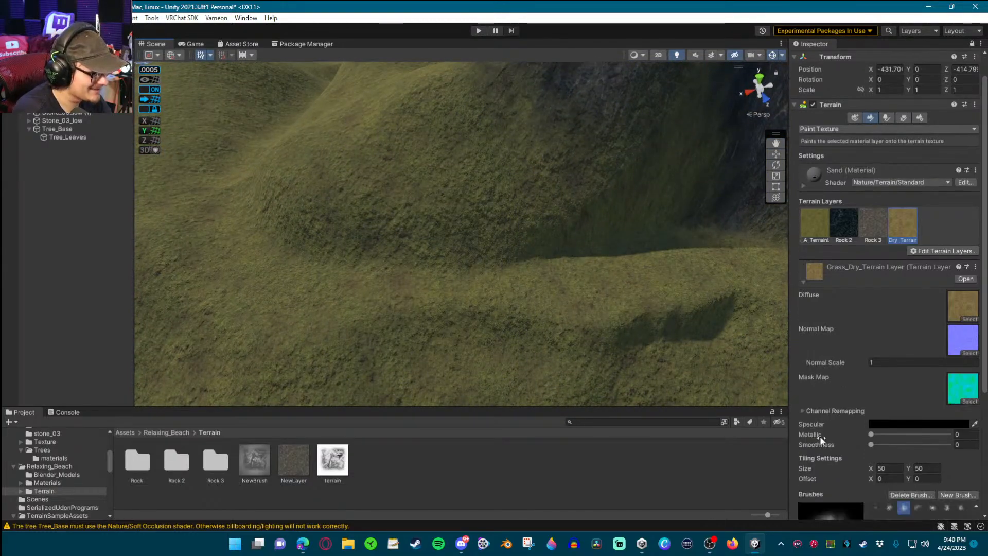
pyautogui.moveTo(886, 397); pyautogui.dragTo(879, 400)
pyautogui.moveTo(455, 285)
pyautogui.mouseDown(button='right')
pyautogui.moveTo(564, 326)
pyautogui.moveTo(379, 270)
pyautogui.moveTo(482, 292)
pyautogui.moveTo(554, 276)
pyautogui.moveTo(545, 276)
pyautogui.moveTo(569, 249)
pyautogui.moveTo(689, 317)
pyautogui.mouseUp(button='right')
pyautogui.moveTo(907, 408); pyautogui.dragTo(889, 407)
# Paint a narrow dry grass path along the valley floor between the grassy hills, maximizing the scene view
pyautogui.moveTo(579, 336); pyautogui.dragTo(531, 282, button='right')
pyautogui.moveTo(531, 249); pyautogui.dragTo(555, 267, button='right')
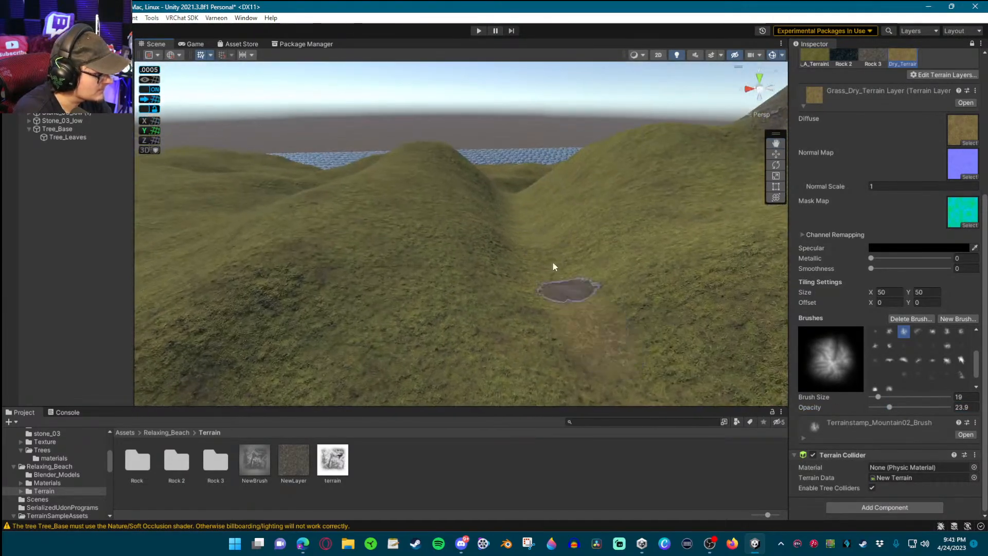
pyautogui.moveTo(526, 300)
pyautogui.mouseDown(button='right')
pyautogui.moveTo(562, 297)
pyautogui.moveTo(686, 335)
pyautogui.moveTo(419, 190)
pyautogui.mouseUp(button='right')
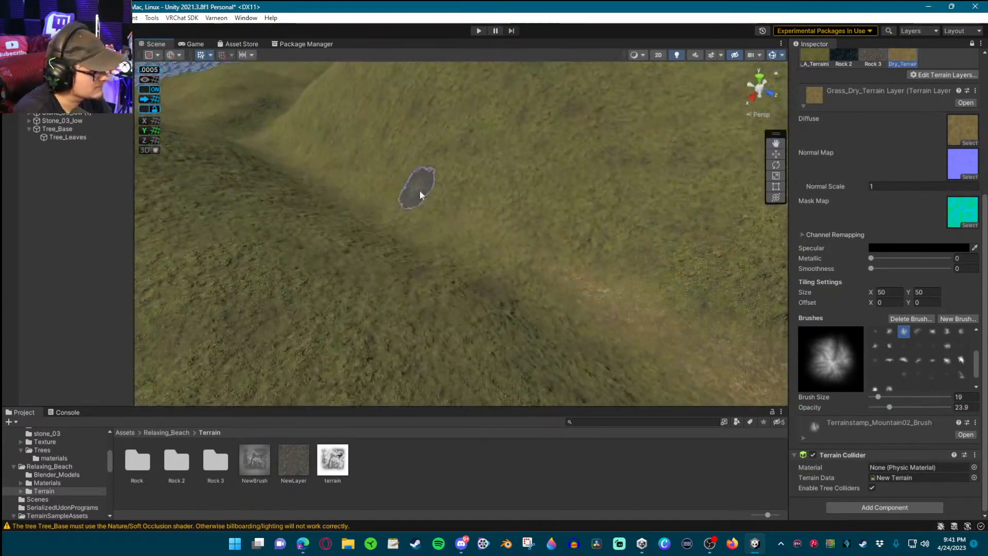
pyautogui.hotkey('shift', 'space')
pyautogui.moveTo(477, 258)
pyautogui.mouseDown(button='right')
pyautogui.moveTo(523, 284)
pyautogui.moveTo(541, 273)
pyautogui.moveTo(532, 305)
pyautogui.moveTo(452, 271)
pyautogui.moveTo(637, 413)
pyautogui.mouseUp(button='right')
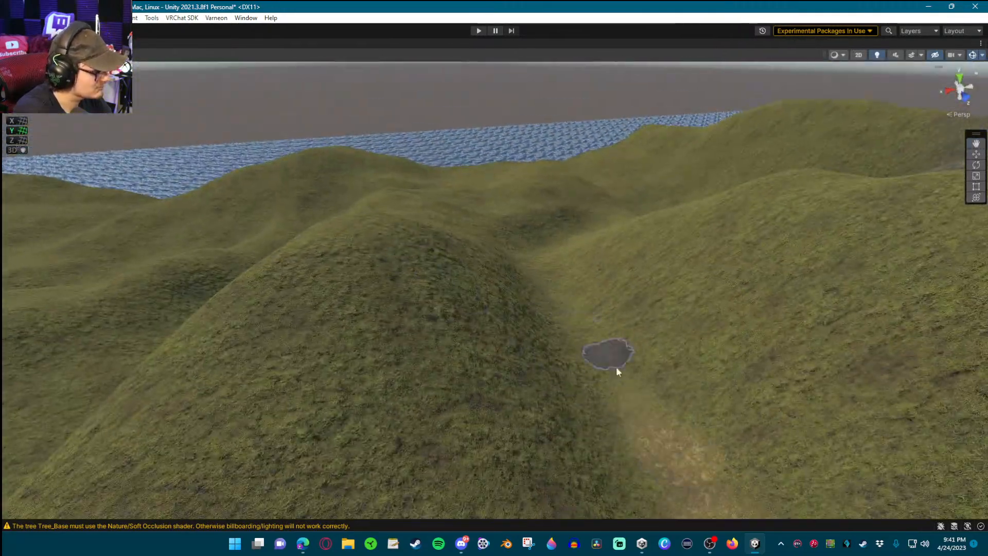
pyautogui.moveTo(523, 220)
pyautogui.mouseDown(button='right')
pyautogui.moveTo(771, 298)
pyautogui.moveTo(761, 304)
pyautogui.mouseUp(button='right')
pyautogui.press('a')
pyautogui.moveTo(414, 184)
pyautogui.mouseDown()
pyautogui.moveTo(383, 198)
pyautogui.moveTo(708, 273)
pyautogui.moveTo(272, 66)
pyautogui.moveTo(410, 198)
pyautogui.mouseUp()
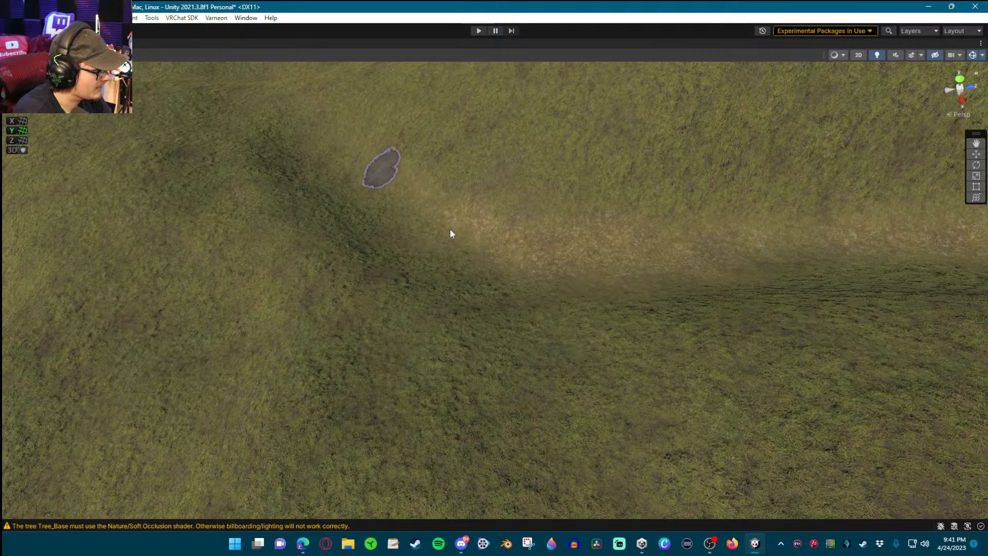
# Continue the dry grass path down to the water's edge and strengthen it with repeated strokes
pyautogui.moveTo(381, 199)
pyautogui.mouseDown(button='right')
pyautogui.moveTo(701, 229)
pyautogui.moveTo(893, 119)
pyautogui.moveTo(705, 198)
pyautogui.moveTo(772, 193)
pyautogui.moveTo(741, 238)
pyautogui.mouseUp(button='right')
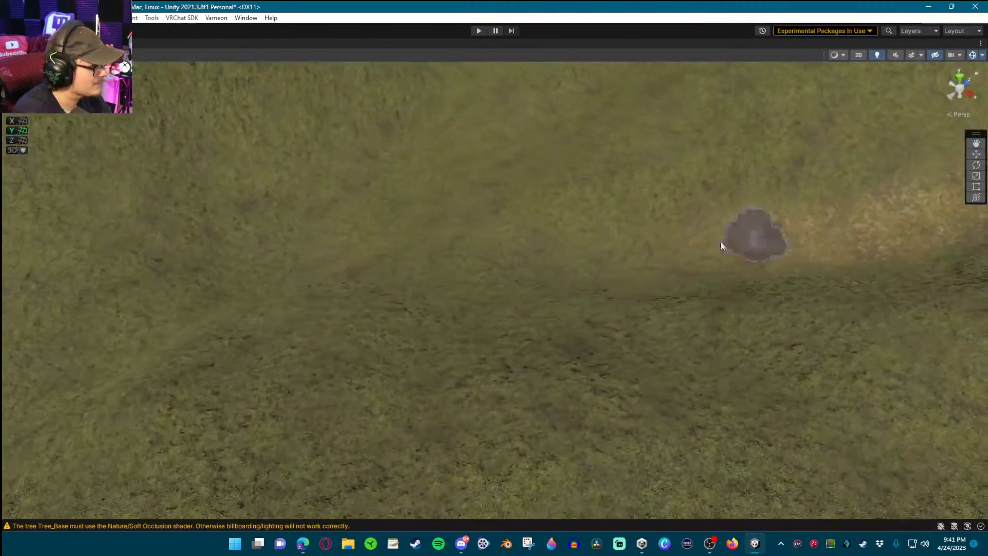
pyautogui.moveTo(419, 236)
pyautogui.mouseDown(button='right')
pyautogui.moveTo(483, 240)
pyautogui.moveTo(668, 187)
pyautogui.moveTo(664, 278)
pyautogui.moveTo(638, 262)
pyautogui.mouseUp(button='right')
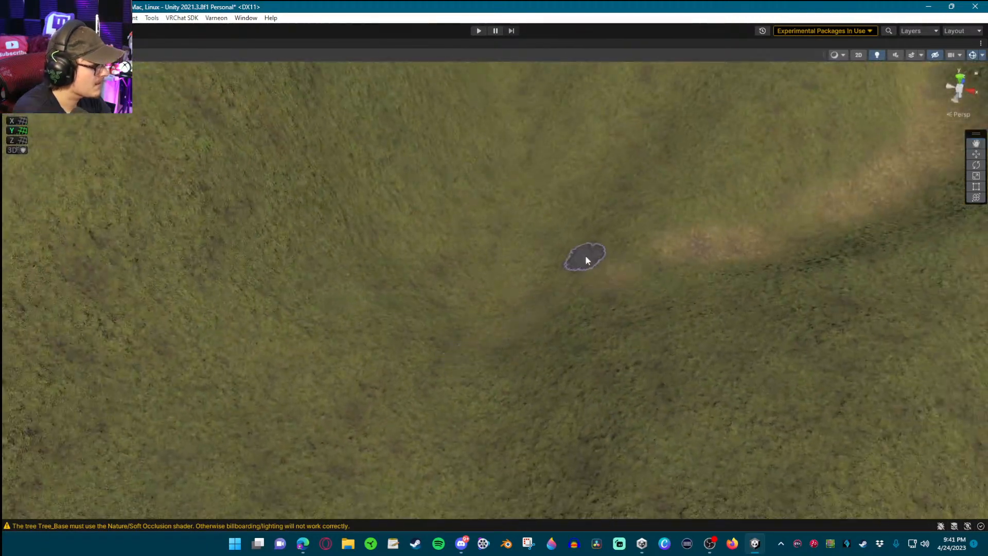
pyautogui.moveTo(470, 377)
pyautogui.mouseDown(button='right')
pyautogui.moveTo(547, 331)
pyautogui.moveTo(437, 338)
pyautogui.moveTo(481, 302)
pyautogui.mouseUp(button='right')
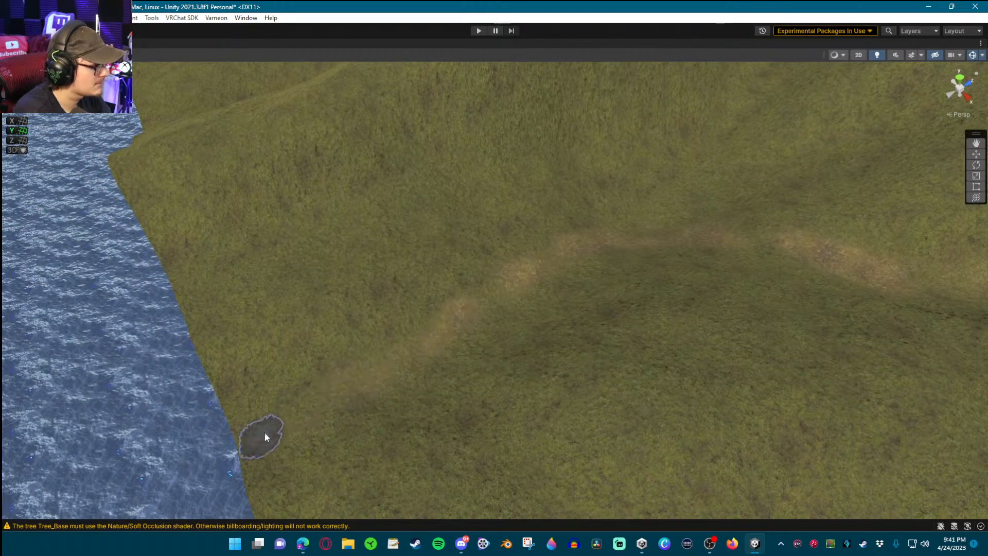
pyautogui.moveTo(363, 397); pyautogui.dragTo(570, 263)
pyautogui.moveTo(422, 339); pyautogui.dragTo(588, 241)
pyautogui.moveTo(540, 263); pyautogui.dragTo(654, 242)
# Extend the dry grass path from the valley along the ridge at the foot of the shaded cliff
pyautogui.moveTo(649, 251); pyautogui.dragTo(706, 218, button='right')
pyautogui.moveTo(596, 224); pyautogui.dragTo(535, 214, button='right')
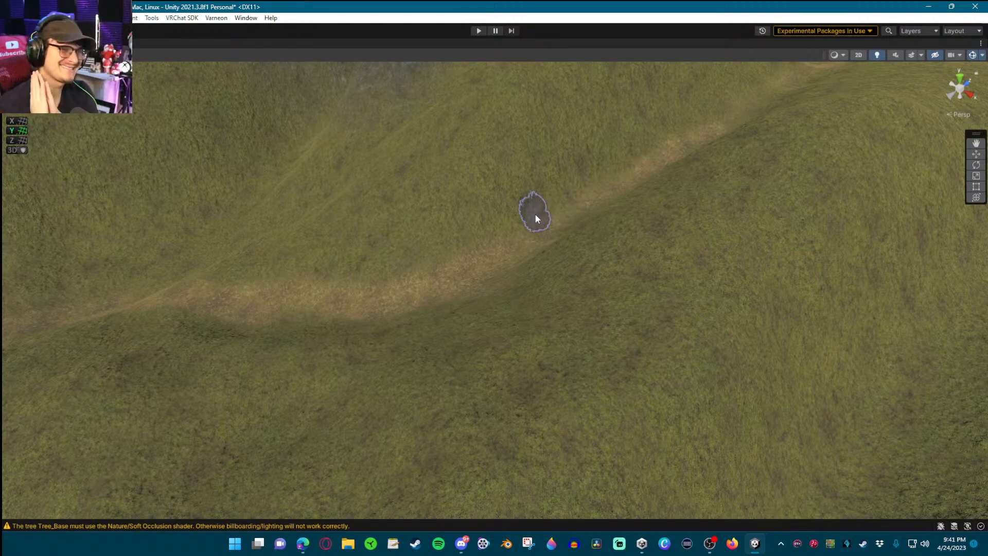
pyautogui.moveTo(535, 214)
pyautogui.mouseDown(button='right')
pyautogui.moveTo(602, 214)
pyautogui.moveTo(557, 137)
pyautogui.moveTo(569, 100)
pyautogui.moveTo(543, 95)
pyautogui.moveTo(170, 216)
pyautogui.moveTo(298, 249)
pyautogui.moveTo(600, 192)
pyautogui.moveTo(618, 234)
pyautogui.mouseUp(button='right')
pyautogui.moveTo(511, 274); pyautogui.dragTo(653, 274, button='right')
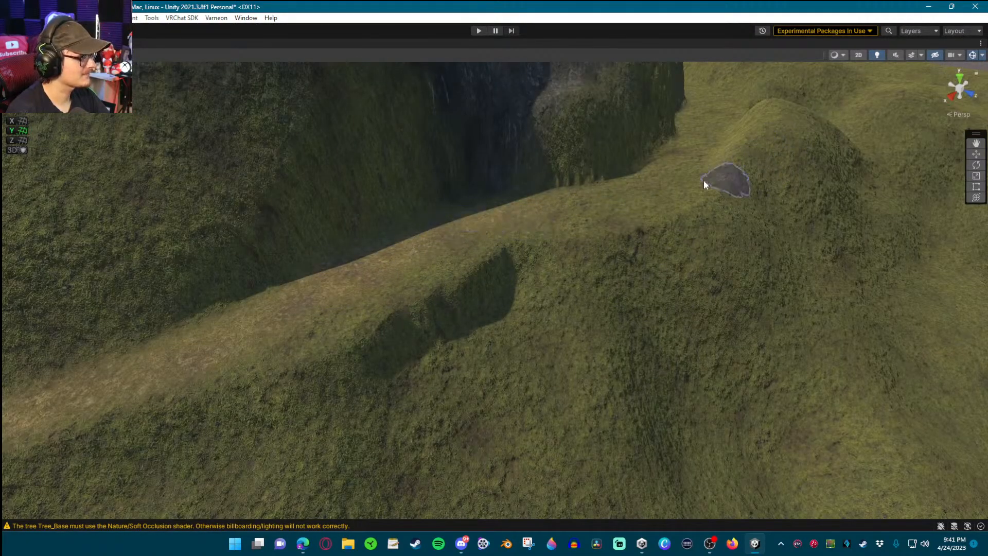
pyautogui.moveTo(765, 173); pyautogui.dragTo(482, 300, button='right')
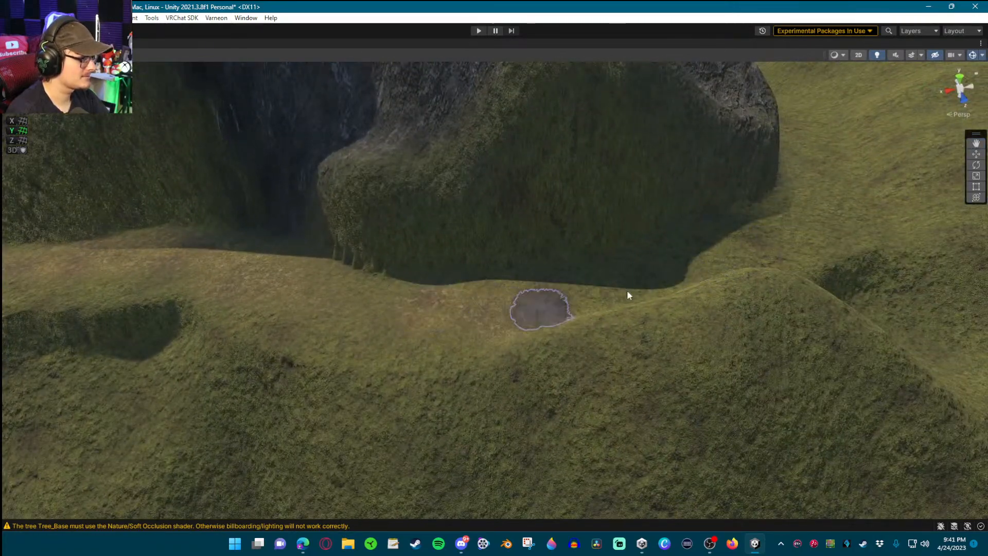
pyautogui.moveTo(933, 180); pyautogui.dragTo(882, 165, button='right')
pyautogui.press('d')
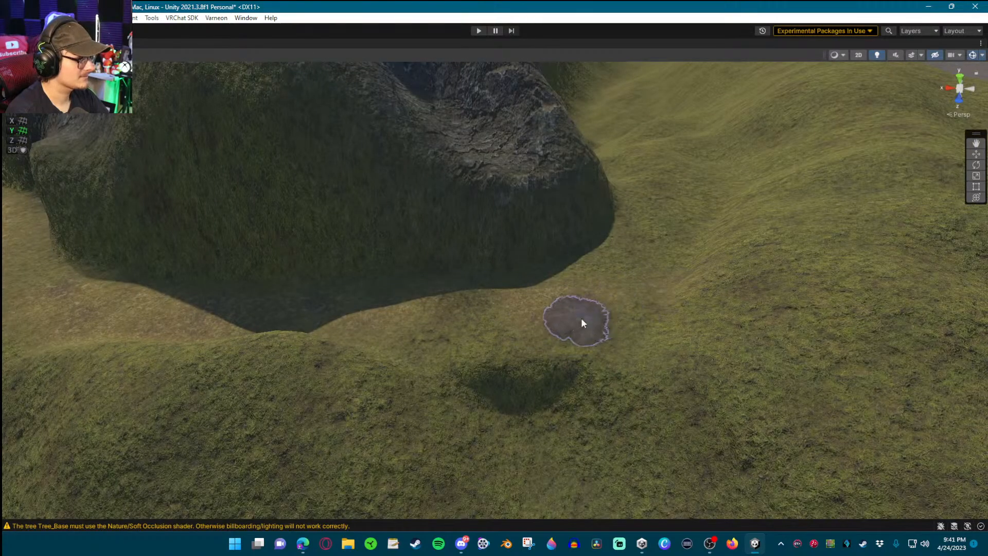
# Fork the dry grass path into two branches beside the mountain's rocky slope
pyautogui.moveTo(544, 315)
pyautogui.mouseDown(button='right')
pyautogui.moveTo(613, 304)
pyautogui.moveTo(478, 293)
pyautogui.moveTo(453, 337)
pyautogui.mouseUp(button='right')
pyautogui.press('d')
pyautogui.moveTo(671, 279)
pyautogui.mouseDown(button='right')
pyautogui.moveTo(701, 319)
pyautogui.moveTo(527, 437)
pyautogui.mouseUp(button='right')
pyautogui.moveTo(566, 422)
pyautogui.mouseDown()
pyautogui.moveTo(614, 426)
pyautogui.moveTo(620, 257)
pyautogui.mouseUp()
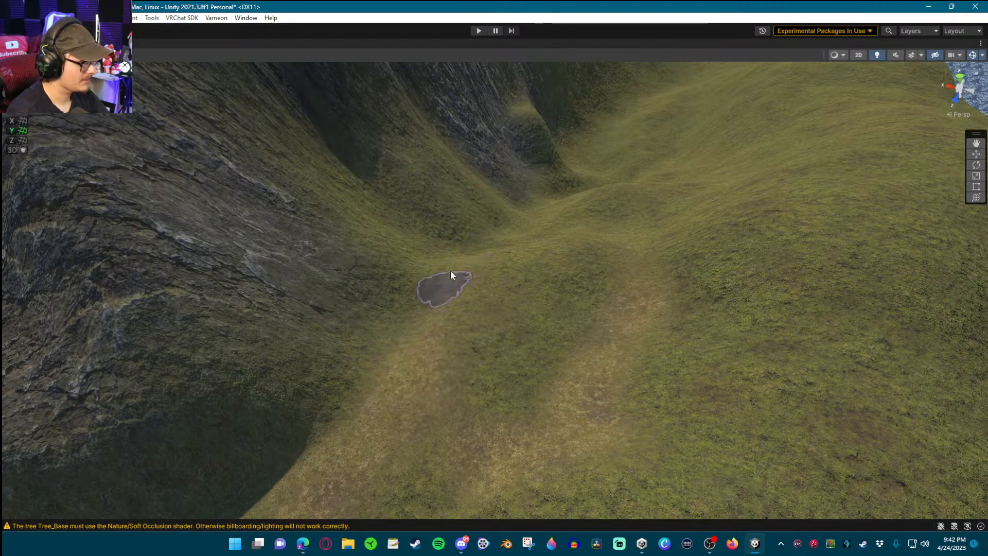
# Extend the dry grass branches past the rocky slope and join them into one trail
pyautogui.moveTo(462, 241)
pyautogui.mouseDown(button='right')
pyautogui.moveTo(520, 271)
pyautogui.moveTo(533, 307)
pyautogui.mouseUp(button='right')
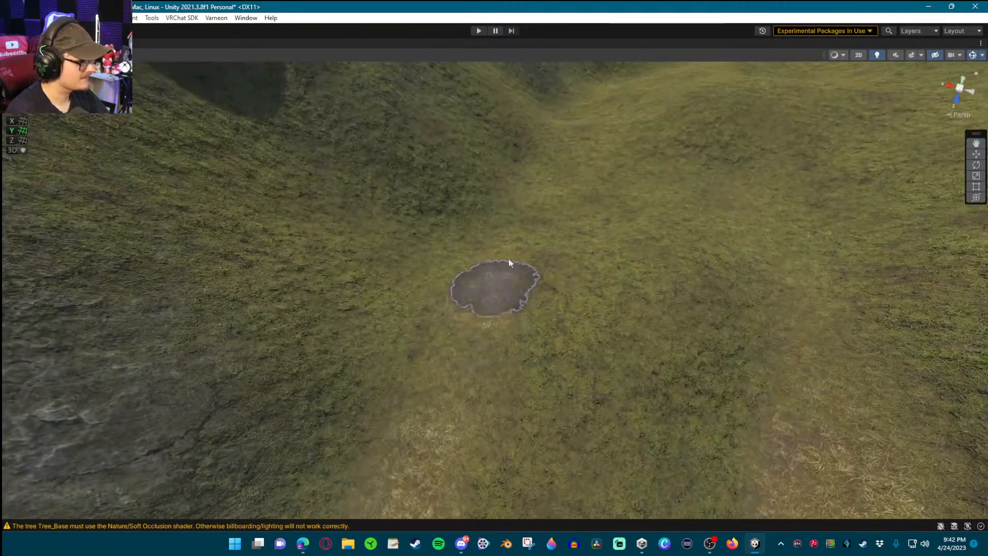
pyautogui.moveTo(770, 240)
pyautogui.mouseDown()
pyautogui.moveTo(690, 199)
pyautogui.moveTo(743, 179)
pyautogui.mouseUp()
pyautogui.moveTo(773, 276)
pyautogui.mouseDown(button='right')
pyautogui.moveTo(767, 202)
pyautogui.moveTo(845, 181)
pyautogui.moveTo(781, 163)
pyautogui.moveTo(589, 185)
pyautogui.moveTo(468, 245)
pyautogui.moveTo(580, 241)
pyautogui.mouseUp(button='right')
pyautogui.moveTo(525, 304); pyautogui.dragTo(587, 293, button='right')
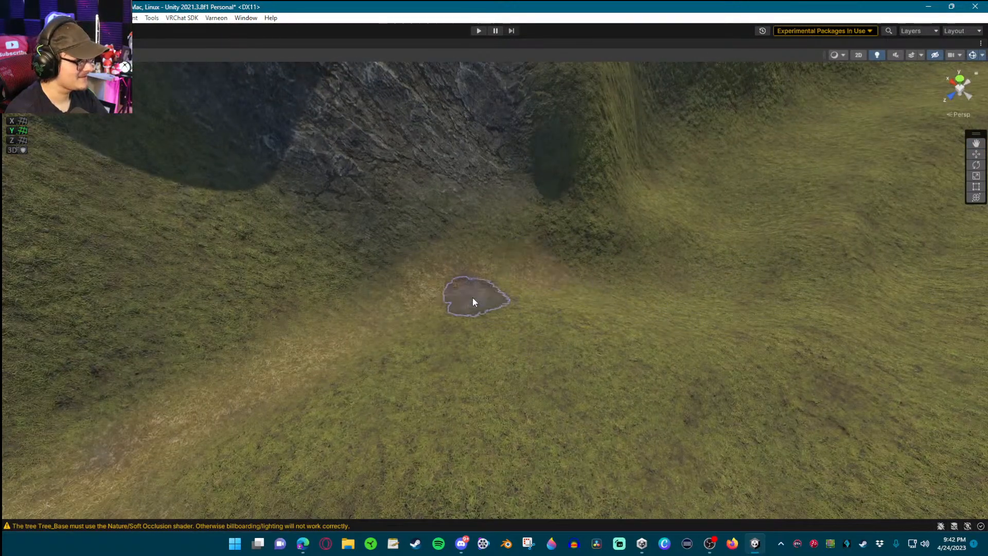
pyautogui.moveTo(762, 288)
pyautogui.mouseDown(button='right')
pyautogui.moveTo(534, 255)
pyautogui.moveTo(604, 224)
pyautogui.moveTo(626, 247)
pyautogui.moveTo(608, 85)
pyautogui.moveTo(647, 137)
pyautogui.mouseUp(button='right')
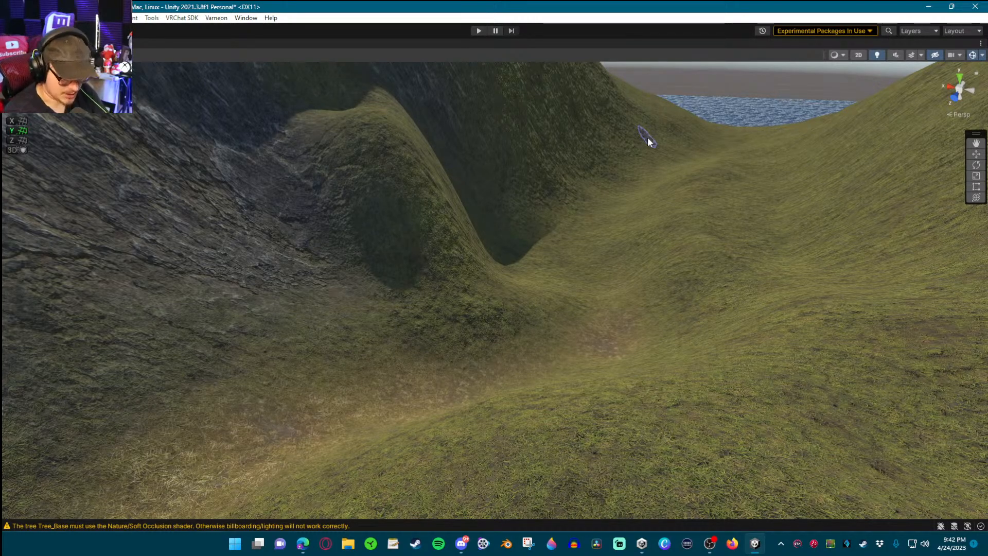
pyautogui.moveTo(708, 273)
pyautogui.mouseDown(button='right')
pyautogui.moveTo(680, 289)
pyautogui.moveTo(679, 258)
pyautogui.moveTo(473, 224)
pyautogui.moveTo(551, 201)
pyautogui.moveTo(538, 206)
pyautogui.mouseUp(button='right')
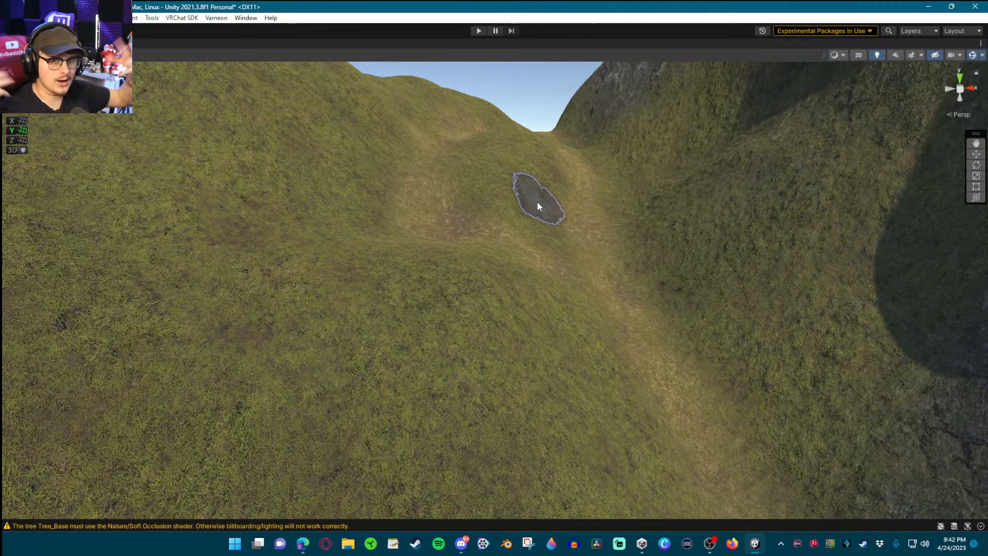
# Continue the dry grass trail along the base of the shaded mountainside toward the sea
pyautogui.moveTo(538, 205)
pyautogui.mouseDown(button='right')
pyautogui.moveTo(670, 289)
pyautogui.moveTo(676, 374)
pyautogui.moveTo(379, 342)
pyautogui.moveTo(470, 329)
pyautogui.moveTo(642, 340)
pyautogui.moveTo(637, 275)
pyautogui.moveTo(747, 307)
pyautogui.moveTo(773, 337)
pyautogui.mouseUp(button='right')
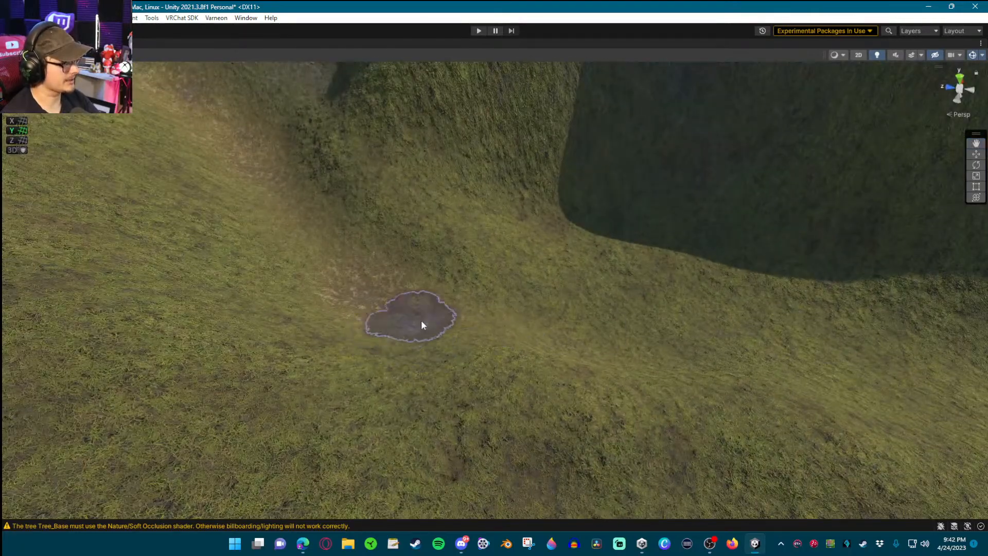
pyautogui.moveTo(602, 346)
pyautogui.mouseDown(button='right')
pyautogui.moveTo(825, 315)
pyautogui.moveTo(516, 402)
pyautogui.mouseUp(button='right')
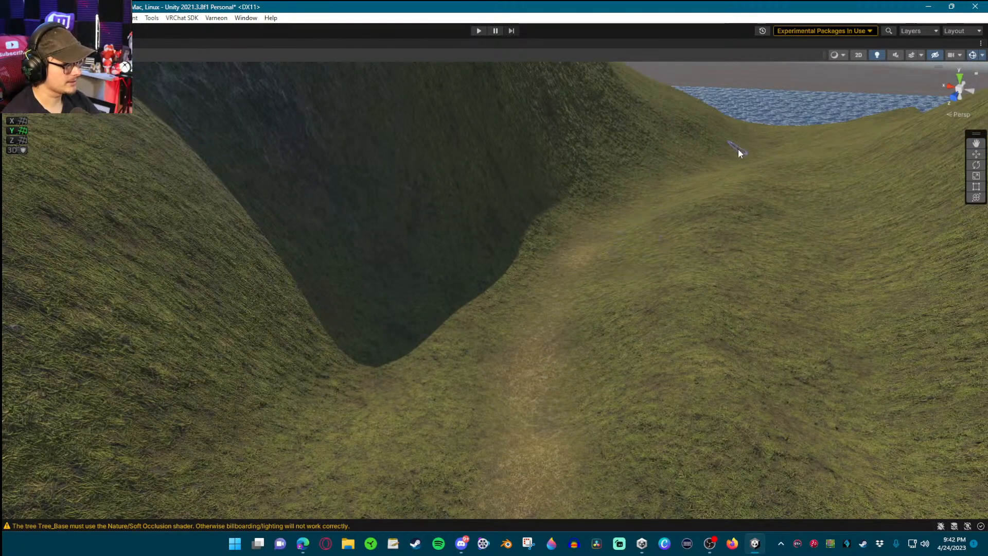
pyautogui.moveTo(516, 436)
pyautogui.mouseDown(button='right')
pyautogui.moveTo(551, 371)
pyautogui.moveTo(575, 410)
pyautogui.moveTo(541, 399)
pyautogui.mouseUp(button='right')
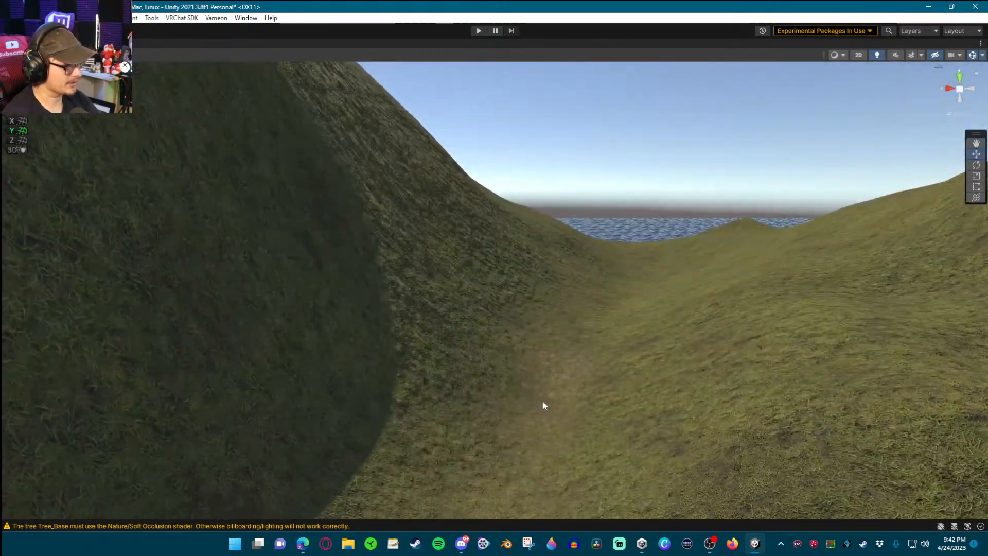
# Restore the normal editor layout and reactivate the terrain's Paint Texture tool
pyautogui.moveTo(553, 363); pyautogui.dragTo(497, 394, button='right')
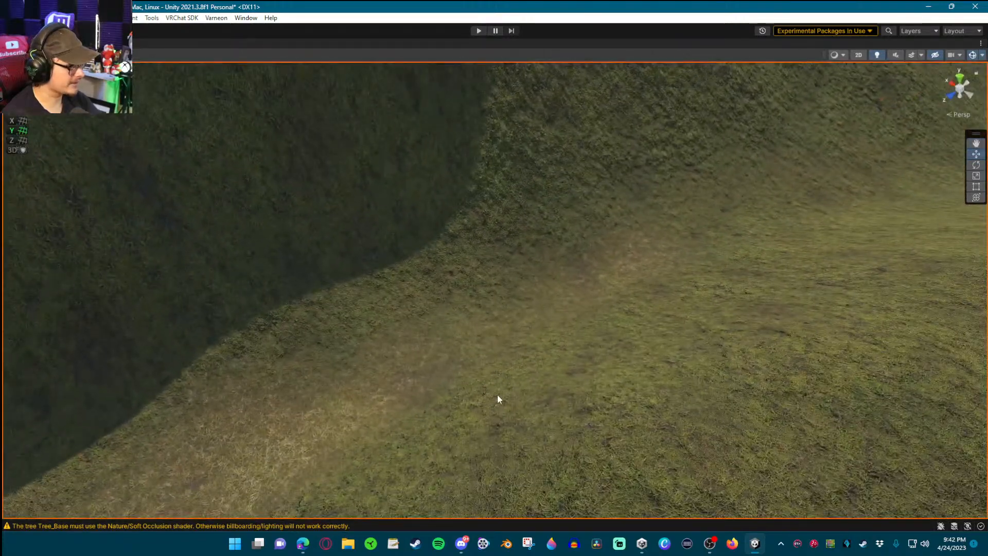
pyautogui.hotkey('shift', 'space')
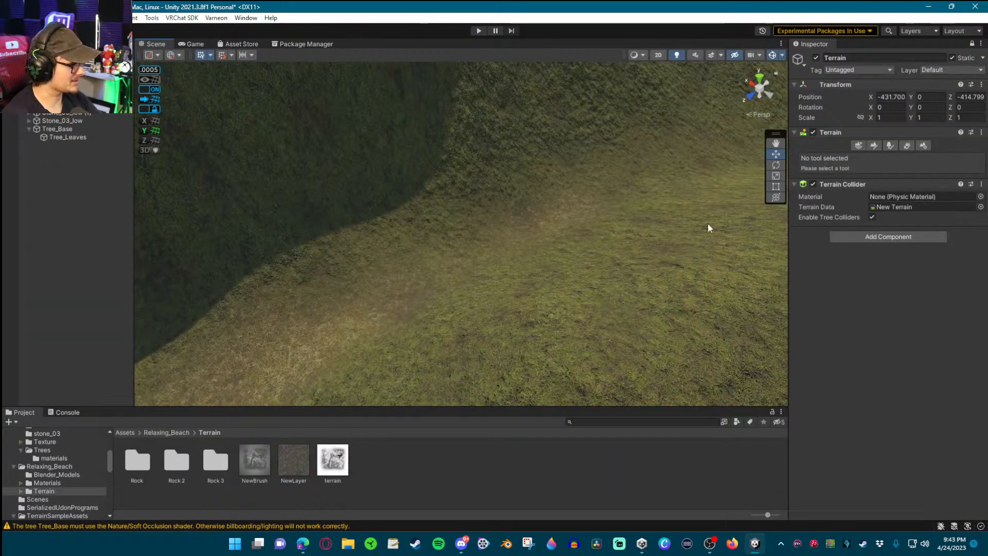
pyautogui.click(873, 145)
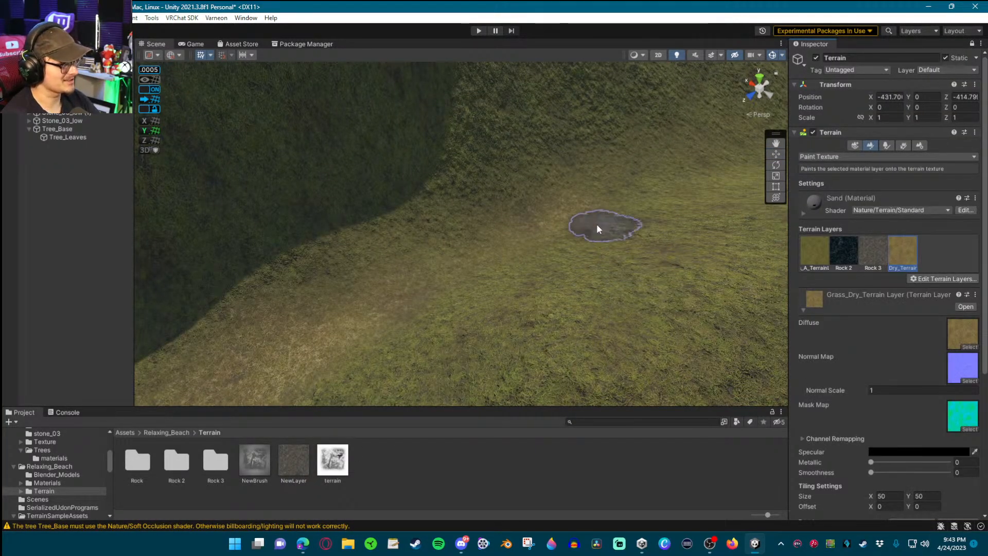
# Maximize the Scene view and extend the dry grass trail along the foot of the grassy slope toward the sea
pyautogui.moveTo(529, 260)
pyautogui.mouseDown(button='right')
pyautogui.moveTo(578, 211)
pyautogui.moveTo(523, 310)
pyautogui.moveTo(547, 315)
pyautogui.mouseUp(button='right')
pyautogui.hotkey('shift', 'space')
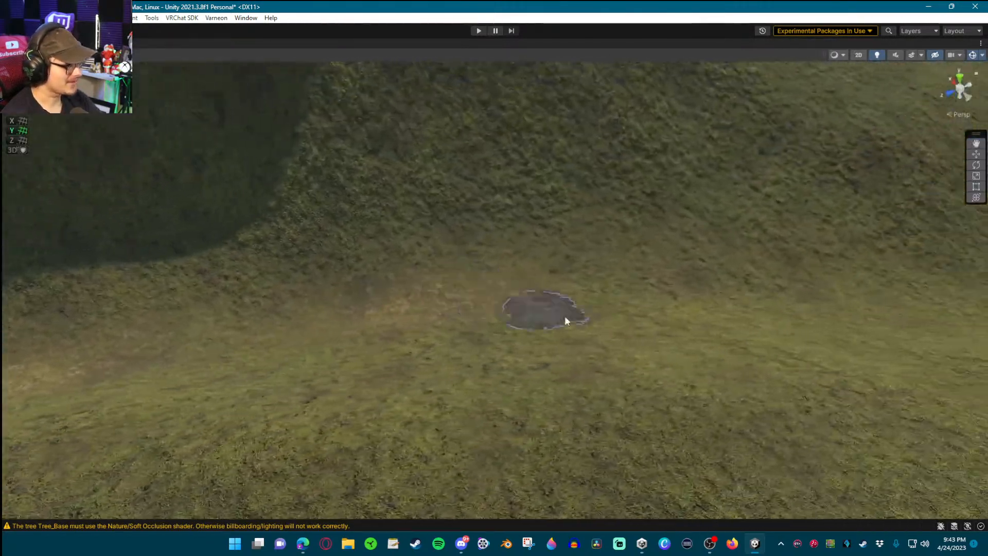
pyautogui.moveTo(773, 294)
pyautogui.mouseDown(button='right')
pyautogui.moveTo(622, 278)
pyautogui.moveTo(850, 293)
pyautogui.mouseUp(button='right')
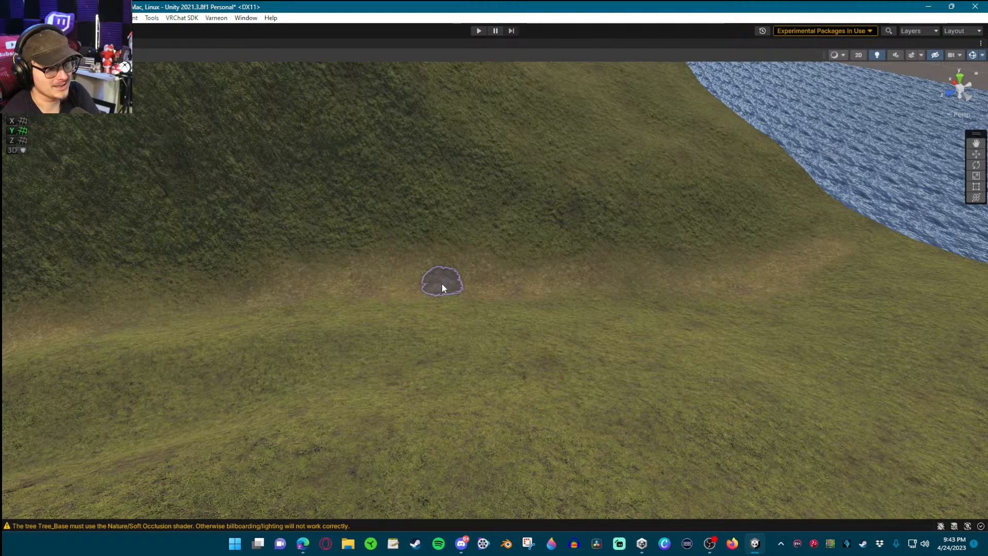
pyautogui.moveTo(564, 264)
pyautogui.mouseDown(button='right')
pyautogui.moveTo(486, 265)
pyautogui.moveTo(360, 218)
pyautogui.moveTo(335, 234)
pyautogui.moveTo(271, 220)
pyautogui.moveTo(240, 193)
pyautogui.moveTo(283, 147)
pyautogui.moveTo(194, 183)
pyautogui.moveTo(443, 304)
pyautogui.mouseUp(button='right')
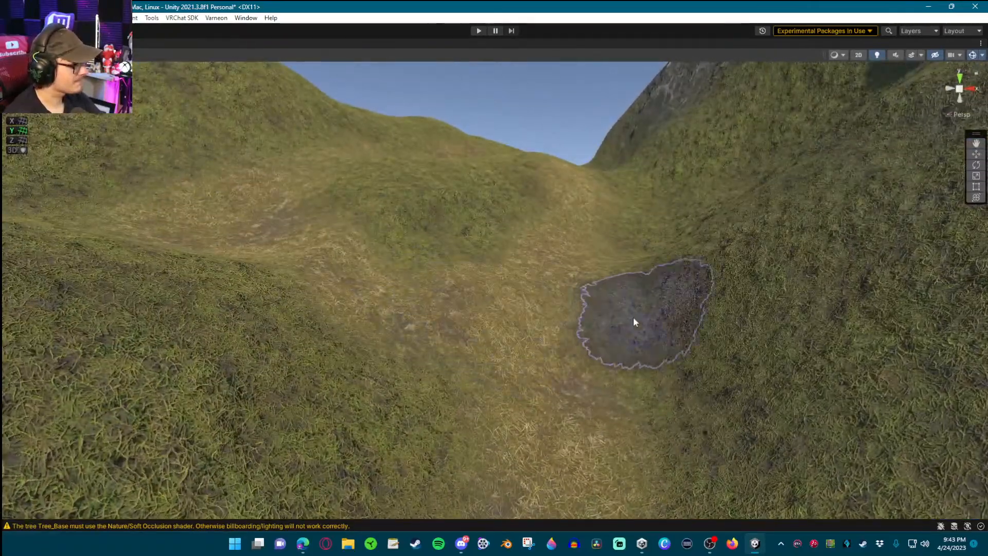
# Examine the painted dry grass paths through the valley and around the shaded base of the mountain
pyautogui.moveTo(573, 408)
pyautogui.mouseDown(button='right')
pyautogui.moveTo(591, 371)
pyautogui.moveTo(628, 425)
pyautogui.moveTo(516, 414)
pyautogui.moveTo(496, 387)
pyautogui.moveTo(529, 359)
pyautogui.moveTo(607, 392)
pyautogui.moveTo(489, 390)
pyautogui.moveTo(586, 249)
pyautogui.moveTo(641, 276)
pyautogui.moveTo(498, 258)
pyautogui.mouseUp(button='right')
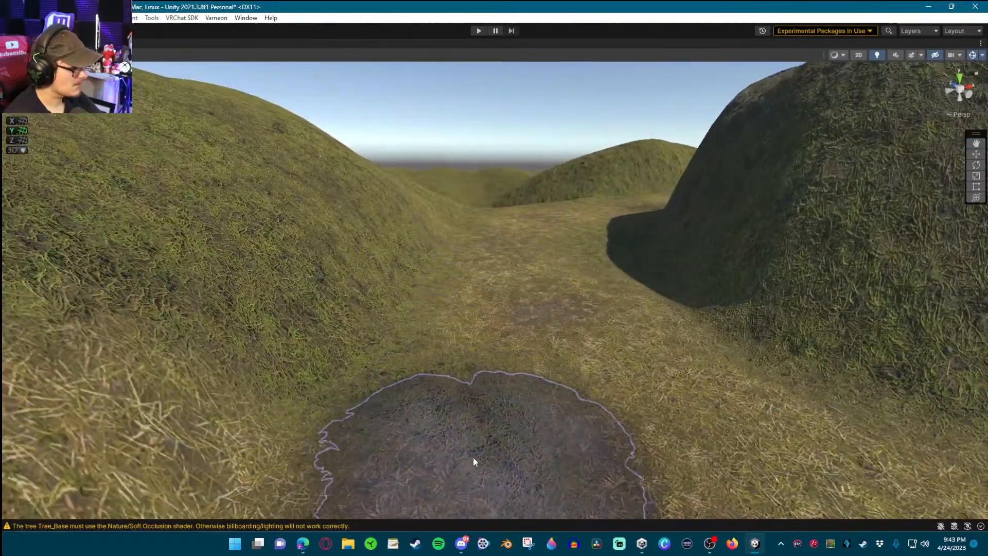
pyautogui.moveTo(559, 283)
pyautogui.mouseDown(button='right')
pyautogui.moveTo(569, 269)
pyautogui.moveTo(568, 291)
pyautogui.moveTo(613, 285)
pyautogui.mouseUp(button='right')
pyautogui.press('w')
pyautogui.press('e')
pyautogui.moveTo(563, 328)
pyautogui.mouseDown(button='right')
pyautogui.moveTo(547, 364)
pyautogui.moveTo(654, 344)
pyautogui.moveTo(461, 270)
pyautogui.mouseUp(button='right')
pyautogui.moveTo(557, 353)
pyautogui.mouseDown(button='right')
pyautogui.moveTo(767, 420)
pyautogui.moveTo(548, 337)
pyautogui.mouseUp(button='right')
pyautogui.press('s')
pyautogui.moveTo(571, 302)
pyautogui.mouseDown(button='right')
pyautogui.moveTo(551, 257)
pyautogui.moveTo(443, 253)
pyautogui.moveTo(507, 247)
pyautogui.moveTo(659, 294)
pyautogui.moveTo(511, 267)
pyautogui.moveTo(518, 271)
pyautogui.mouseUp(button='right')
pyautogui.press('w')
pyautogui.press('s')
pyautogui.moveTo(537, 314); pyautogui.dragTo(501, 328, button='right')
pyautogui.moveTo(592, 358)
pyautogui.mouseDown(button='right')
pyautogui.moveTo(604, 410)
pyautogui.moveTo(643, 422)
pyautogui.mouseUp(button='right')
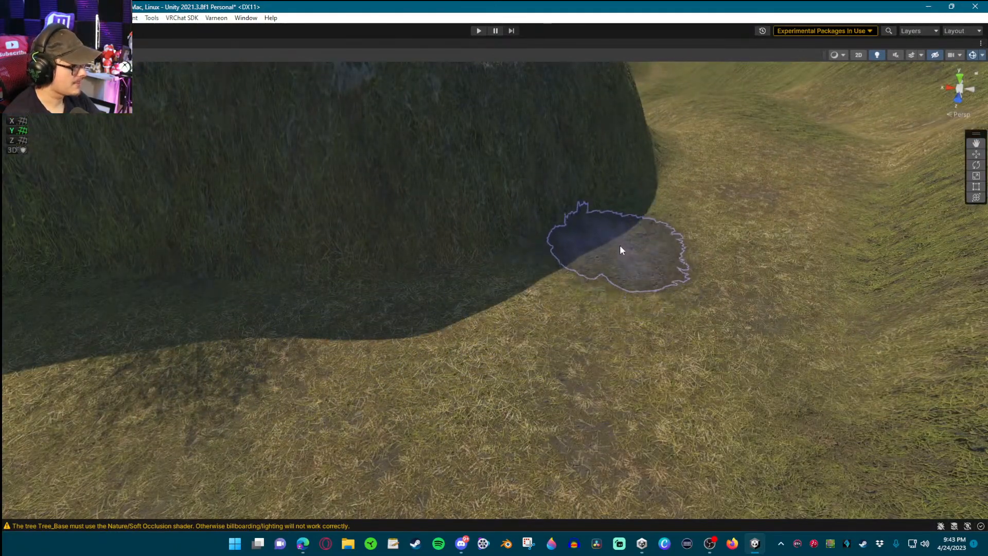
pyautogui.moveTo(755, 255)
pyautogui.mouseDown(button='right')
pyautogui.moveTo(448, 280)
pyautogui.moveTo(520, 223)
pyautogui.moveTo(456, 194)
pyautogui.moveTo(520, 156)
pyautogui.moveTo(650, 236)
pyautogui.moveTo(649, 265)
pyautogui.moveTo(503, 238)
pyautogui.mouseUp(button='right')
pyautogui.moveTo(514, 456)
pyautogui.mouseDown(button='right')
pyautogui.moveTo(523, 379)
pyautogui.moveTo(612, 328)
pyautogui.mouseUp(button='right')
pyautogui.moveTo(541, 318)
pyautogui.mouseDown(button='right')
pyautogui.moveTo(389, 290)
pyautogui.moveTo(440, 290)
pyautogui.moveTo(493, 307)
pyautogui.moveTo(557, 280)
pyautogui.moveTo(620, 323)
pyautogui.moveTo(642, 404)
pyautogui.moveTo(638, 391)
pyautogui.mouseUp(button='right')
pyautogui.moveTo(462, 310)
pyautogui.mouseDown(button='right')
pyautogui.moveTo(540, 523)
pyautogui.moveTo(668, 428)
pyautogui.moveTo(642, 474)
pyautogui.moveTo(639, 434)
pyautogui.moveTo(494, 370)
pyautogui.moveTo(480, 374)
pyautogui.moveTo(468, 392)
pyautogui.moveTo(499, 408)
pyautogui.moveTo(583, 393)
pyautogui.moveTo(615, 441)
pyautogui.moveTo(597, 480)
pyautogui.mouseUp(button='right')
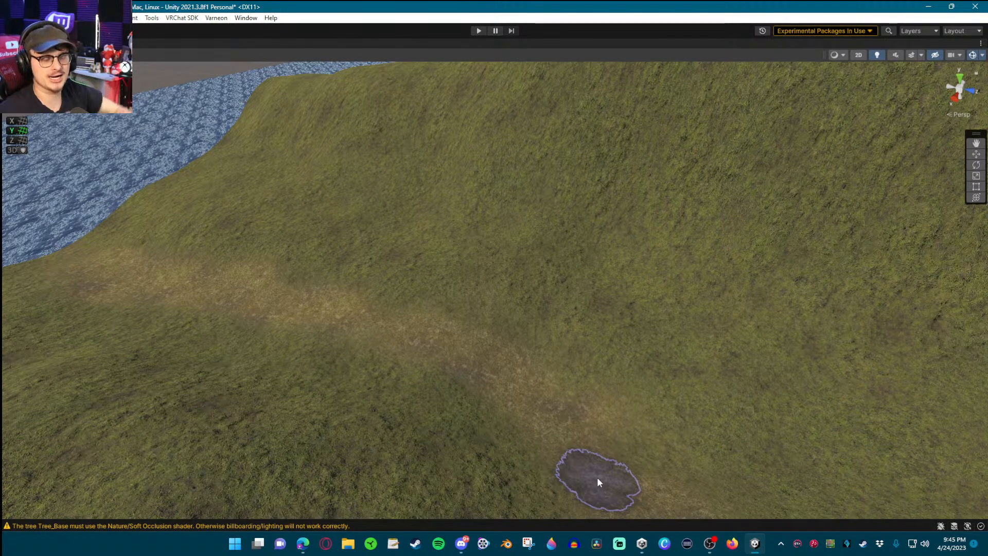
# Paint dry grass branches from the valley trail up the two gullies toward the rocky mountain
pyautogui.moveTo(576, 449)
pyautogui.mouseDown(button='right')
pyautogui.moveTo(463, 412)
pyautogui.moveTo(596, 387)
pyautogui.moveTo(820, 401)
pyautogui.moveTo(977, 323)
pyautogui.moveTo(507, 329)
pyautogui.mouseUp(button='right')
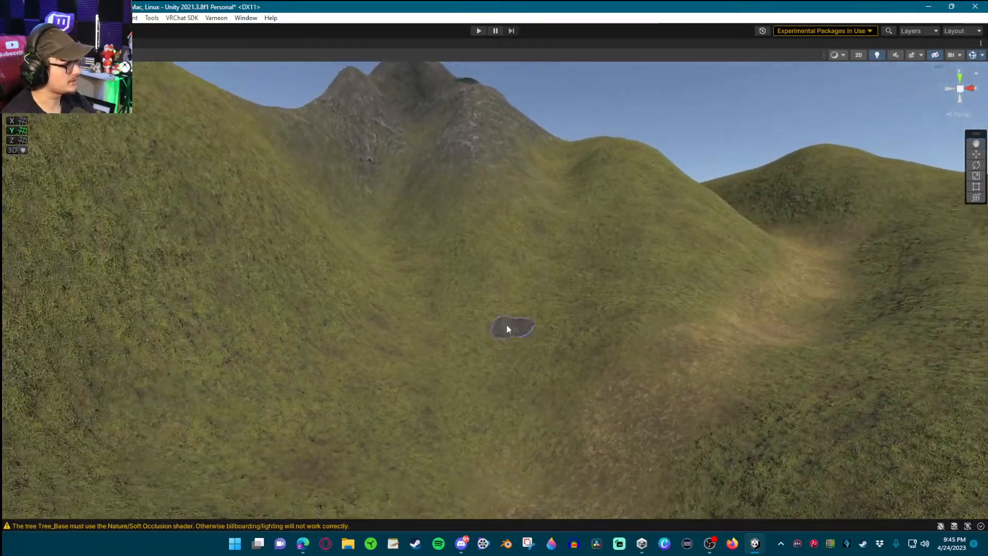
pyautogui.moveTo(434, 333); pyautogui.dragTo(493, 461, button='right')
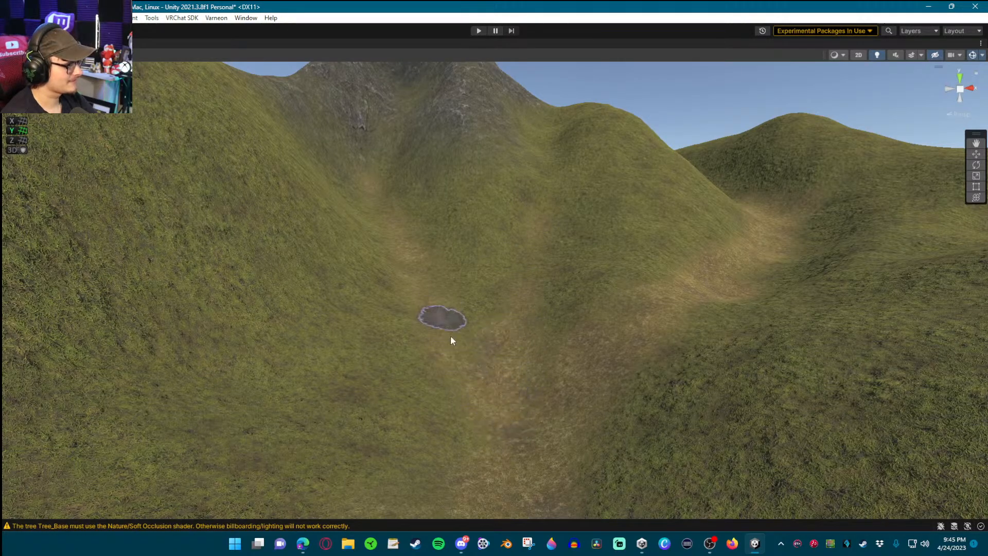
pyautogui.moveTo(551, 113); pyautogui.dragTo(543, 302)
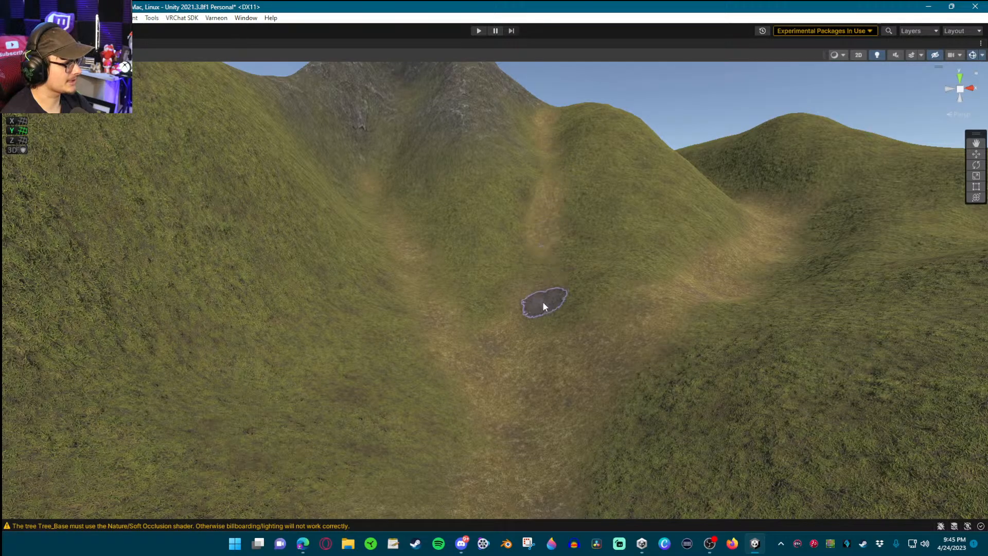
pyautogui.moveTo(613, 314)
pyautogui.mouseDown(button='right')
pyautogui.moveTo(639, 267)
pyautogui.moveTo(637, 361)
pyautogui.moveTo(516, 412)
pyautogui.moveTo(575, 263)
pyautogui.mouseUp(button='right')
pyautogui.moveTo(574, 263)
pyautogui.mouseDown()
pyautogui.moveTo(629, 214)
pyautogui.moveTo(580, 198)
pyautogui.moveTo(642, 247)
pyautogui.moveTo(605, 245)
pyautogui.mouseUp()
# Paint a dry grass side loop that leaves and rejoins the trail along the mountain's rocky base
pyautogui.moveTo(542, 267)
pyautogui.mouseDown(button='right')
pyautogui.moveTo(600, 267)
pyautogui.moveTo(510, 278)
pyautogui.mouseUp(button='right')
pyautogui.moveTo(657, 326)
pyautogui.mouseDown(button='right')
pyautogui.moveTo(782, 331)
pyautogui.moveTo(774, 280)
pyautogui.moveTo(567, 288)
pyautogui.moveTo(561, 253)
pyautogui.mouseUp(button='right')
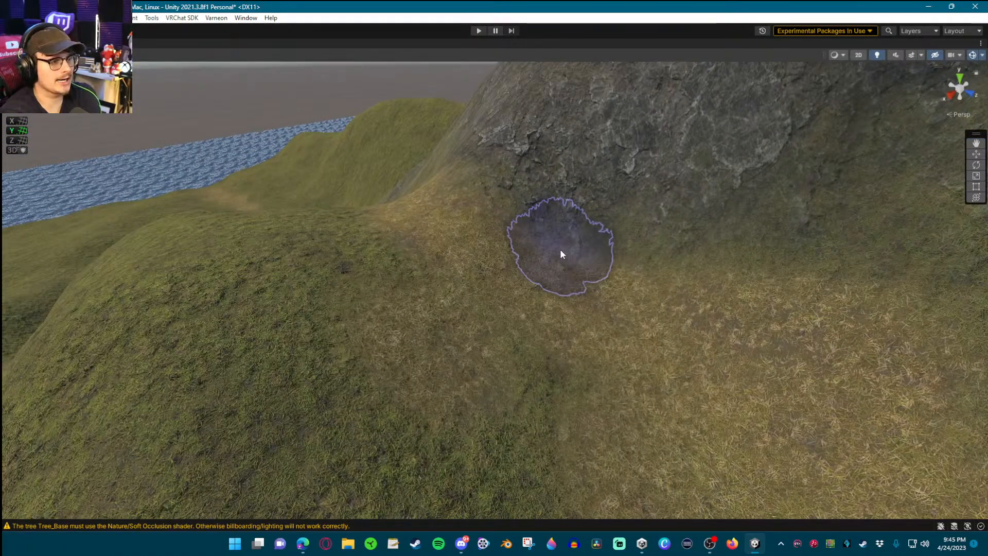
pyautogui.moveTo(573, 242)
pyautogui.mouseDown(button='right')
pyautogui.moveTo(277, 290)
pyautogui.moveTo(430, 245)
pyautogui.moveTo(624, 245)
pyautogui.moveTo(437, 267)
pyautogui.moveTo(326, 260)
pyautogui.moveTo(62, 273)
pyautogui.moveTo(163, 308)
pyautogui.moveTo(198, 364)
pyautogui.moveTo(109, 370)
pyautogui.moveTo(25, 191)
pyautogui.moveTo(19, 201)
pyautogui.moveTo(954, 238)
pyautogui.moveTo(956, 266)
pyautogui.mouseUp(button='right')
pyautogui.scroll(-3, 87, 324)
pyautogui.moveTo(703, 247)
pyautogui.mouseDown(button='right')
pyautogui.moveTo(721, 258)
pyautogui.moveTo(692, 261)
pyautogui.mouseUp(button='right')
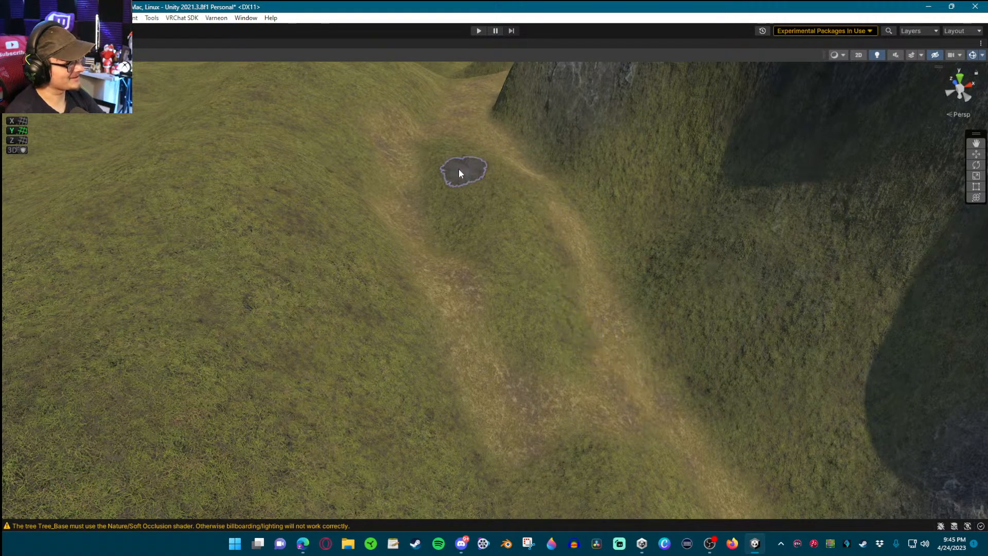
pyautogui.moveTo(514, 379); pyautogui.dragTo(464, 318, button='right')
pyautogui.press('s')
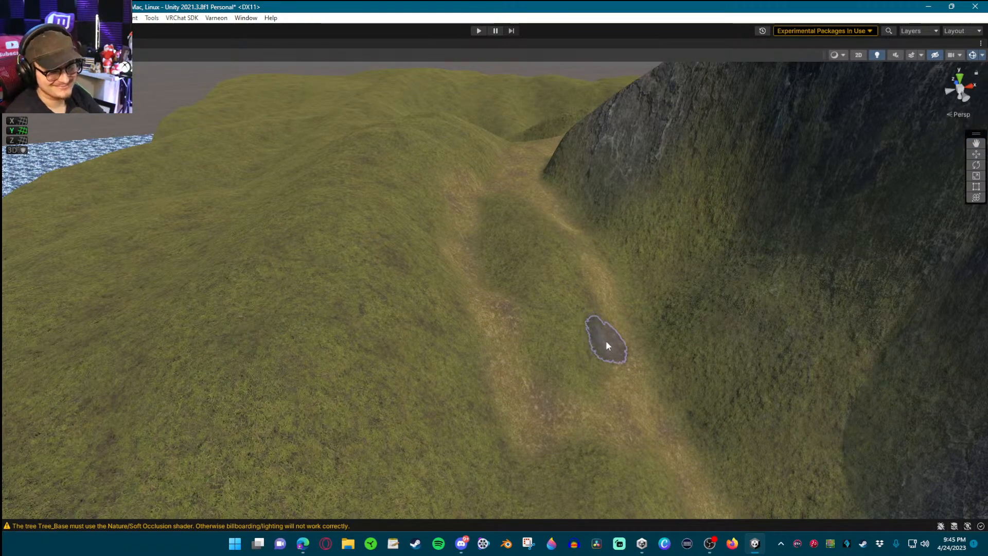
# Restore the normal editor layout and switch the terrain tool to Raise or Lower Terrain
pyautogui.moveTo(606, 340); pyautogui.dragTo(562, 375, button='right')
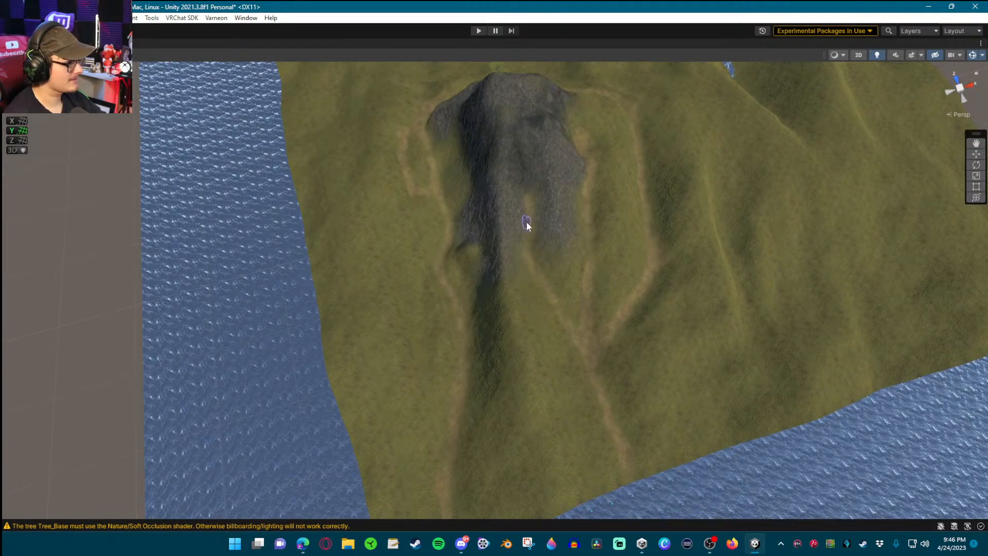
pyautogui.moveTo(525, 356); pyautogui.dragTo(368, 271, button='right')
pyautogui.hotkey('shift', 'space')
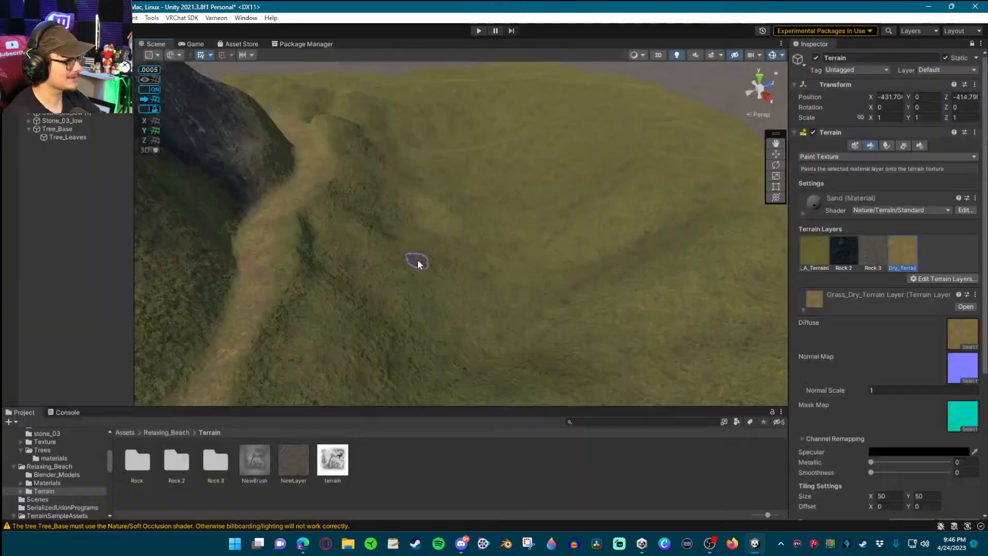
pyautogui.click(829, 154)
pyautogui.click(828, 165)
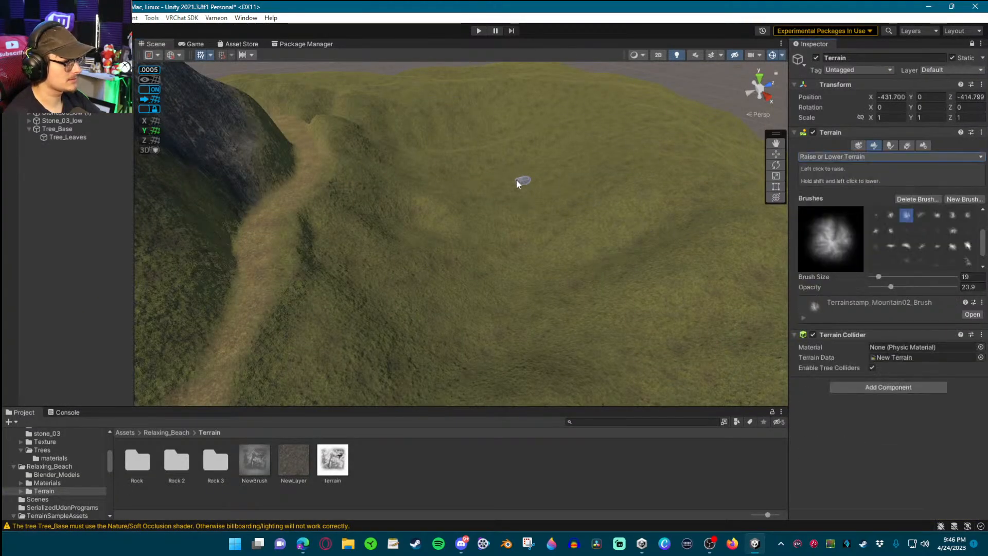
# Set the brush size to 289 and preview several brush shapes over the grassy area, ending with Terrainstamp_Canyon04_Brush
pyautogui.click(890, 215)
pyautogui.scroll(2, 900, 227)
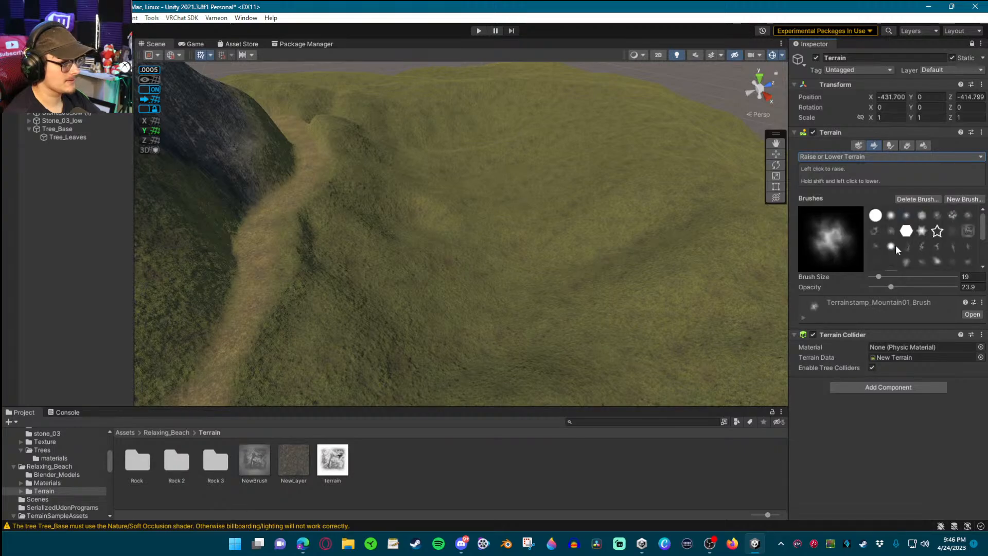
pyautogui.click(922, 214)
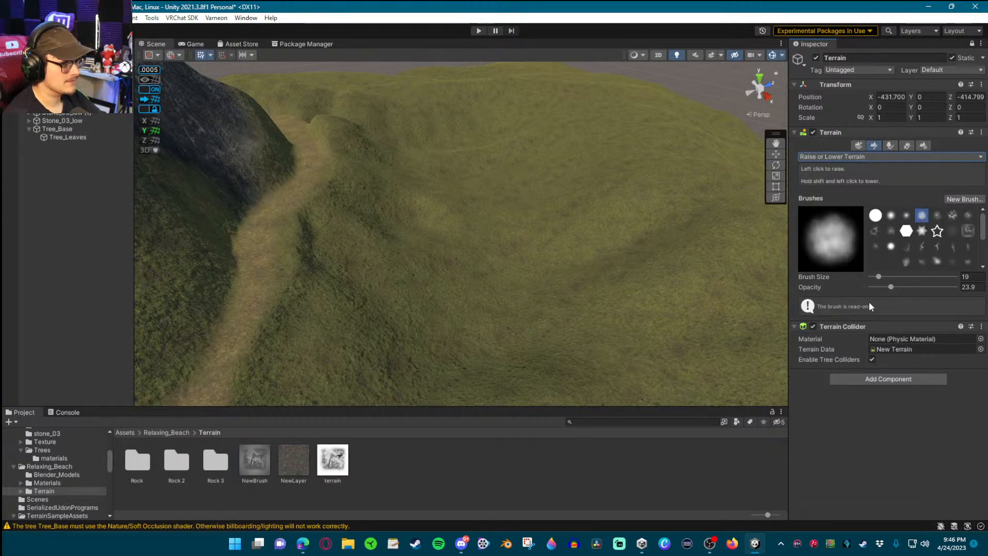
pyautogui.moveTo(879, 276); pyautogui.dragTo(895, 277)
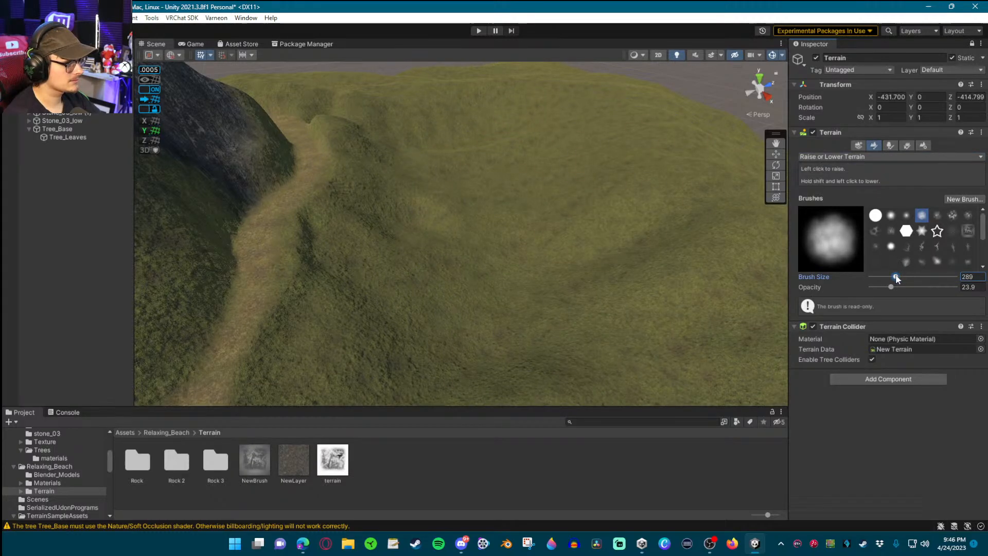
pyautogui.click(956, 212)
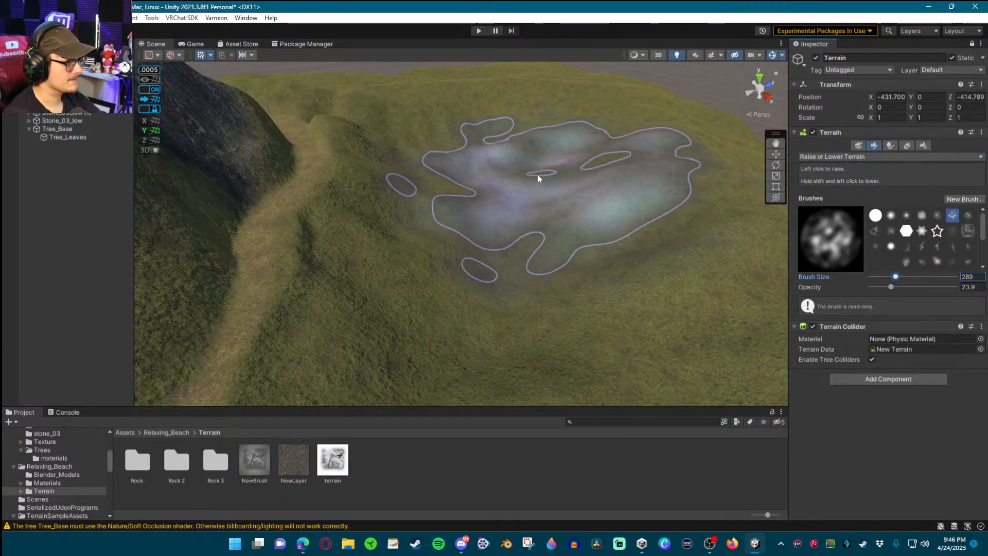
pyautogui.click(968, 215)
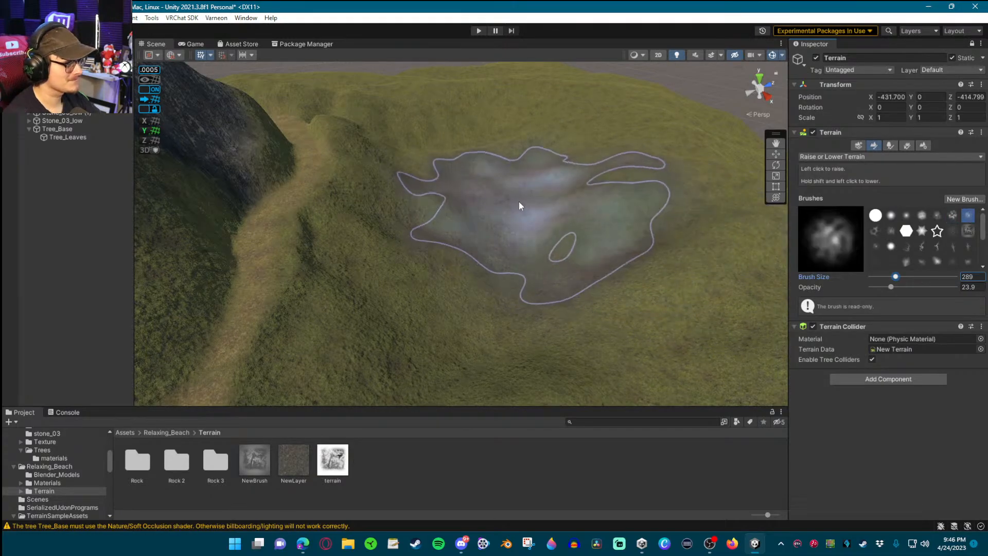
pyautogui.click(951, 231)
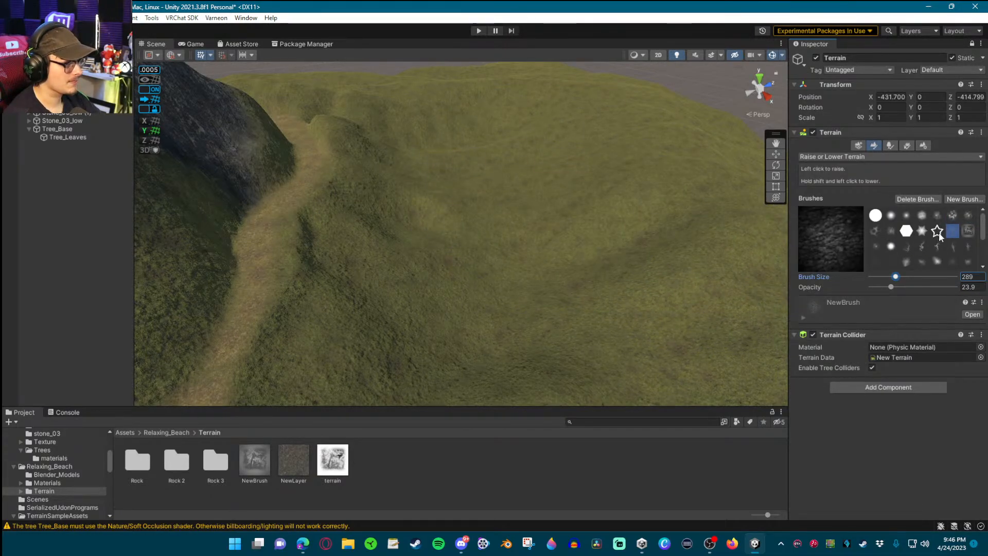
pyautogui.click(952, 246)
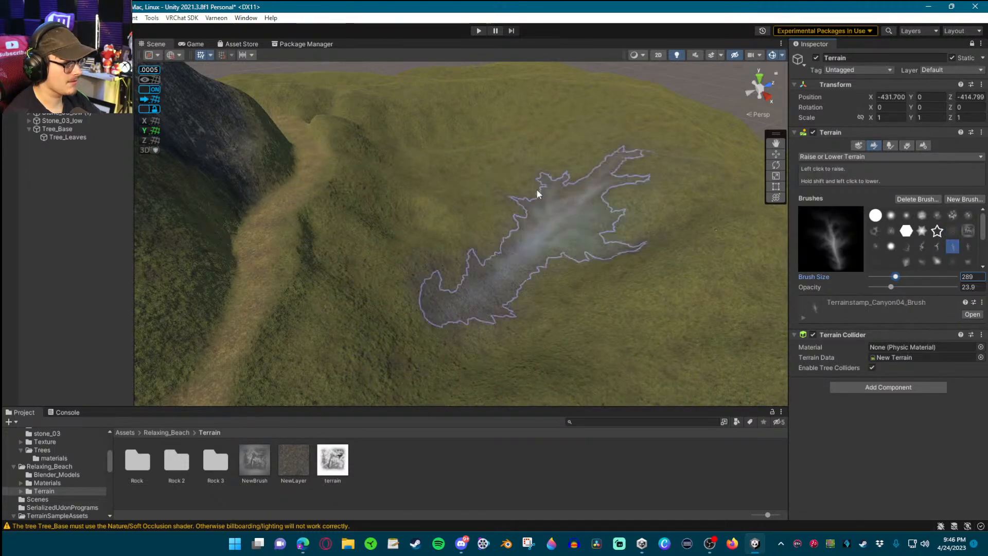
pyautogui.moveTo(566, 196)
pyautogui.keyDown('alt'); pyautogui.mouseDown()
pyautogui.moveTo(459, 221)
pyautogui.moveTo(792, 273)
pyautogui.mouseUp(); pyautogui.keyUp('alt')
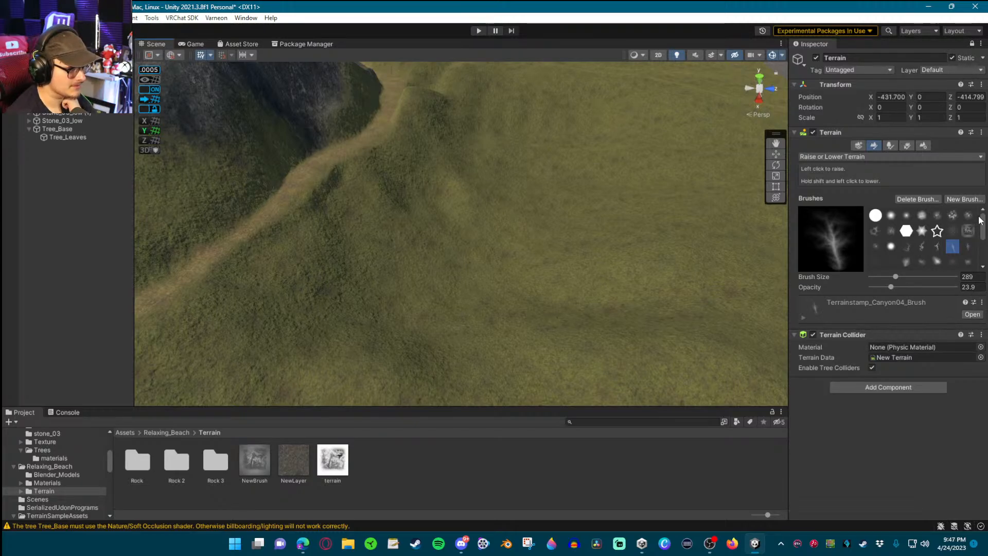
# Reactivate Raise or Lower Terrain on the terrain and select the Terrainstamp_Canyon02_Brush
pyautogui.click(775, 165)
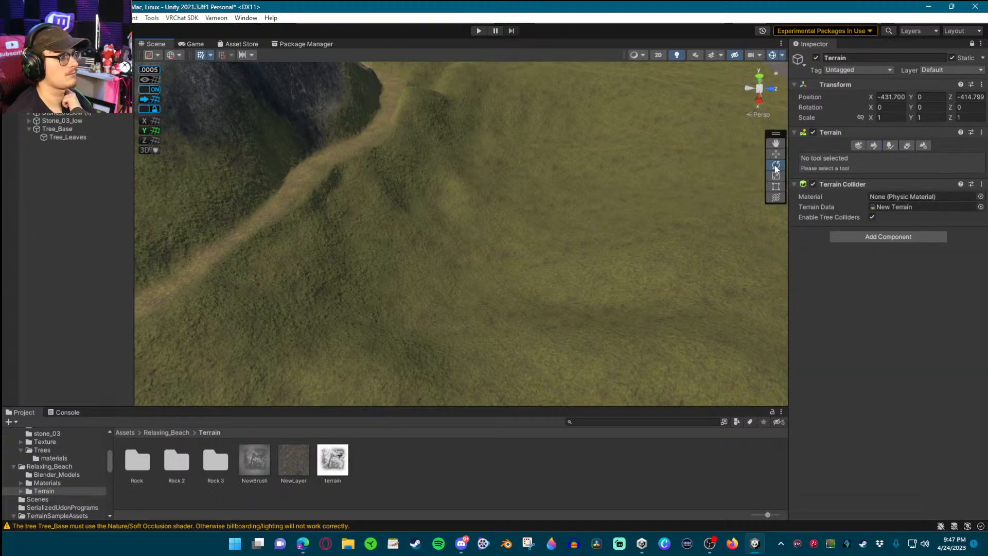
pyautogui.moveTo(646, 166); pyautogui.dragTo(674, 131, button='right')
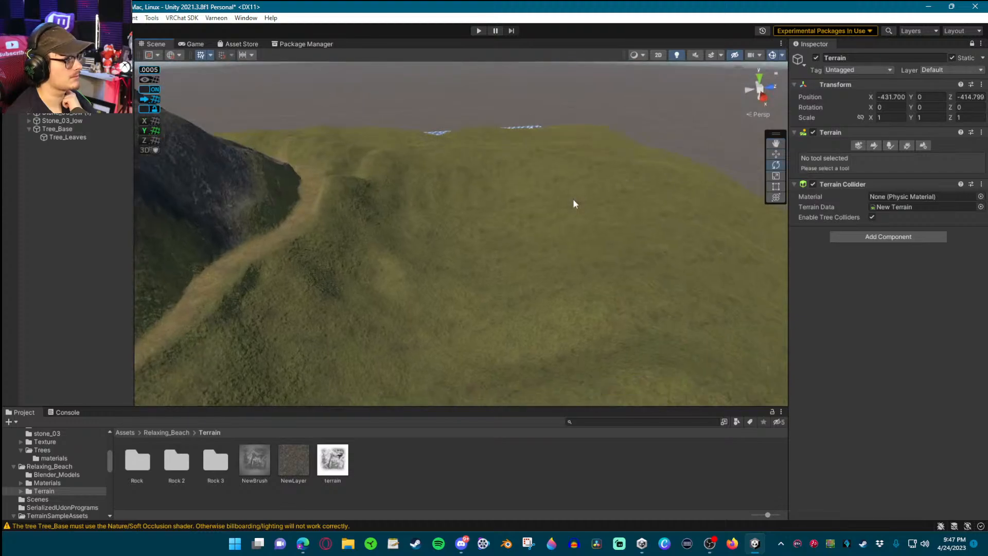
pyautogui.click(414, 251)
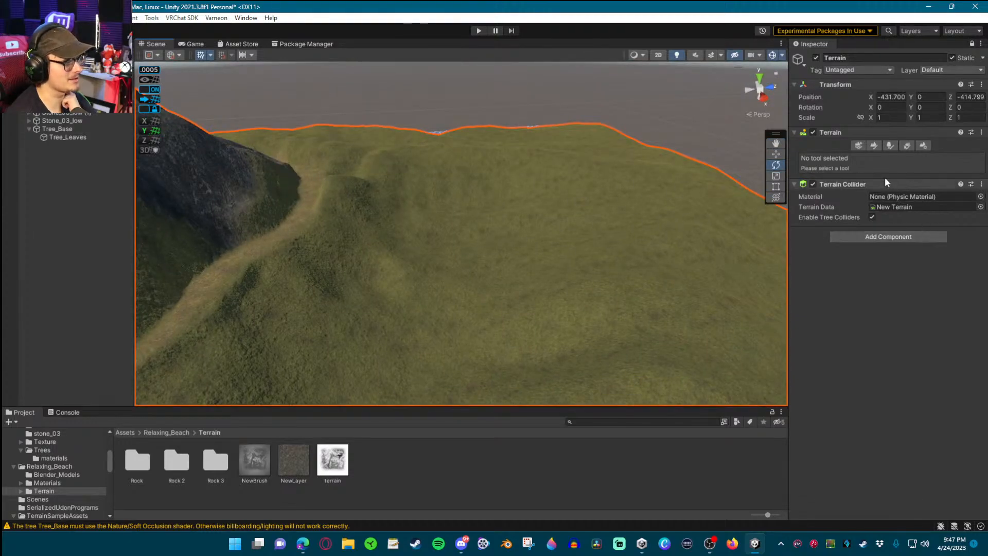
pyautogui.click(871, 145)
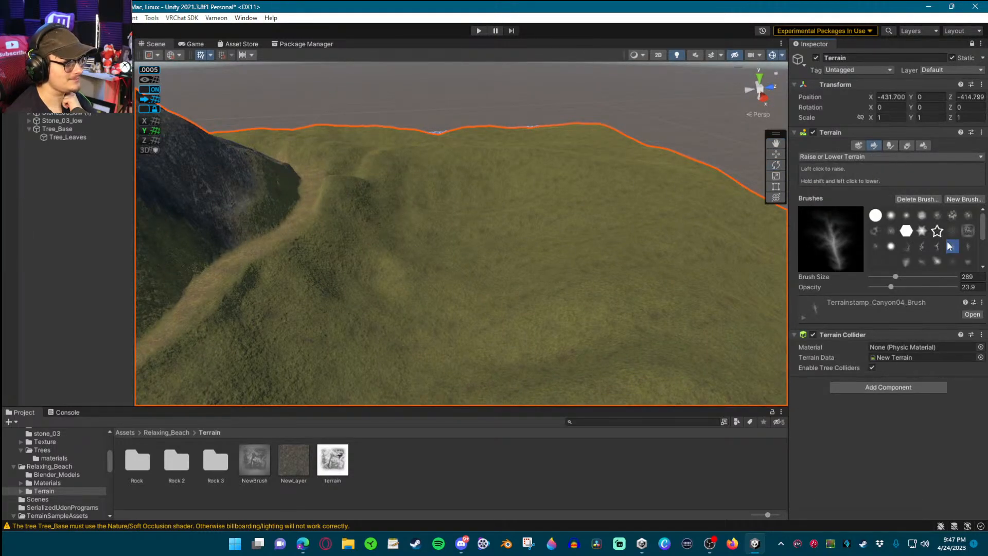
pyautogui.click(925, 247)
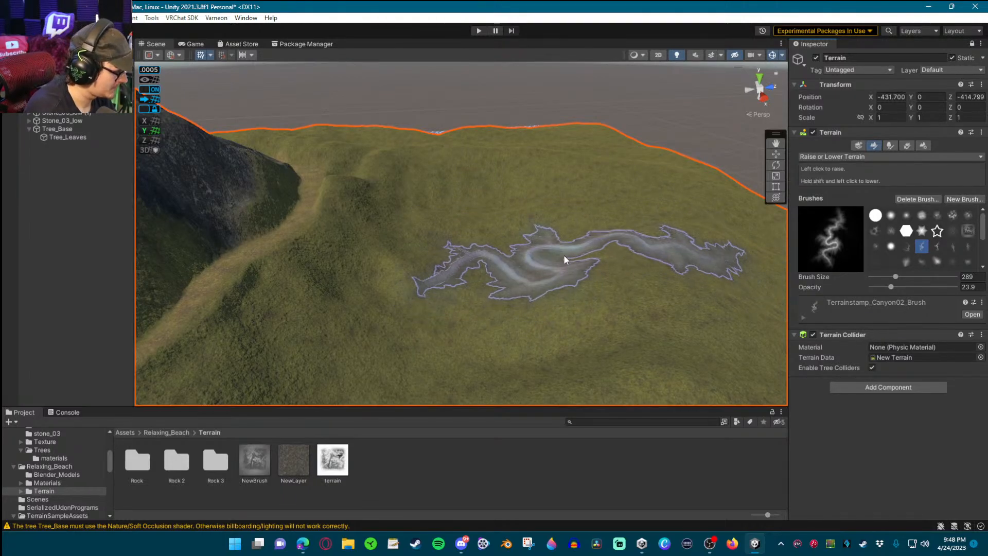
# Try to rotate the terrain about its vertical axis with the Rotate tool
pyautogui.press('r')
pyautogui.moveTo(516, 214); pyautogui.dragTo(302, 222, button='right')
pyautogui.press('e')
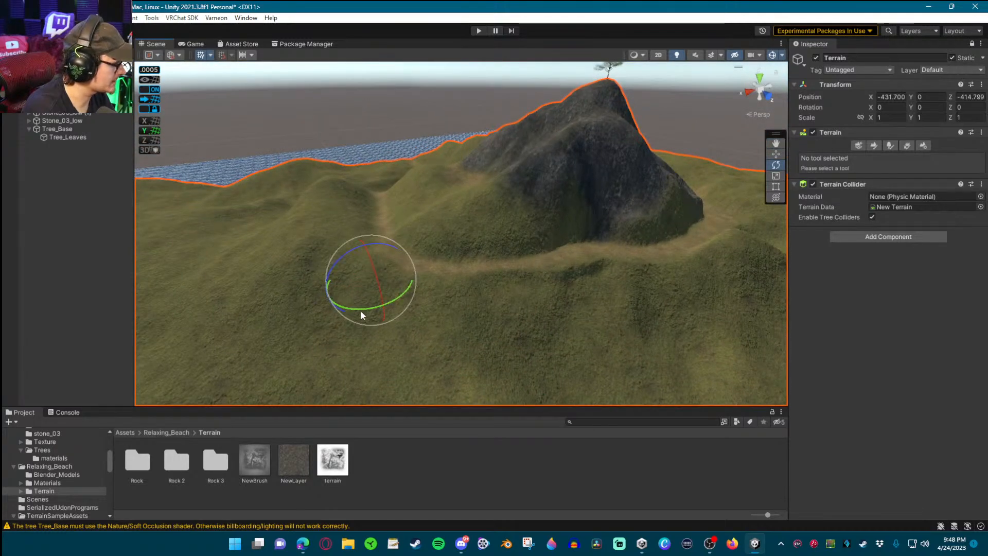
pyautogui.moveTo(485, 280); pyautogui.dragTo(486, 305, button='right')
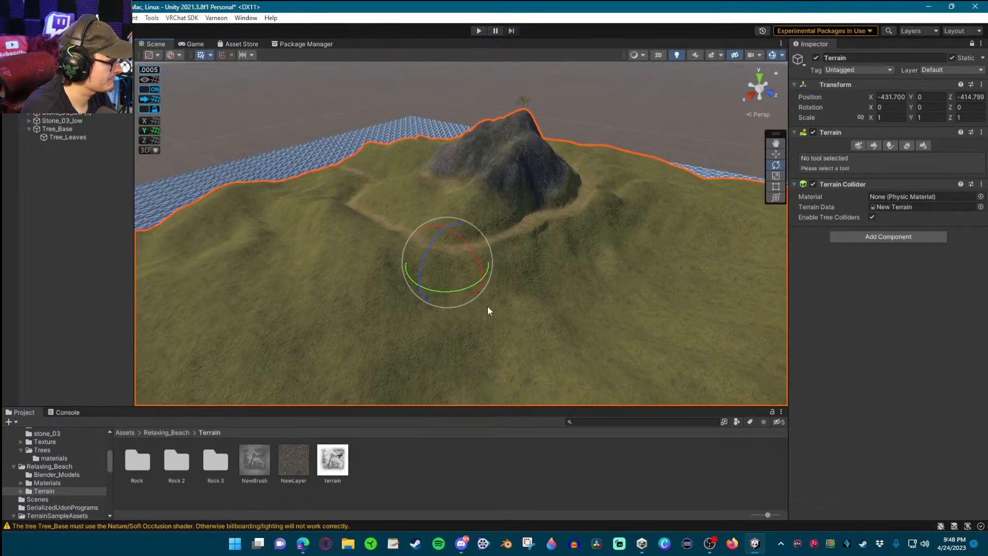
pyautogui.moveTo(462, 286); pyautogui.dragTo(440, 304)
pyautogui.hotkey('ctrl', 'z')
pyautogui.hotkey('ctrl', 'z')
# Reactivate the Raise or Lower Terrain tool and preview the canyon brush over the grassy area beside the mountain
pyautogui.moveTo(335, 175); pyautogui.dragTo(469, 282, button='right')
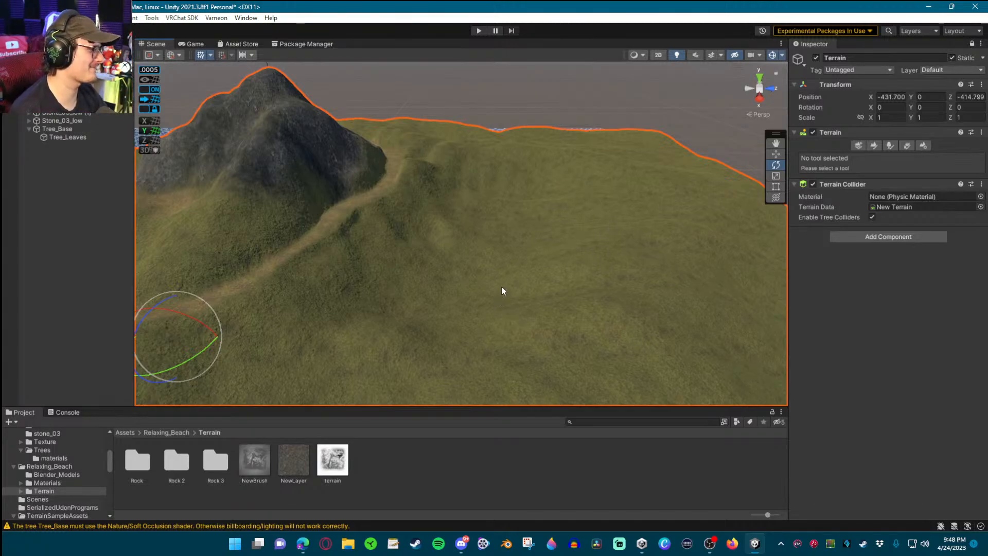
pyautogui.moveTo(501, 286)
pyautogui.mouseDown(button='right')
pyautogui.moveTo(516, 273)
pyautogui.moveTo(496, 294)
pyautogui.mouseUp(button='right')
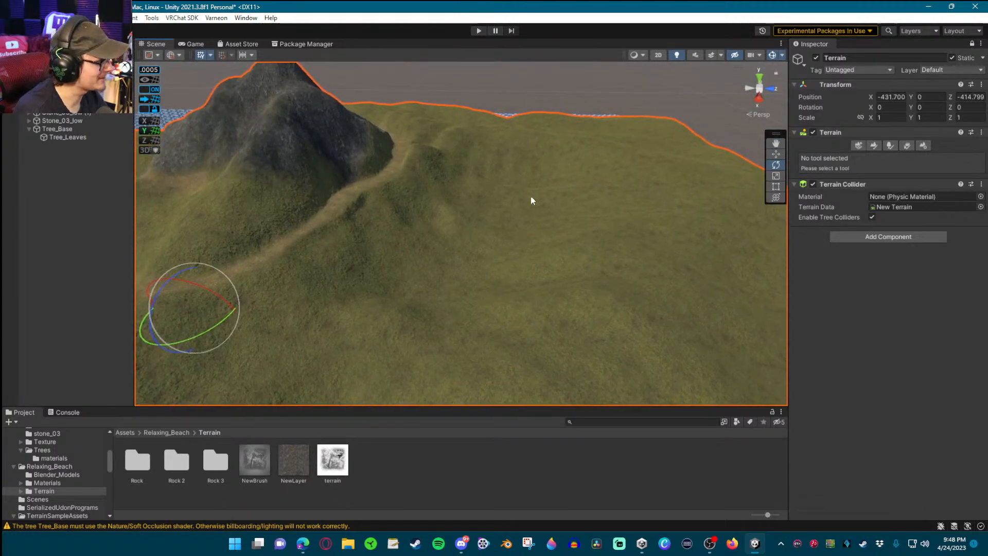
pyautogui.click(874, 146)
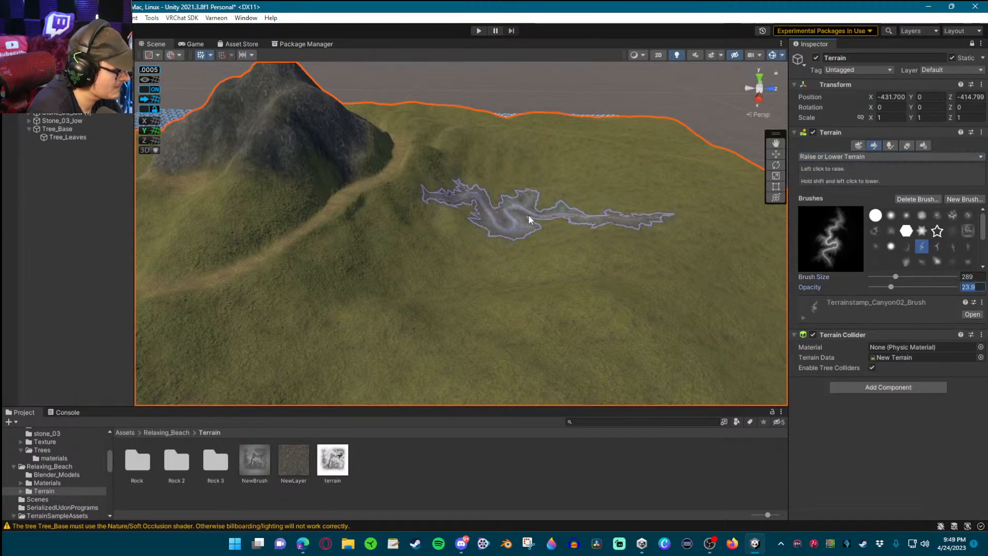
pyautogui.scroll(-10, 529, 215)
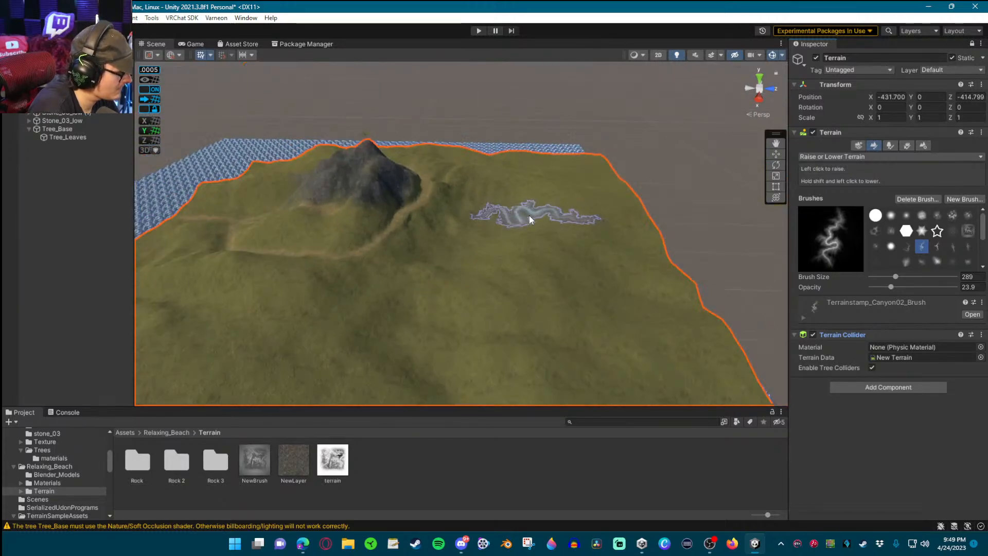
pyautogui.scroll(10, 528, 218)
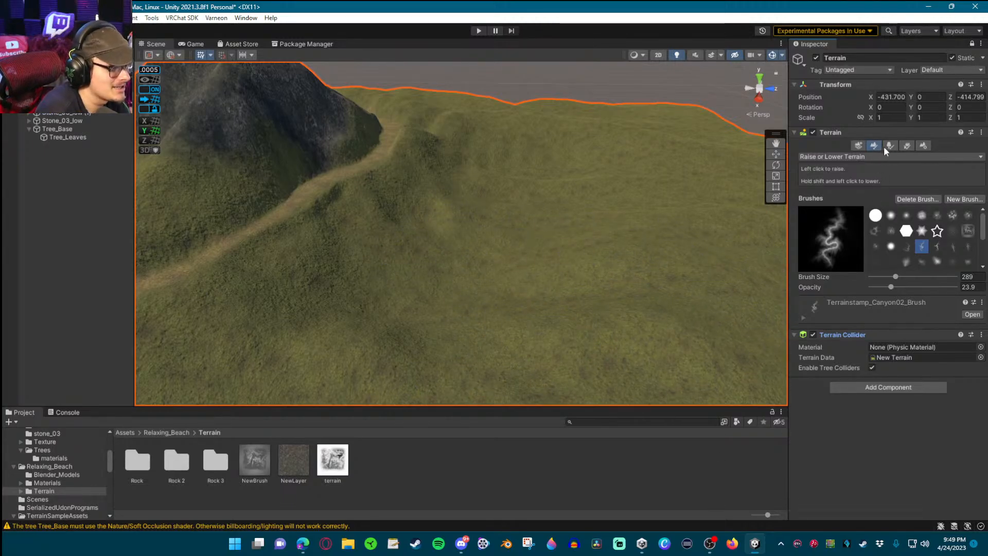
# Review the terrain's settings and switch the terrain painting tool to Stamp Terrain
pyautogui.click(922, 146)
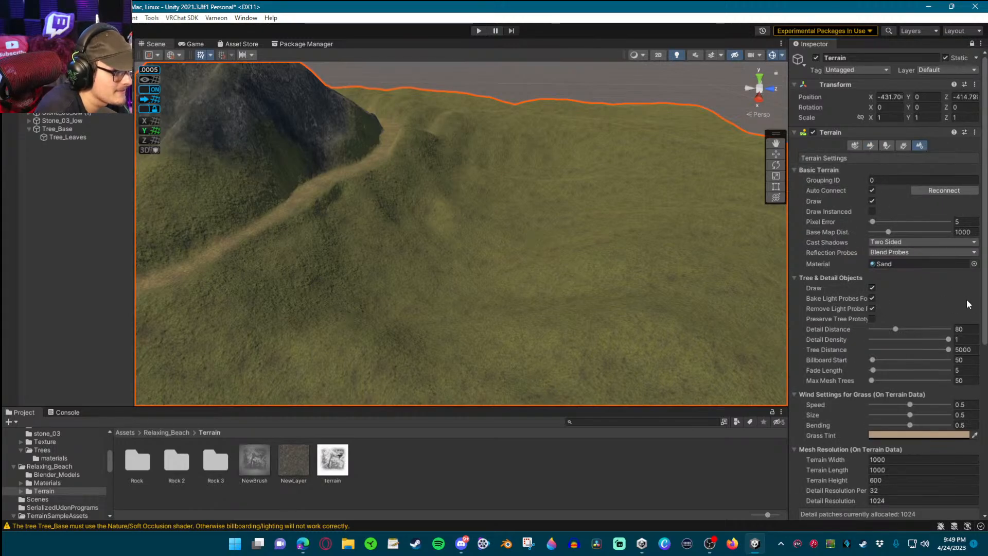
pyautogui.scroll(-2, 920, 306)
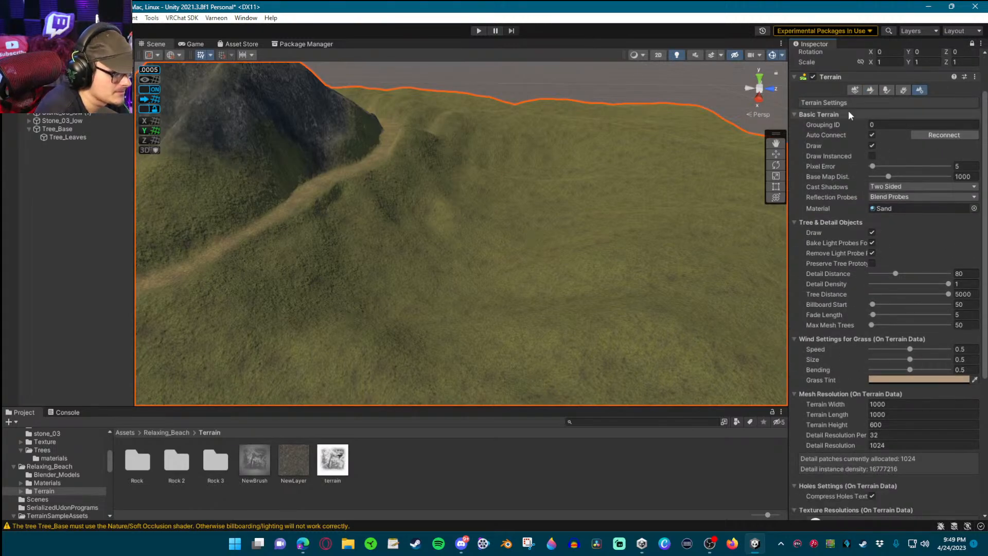
pyautogui.scroll(-3, 862, 376)
pyautogui.scroll(5, 841, 370)
pyautogui.click(873, 145)
pyautogui.click(877, 157)
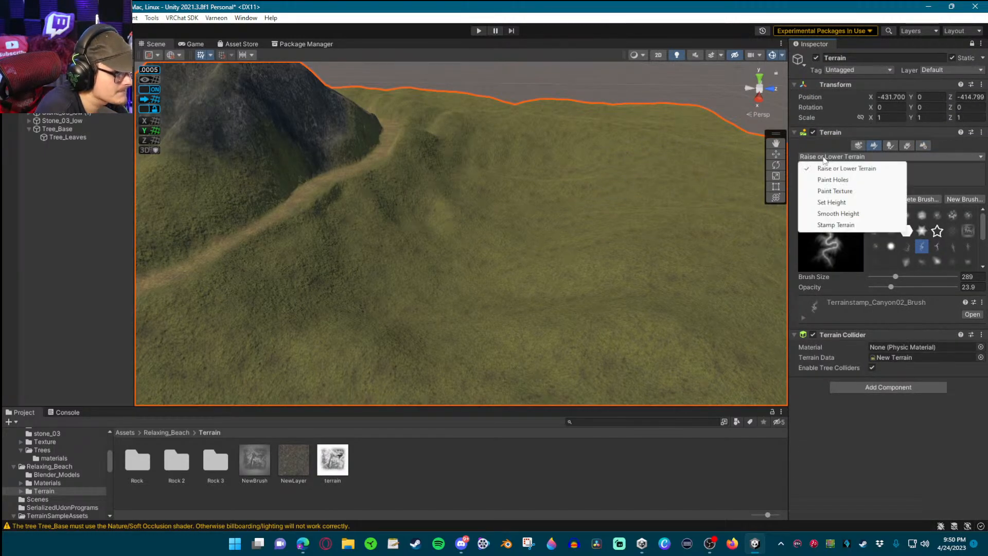
pyautogui.click(836, 224)
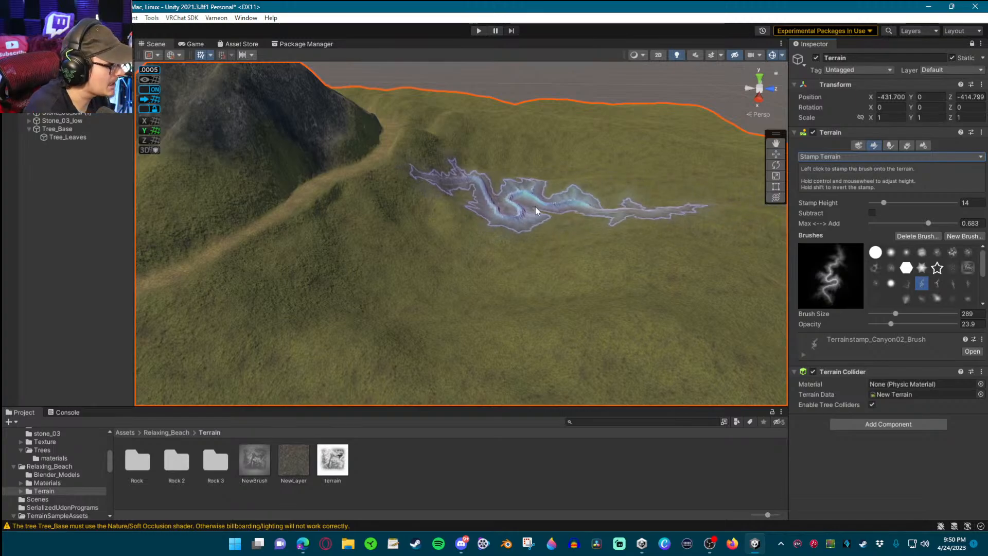
# Set the stamp height to about 23.09 with Subtract enabled and preview the canyon stamp on the grassy area
pyautogui.keyDown('ctrl'); pyautogui.scroll(5, 557, 203); pyautogui.keyUp('ctrl')
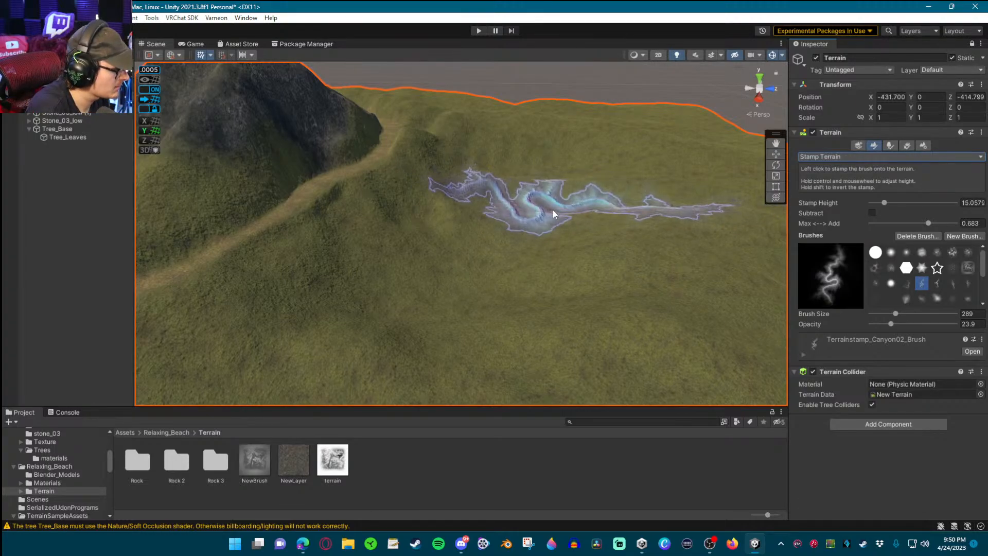
pyautogui.keyDown('ctrl'); pyautogui.scroll(-7, 578, 191); pyautogui.keyUp('ctrl')
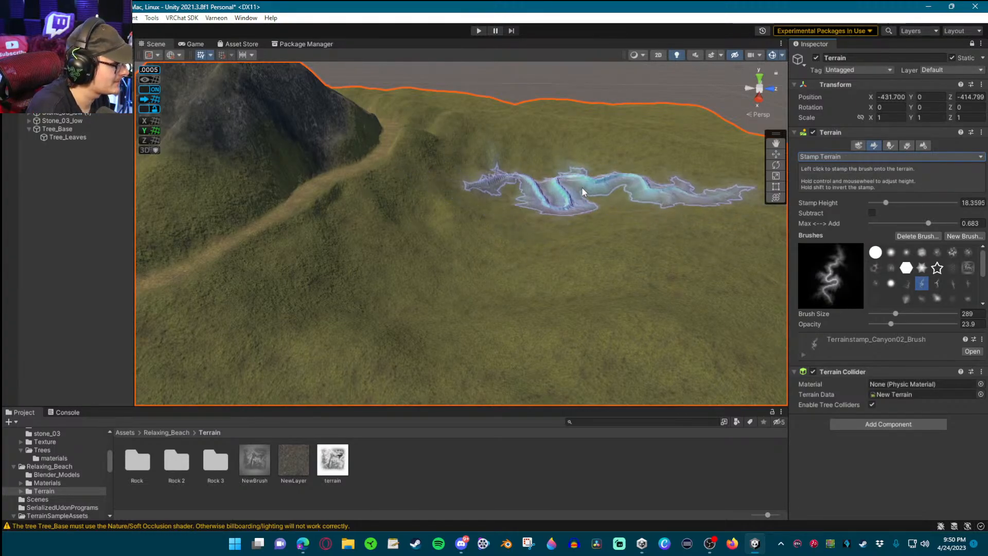
pyautogui.keyDown('ctrl'); pyautogui.scroll(-10, 585, 189); pyautogui.keyUp('ctrl')
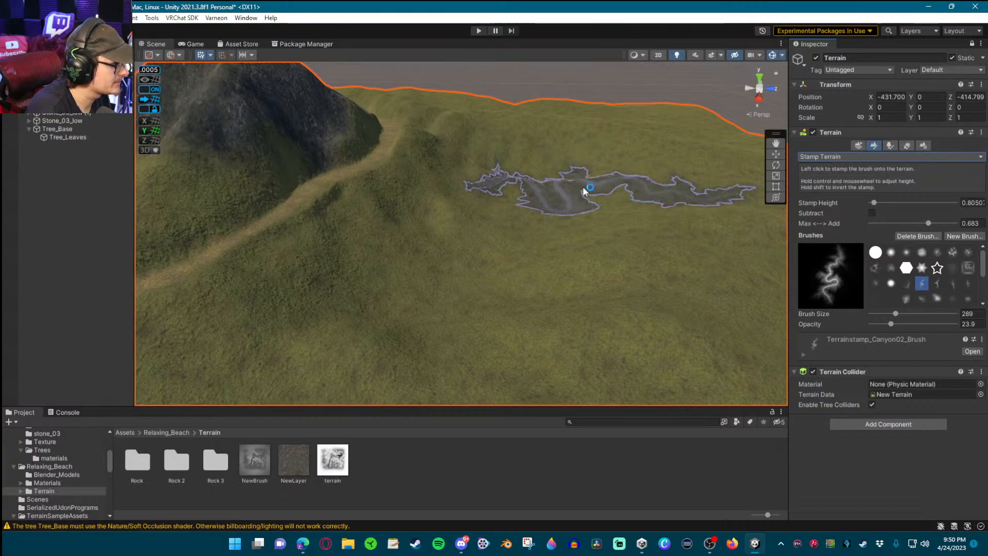
pyautogui.keyDown('ctrl'); pyautogui.scroll(8, 580, 202); pyautogui.keyUp('ctrl')
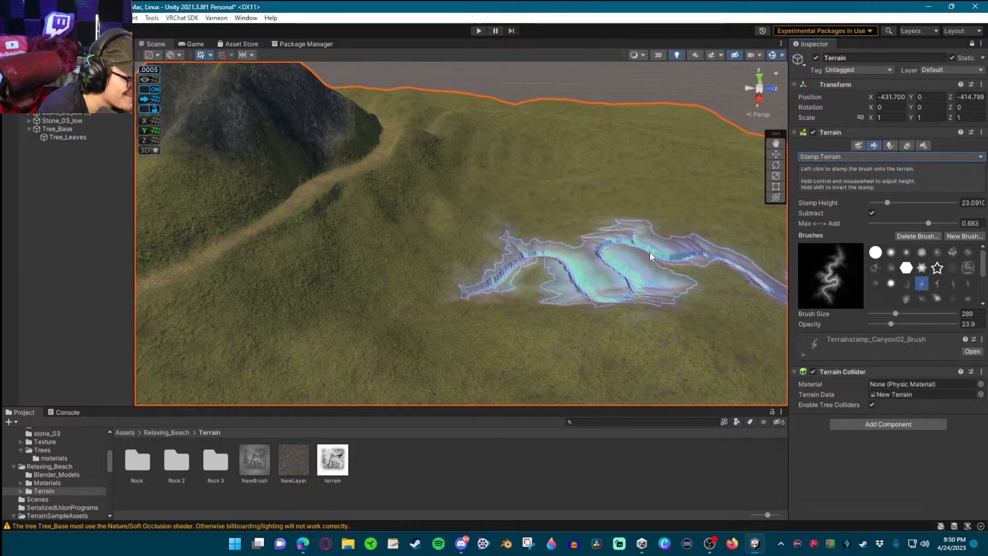
pyautogui.moveTo(584, 232)
pyautogui.mouseDown(button='right')
pyautogui.moveTo(386, 273)
pyautogui.moveTo(544, 258)
pyautogui.moveTo(503, 216)
pyautogui.moveTo(474, 214)
pyautogui.moveTo(486, 214)
pyautogui.mouseUp(button='right')
pyautogui.moveTo(456, 290)
pyautogui.mouseDown(button='right')
pyautogui.moveTo(425, 271)
pyautogui.moveTo(414, 313)
pyautogui.moveTo(452, 284)
pyautogui.moveTo(458, 255)
pyautogui.mouseUp(button='right')
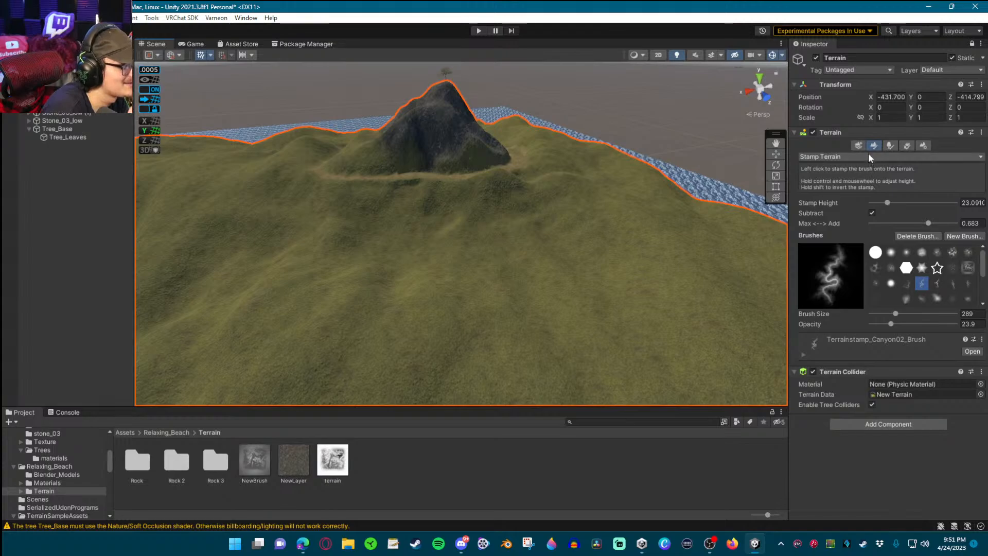
# Set the terrain's rotation to 0 on X and 90 on Y, and check it briefly in the 2D view
pyautogui.click(887, 107)
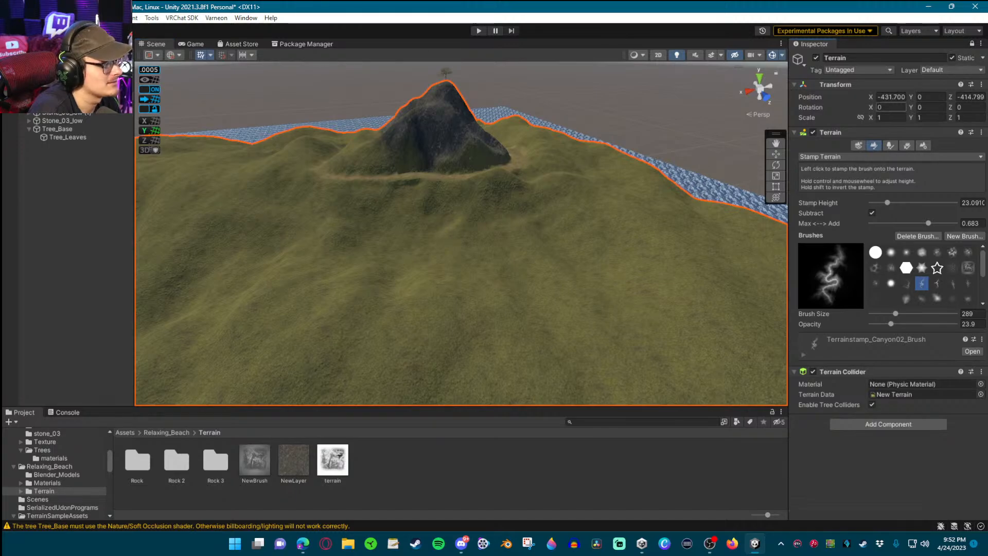
pyautogui.moveTo(868, 107); pyautogui.dragTo(948, 107)
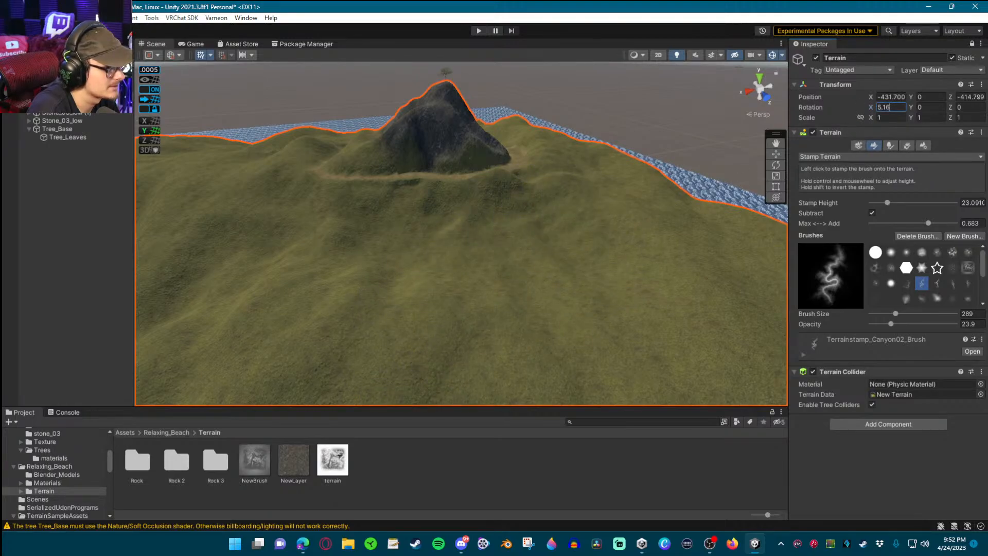
pyautogui.press('BackSpace')
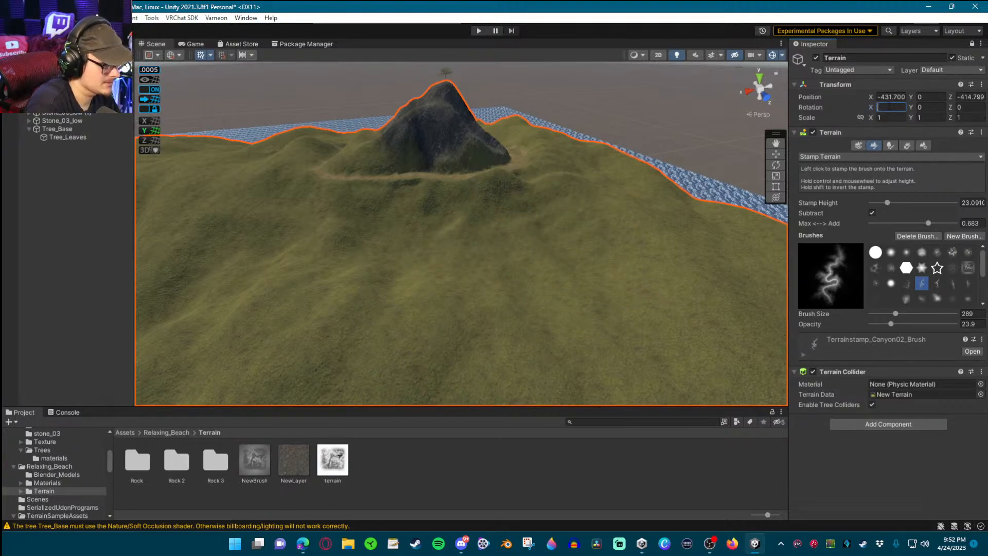
pyautogui.write('0')
pyautogui.press('Tab')
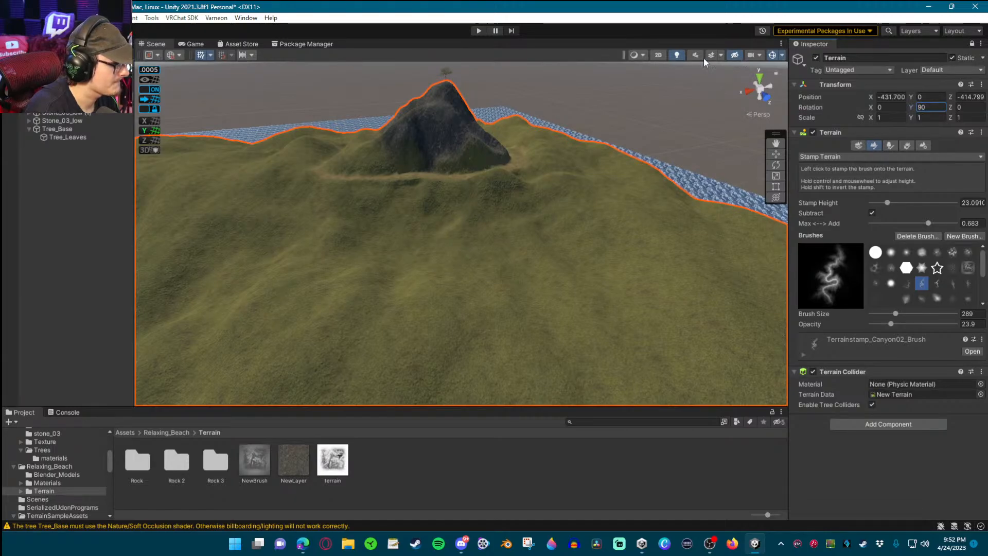
pyautogui.click(658, 55)
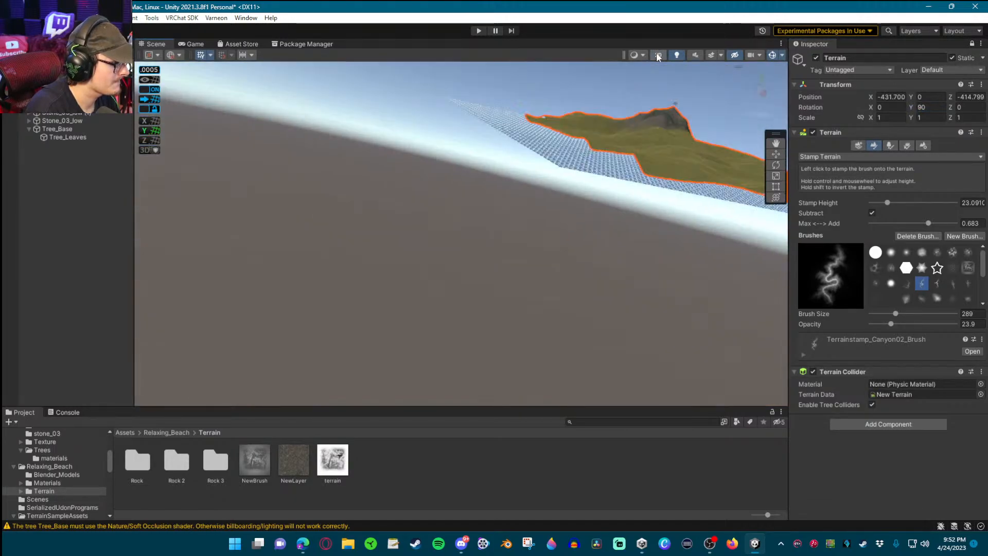
pyautogui.click(658, 55)
# Try to turn the terrain to -60 on Y with the Rotate tool and undo that rotation
pyautogui.press('e')
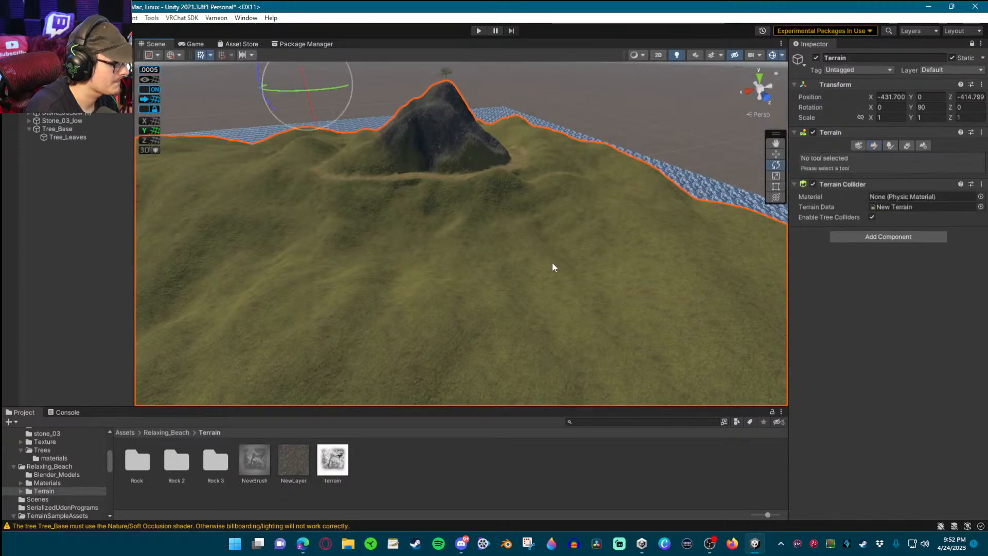
pyautogui.moveTo(532, 271); pyautogui.dragTo(436, 242, button='right')
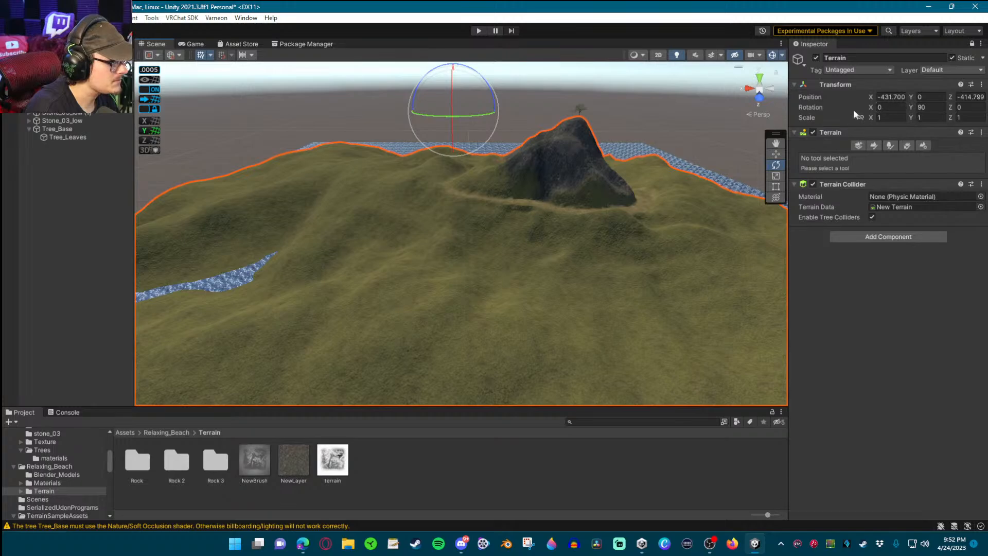
pyautogui.moveTo(735, 115); pyautogui.dragTo(716, 181, button='right')
pyautogui.click(576, 271)
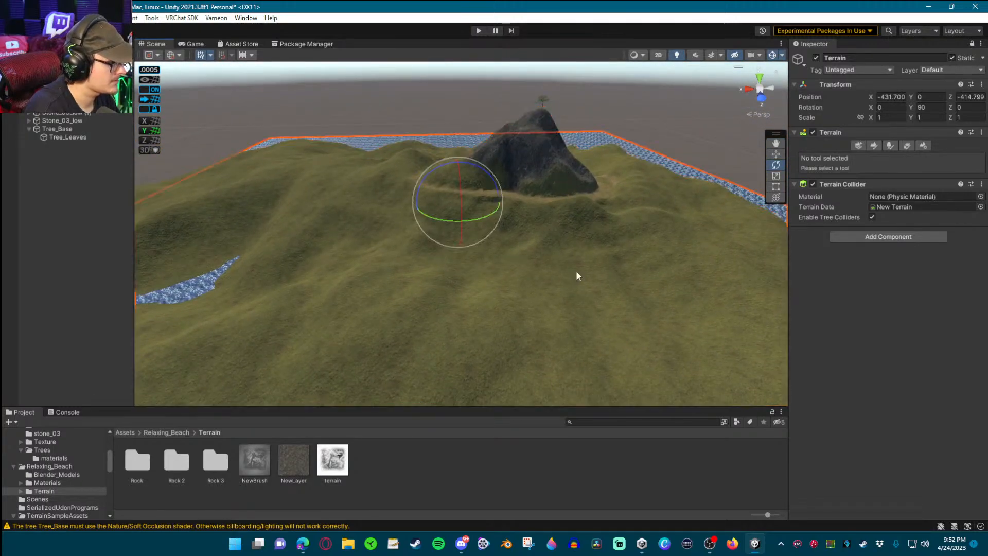
pyautogui.moveTo(550, 253); pyautogui.dragTo(726, 136, button='right')
pyautogui.click(874, 145)
pyautogui.press('w')
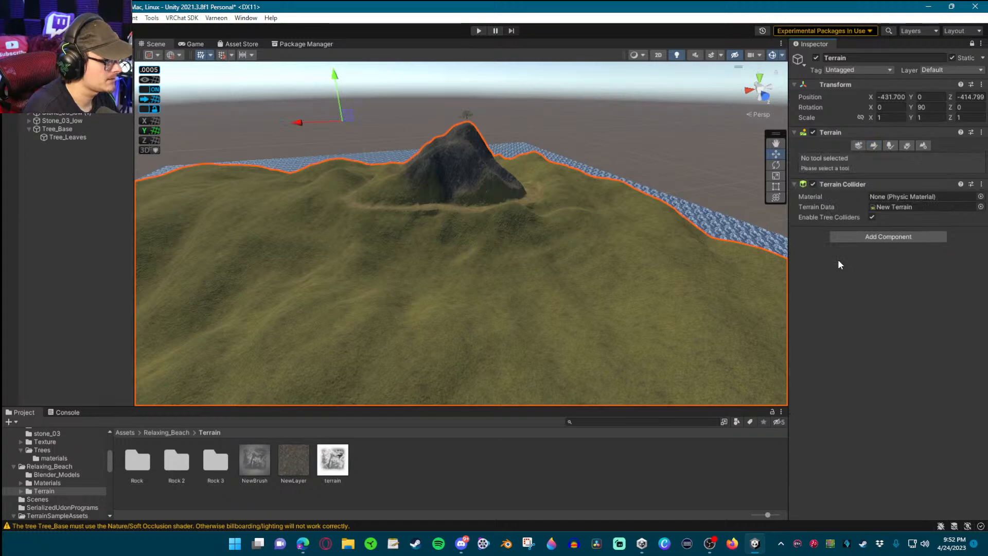
pyautogui.press('e')
pyautogui.moveTo(359, 123); pyautogui.dragTo(568, 138)
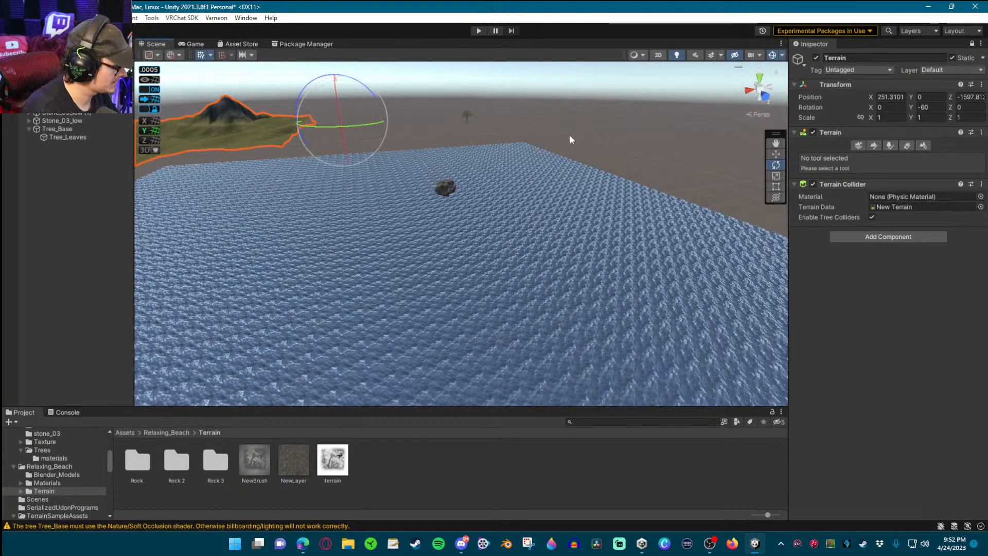
pyautogui.hotkey('ctrl', 'z')
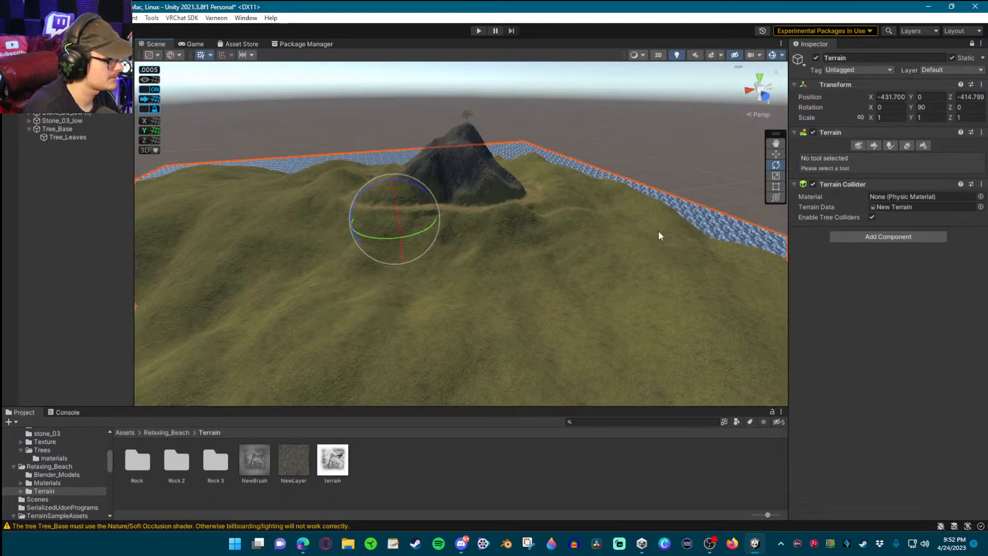
# Reactivate Stamp Terrain with the Terrainstamp_Canyon02_Brush and set the brush size to 558, previewing it over the grassland
pyautogui.click(858, 145)
pyautogui.click(873, 145)
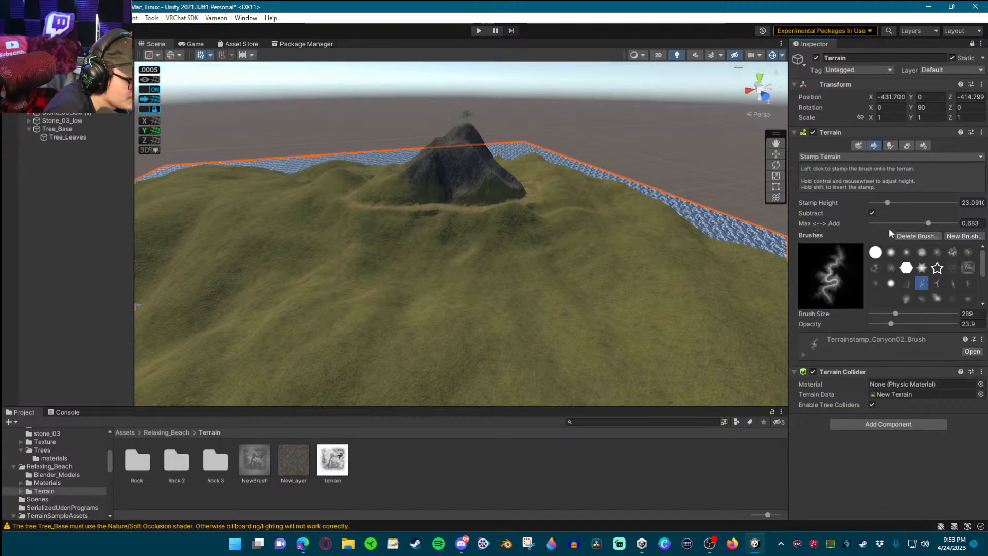
pyautogui.scroll(-3, 957, 282)
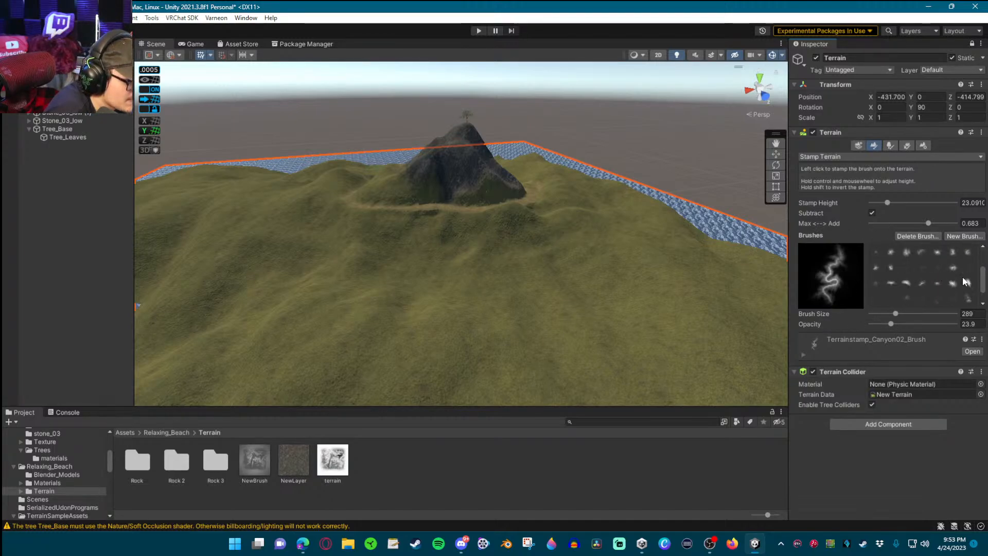
pyautogui.scroll(3, 956, 282)
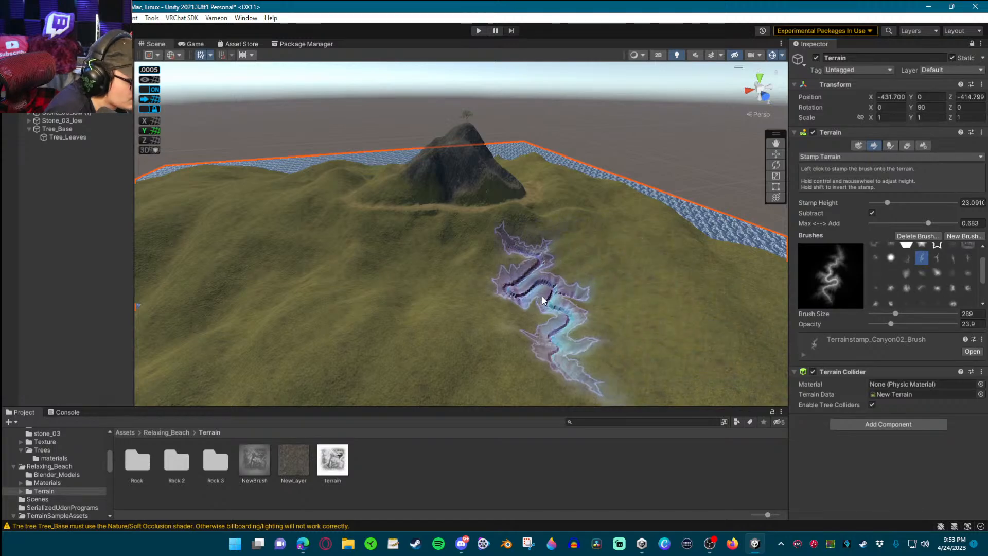
pyautogui.moveTo(624, 332)
pyautogui.mouseDown(button='right')
pyautogui.moveTo(590, 349)
pyautogui.moveTo(566, 340)
pyautogui.mouseUp(button='right')
pyautogui.moveTo(906, 315); pyautogui.dragTo(908, 313)
pyautogui.moveTo(587, 313)
pyautogui.mouseDown(button='right')
pyautogui.moveTo(661, 287)
pyautogui.moveTo(603, 325)
pyautogui.mouseUp(button='right')
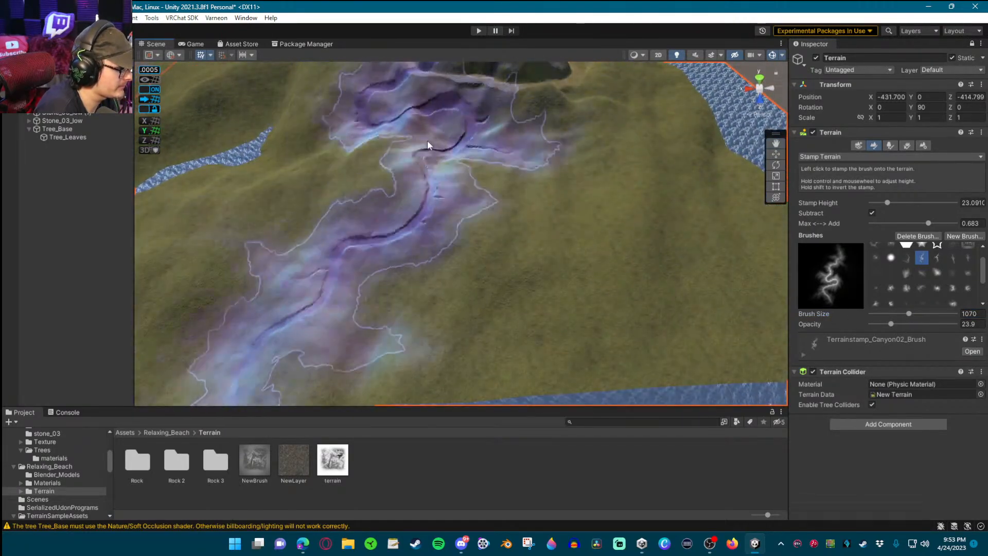
pyautogui.moveTo(586, 169)
pyautogui.mouseDown(button='right')
pyautogui.moveTo(550, 210)
pyautogui.moveTo(440, 193)
pyautogui.mouseUp(button='right')
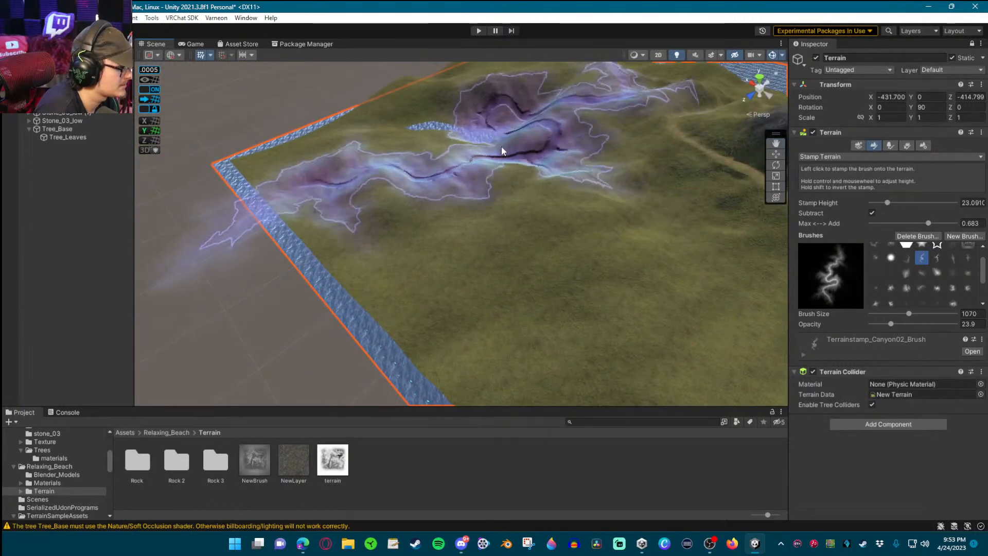
pyautogui.moveTo(910, 312); pyautogui.dragTo(902, 313)
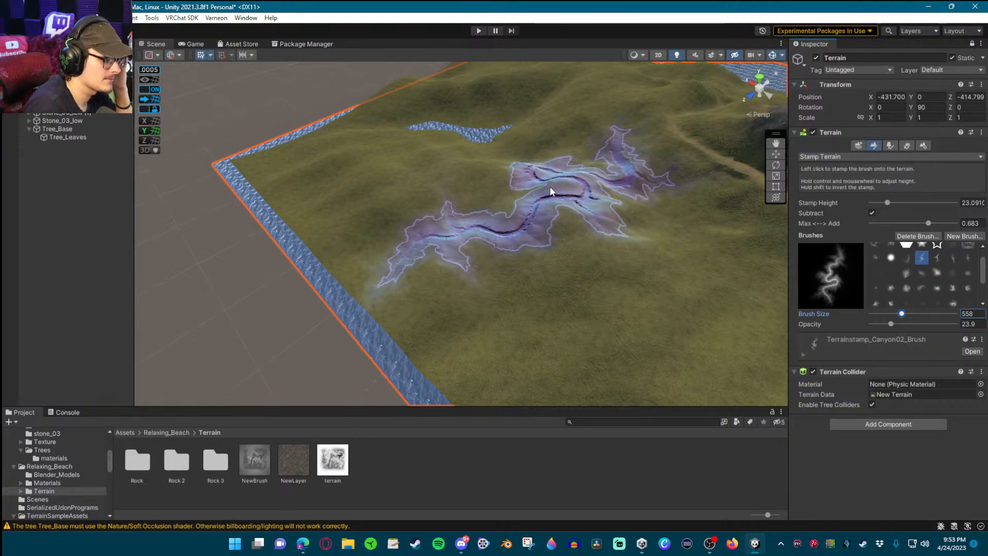
# Expand the canyon brush's own settings and test Brush Invert, leaving it disabled
pyautogui.click(803, 354)
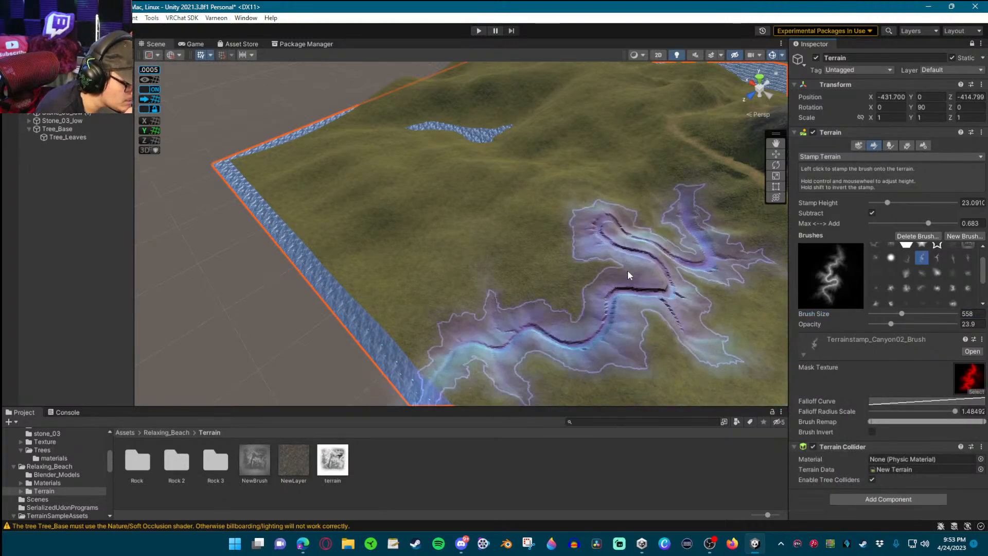
pyautogui.click(871, 432)
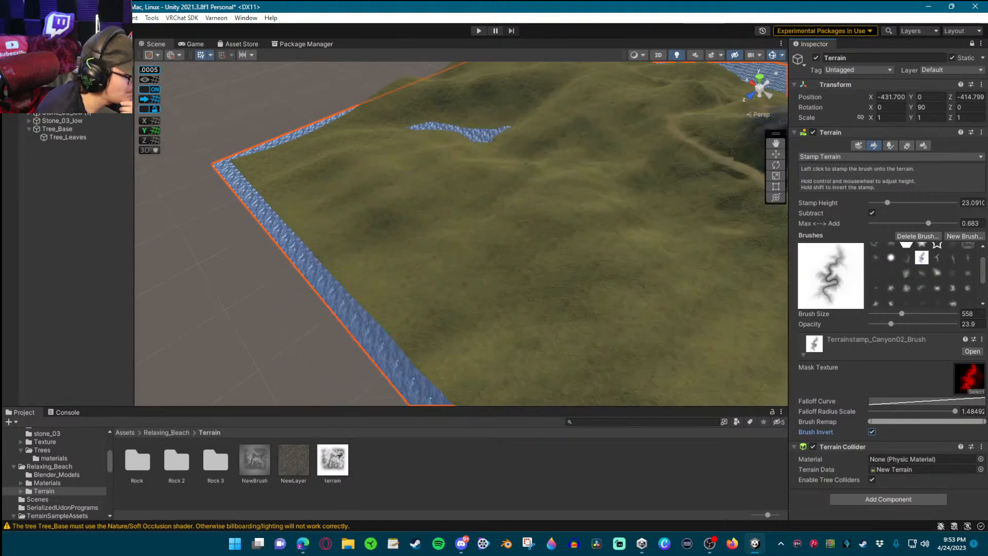
pyautogui.click(872, 432)
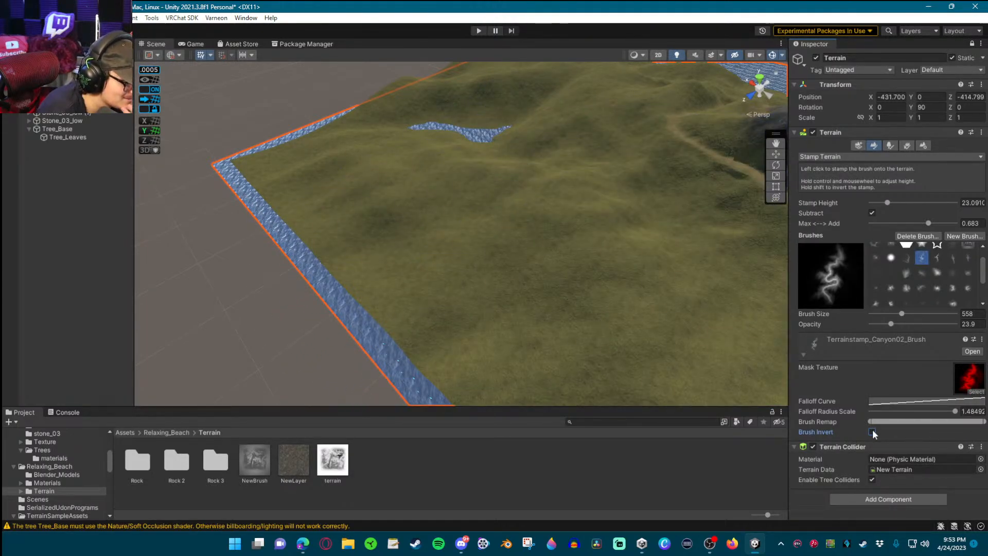
pyautogui.click(872, 432)
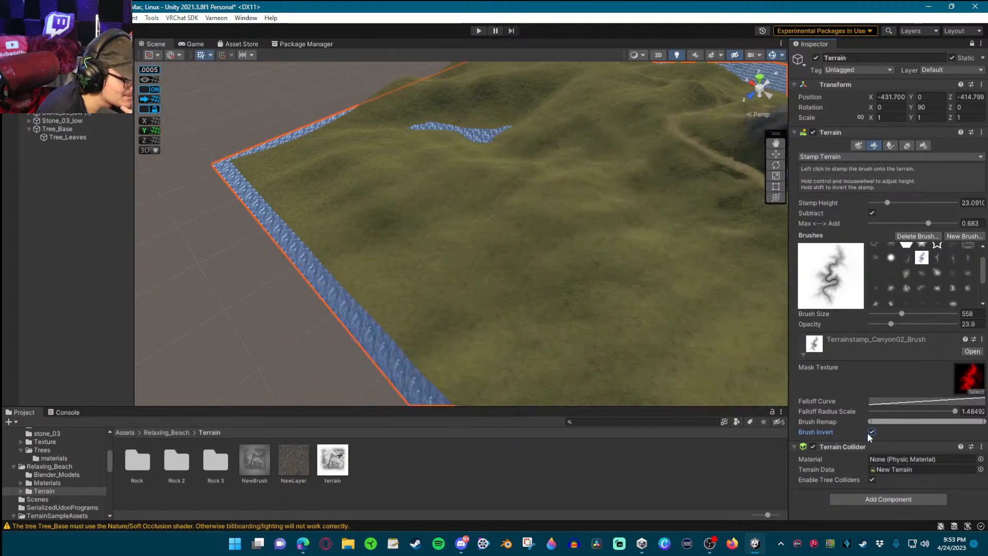
pyautogui.click(872, 432)
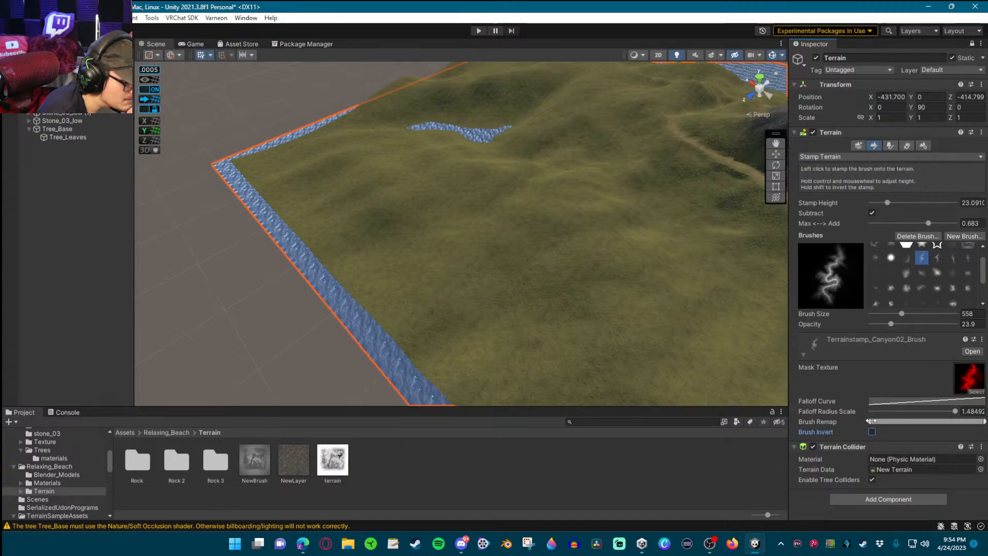
# Try thinning the canyon brush by raising the Brush Remap minimum, undo the test, and restore the full remap range
pyautogui.moveTo(869, 421); pyautogui.dragTo(899, 420)
pyautogui.click(596, 278)
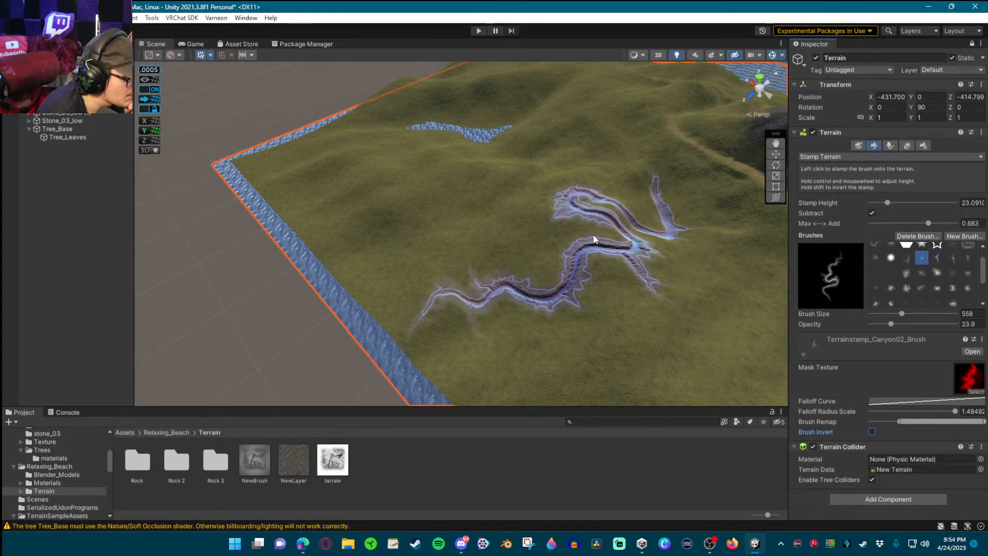
pyautogui.moveTo(899, 421)
pyautogui.mouseDown()
pyautogui.moveTo(841, 417)
pyautogui.moveTo(919, 421)
pyautogui.mouseUp()
pyautogui.click(620, 230)
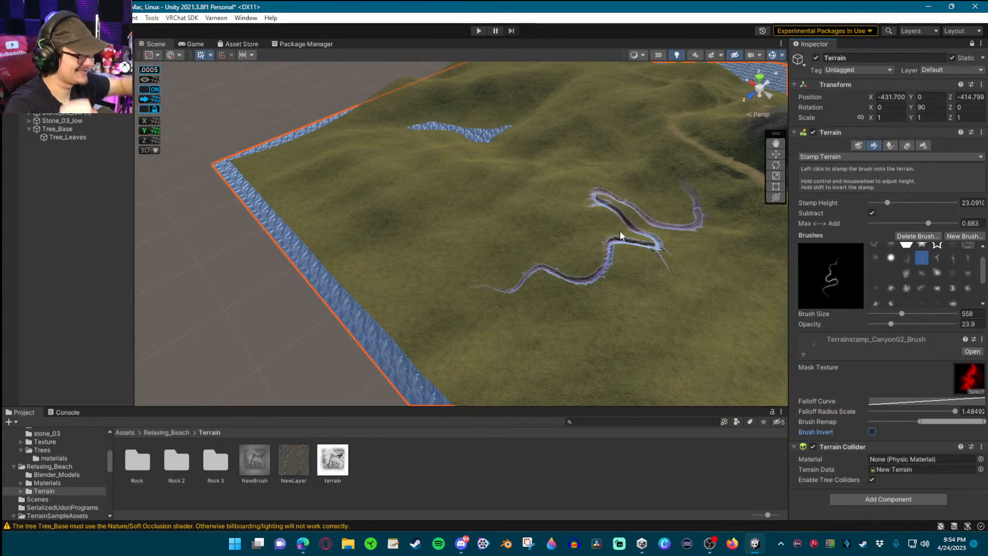
pyautogui.hotkey('ctrl', 'z')
pyautogui.moveTo(921, 422); pyautogui.dragTo(869, 421)
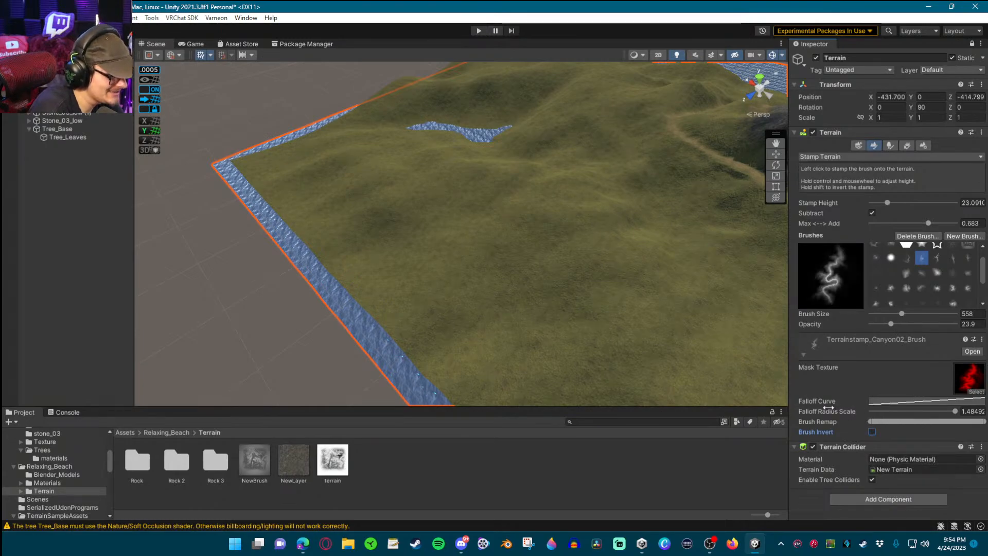
# Lower the Brush Remap maximum to about the middle of its range to thicken the canyon brush
pyautogui.moveTo(982, 421); pyautogui.dragTo(932, 421)
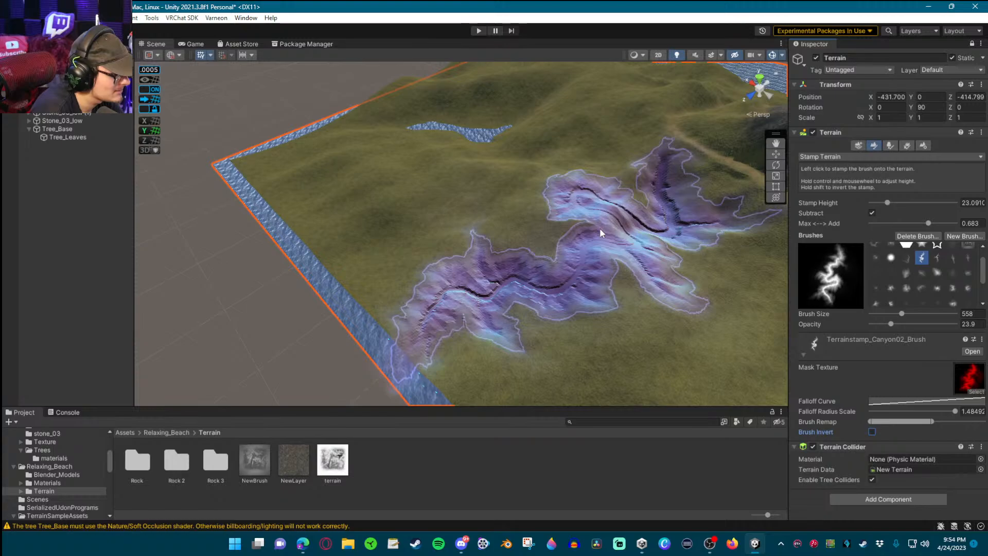
# Raise the canyon brush's Brush Remap maximum to about 70 percent of its range and preview the stamp over the grassland
pyautogui.moveTo(934, 420); pyautogui.dragTo(948, 421)
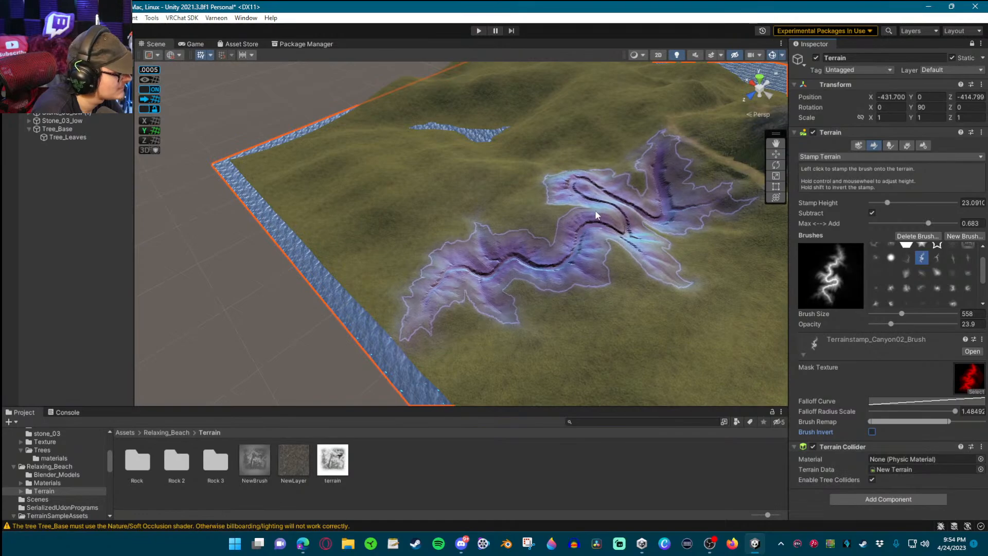
pyautogui.scroll(-3, 557, 231)
pyautogui.scroll(2, 553, 221)
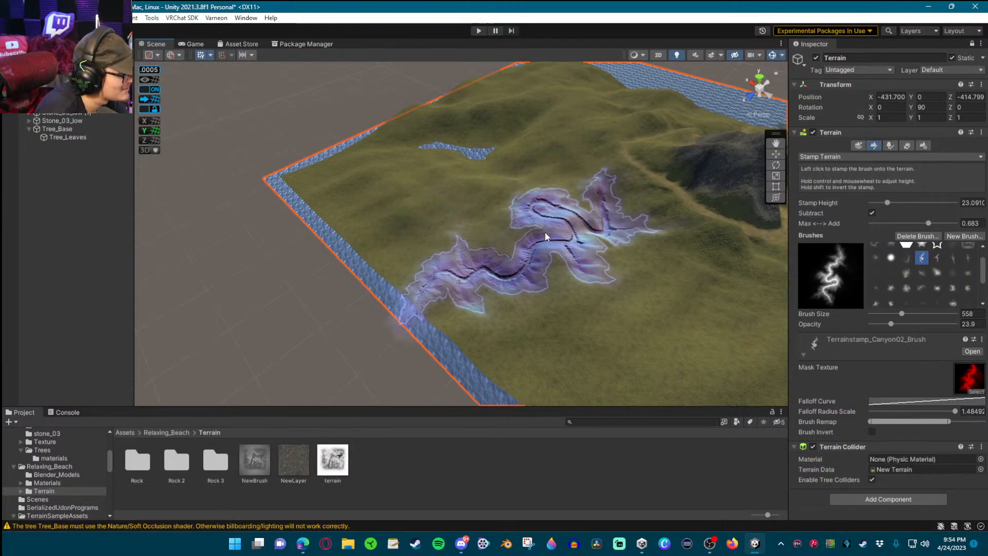
# Try the transform tools for rotating the canyon stamp, and return the terrain to Stamp Terrain mode
pyautogui.press('r')
pyautogui.press('e')
pyautogui.press('w')
pyautogui.press('q')
pyautogui.press('w')
pyautogui.press('e')
pyautogui.press('r')
pyautogui.press('w')
pyautogui.press('q')
pyautogui.press('e')
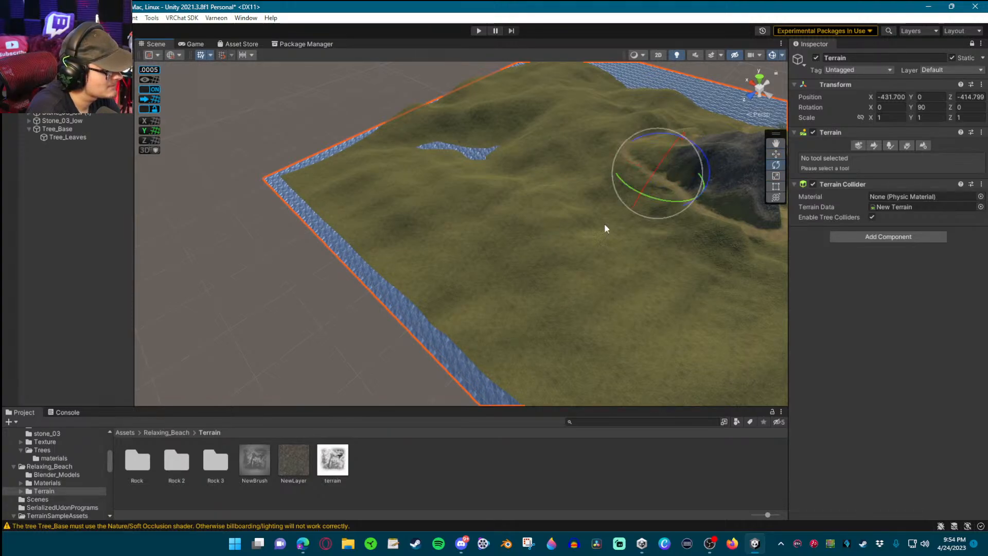
pyautogui.click(620, 244)
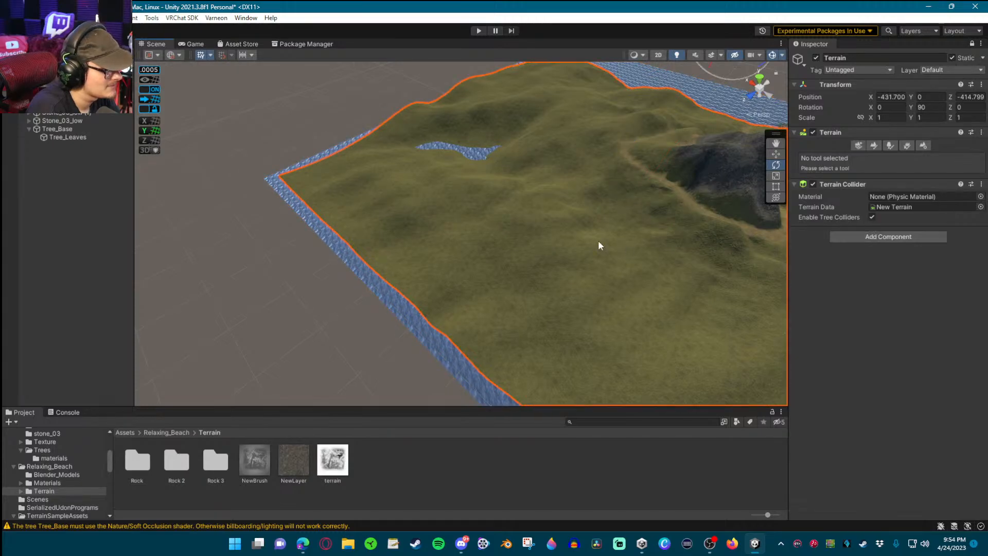
pyautogui.moveTo(606, 243); pyautogui.dragTo(661, 193, button='right')
pyautogui.click(873, 146)
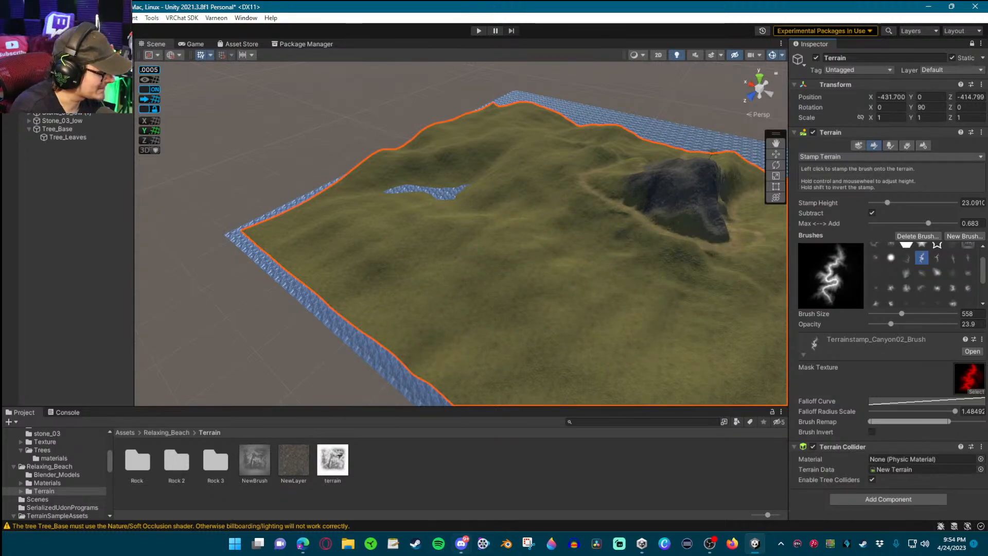
# Switch to Discord to check the voice call, enlarge a participant's tile, and return to Unity
pyautogui.click(461, 544)
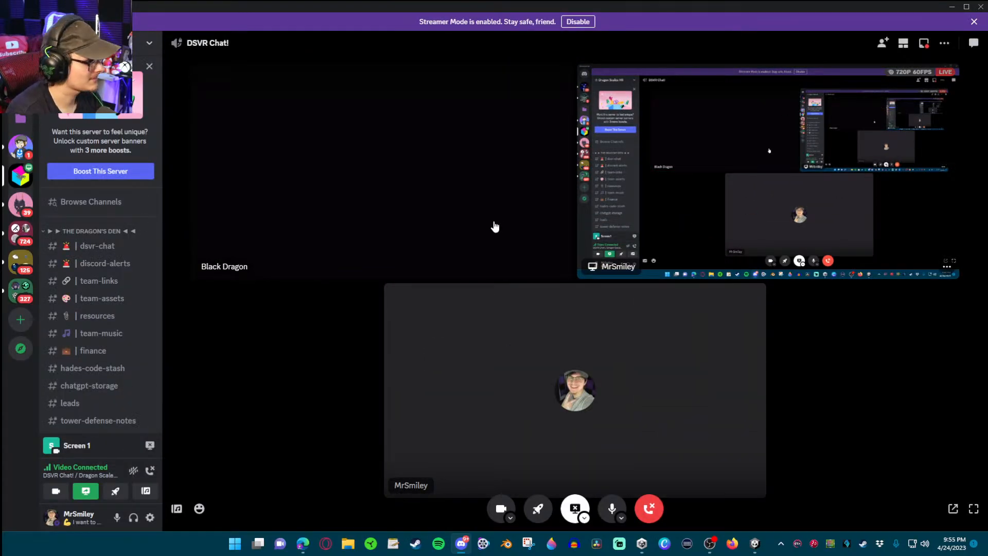
pyautogui.click(540, 228)
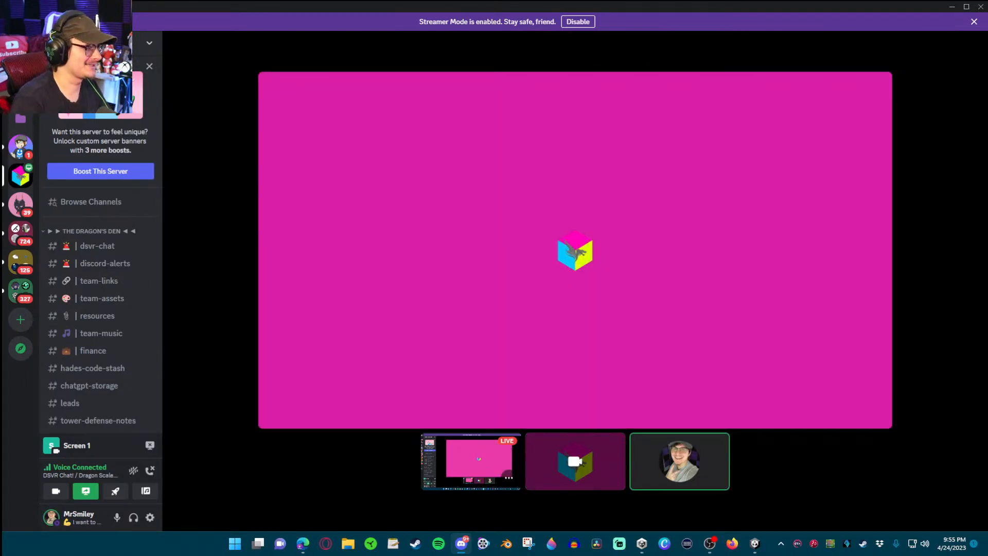
pyautogui.moveTo(650, 9); pyautogui.dragTo(987, 138)
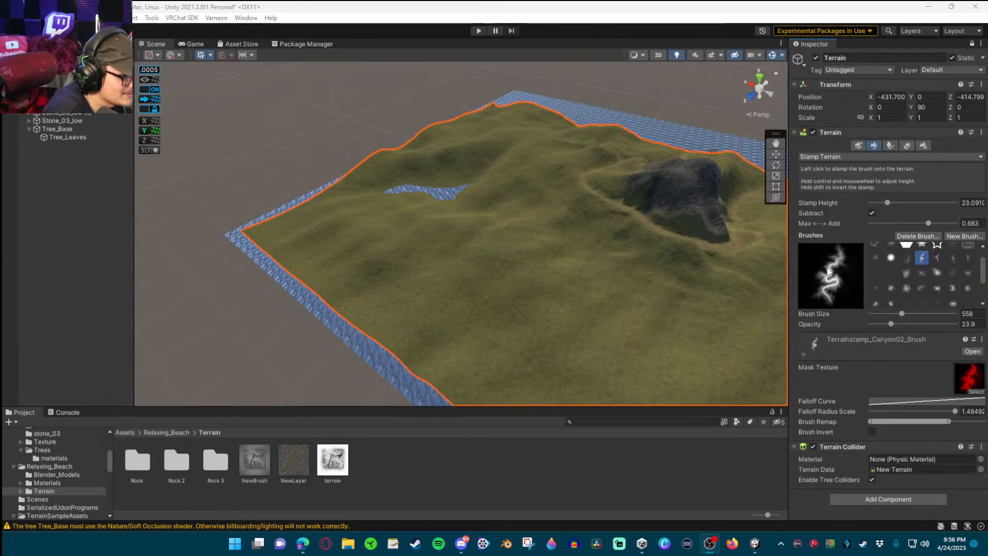
# Unlock the Inspector to view the Terrainstamp_Canyon02_Brush asset with its preview, and reselect the terrain
pyautogui.click(969, 352)
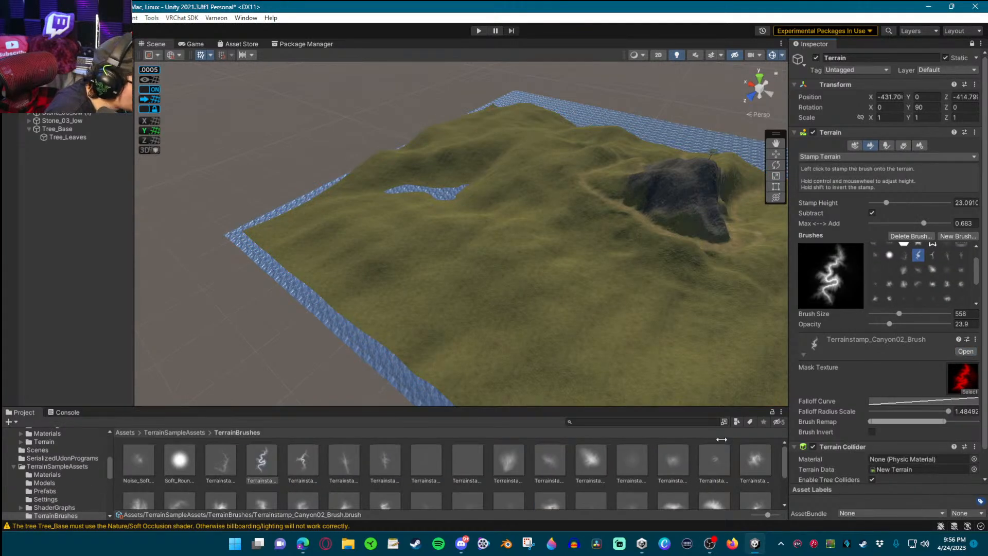
pyautogui.click(268, 466)
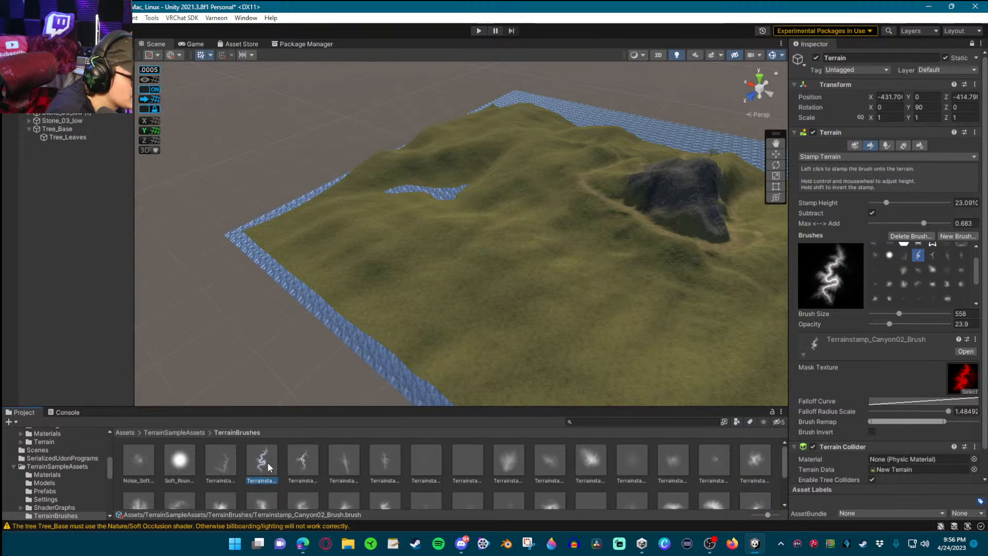
pyautogui.click(971, 44)
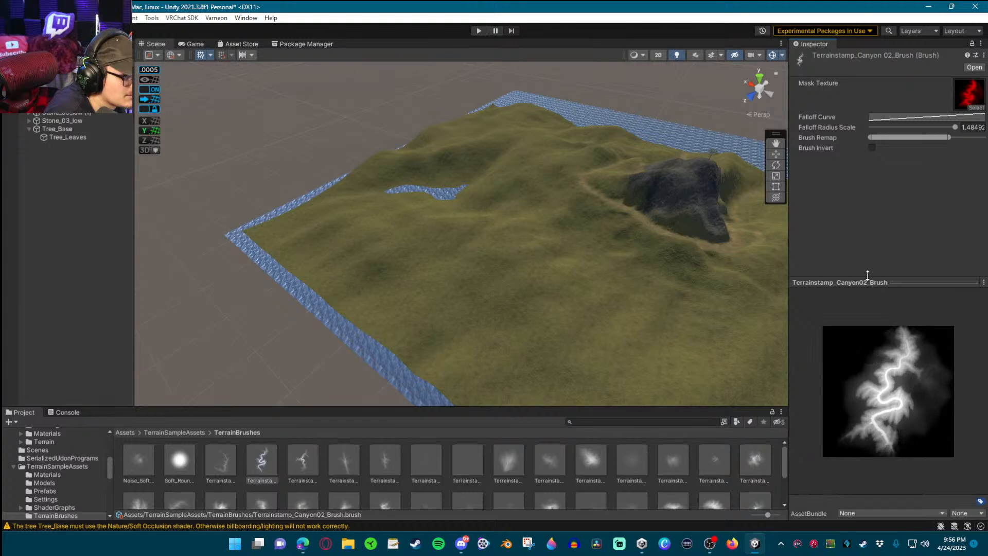
pyautogui.moveTo(868, 283)
pyautogui.mouseDown()
pyautogui.moveTo(875, 159)
pyautogui.moveTo(878, 271)
pyautogui.mouseUp()
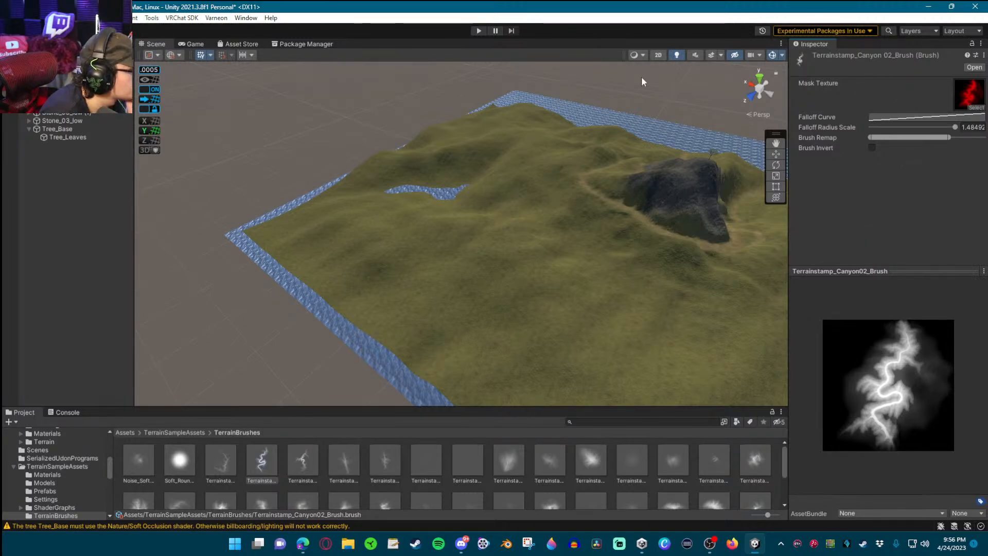
pyautogui.click(494, 193)
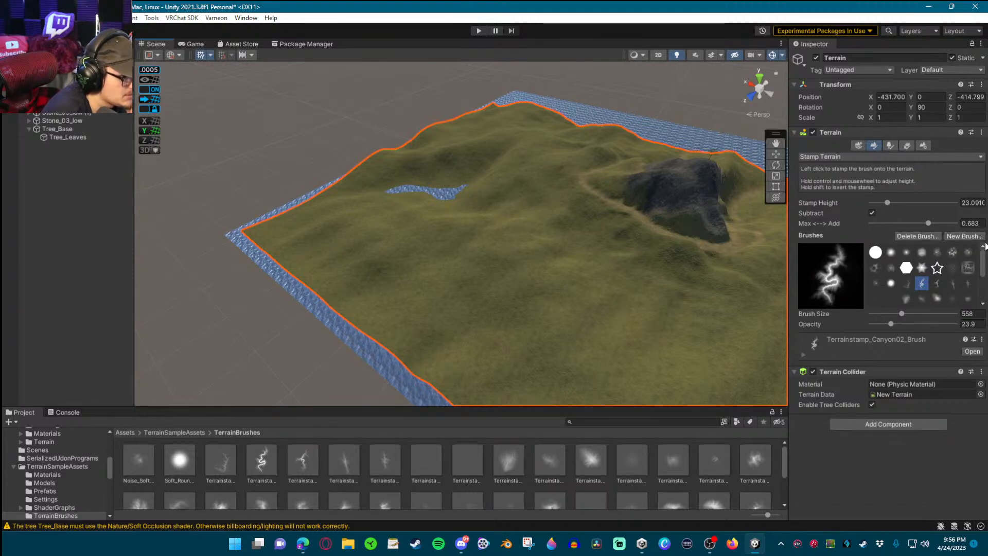
pyautogui.click(959, 238)
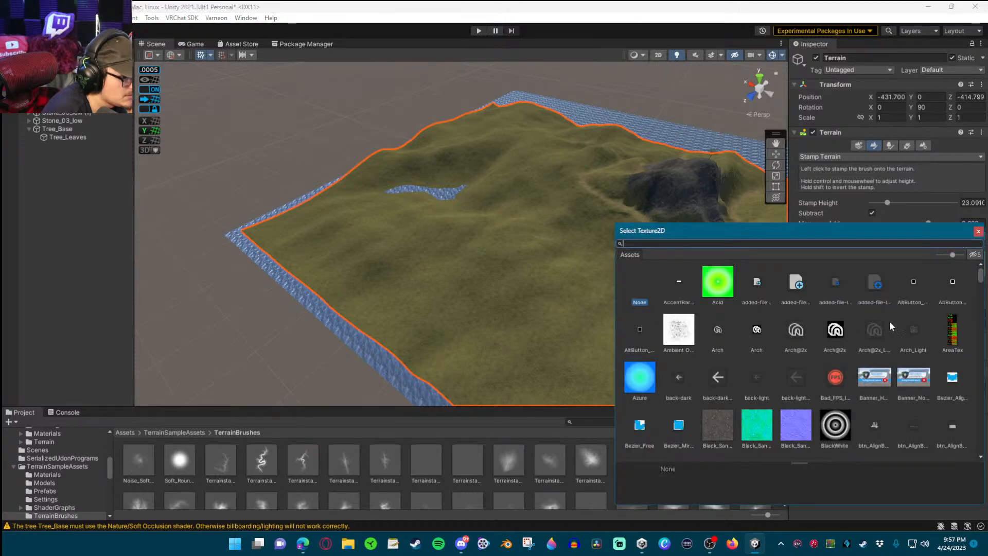
pyautogui.scroll(-3, 874, 334)
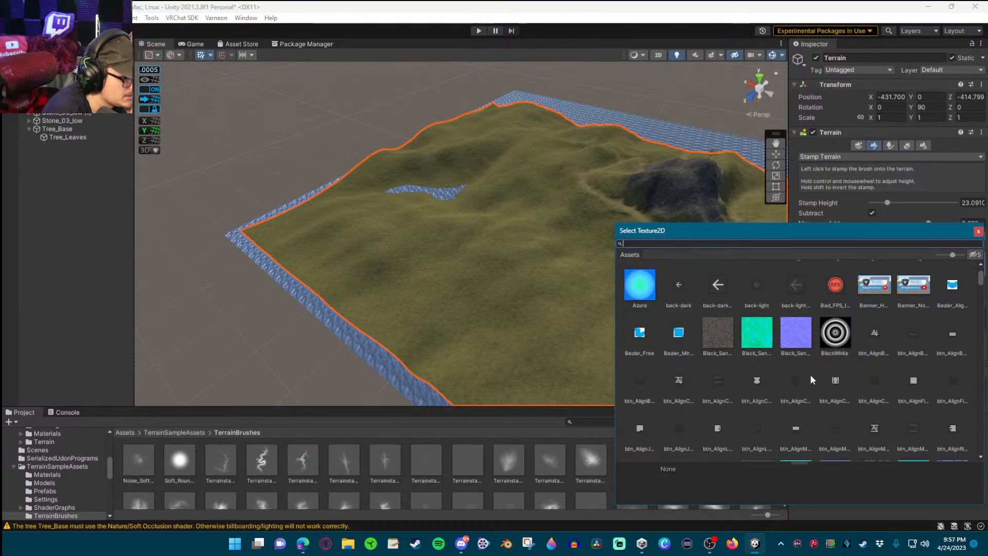
pyautogui.click(978, 231)
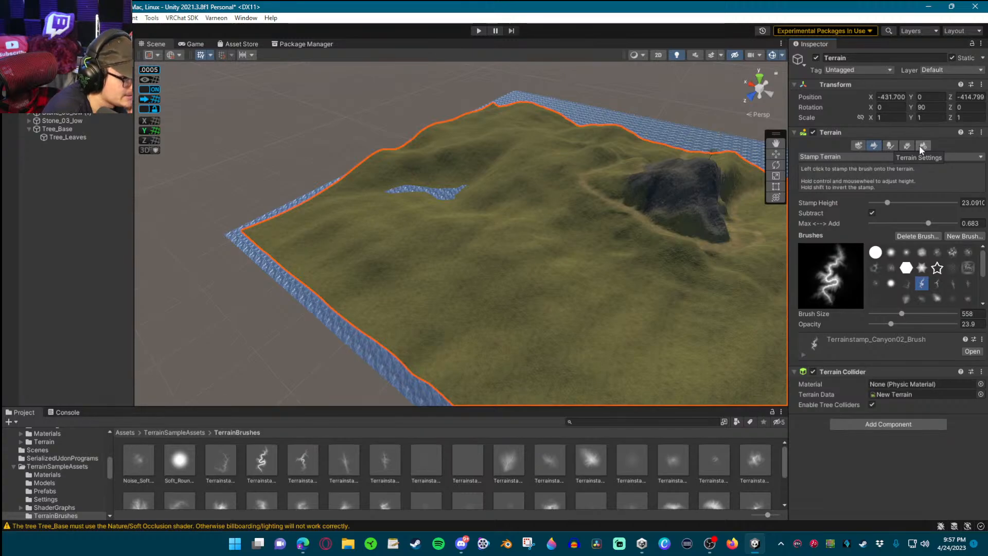
# Locate the canyon brush's mask texture in the project and examine the import settings of Canyon02_Heightmap
pyautogui.click(803, 355)
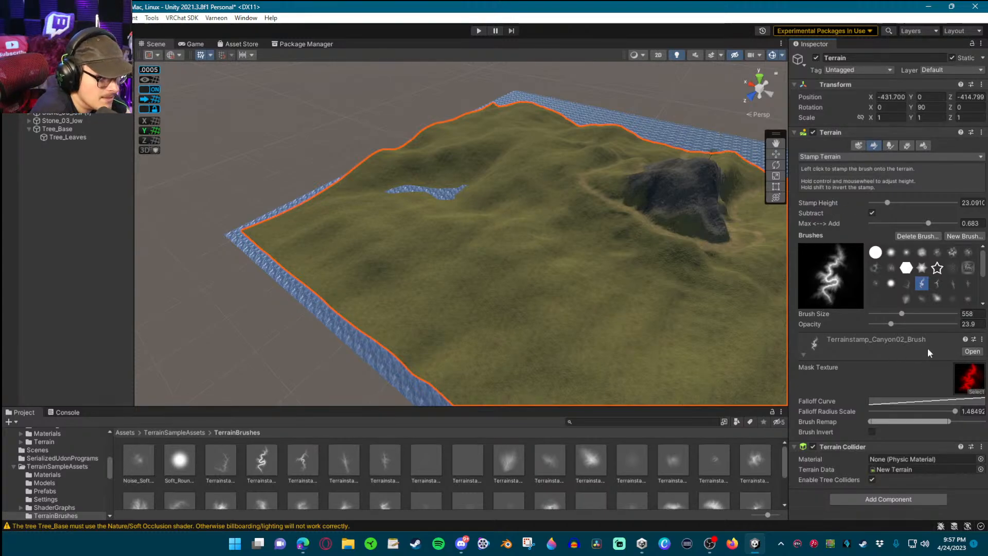
pyautogui.click(971, 380)
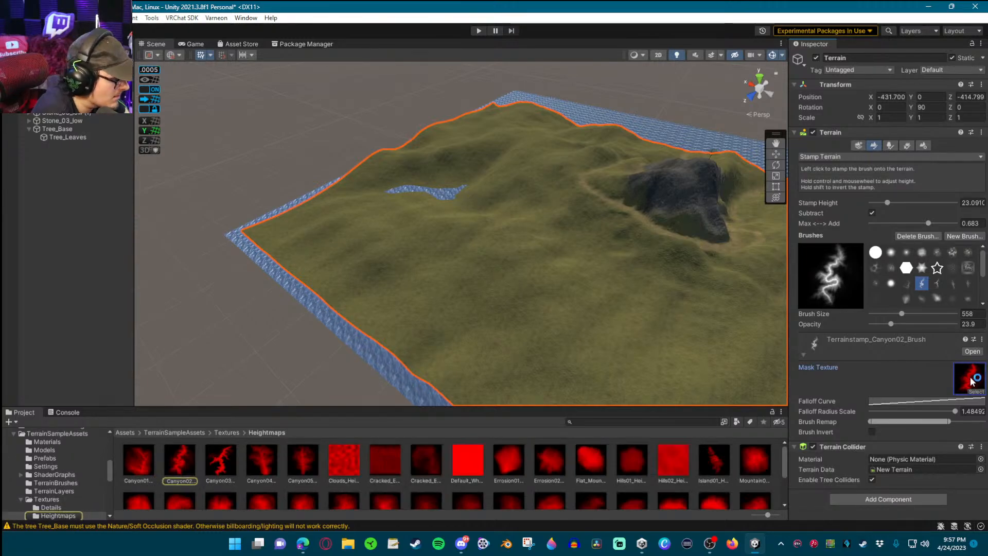
pyautogui.click(178, 461)
pyautogui.scroll(-1, 852, 151)
pyautogui.scroll(1, 852, 151)
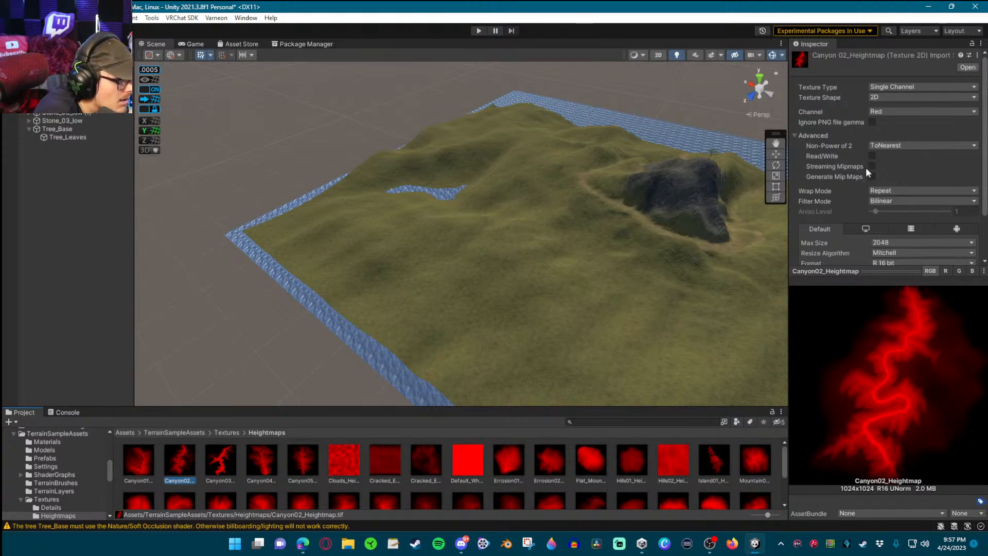
pyautogui.click(881, 110)
pyautogui.click(828, 134)
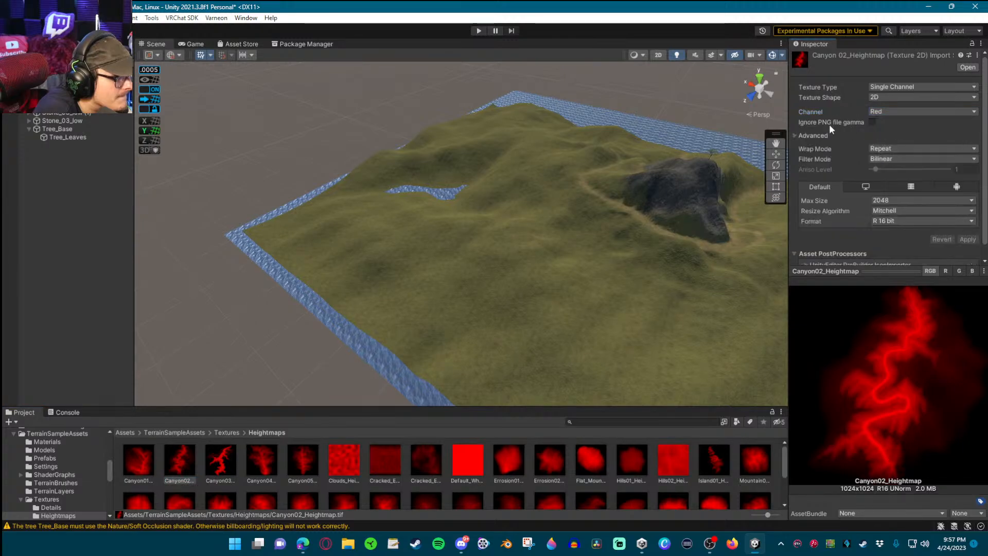
pyautogui.scroll(-1, 828, 124)
pyautogui.click(806, 251)
pyautogui.scroll(-1, 823, 251)
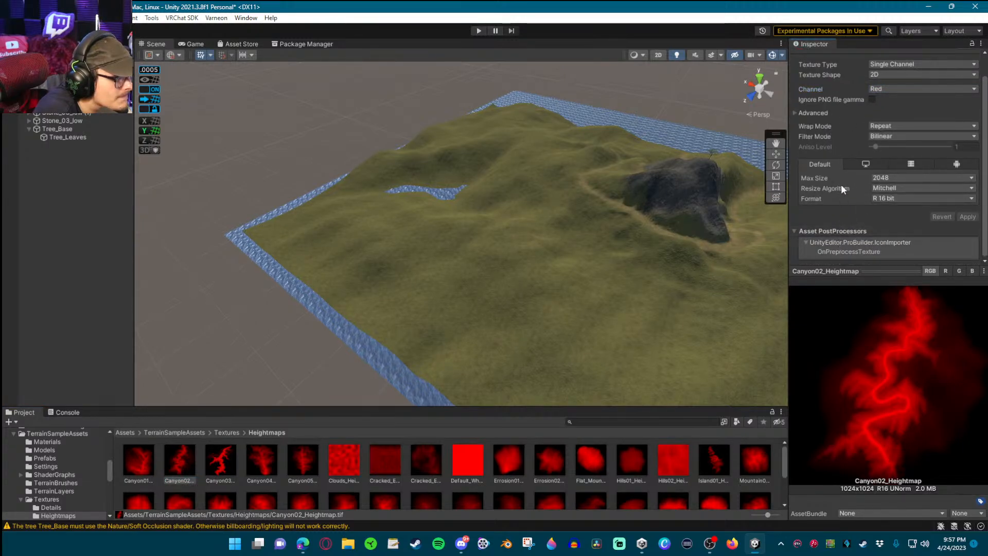
pyautogui.scroll(2, 863, 202)
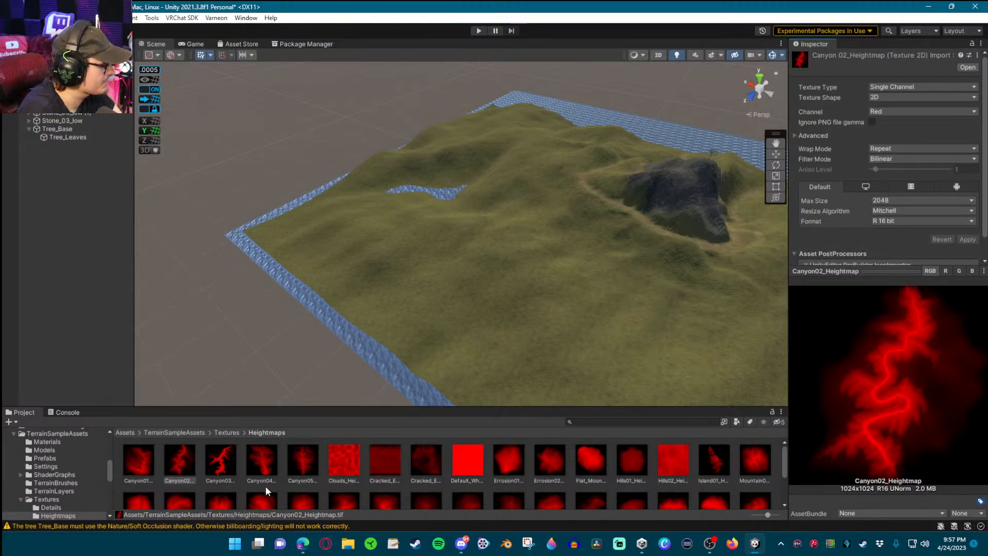
# Open the Terrain component's properties in a separate window, check its stamp settings, and return to the main Inspector
pyautogui.click(467, 251)
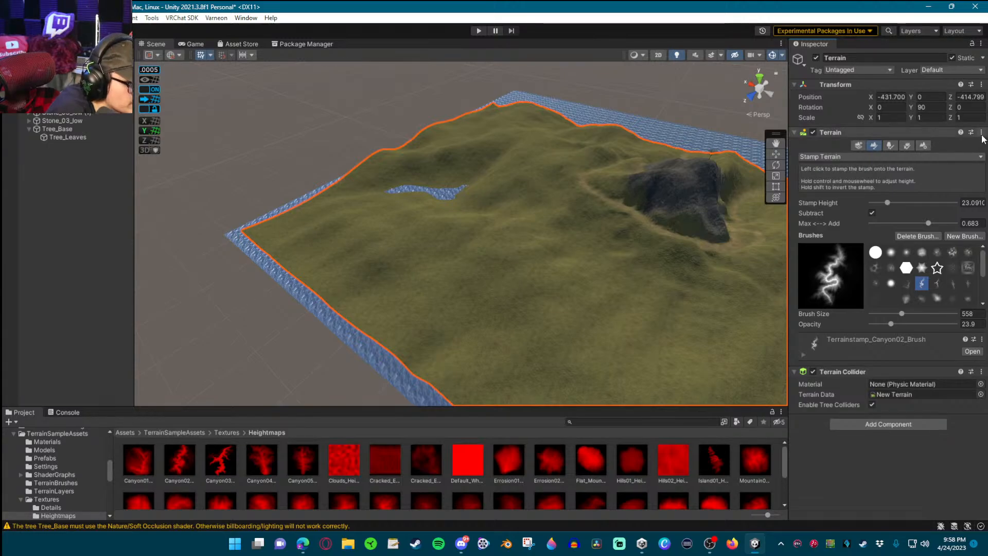
pyautogui.click(981, 133)
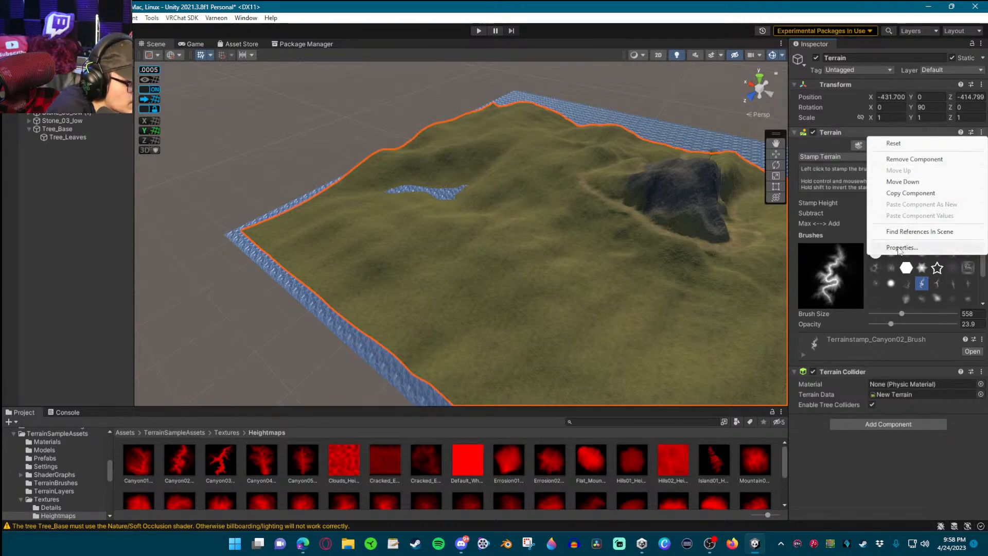
pyautogui.click(897, 248)
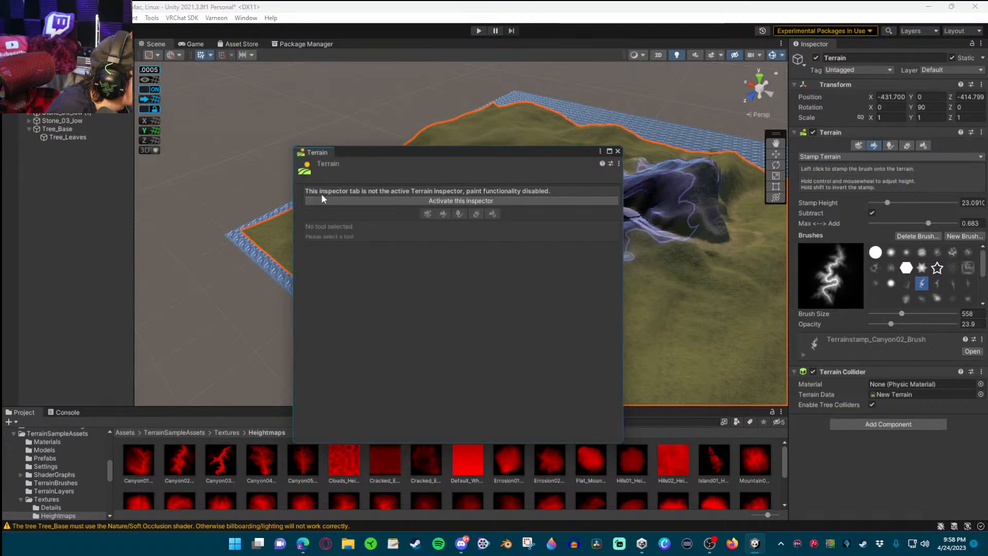
pyautogui.click(458, 201)
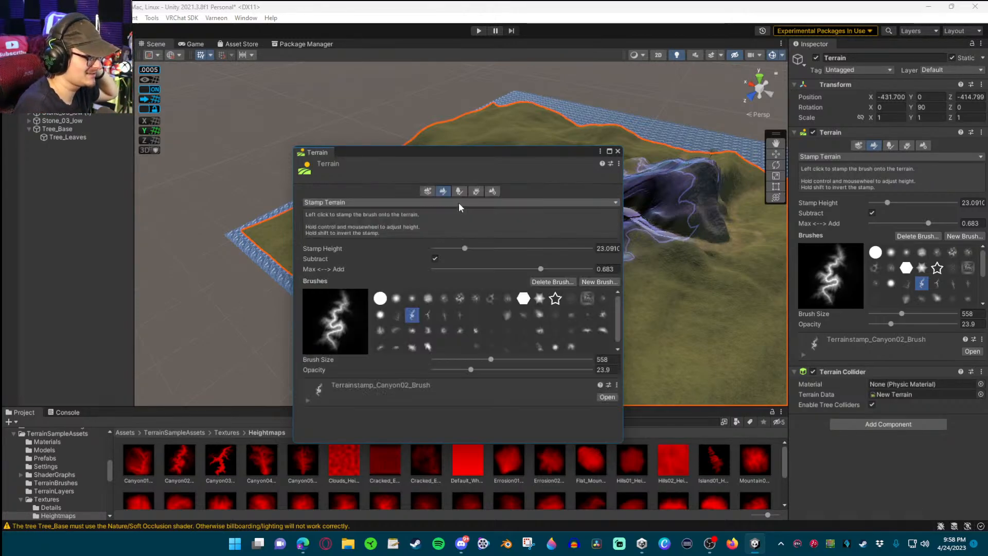
pyautogui.scroll(-1, 436, 327)
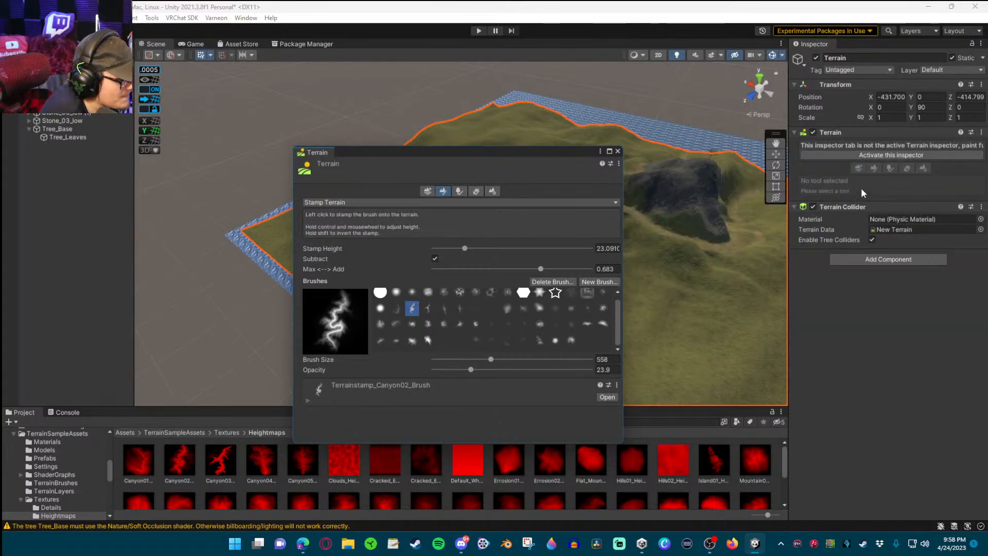
pyautogui.click(889, 155)
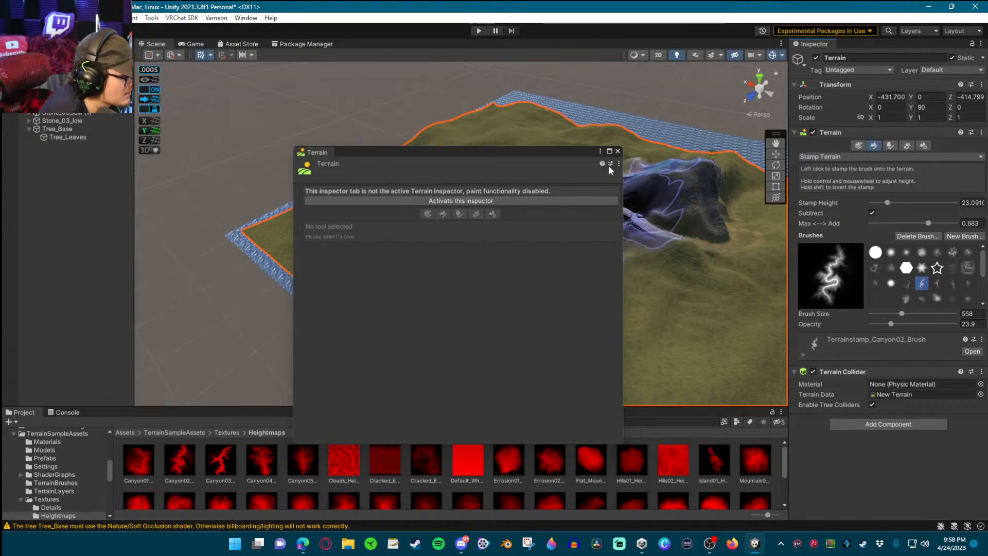
pyautogui.click(618, 151)
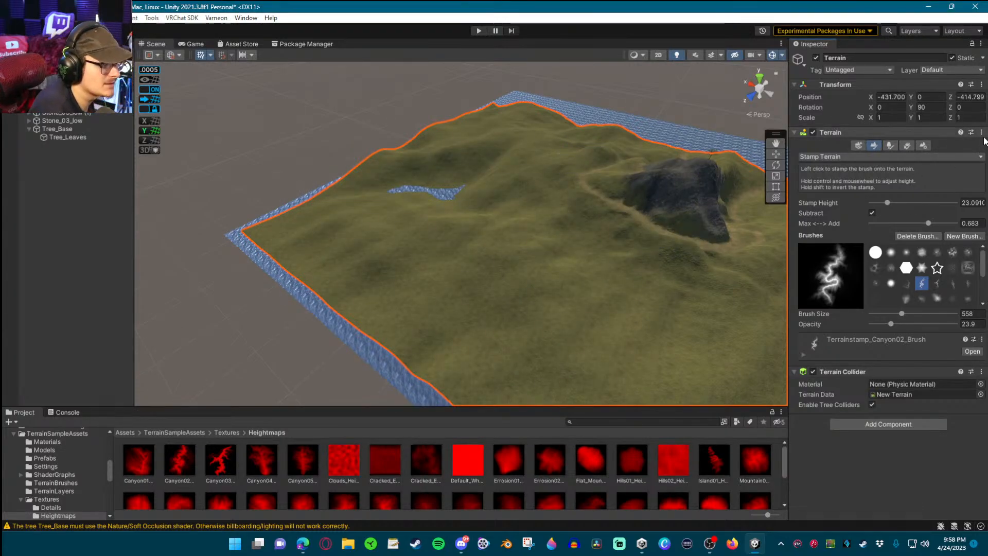
pyautogui.click(981, 157)
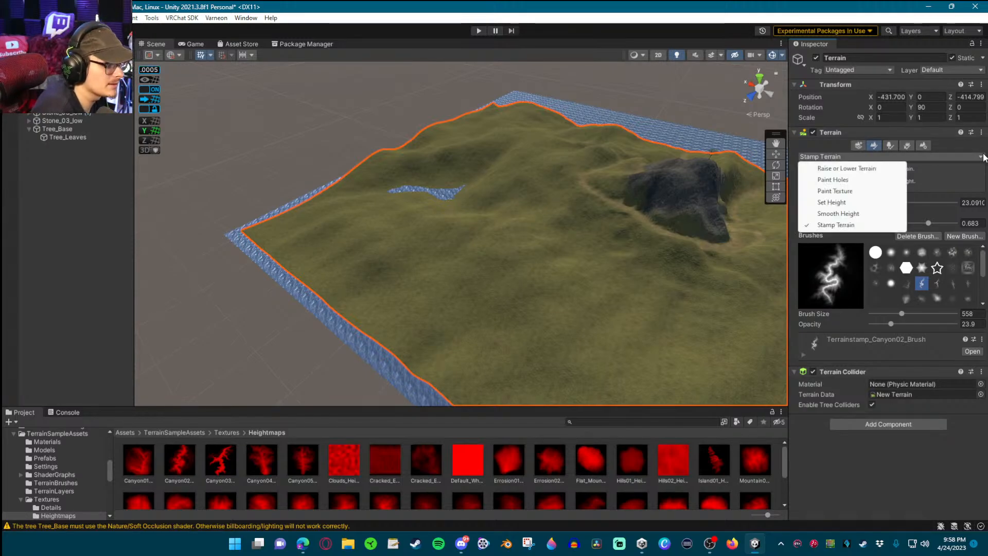
pyautogui.click(980, 133)
pyautogui.click(980, 132)
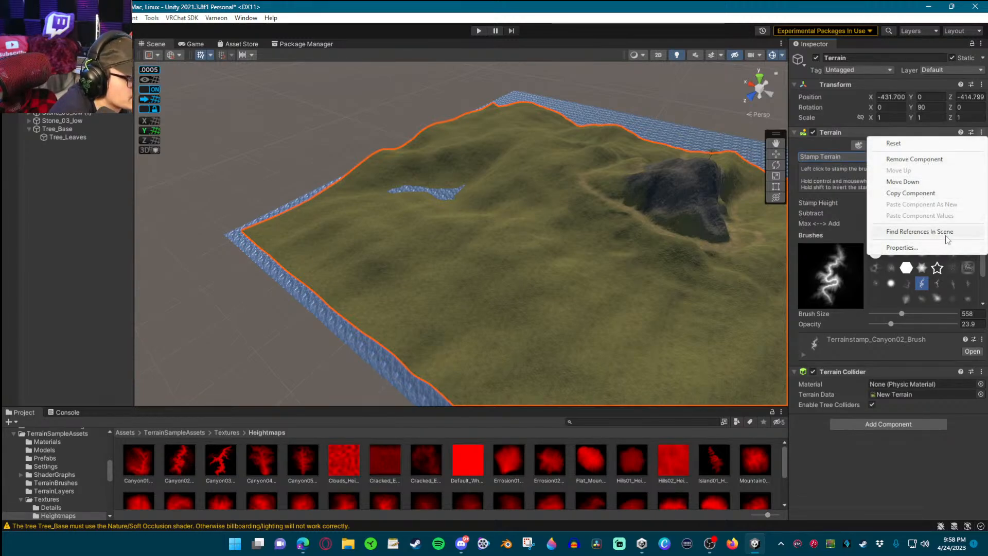
pyautogui.click(851, 325)
pyautogui.click(975, 157)
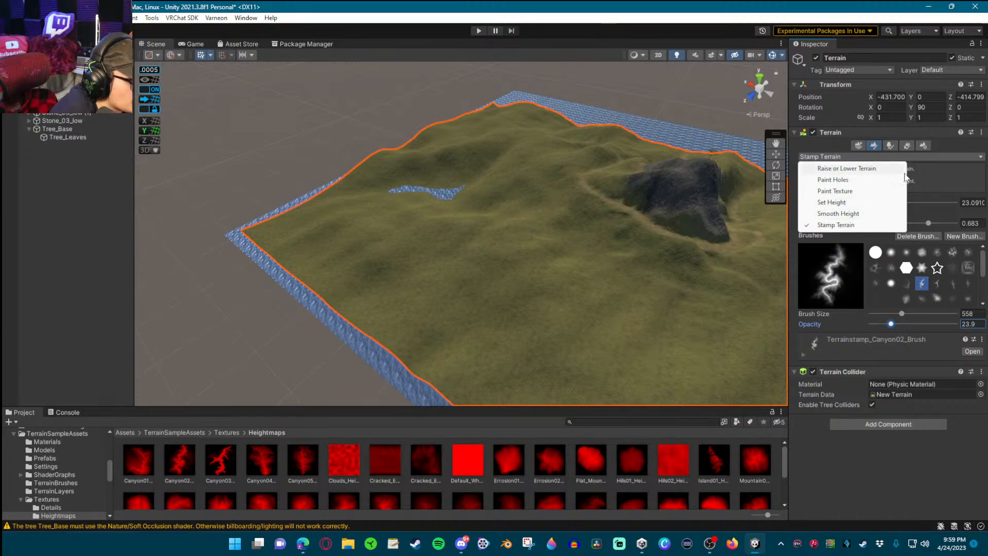
pyautogui.click(949, 169)
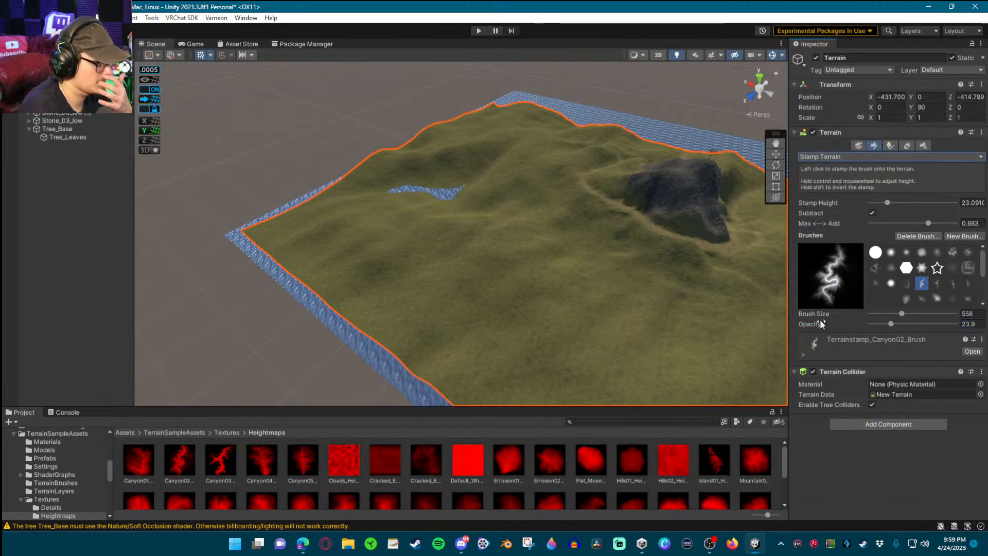
# Check the options available for Terrainstamp_Canyon02_Brush and expand its brush settings
pyautogui.click(982, 340)
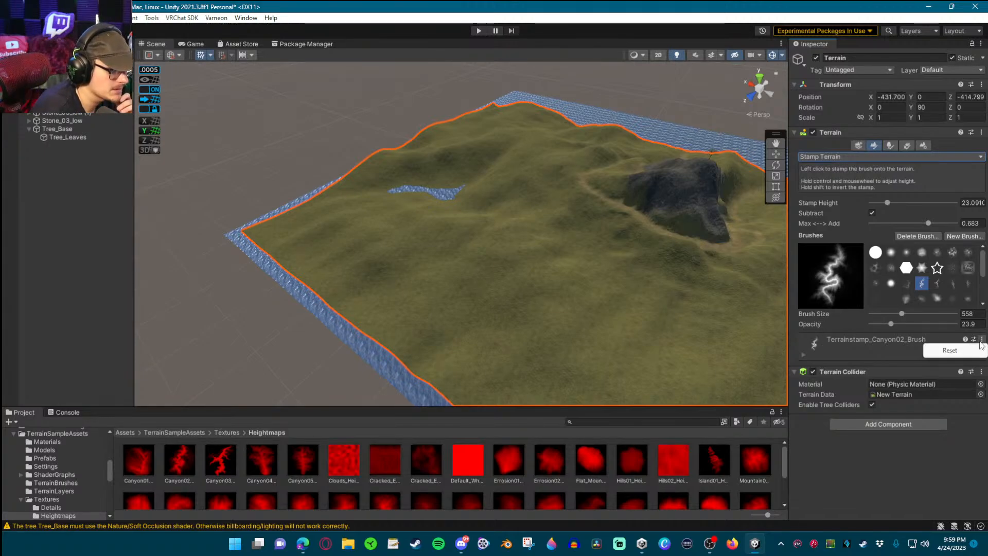
pyautogui.click(802, 353)
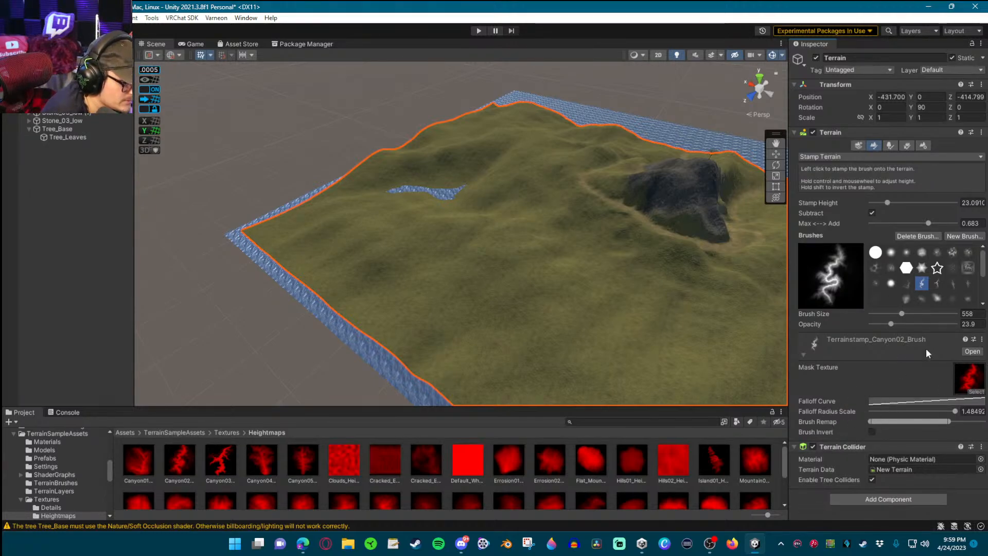
# Collapse the Terrainstamp_Canyon02_Brush settings, examine the rock mountain and its branching paths up close, and deselect the terrain
pyautogui.click(802, 355)
pyautogui.click(802, 355)
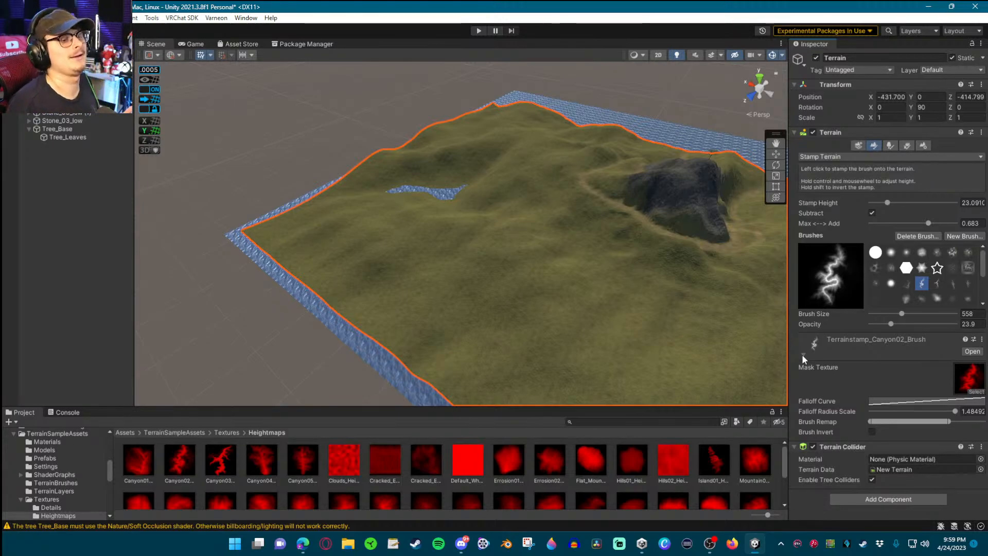
pyautogui.keyDown('alt'); pyautogui.moveTo(471, 167); pyautogui.dragTo(578, 139); pyautogui.keyUp('alt')
pyautogui.moveTo(578, 139)
pyautogui.mouseDown(button='right')
pyautogui.moveTo(615, 117)
pyautogui.moveTo(643, 128)
pyautogui.moveTo(946, 115)
pyautogui.moveTo(62, 108)
pyautogui.moveTo(151, 101)
pyautogui.moveTo(456, 167)
pyautogui.mouseUp(button='right')
pyautogui.scroll(3, 591, 129)
pyautogui.press('w')
pyautogui.press('a')
pyautogui.press('w')
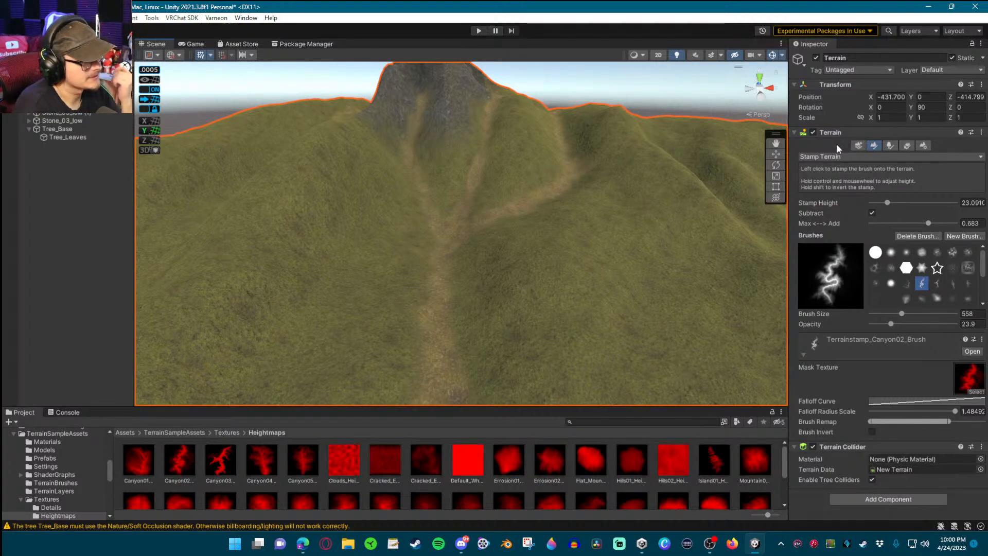
pyautogui.click(635, 55)
pyautogui.click(589, 85)
pyautogui.moveTo(603, 145); pyautogui.dragTo(613, 107, button='right')
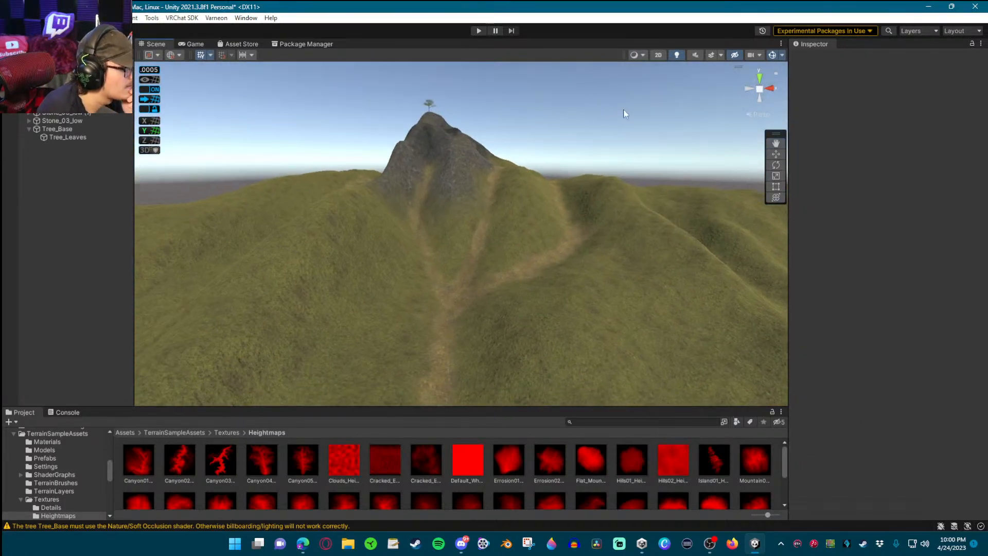
# Check the import settings of the Canyon02_Heightmap texture, deselect it, and view the coastline side of the terrain
pyautogui.click(186, 454)
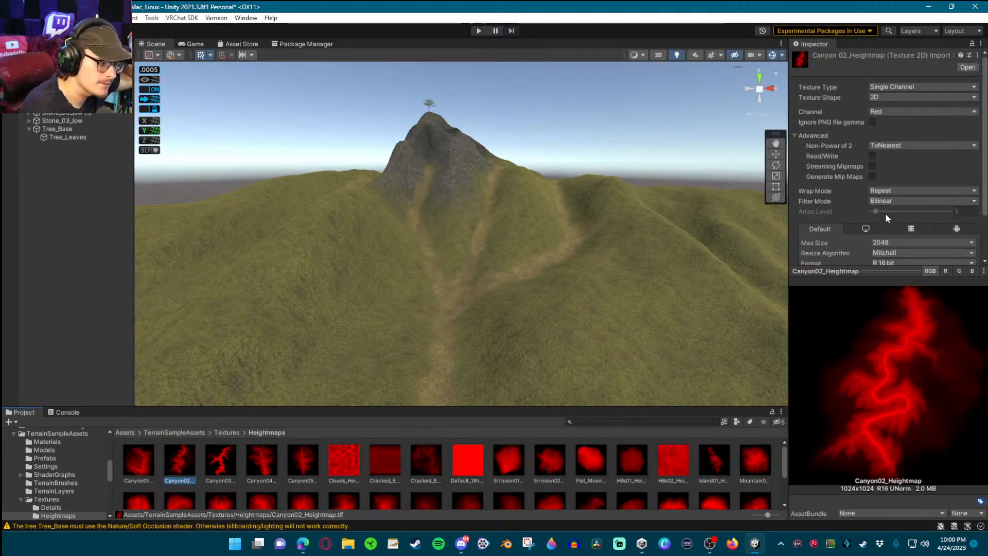
pyautogui.click(684, 128)
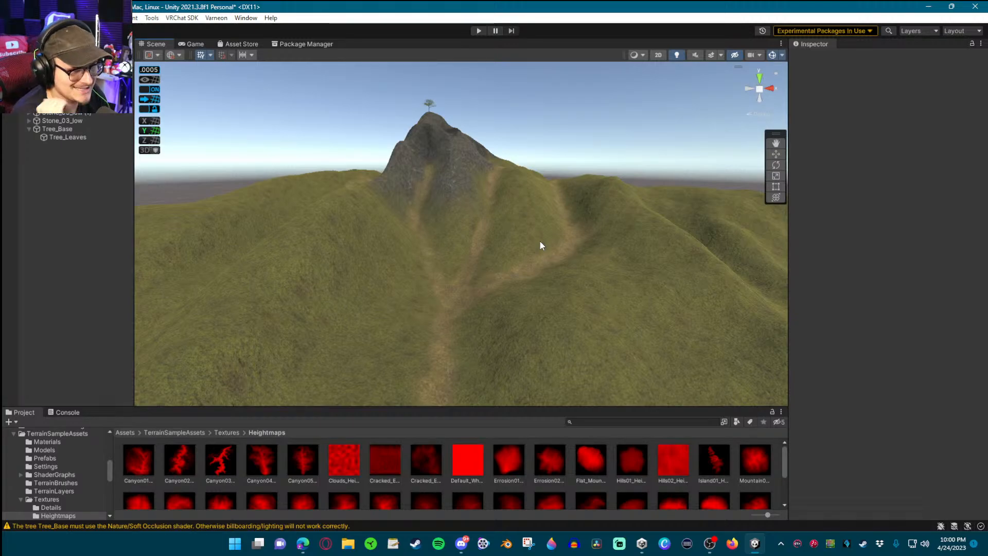
pyautogui.moveTo(539, 241); pyautogui.dragTo(453, 278, button='right')
pyautogui.press('s')
pyautogui.scroll(3, 427, 293)
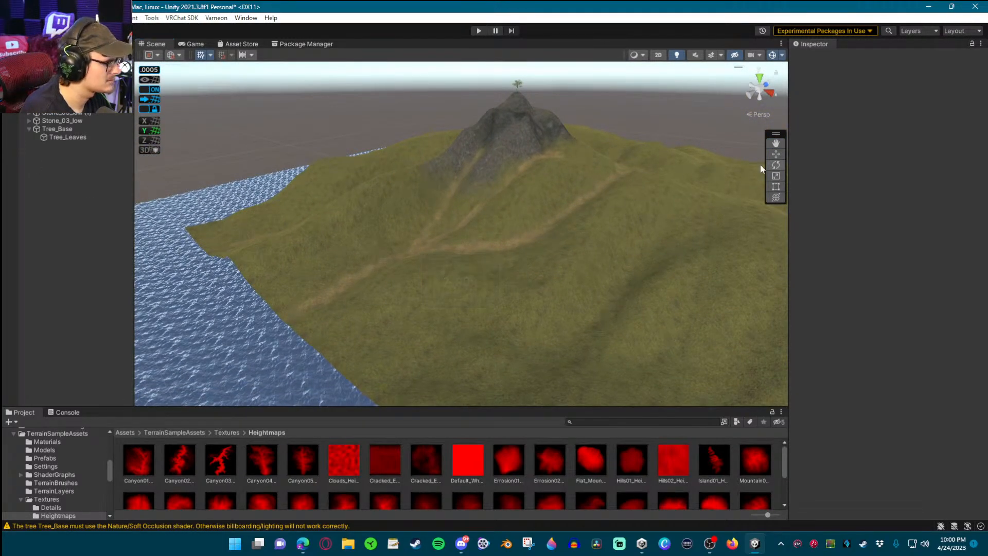
pyautogui.scroll(-3, 50, 467)
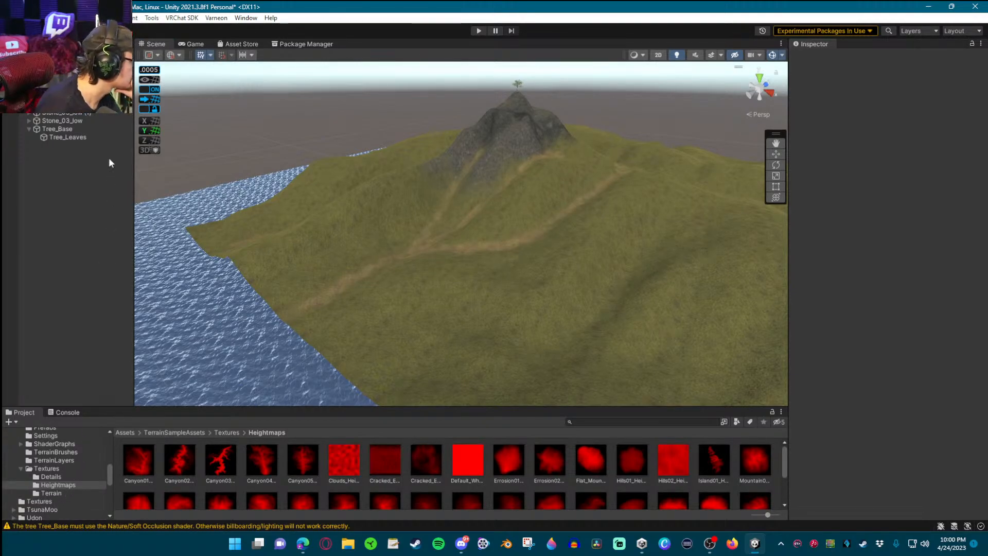
# Look through the editor's tool, VRChat SDK and window commands, including panels and layouts, for a terrain tools window
pyautogui.click(152, 20)
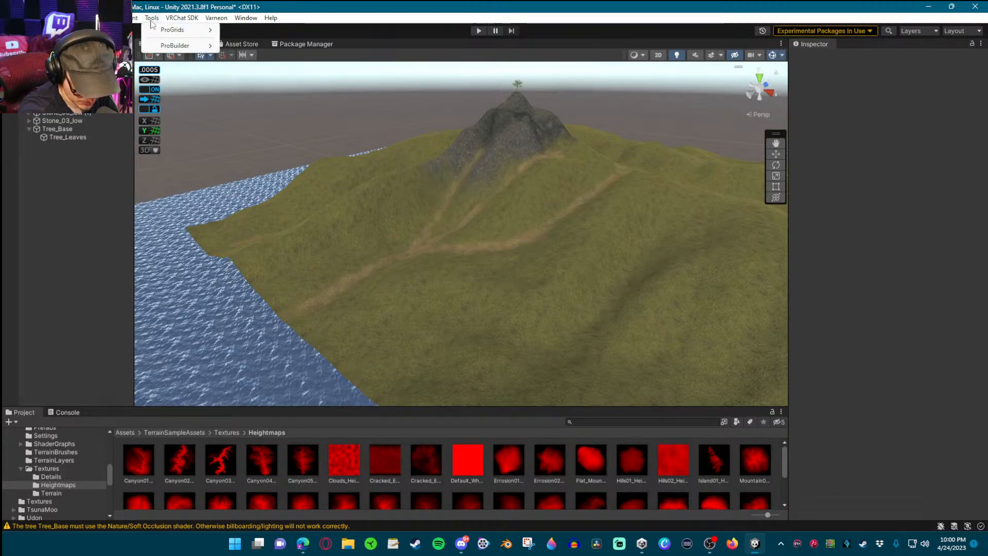
pyautogui.moveTo(179, 19)
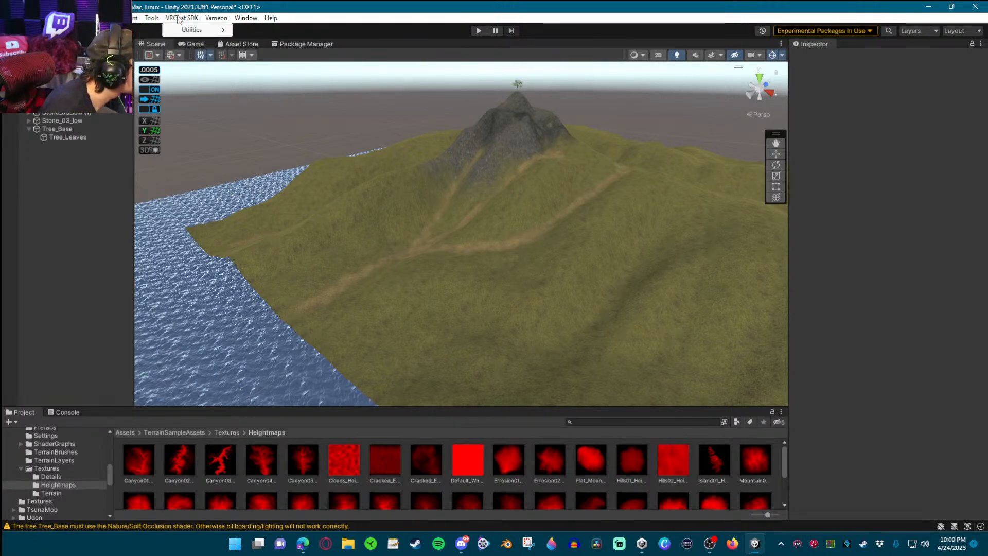
pyautogui.click(244, 19)
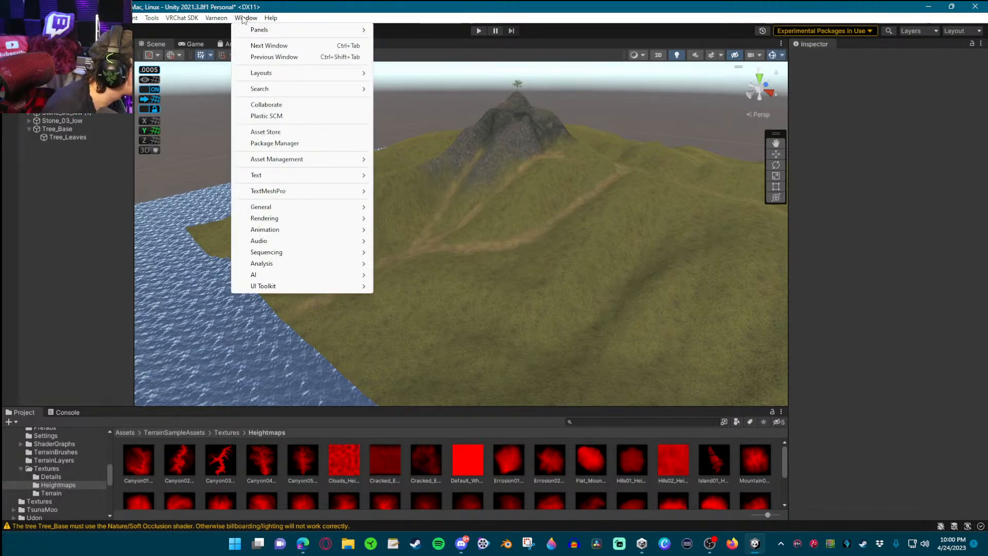
pyautogui.moveTo(276, 209)
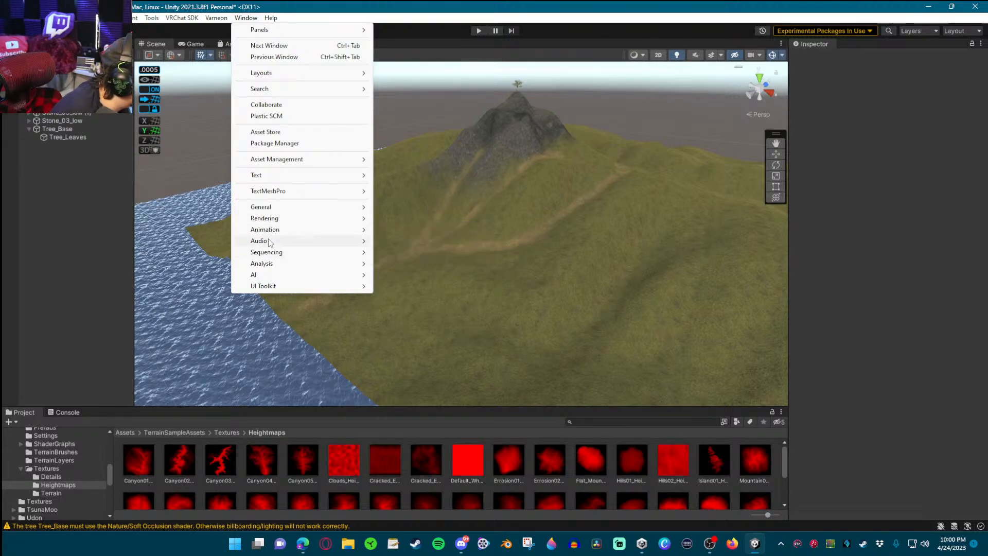
pyautogui.moveTo(268, 277)
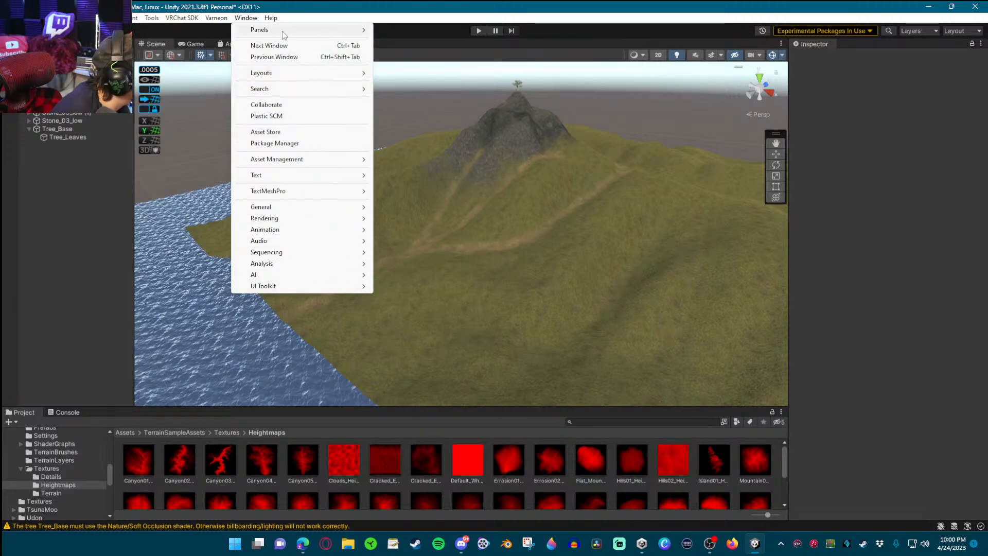
pyautogui.moveTo(282, 30)
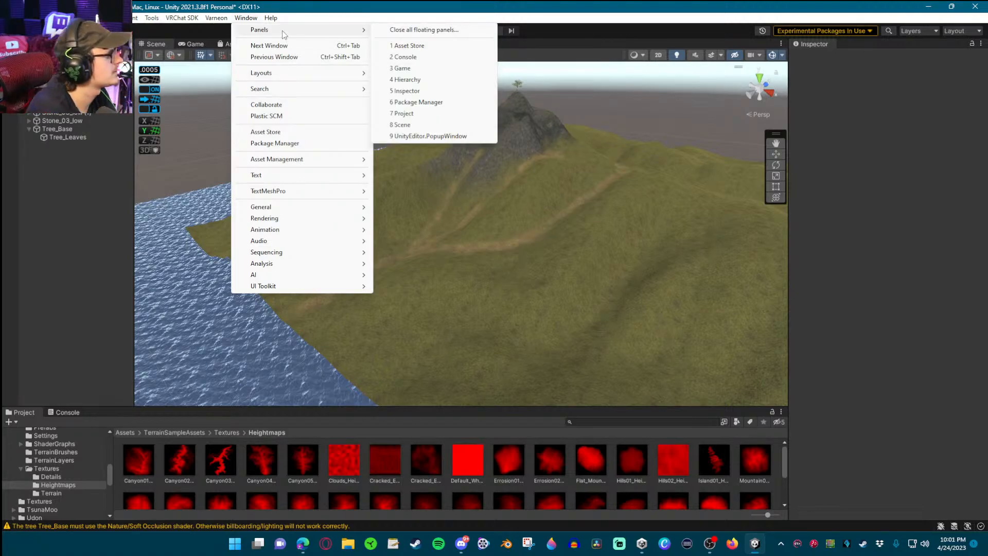
pyautogui.moveTo(286, 75)
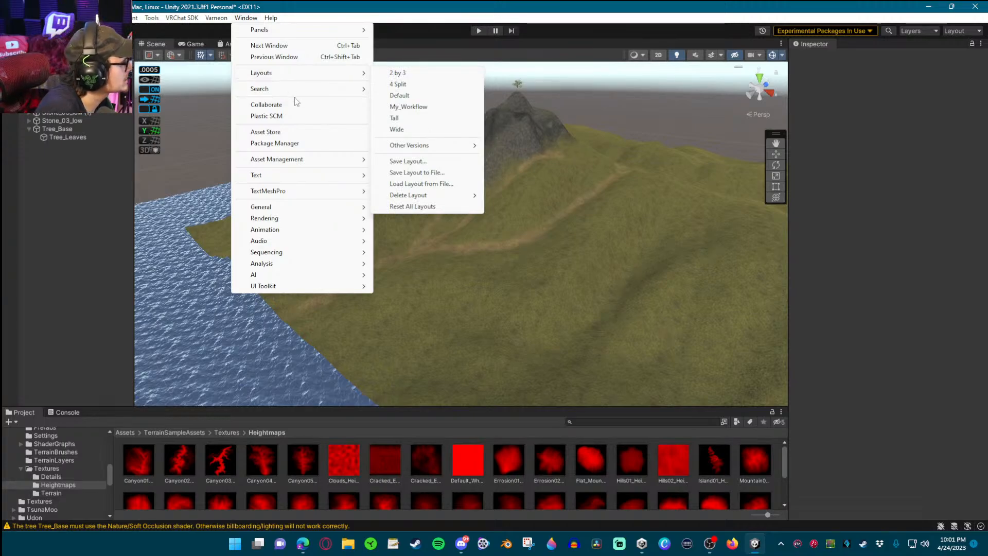
pyautogui.moveTo(295, 97)
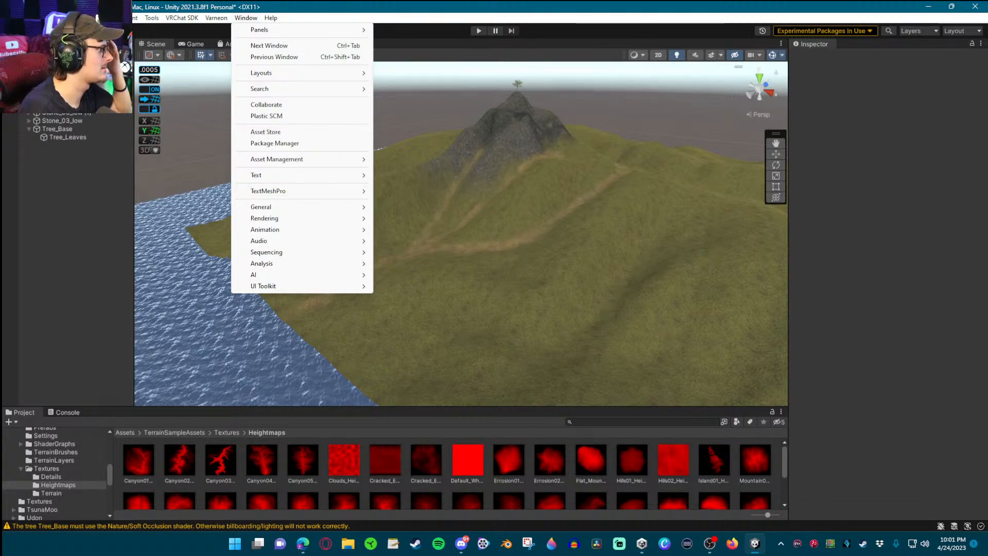
# Reselect the terrain, switch to Paint Texture, and examine its layer and brush settings for a rotation option
pyautogui.click(52, 104)
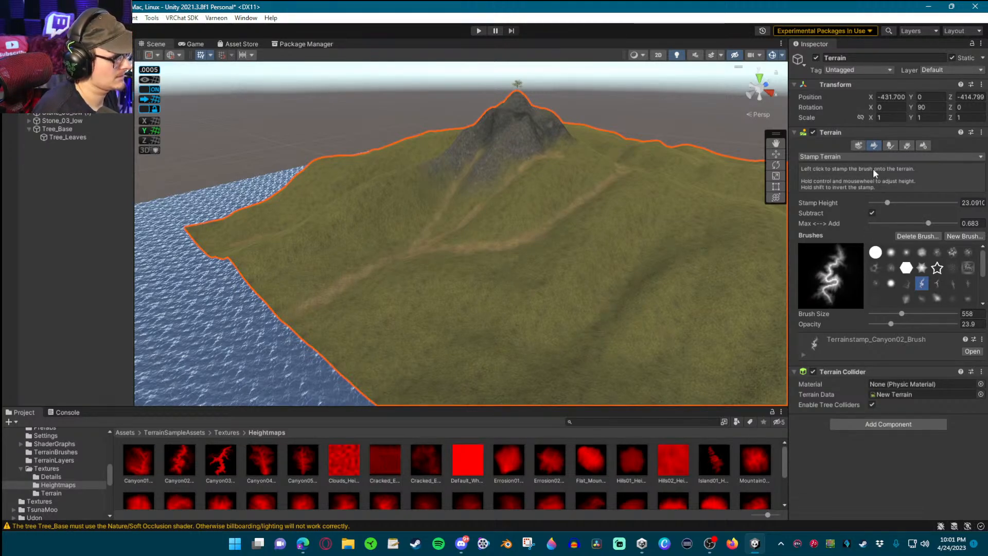
pyautogui.click(887, 156)
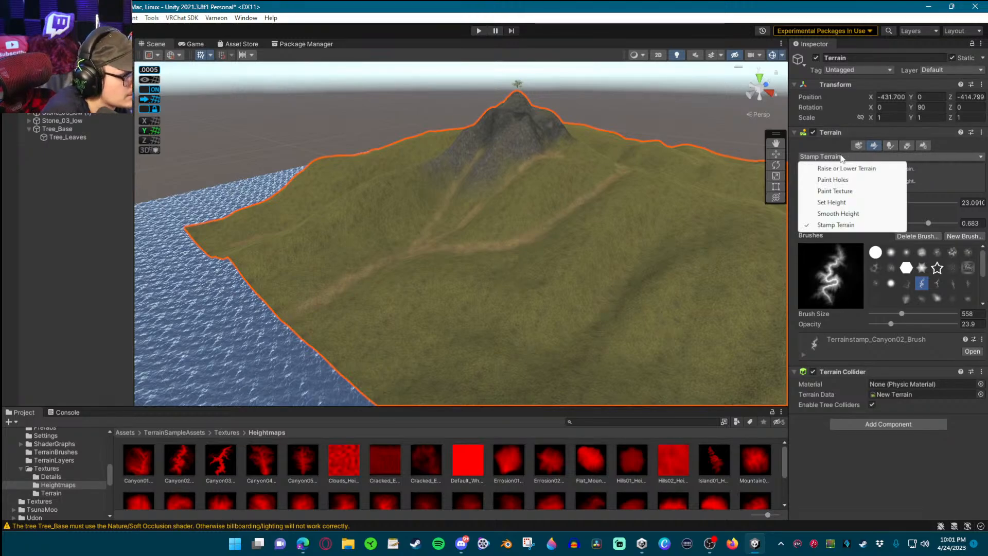
pyautogui.click(840, 188)
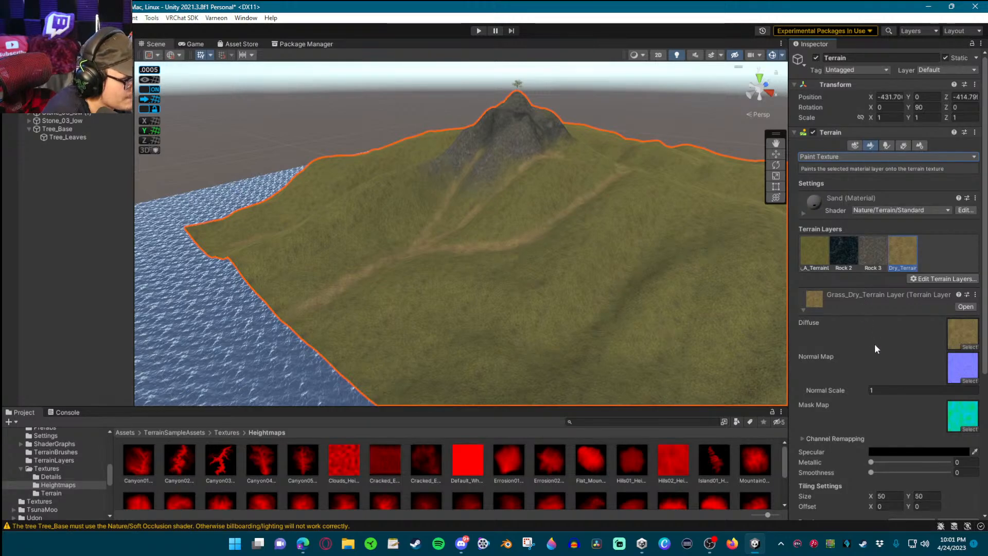
pyautogui.scroll(-6, 874, 344)
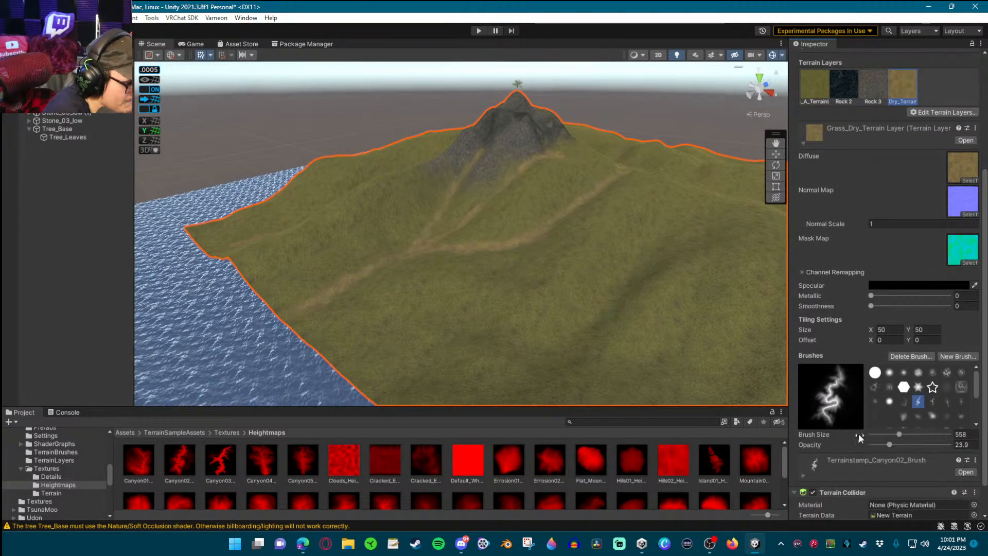
pyautogui.scroll(-3, 907, 386)
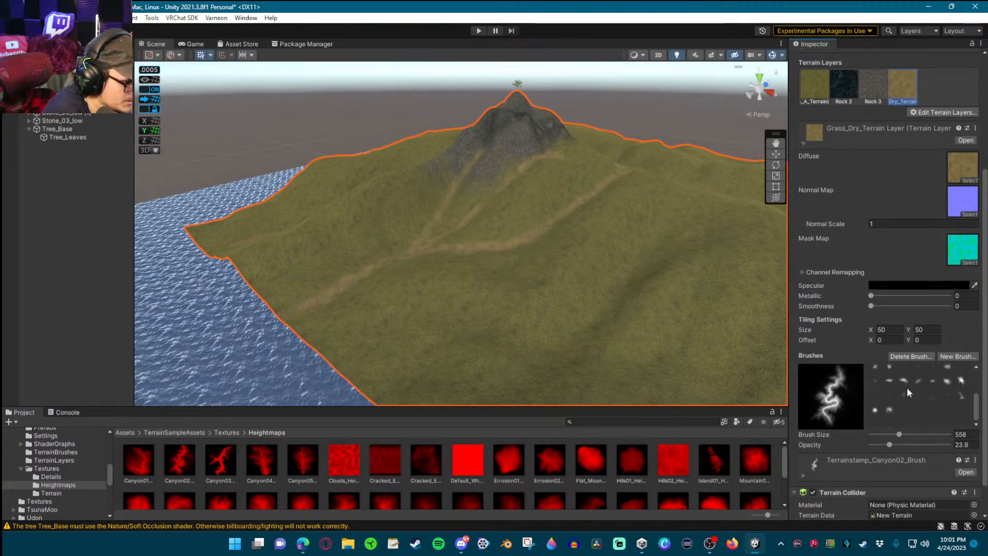
pyautogui.scroll(-2, 896, 462)
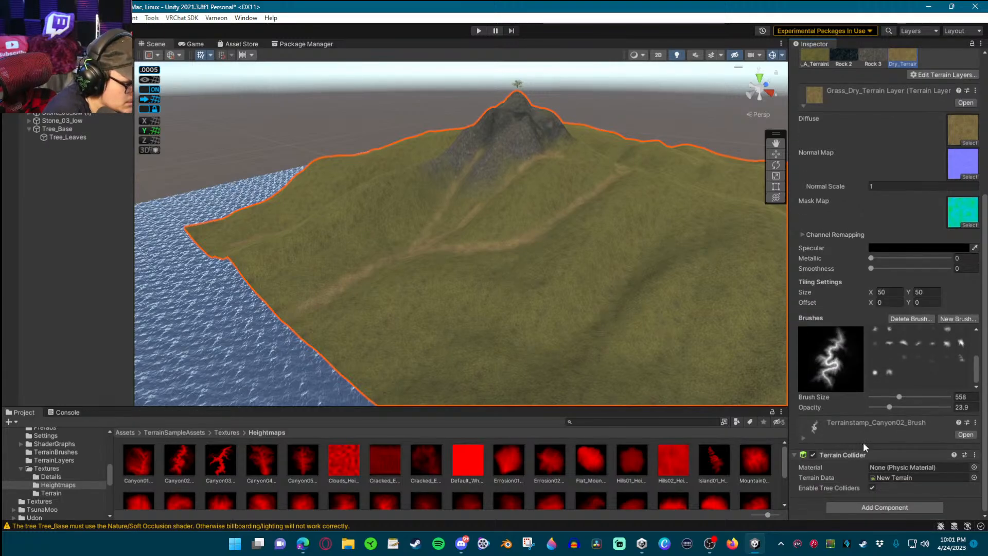
pyautogui.scroll(7, 829, 274)
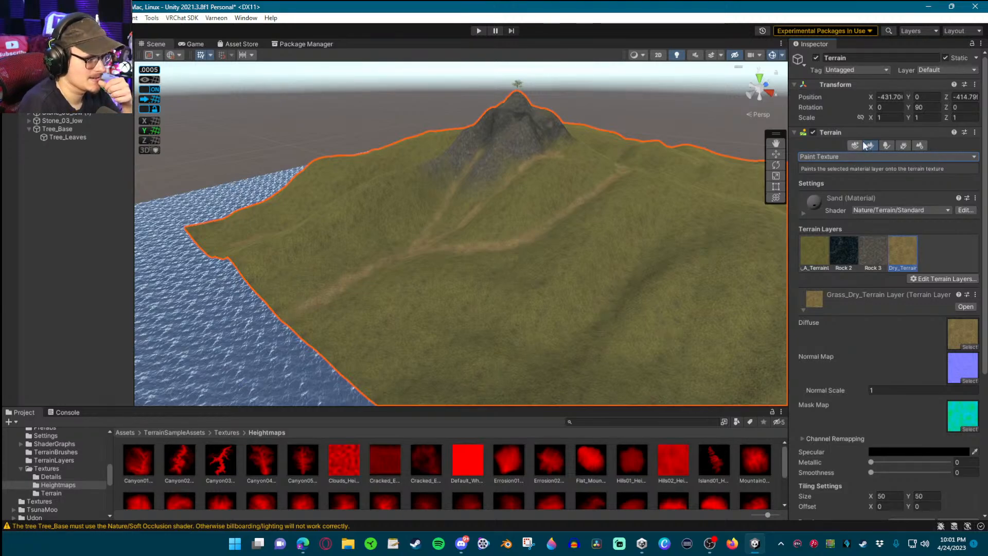
# Examine the Terrain Settings from basic terrain and mesh resolution through lightmapping, including the Pixel Error description
pyautogui.click(921, 146)
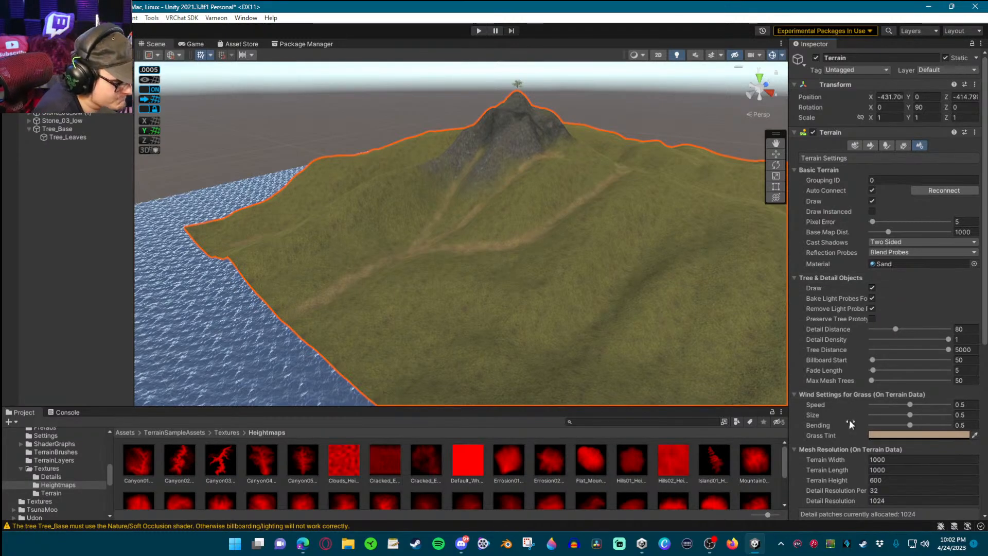
pyautogui.scroll(-2, 869, 394)
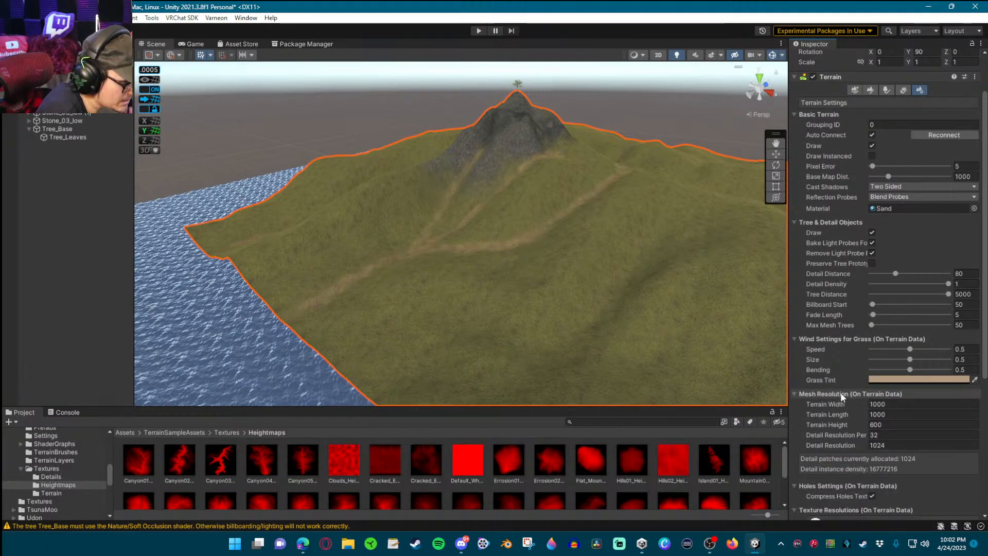
pyautogui.scroll(-2, 871, 394)
pyautogui.scroll(-1, 842, 354)
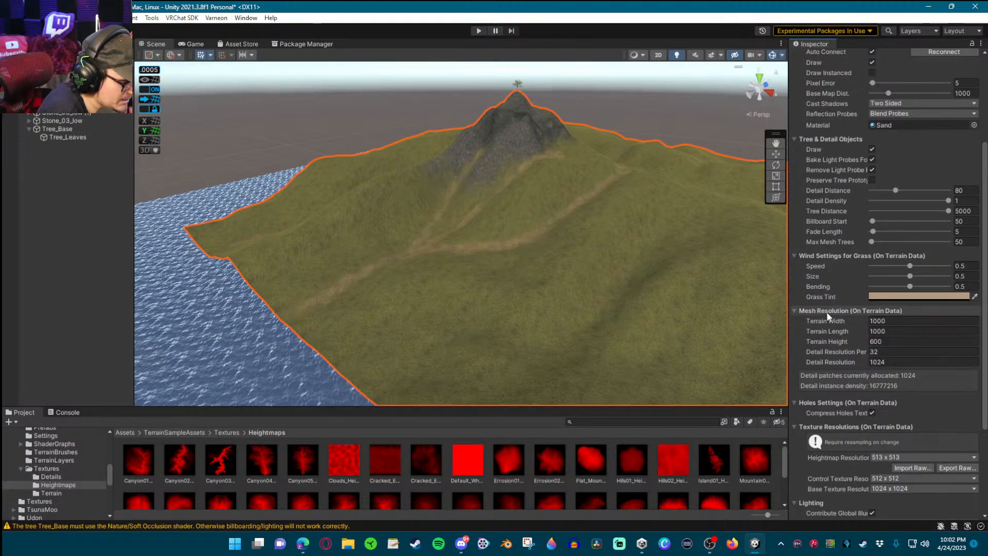
pyautogui.scroll(-2, 827, 312)
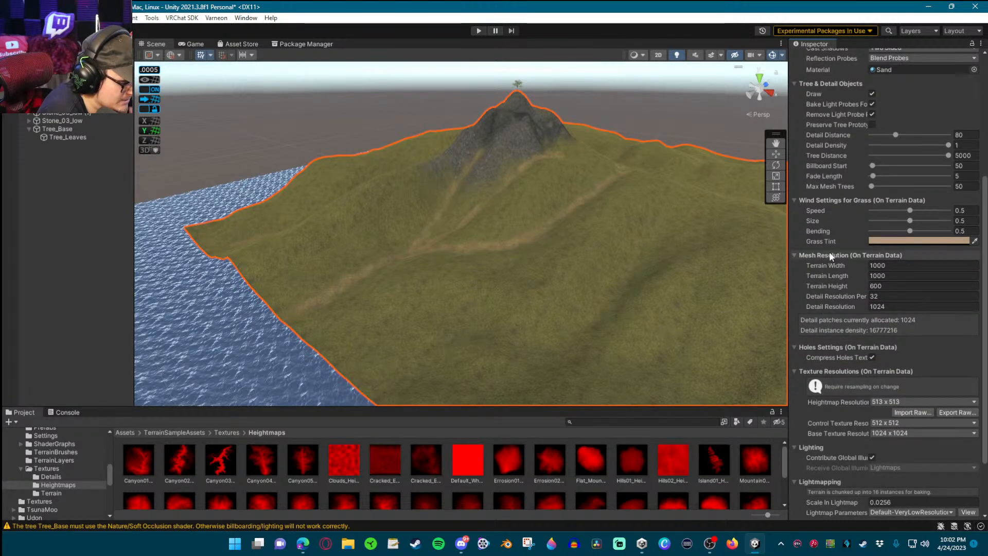
pyautogui.scroll(-3, 900, 356)
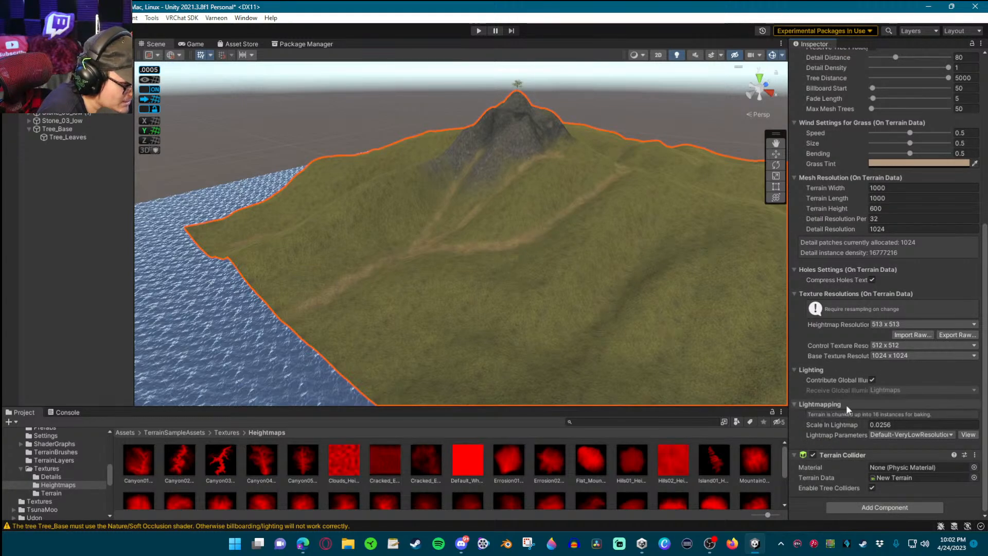
pyautogui.scroll(10, 833, 430)
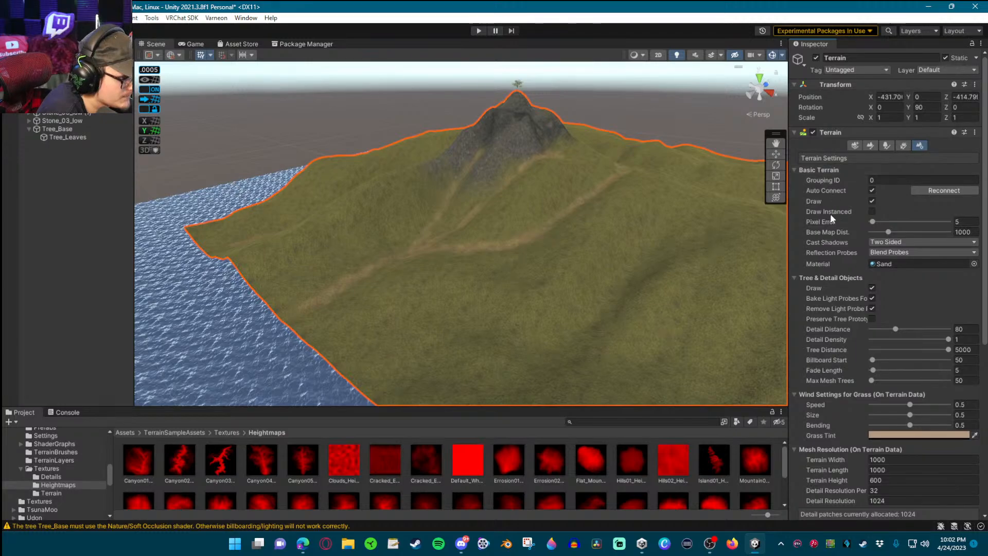
pyautogui.moveTo(830, 220)
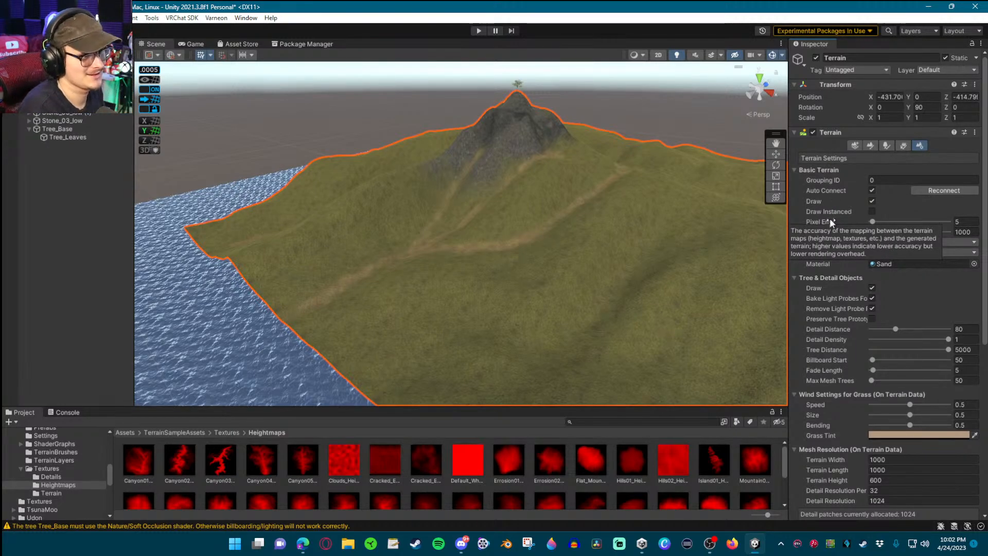
# Return to terrain painting, inspect the Nature/Terrain/Standard shader of the Sand material, and go back to the terrain
pyautogui.click(870, 144)
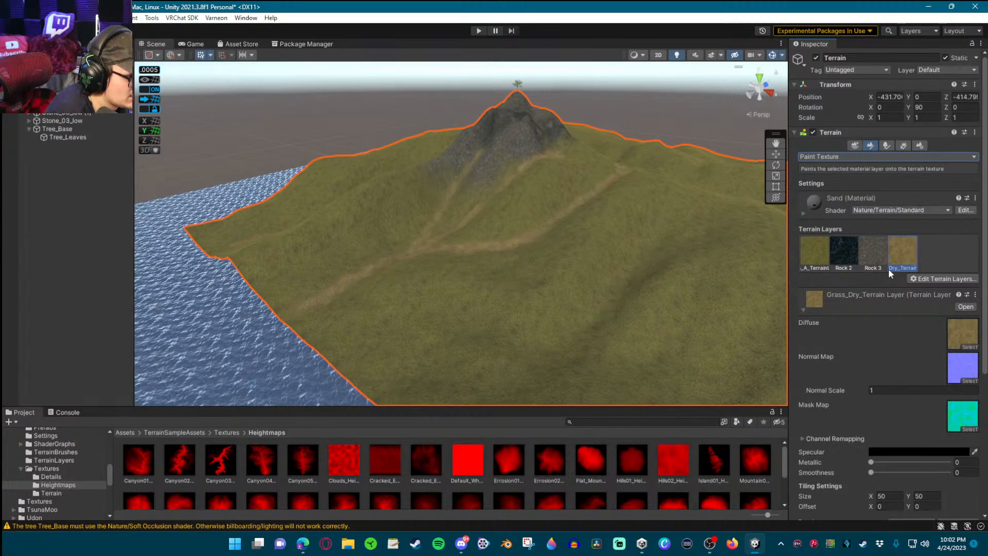
pyautogui.click(964, 210)
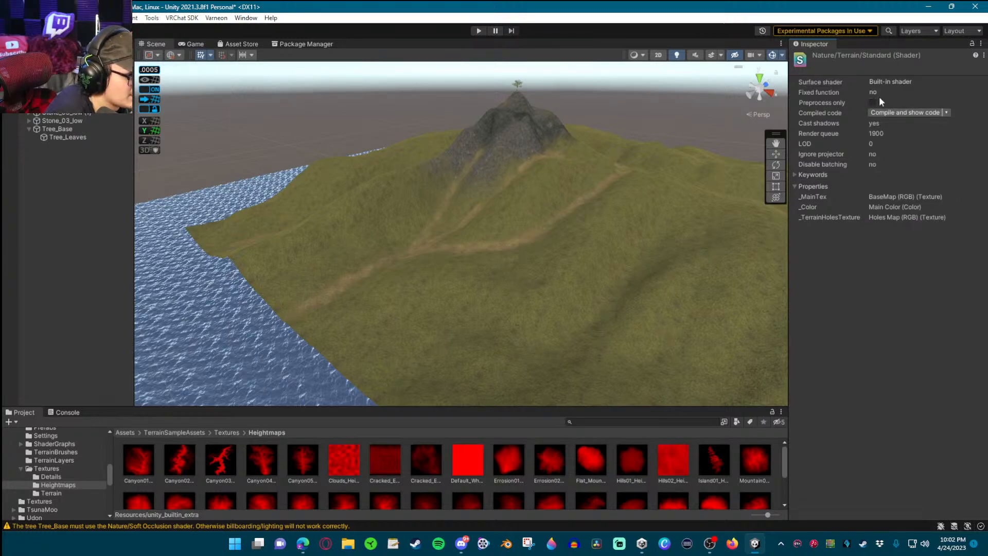
pyautogui.hotkey('ctrl', 'z')
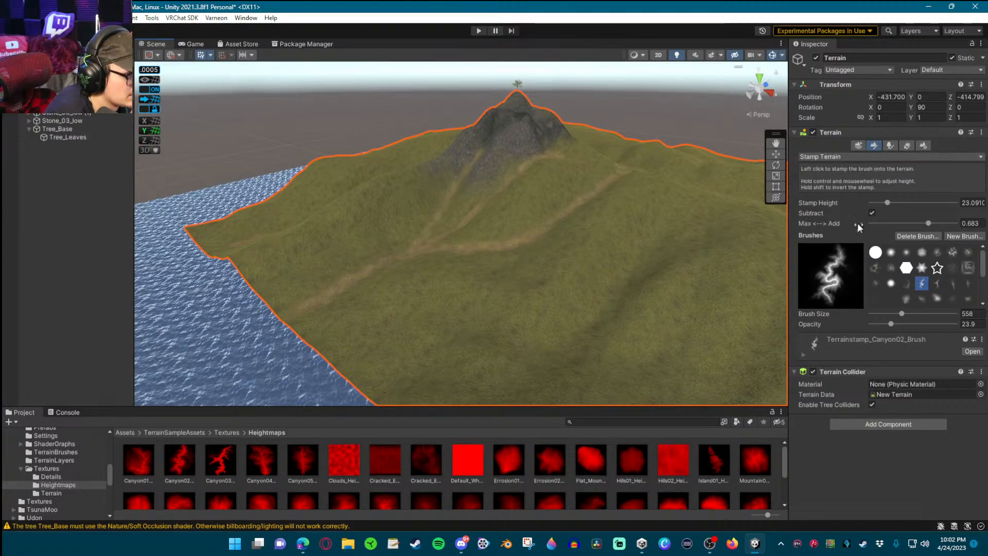
# Check the available terrain painting tools, choose Raise or Lower Terrain, and deselect the terrain
pyautogui.click(829, 157)
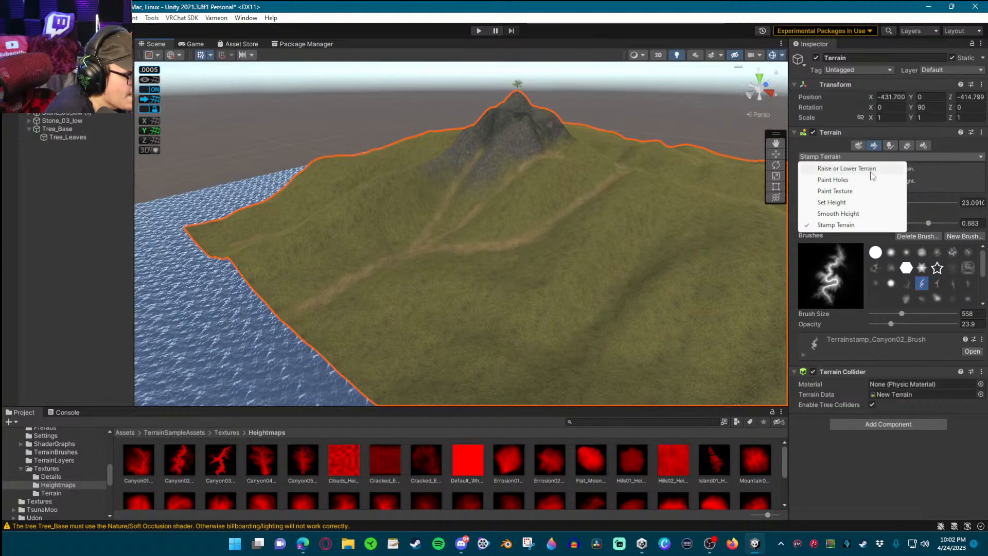
pyautogui.click(869, 170)
pyautogui.click(695, 120)
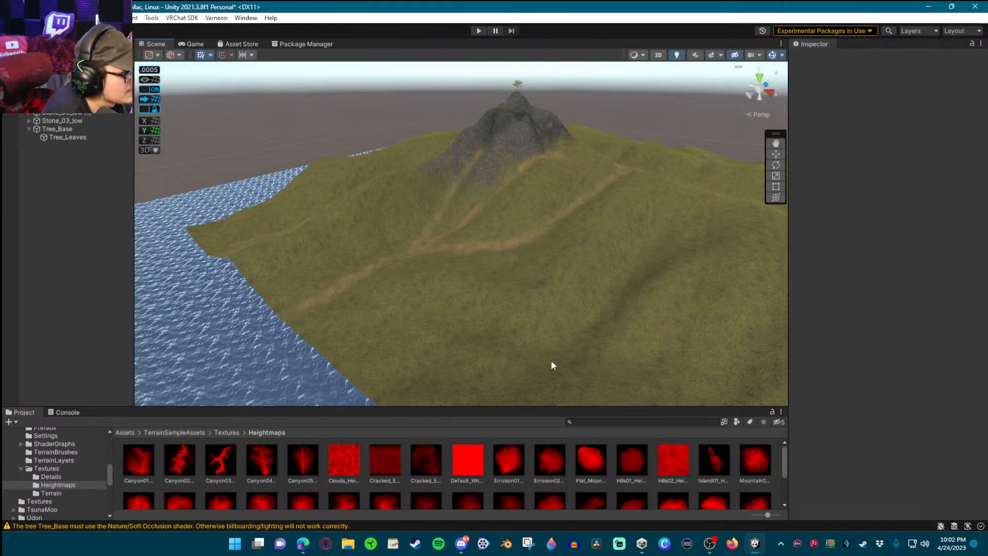
# Search the project assets for "terrained" and check the Help options for terrain editing resources
pyautogui.click(604, 422)
pyautogui.write('ter')
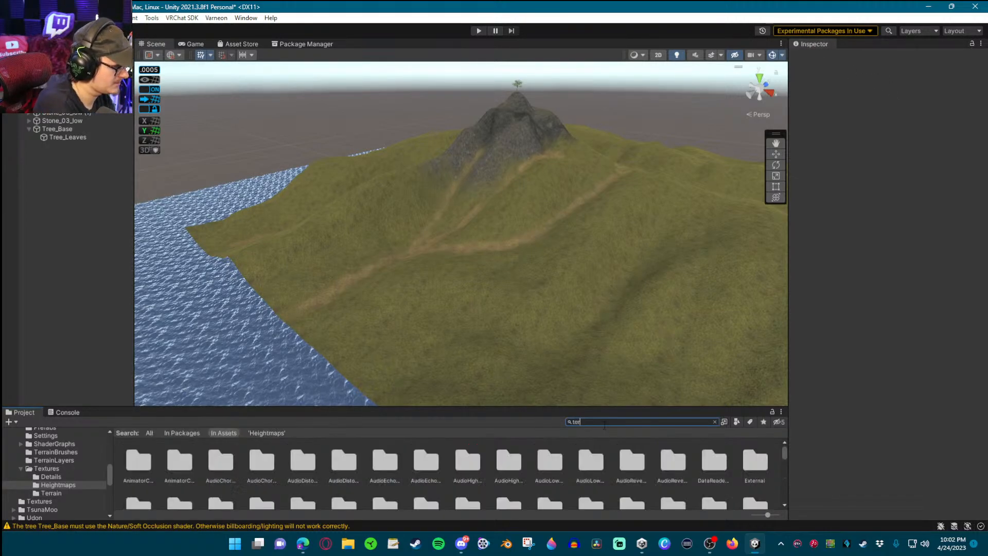
pyautogui.write('rain')
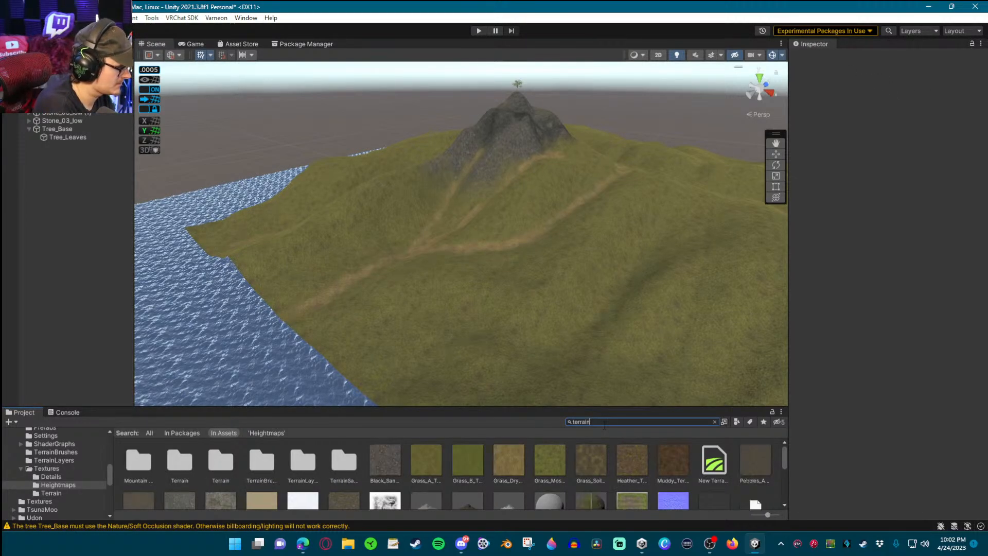
pyautogui.write('ed')
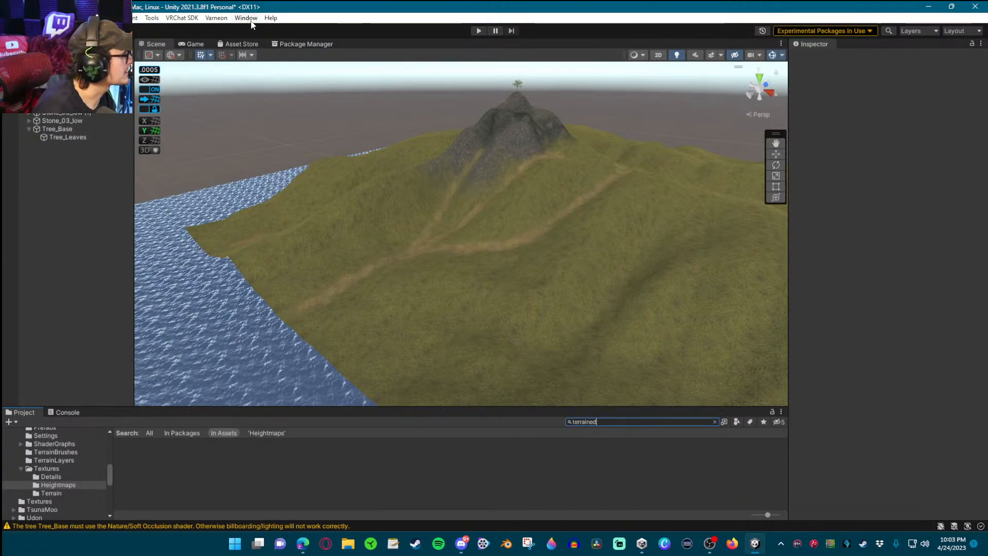
pyautogui.click(270, 18)
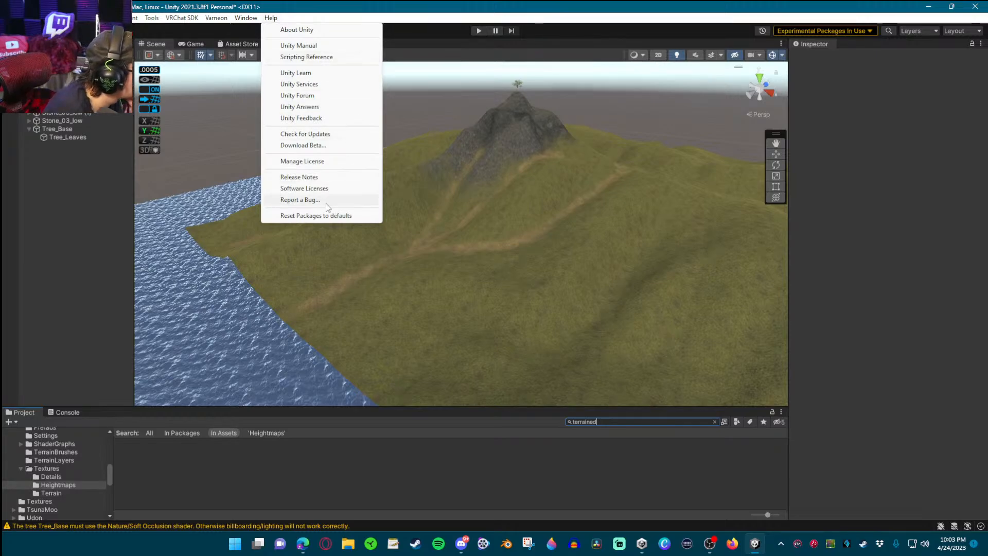
pyautogui.moveTo(242, 21)
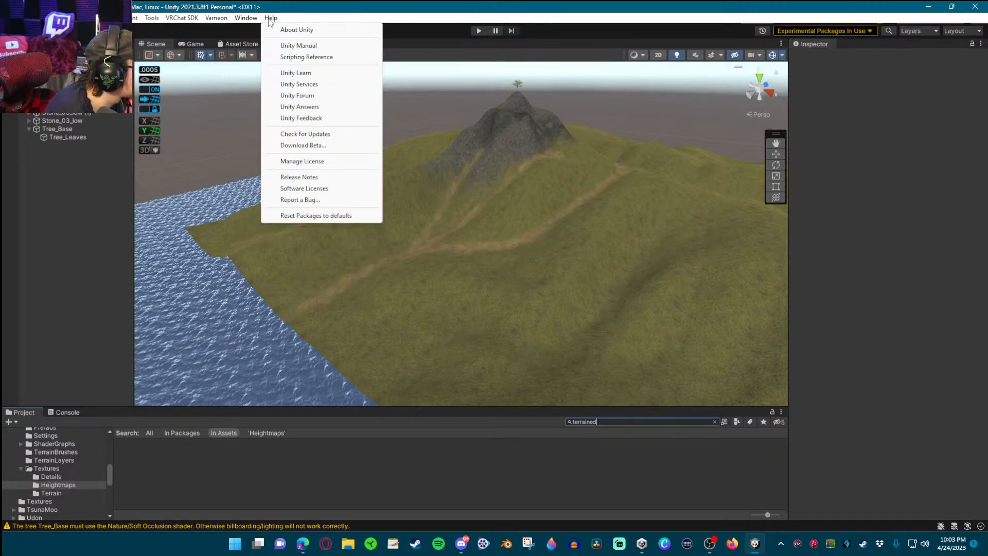
pyautogui.click(905, 47)
# Open the global search and look for "terrain edit" and "terrainedit"
pyautogui.click(888, 31)
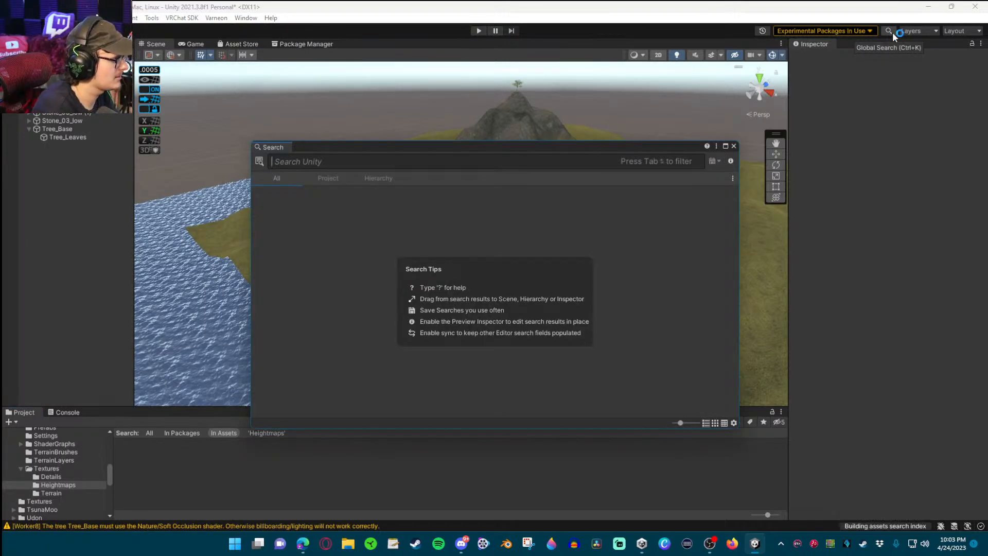
pyautogui.write('ter')
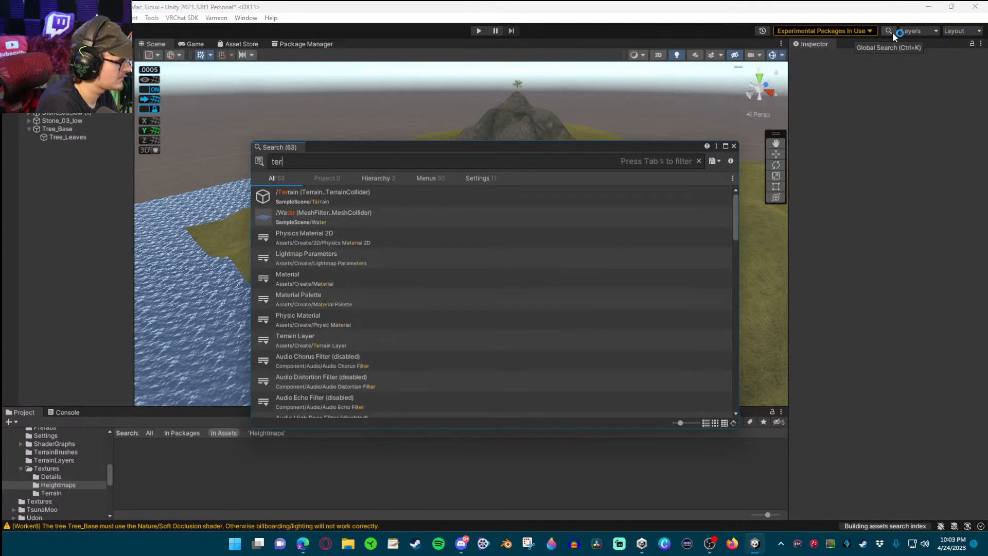
pyautogui.write('r')
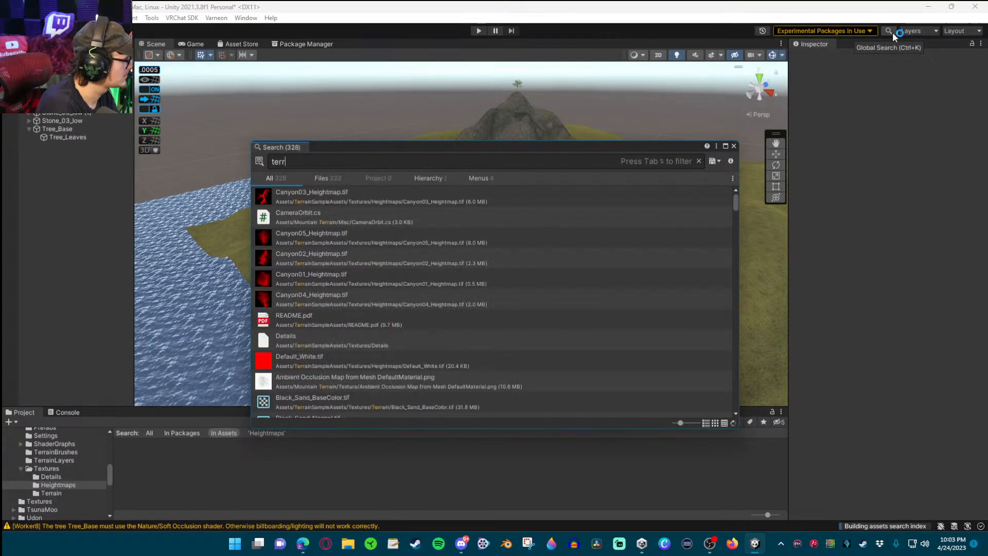
pyautogui.write('aim')
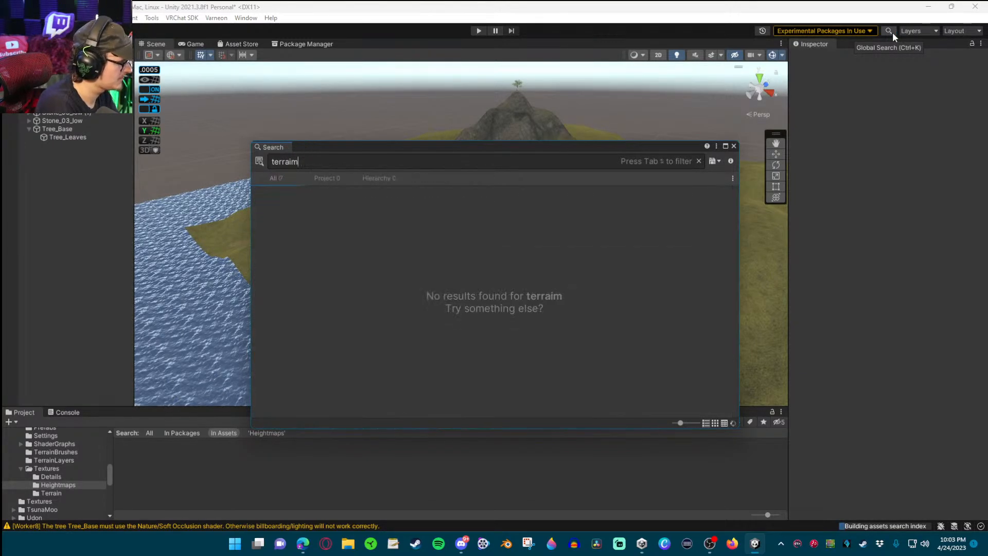
pyautogui.press('BackSpace')
pyautogui.write('n')
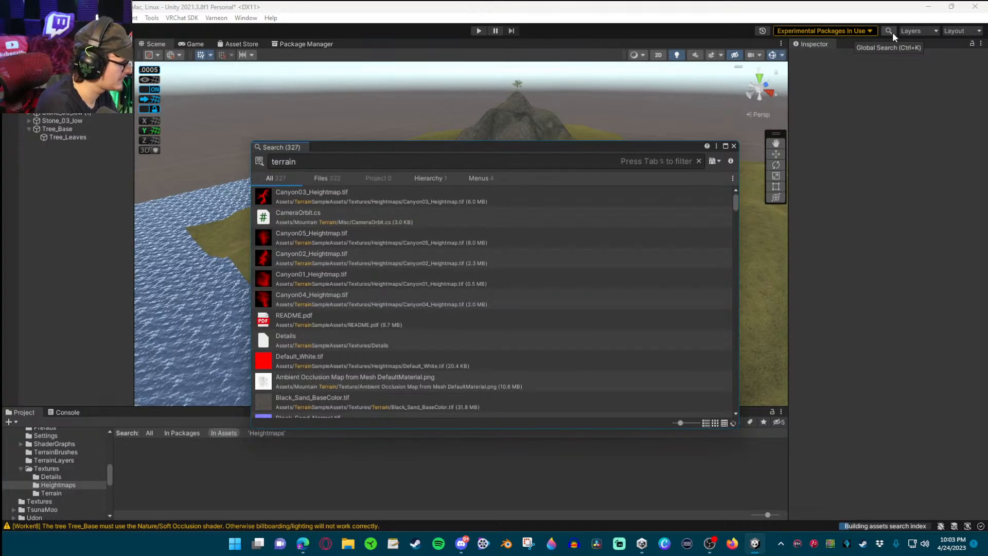
pyautogui.write(' edit')
pyautogui.press('BackSpace')
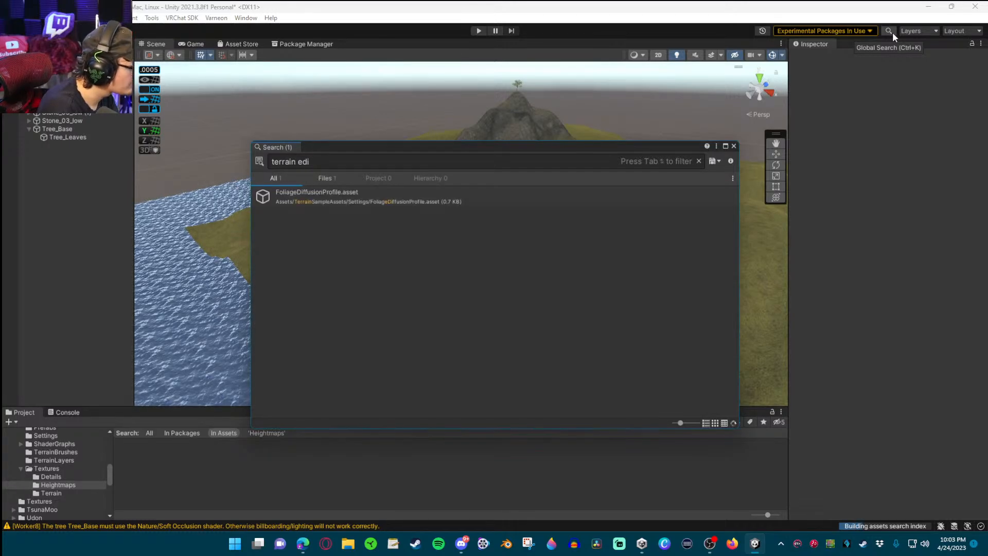
pyautogui.press('BackSpace')
pyautogui.press('BackSpace')
pyautogui.press('BackSpace')
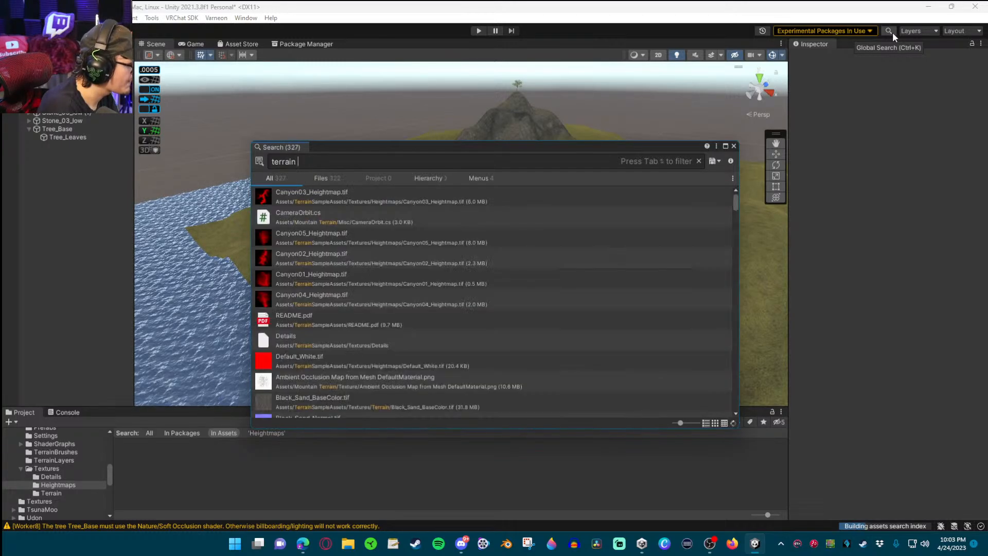
pyautogui.write('edit')
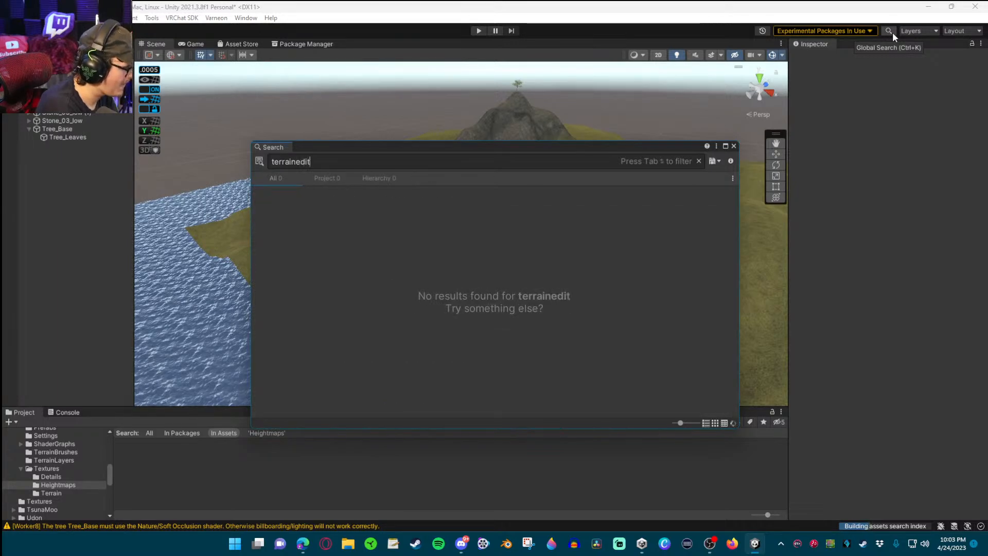
# Shorten the global search to "terrain" and look through the matches for terrain editing tools
pyautogui.press('BackSpace')
pyautogui.press('BackSpace')
pyautogui.press('BackSpace')
pyautogui.press('BackSpace')
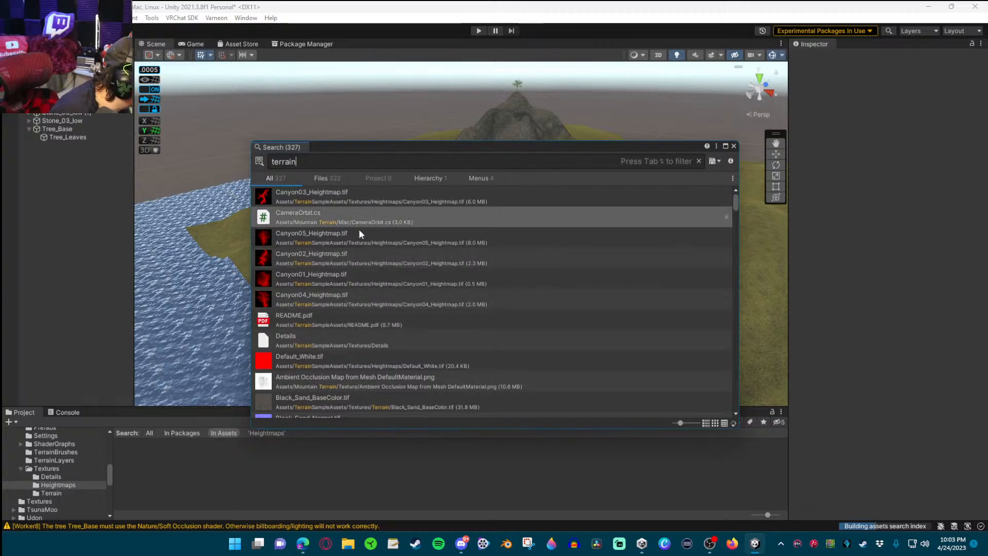
pyautogui.scroll(-1, 424, 291)
pyautogui.scroll(-3, 355, 287)
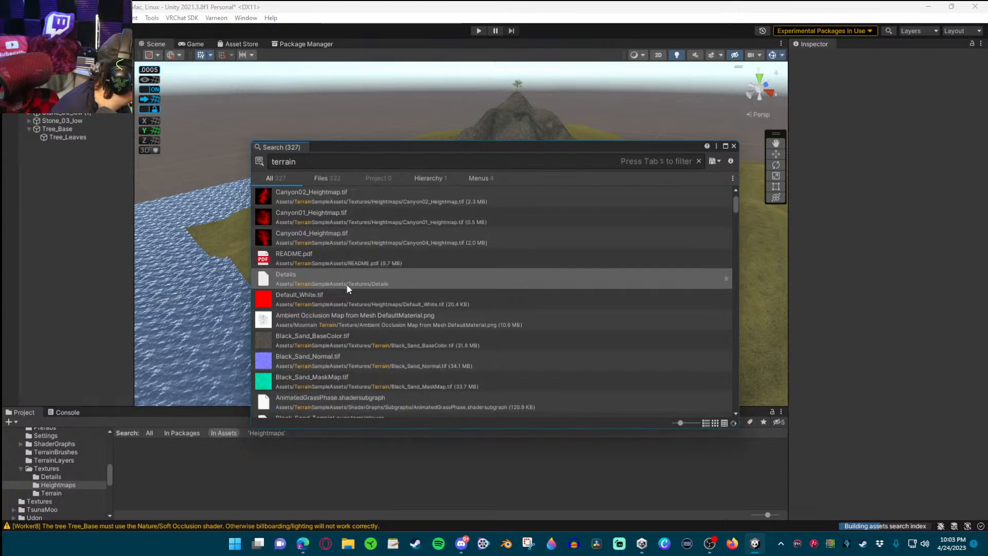
pyautogui.scroll(-2, 377, 293)
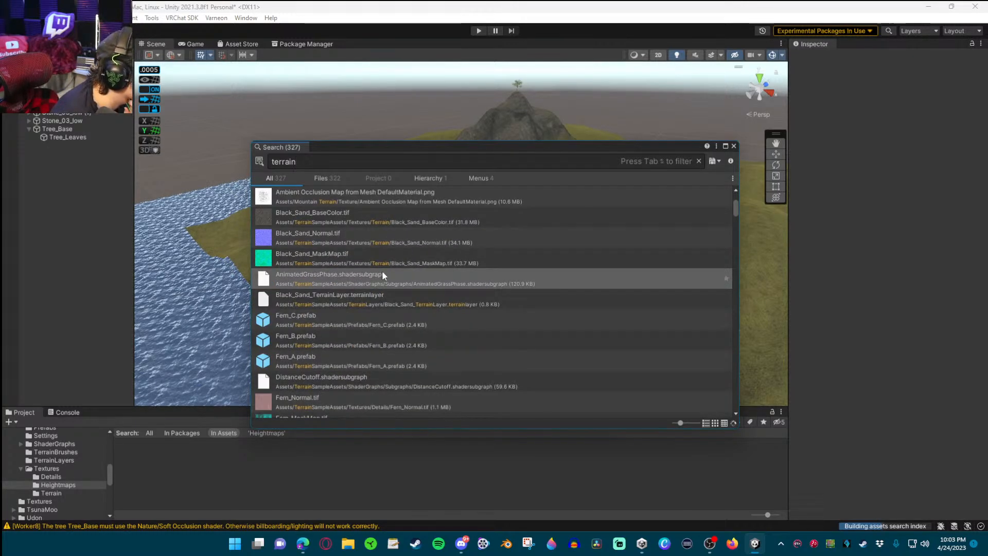
# Replace the global search term with "edit" and extend it to "edit terrain"
pyautogui.press('BackSpace')
pyautogui.press('BackSpace')
pyautogui.press('BackSpace')
pyautogui.press('BackSpace')
pyautogui.press('BackSpace')
pyautogui.press('BackSpace')
pyautogui.press('BackSpace')
pyautogui.write('ed')
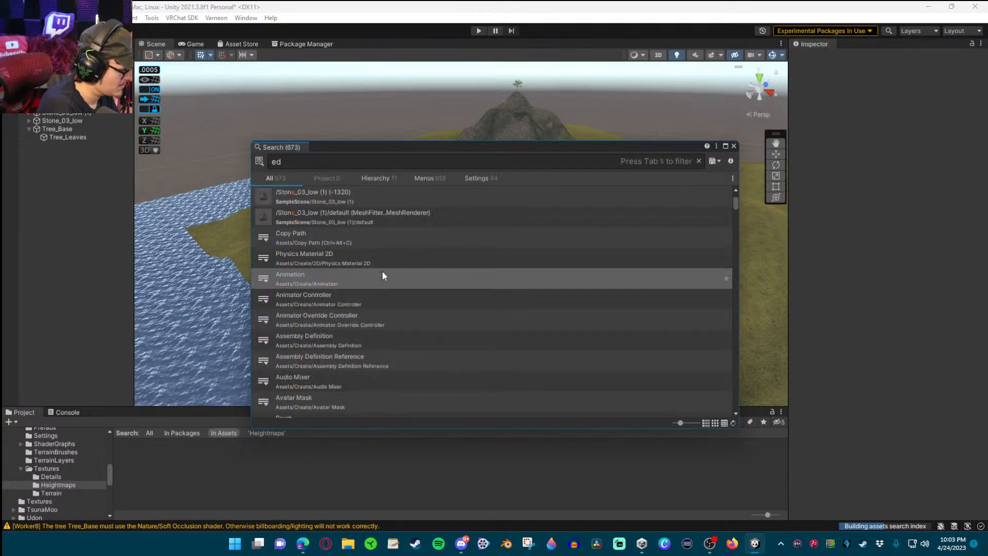
pyautogui.write('it')
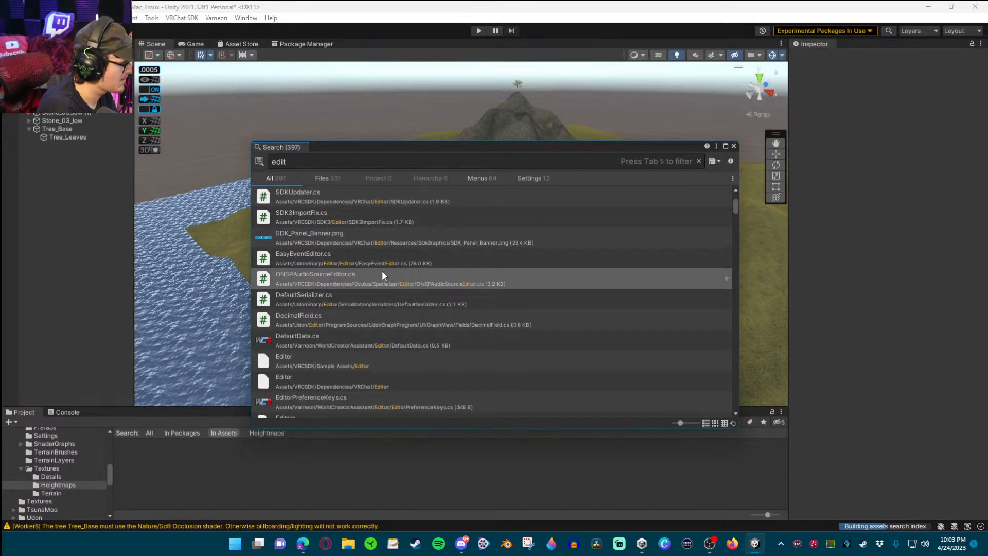
pyautogui.write('t')
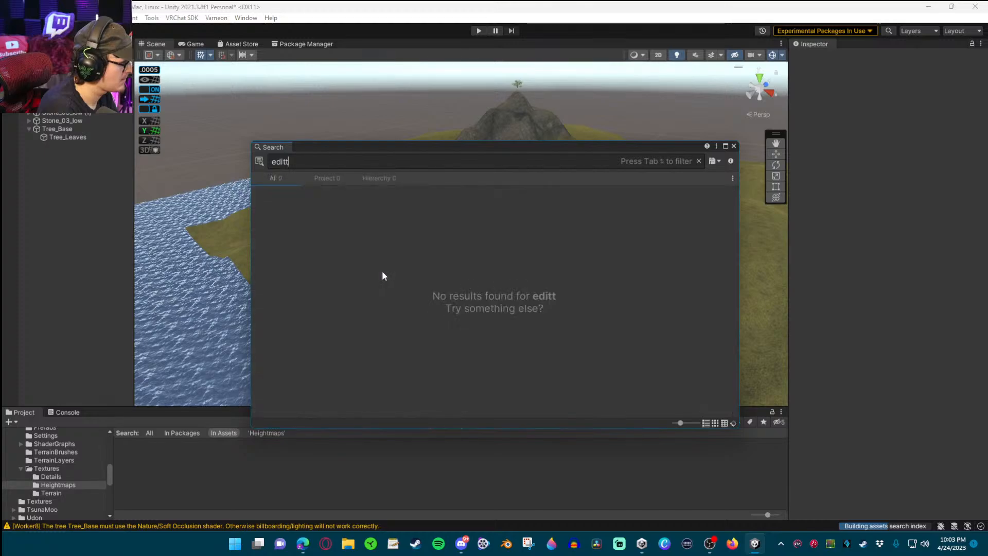
pyautogui.press('BackSpace')
pyautogui.write('tera')
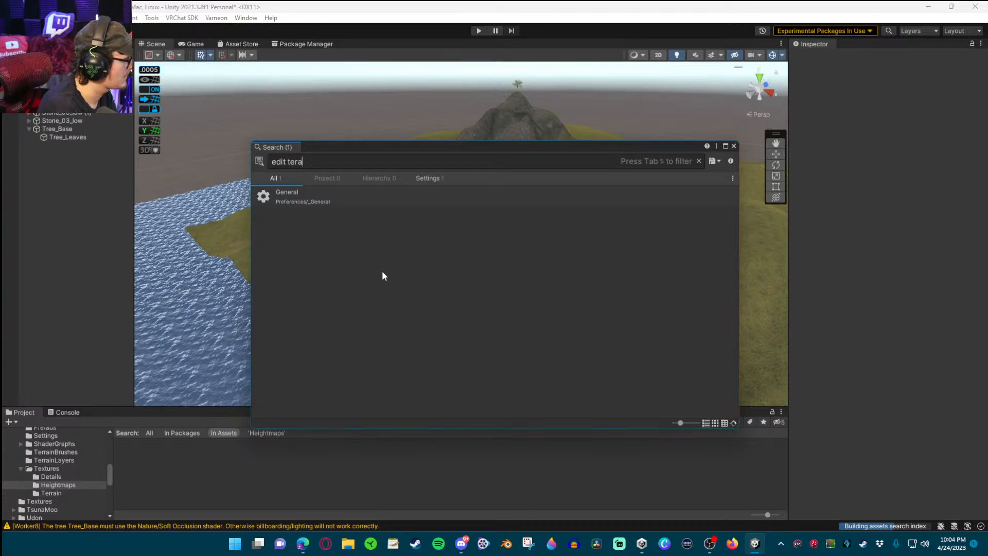
pyautogui.press('BackSpace')
pyautogui.write('rain')
# Reduce the search to "edit", look through the matches for a terrain editor, and close the search window
pyautogui.press('BackSpace')
pyautogui.press('BackSpace')
pyautogui.press('BackSpace')
pyautogui.press('BackSpace')
pyautogui.press('BackSpace')
pyautogui.press('BackSpace')
pyautogui.press('BackSpace')
pyautogui.press('BackSpace')
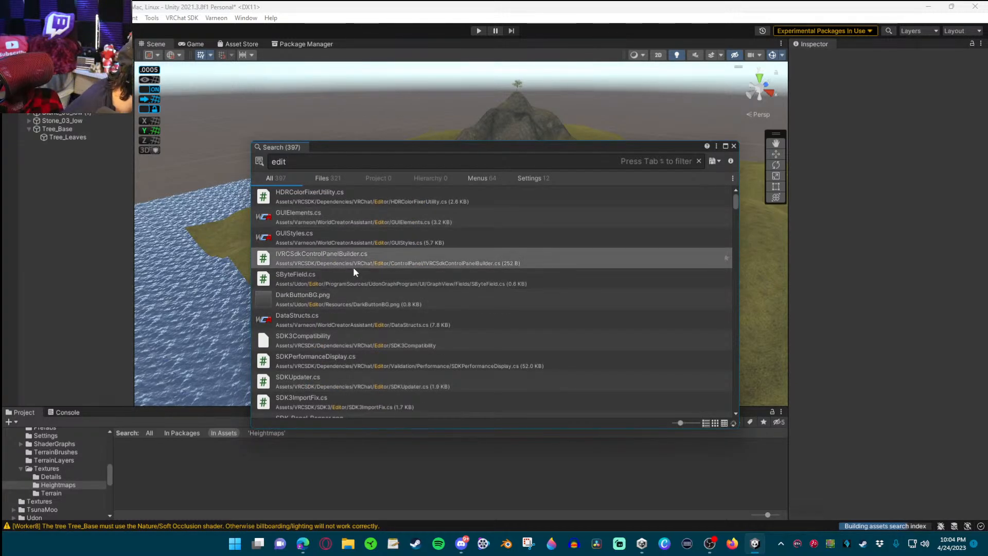
pyautogui.scroll(-5, 353, 268)
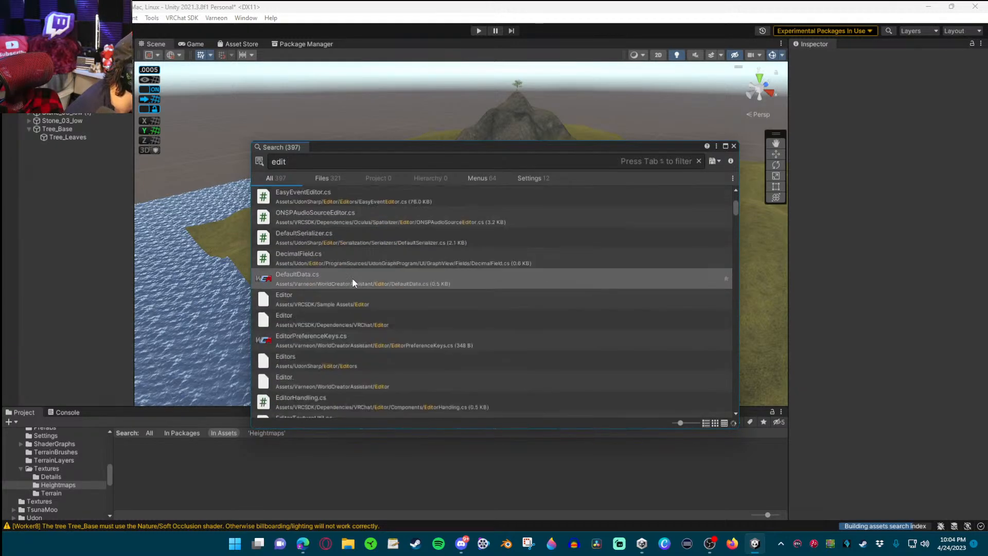
pyautogui.scroll(-3, 352, 277)
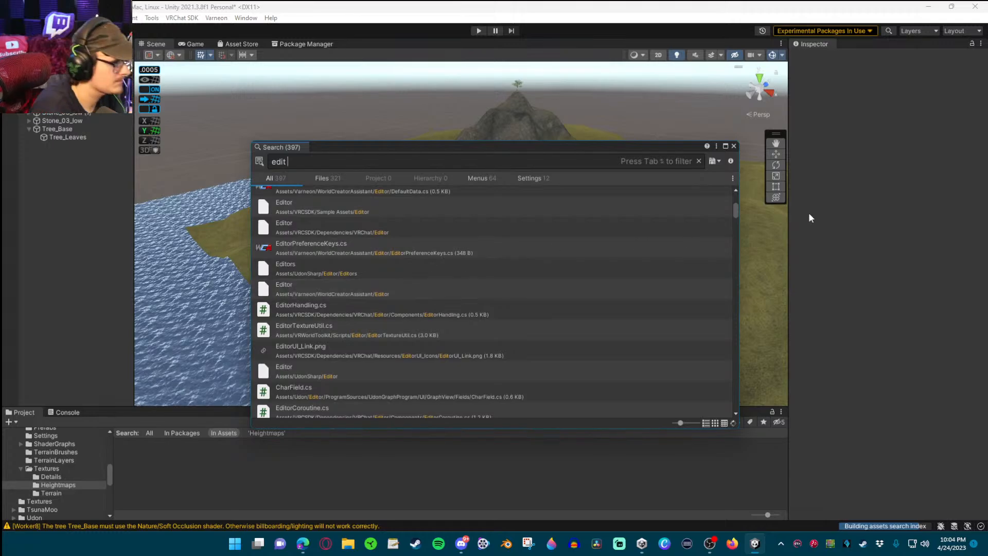
pyautogui.click(820, 164)
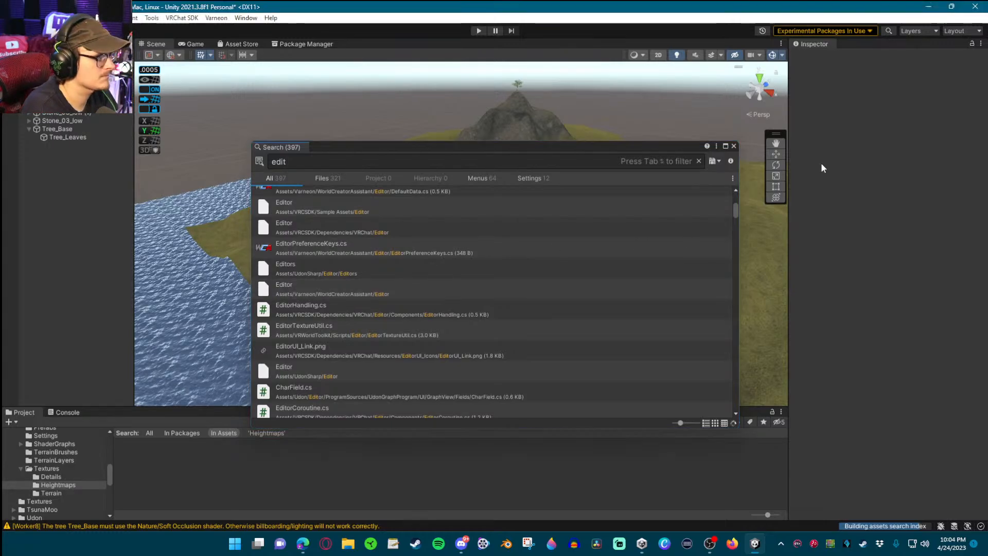
pyautogui.click(734, 146)
# Select the terrain, expand the Terrainstamp_Canyon02_Brush settings, and check the available terrain painting tools
pyautogui.click(685, 214)
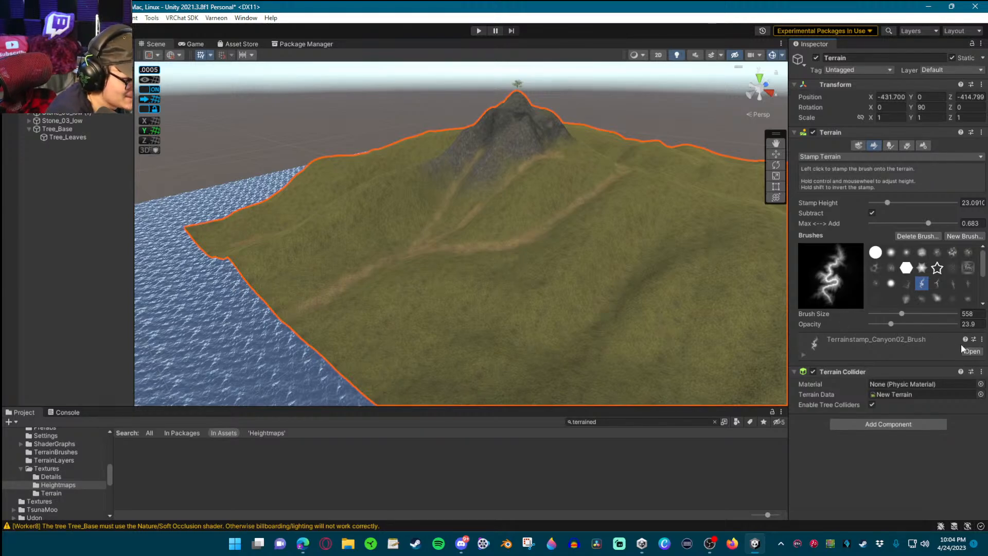
pyautogui.click(901, 340)
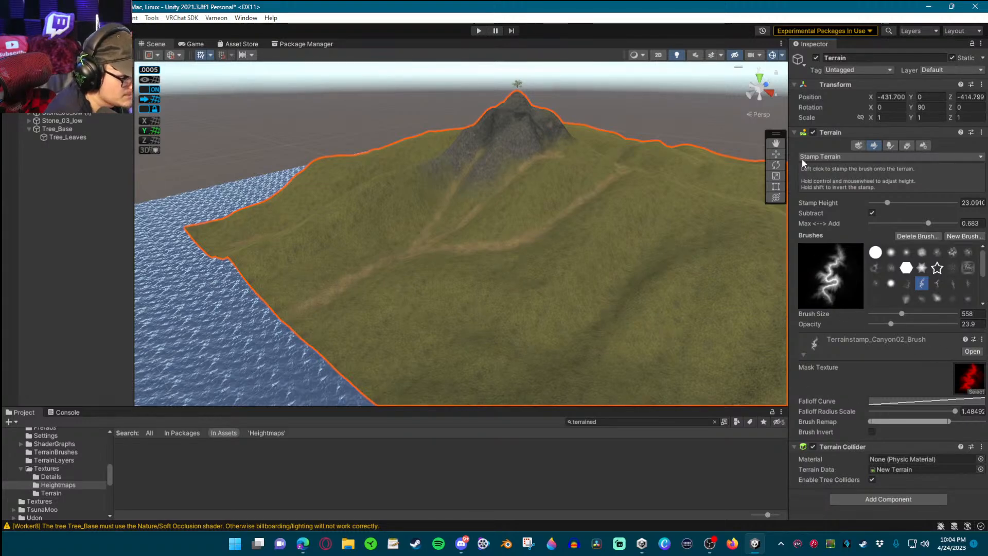
pyautogui.click(828, 157)
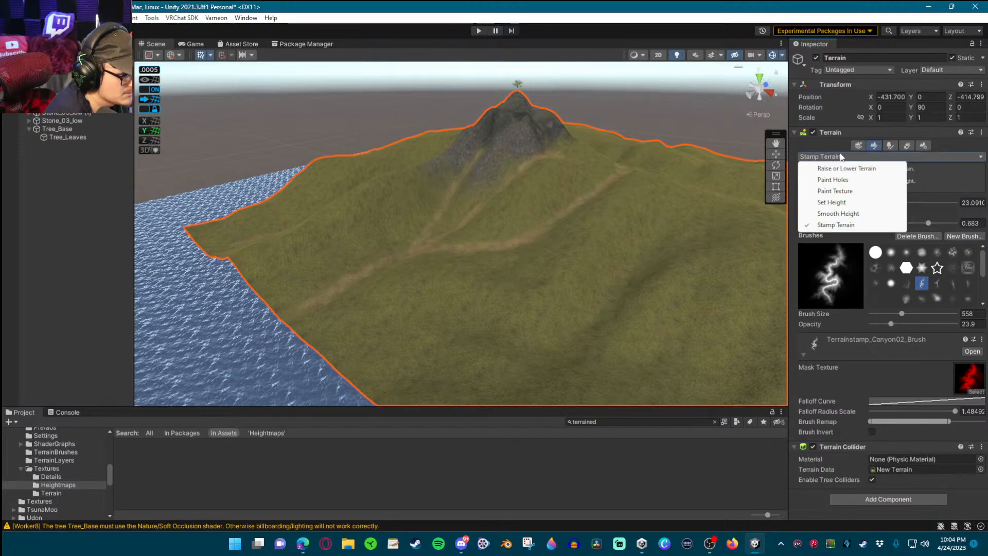
pyautogui.click(953, 143)
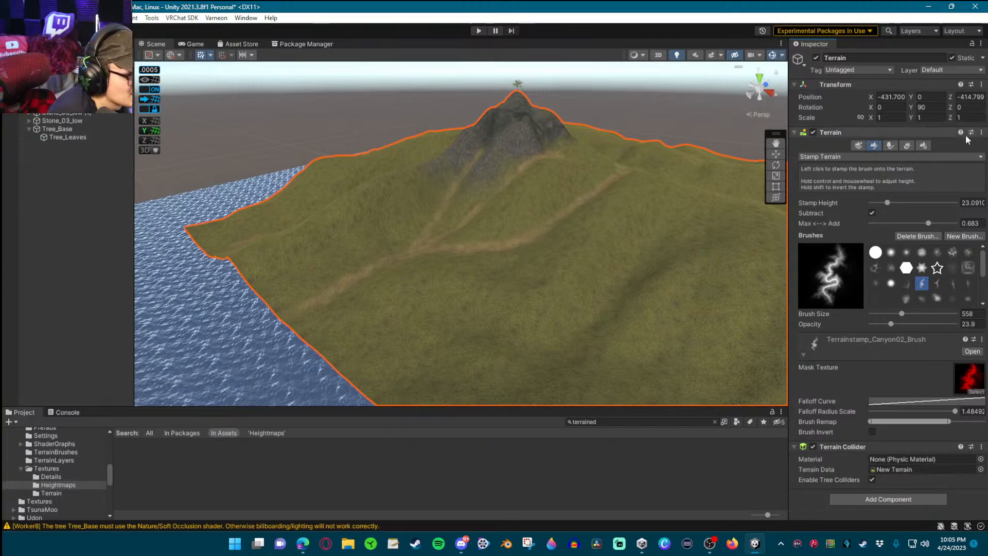
# Widen the Inspector, toggle the Terrain component off and on, and check the terrain's Layer and Tag options
pyautogui.moveTo(785, 280); pyautogui.dragTo(499, 272)
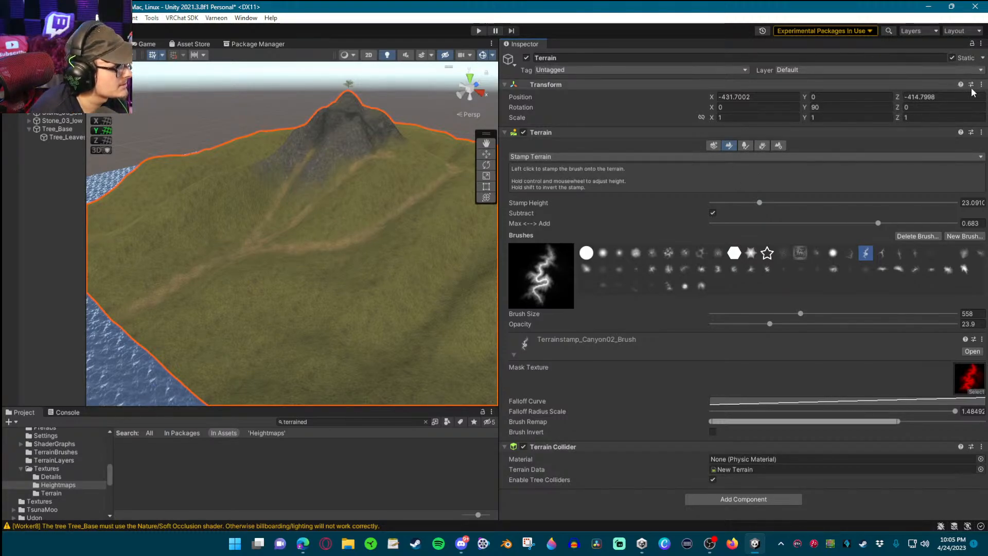
pyautogui.click(522, 133)
pyautogui.click(522, 133)
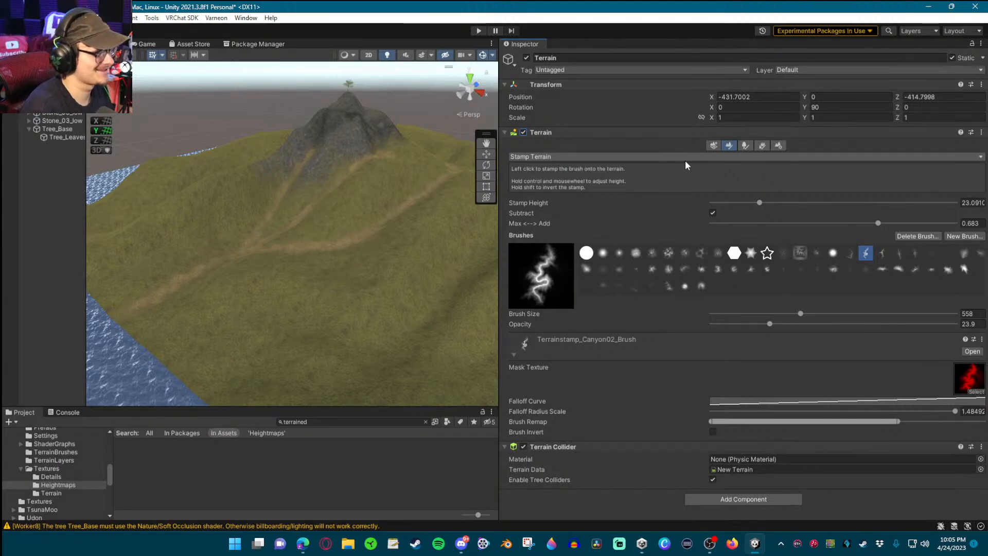
pyautogui.click(822, 71)
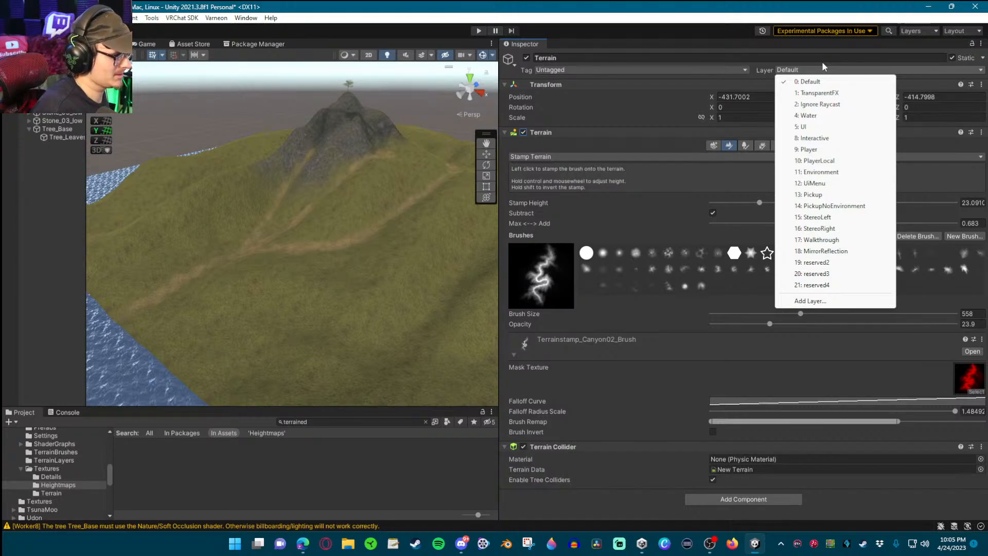
pyautogui.click(568, 67)
pyautogui.click(558, 70)
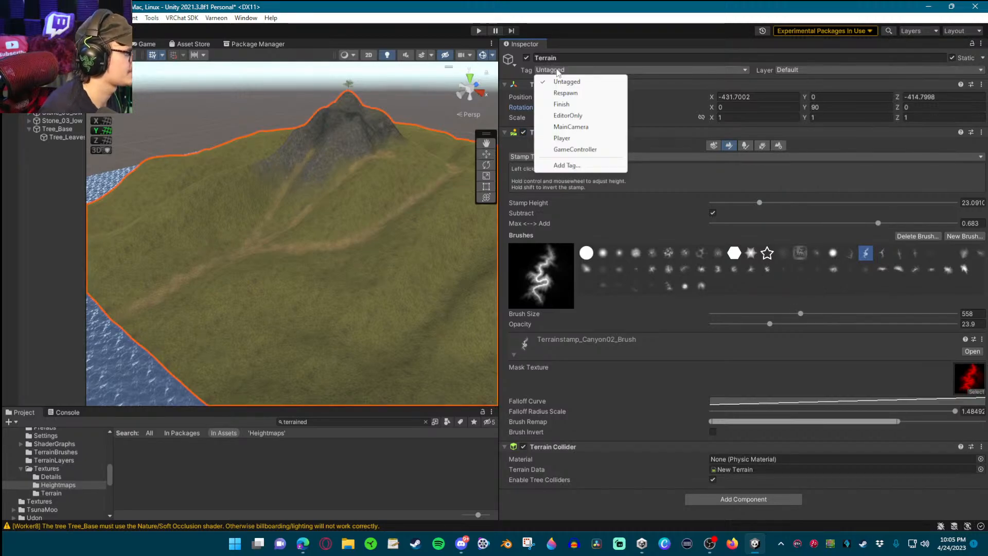
pyautogui.click(636, 84)
pyautogui.click(572, 82)
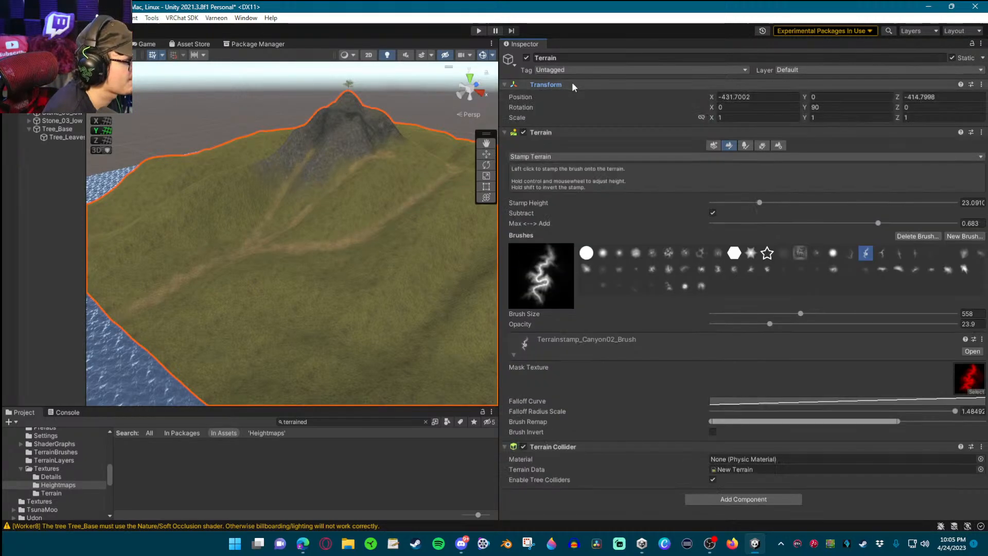
# View the Terrain component's Properties in a separate window and close that window
pyautogui.click(981, 132)
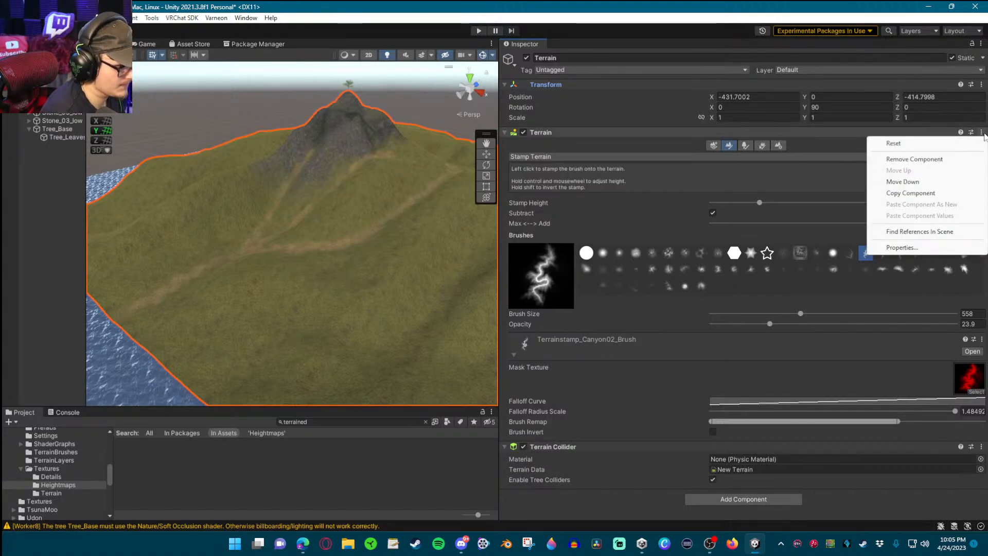
pyautogui.click(902, 247)
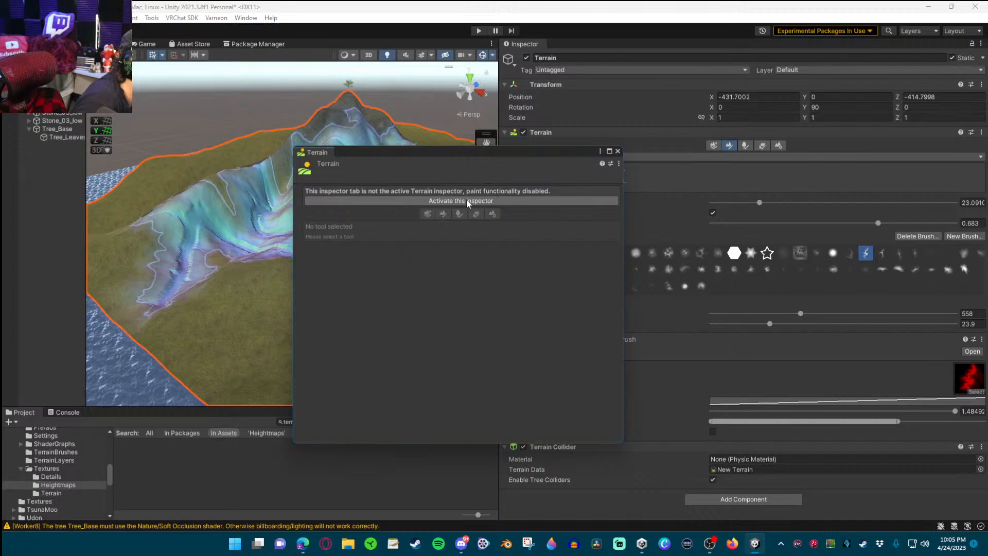
pyautogui.click(617, 151)
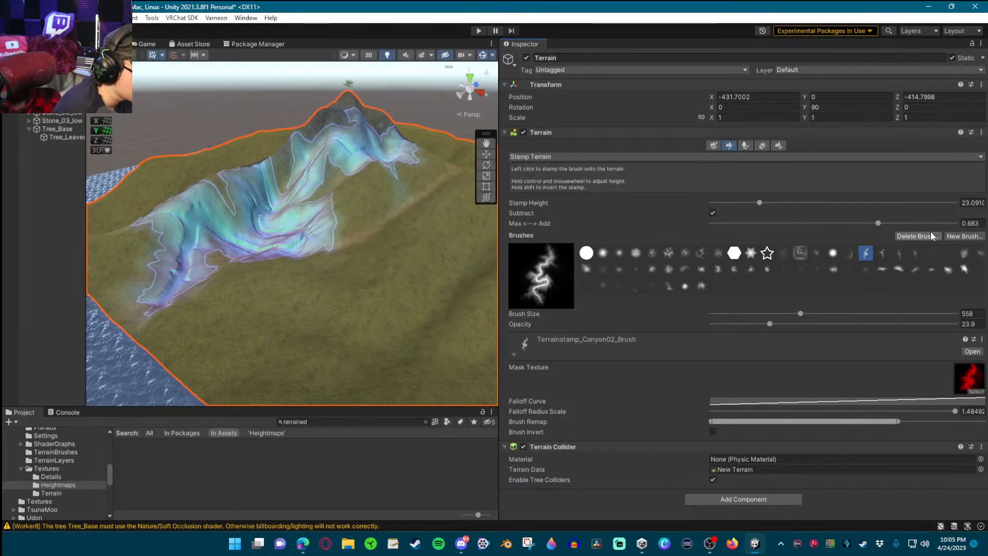
# Check the extra options of Terrainstamp_Canyon02_Brush, then collapse and re-expand its brush settings
pyautogui.click(982, 339)
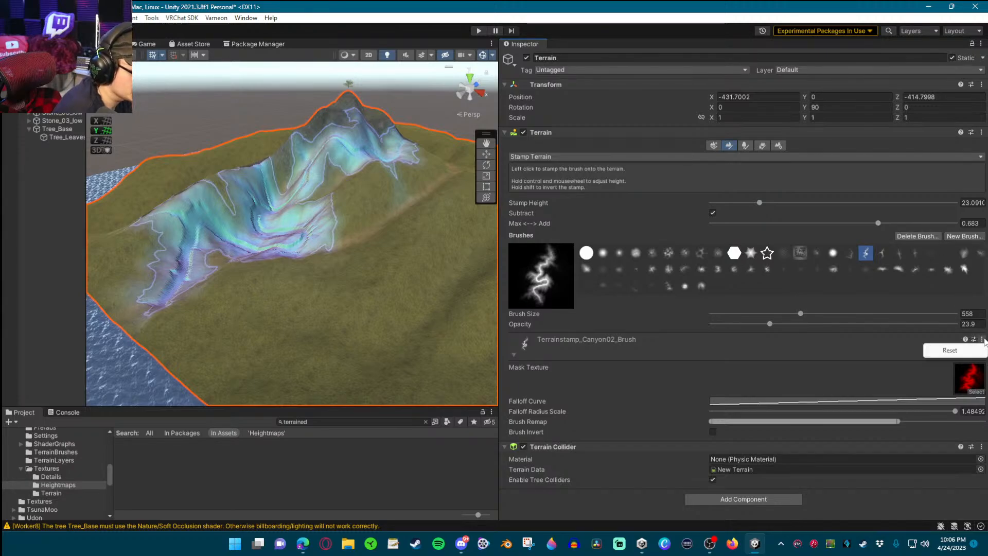
pyautogui.click(693, 350)
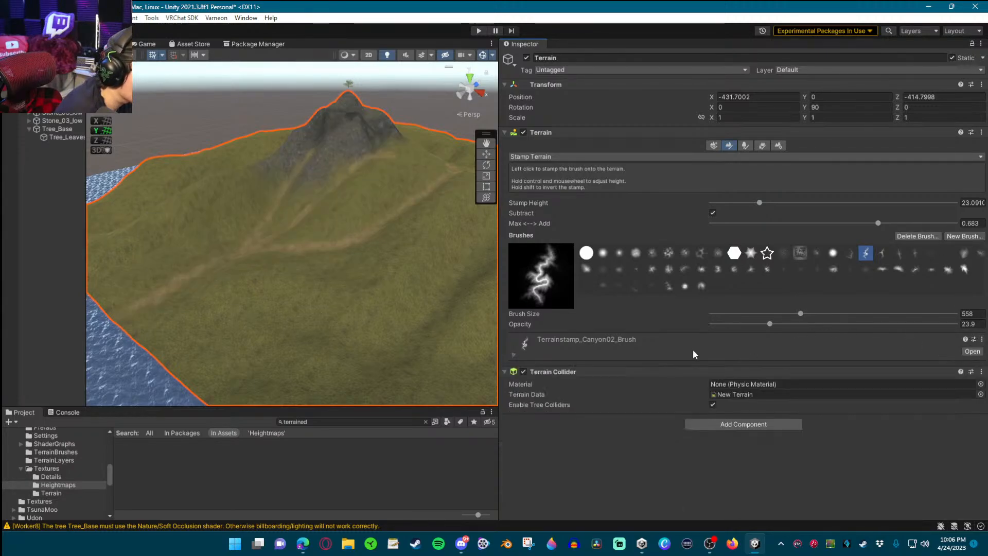
pyautogui.click(513, 354)
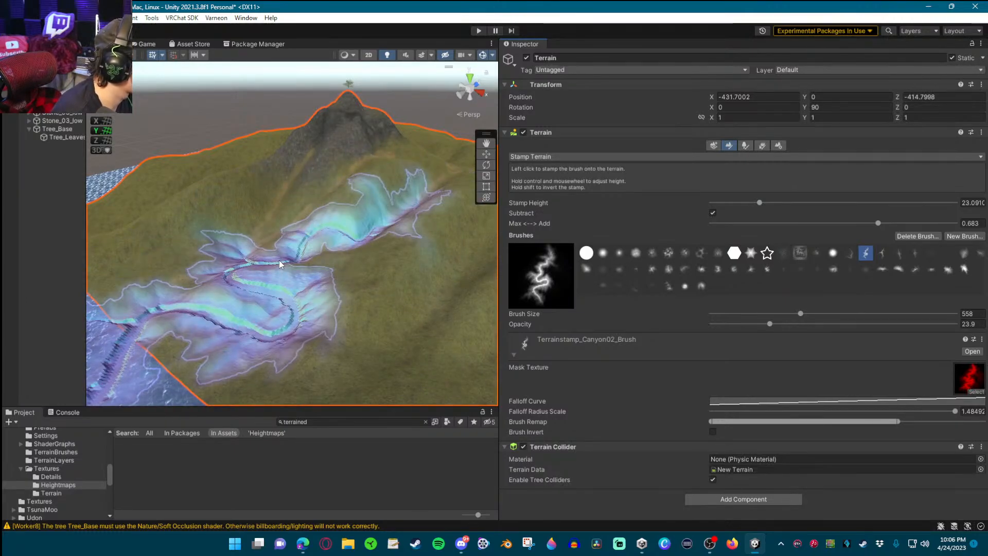
# Narrow the Inspector to give the Scene view more width around the grassland beside the mountain
pyautogui.moveTo(362, 249)
pyautogui.mouseDown(button='right')
pyautogui.moveTo(401, 212)
pyautogui.moveTo(365, 262)
pyautogui.moveTo(229, 280)
pyautogui.moveTo(163, 281)
pyautogui.moveTo(155, 271)
pyautogui.moveTo(166, 282)
pyautogui.moveTo(330, 287)
pyautogui.mouseUp(button='right')
pyautogui.scroll(2, 229, 280)
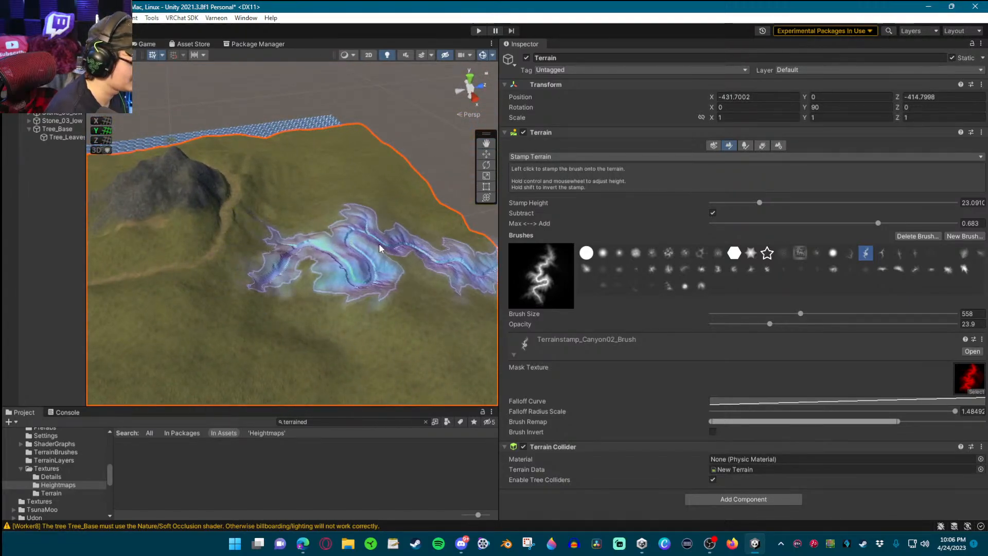
pyautogui.moveTo(501, 220); pyautogui.dragTo(734, 222)
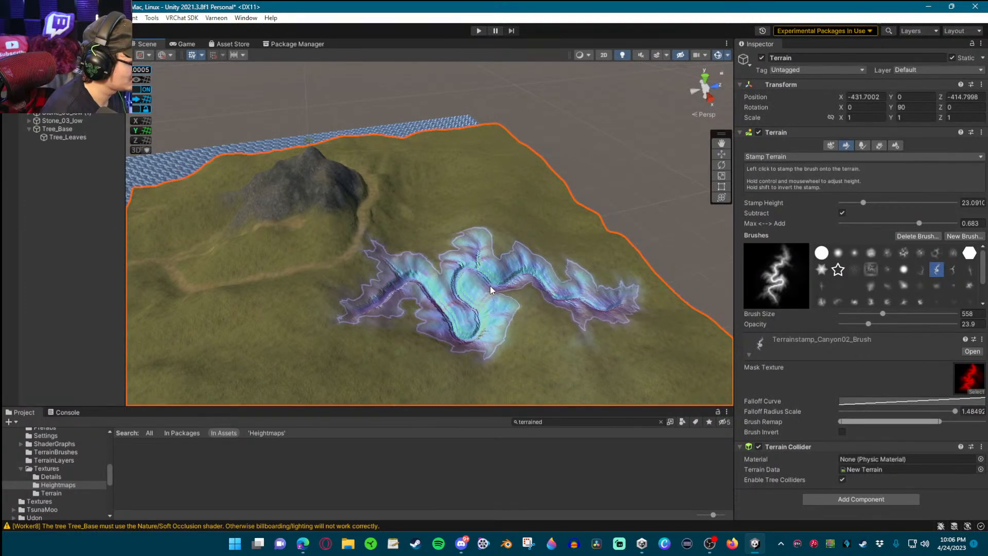
# Try stamping the subtractive canyon brush into the grassland beside the mountain and inspect it up close
pyautogui.click(488, 286)
pyautogui.moveTo(661, 287); pyautogui.dragTo(620, 264, button='right')
pyautogui.press('w')
pyautogui.scroll(3, 677, 312)
pyautogui.press('s')
# Undo the canyon stamp, keep the Terrain component enabled, and save the scene
pyautogui.hotkey('ctrl', 'z')
pyautogui.hotkey('ctrl', 'z')
pyautogui.hotkey('ctrl', 'z')
pyautogui.hotkey('ctrl', 'z')
pyautogui.hotkey('ctrl', 'z')
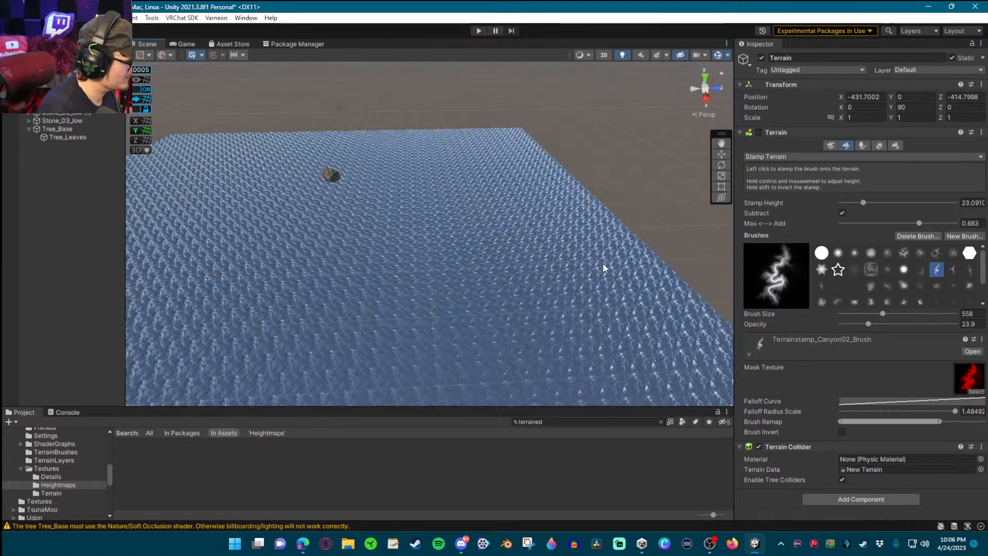
pyautogui.moveTo(582, 264)
pyautogui.mouseDown(button='right')
pyautogui.moveTo(406, 196)
pyautogui.moveTo(481, 212)
pyautogui.moveTo(587, 254)
pyautogui.mouseUp(button='right')
pyautogui.hotkey('ctrl', 'y')
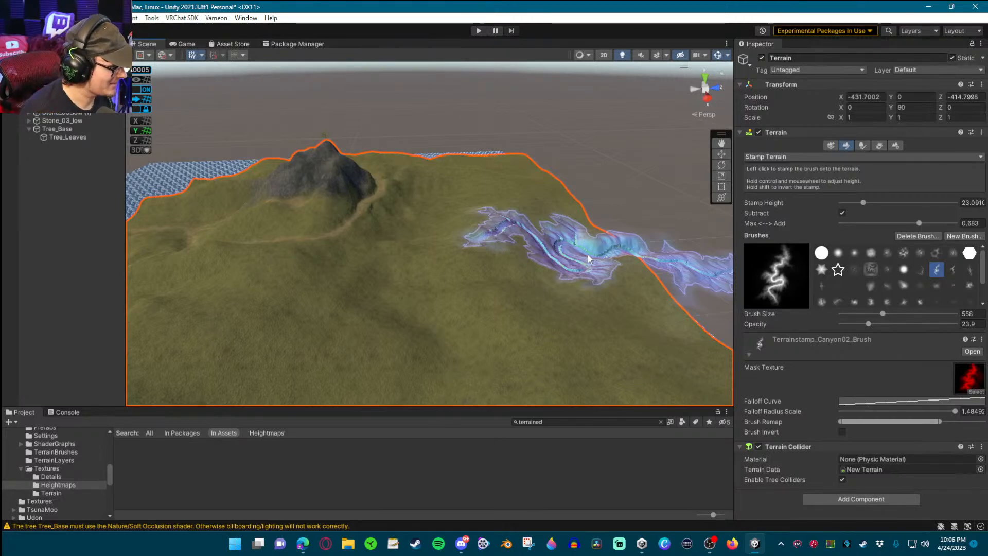
pyautogui.hotkey('ctrl', 's')
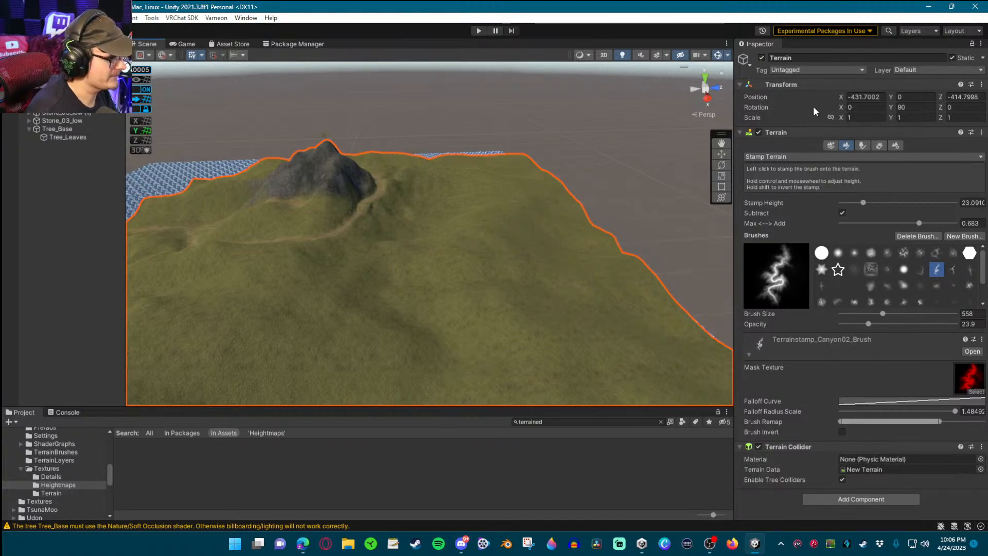